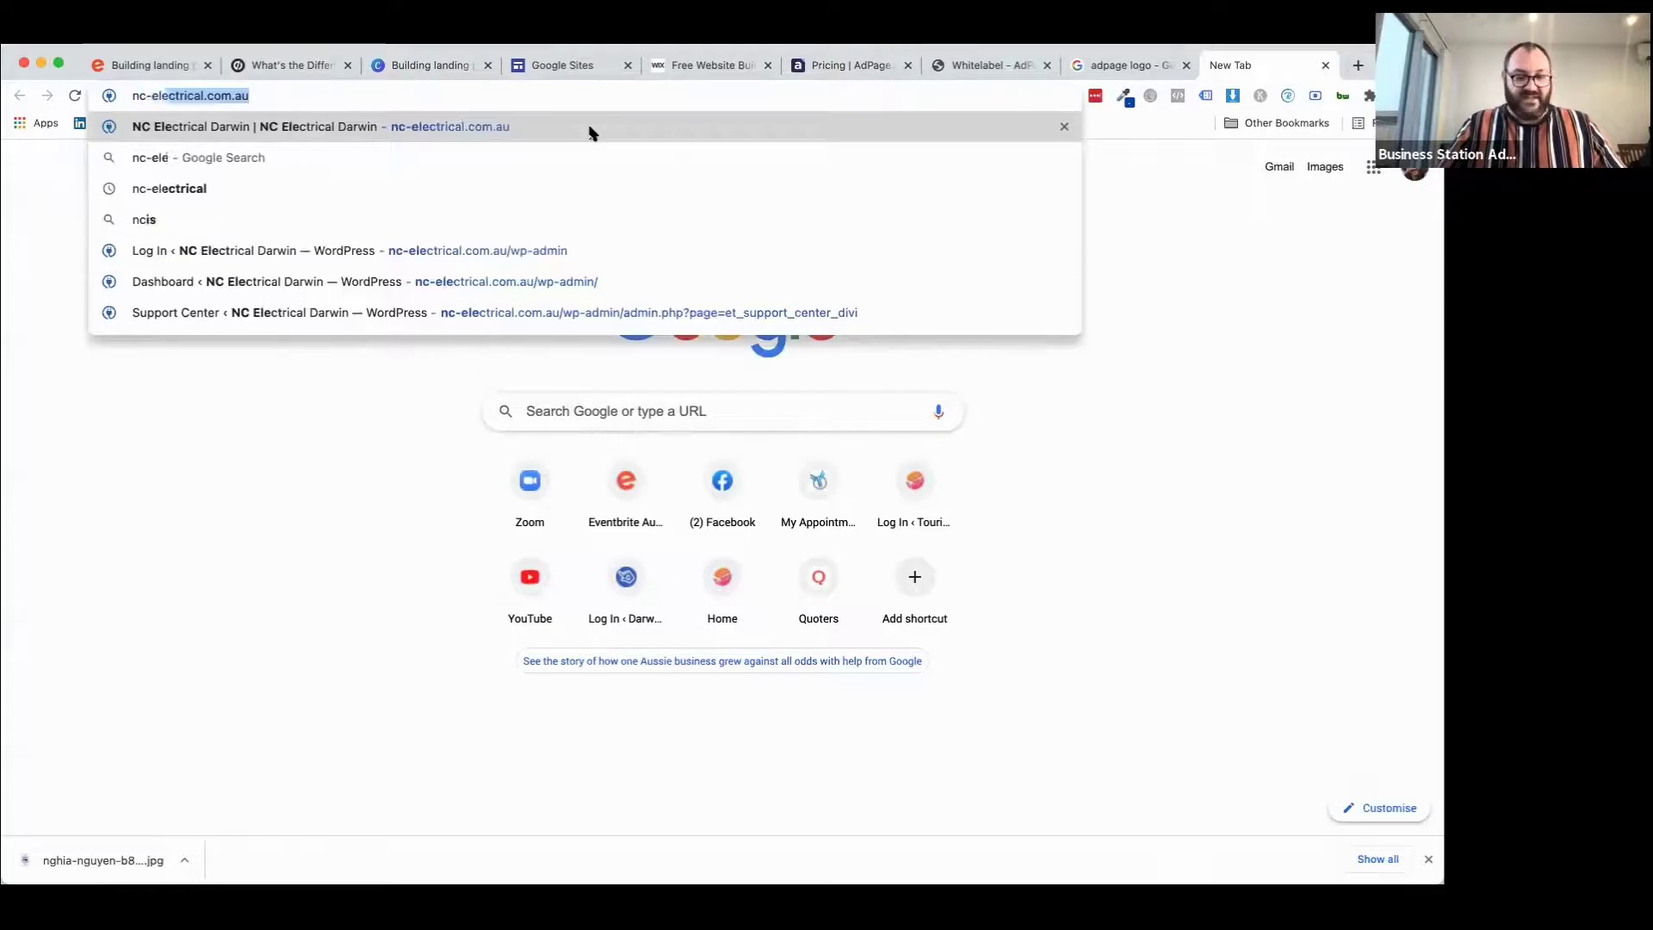
Open the WordPress admin dashboard of the NC Electrical Darwin site at nc-electrical.com.au/wp-admin/.
key(Down)
key(Down)
key(Down)
key(Down)
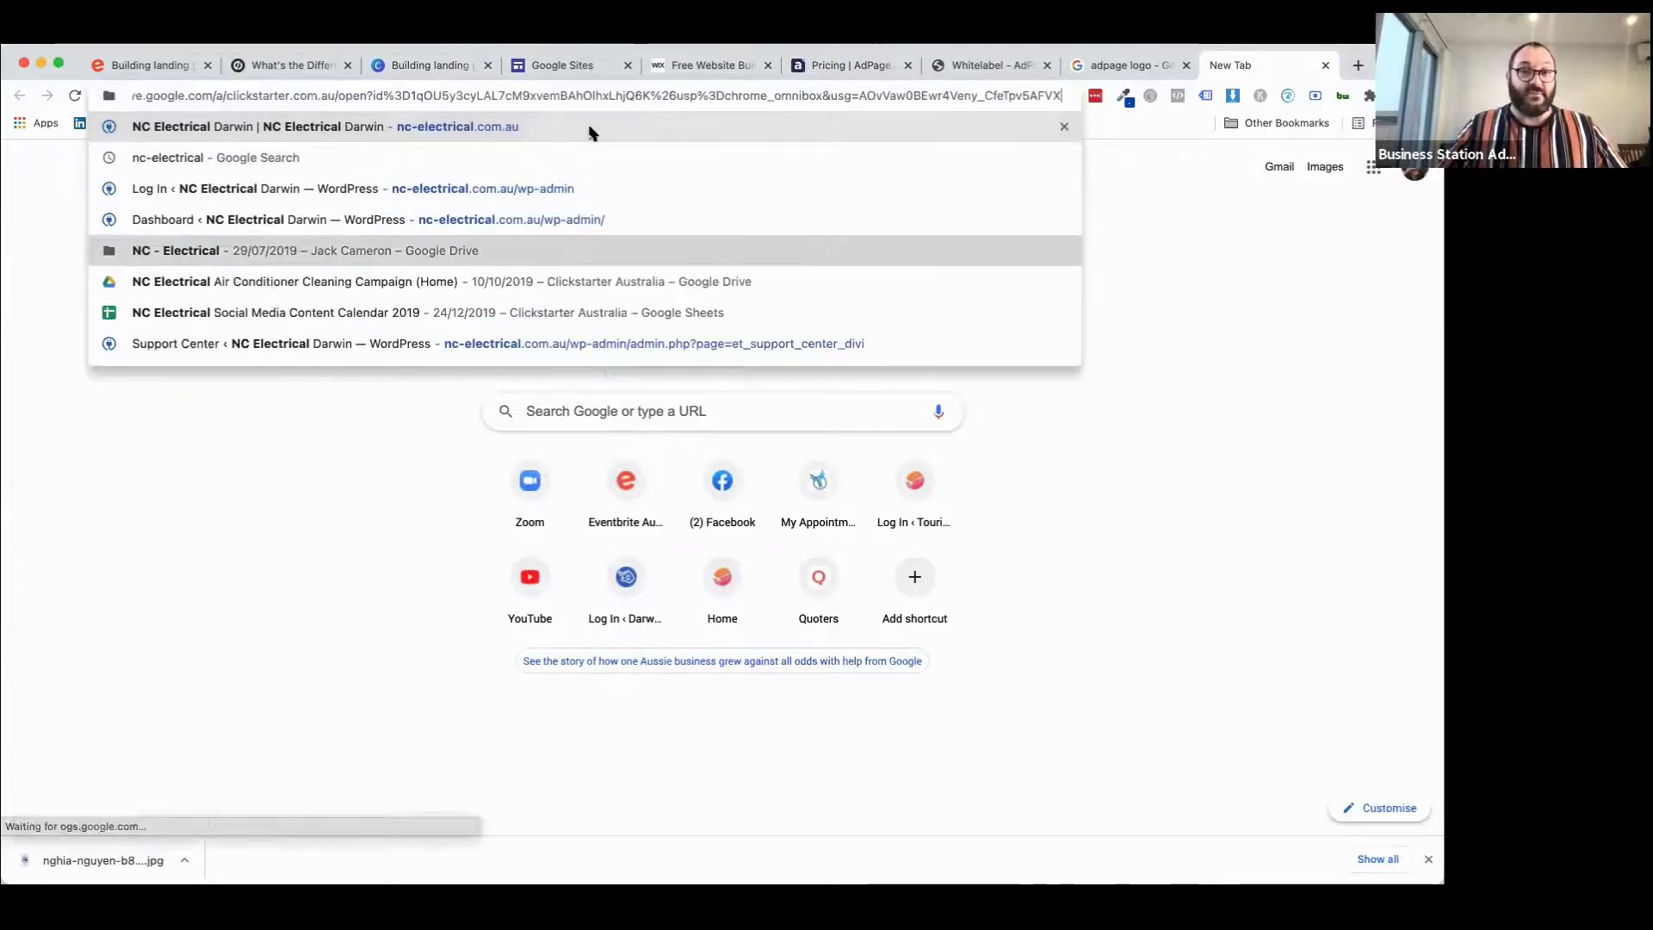
key(Up)
key(Up)
key(Return)
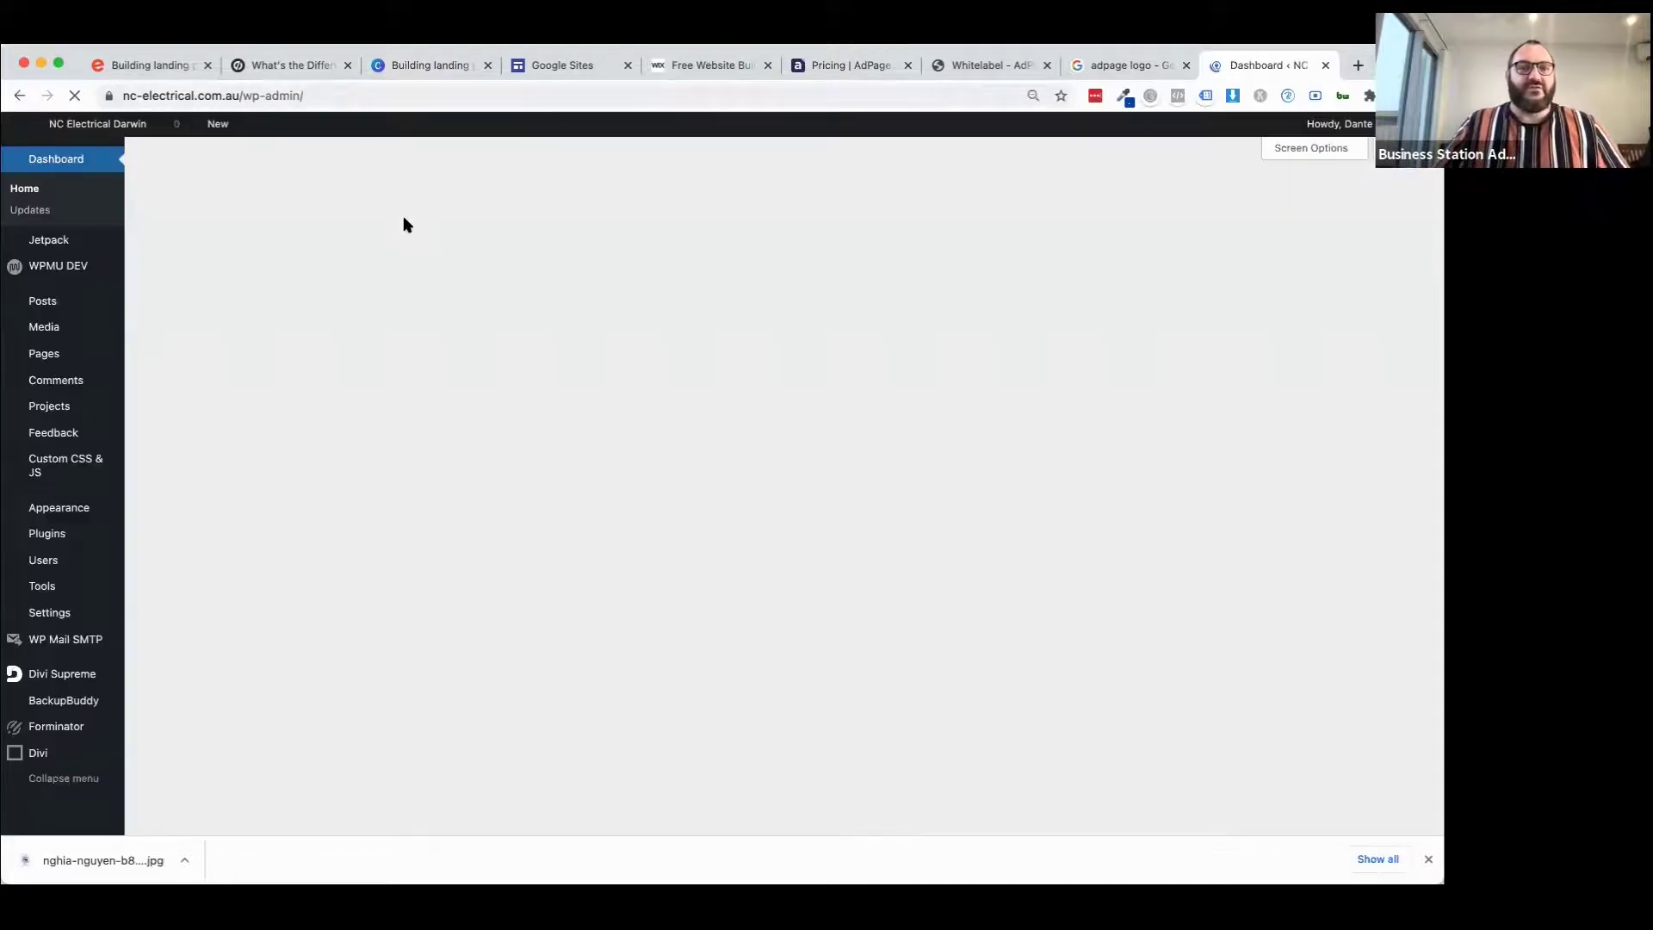
Find "The NT Home Improvement Scheme is back" on the second page of the site's page list and open it for editing.
click(43, 355)
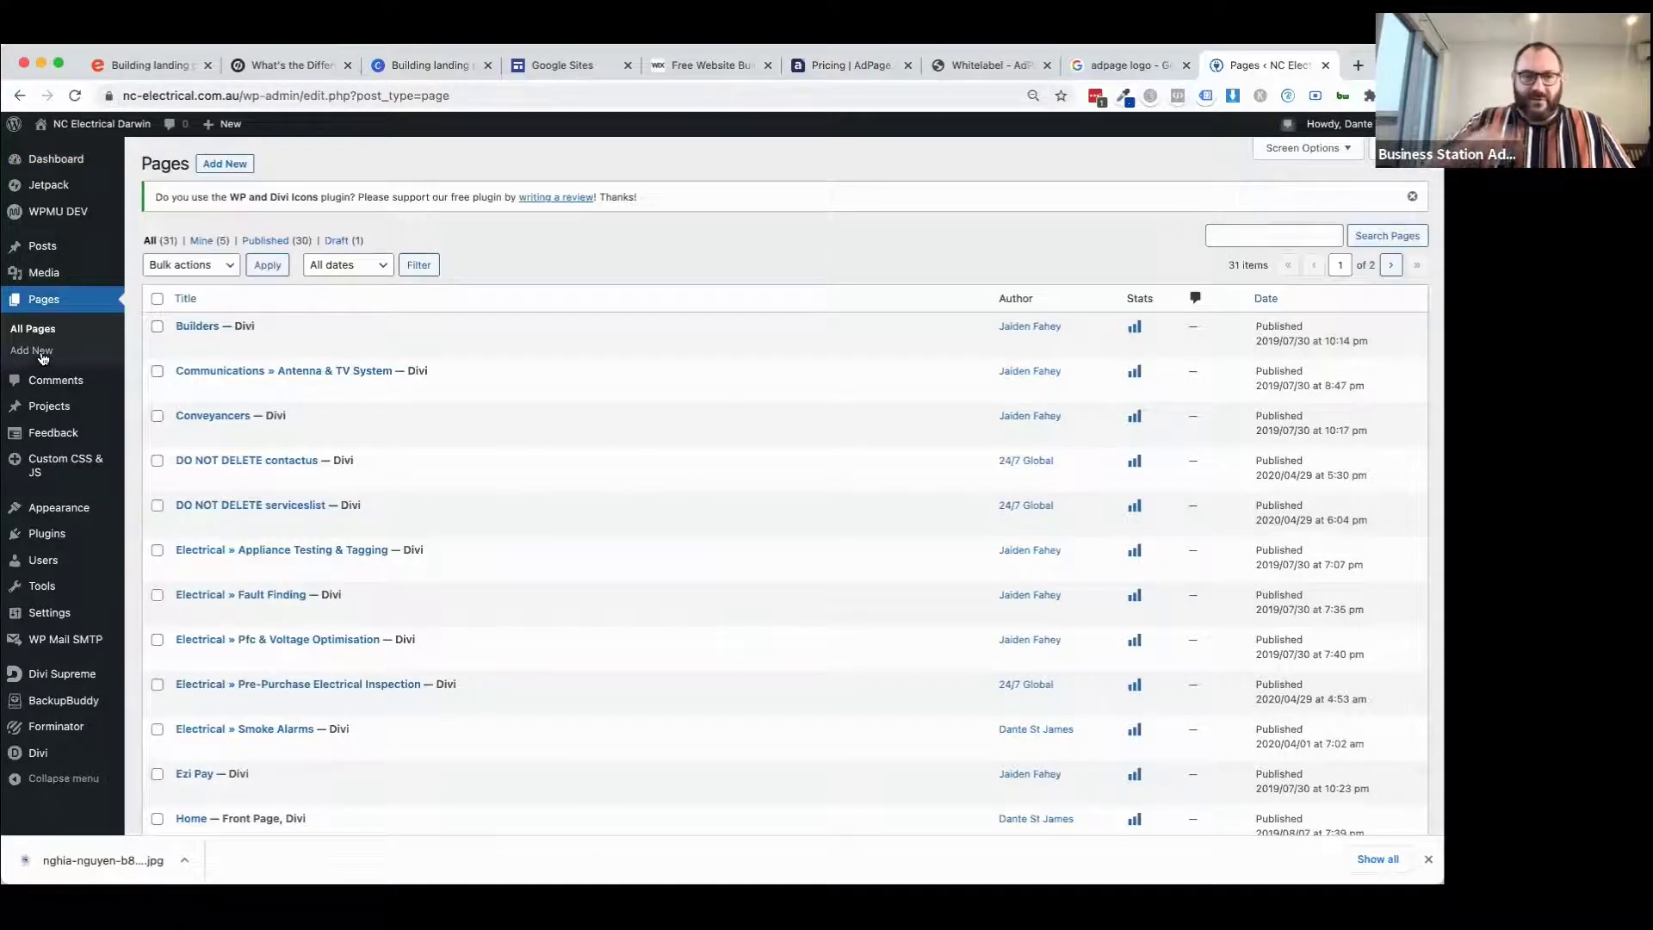
scroll(632, 726, down, 6)
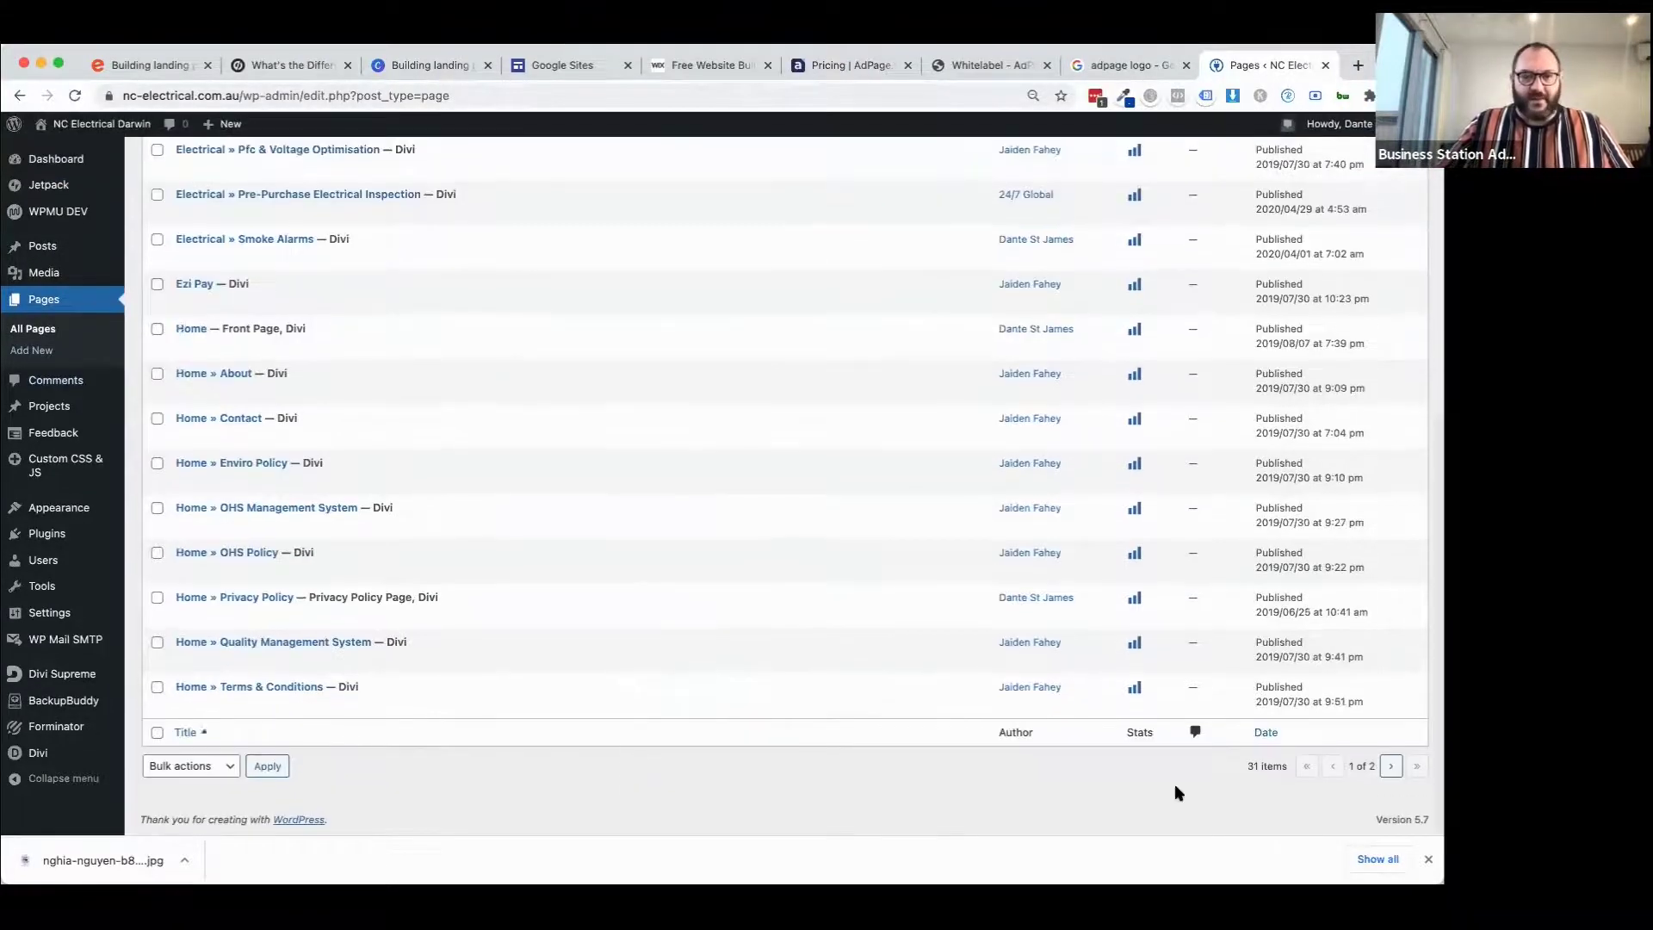
click(1392, 766)
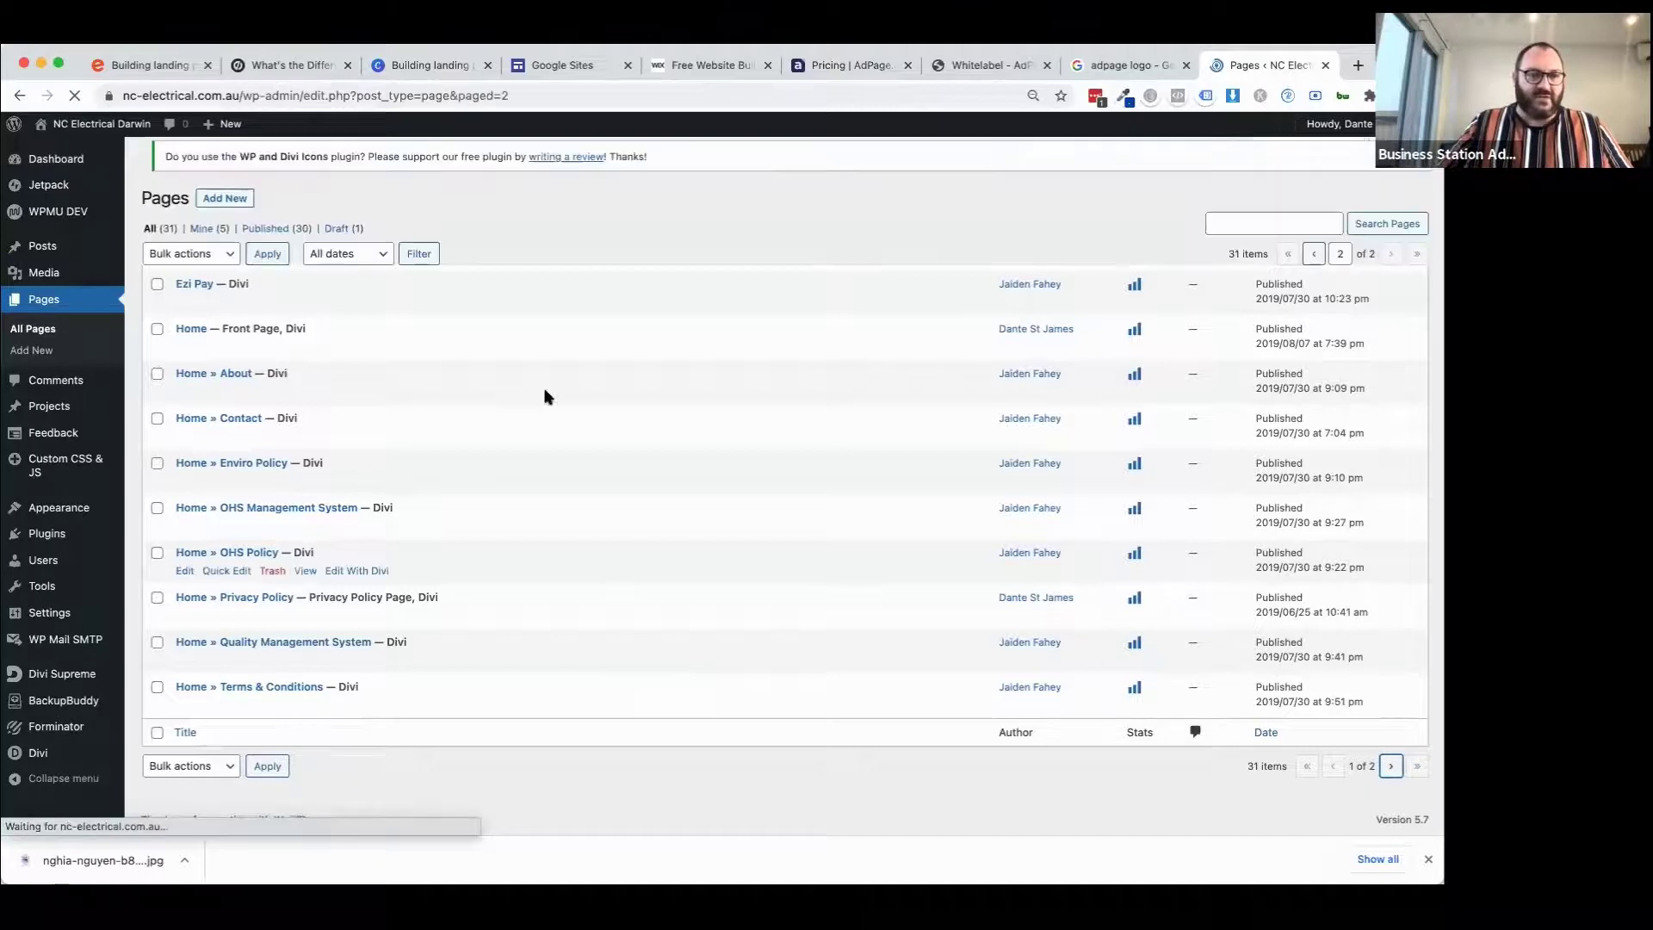
scroll(355, 782, down, 2)
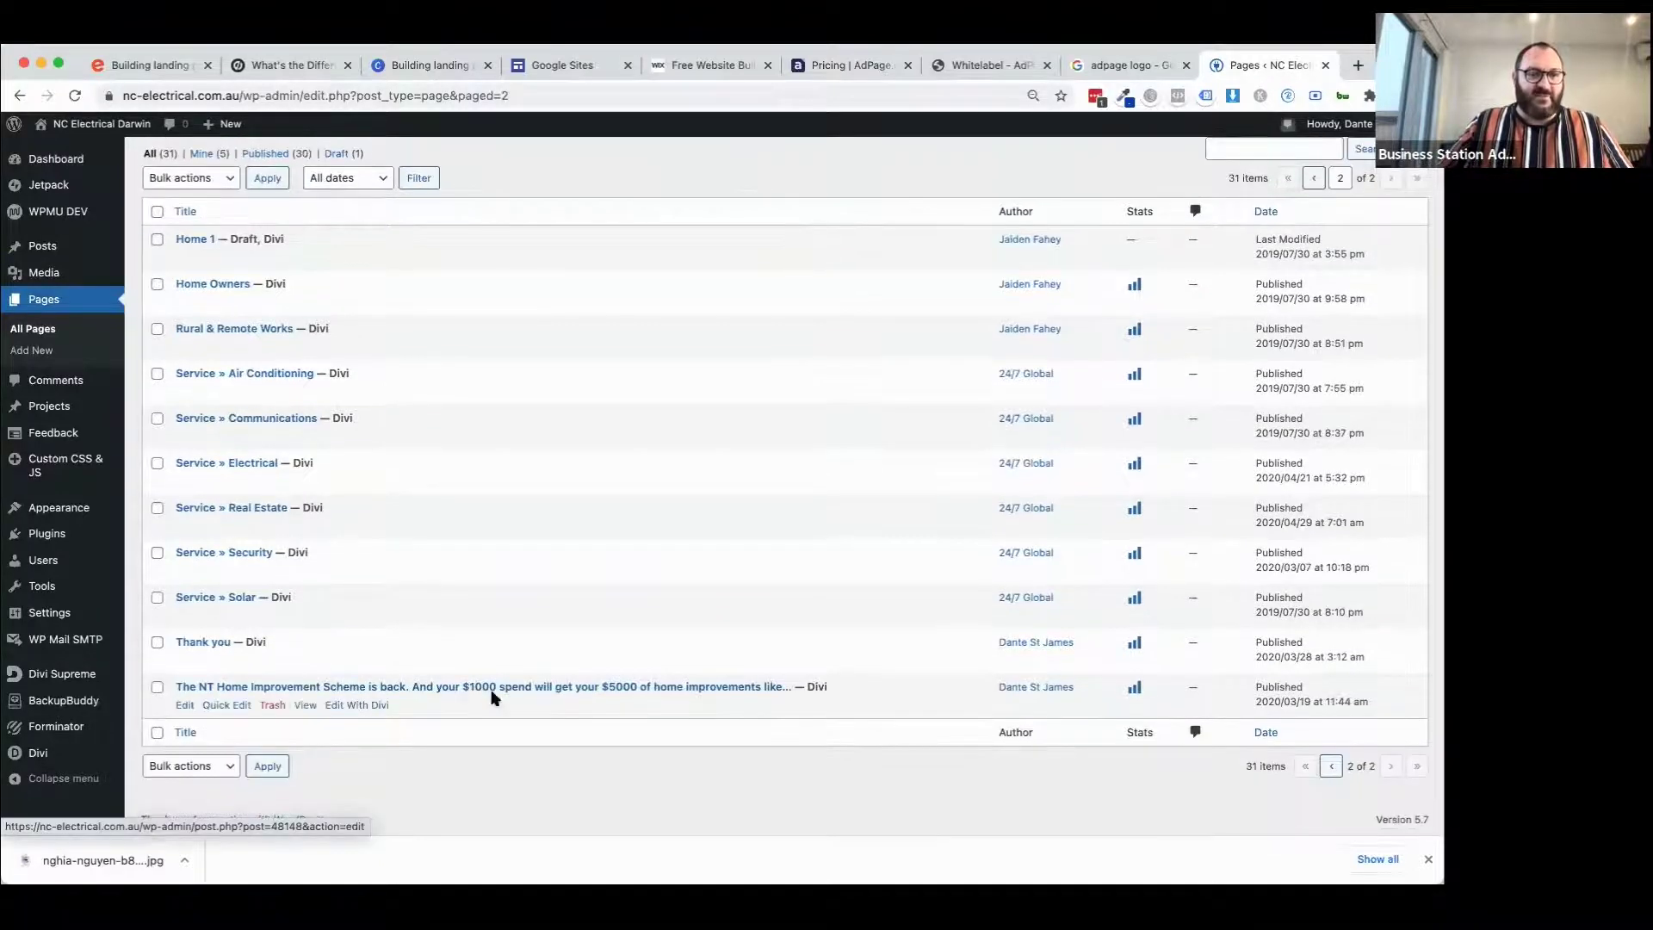
click(197, 688)
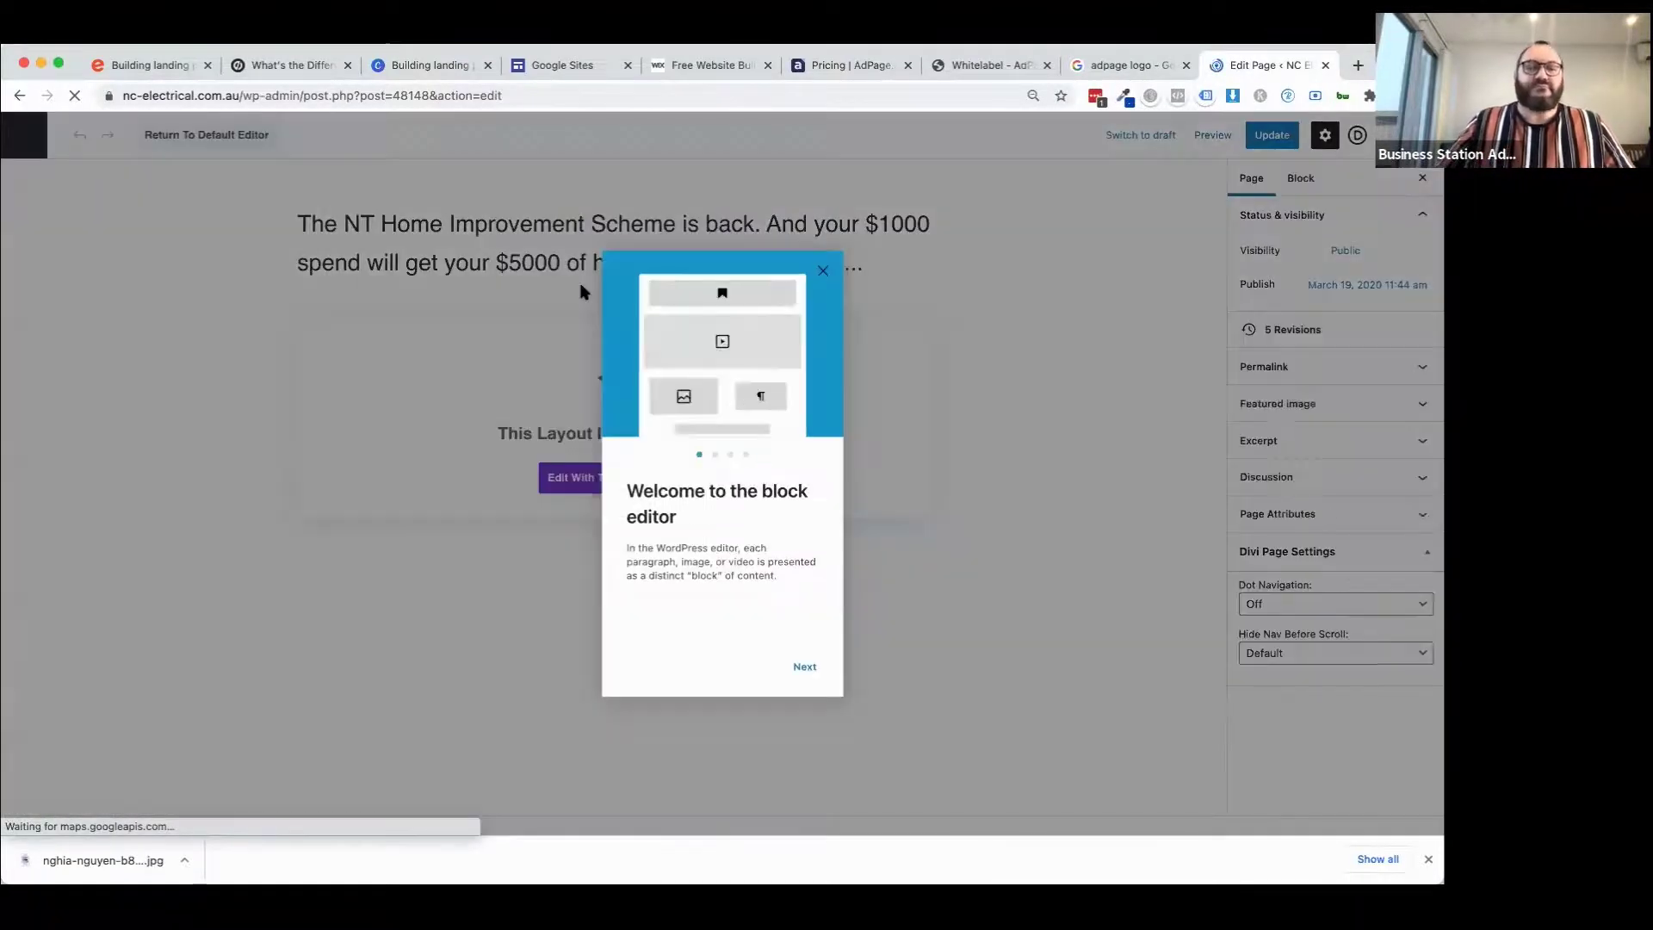
Dismiss the block editor welcome guide and open the page in the Divi Builder.
click(505, 543)
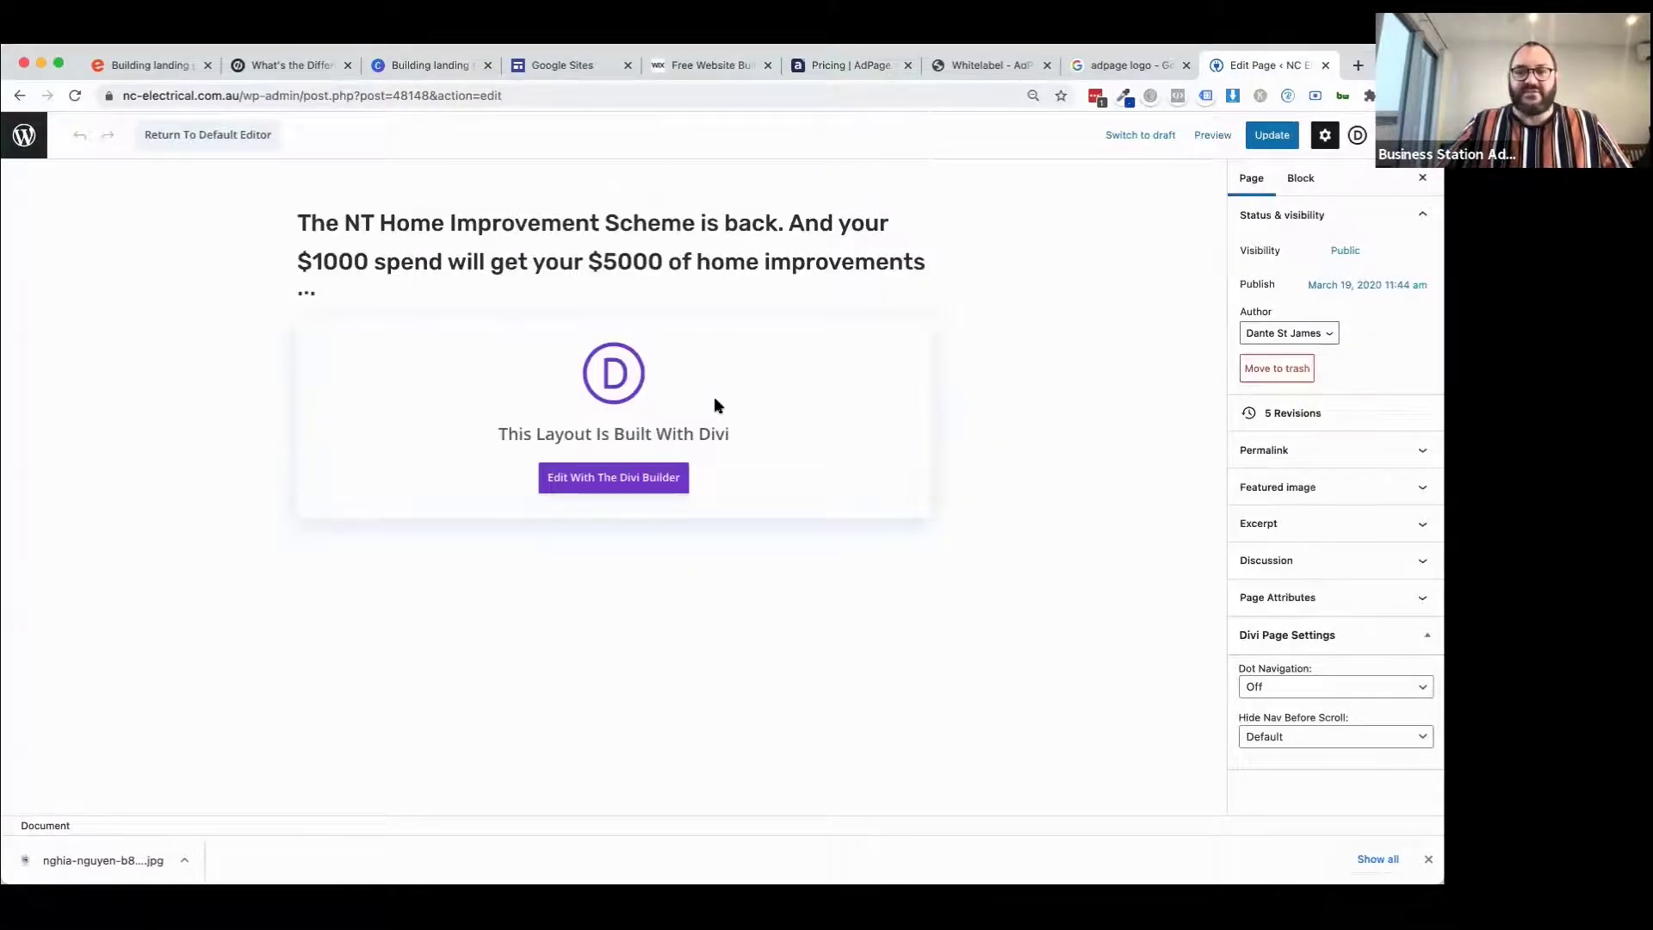
click(624, 475)
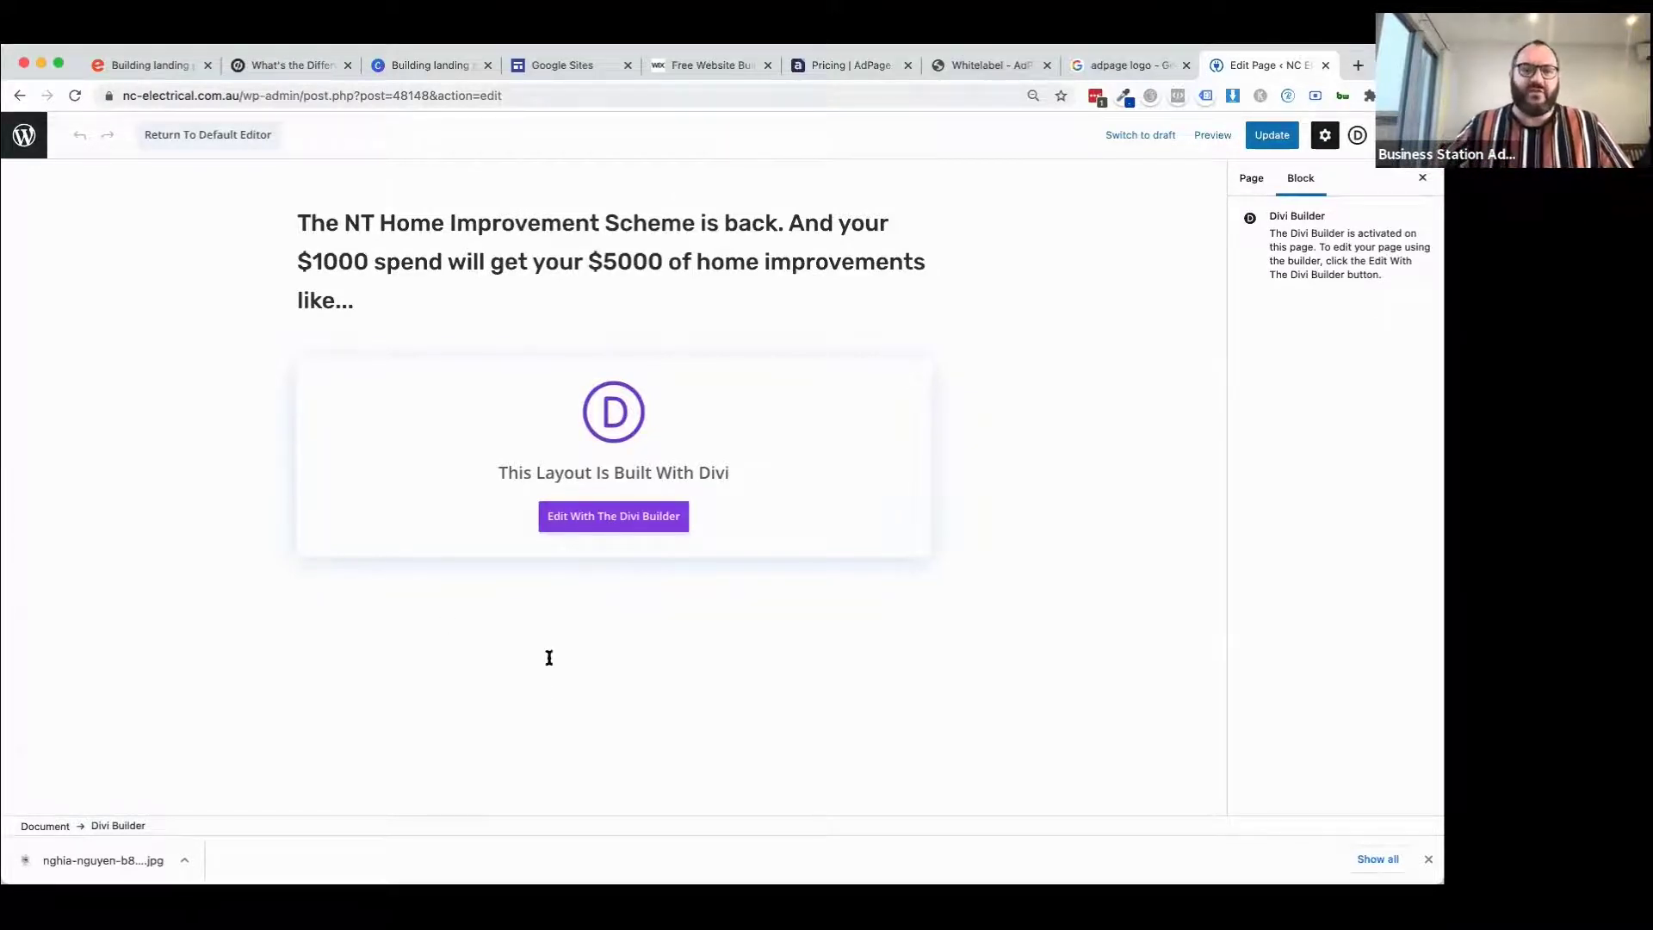
click(608, 527)
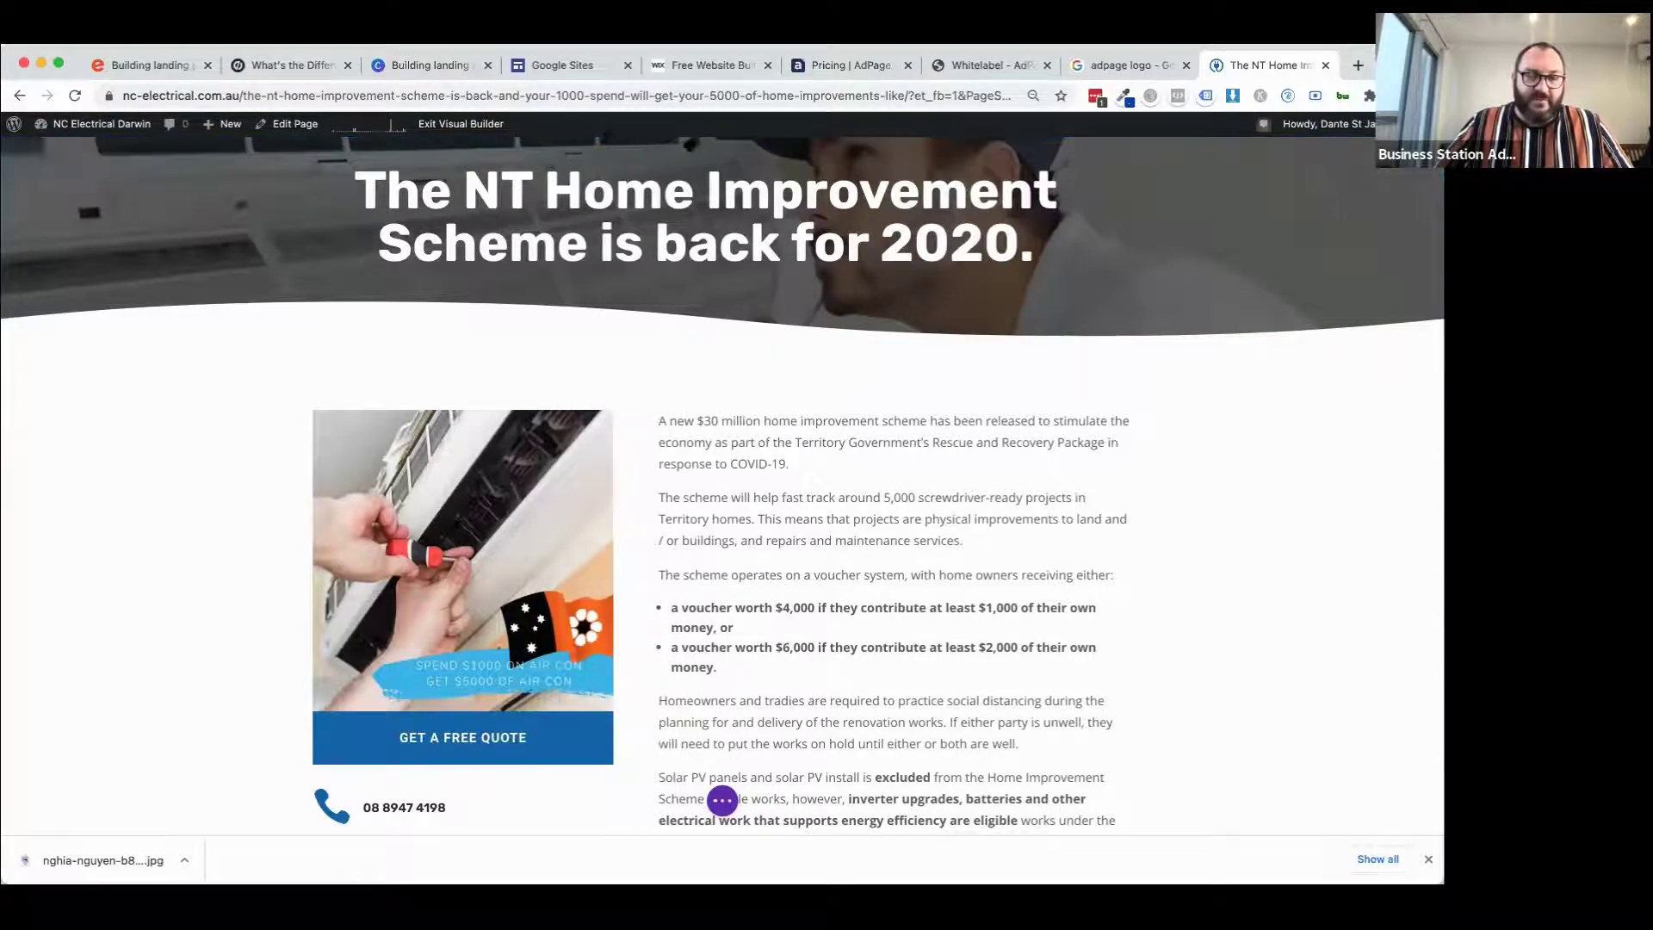
Return to the page editor and try switching the template in the page attributes to Default template.
click(293, 124)
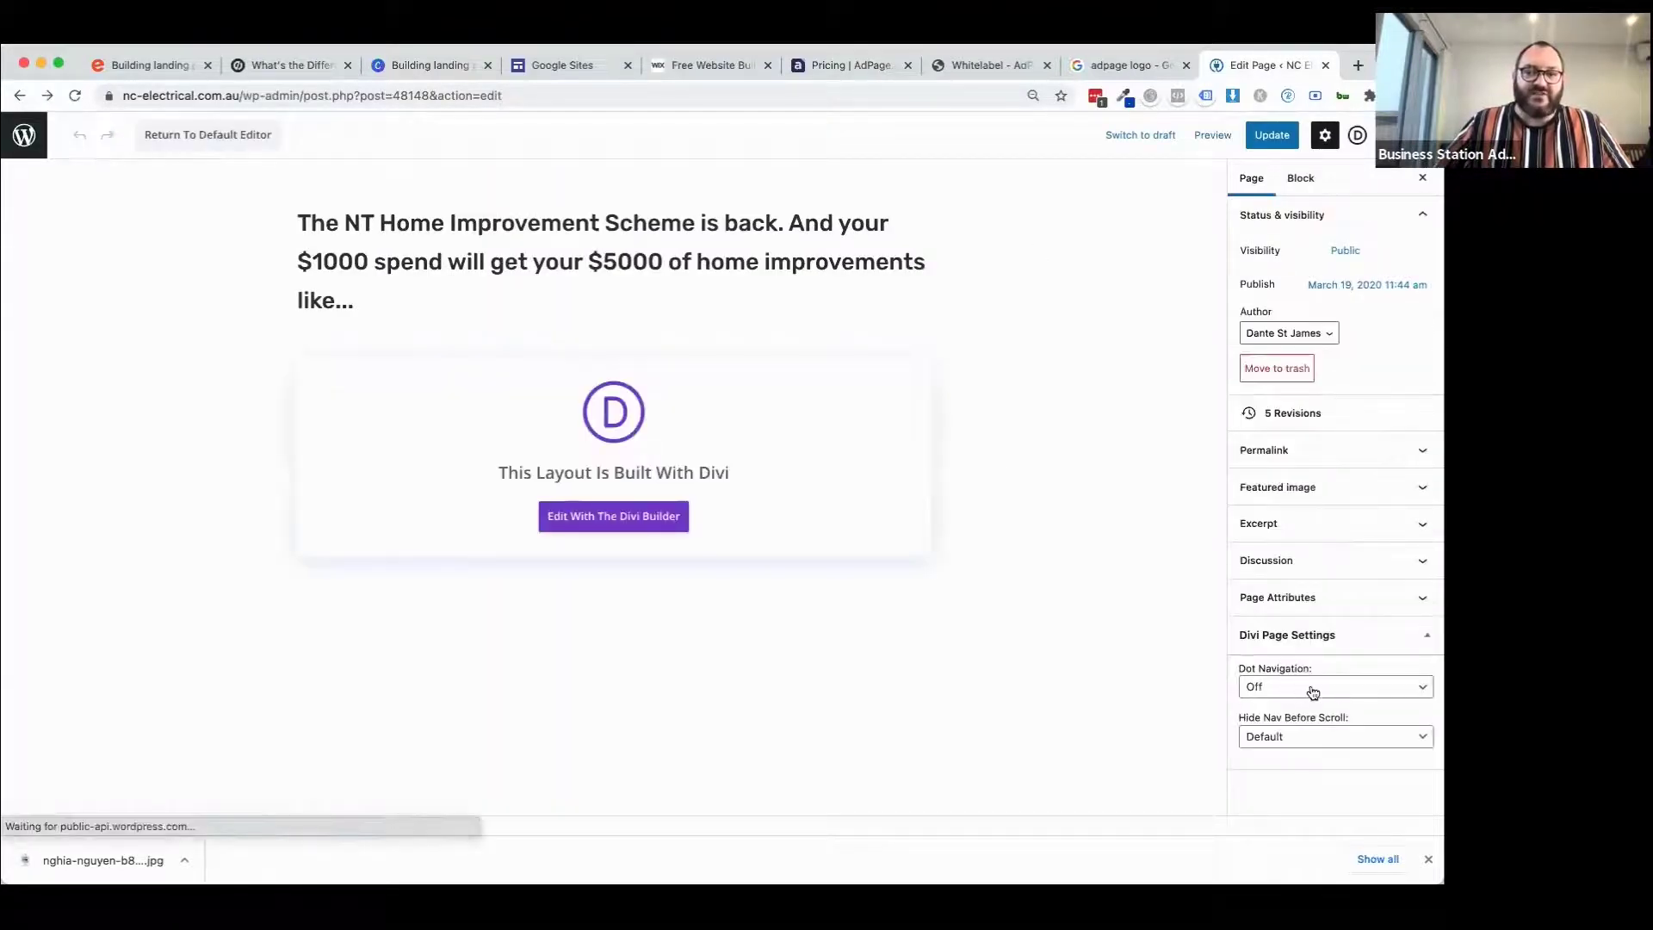
click(1285, 606)
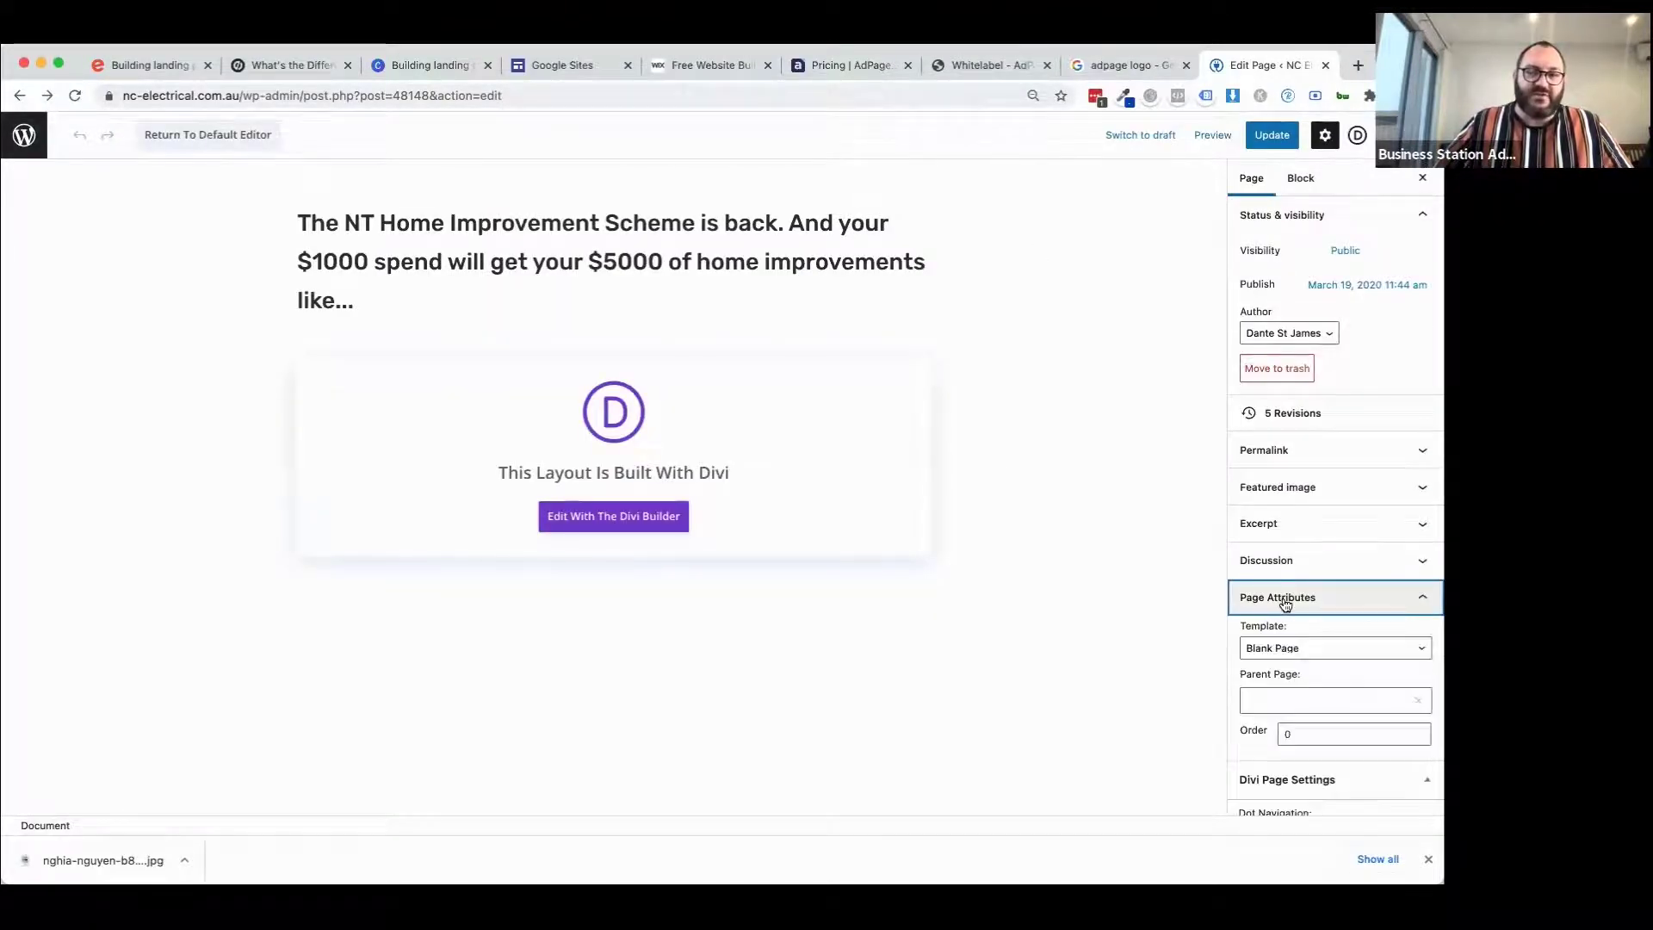
click(1308, 652)
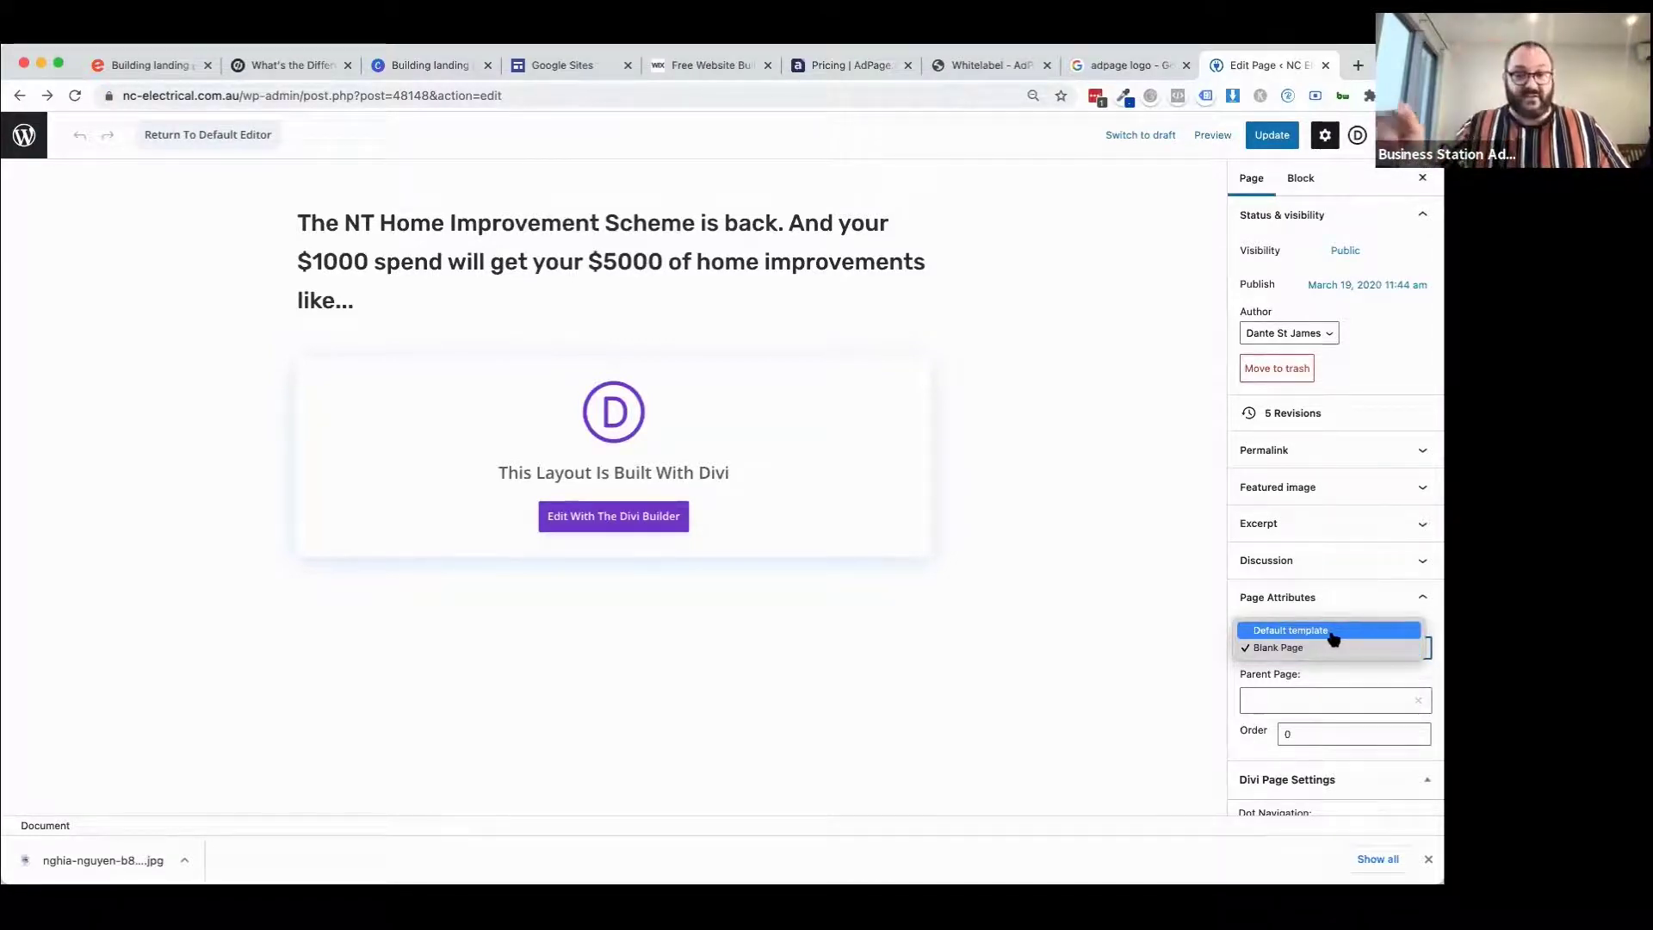
click(1333, 637)
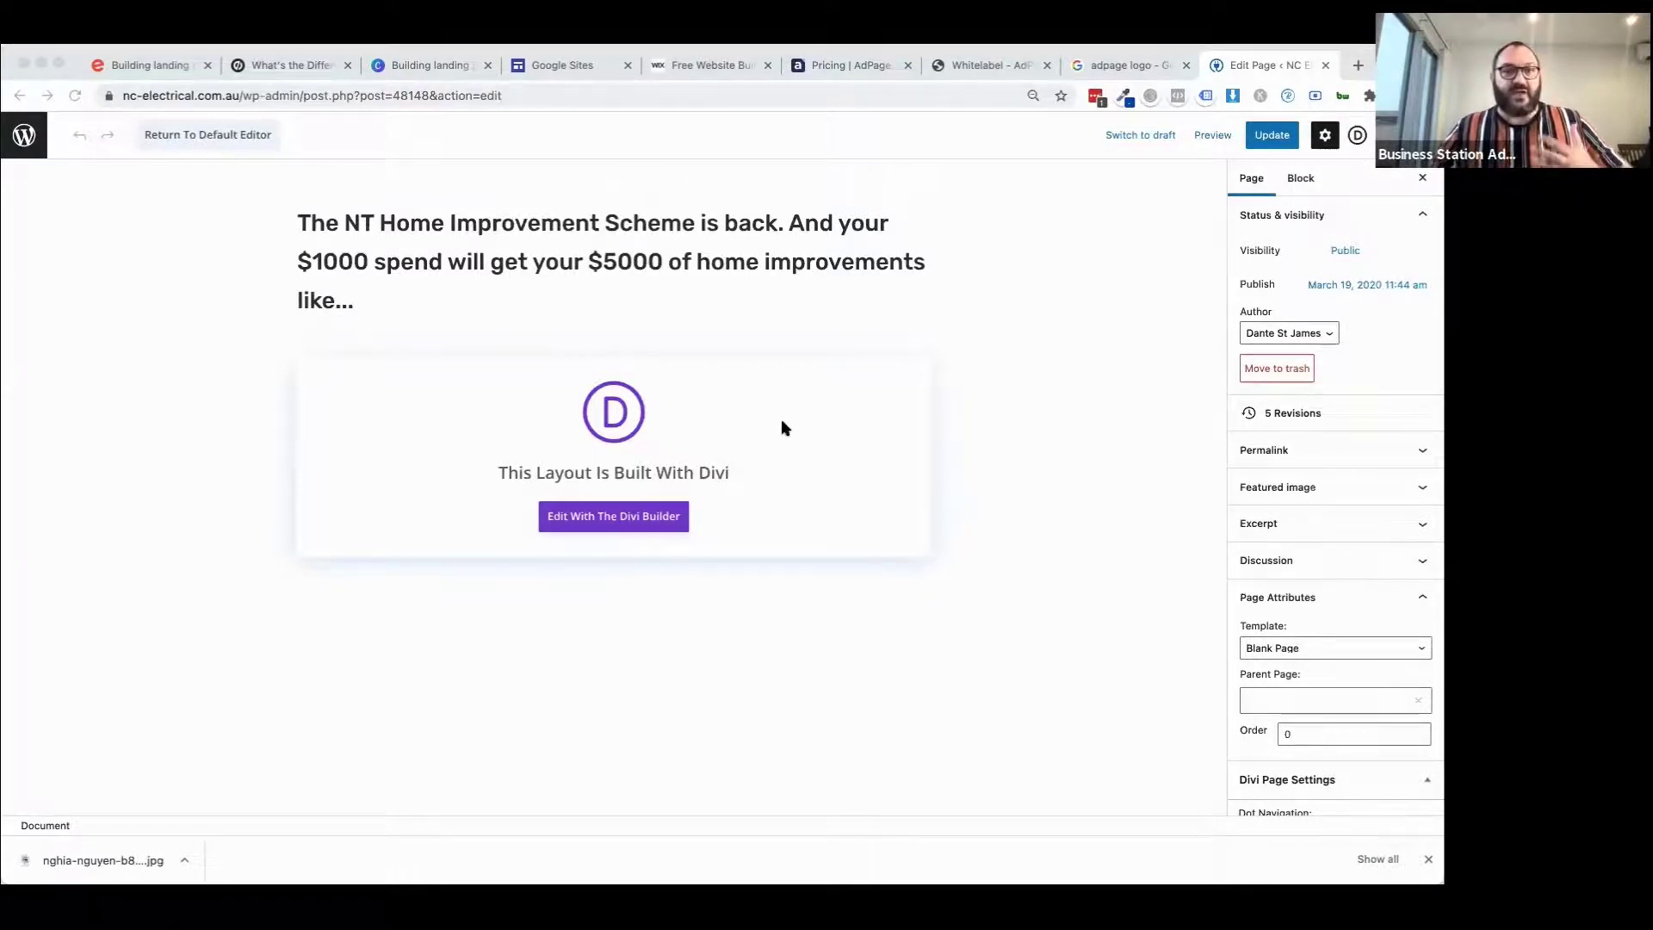
click(1312, 649)
click(1311, 634)
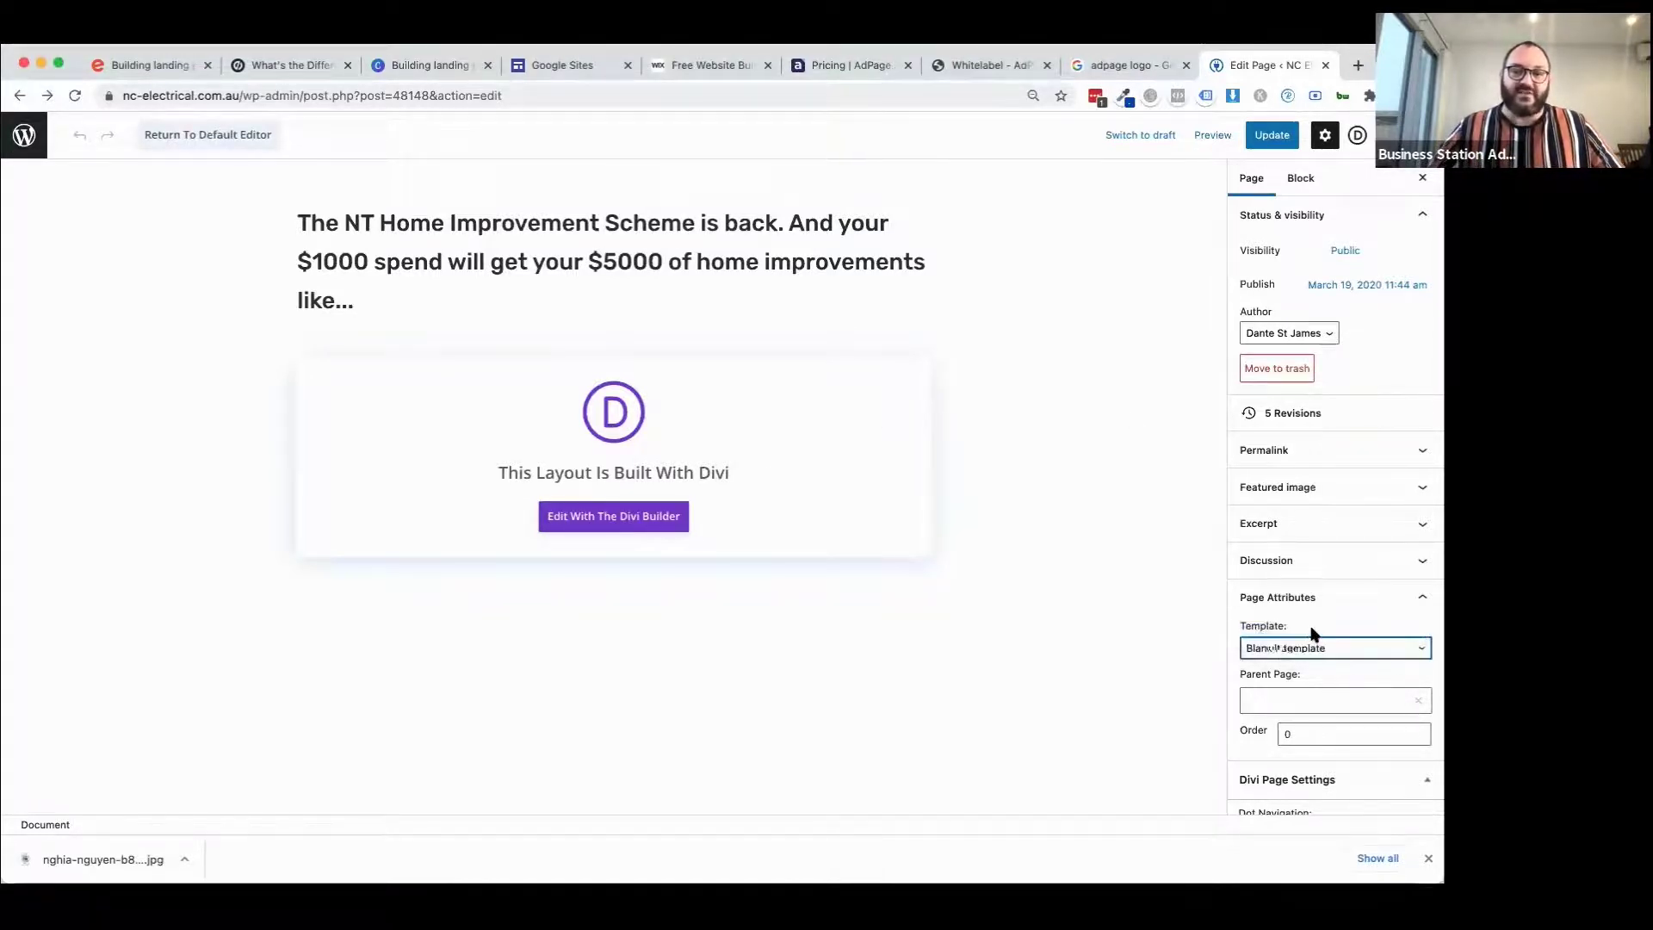
Reopen the page in the Divi Builder, leaving the editor without saving the template change.
click(584, 514)
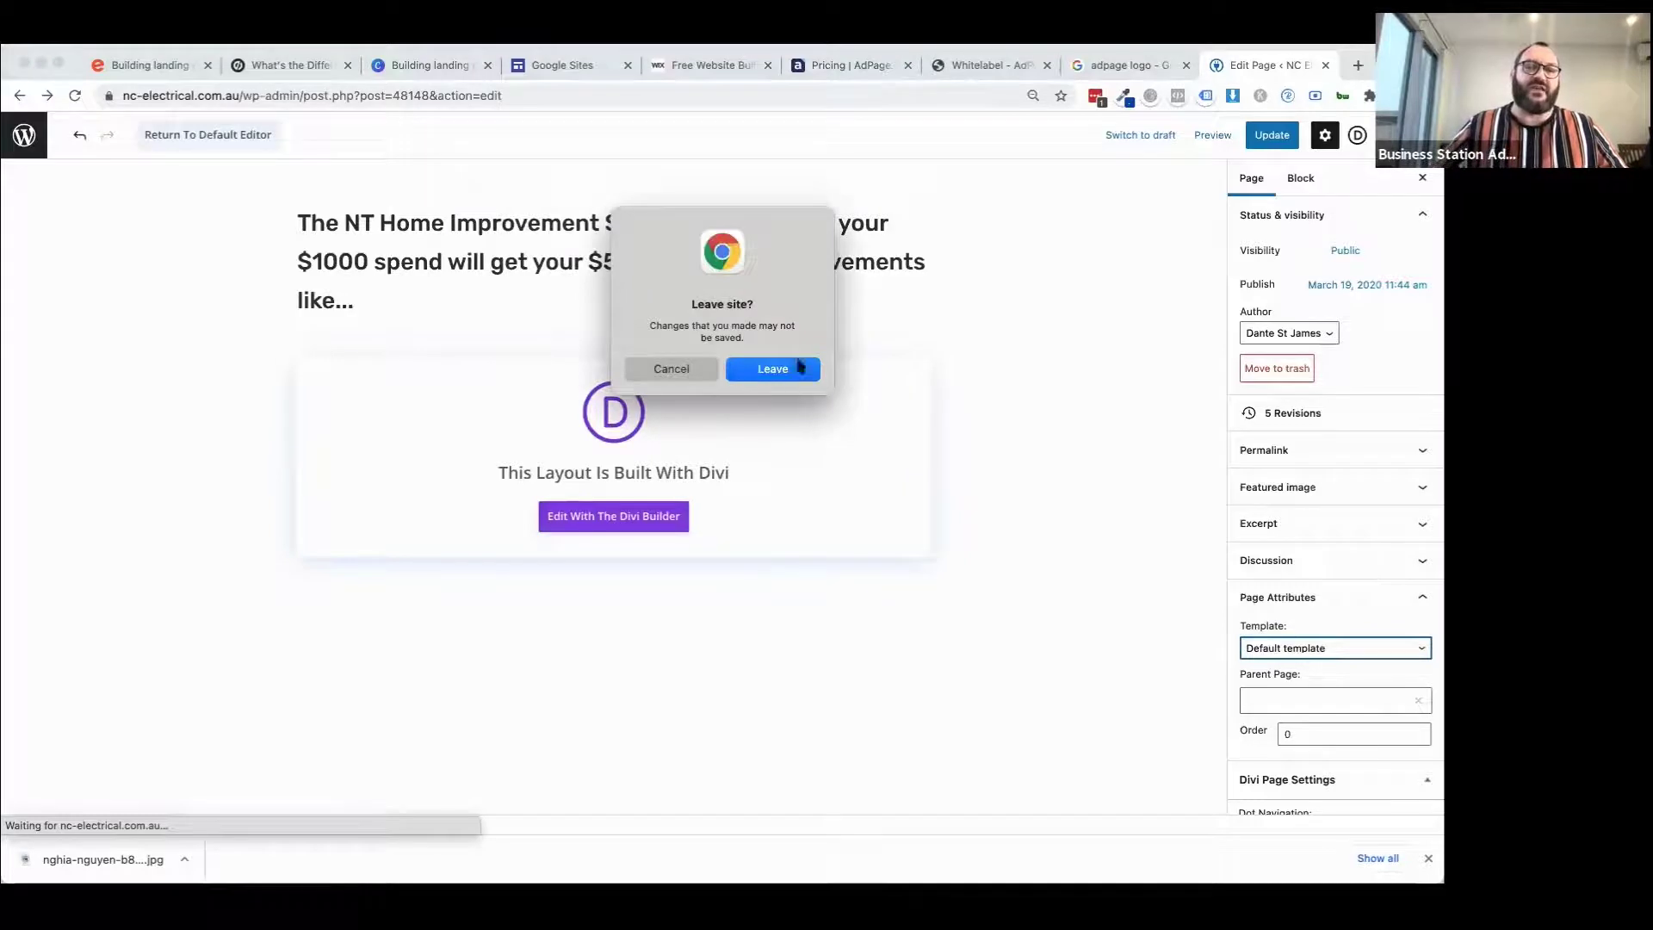
click(792, 365)
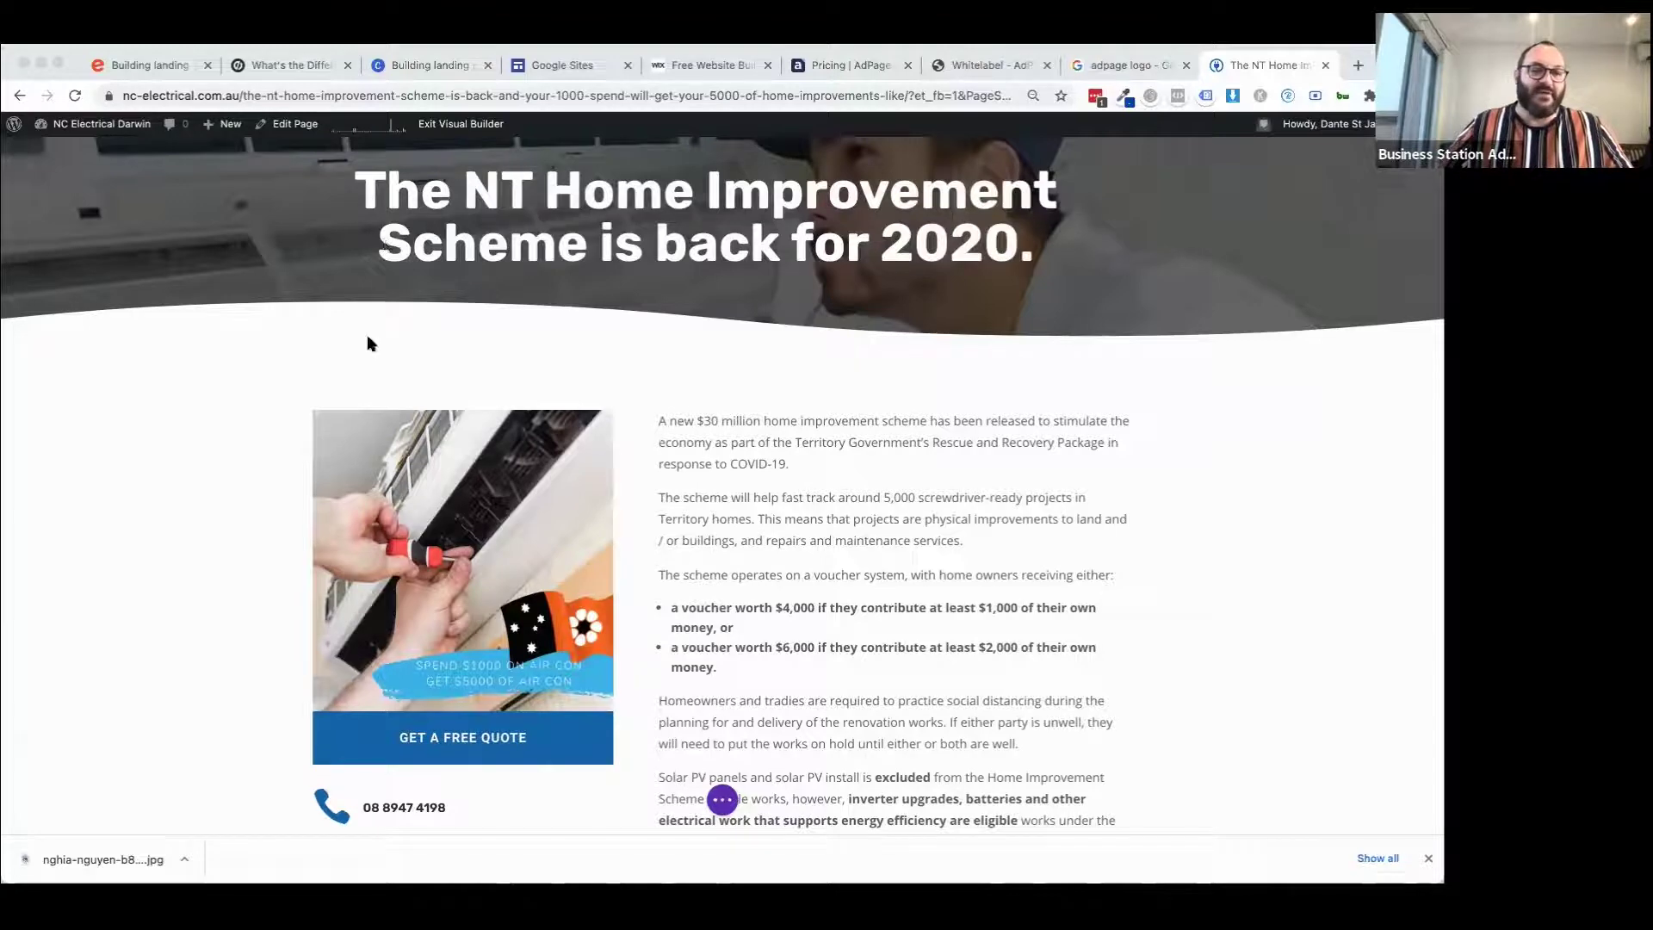
Delete the "See the other services we provide" section and the Contact Us section from the page.
scroll(234, 555, down, 5)
scroll(235, 557, up, 1)
scroll(292, 560, down, 3)
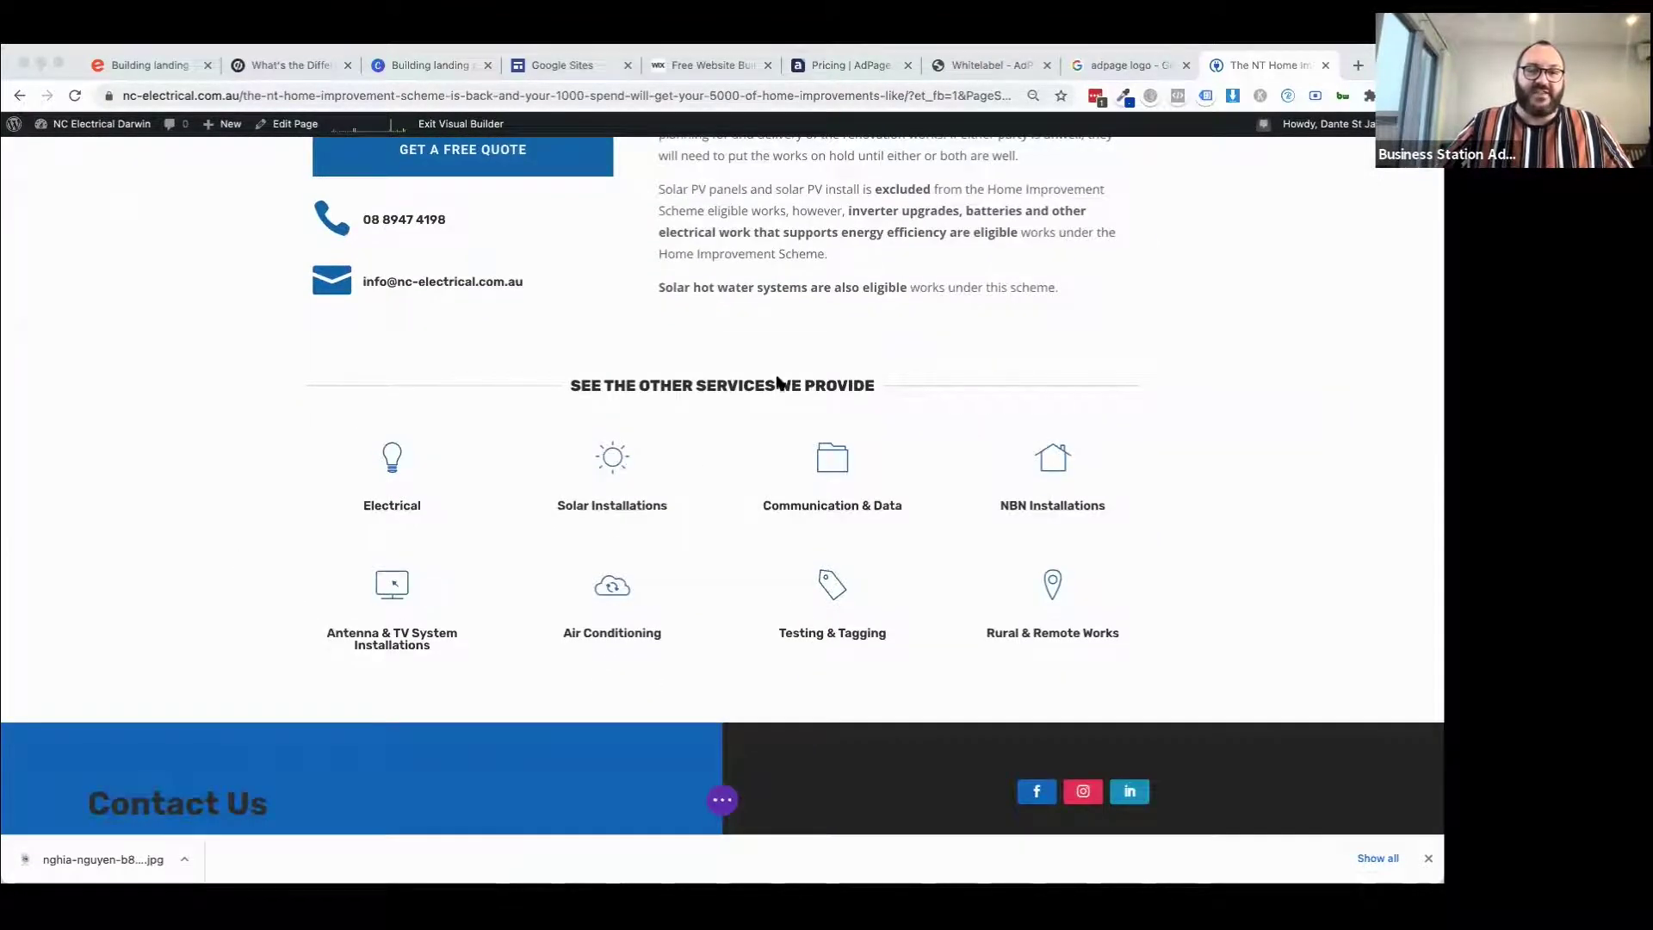
mouse_move(397, 392)
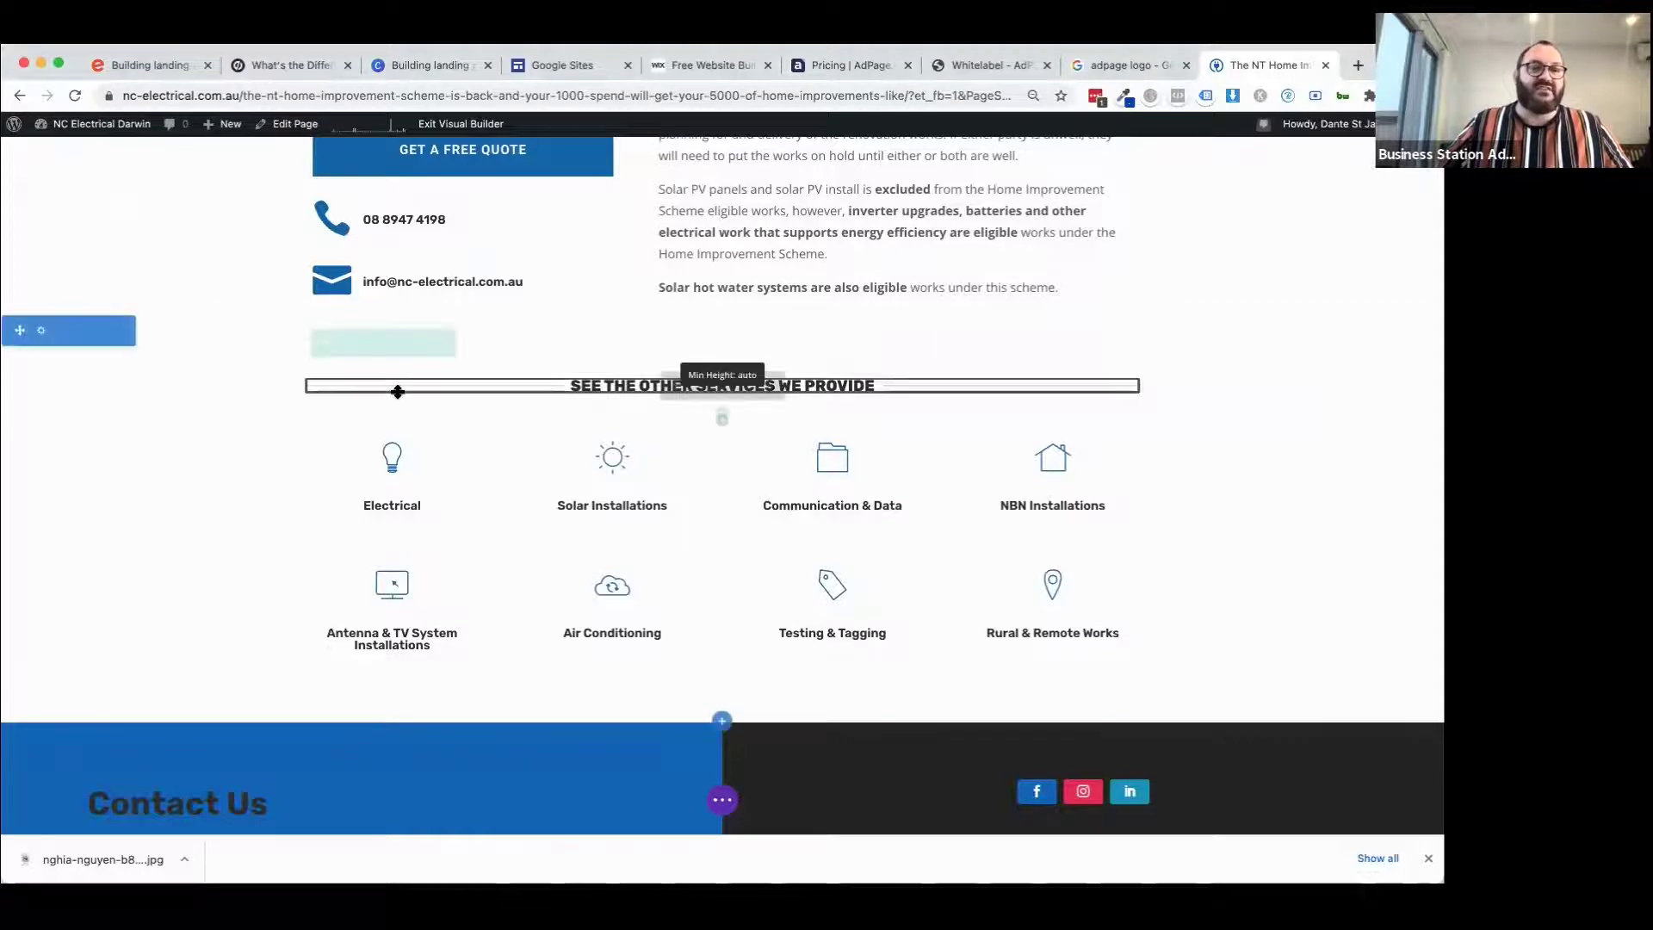
mouse_move(111, 335)
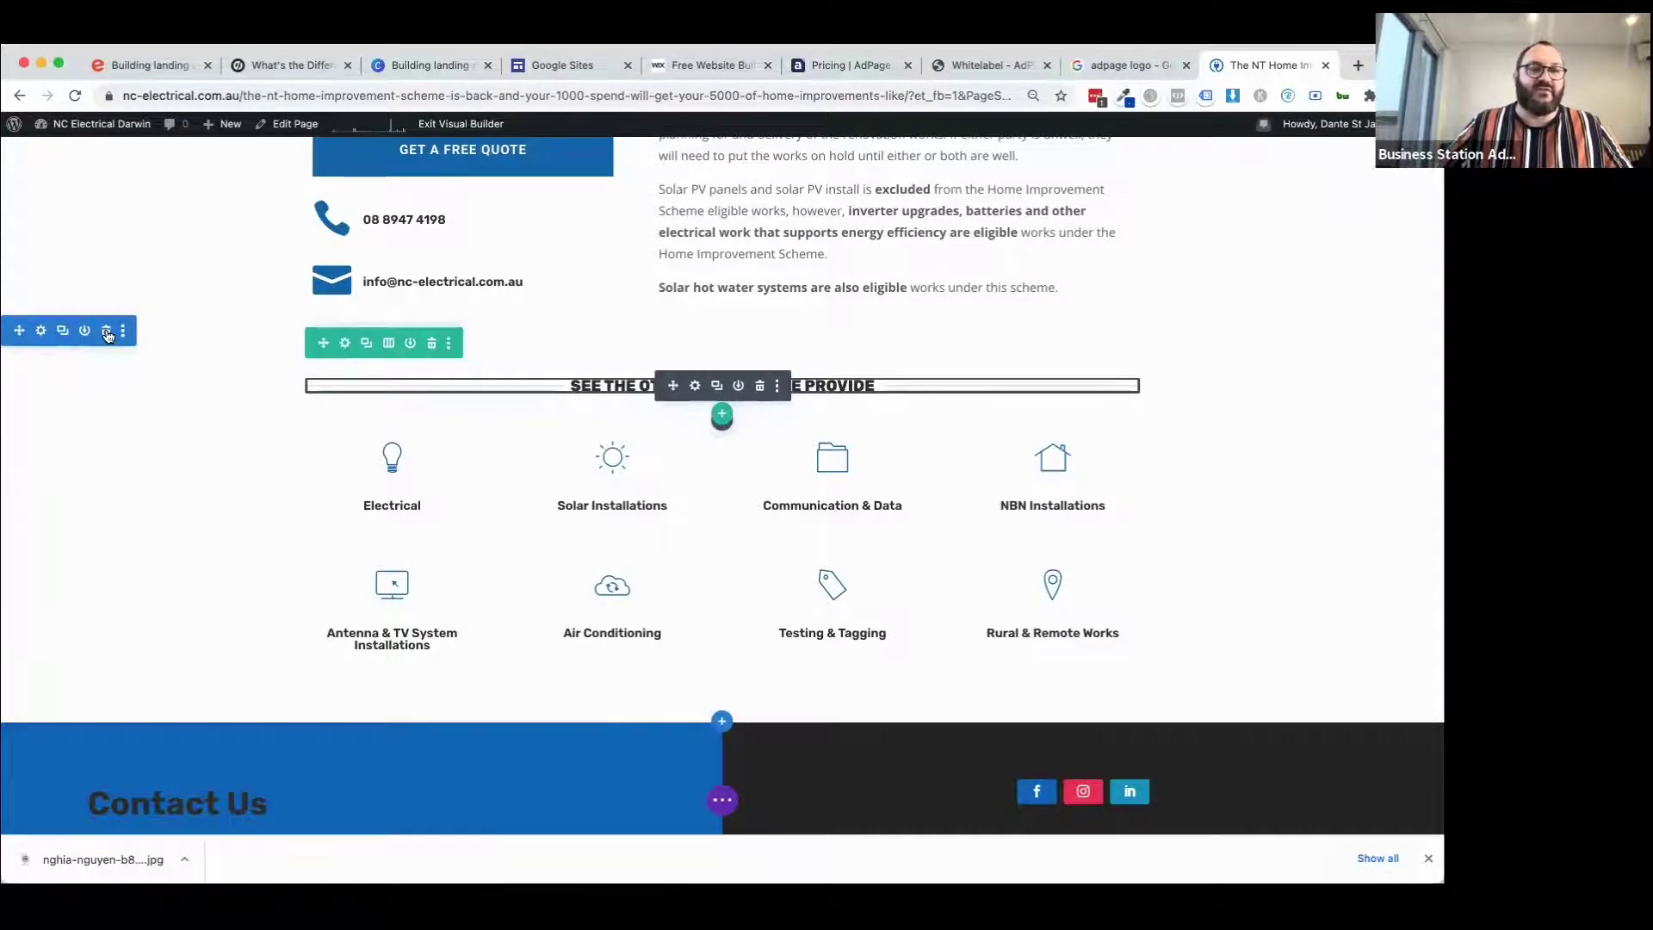
click(107, 334)
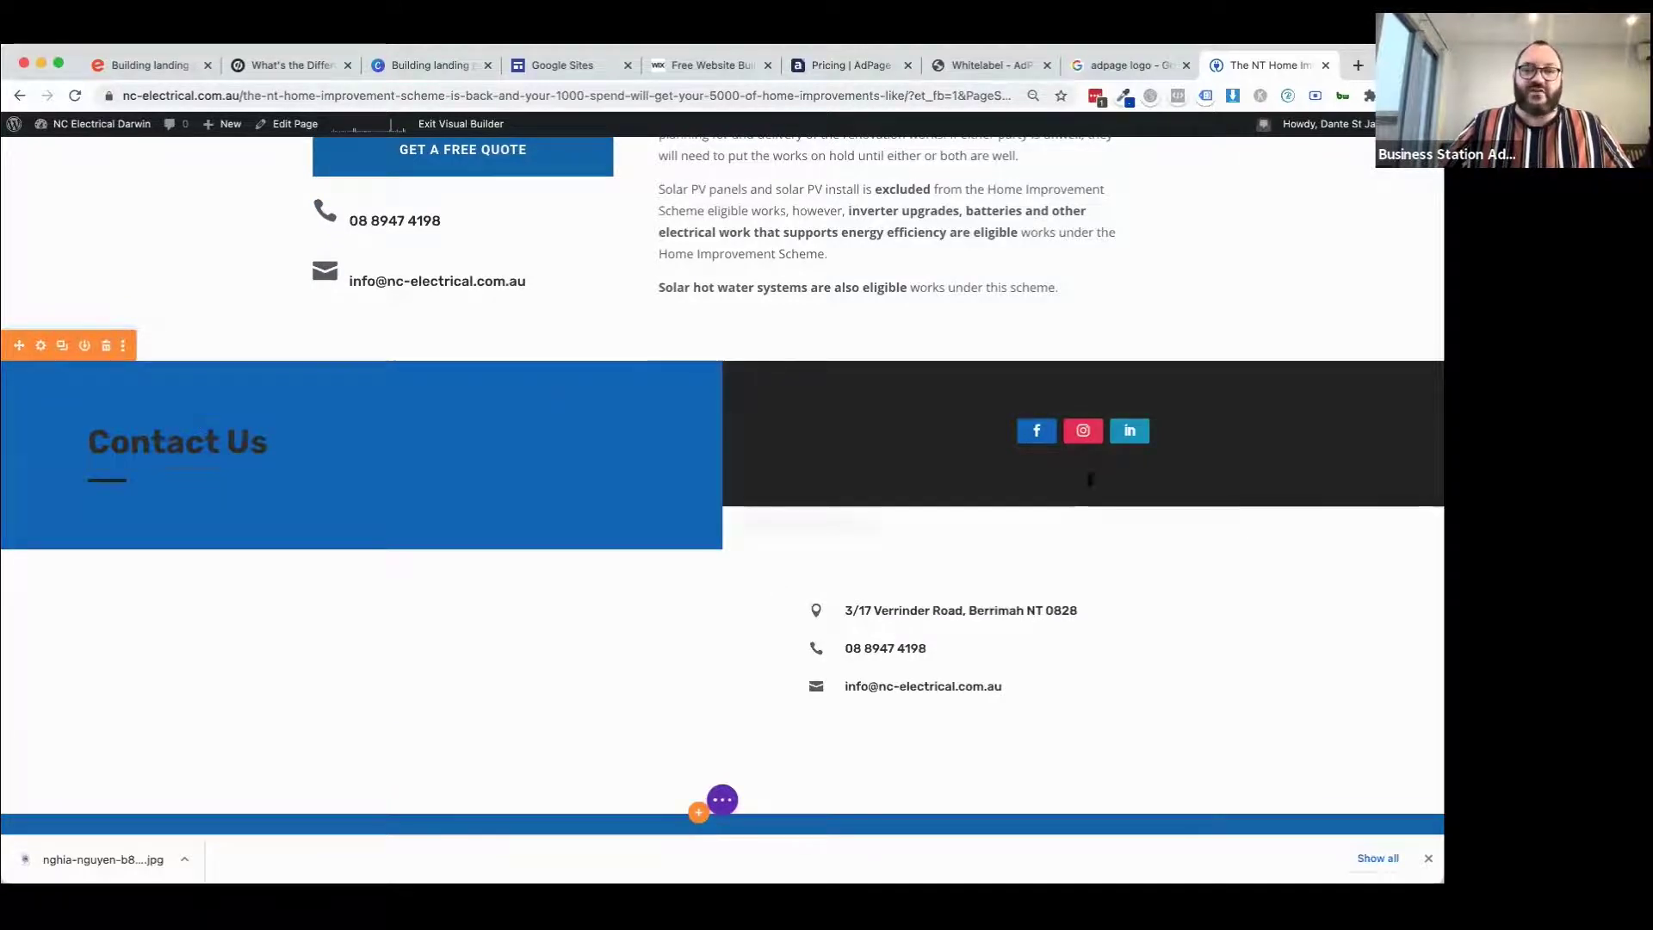
click(106, 345)
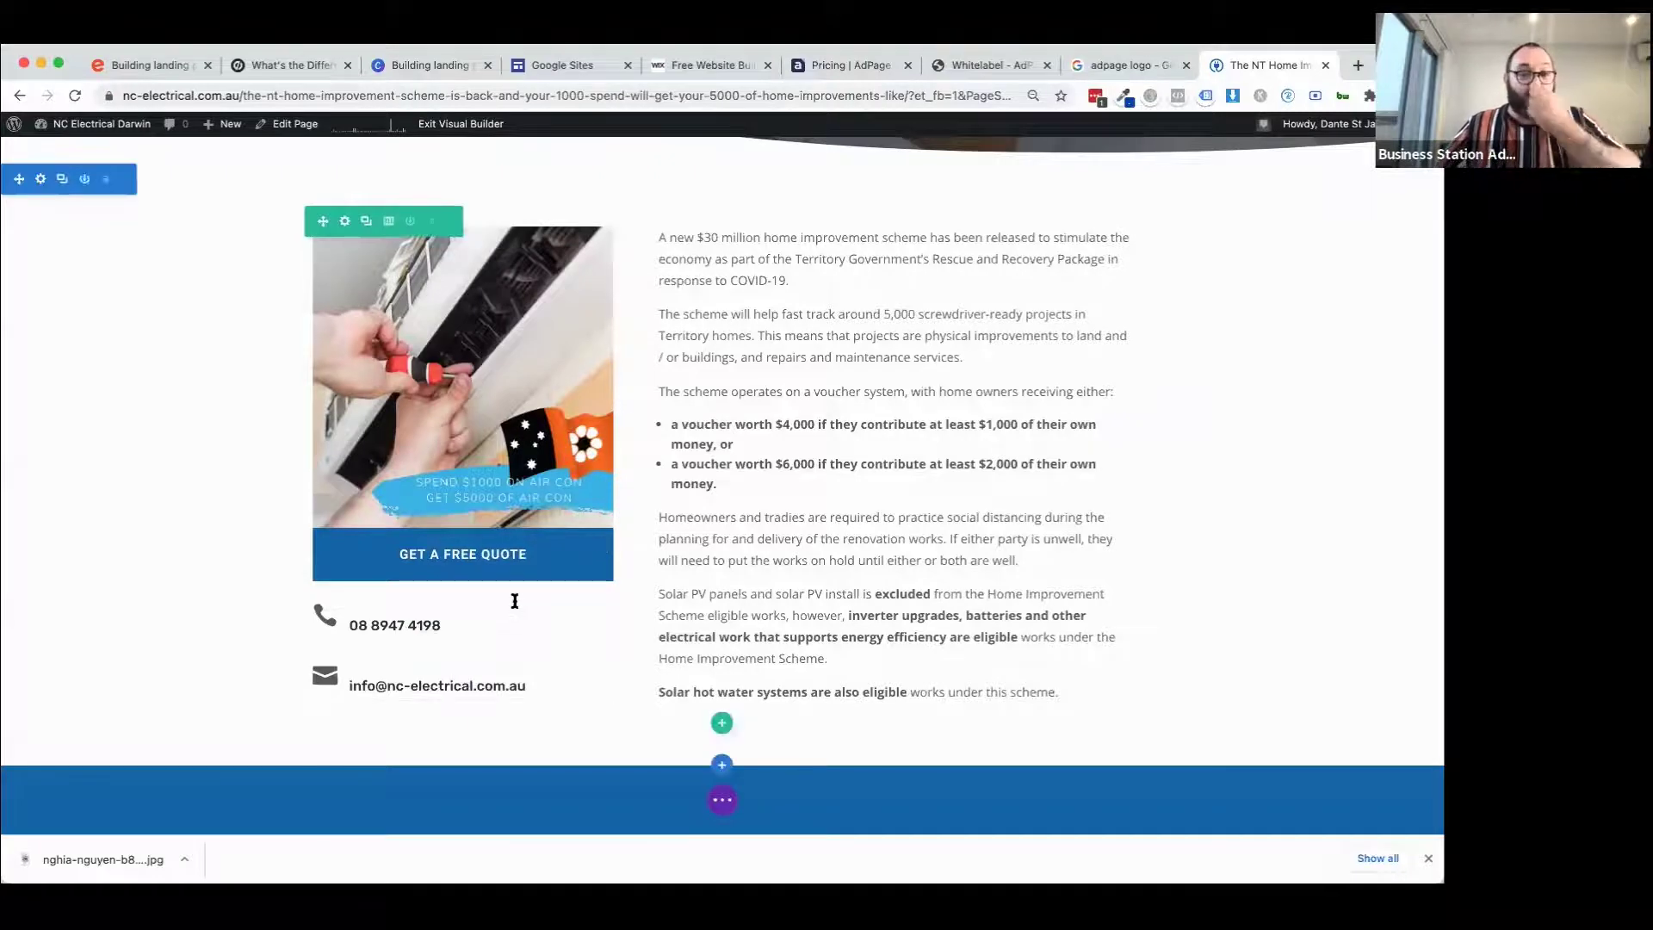
Check the shortened landing page and save it in the Divi Builder.
scroll(1203, 539, up, 1)
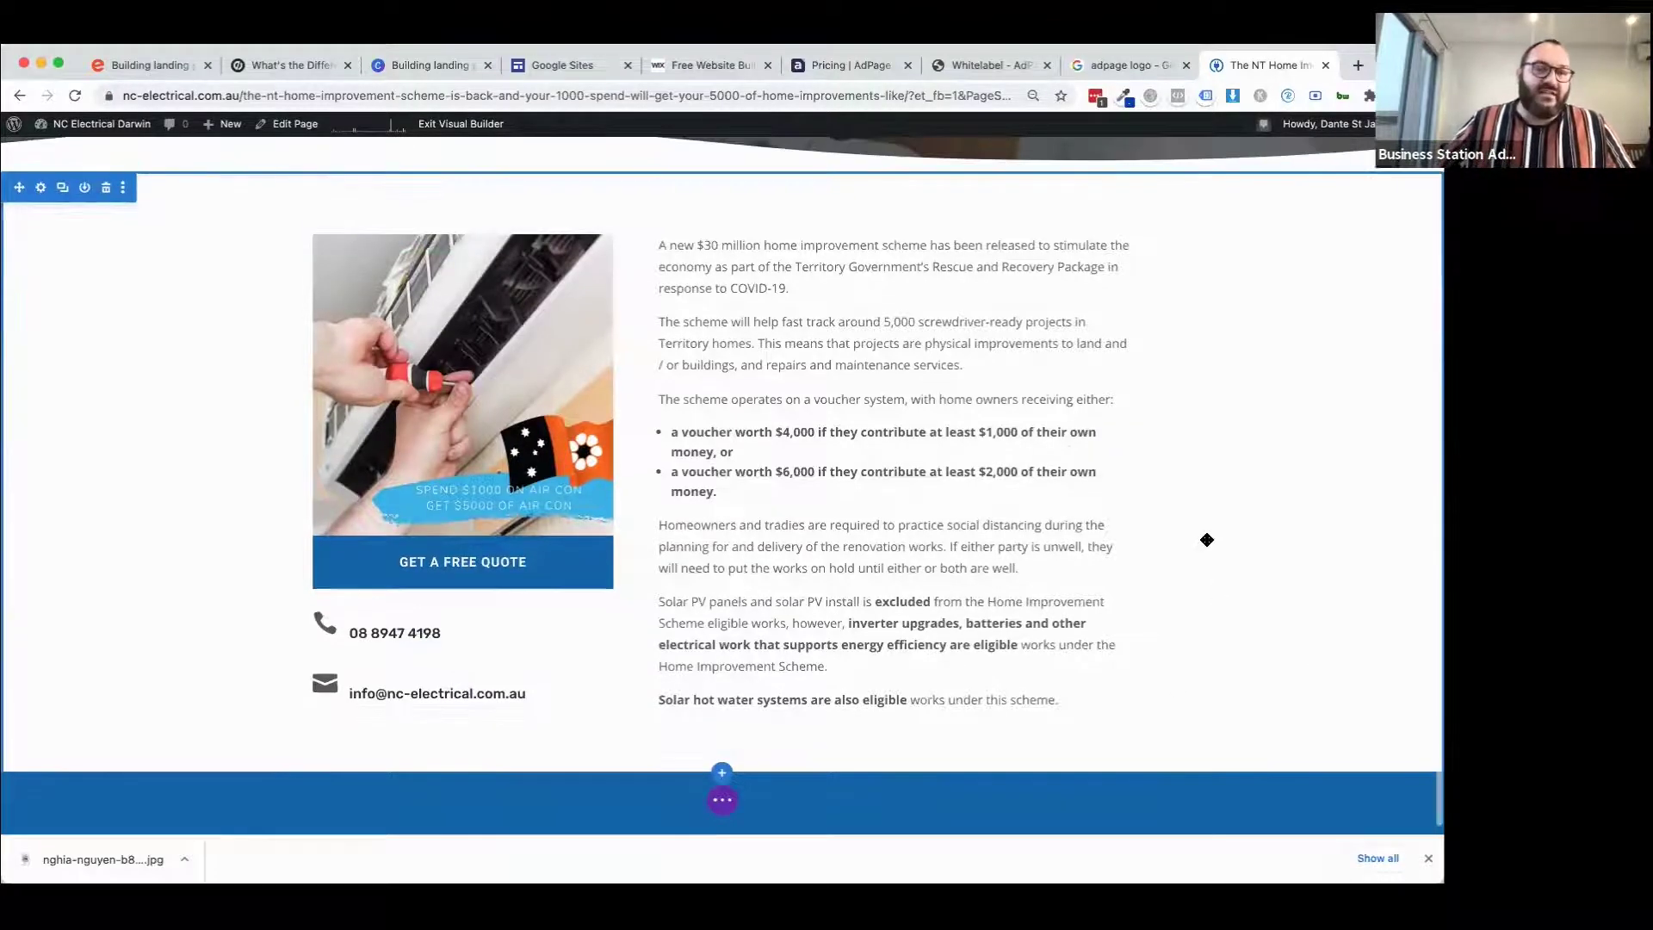
scroll(1206, 540, up, 2)
scroll(1207, 539, down, 2)
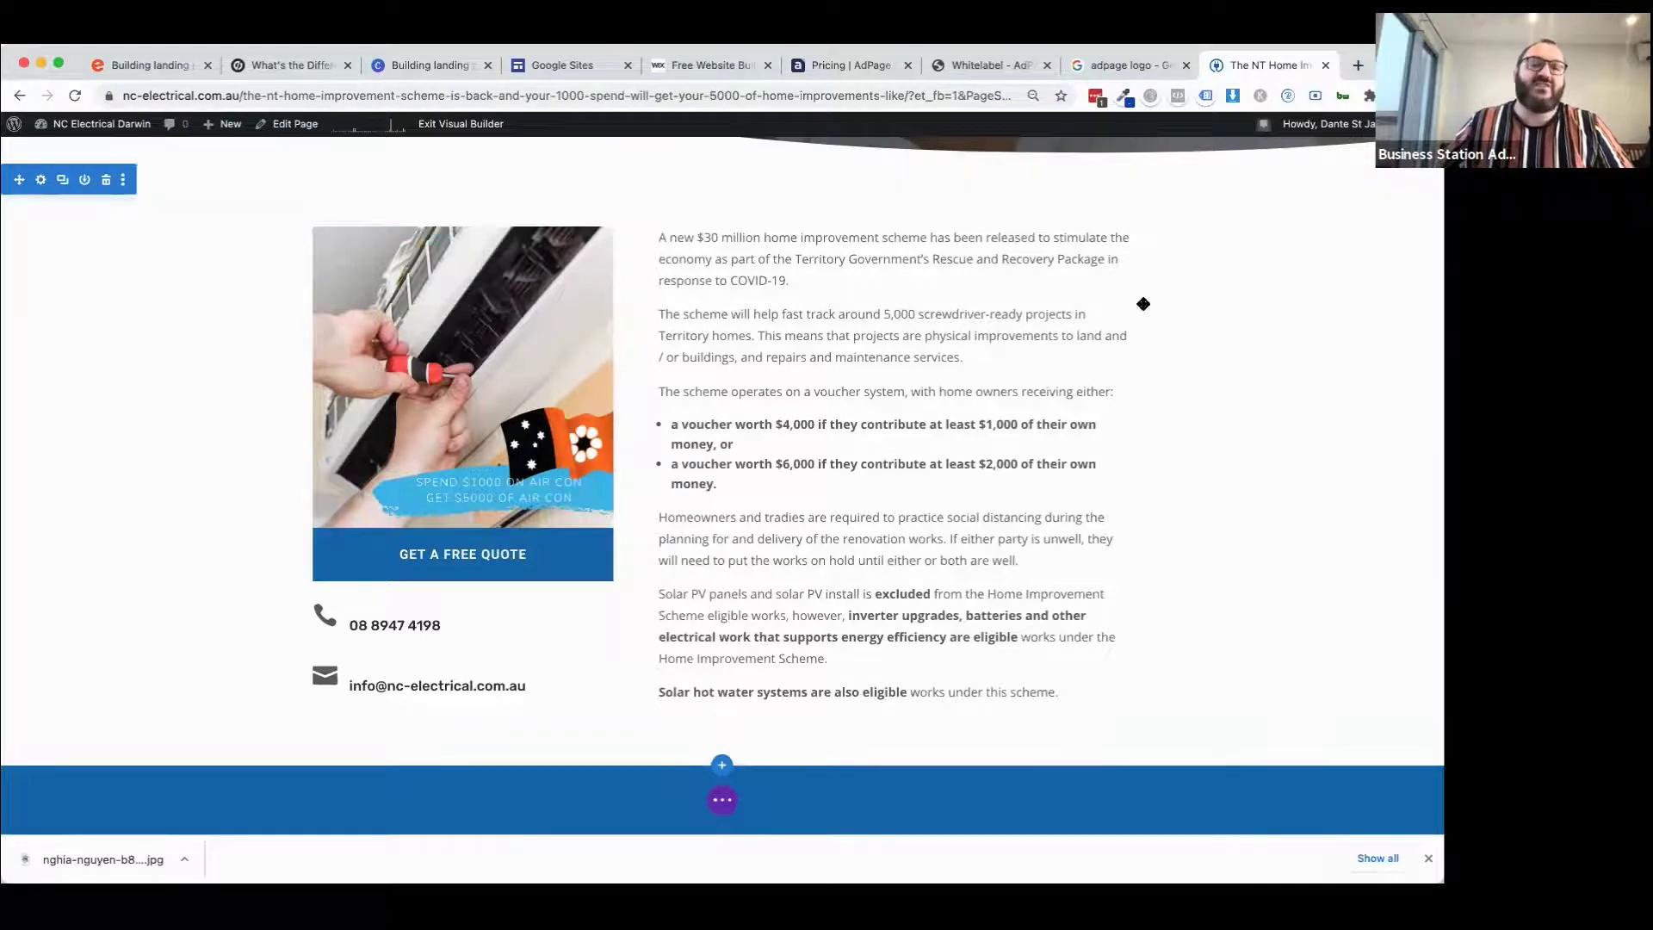
scroll(1188, 468, up, 3)
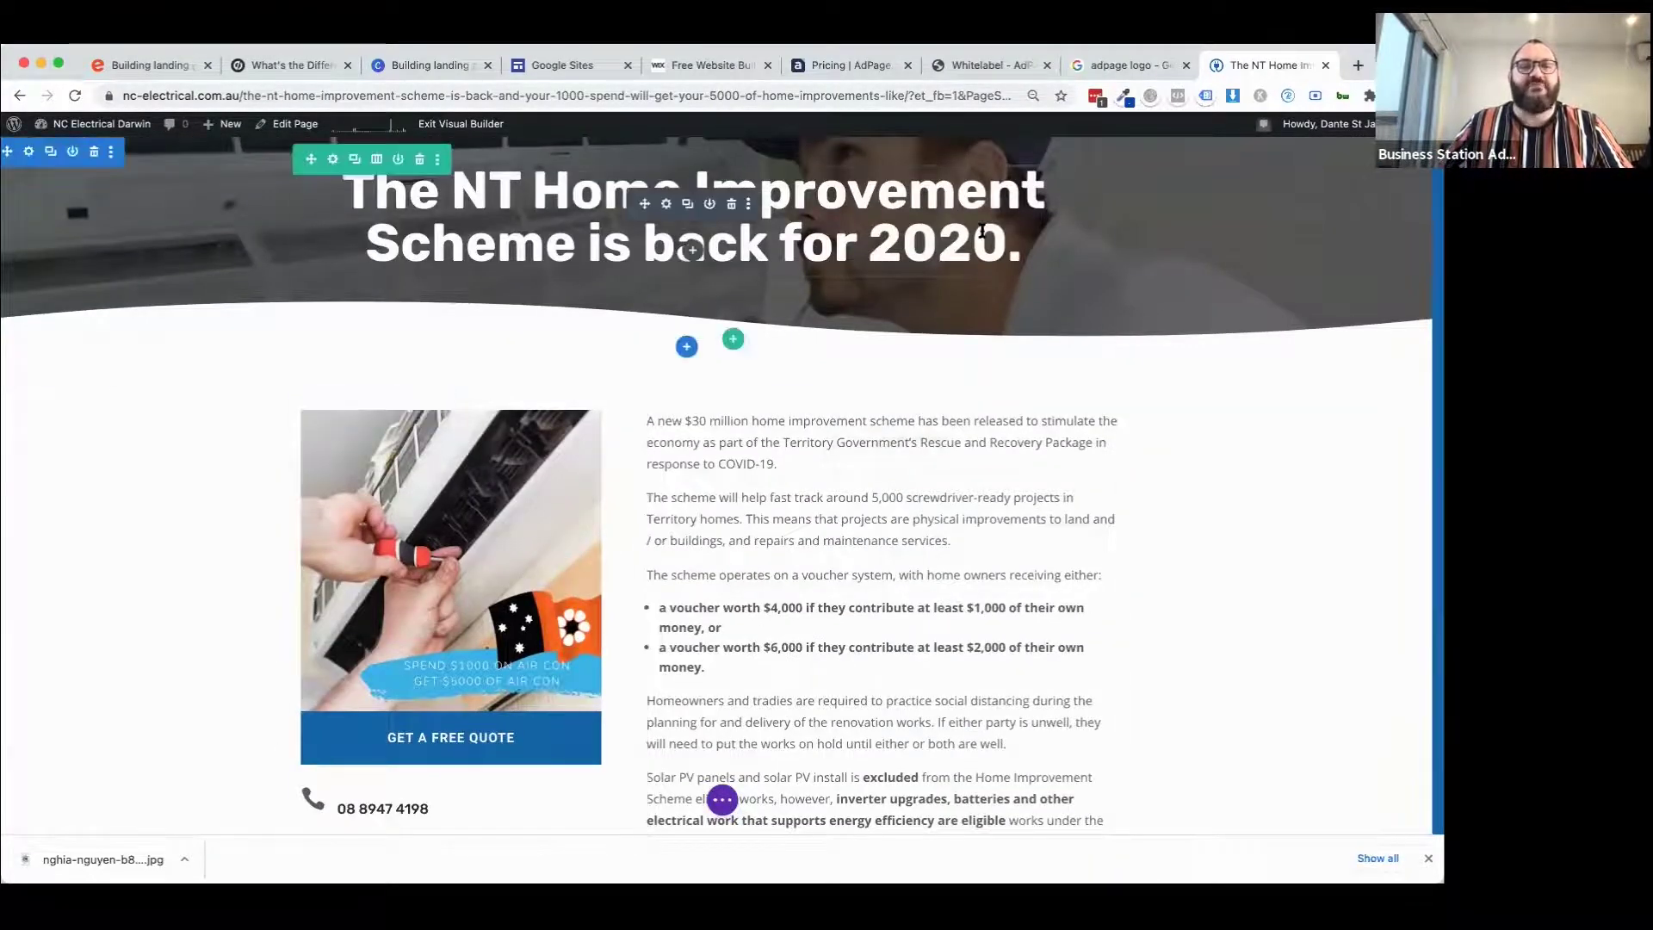
scroll(824, 452, down, 2)
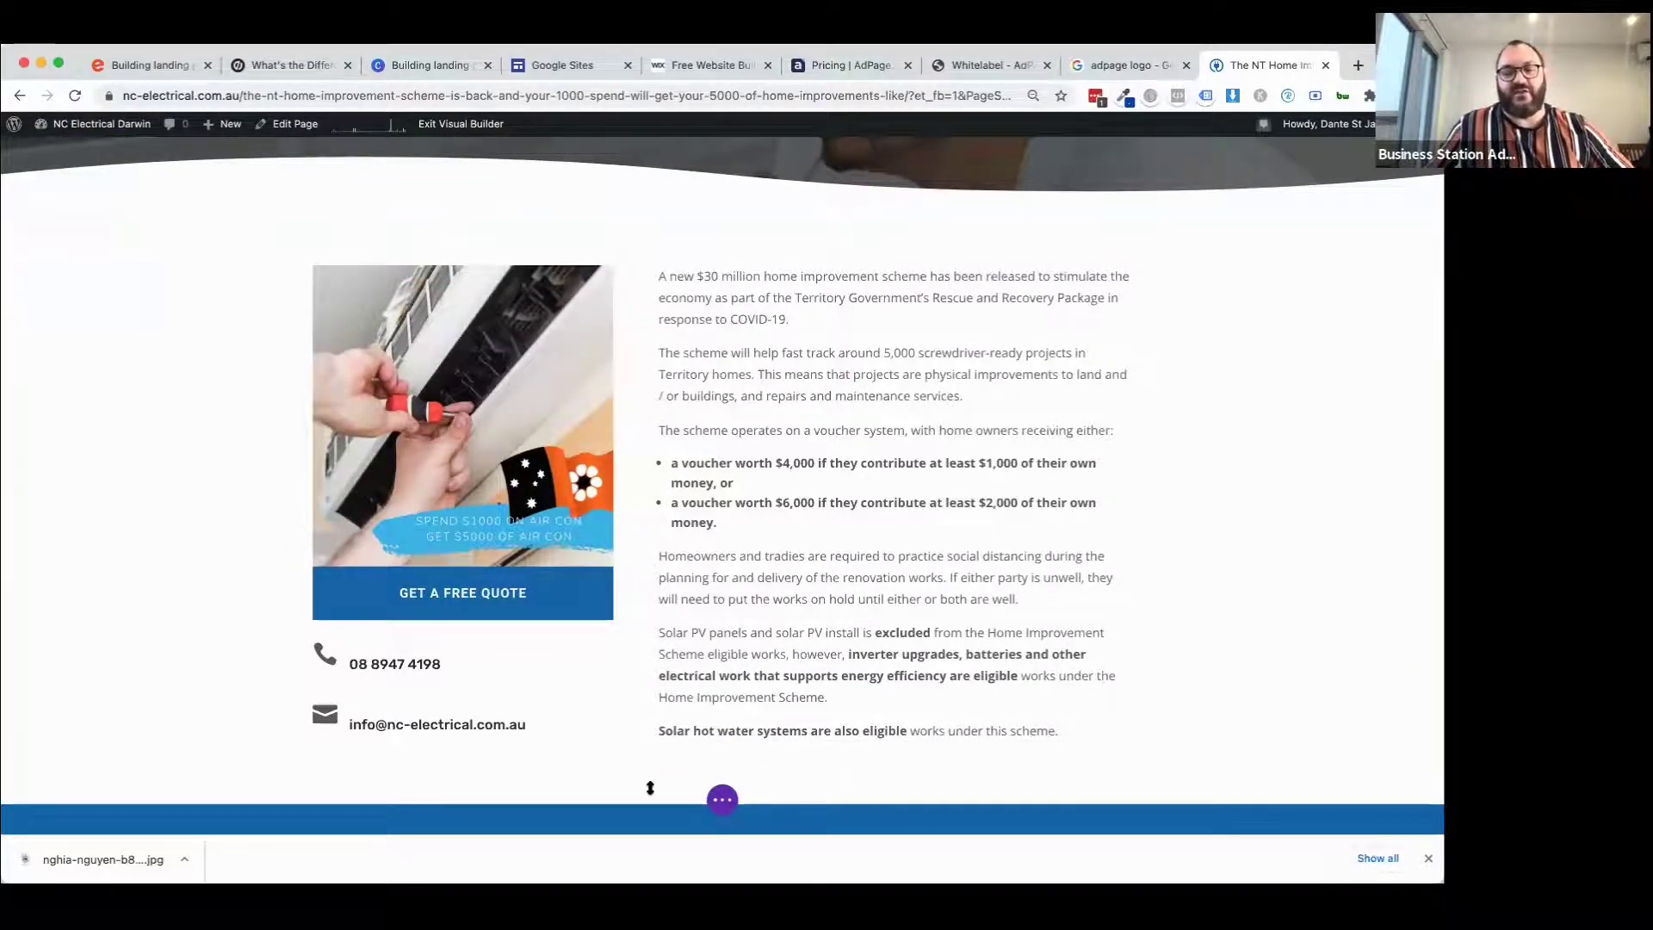
click(722, 799)
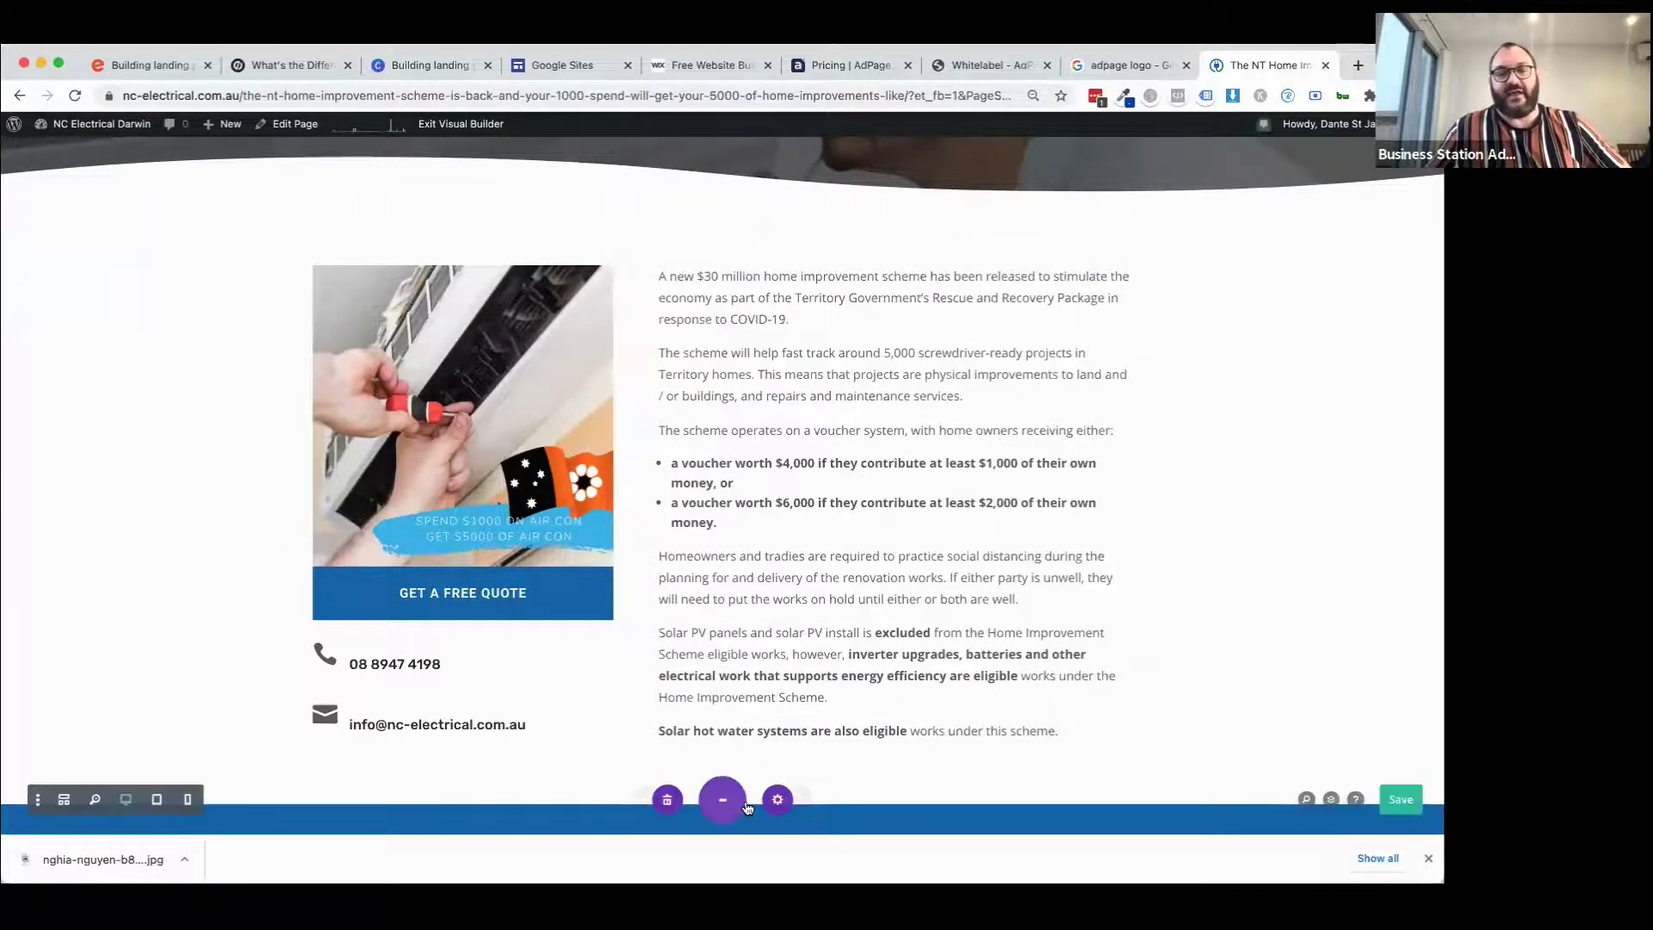
click(1392, 799)
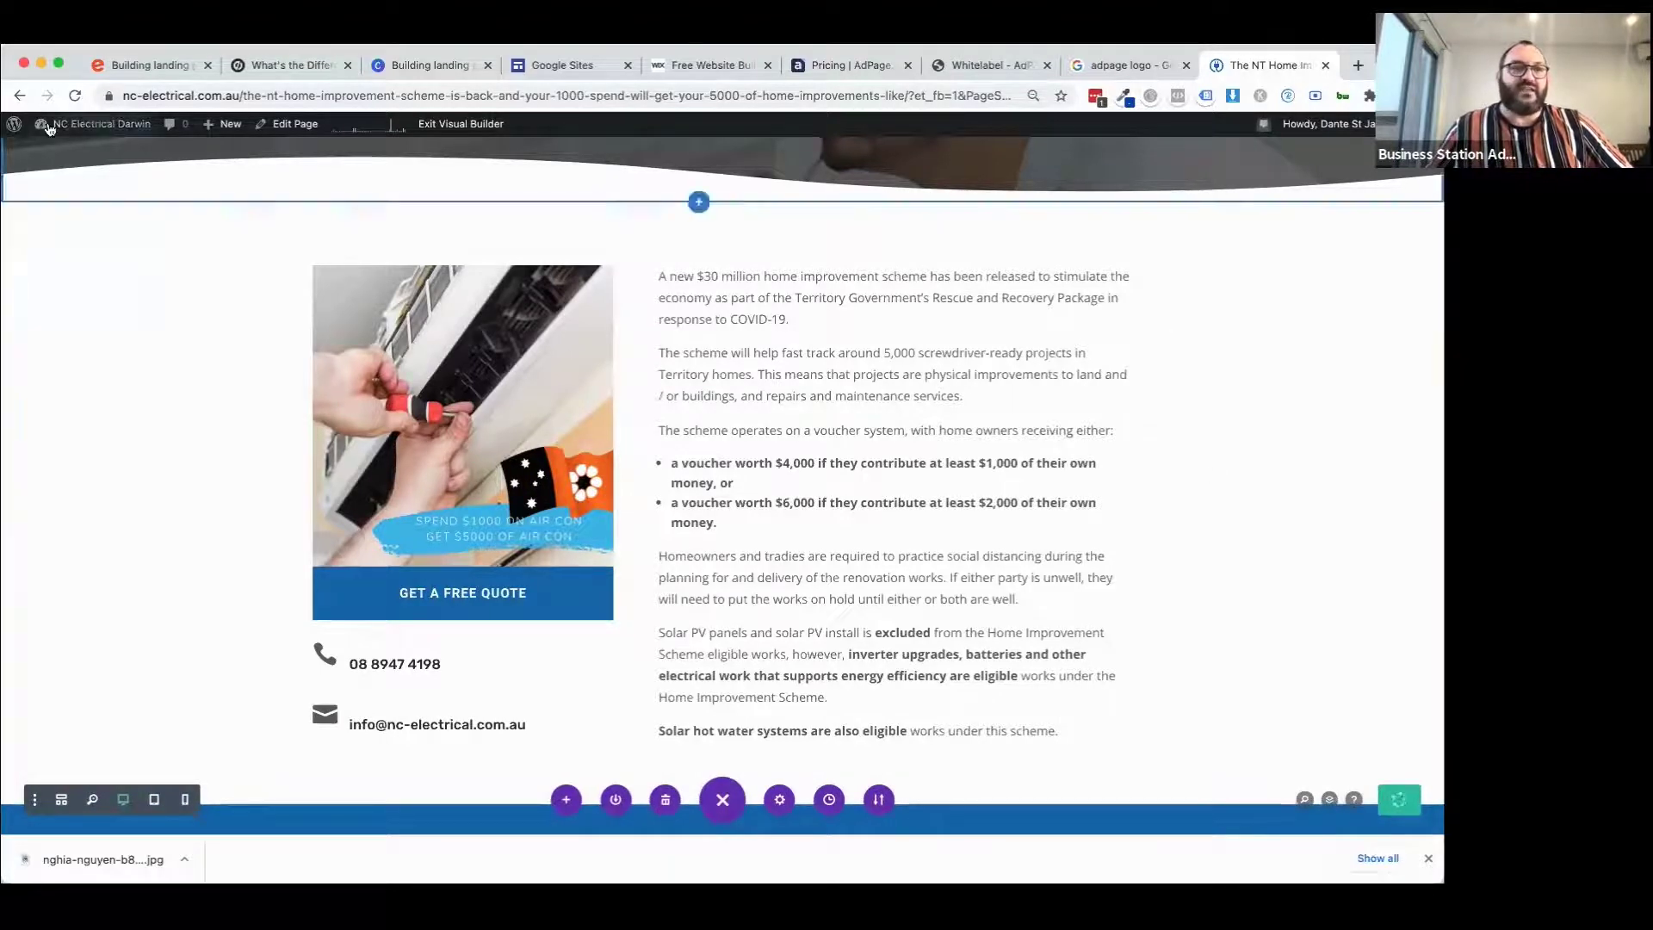
Leave the visual builder and look over the published landing page from its heading to the contact details.
mouse_move(76, 127)
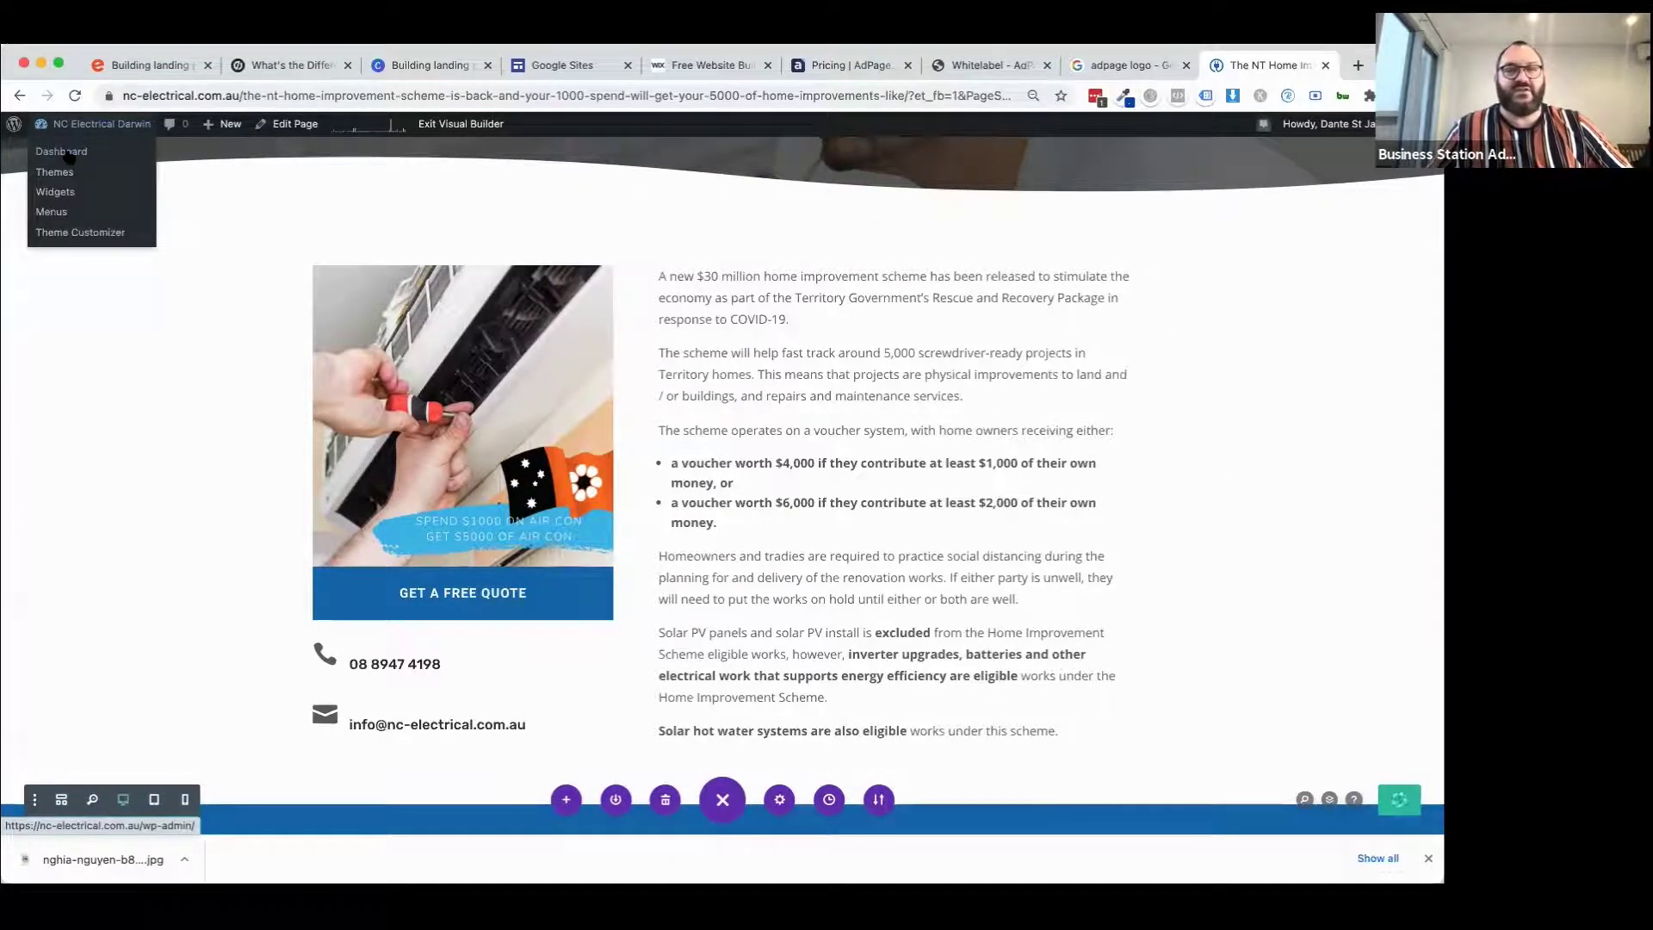
click(68, 150)
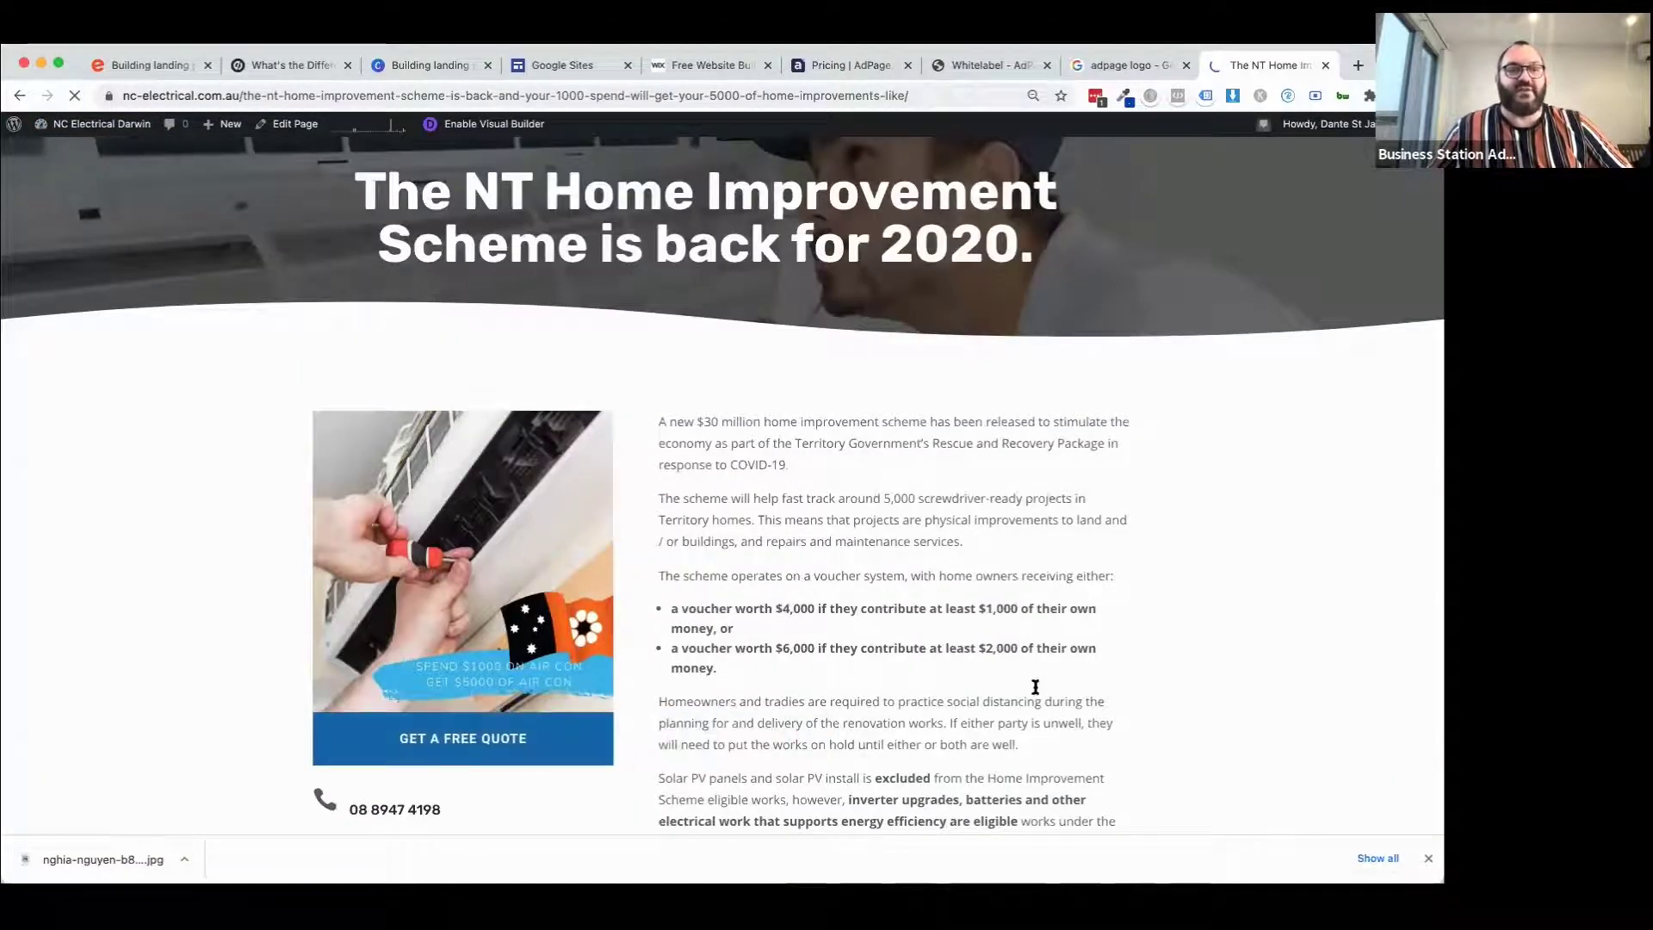
scroll(1059, 706, down, 3)
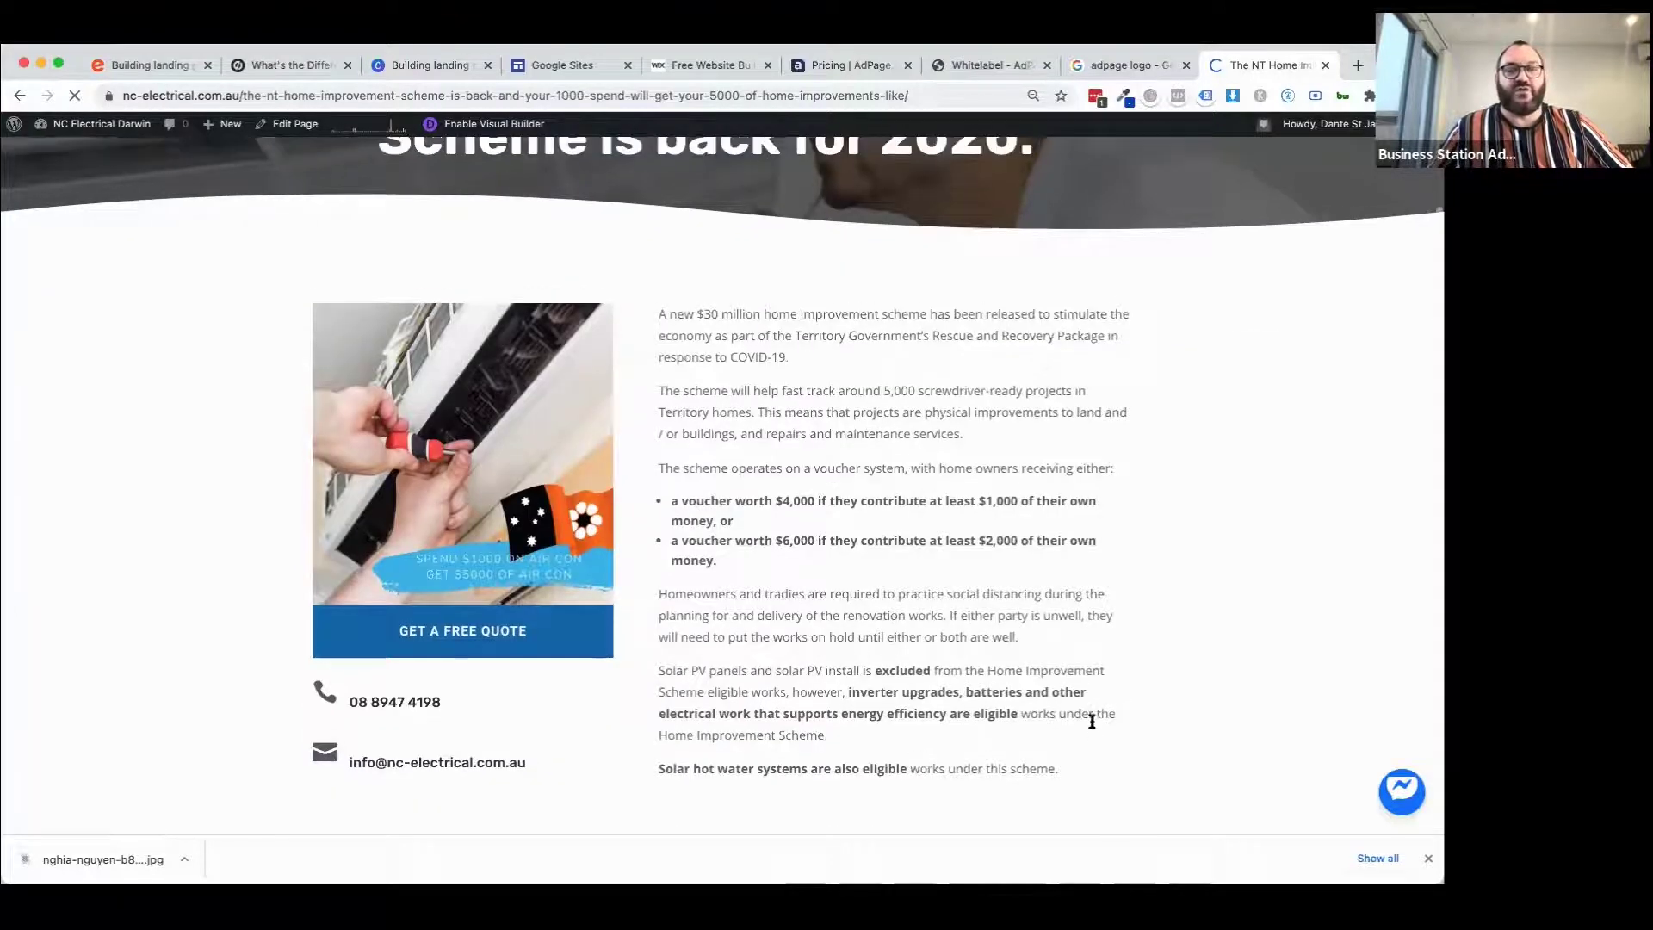
scroll(1090, 728, up, 3)
scroll(1090, 728, down, 3)
scroll(1090, 727, up, 3)
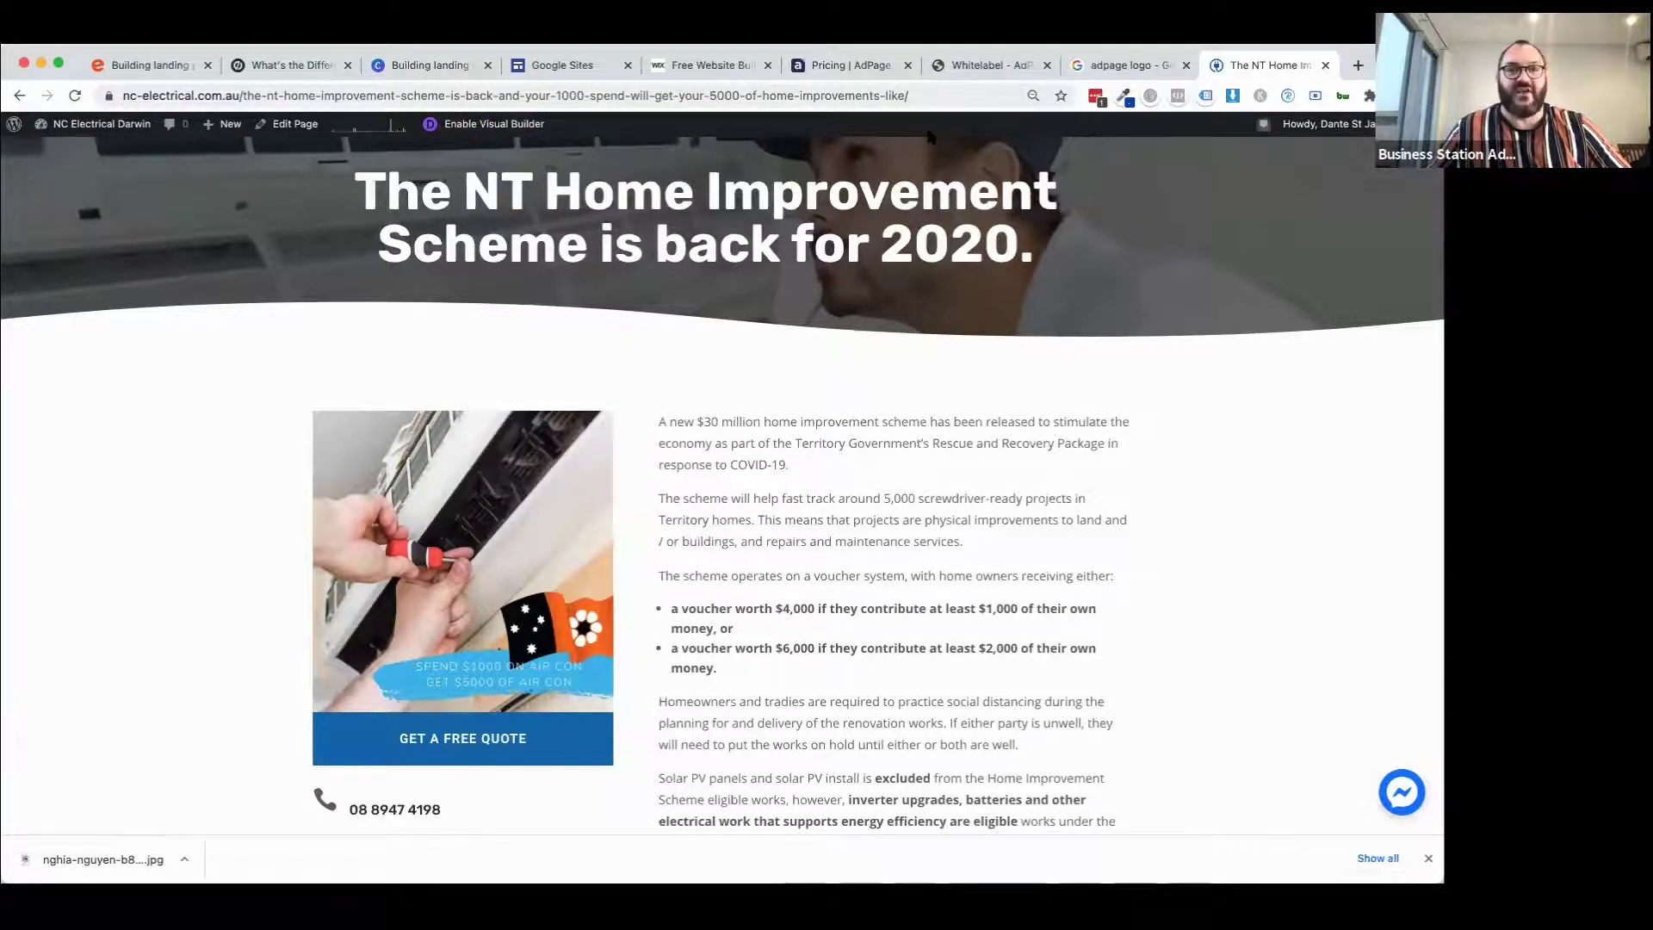
Log out of the WordPress site.
mouse_move(1317, 124)
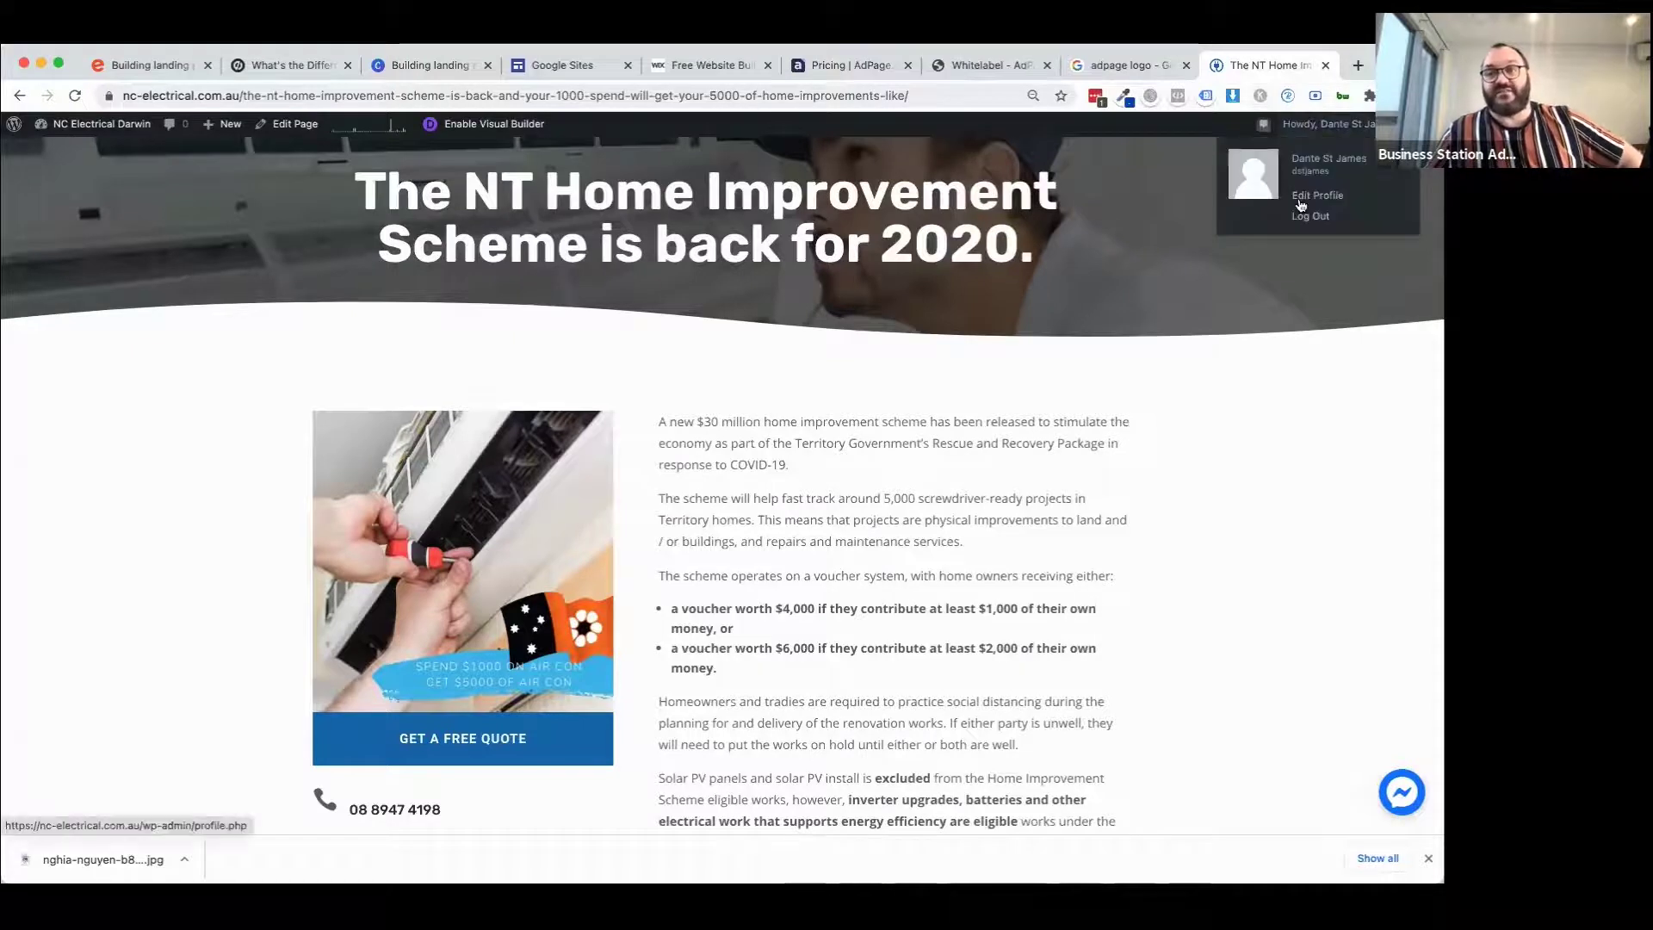
click(1300, 217)
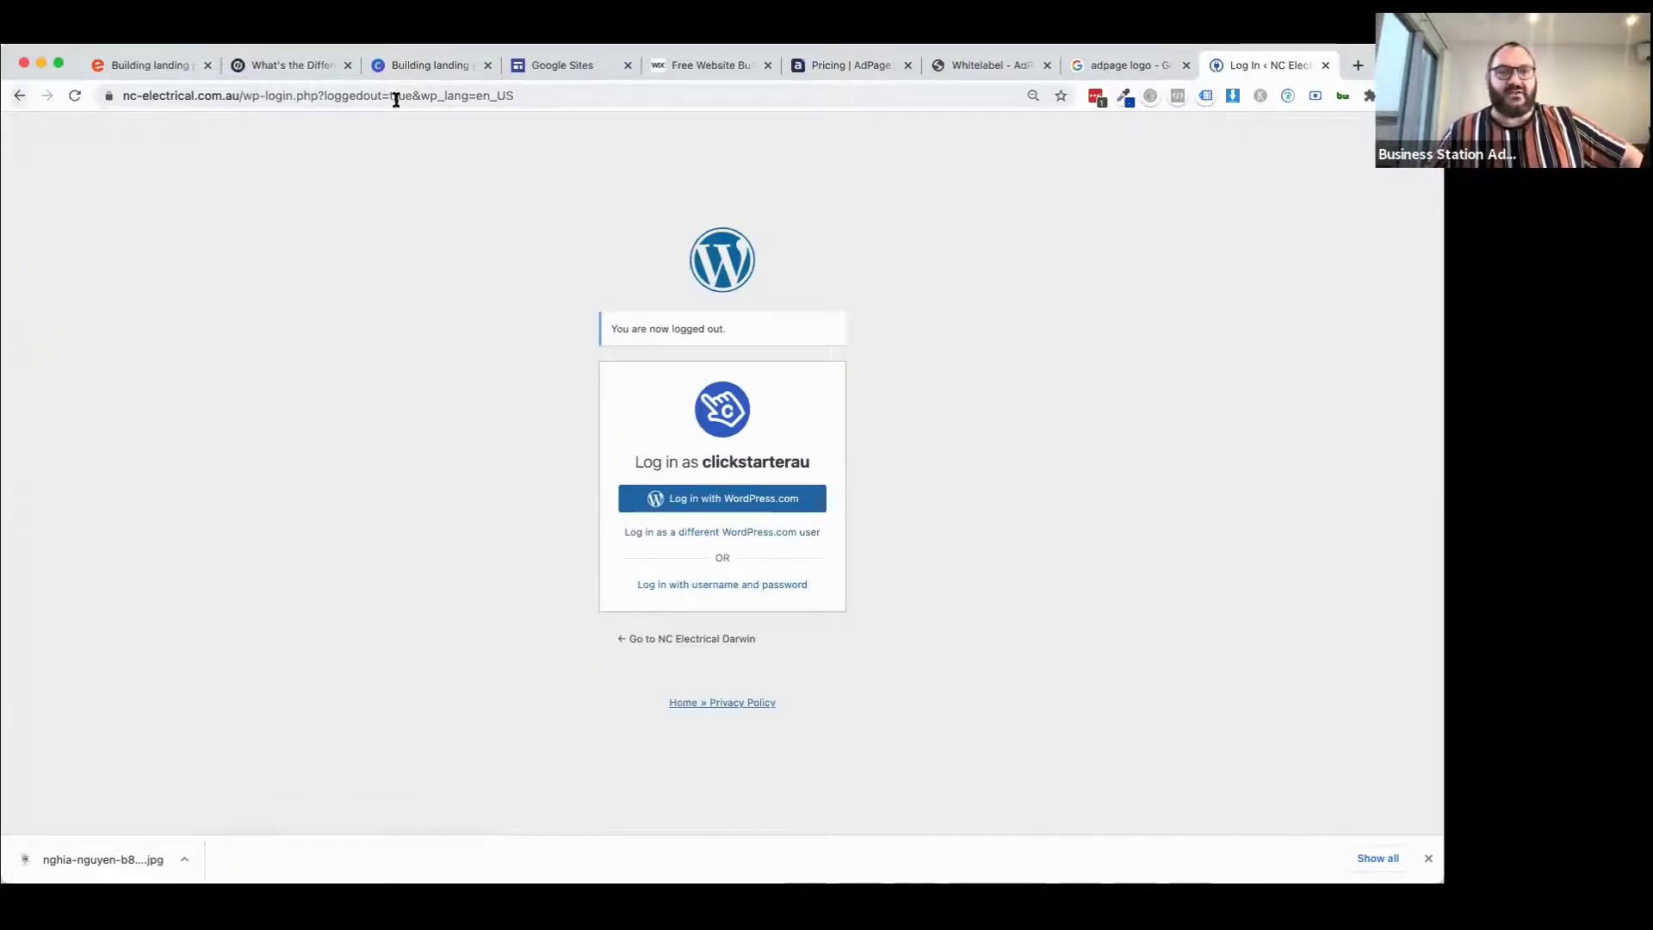
click(612, 97)
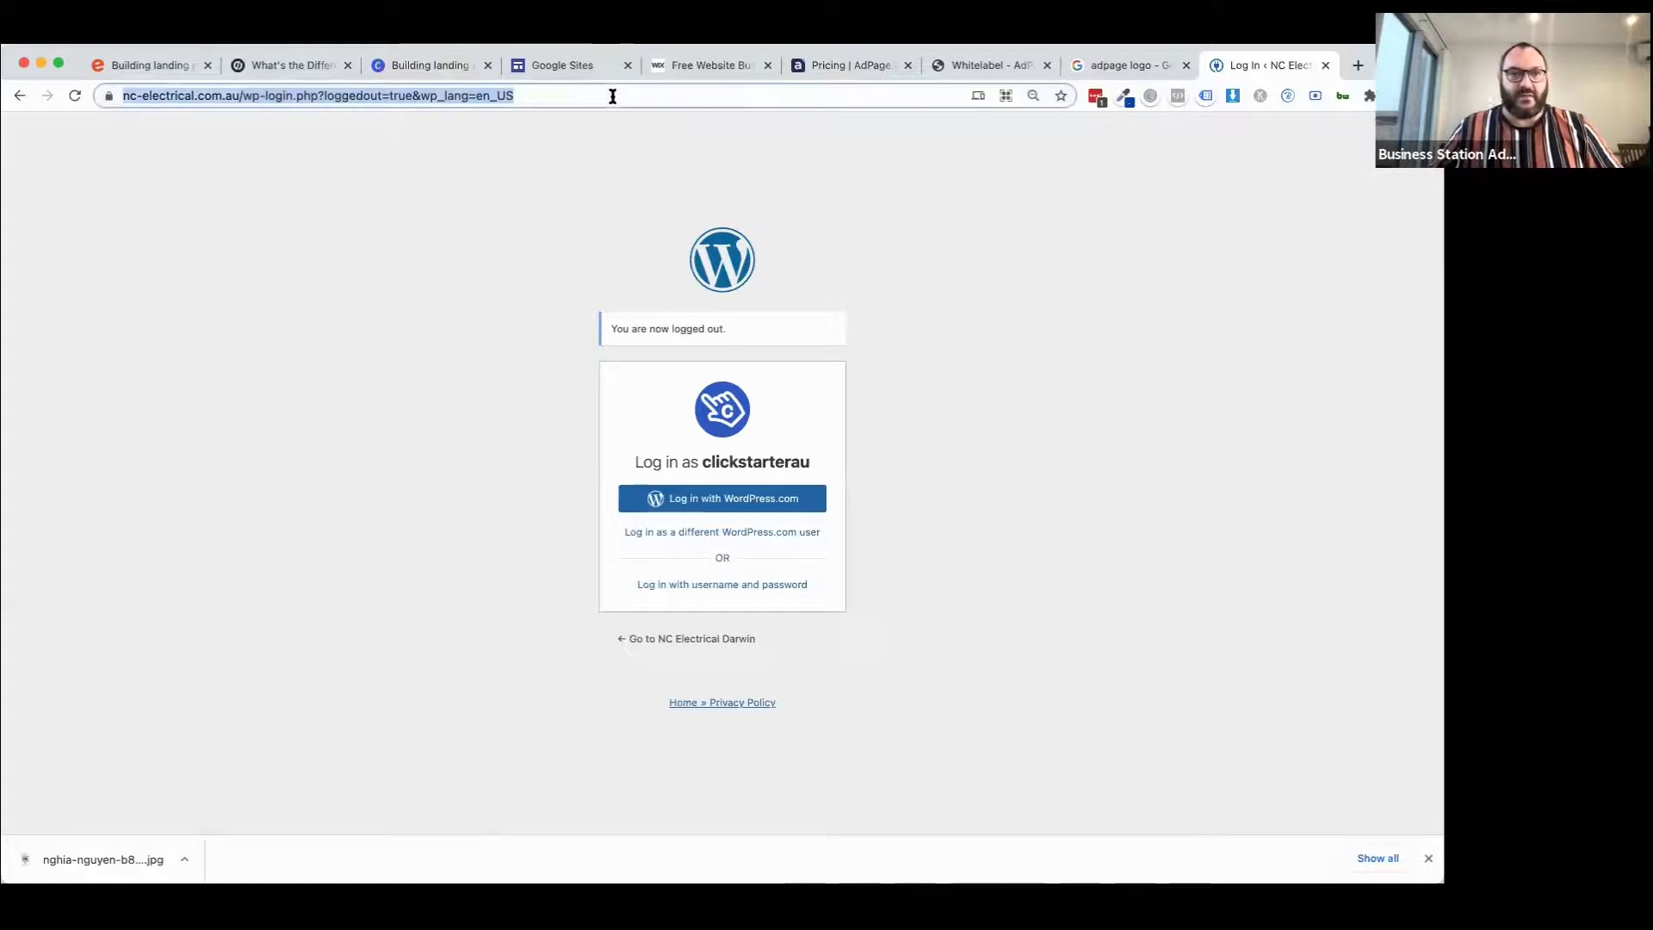
click(269, 98)
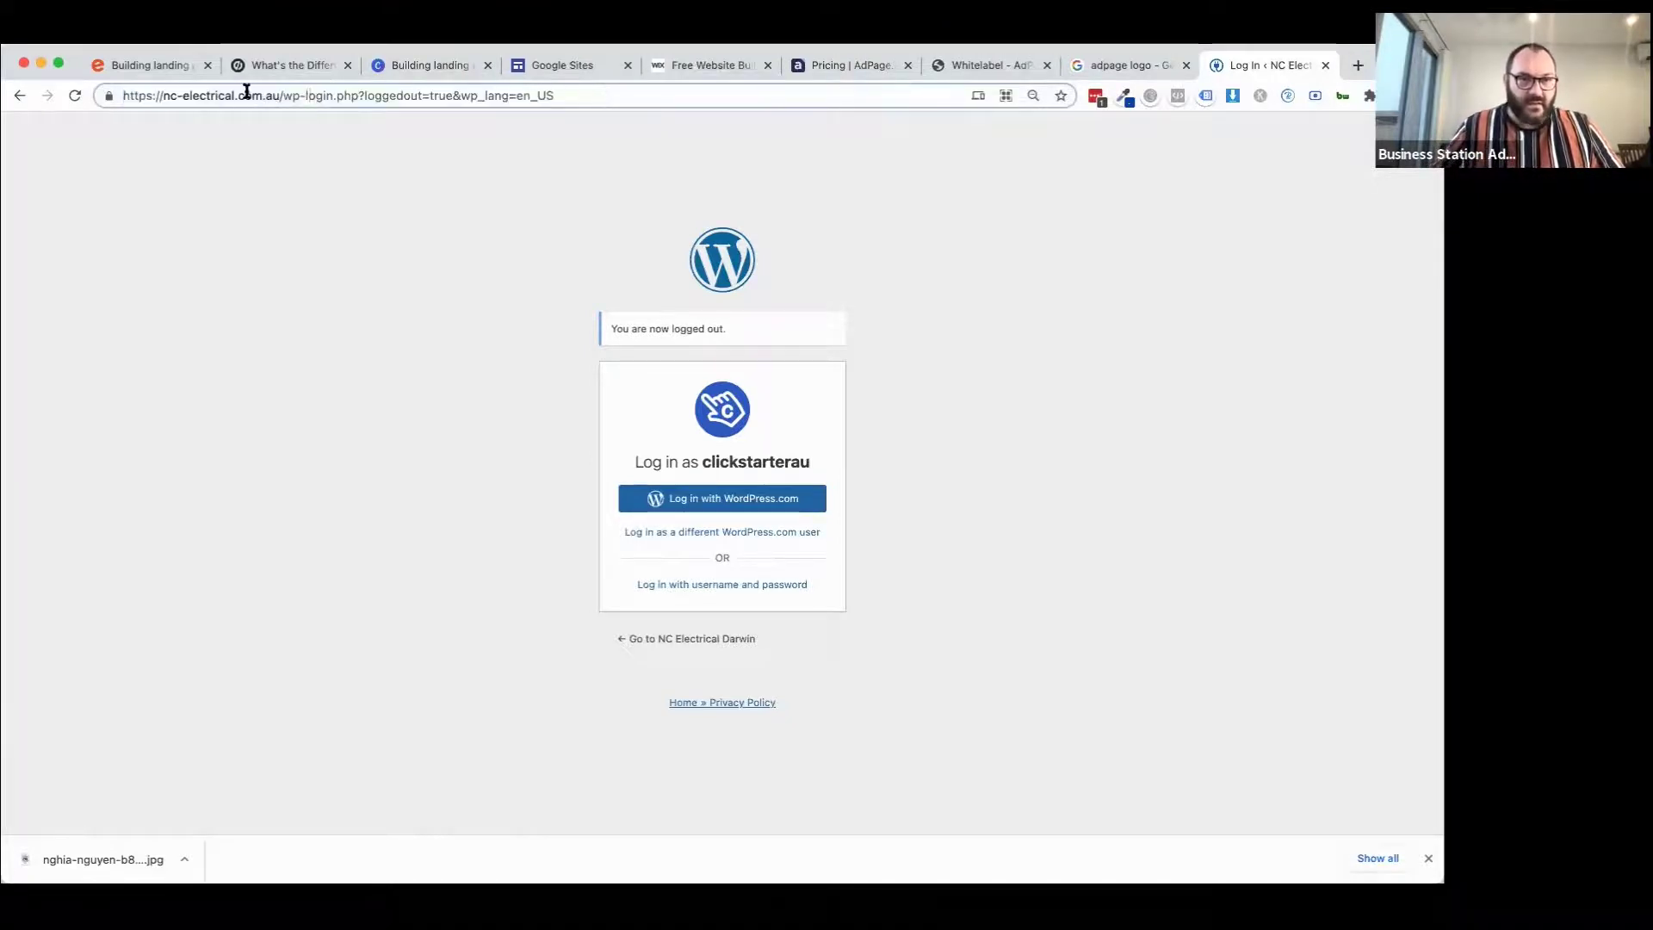
drag(284, 95, 907, 96)
key(BackSpace)
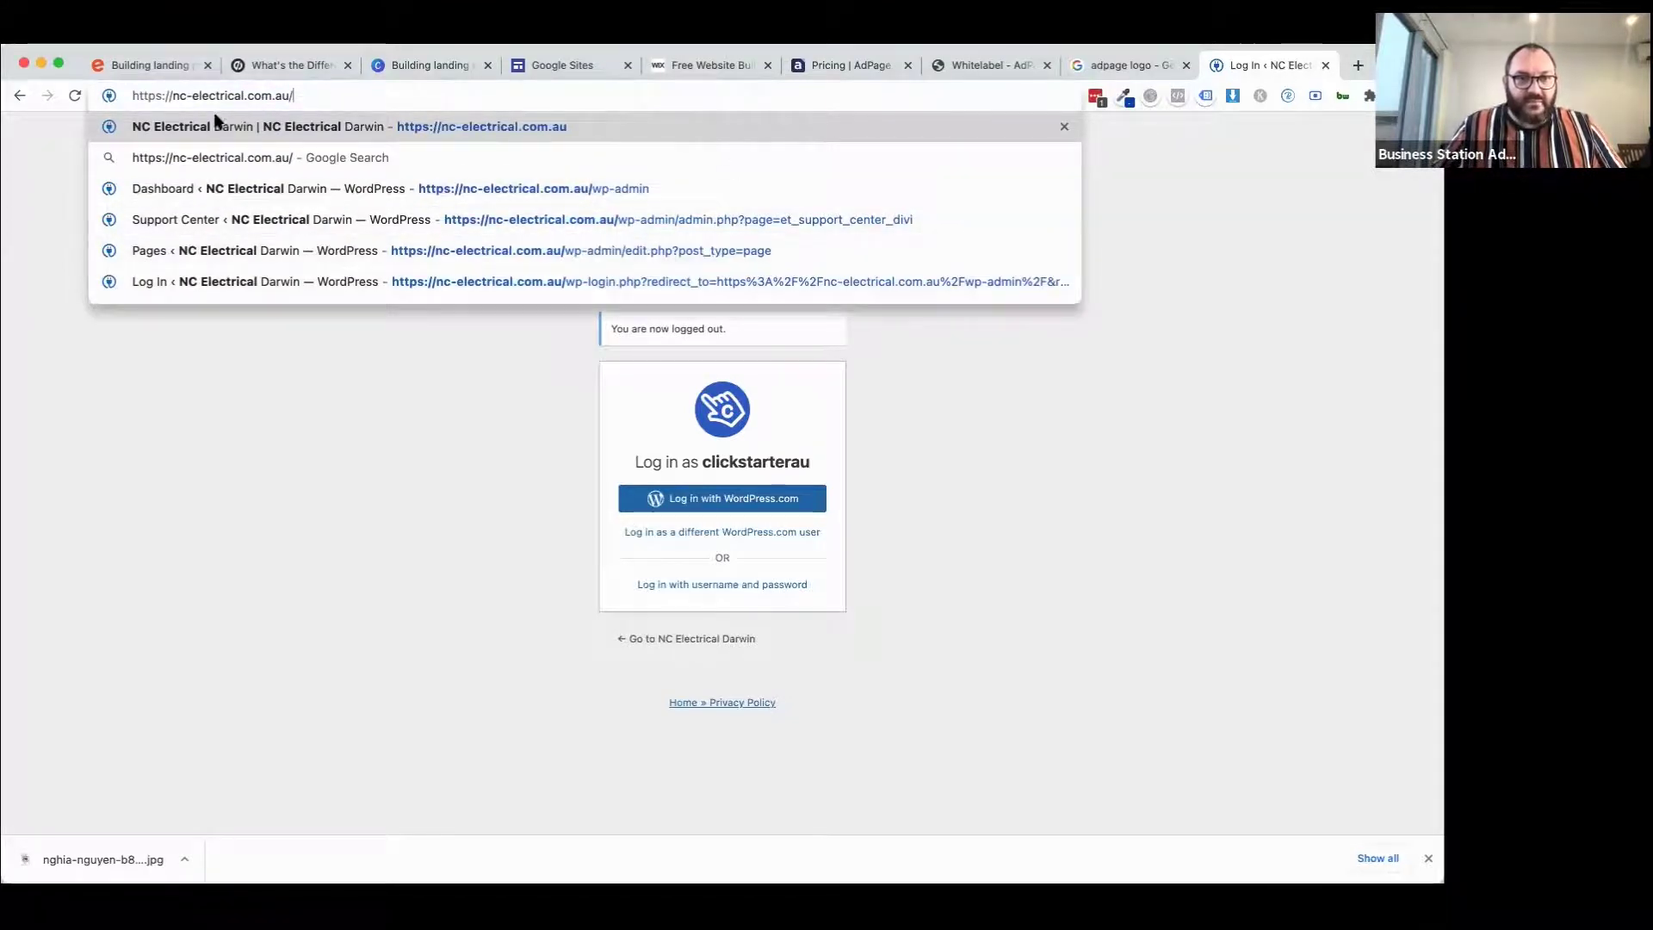
Return to the NT Home Improvement Scheme landing page and review its heading, offer text and contact details.
click(17, 96)
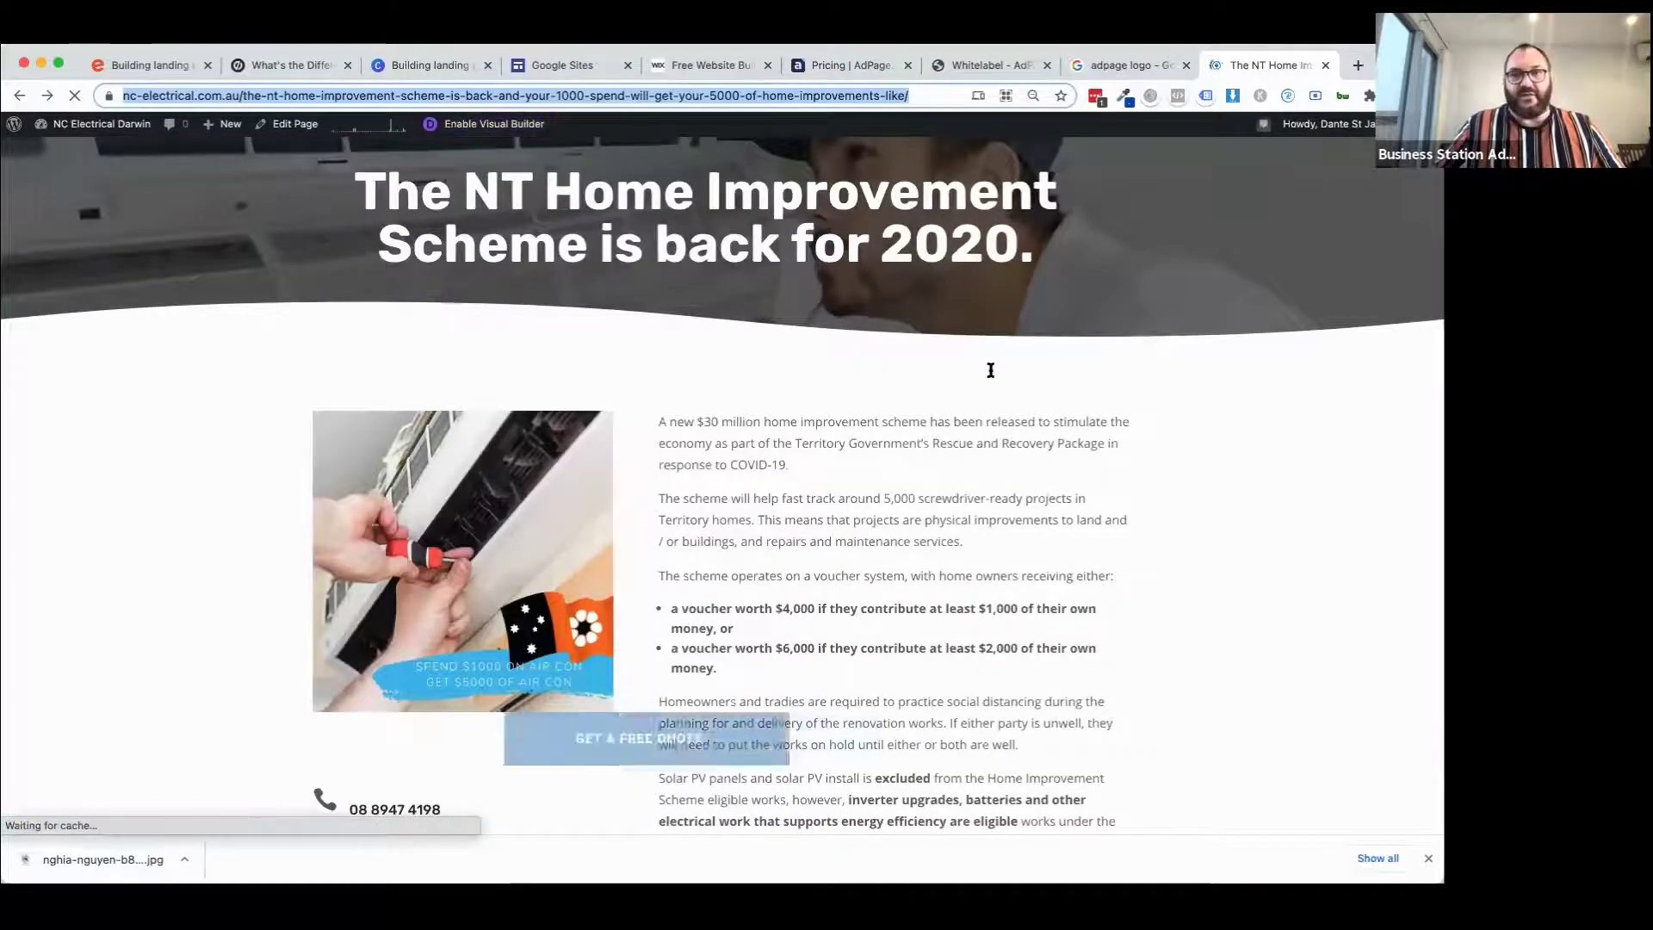
scroll(1277, 356, down, 2)
scroll(1278, 355, up, 2)
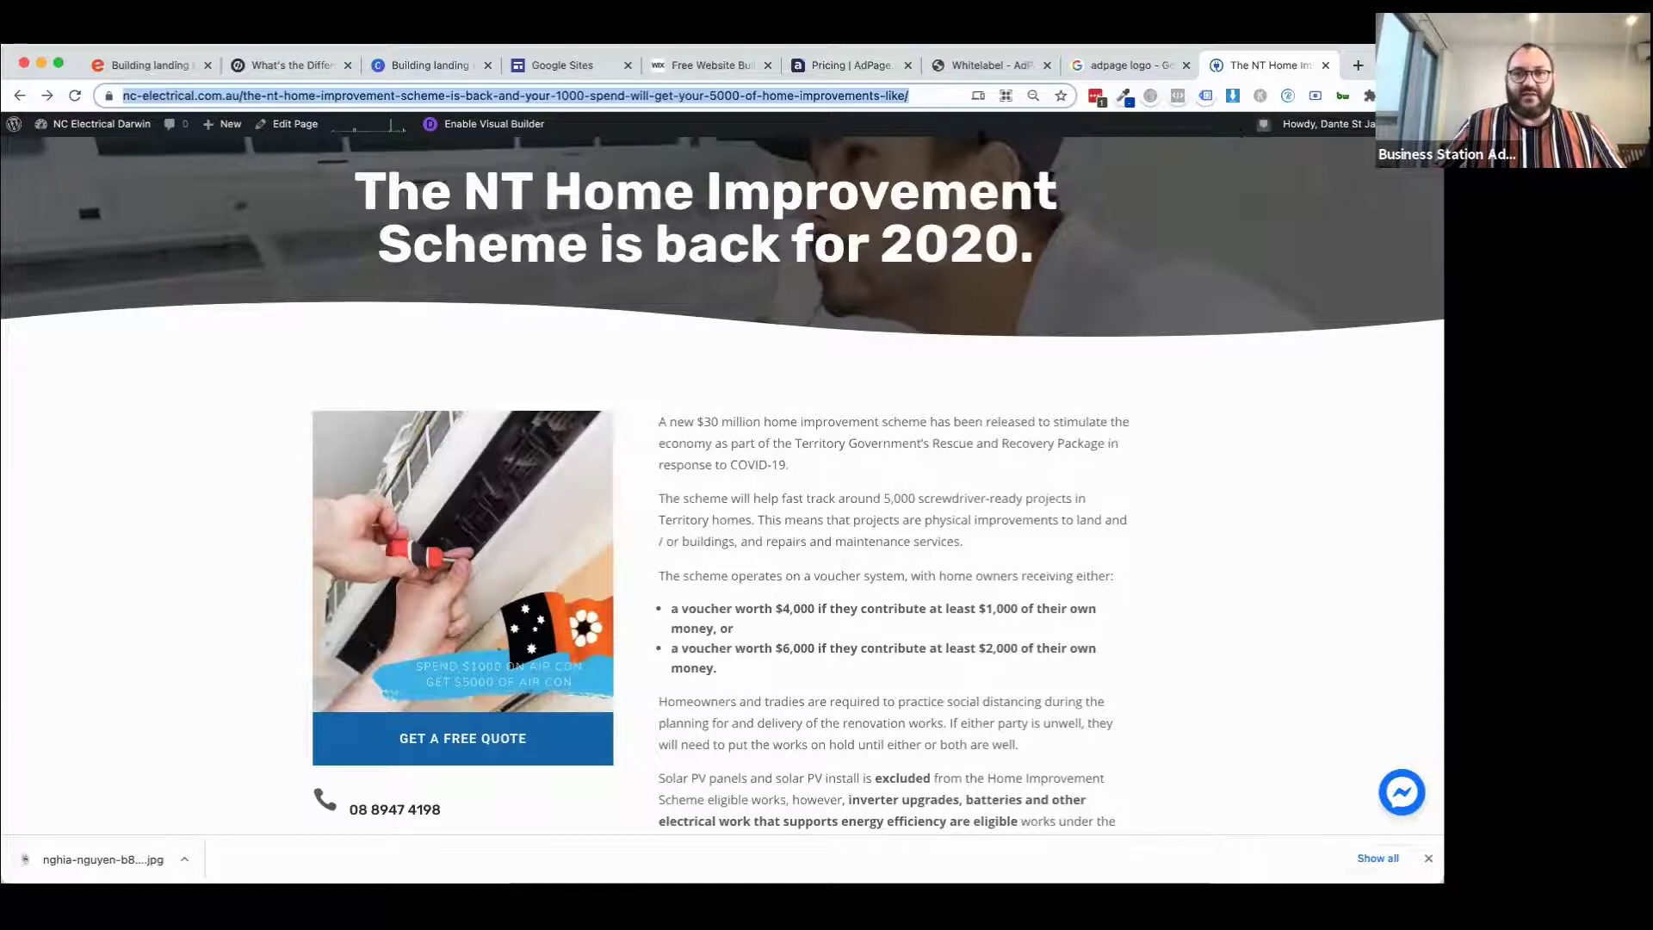
scroll(1047, 231, down, 2)
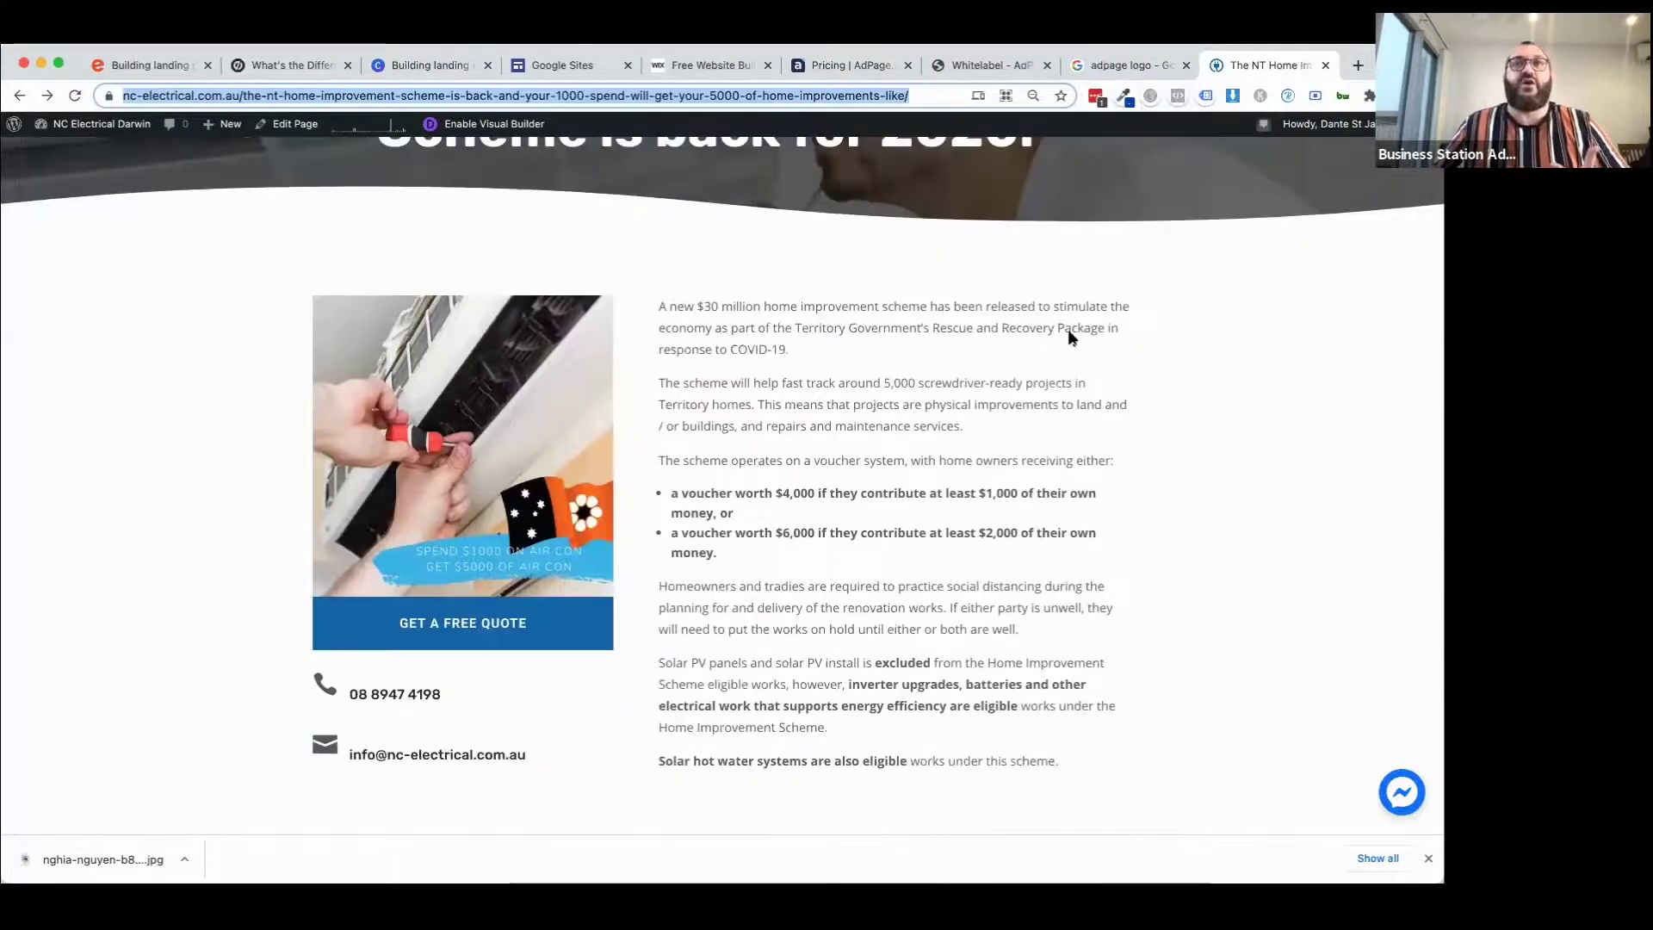
scroll(1068, 329, up, 2)
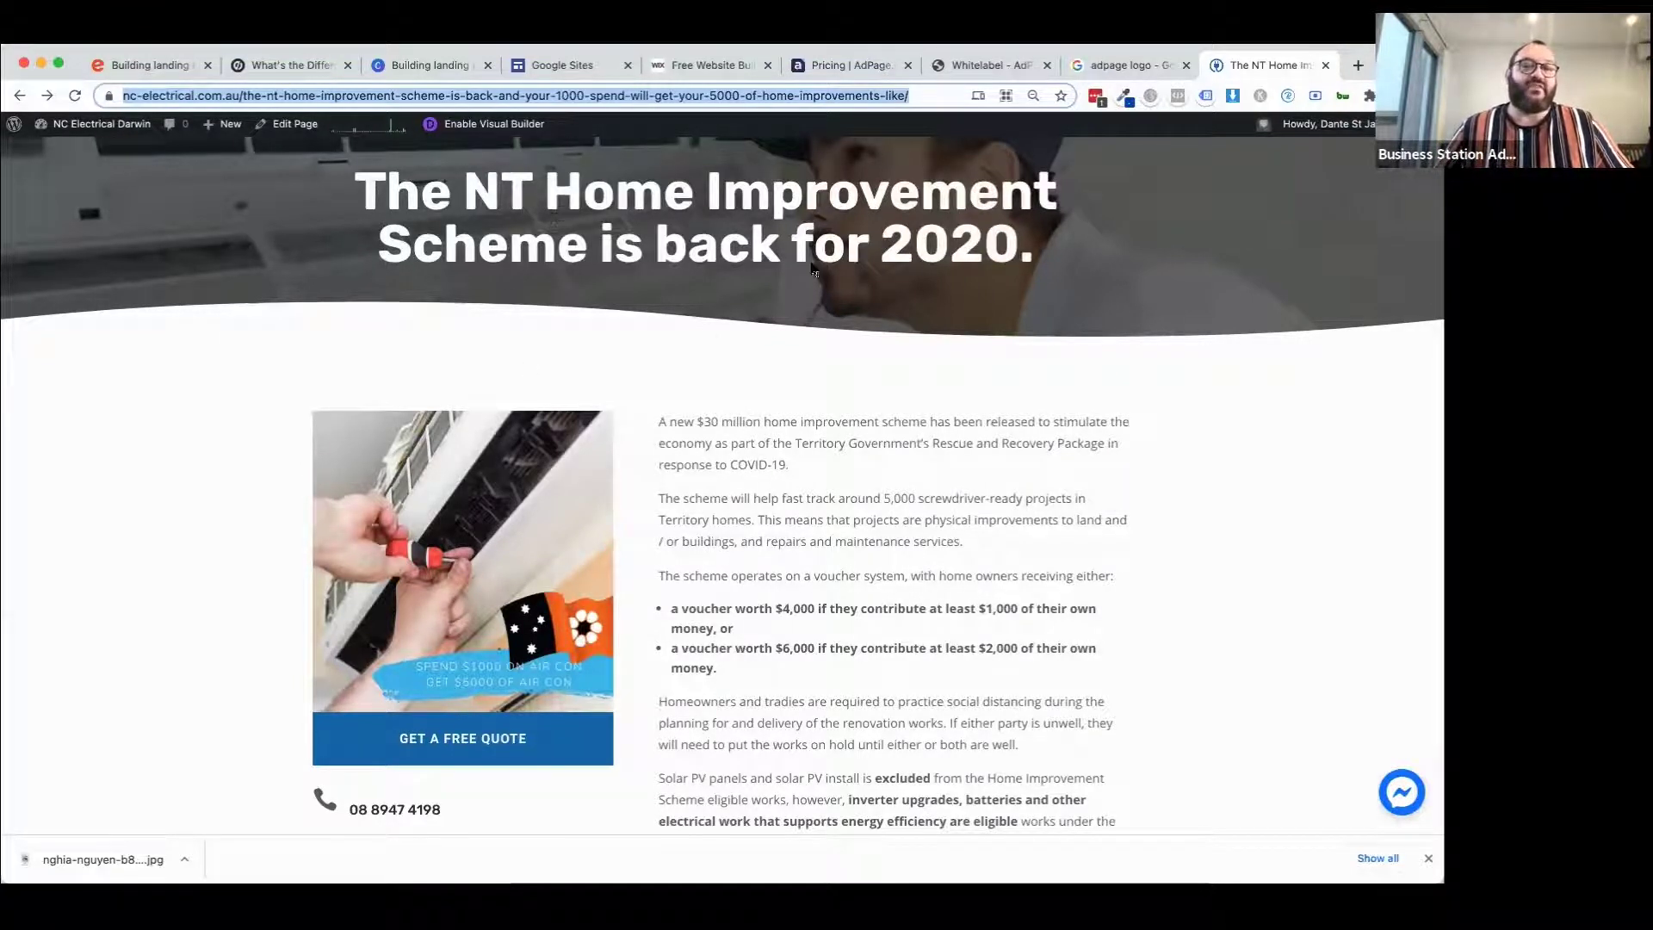
Open nc-electrical.com.au in a new browser tab and enlarge the page display.
click(1357, 67)
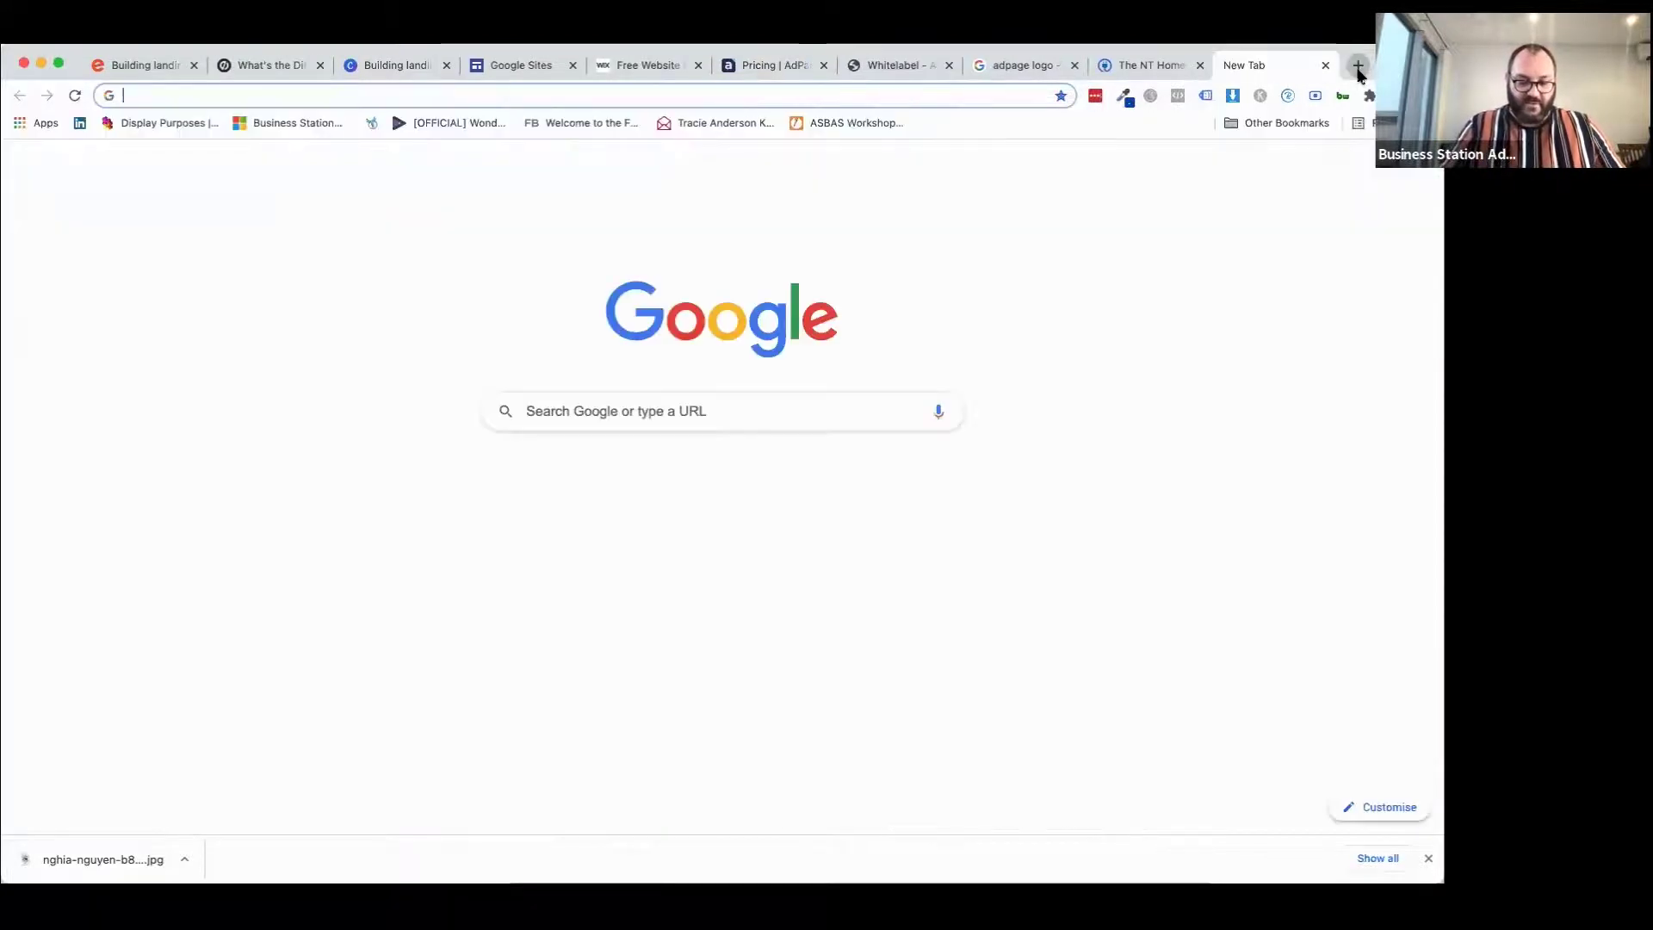
text(nc-electrical.com.au)
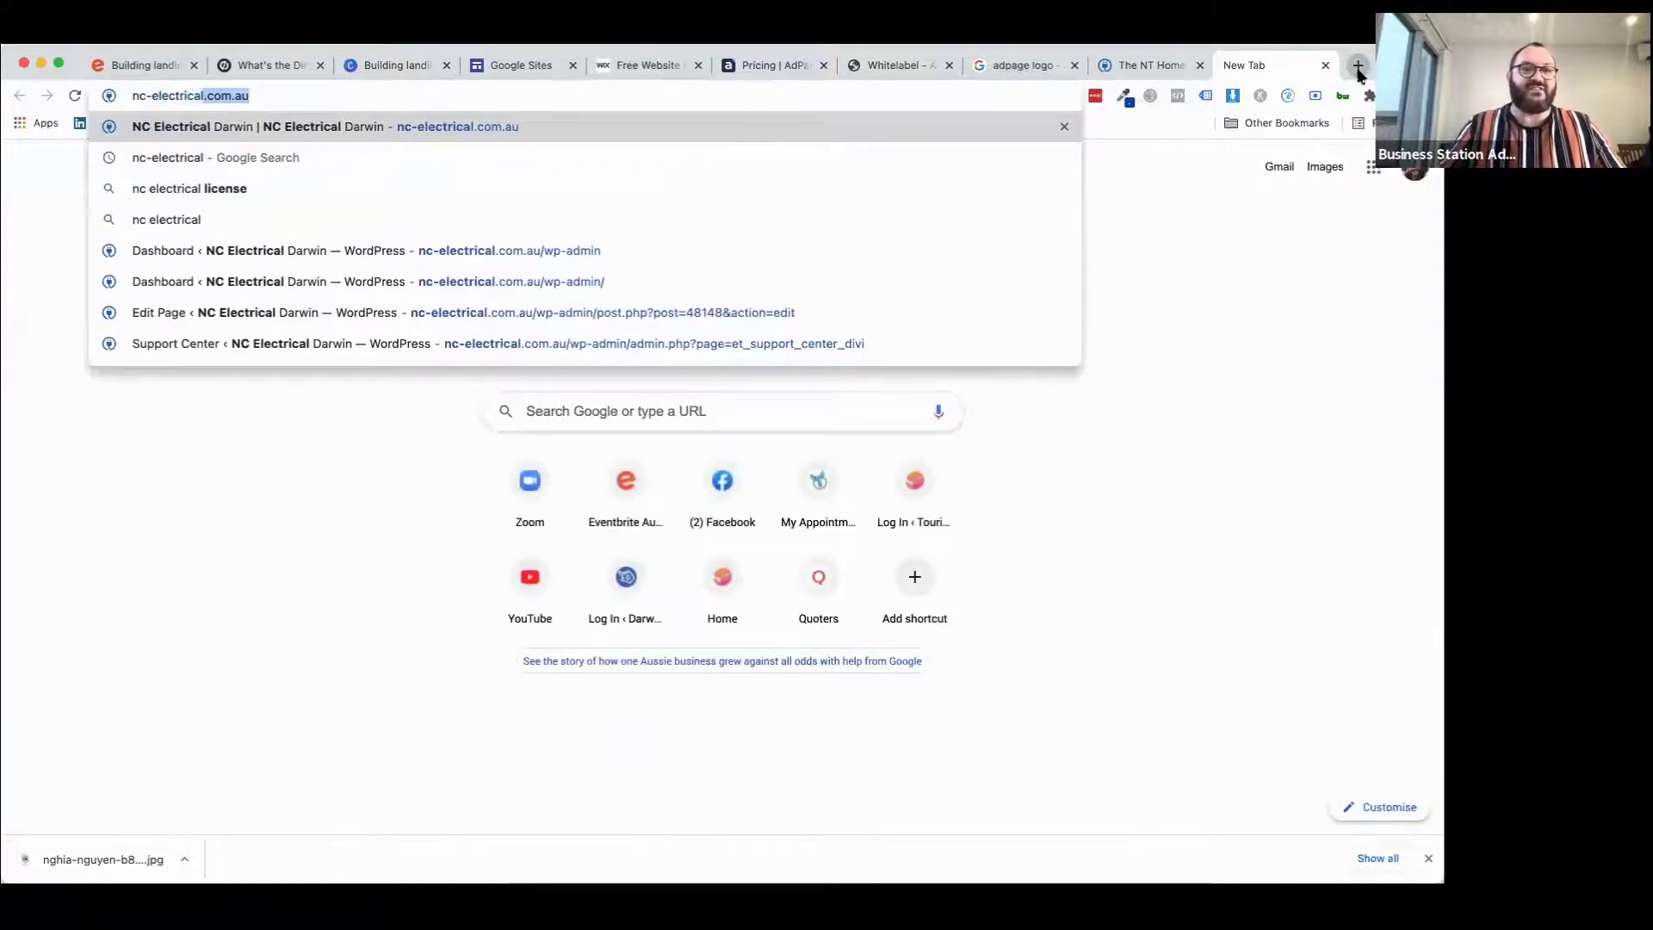
key(Return)
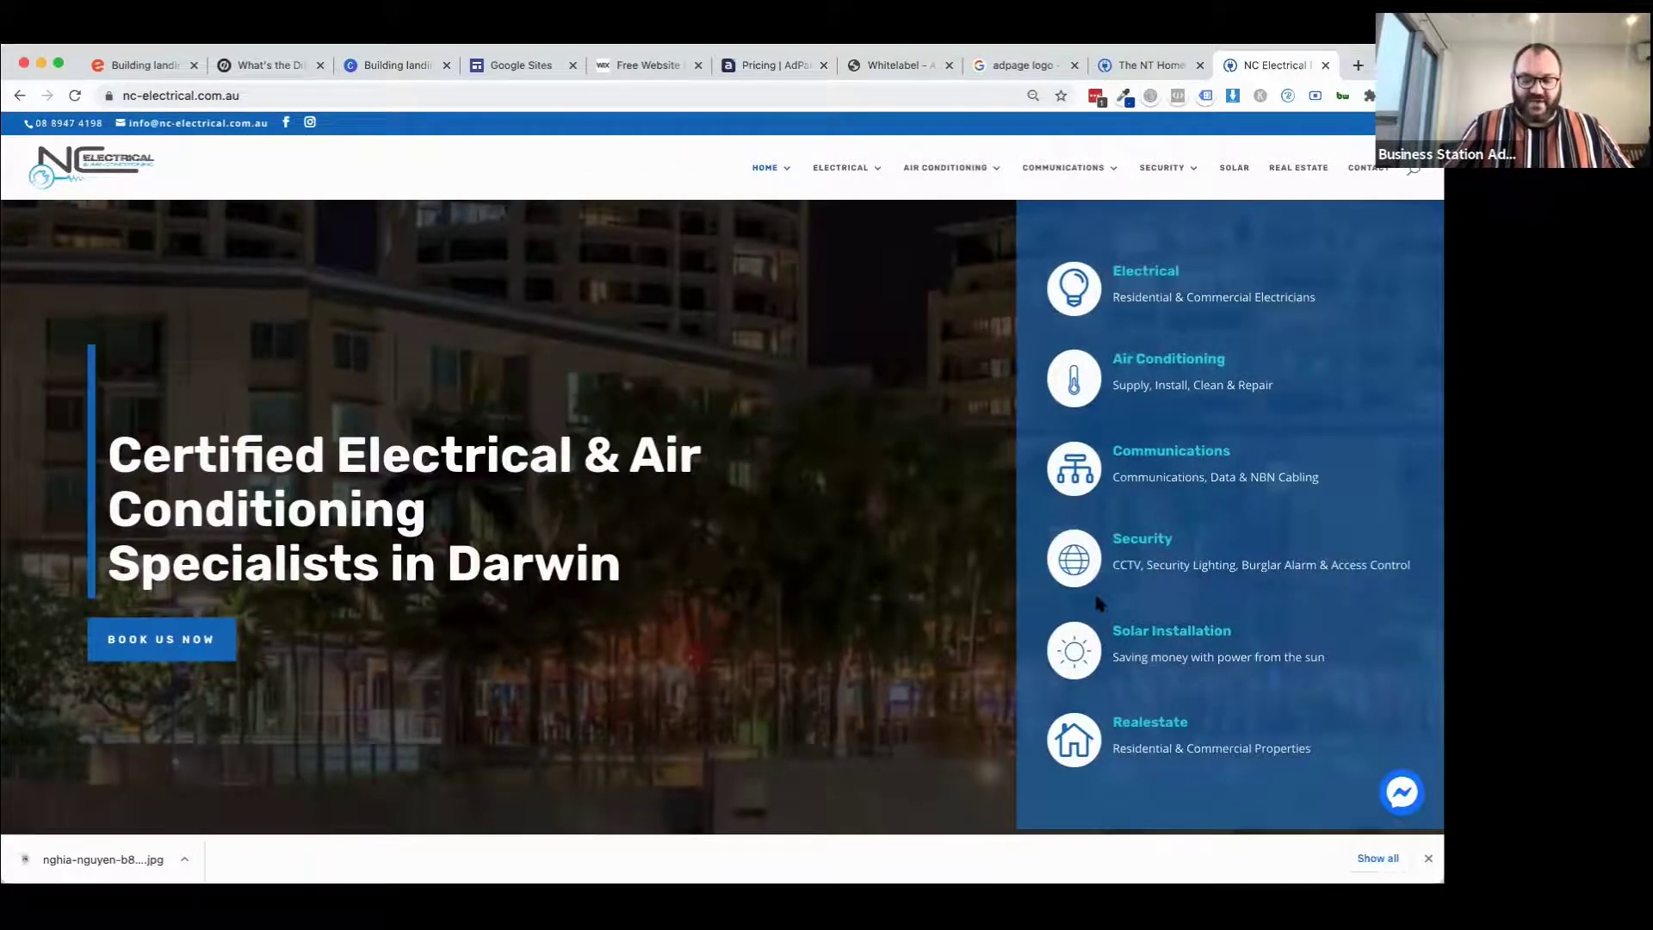
key(super+equal)
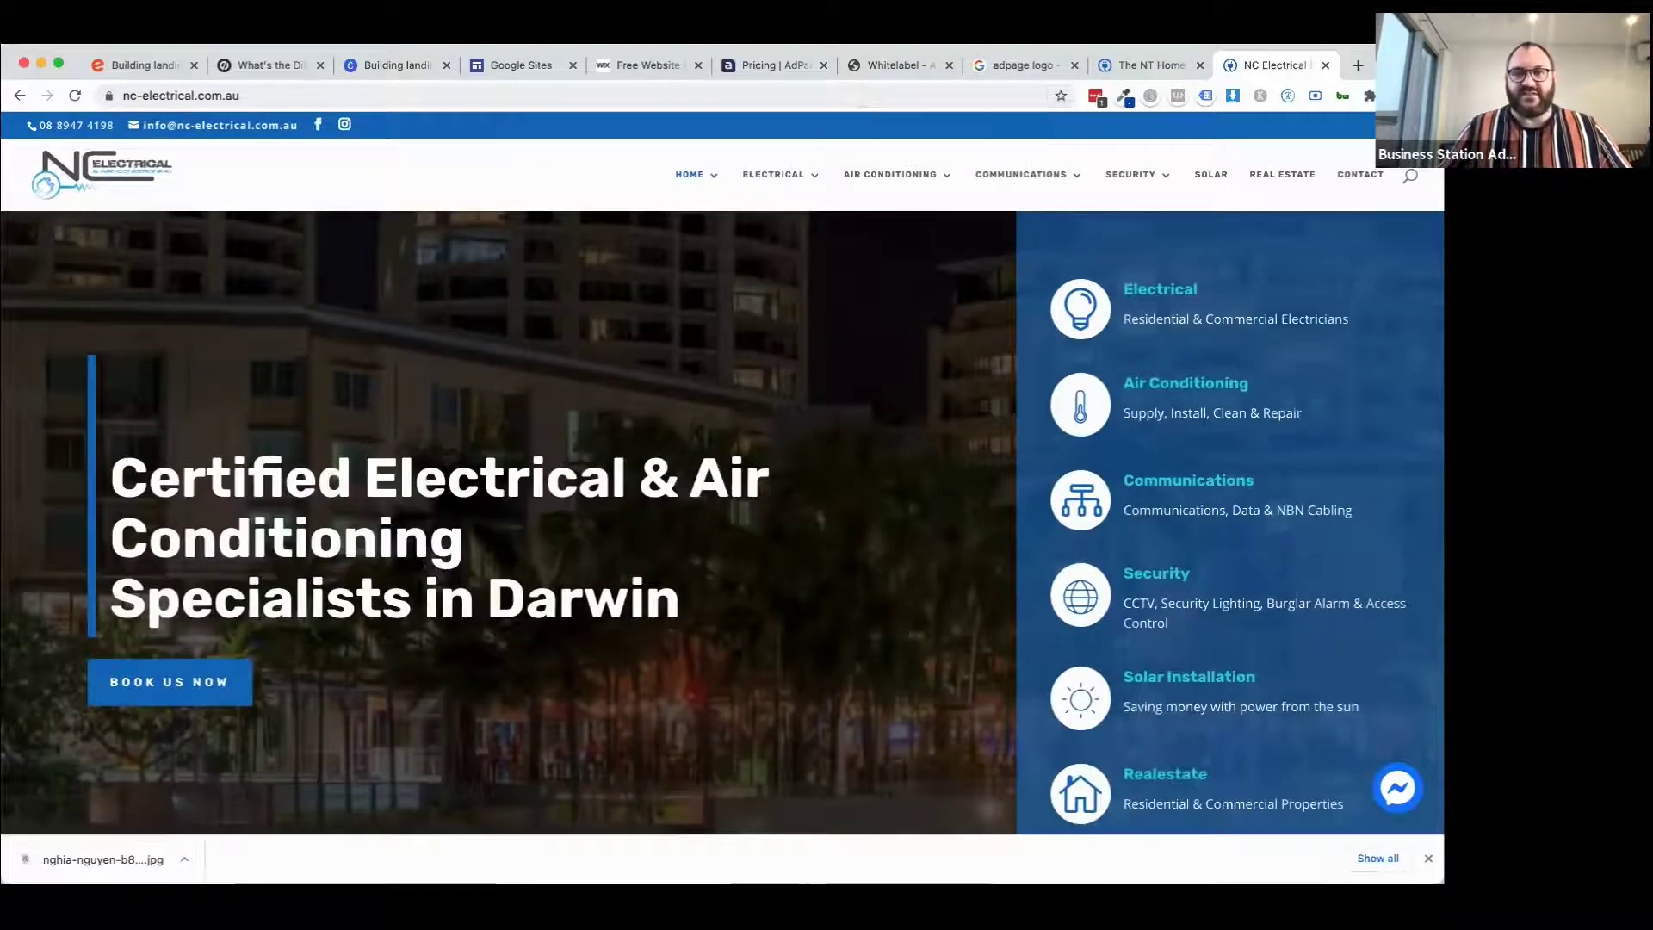
Examine the NC Electrical home page from its navigation menus through the service sections, testimonials and map to the contact form.
mouse_move(777, 185)
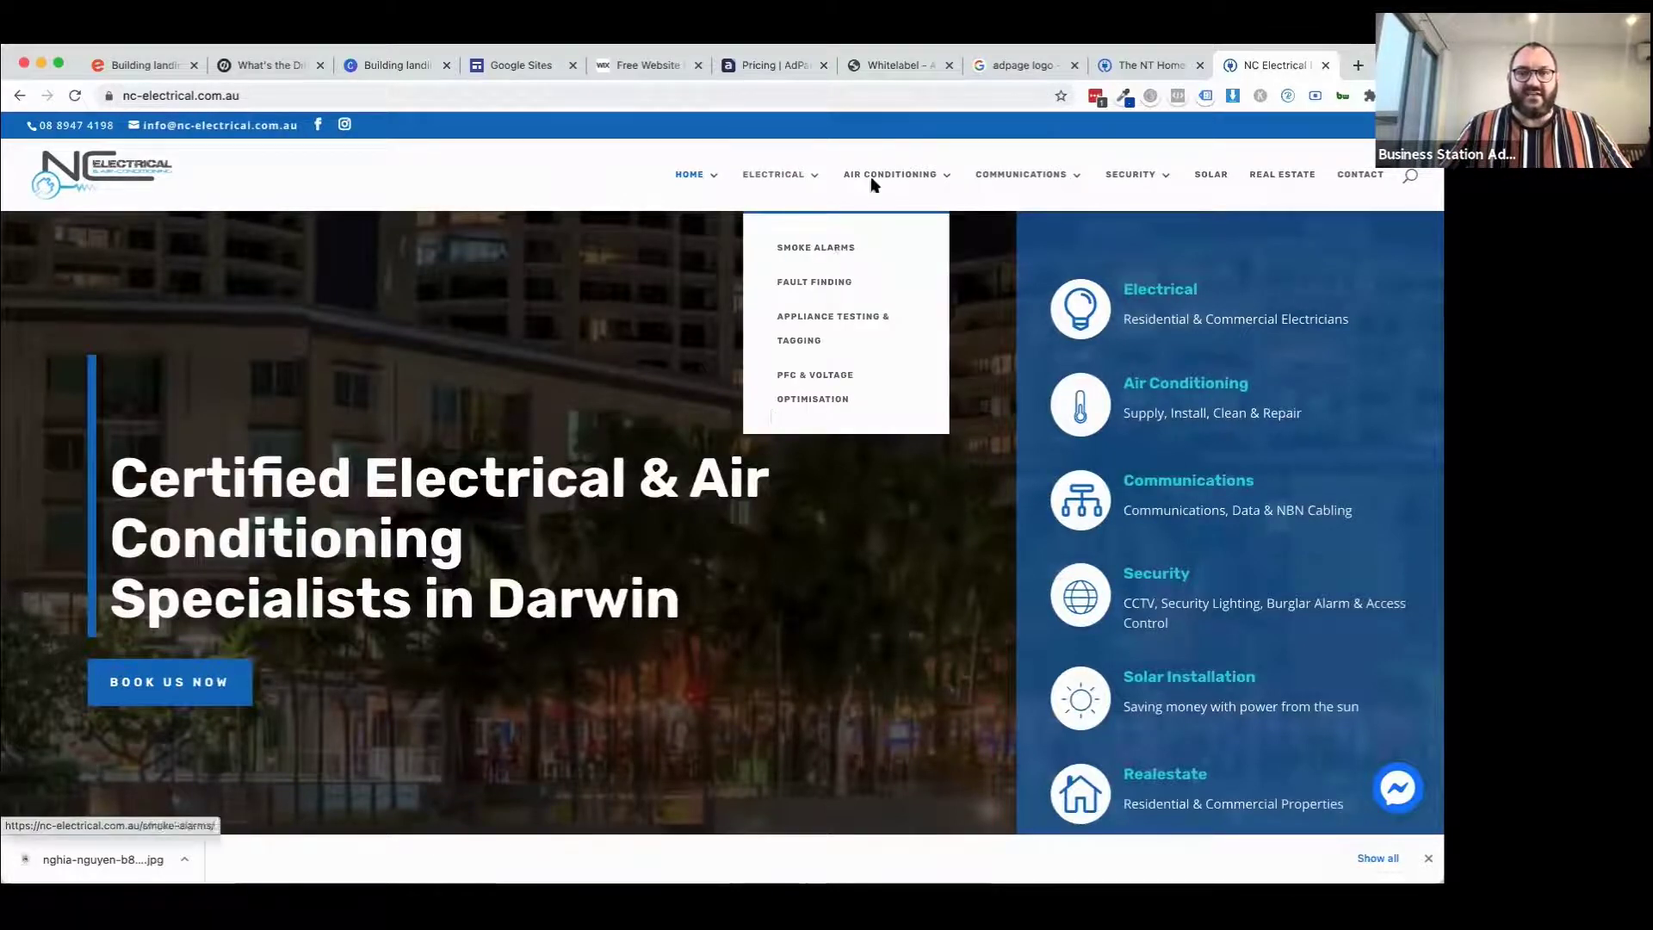
mouse_move(1064, 178)
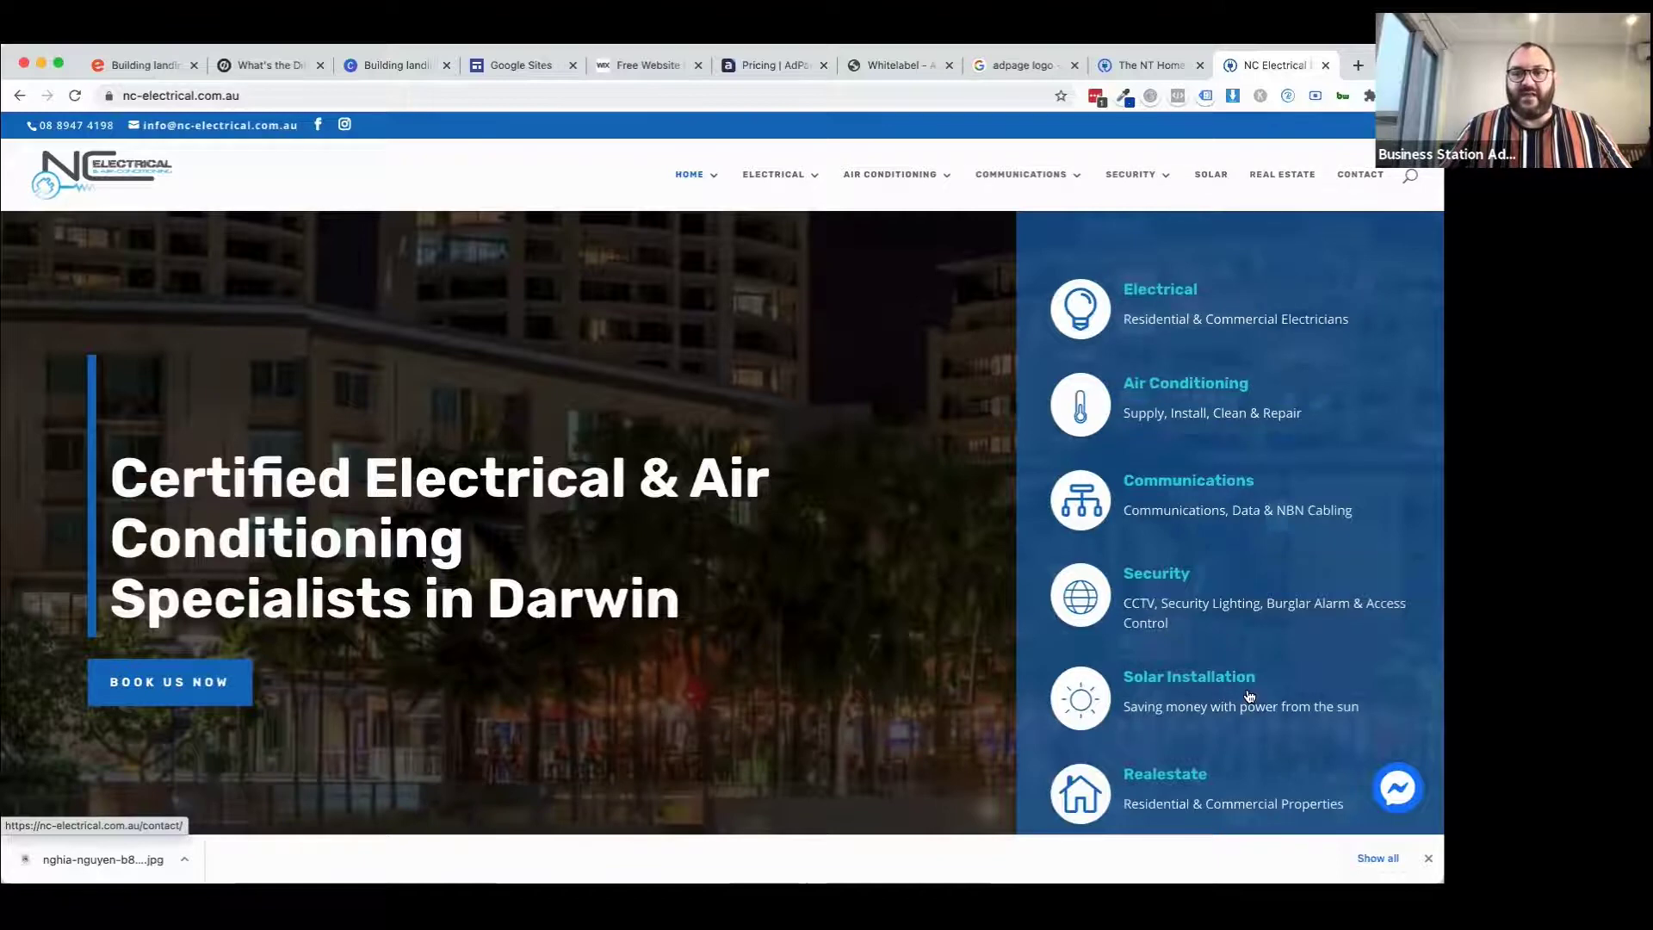
scroll(1247, 691, down, 10)
scroll(1249, 693, up, 5)
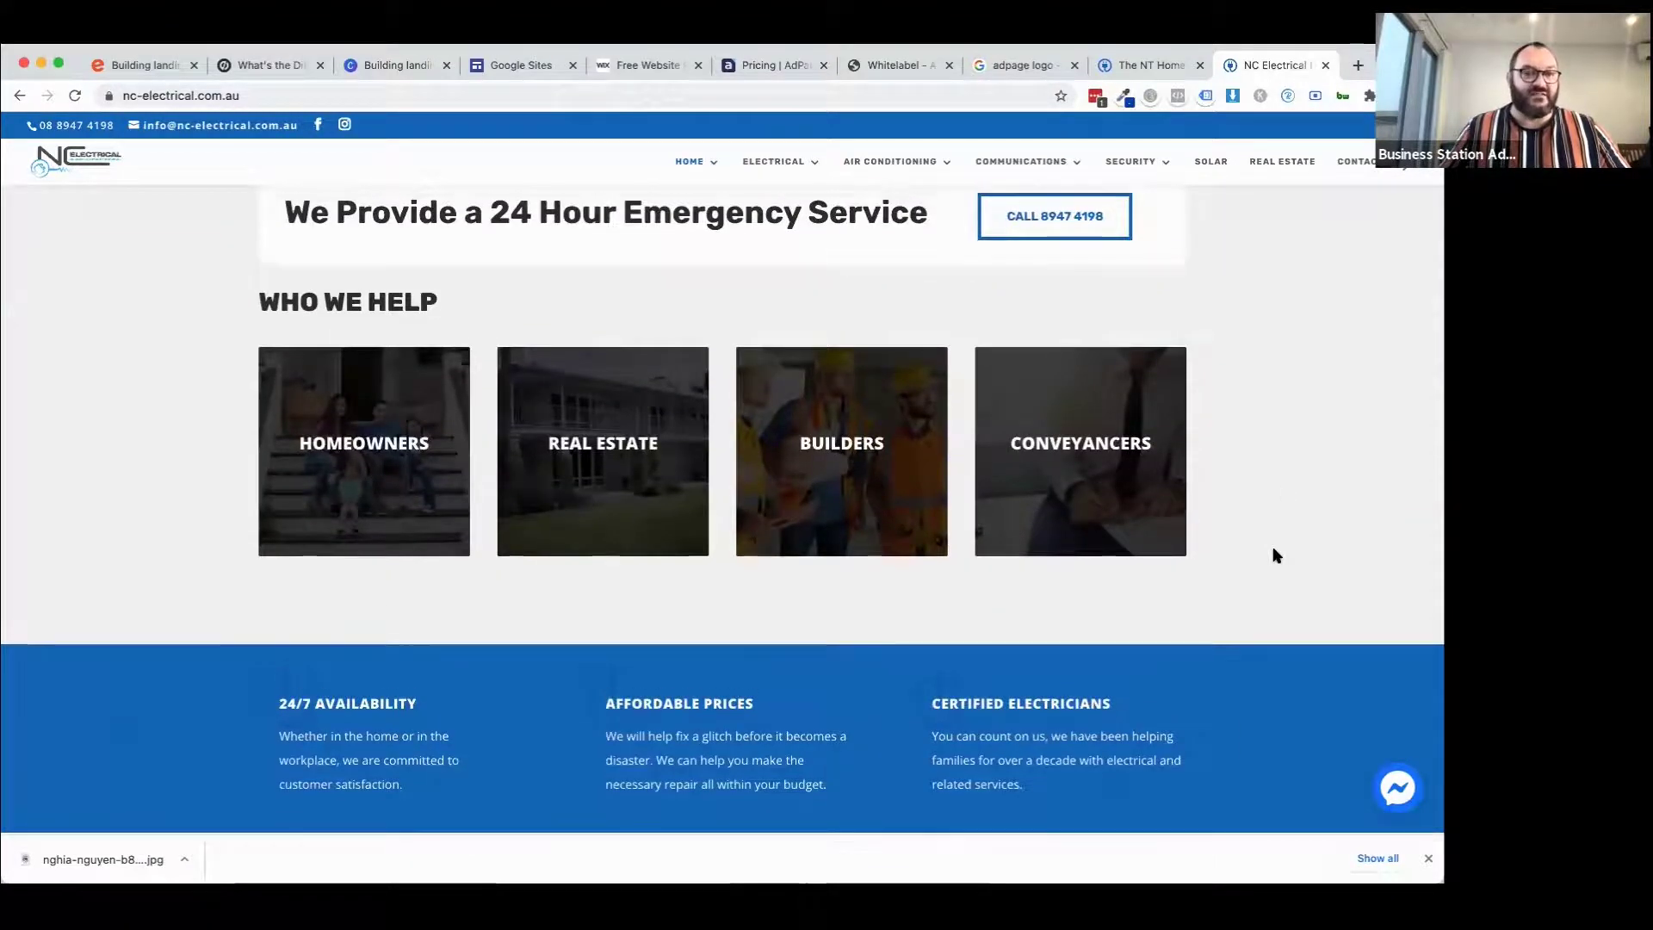
scroll(1275, 555, down, 8)
scroll(1275, 555, down, 6)
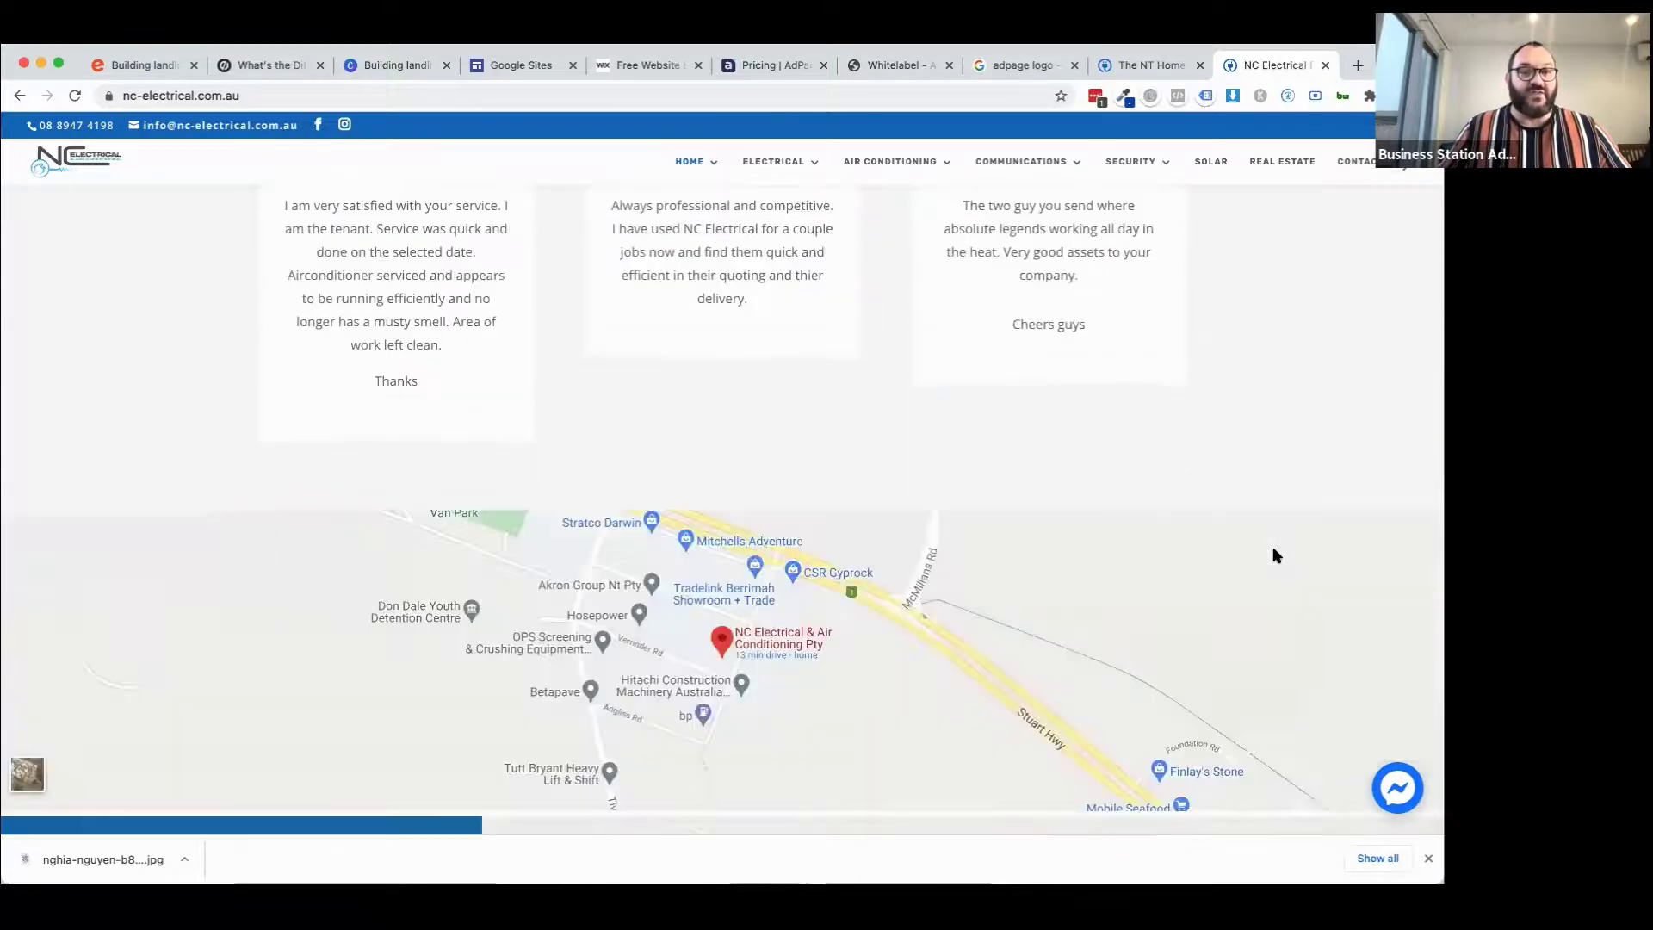
scroll(1219, 641, down, 3)
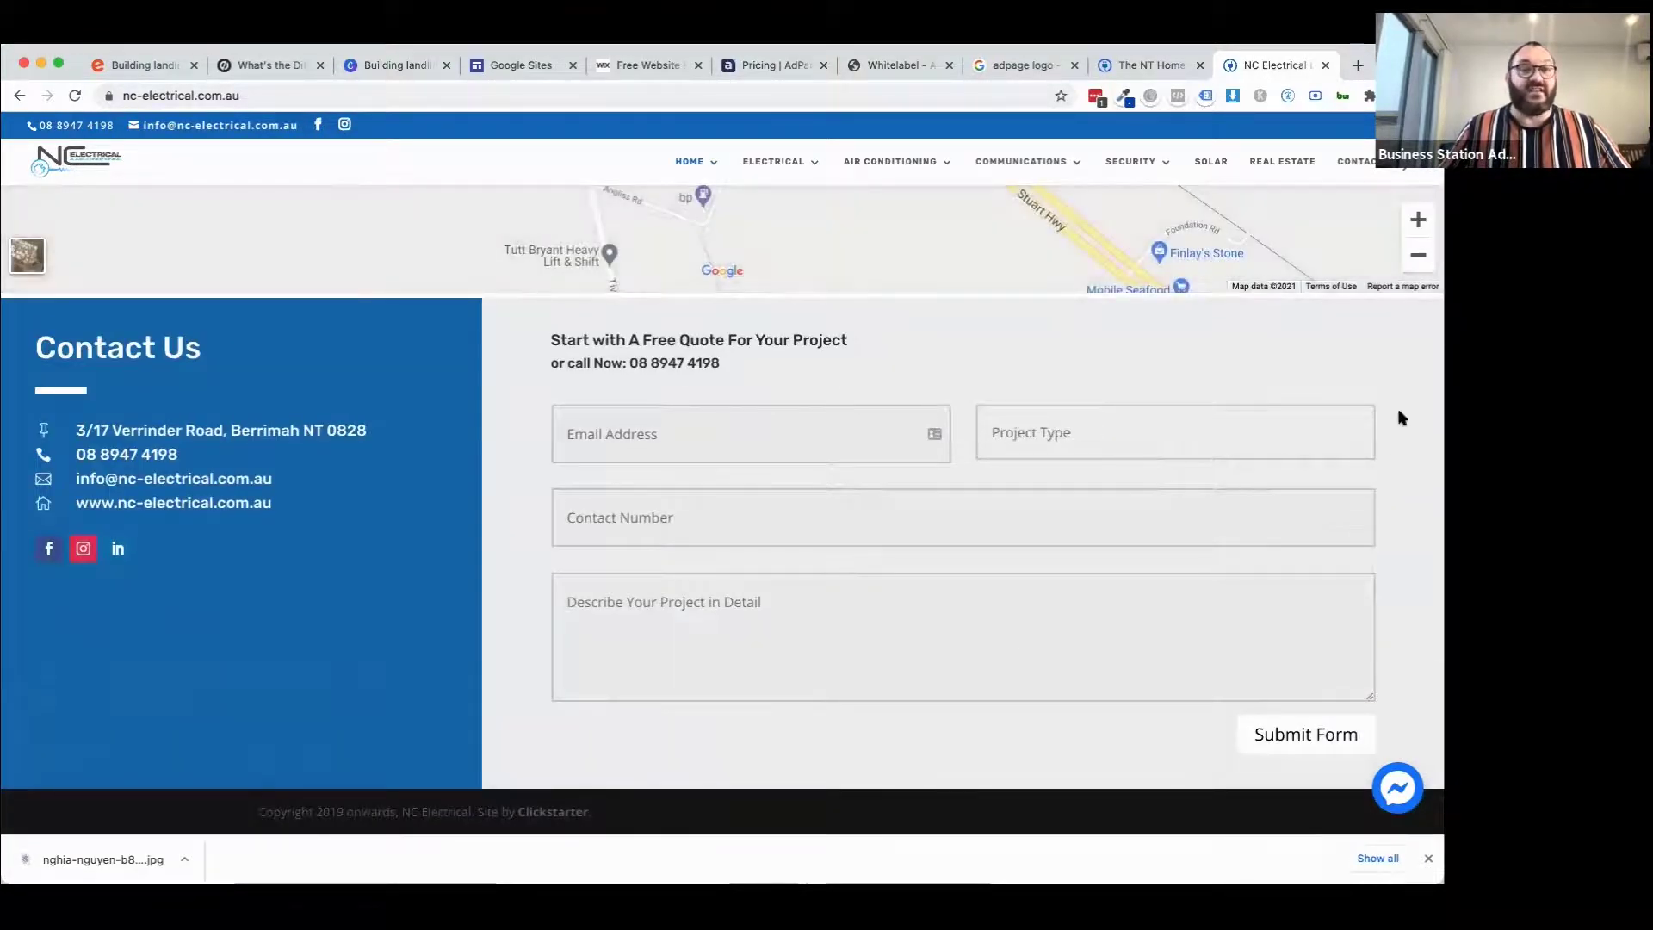
scroll(1401, 419, up, 15)
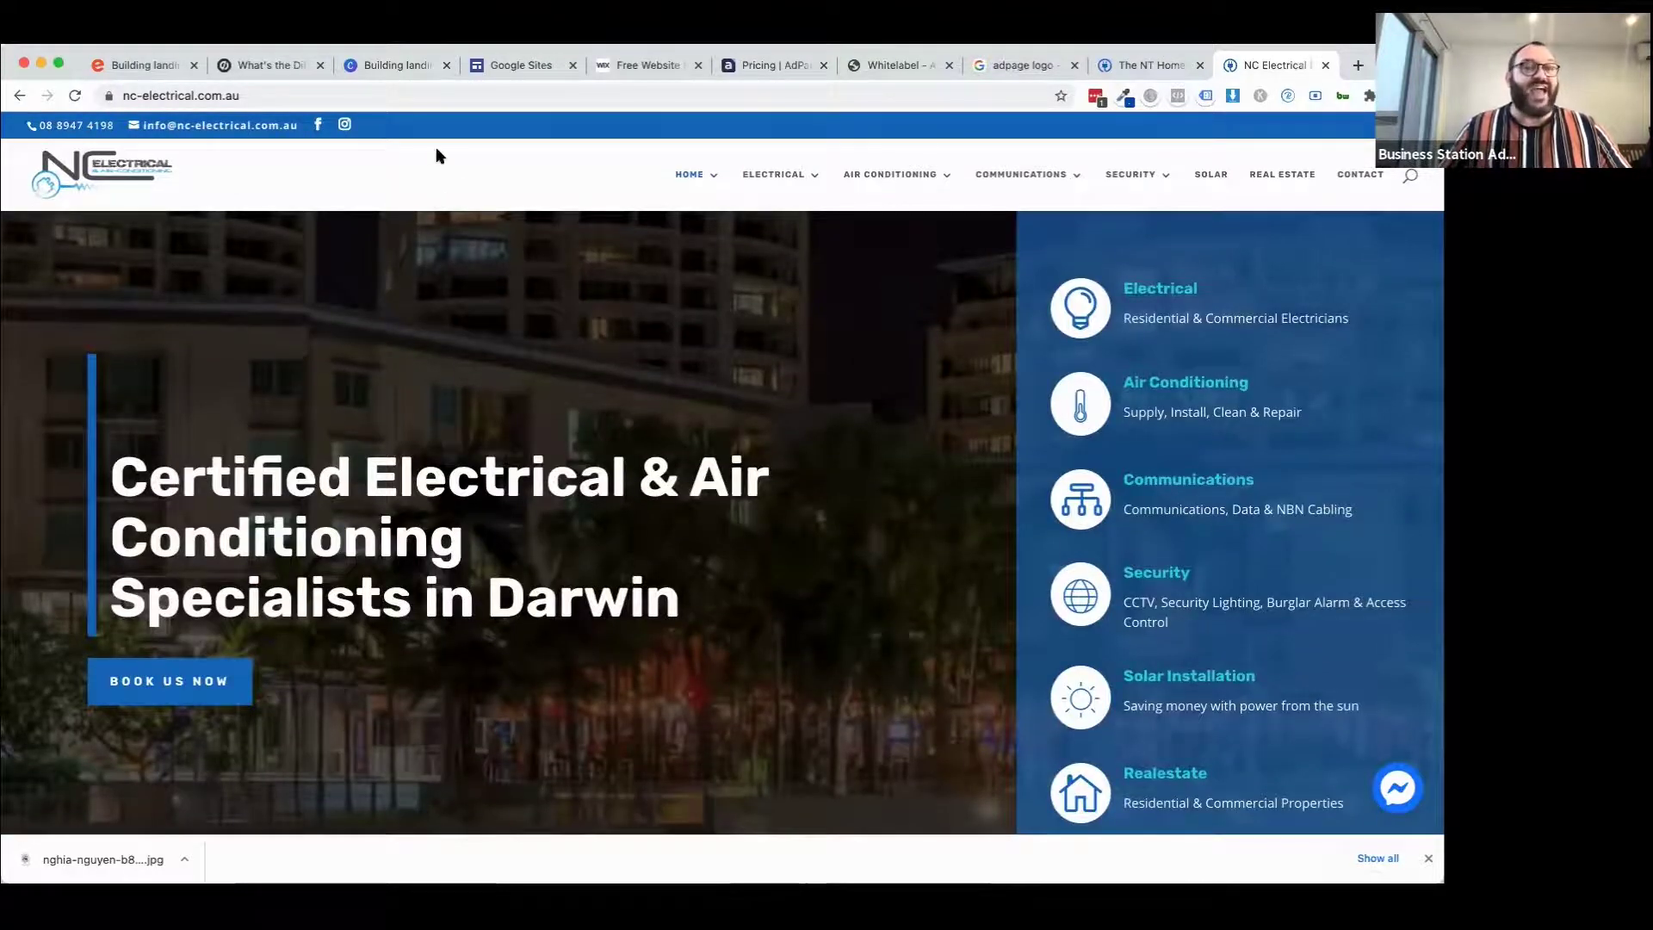
Switch to Facebook by opening facebook.com in a new browser tab.
click(1357, 66)
text(facebook.com)
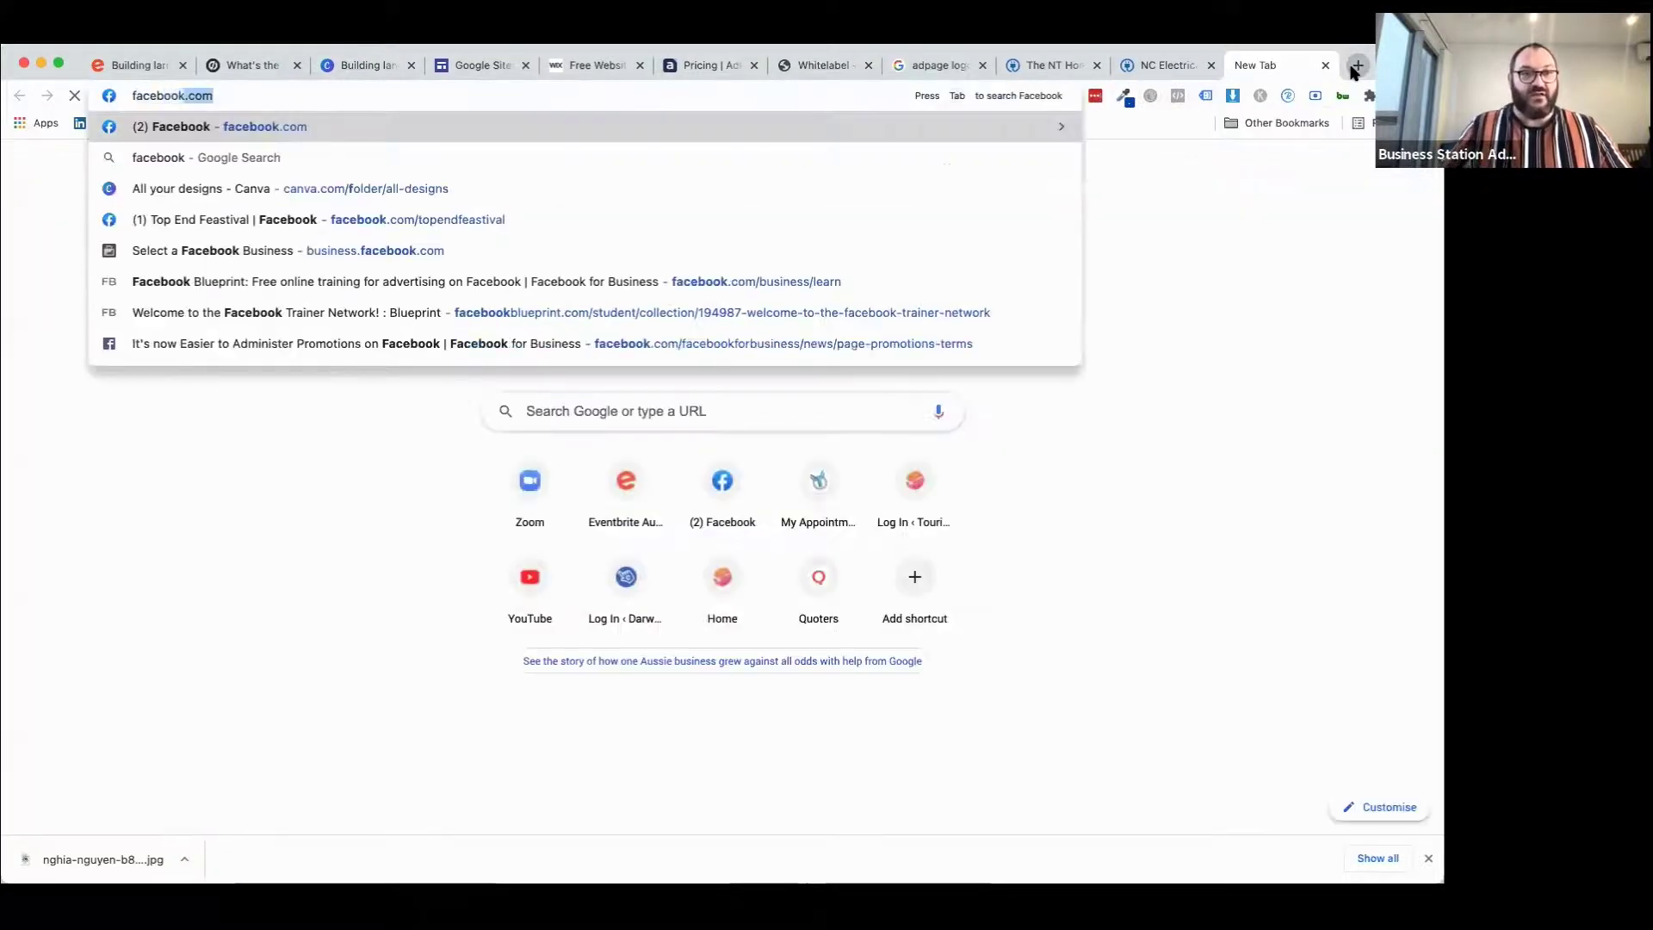
key(Return)
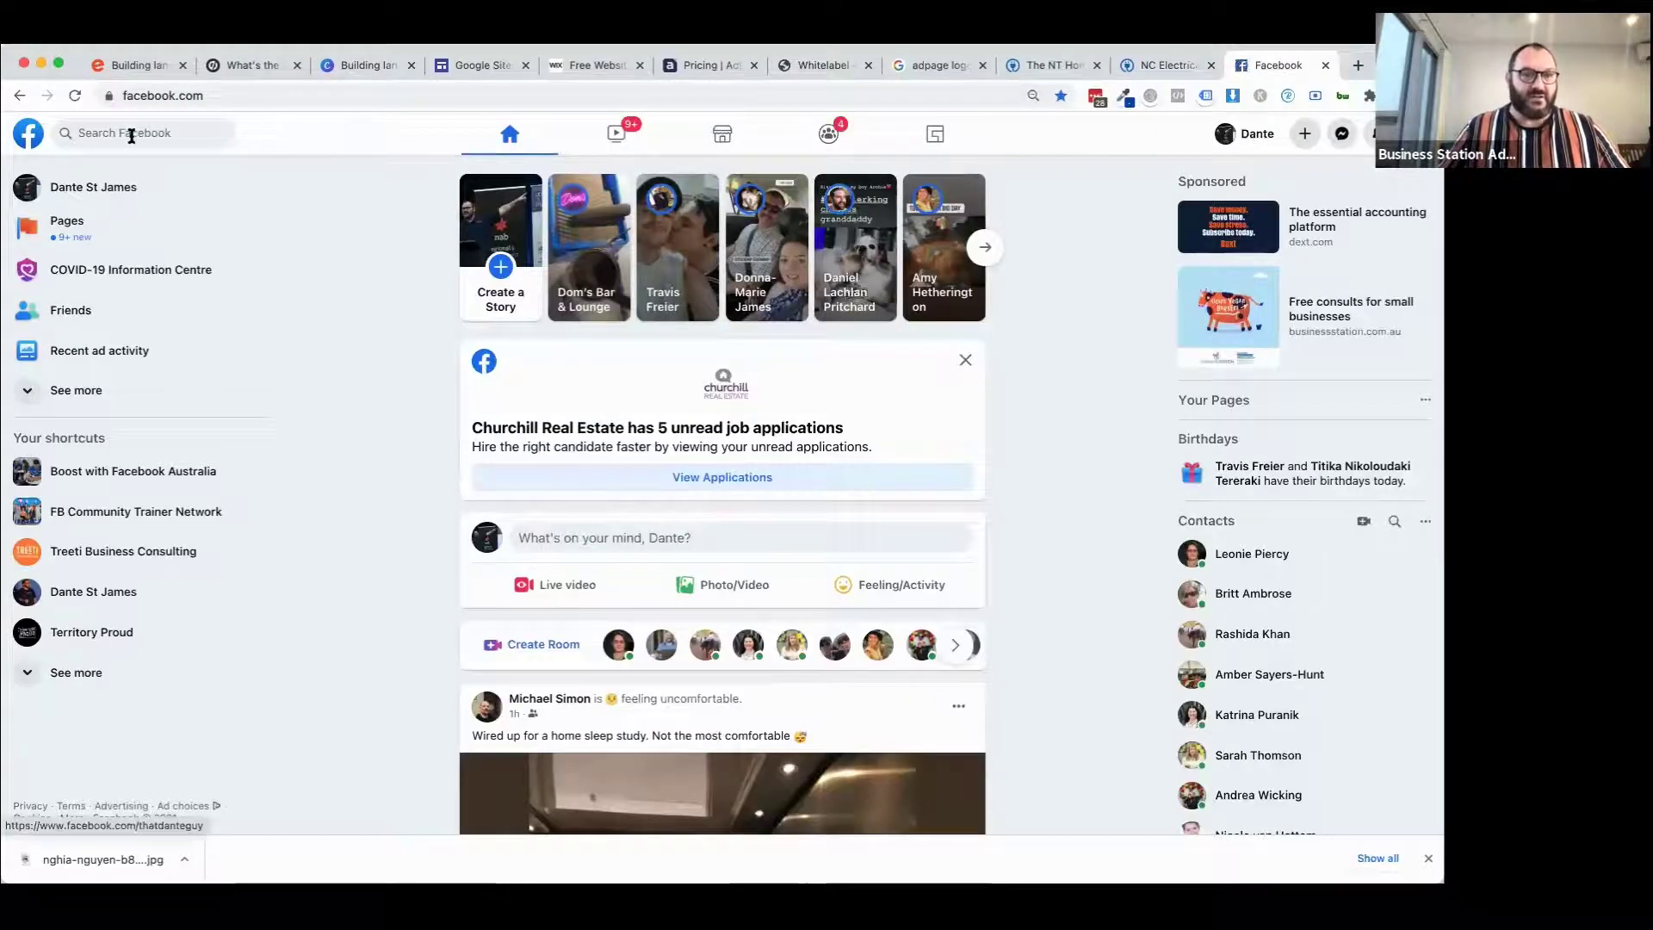
Search Facebook for solarcity and open the SolarCity NT page.
click(129, 134)
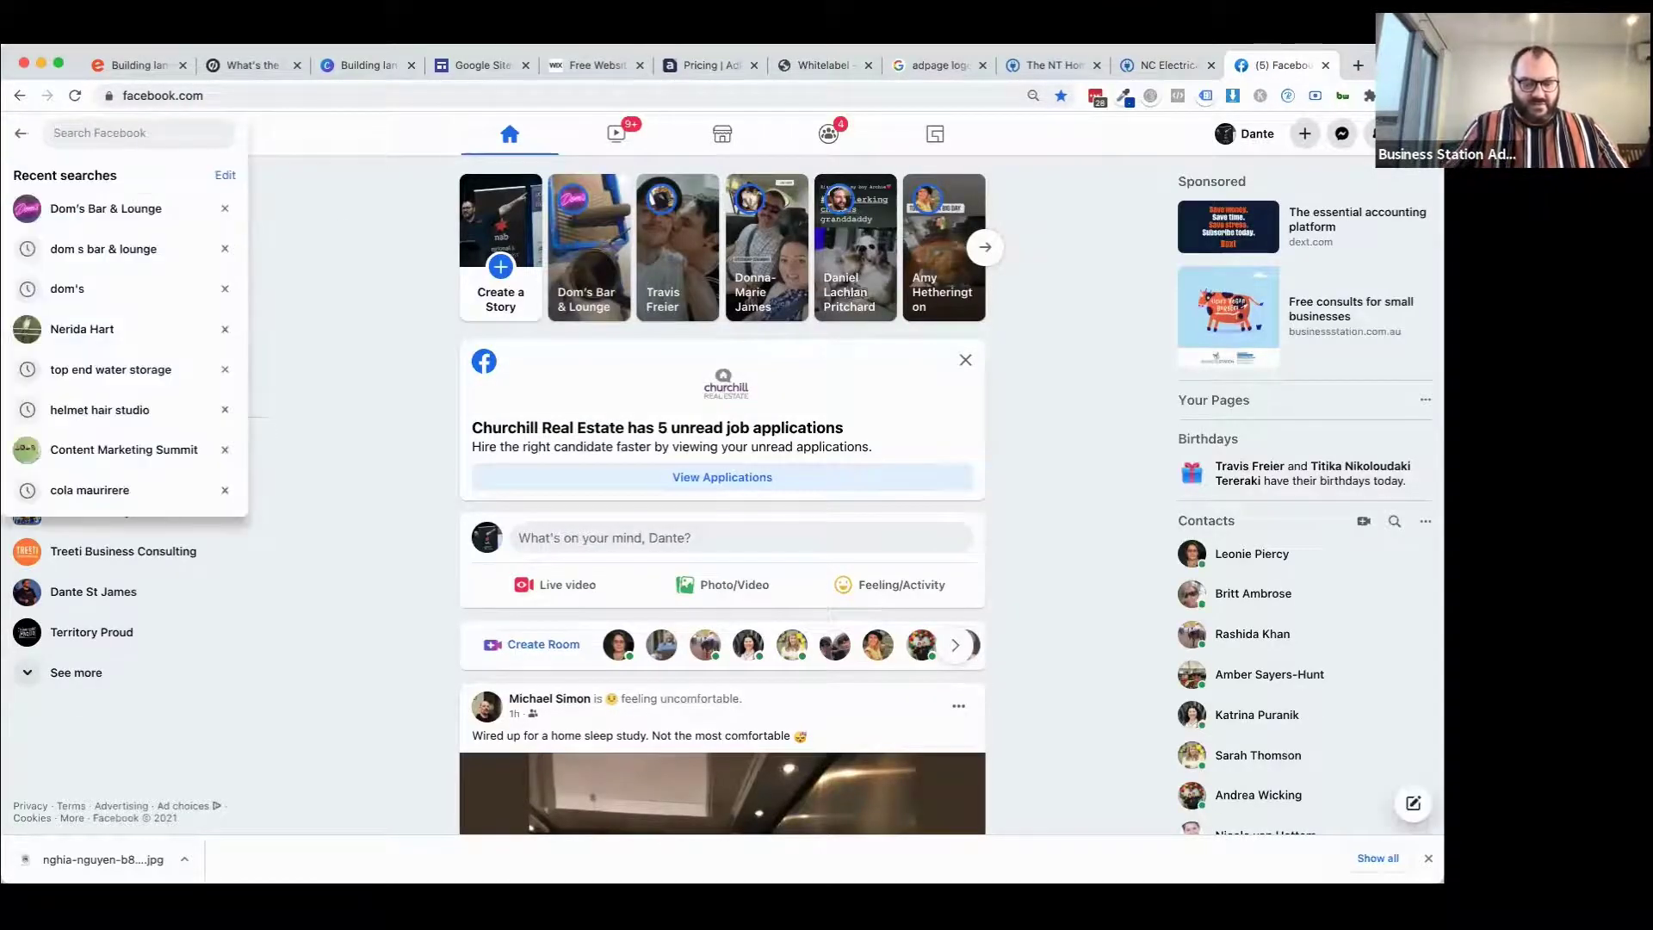
text(solarcity)
key(Return)
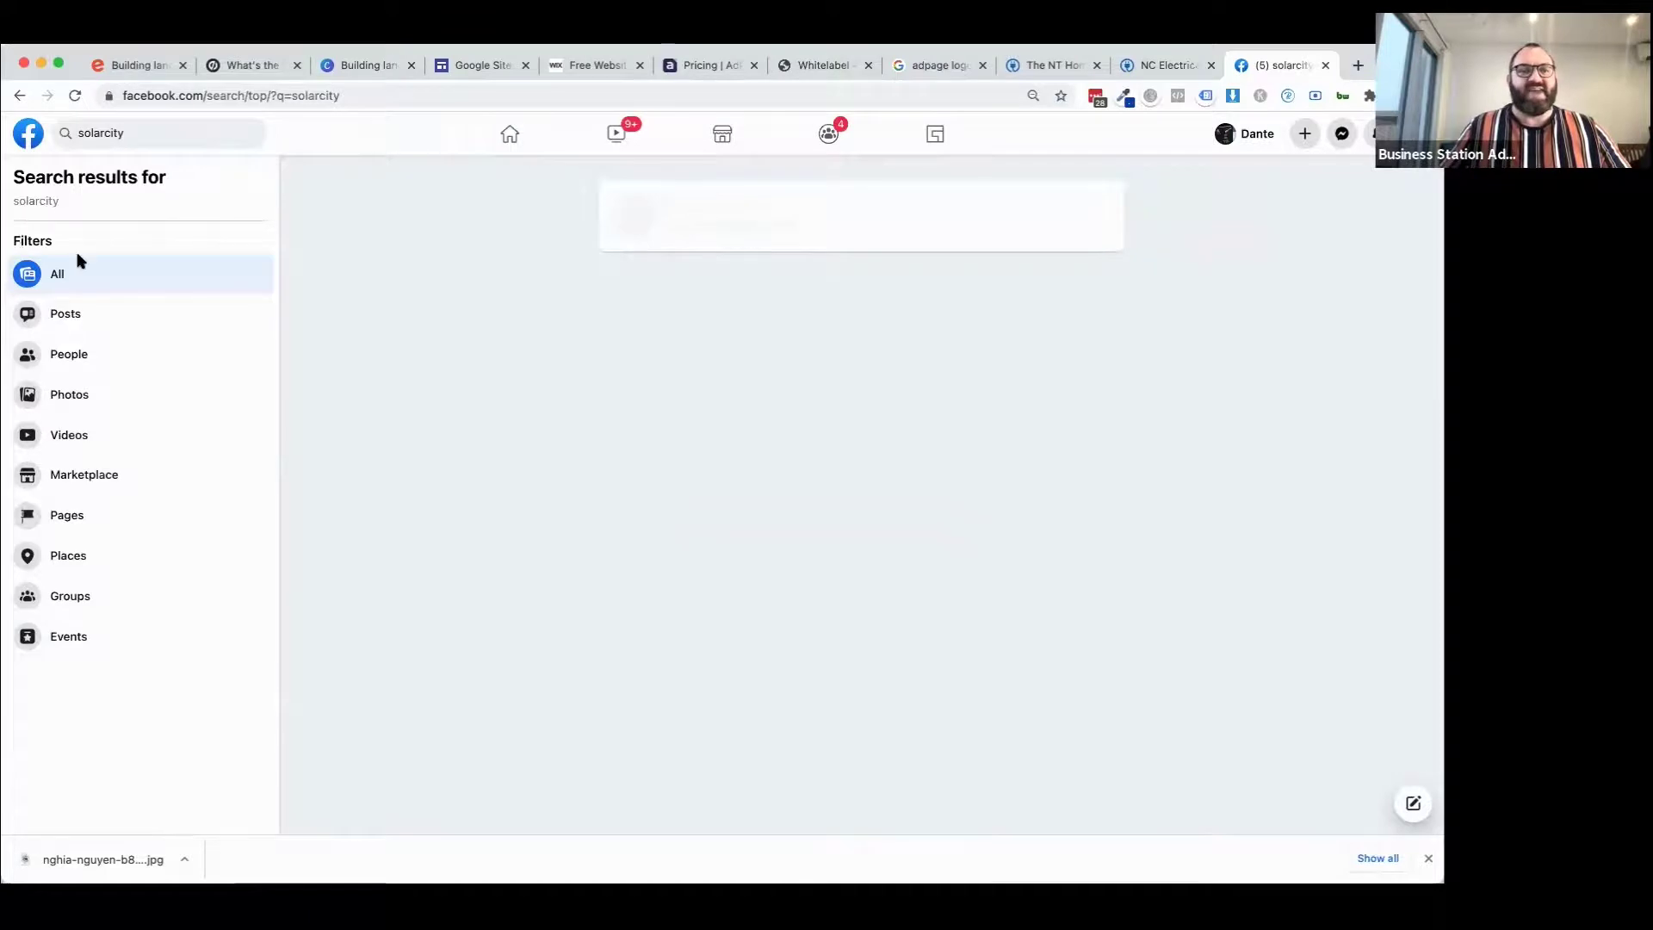
click(619, 215)
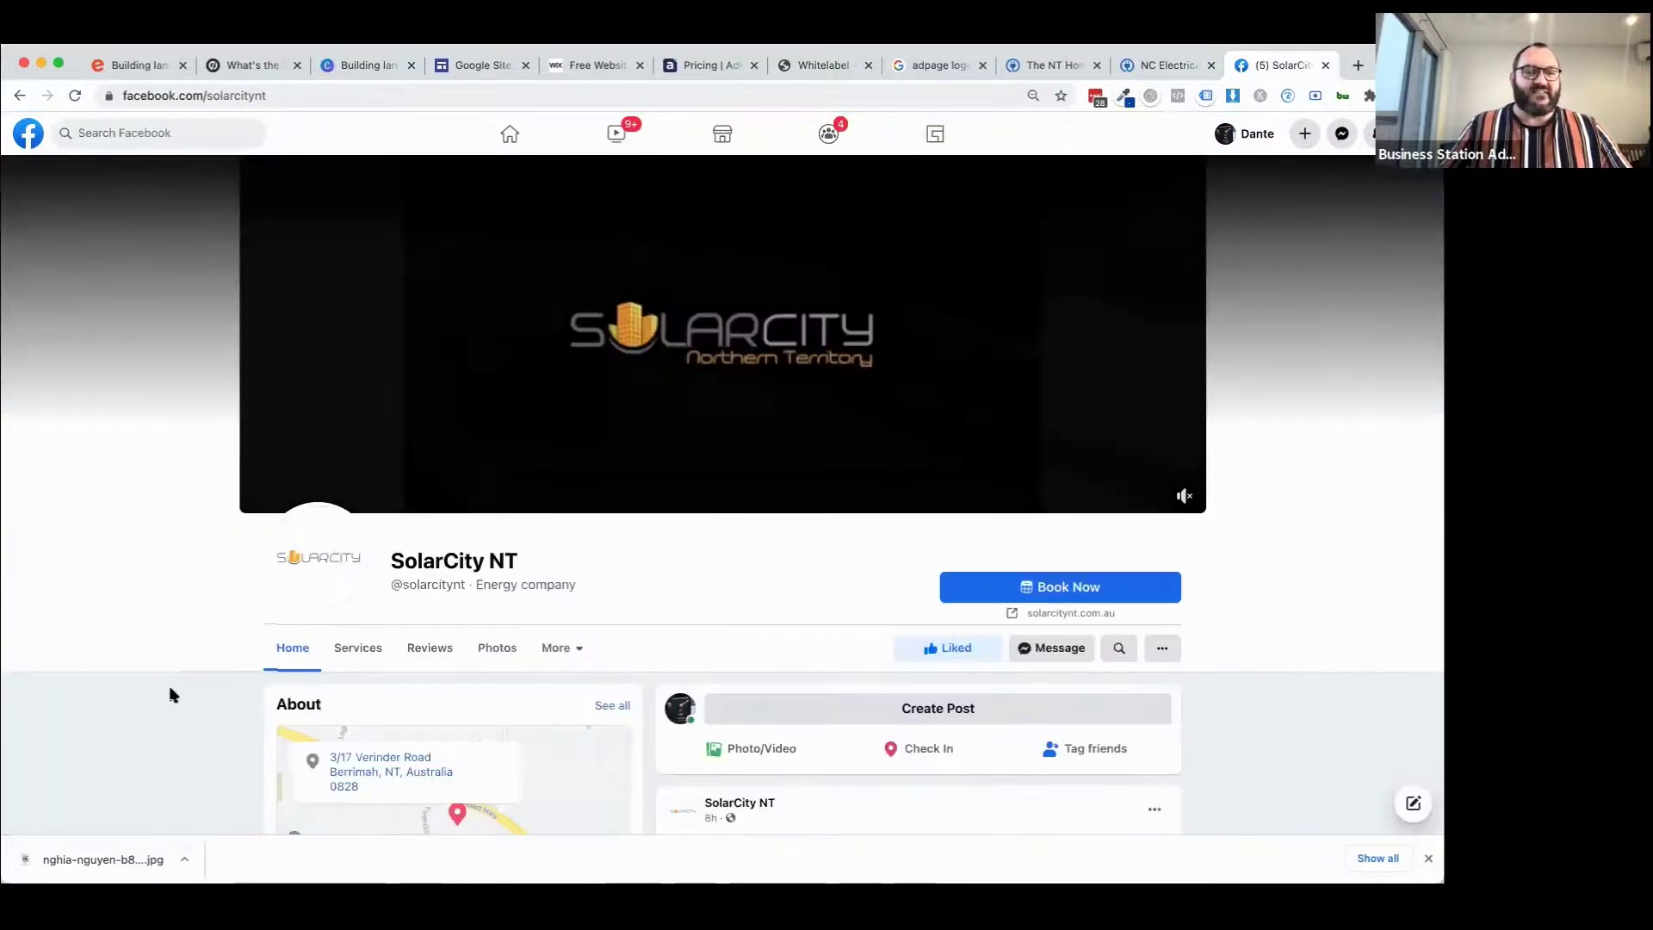
Check in the SolarCity NT page's full transparency details whether it is running ads, and close the details.
scroll(169, 692, down, 10)
scroll(169, 692, down, 8)
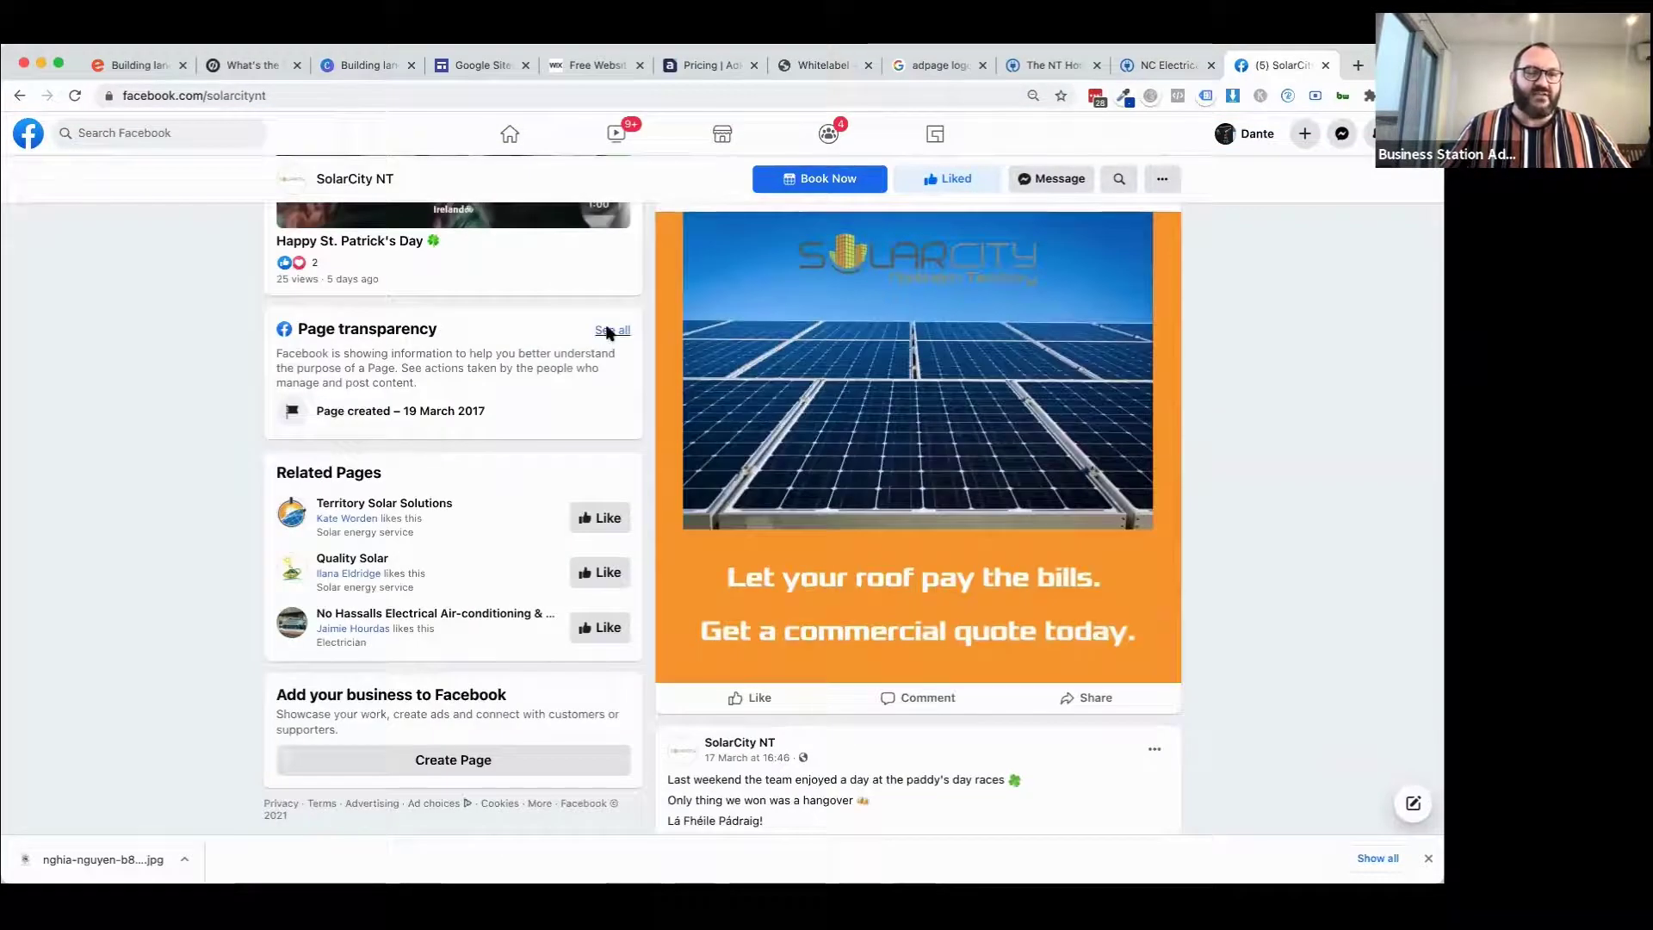
click(607, 331)
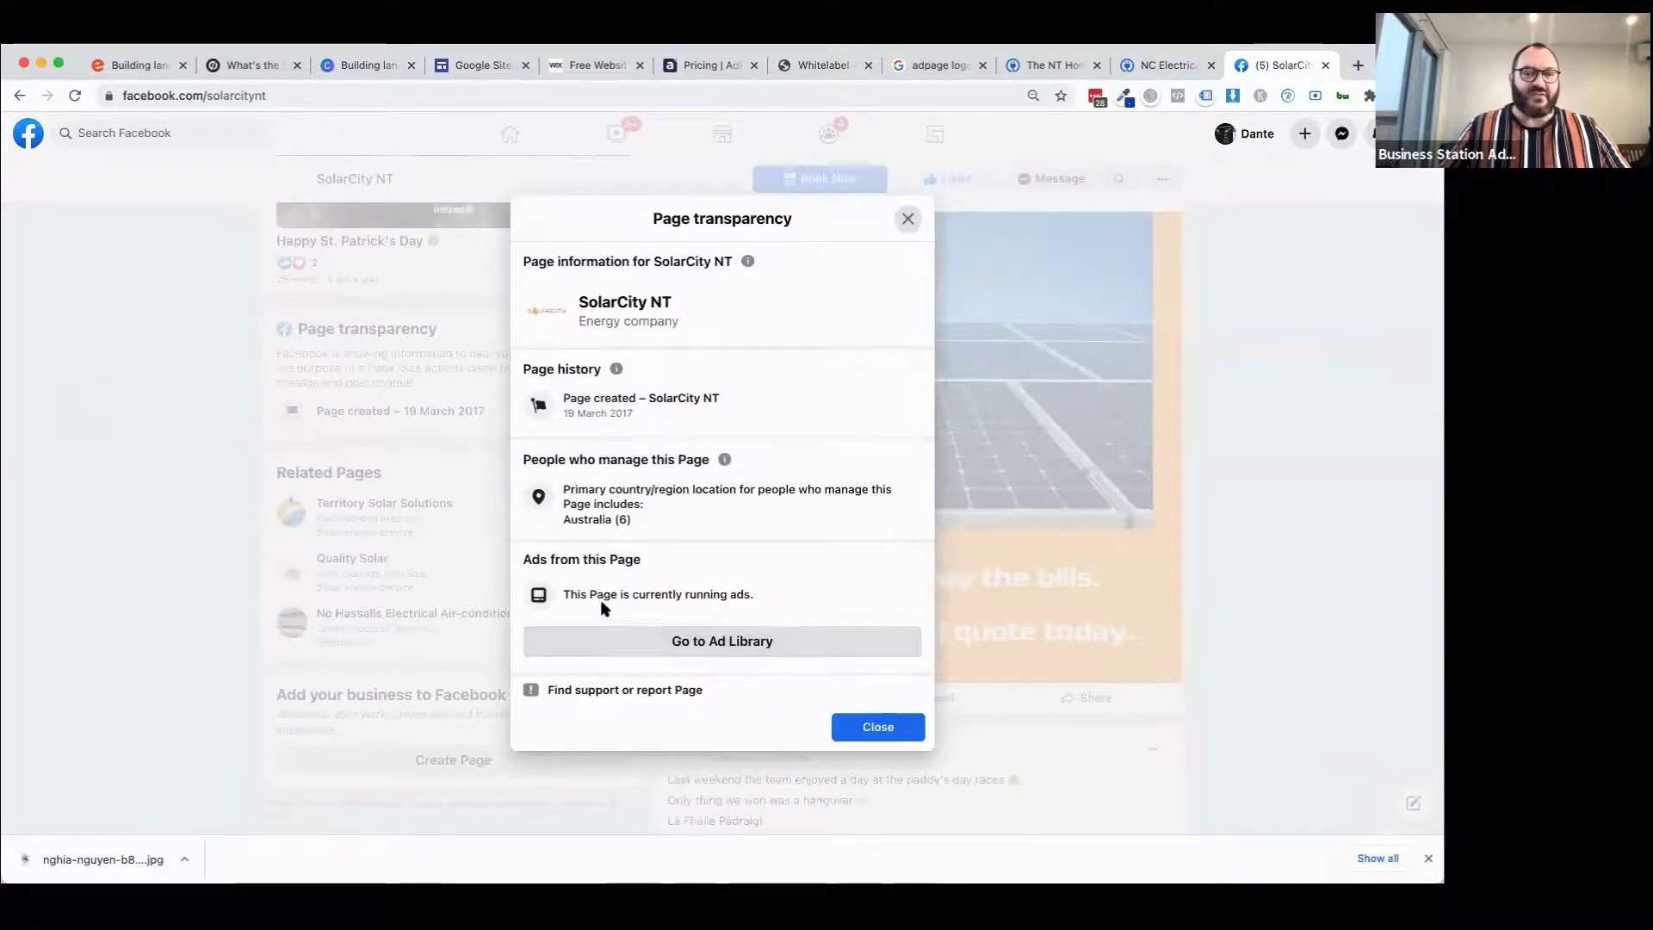
drag(571, 594, 745, 594)
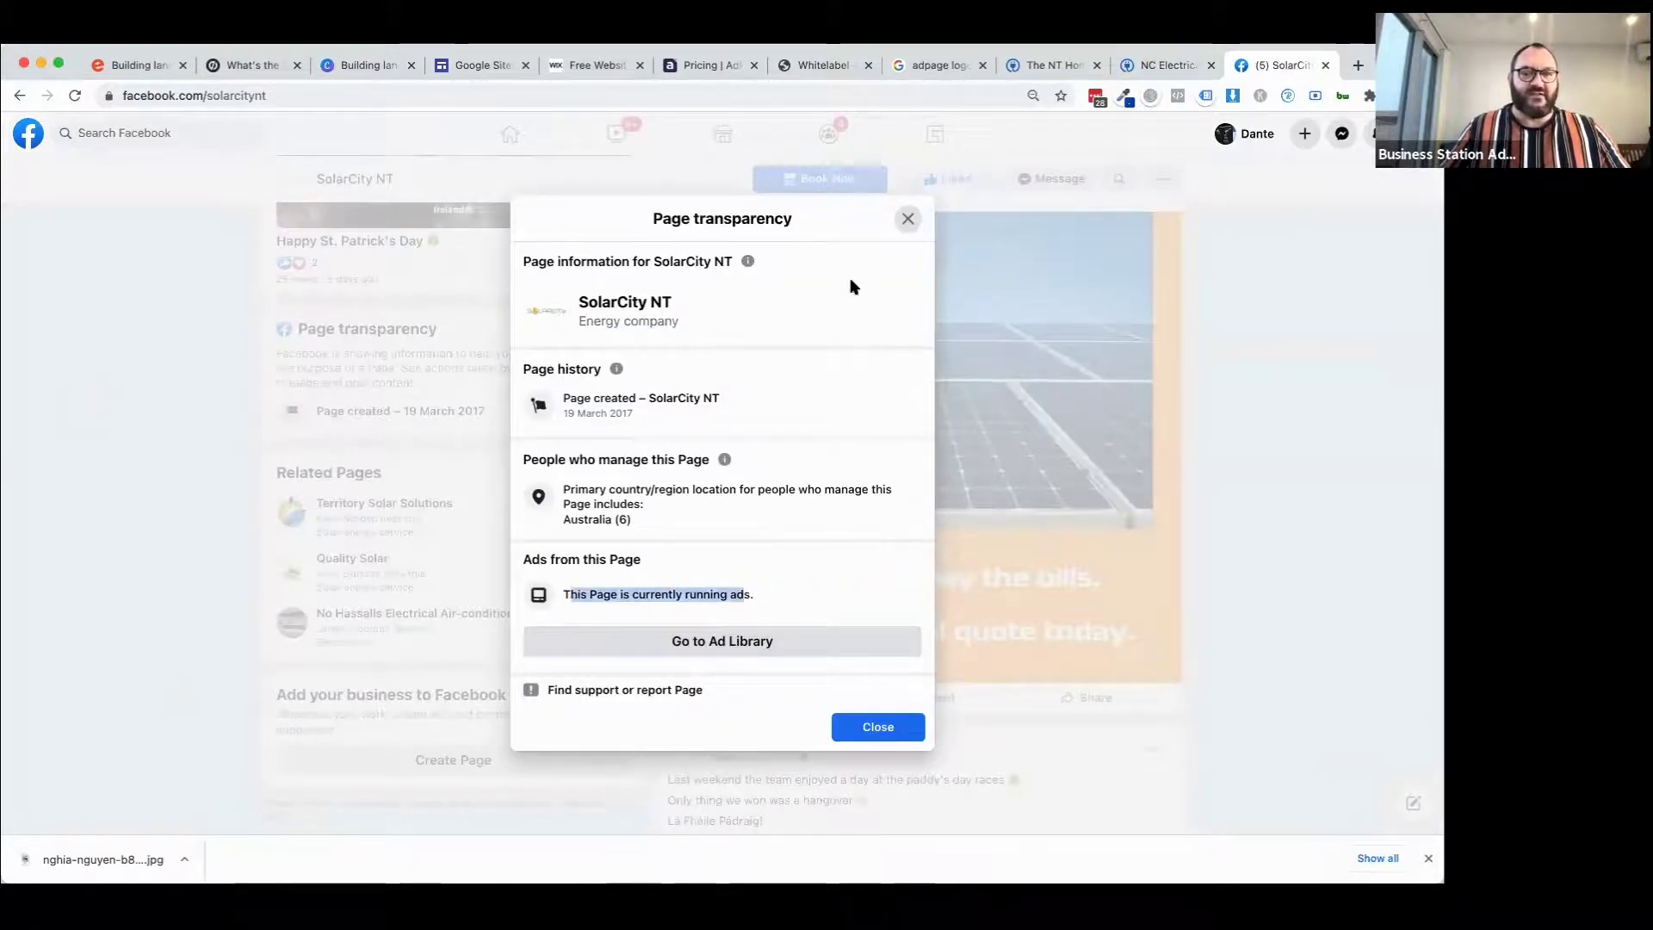
click(158, 421)
Reopen SolarCity NT's page transparency details and go from there to its ads in the Ad Library.
scroll(158, 421, up, 15)
scroll(158, 421, down, 10)
scroll(158, 421, down, 5)
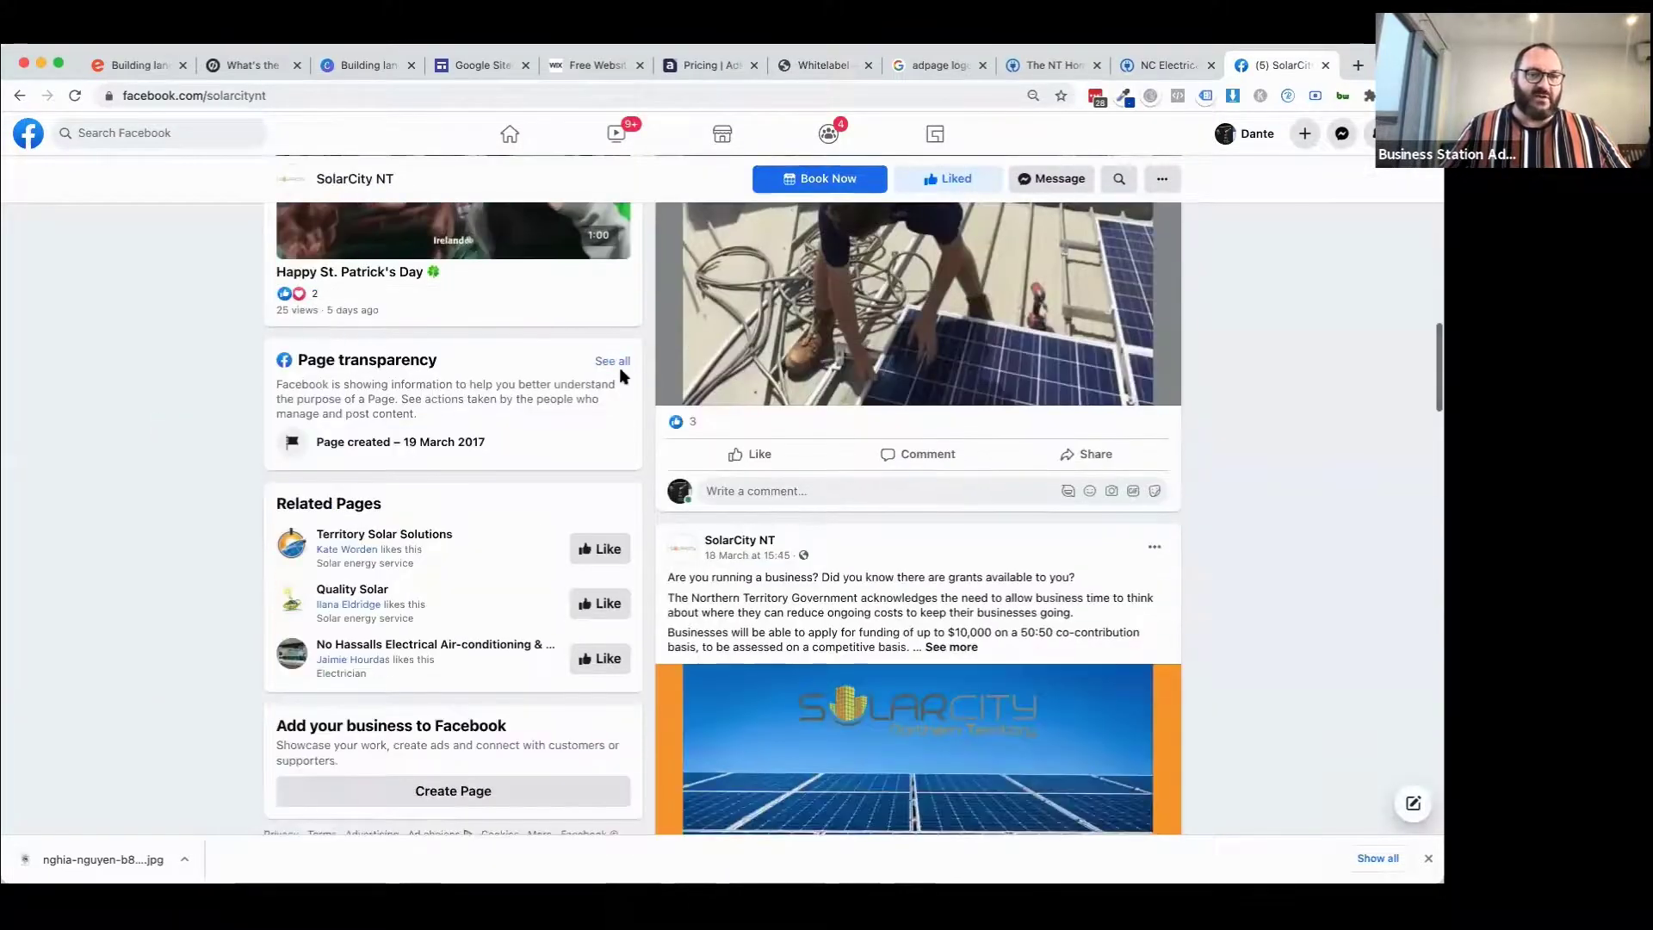
click(613, 363)
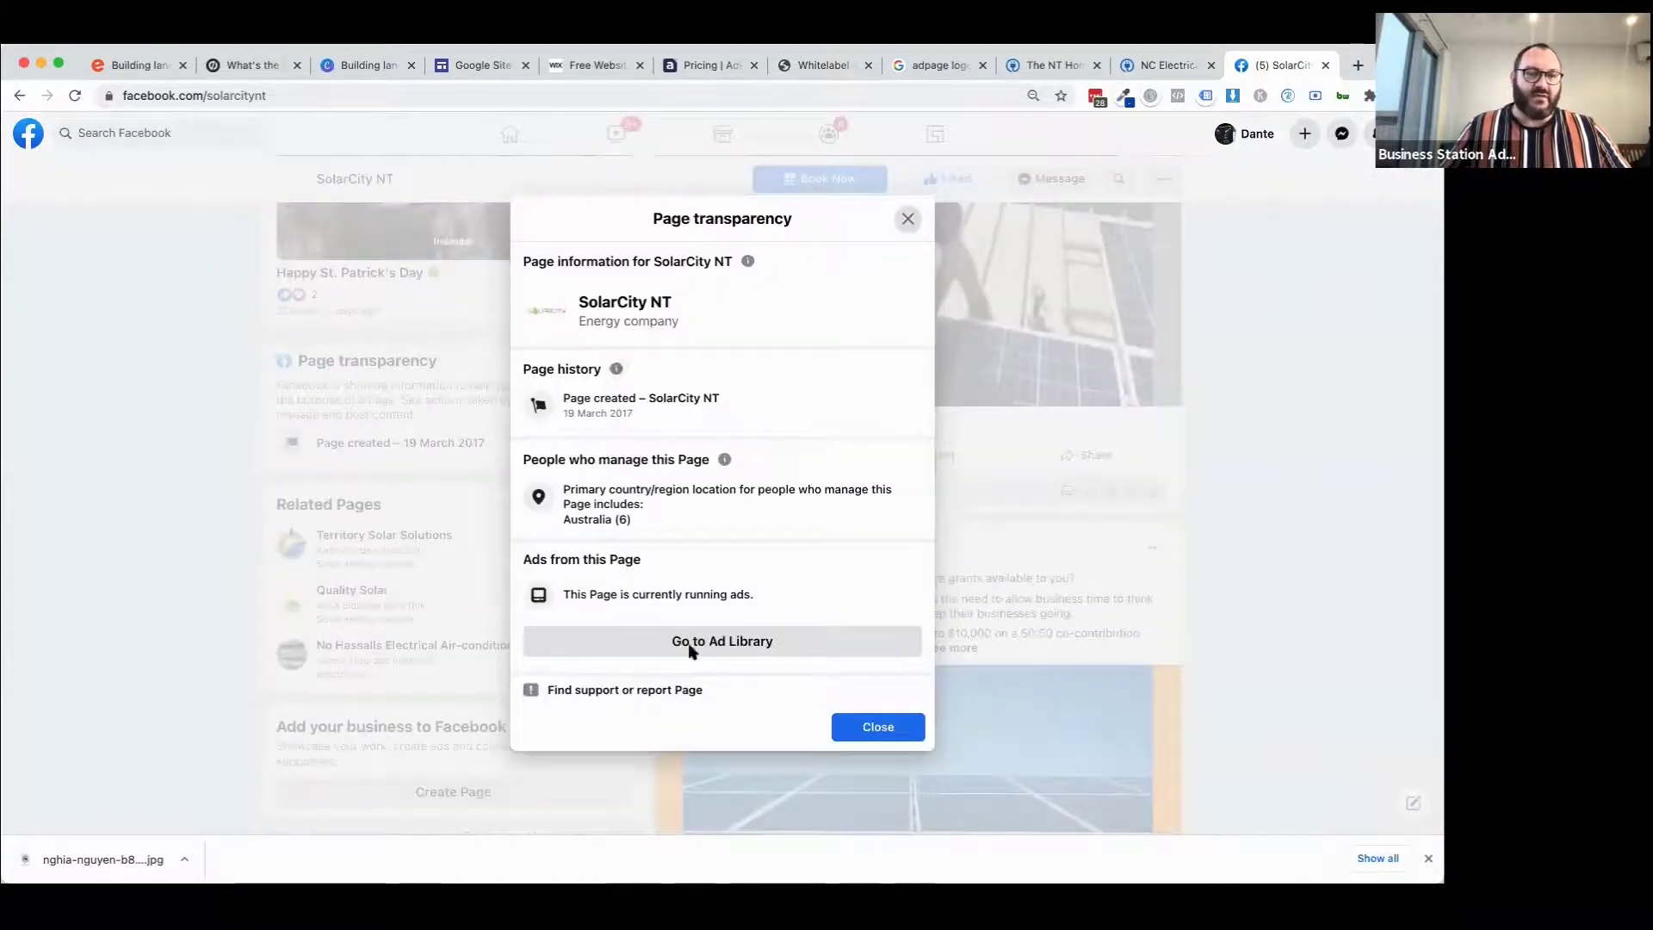
drag(562, 594, 752, 589)
click(738, 640)
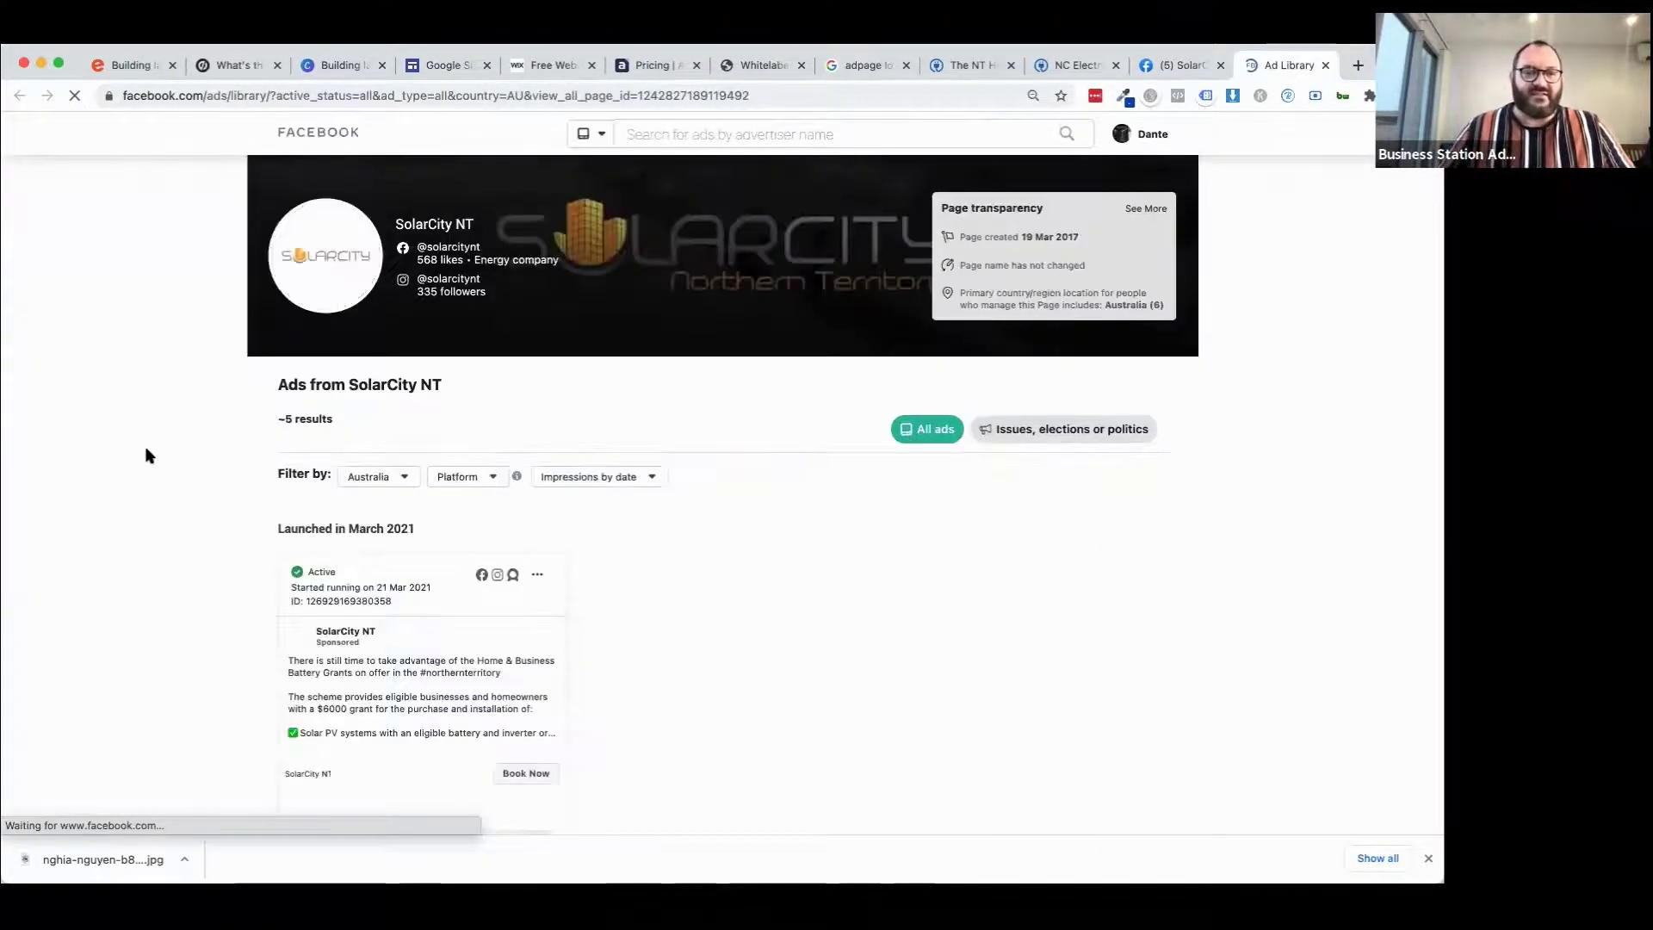
Look through SolarCity NT's ads in the Ad Library, from those launched in March 2021 to January 2021.
scroll(155, 531, down, 4)
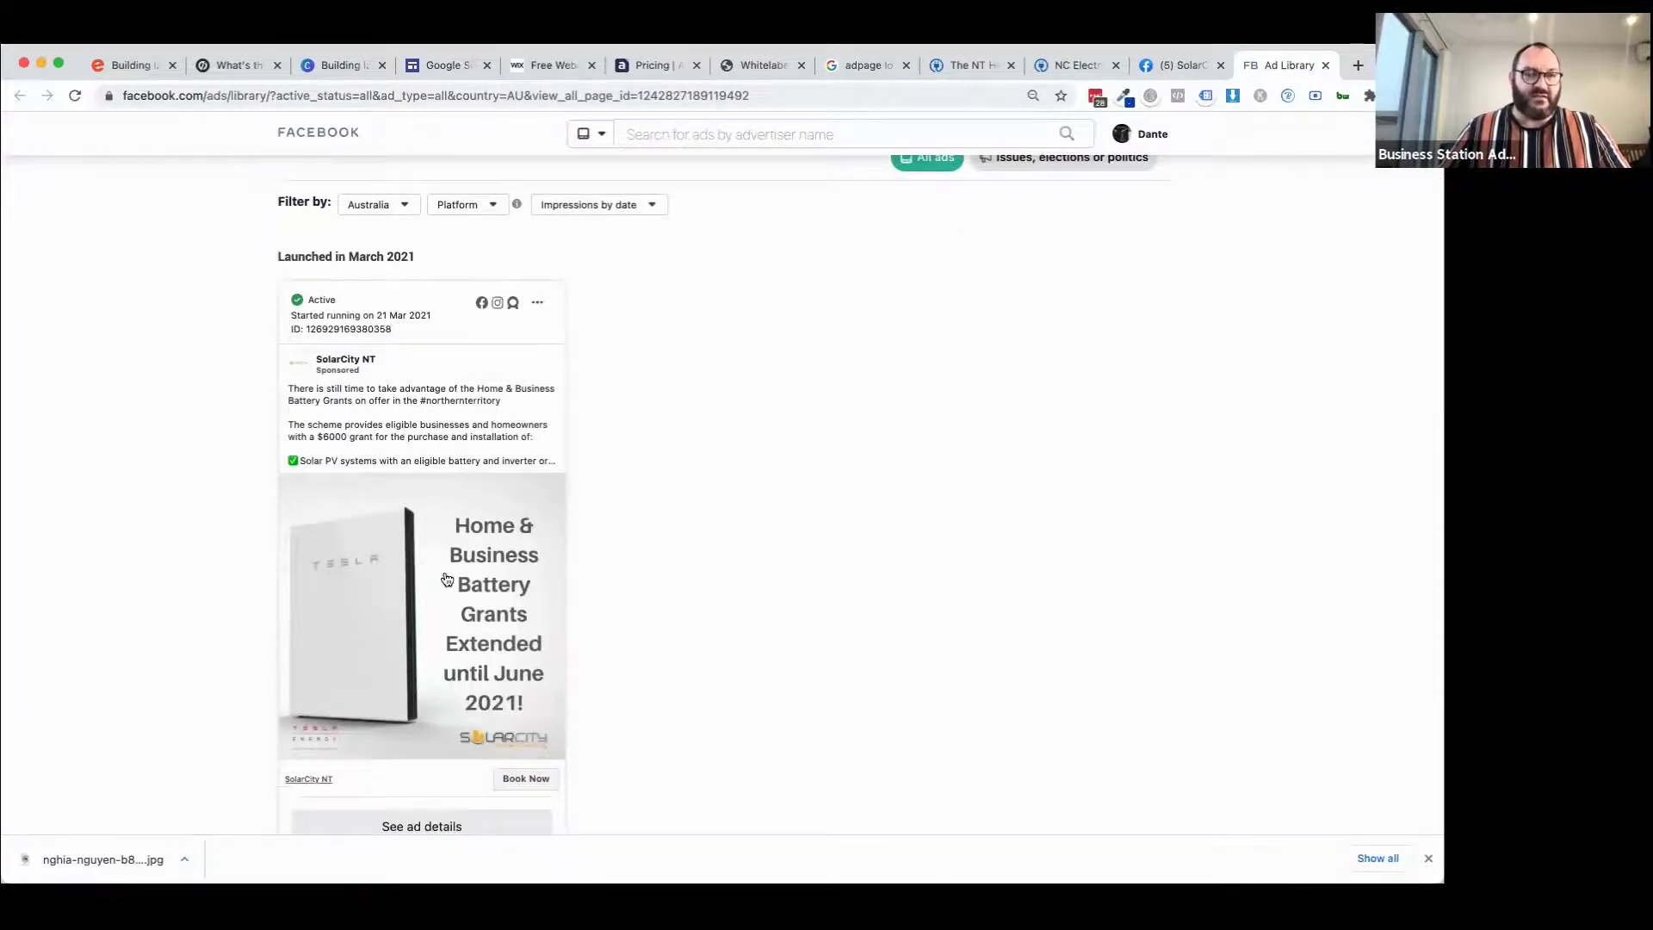
scroll(448, 668, down, 1)
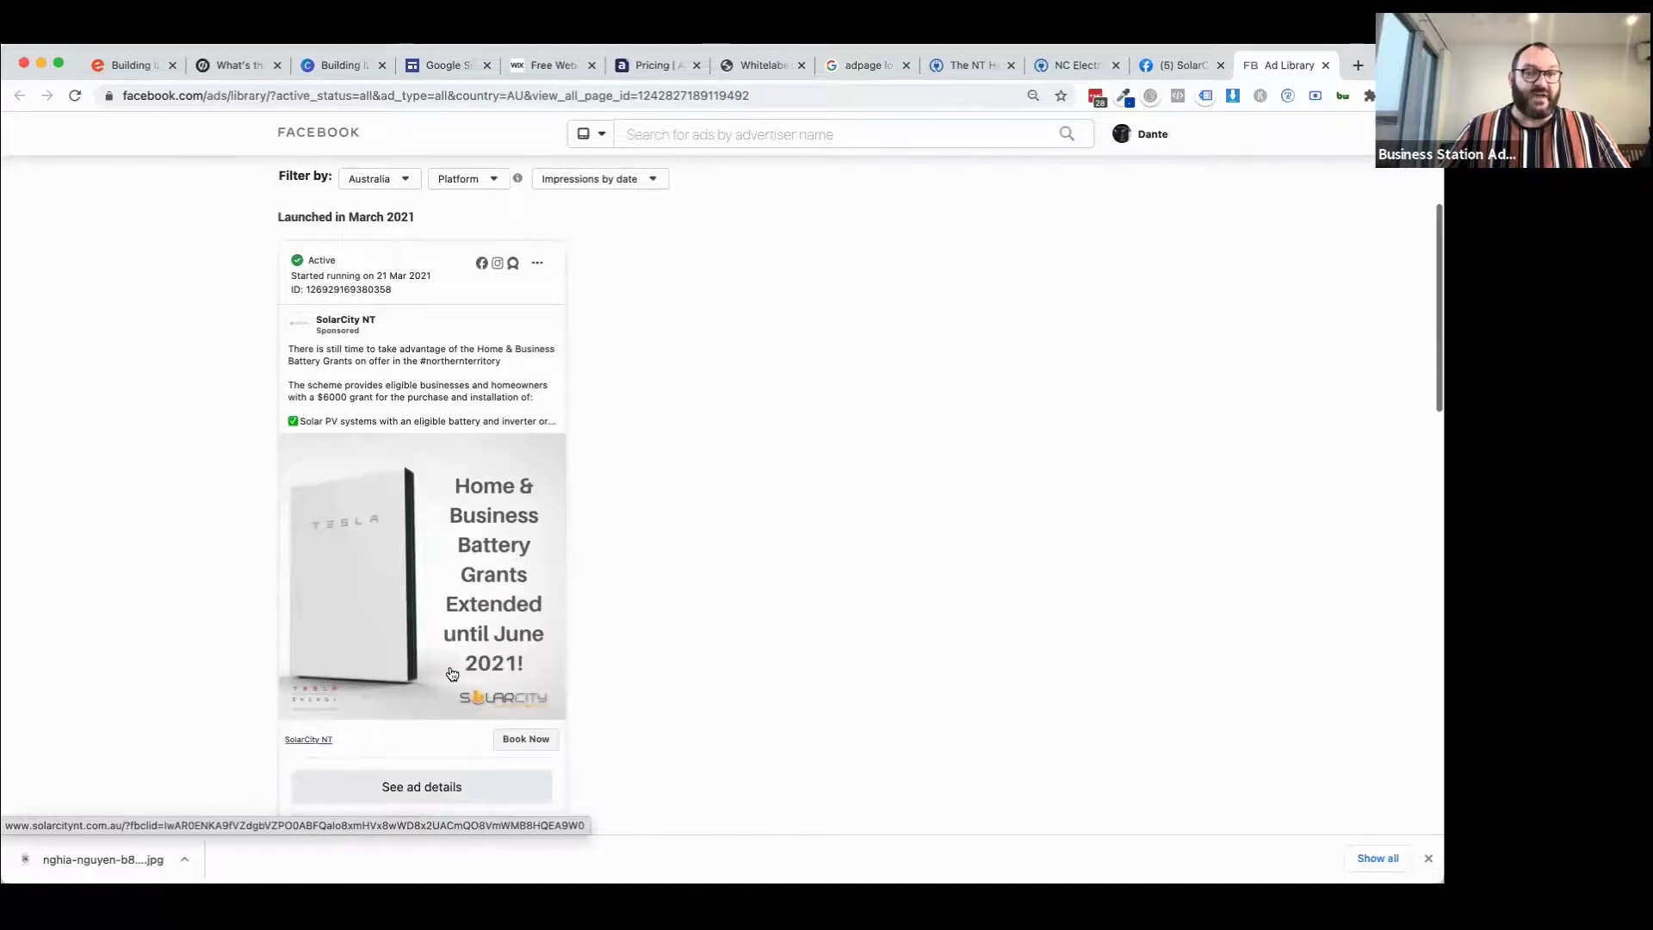
scroll(726, 651, down, 7)
scroll(172, 706, down, 3)
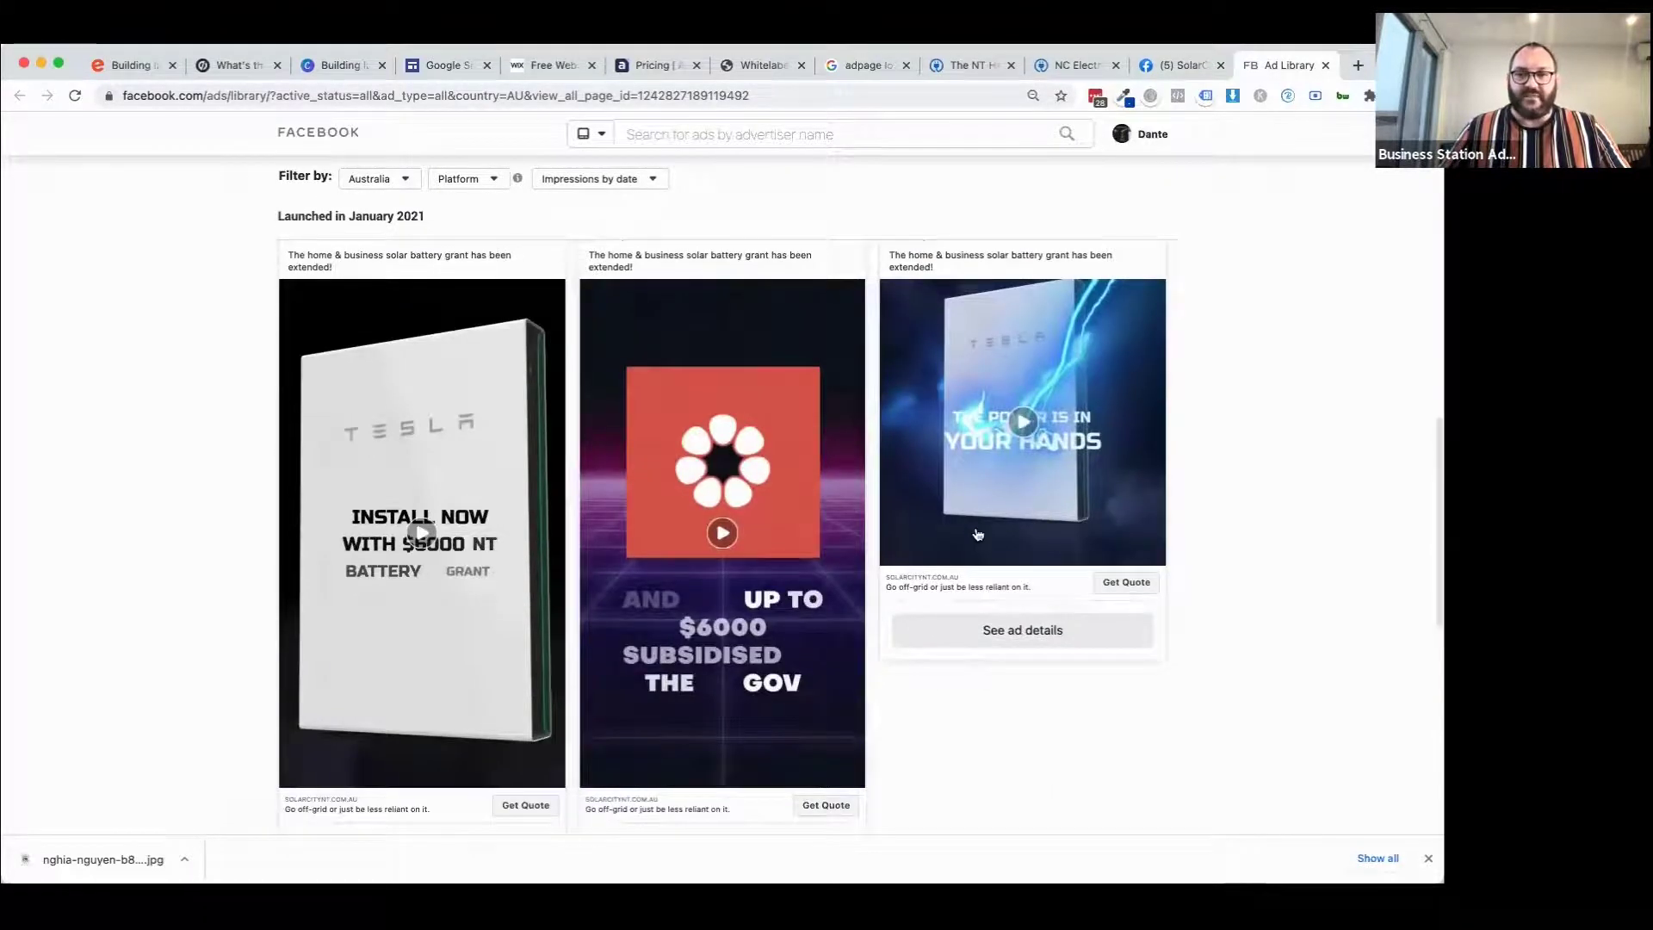
Preview the third January 2021 video ad, pause it, and play the middle one about the $6000 subsidy.
click(1016, 529)
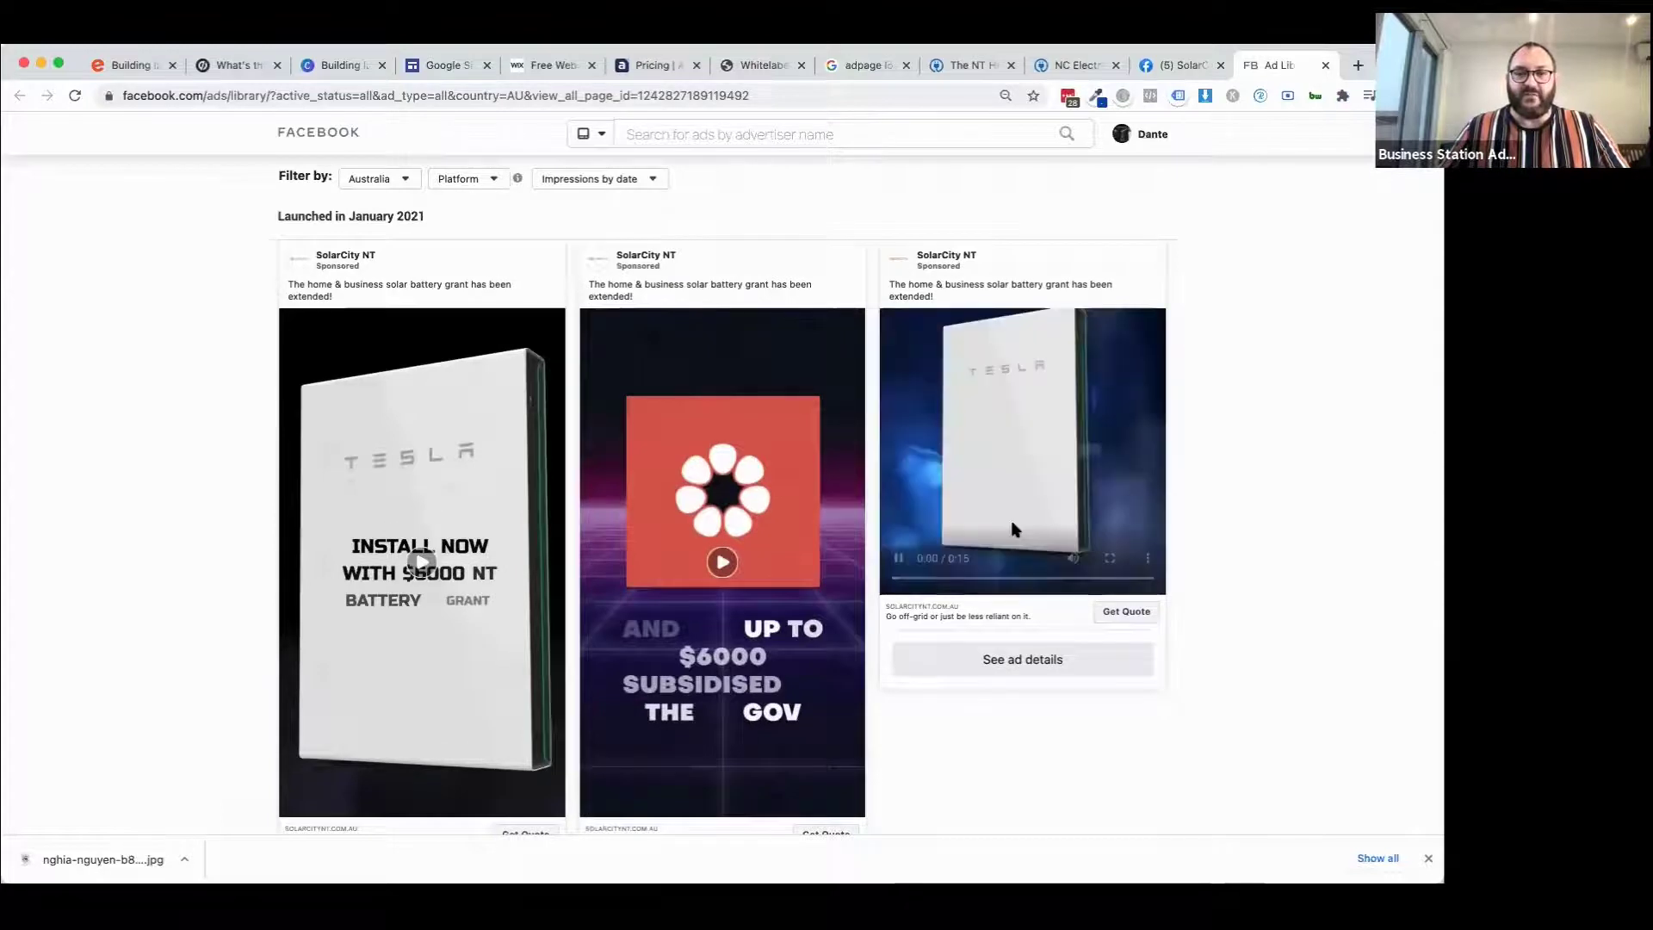
click(898, 559)
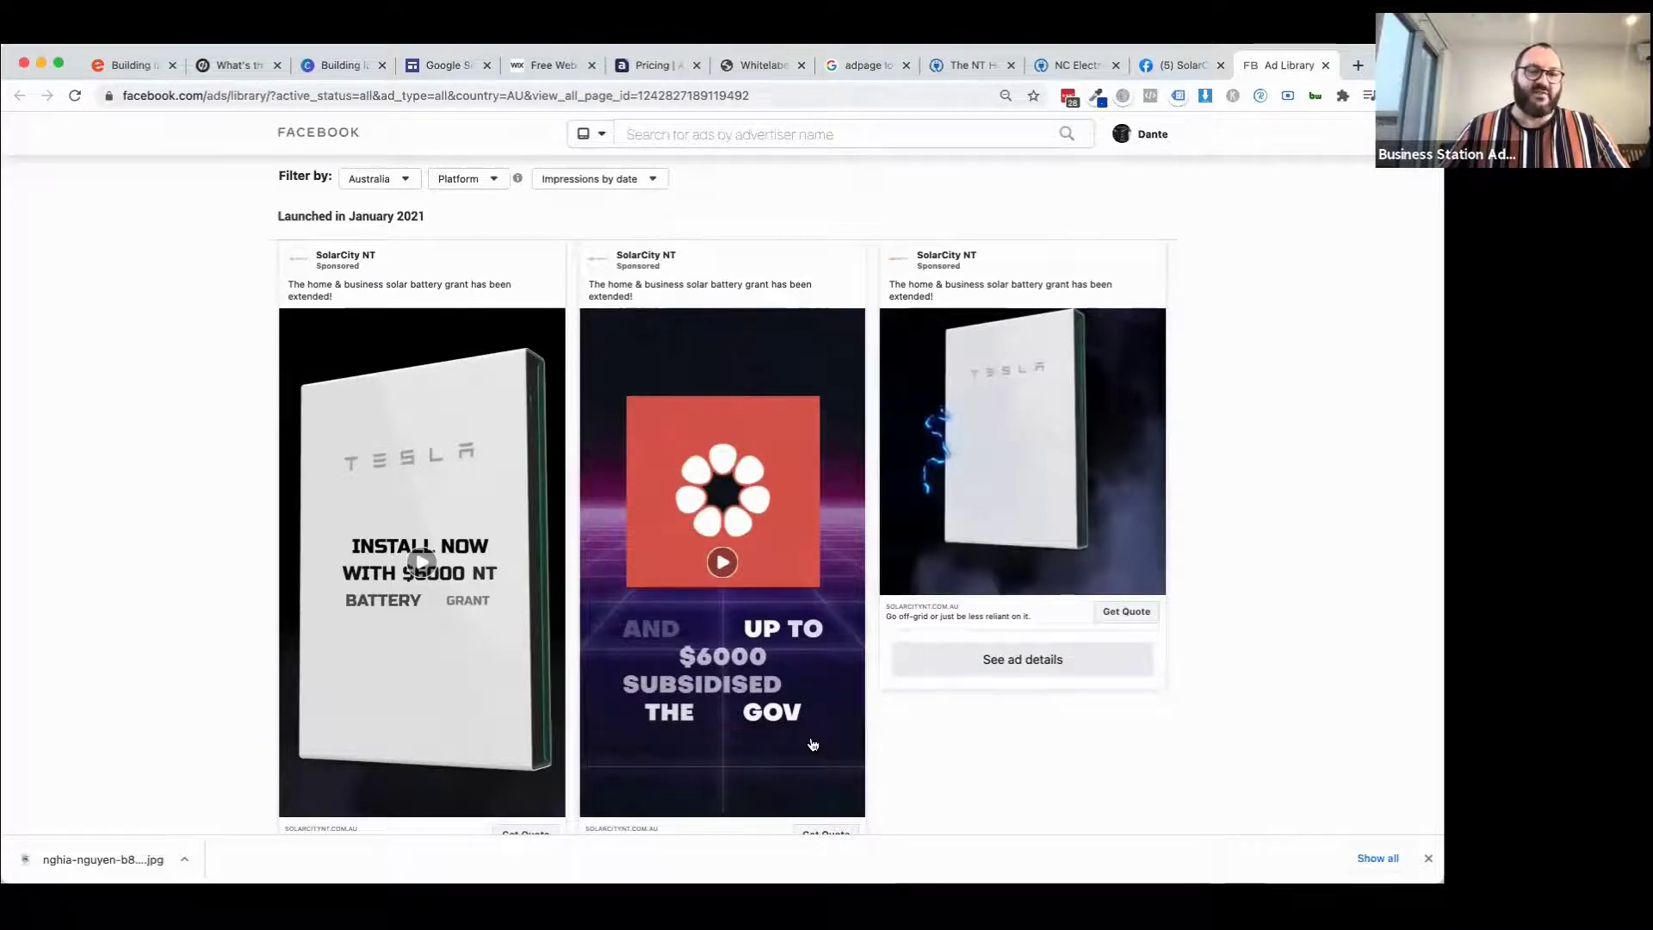
scroll(813, 744, down, 1)
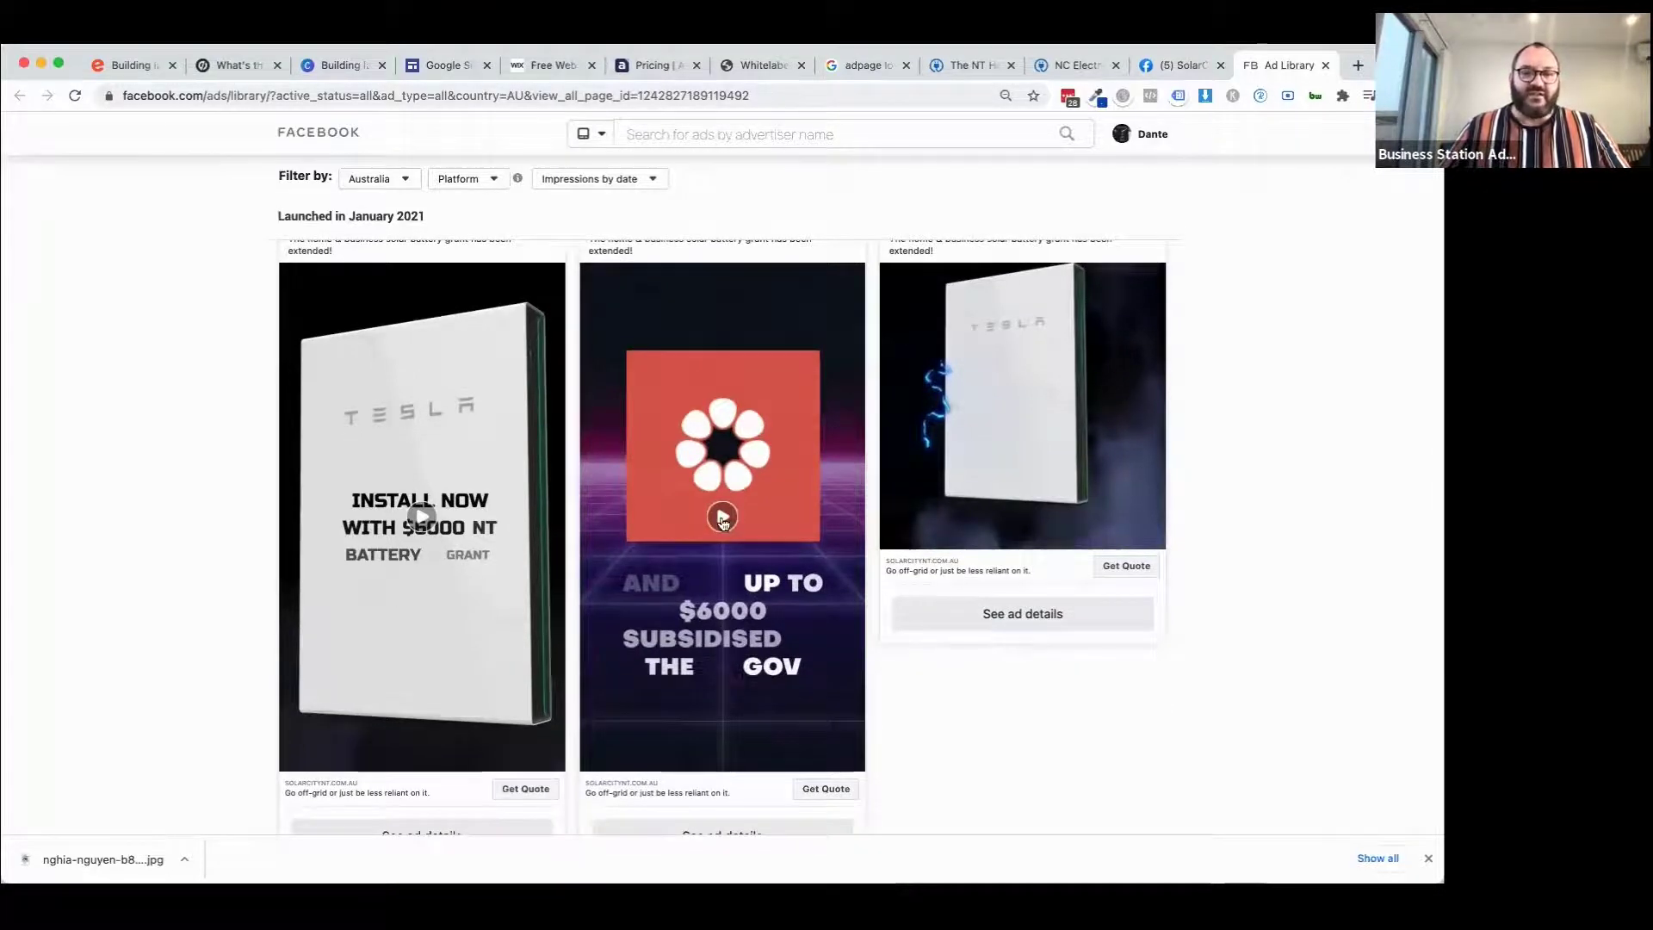
click(728, 525)
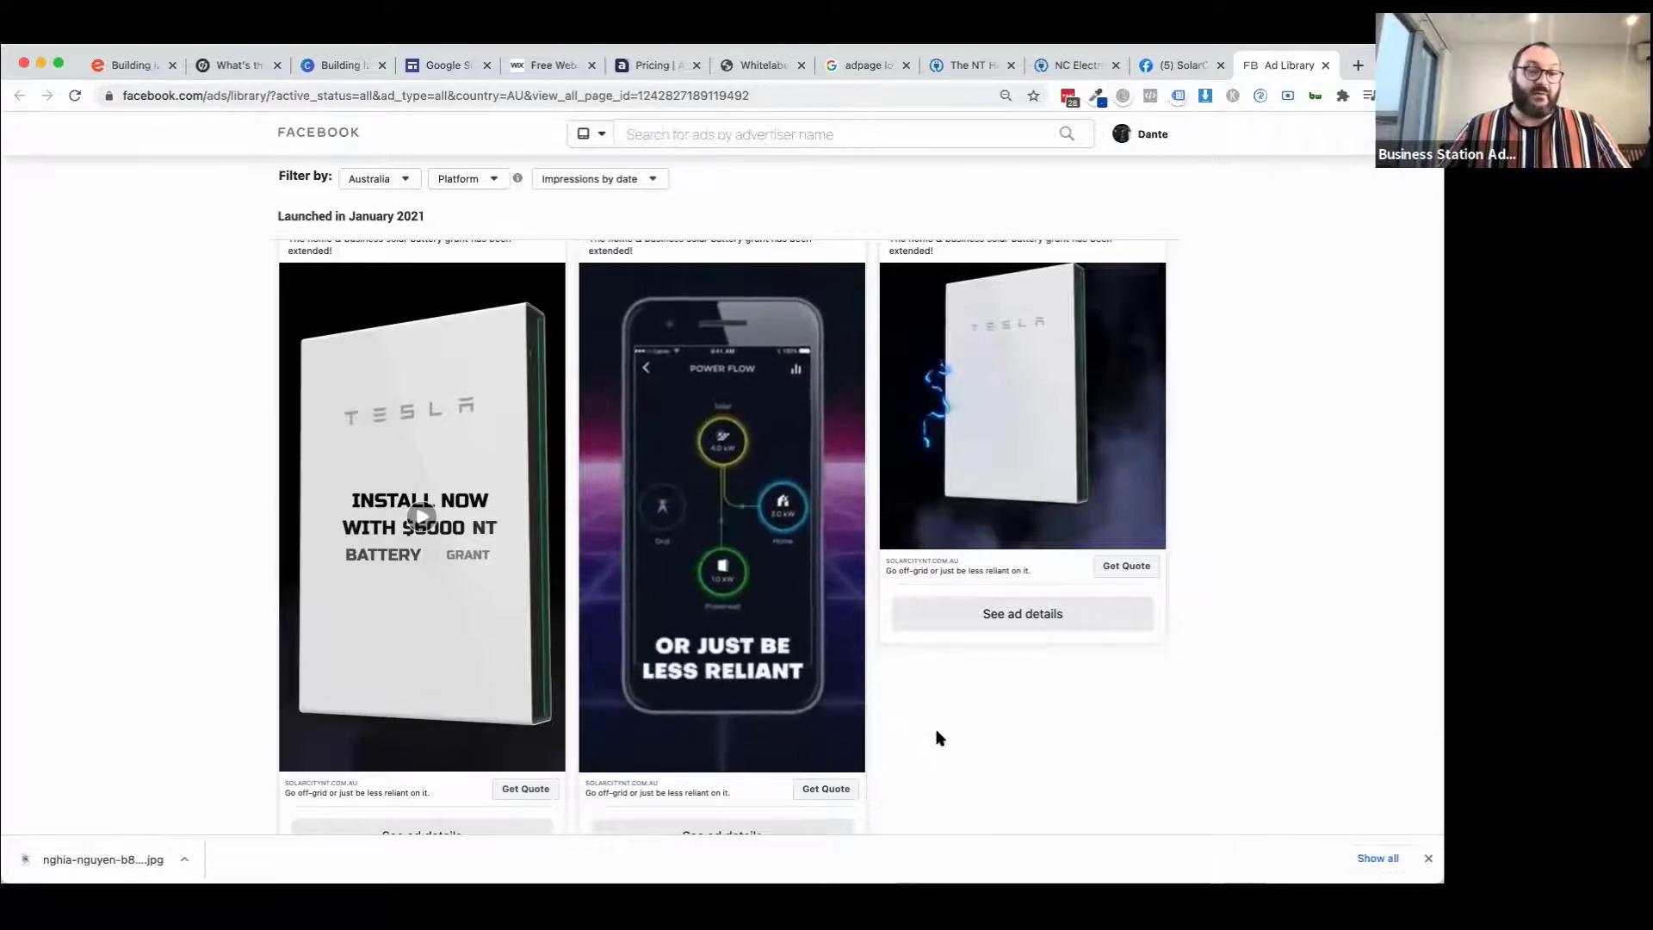
Look over the rest of SolarCity NT's January 2021 ads and return to the start of the advertiser's ad list.
scroll(939, 738, up, 1)
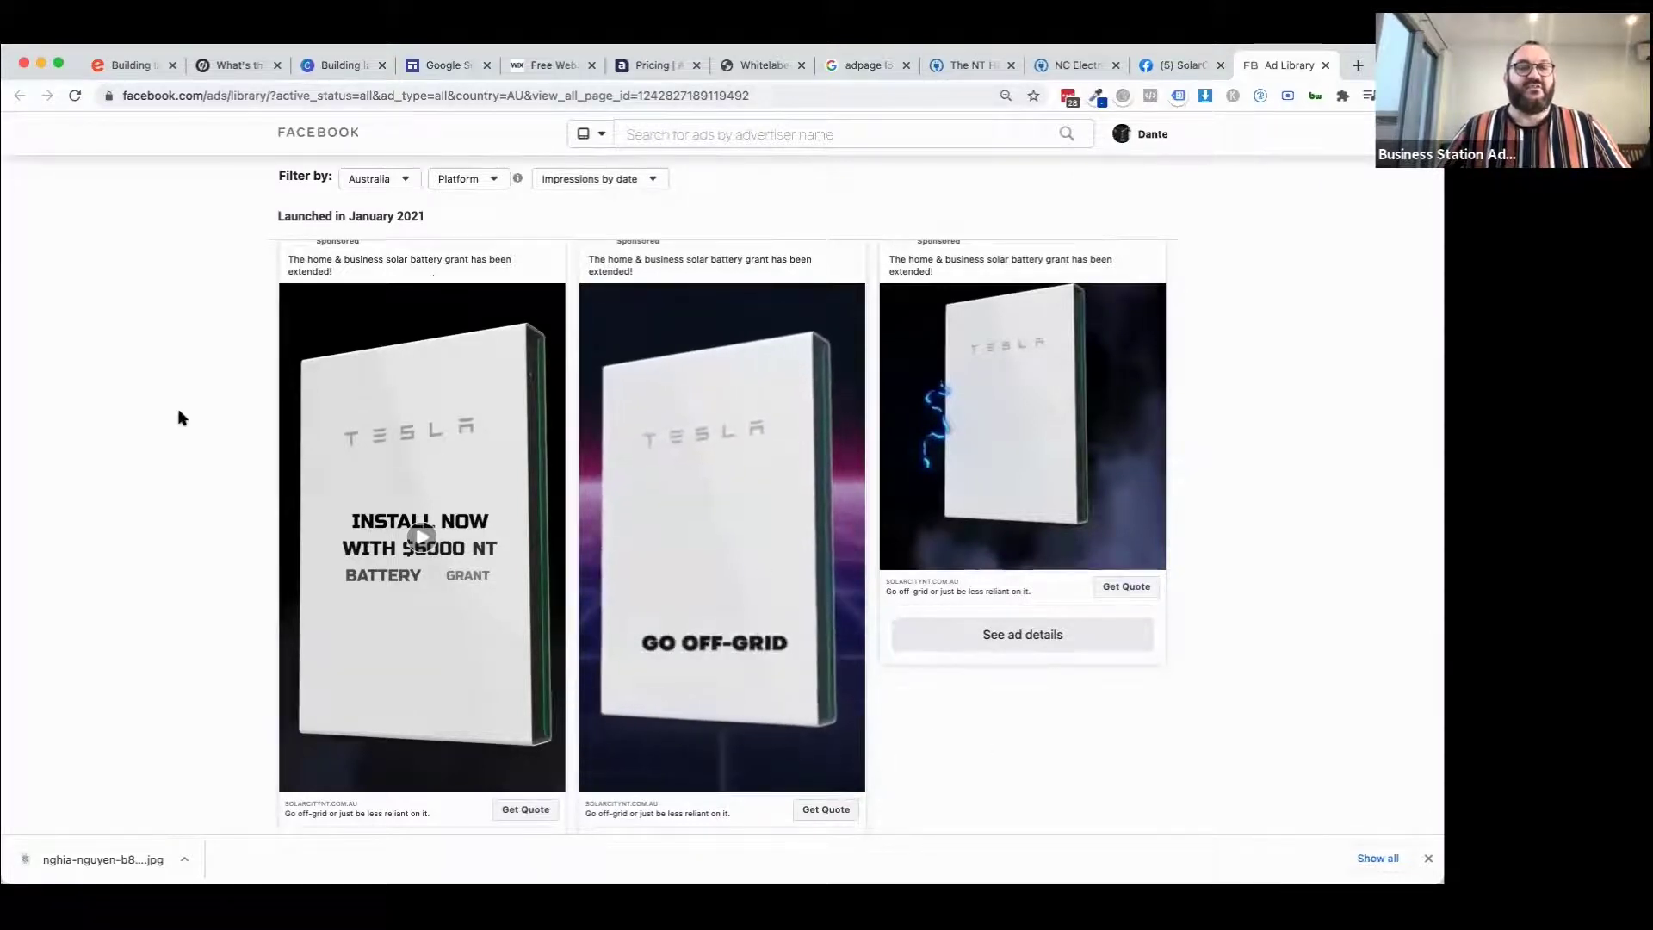
scroll(181, 418, down, 8)
scroll(182, 418, up, 5)
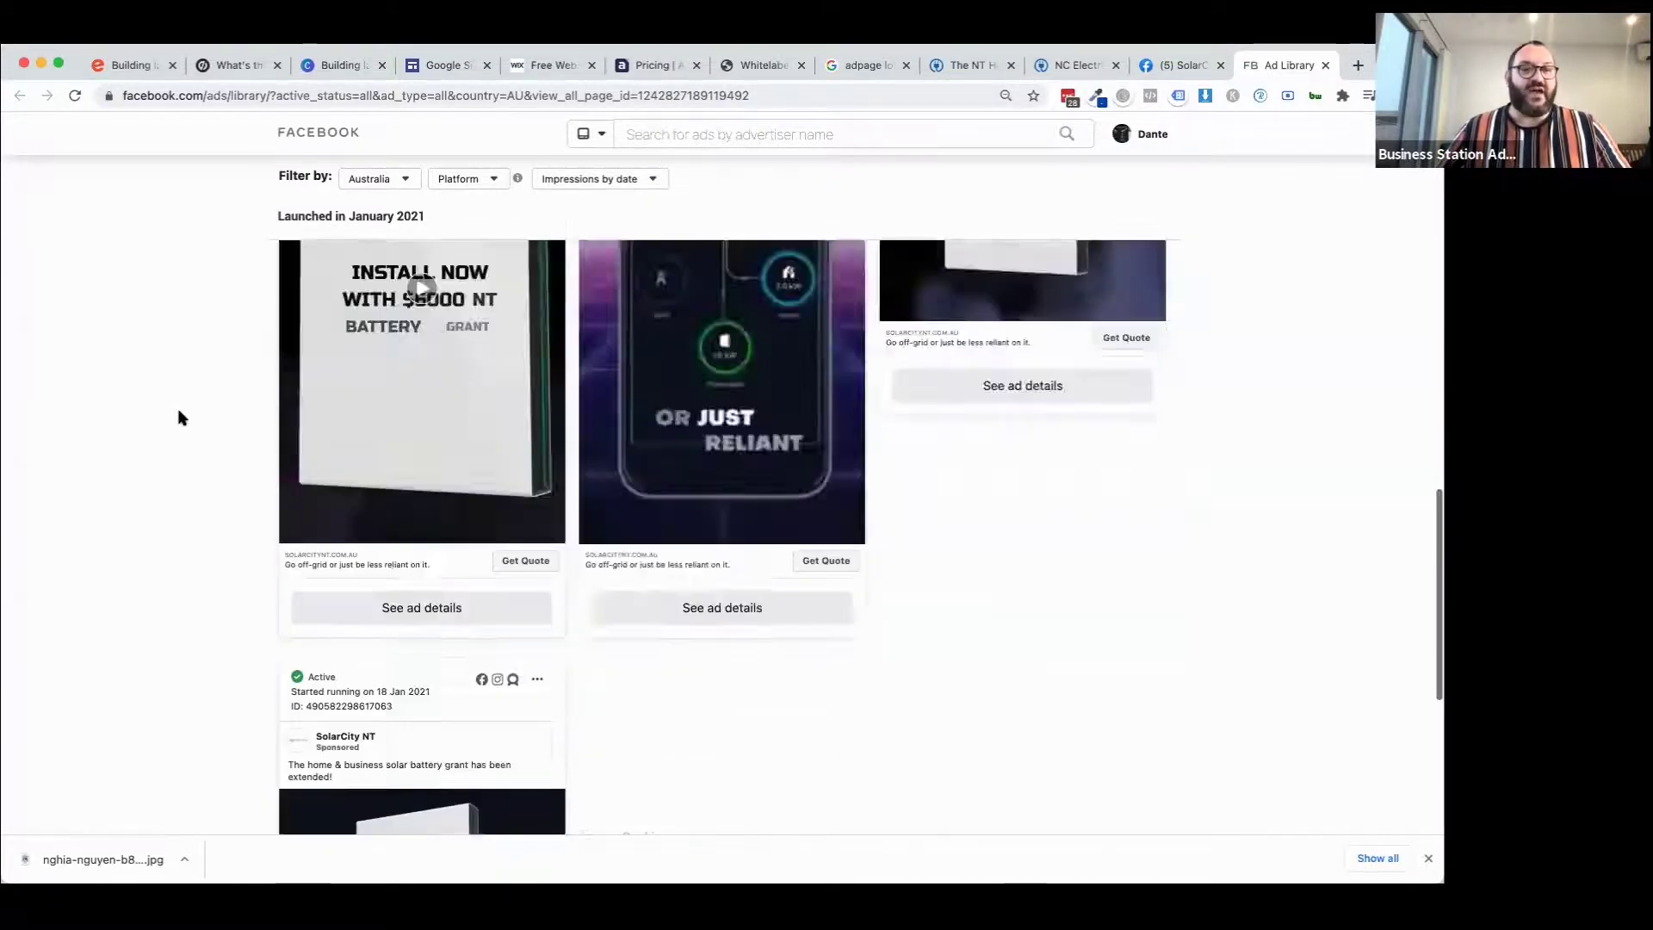
scroll(181, 417, up, 10)
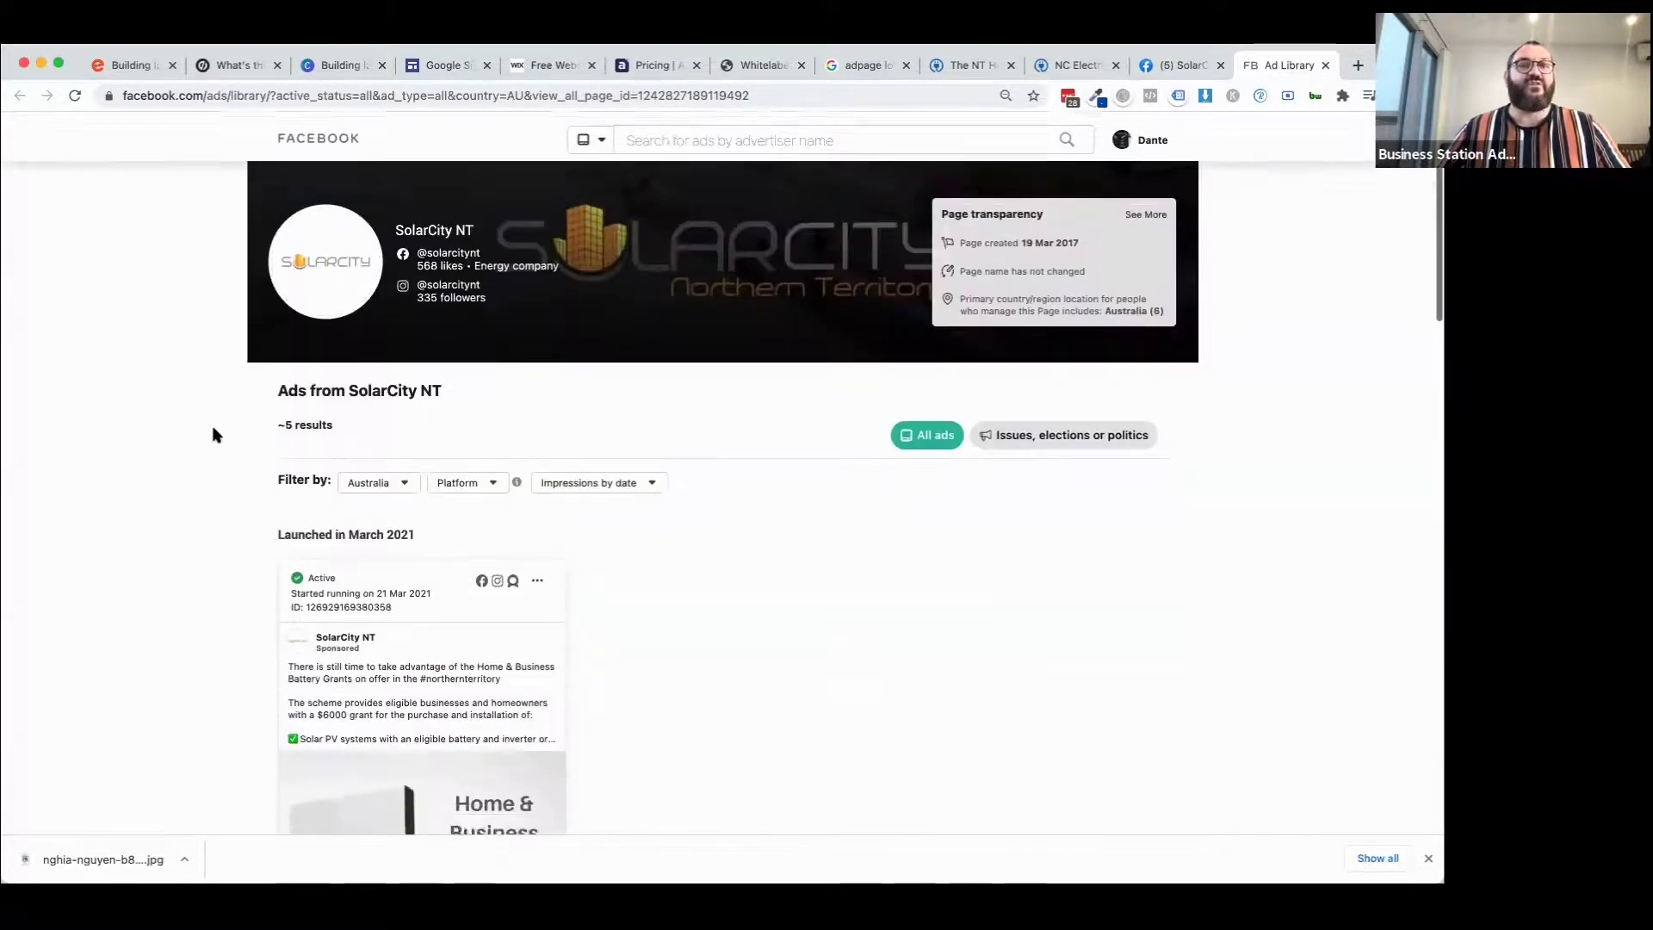
Compare the NC Electrical home page with the NT Home Improvement Scheme landing page and its voucher details.
click(1173, 73)
click(1071, 67)
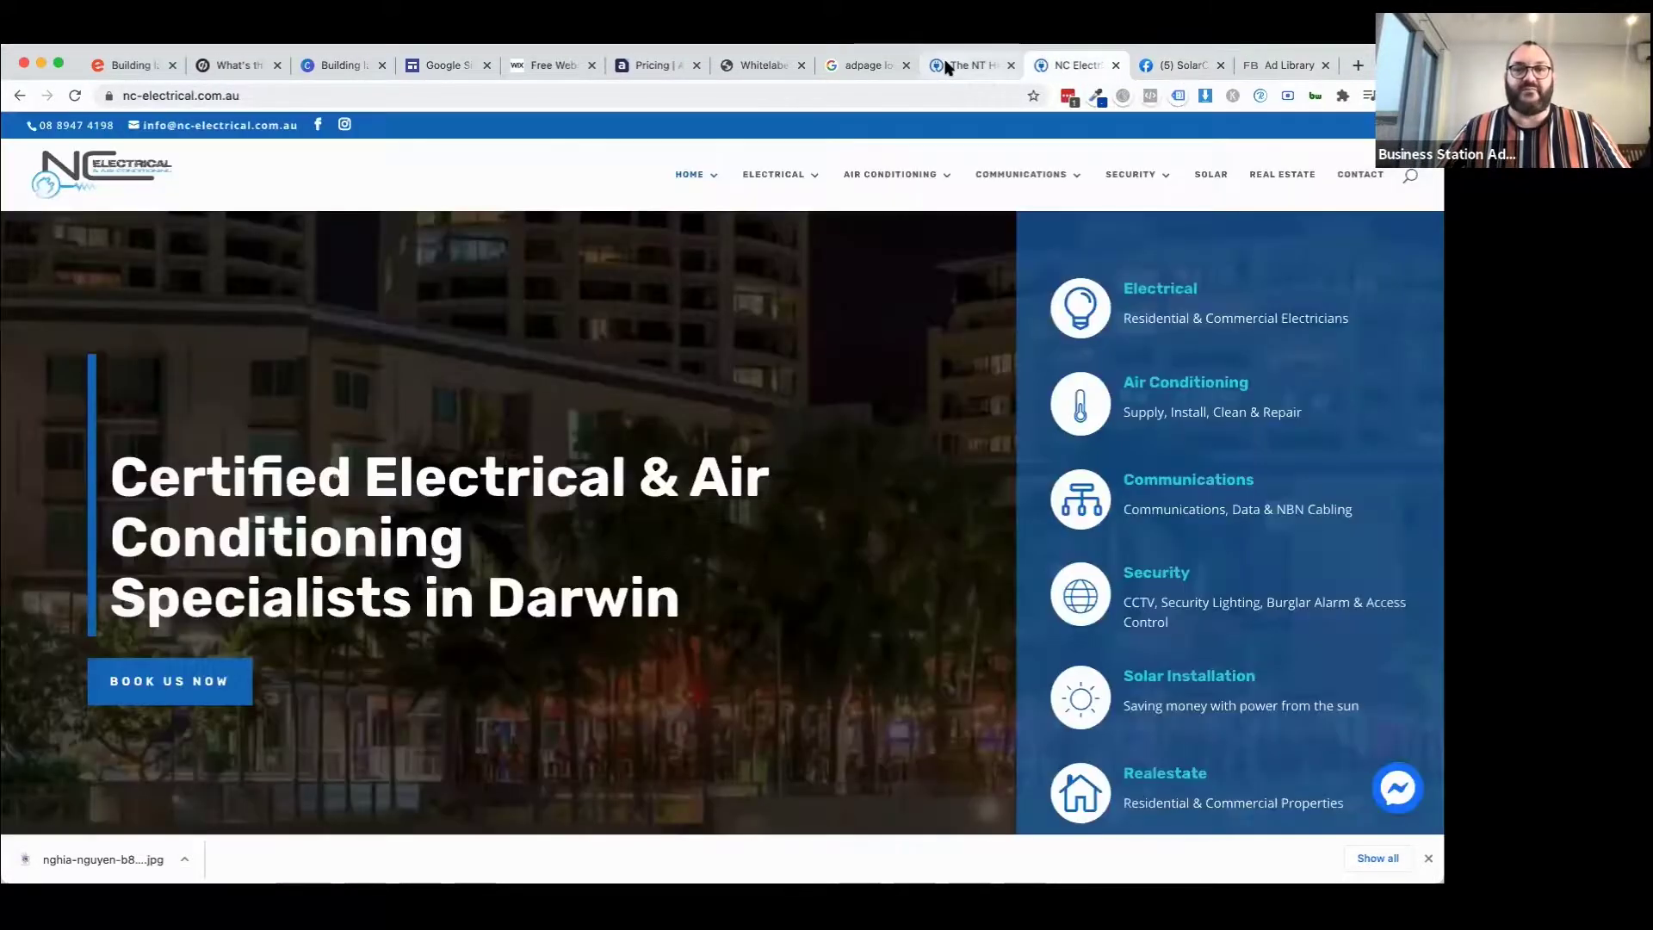
click(960, 67)
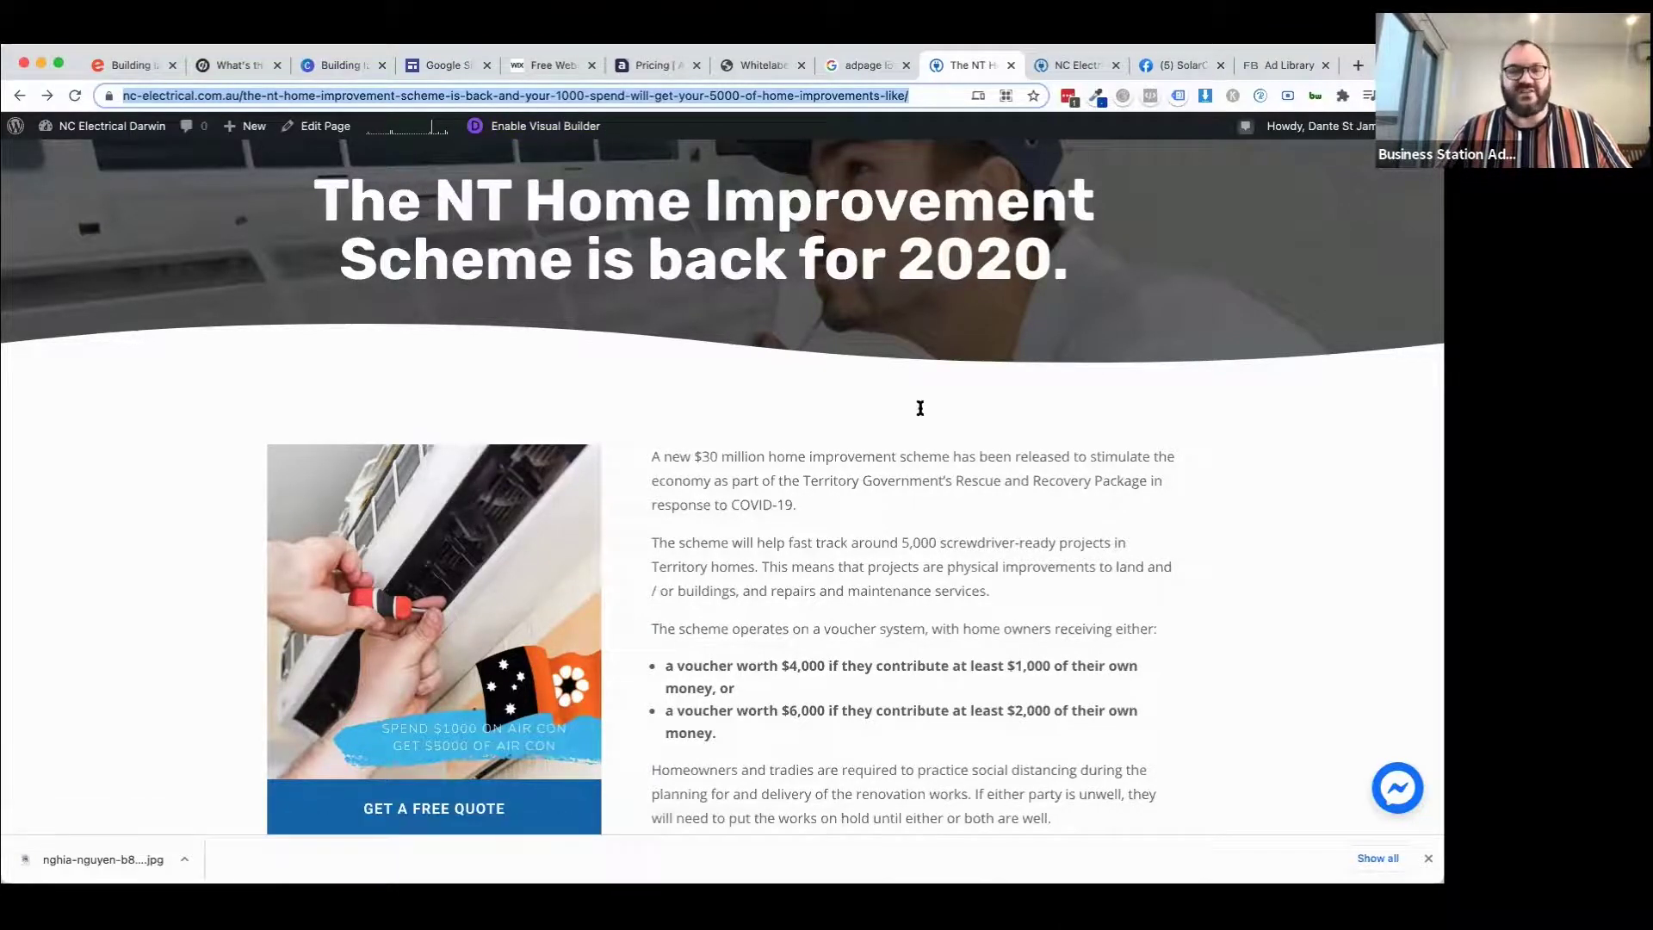
scroll(1046, 681, down, 4)
scroll(1044, 682, up, 4)
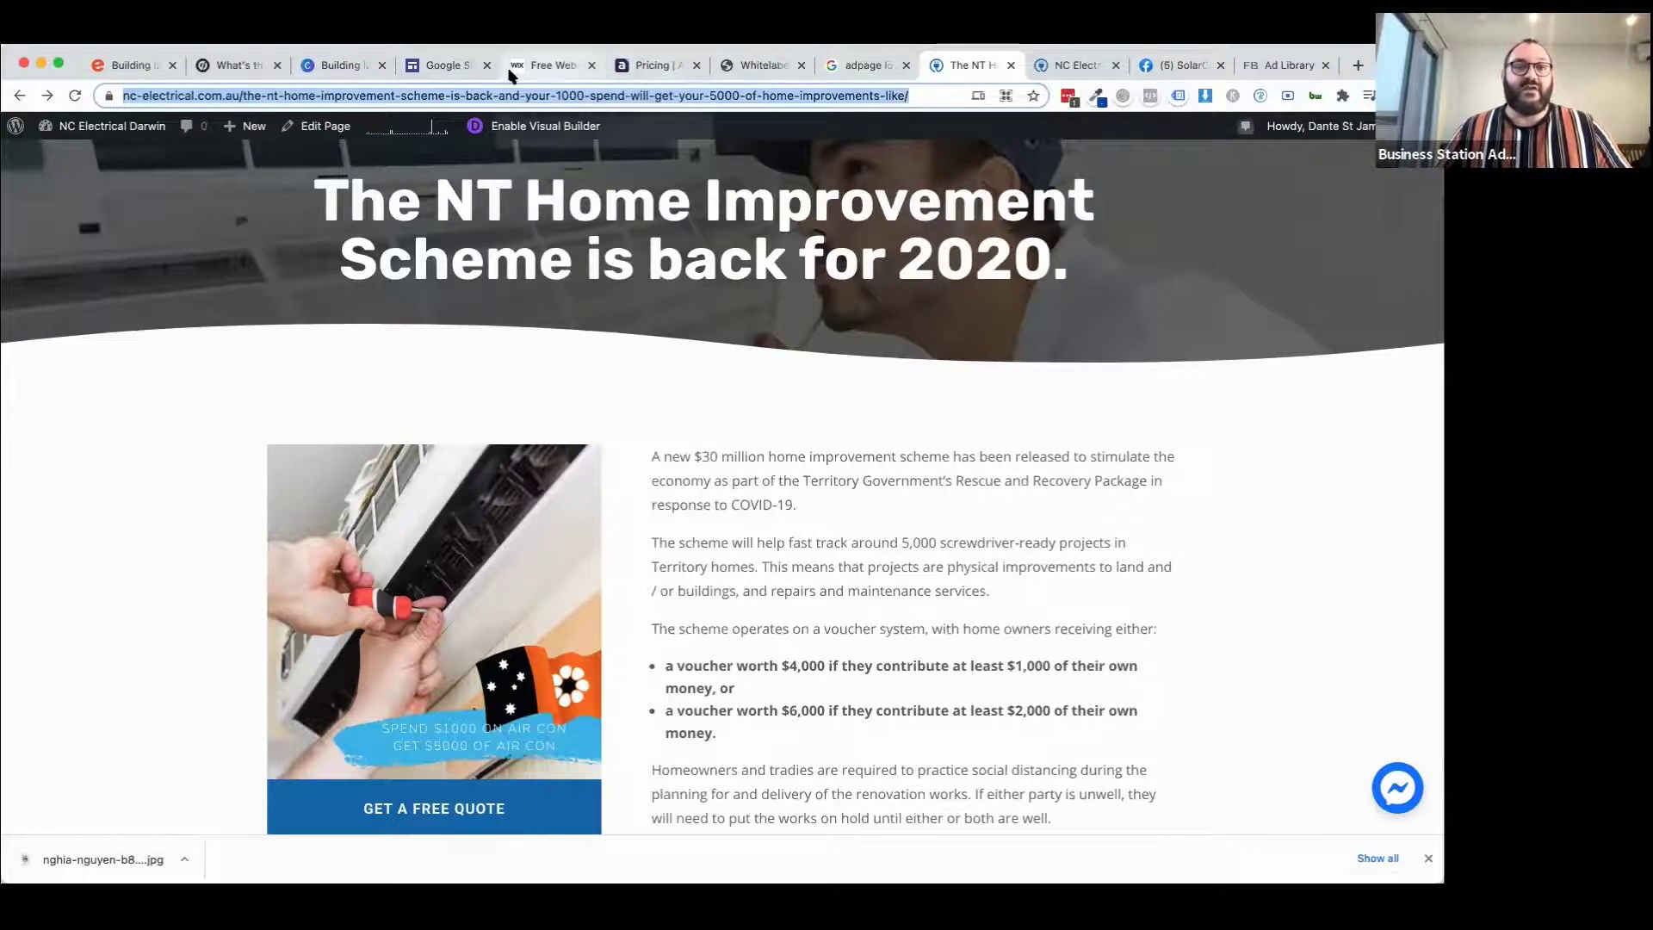
Switch to Google Sites and browse the full template gallery, from the work templates to the education ones.
click(429, 69)
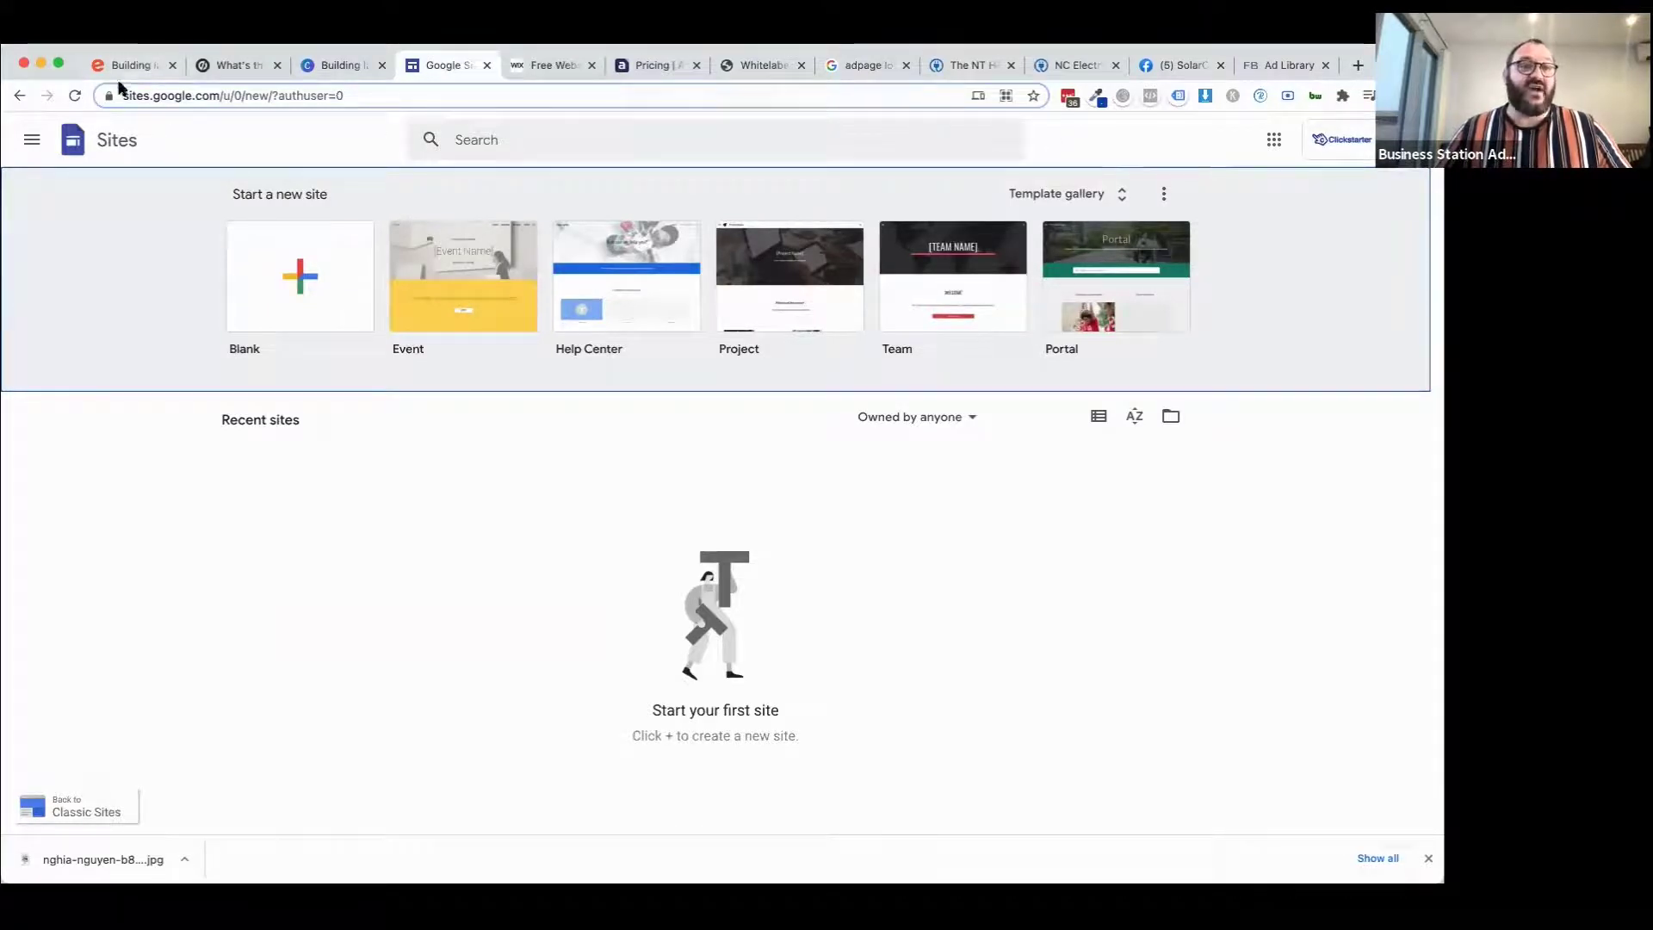
click(219, 94)
key(Return)
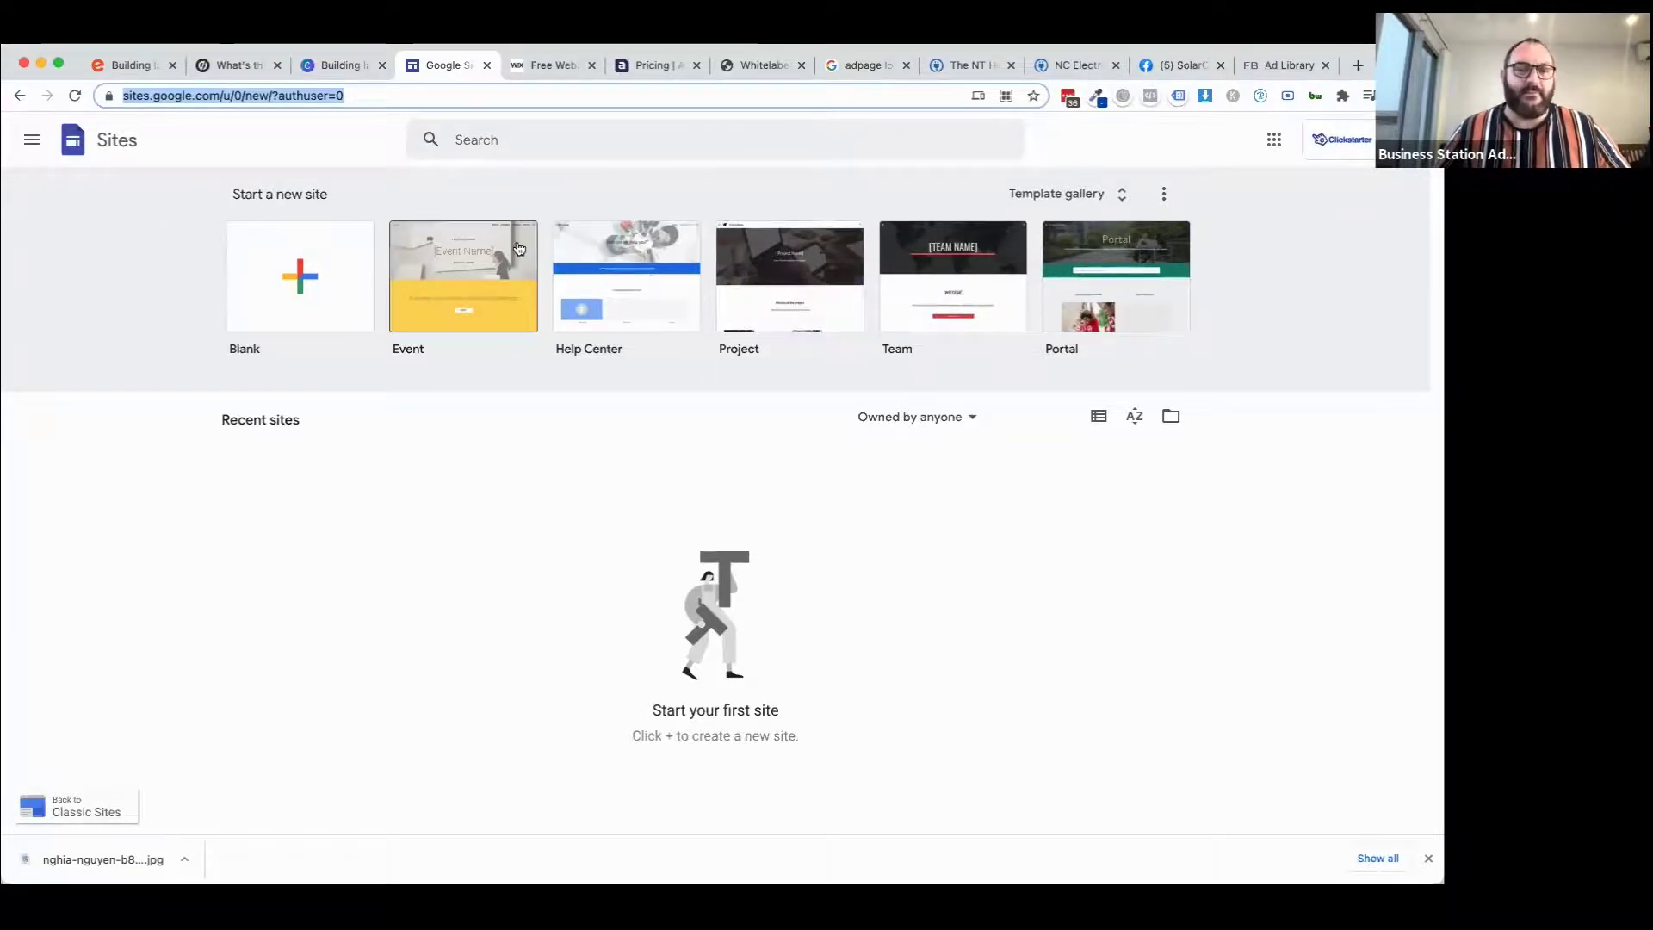
click(1116, 201)
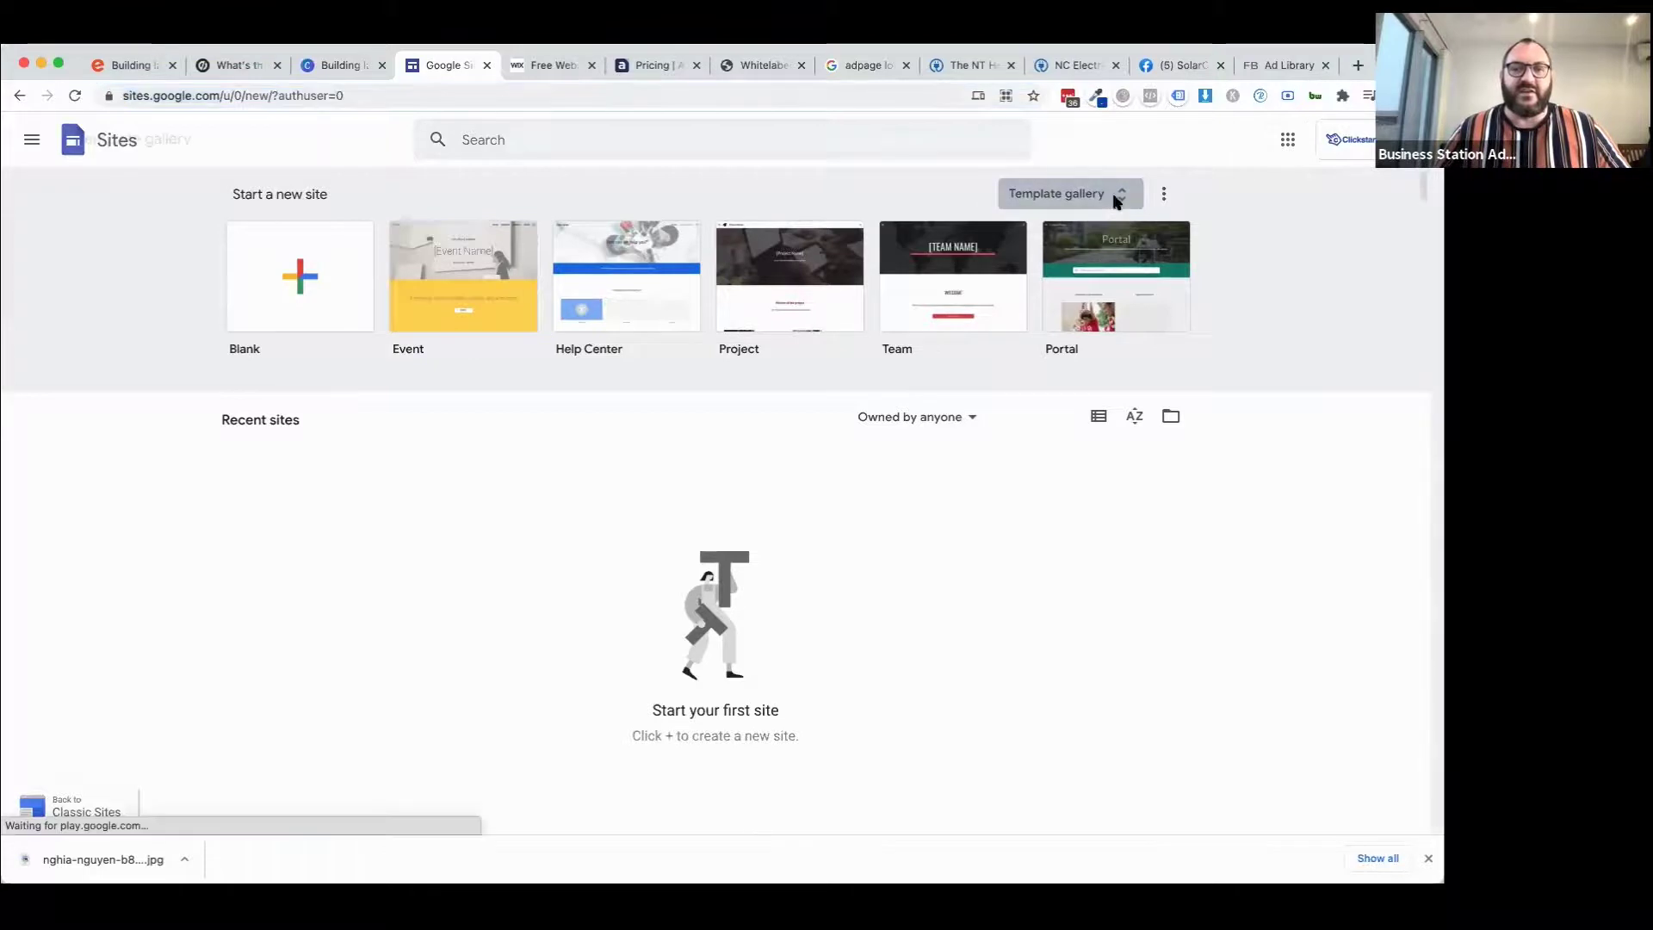
scroll(1067, 682, down, 2)
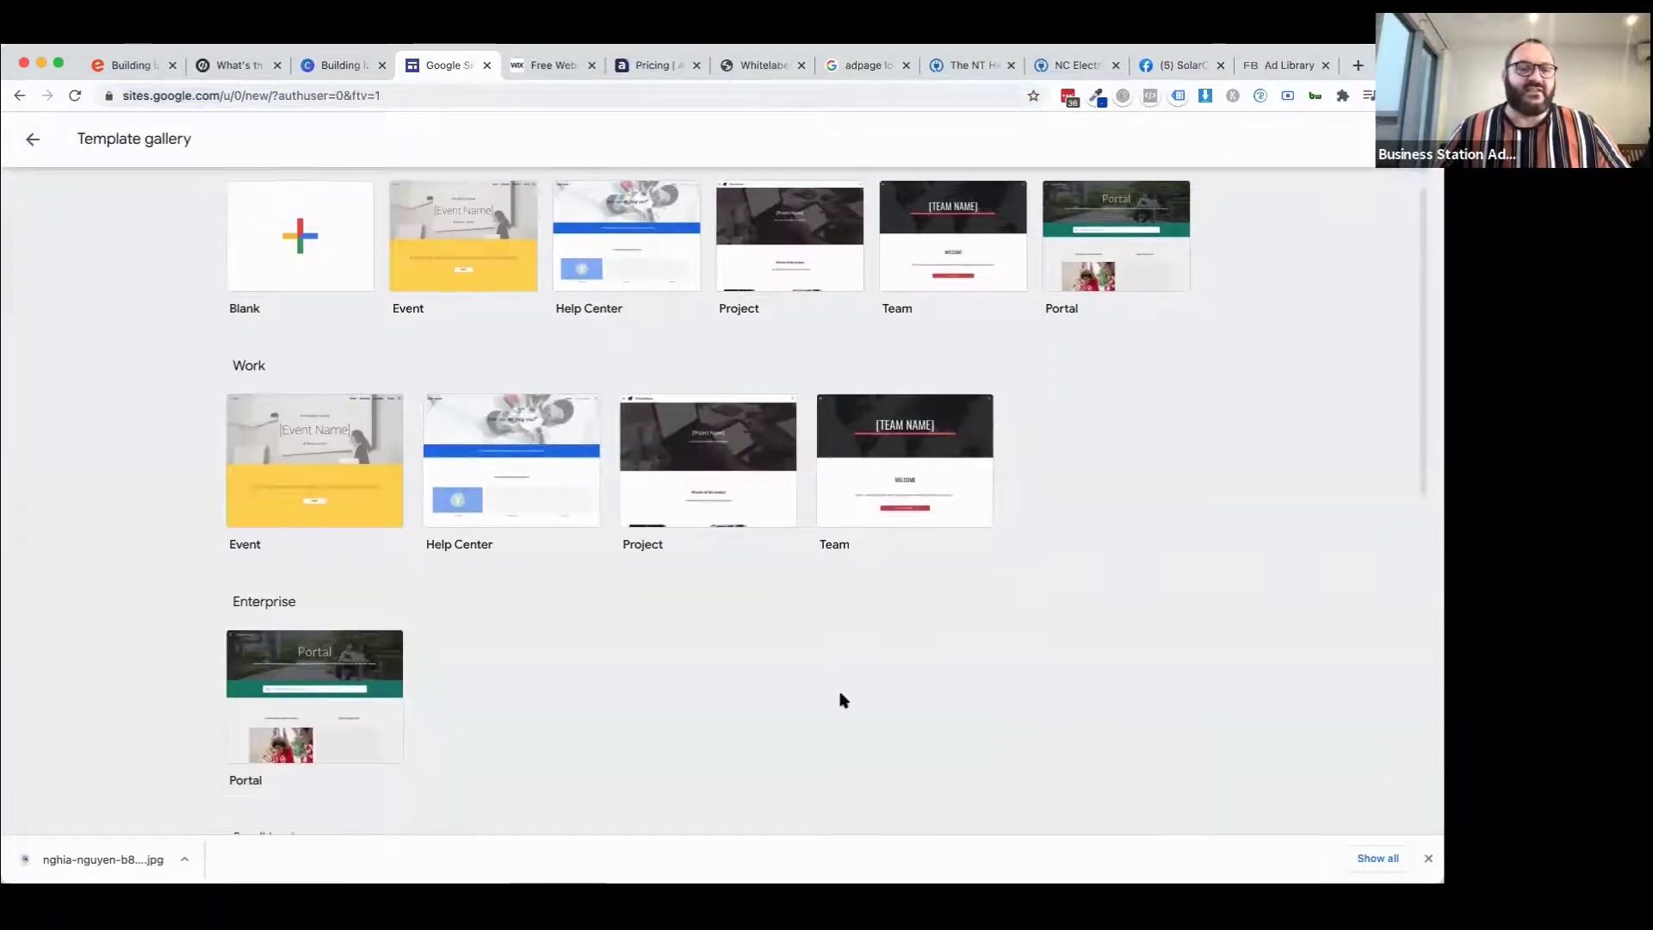
scroll(482, 656, down, 5)
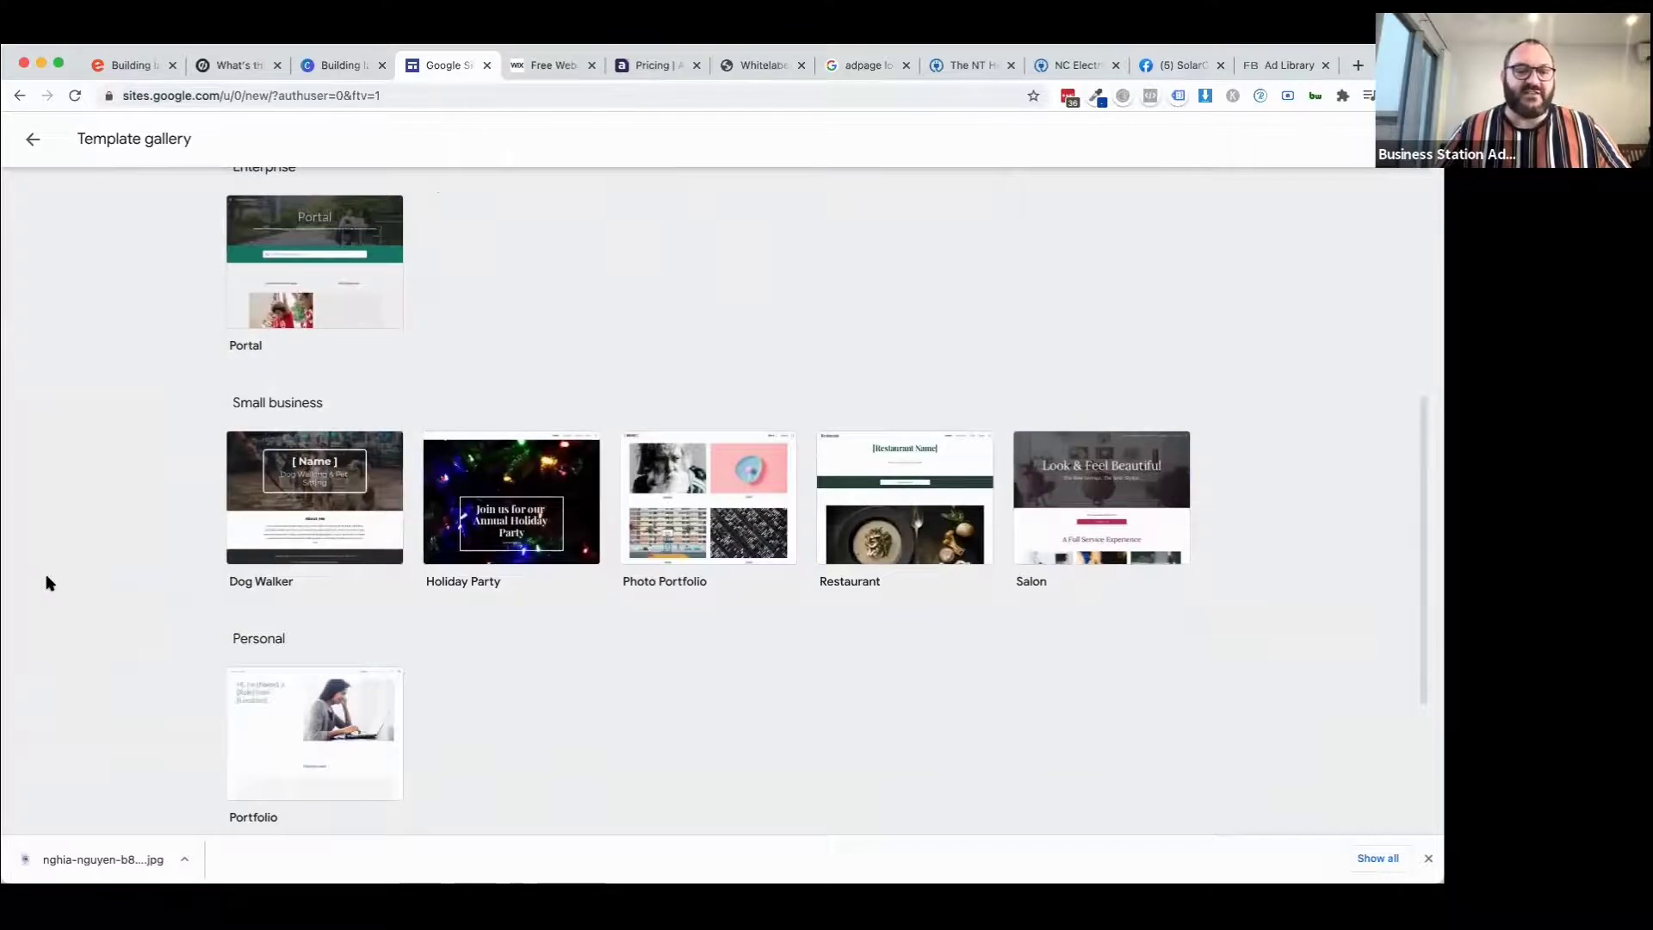
scroll(47, 581, down, 3)
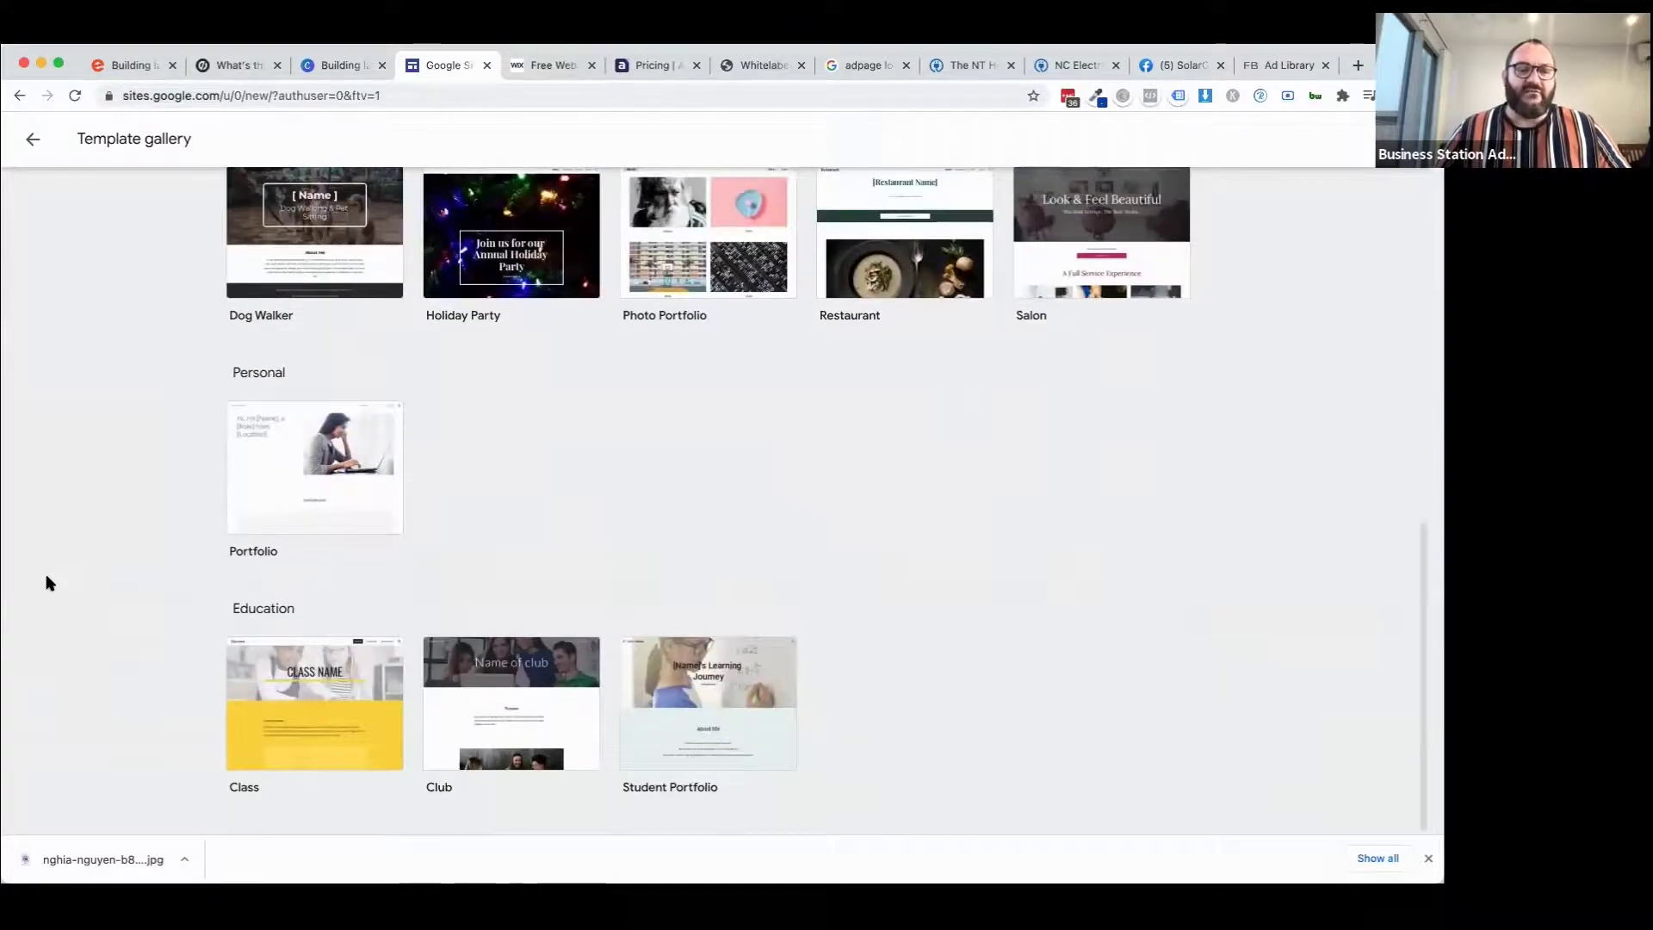
scroll(1225, 565, up, 9)
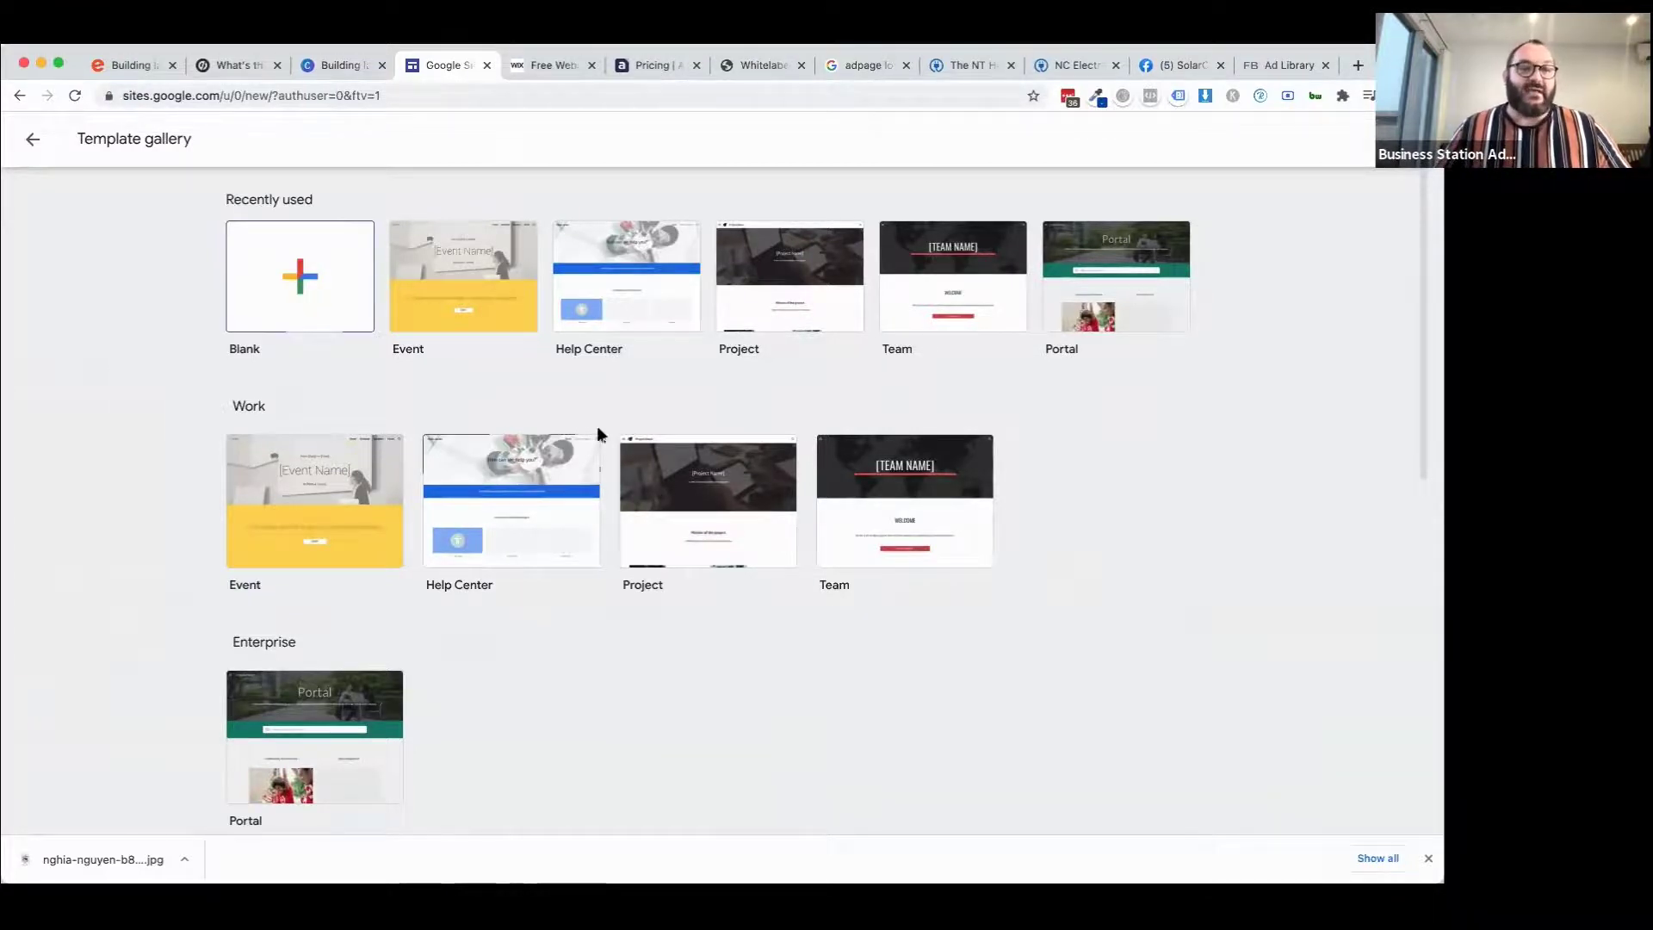
Create a blank site and upload the Dom's Bar & Lounge logo as its brand logo.
click(301, 282)
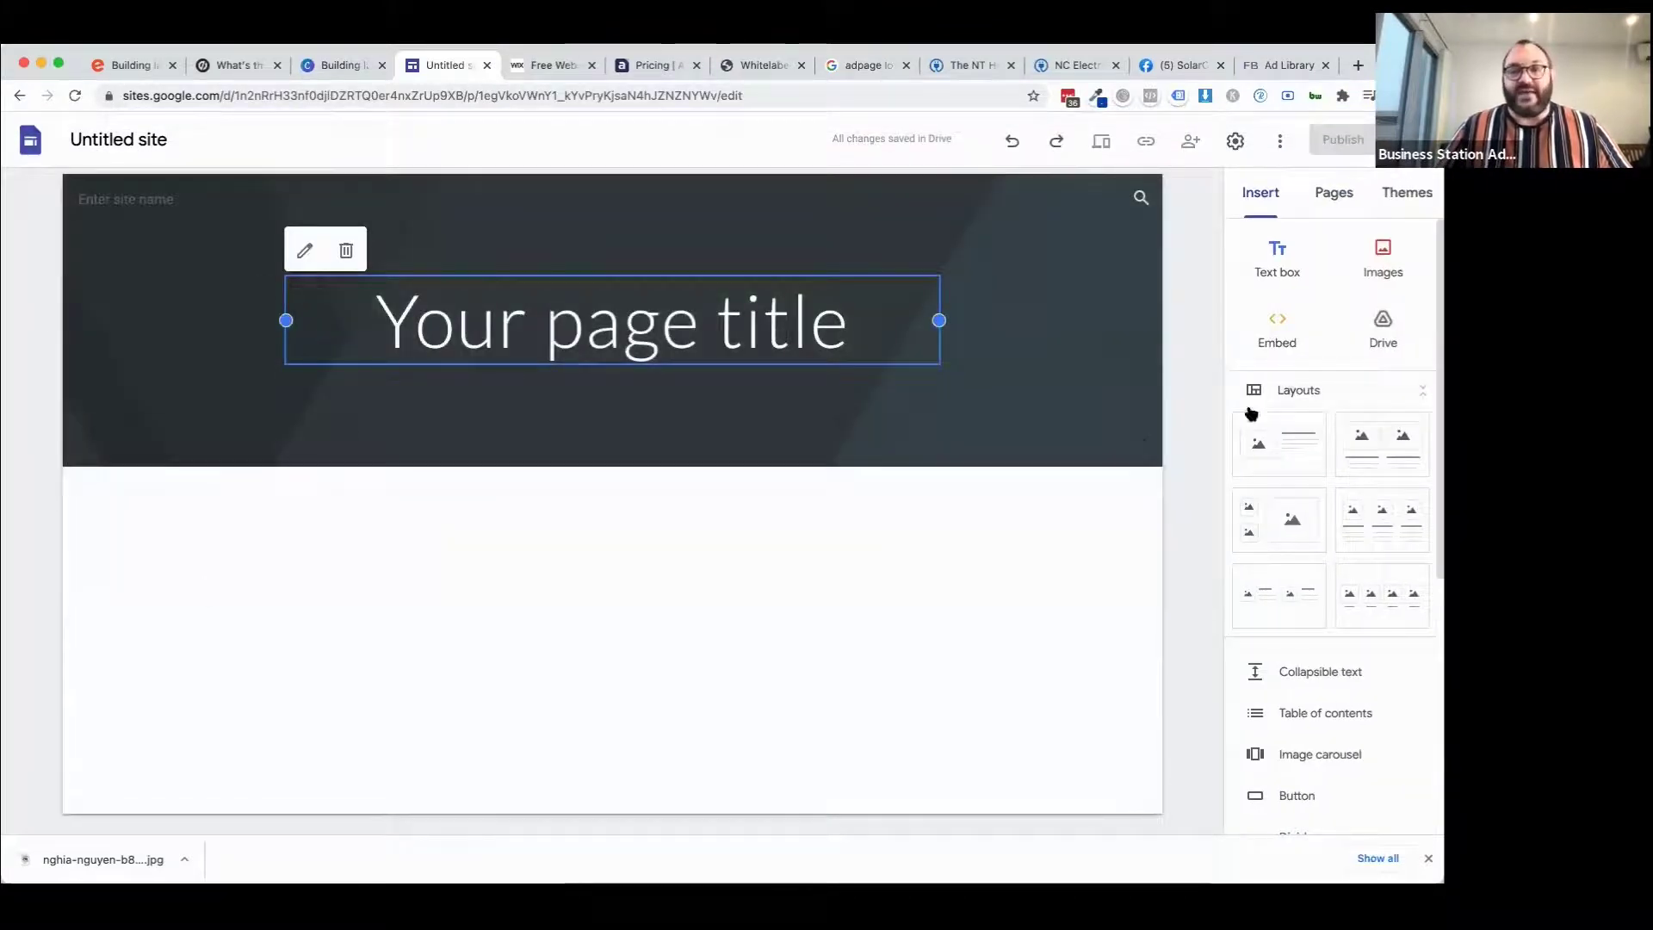
mouse_move(211, 436)
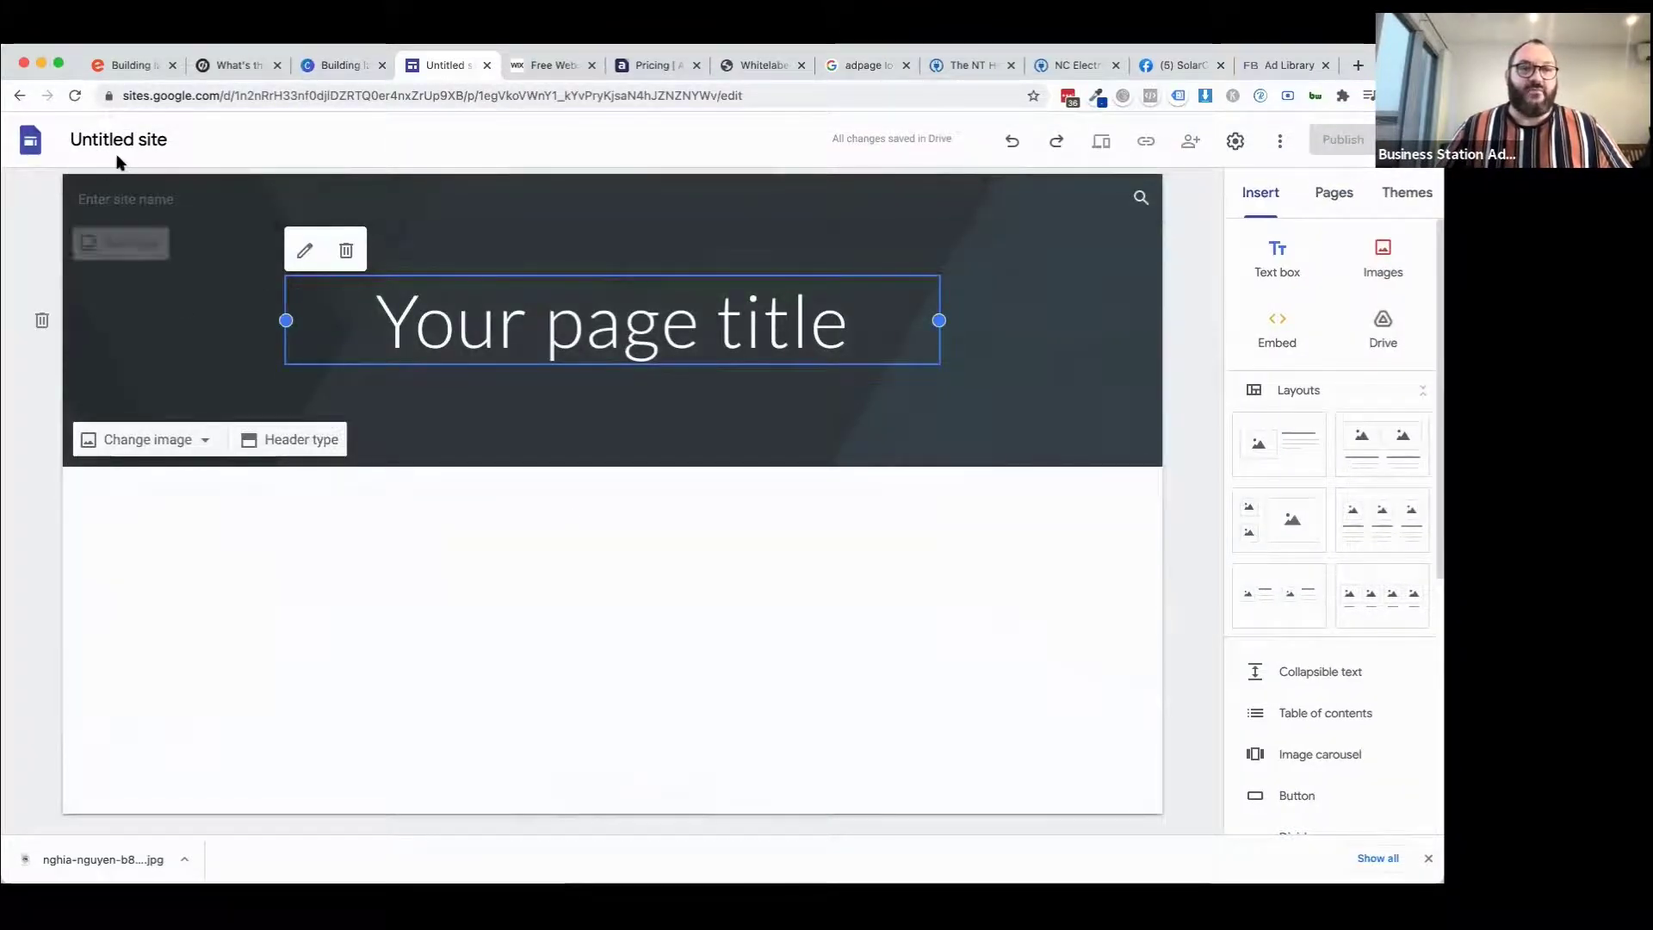
click(116, 244)
click(699, 472)
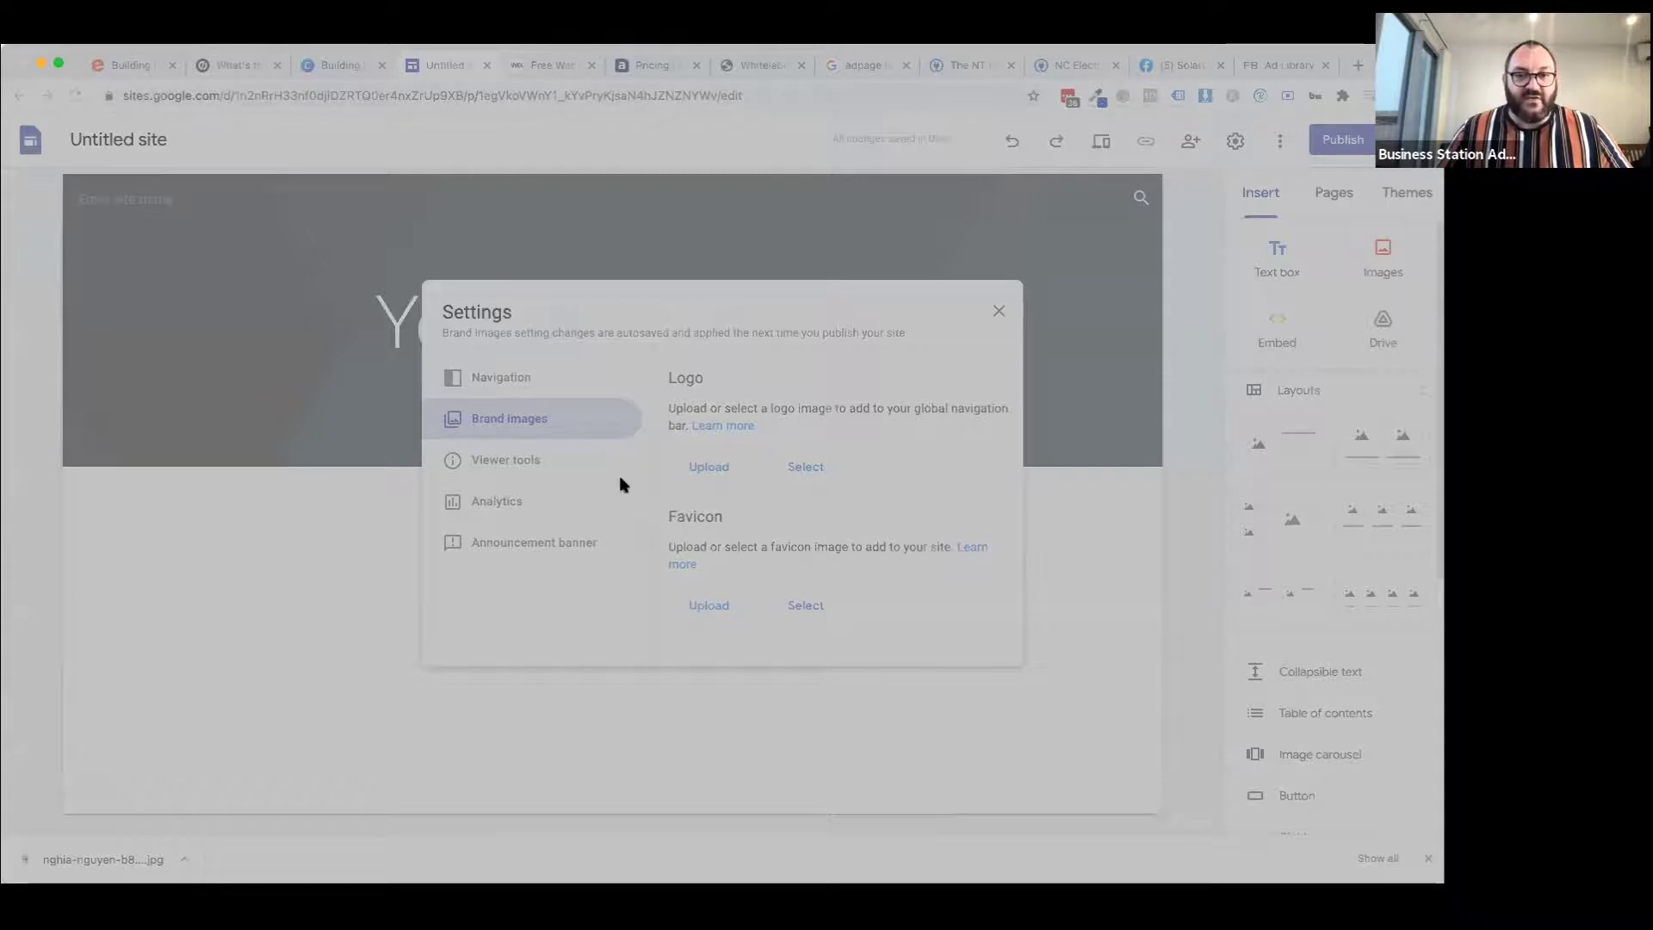
double_click(625, 488)
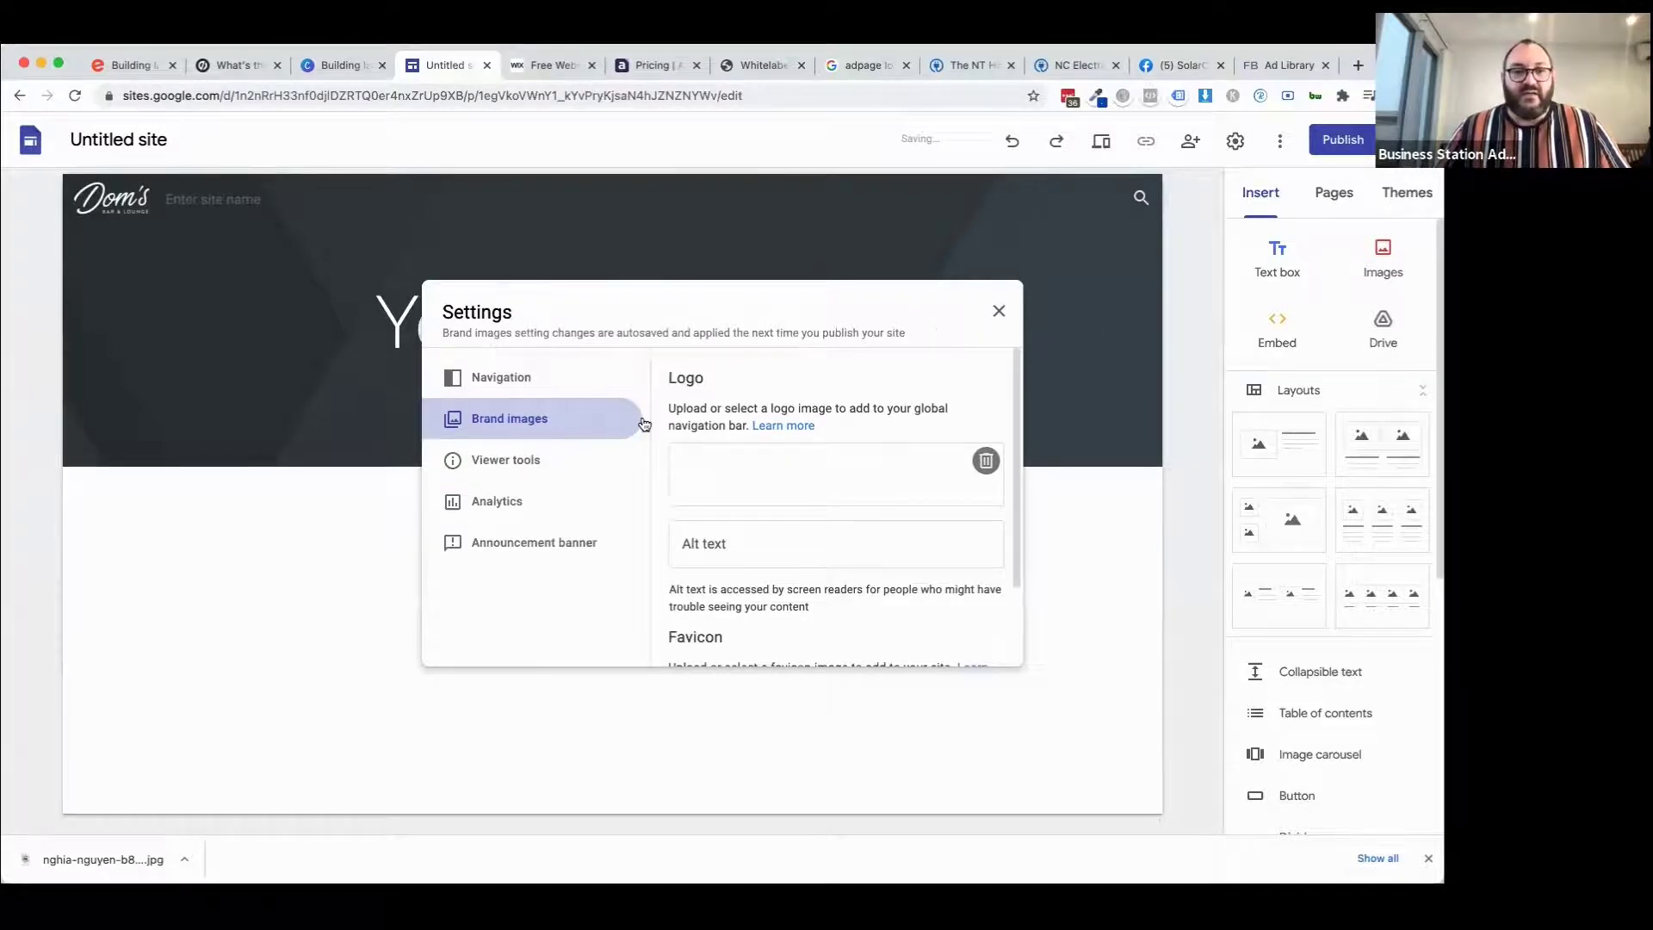
click(999, 311)
Name the site "Dom's 1st Birthday".
click(210, 197)
text(Dom's)
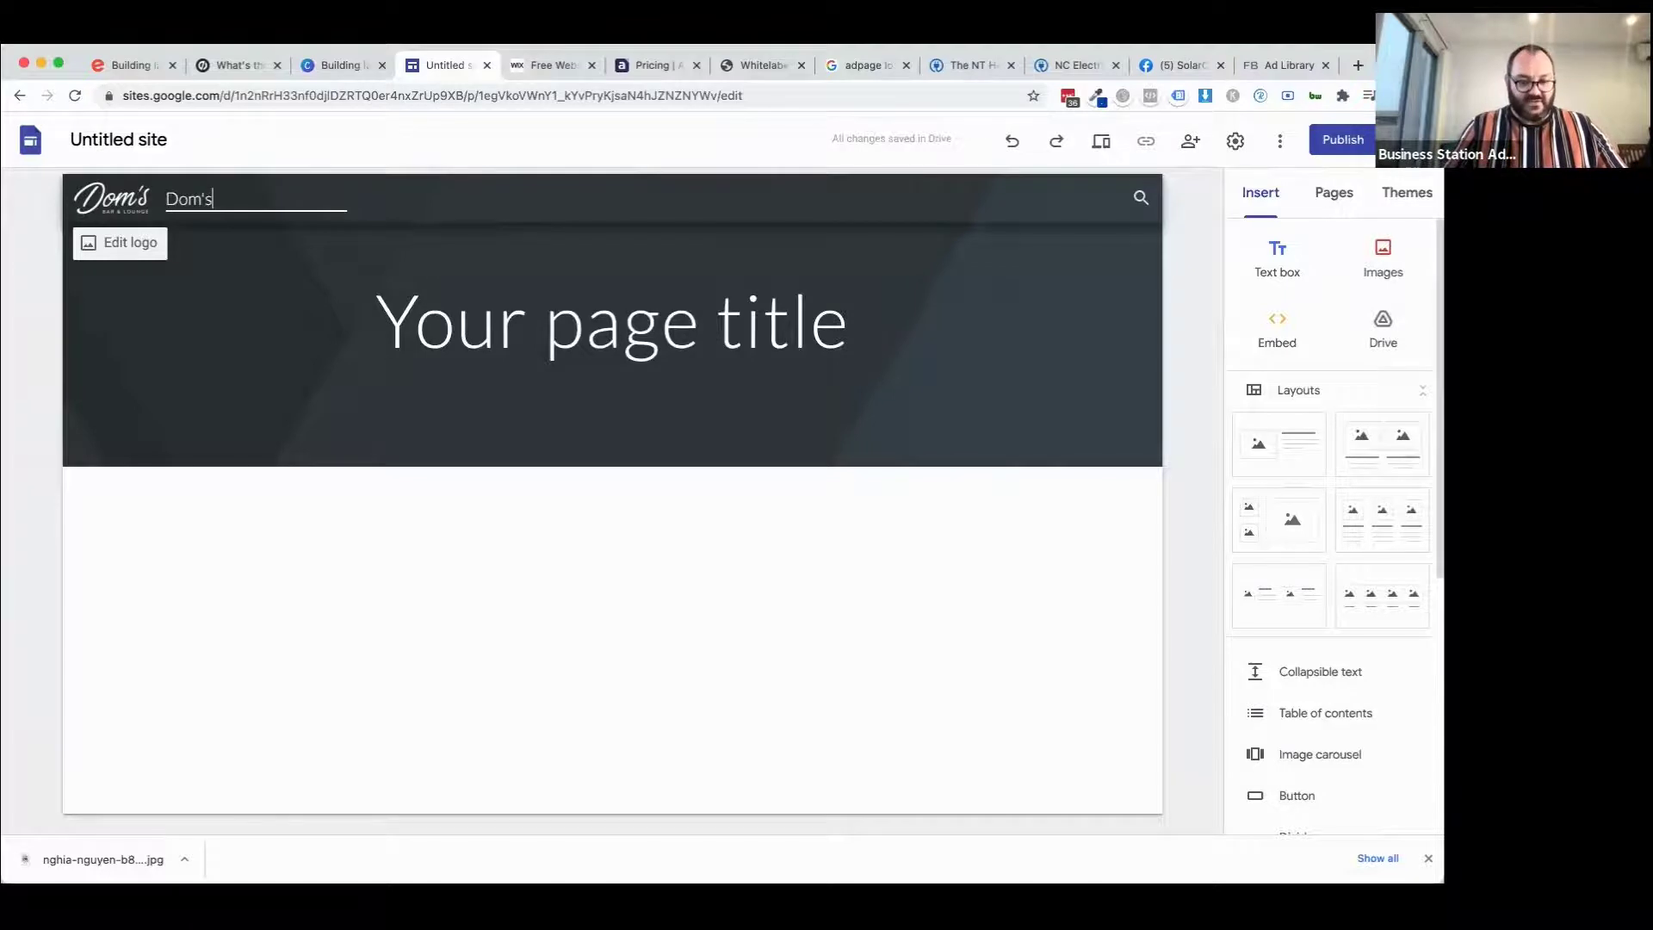
text( 1st Birthday)
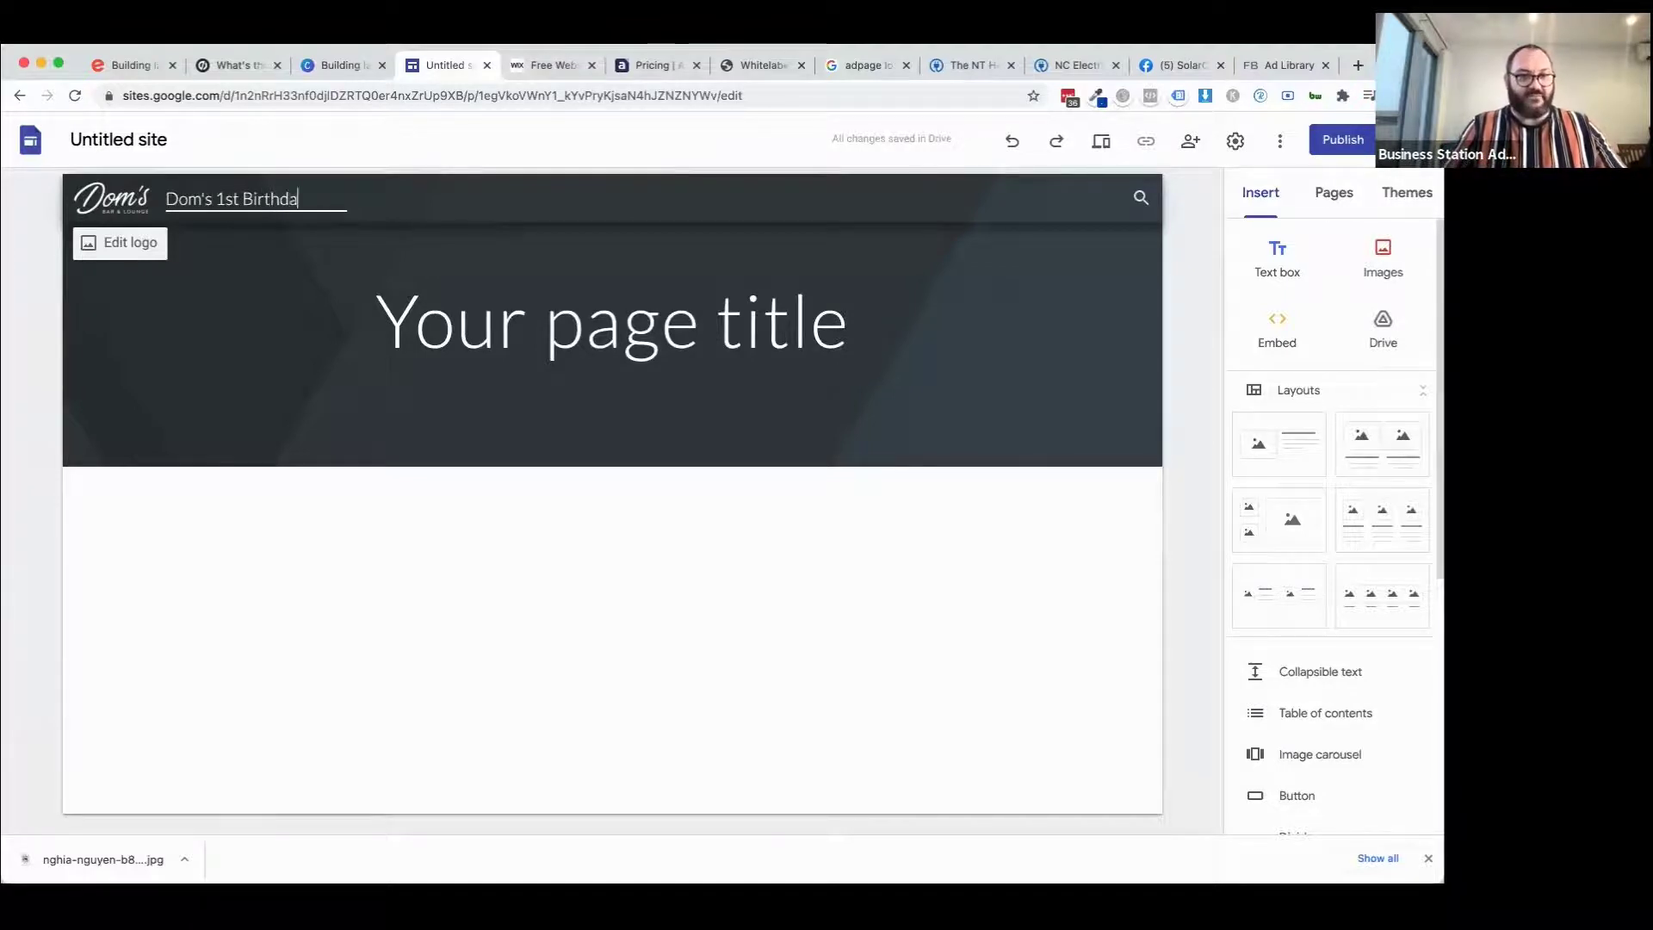
click(664, 505)
Replace the placeholder page title with "We're #1 Year Old & You're Invited!".
click(579, 329)
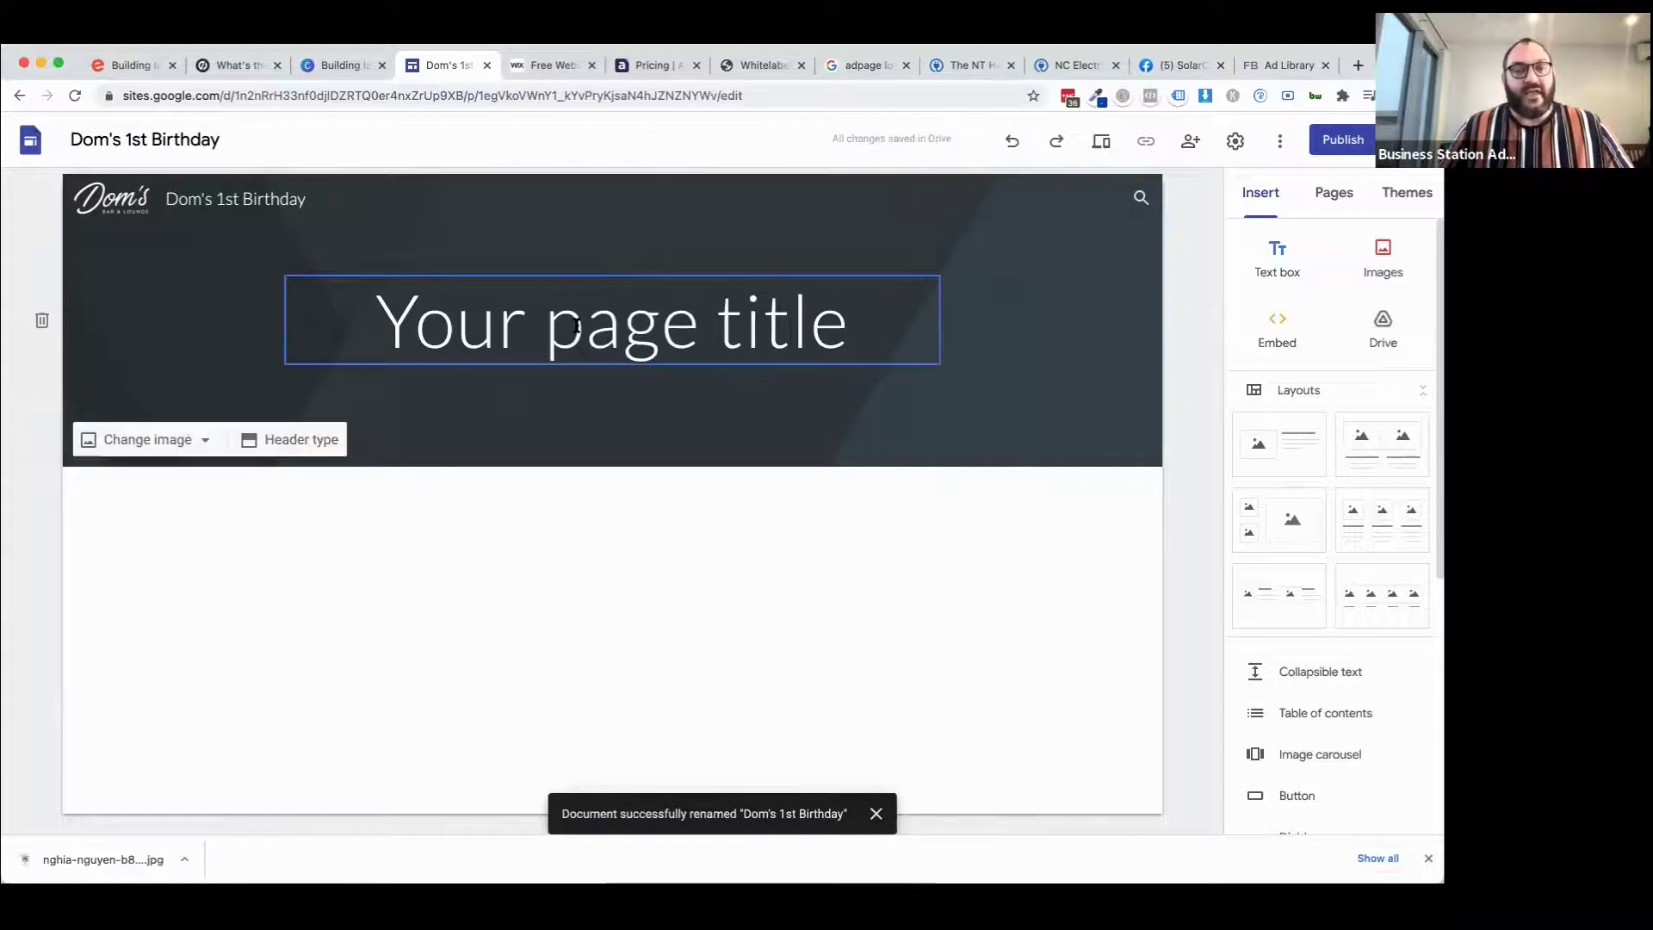
triple_click(580, 329)
text(Cele)
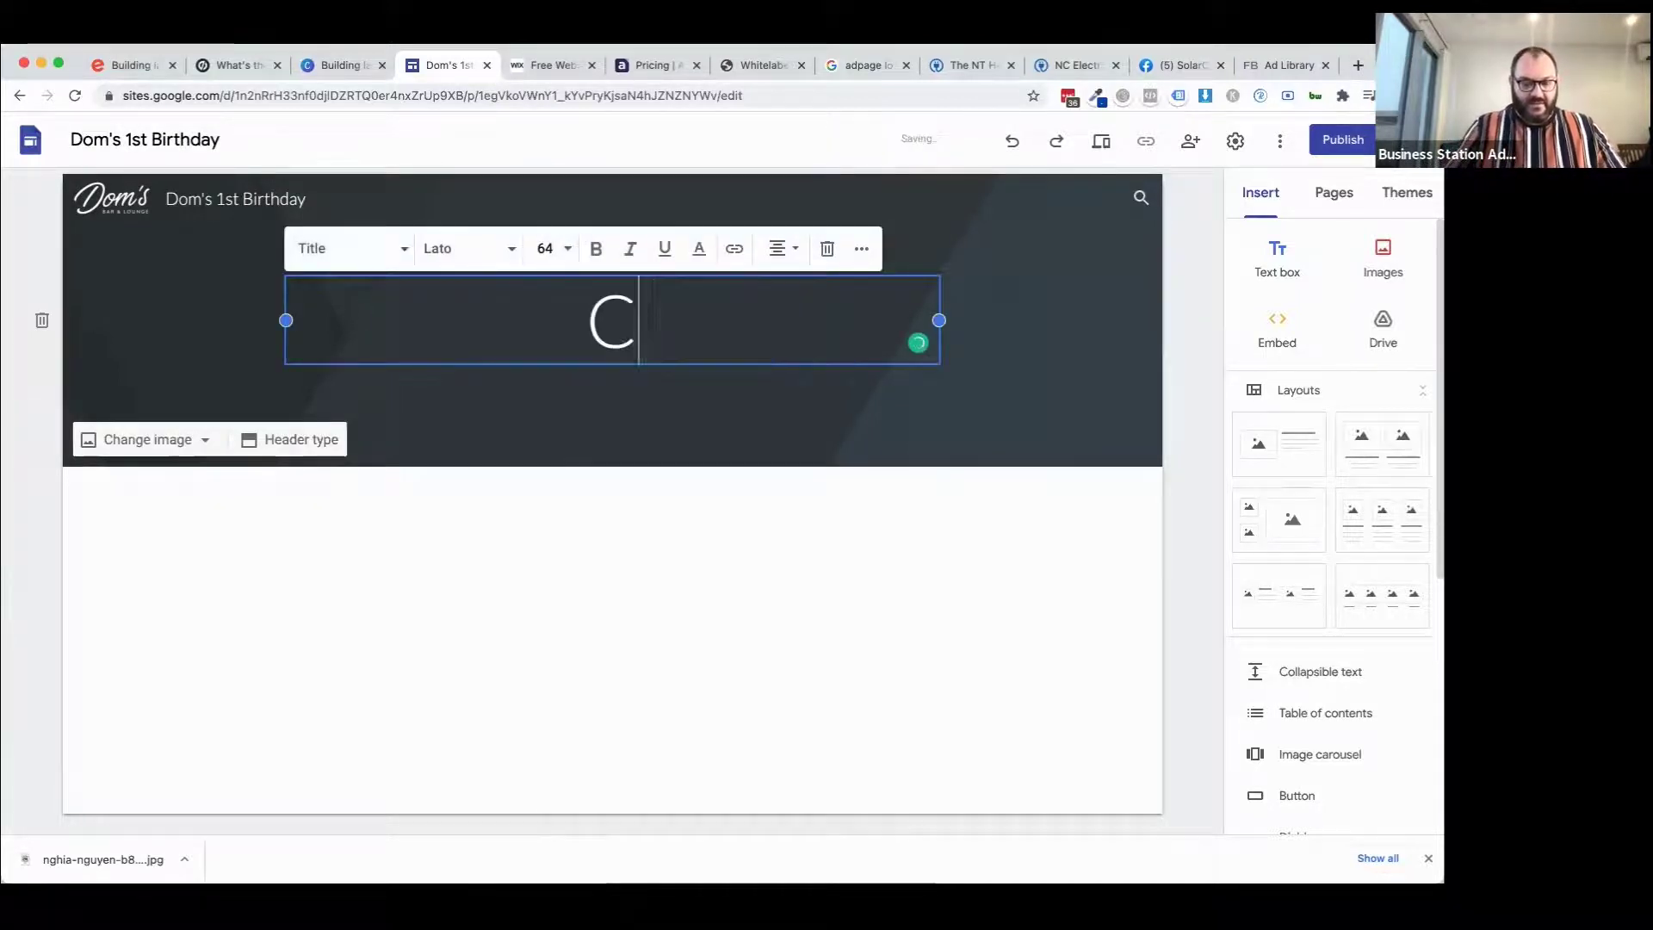
key(BackSpace)
text(We're )
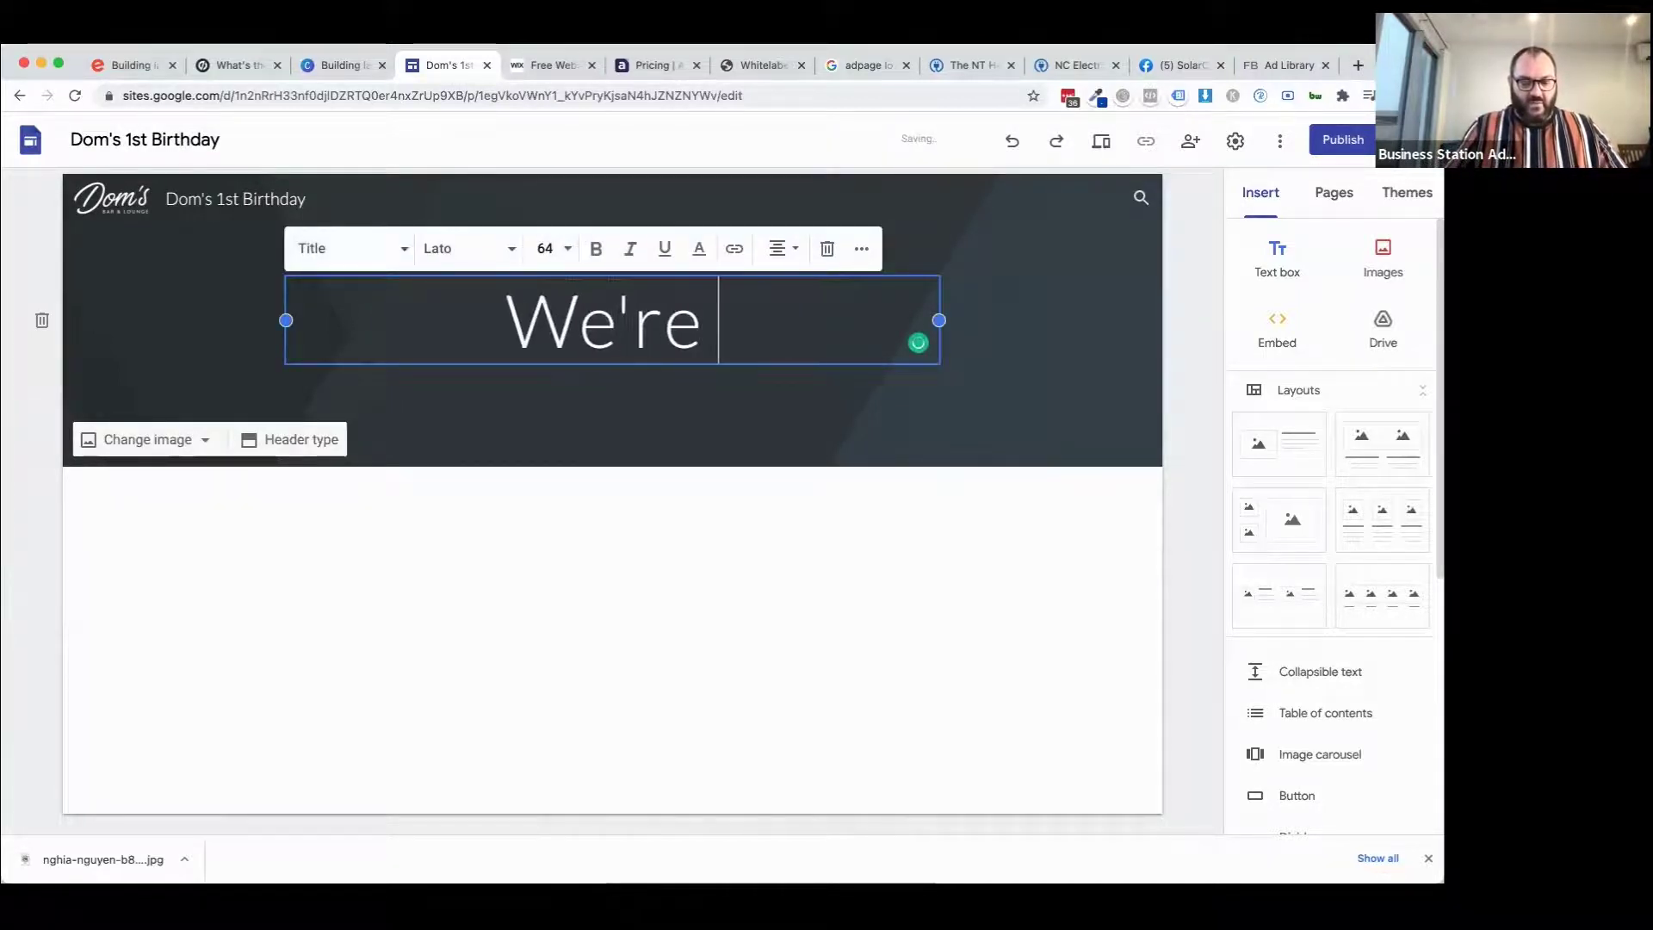
text(#1 Year Old)
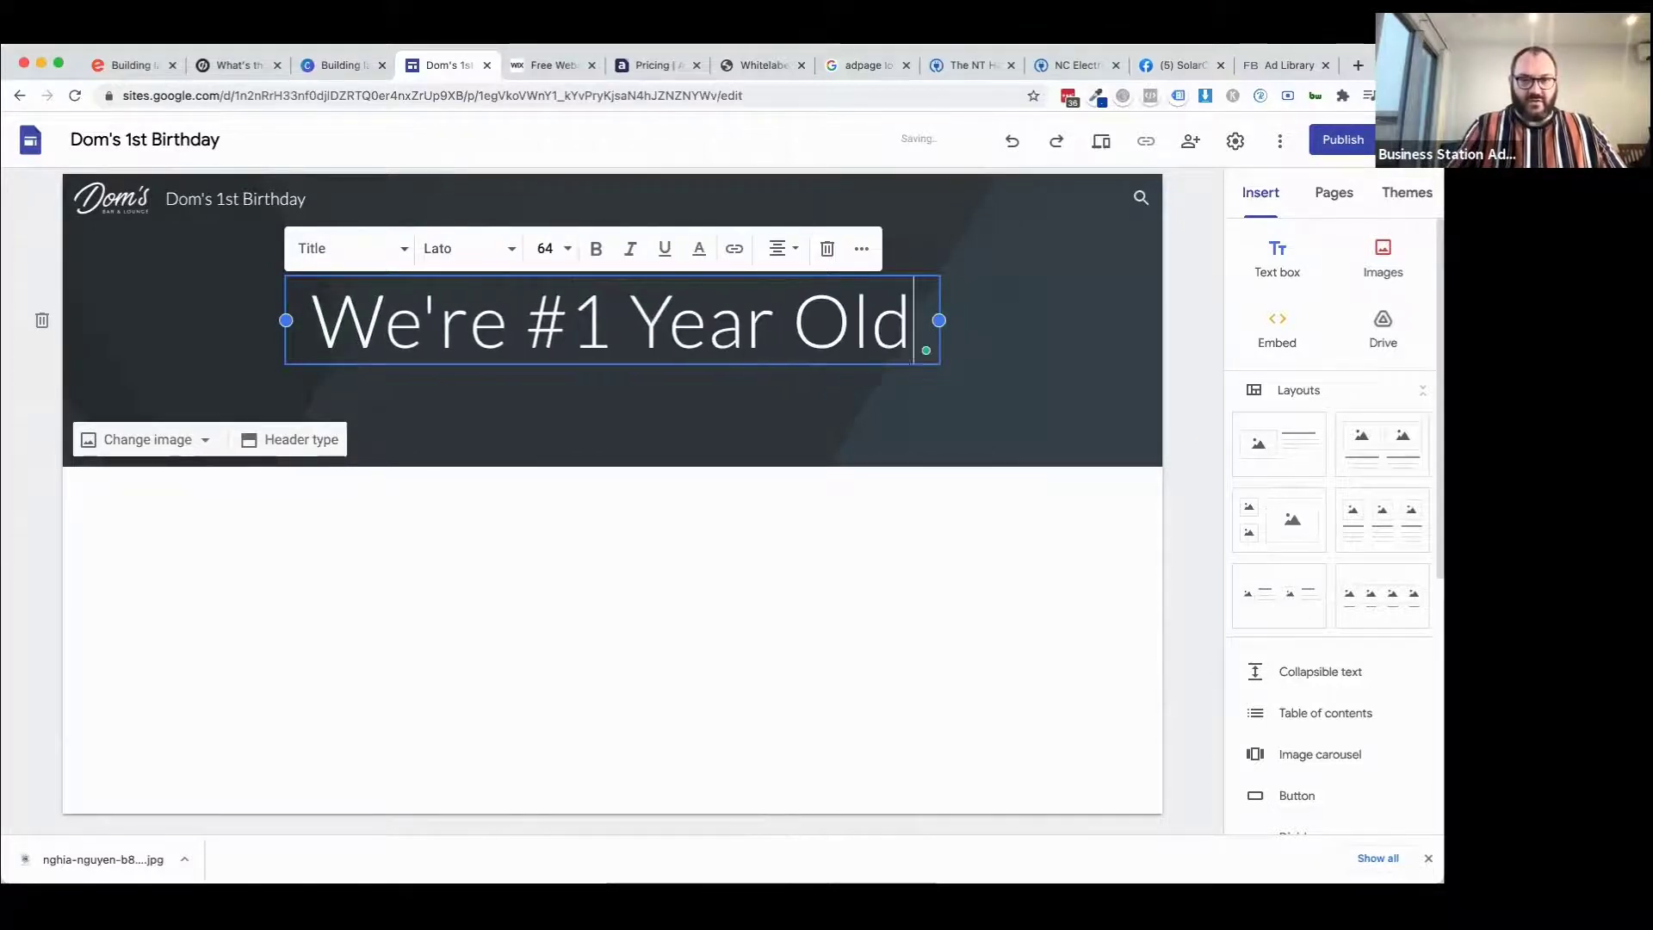
text( & You're )
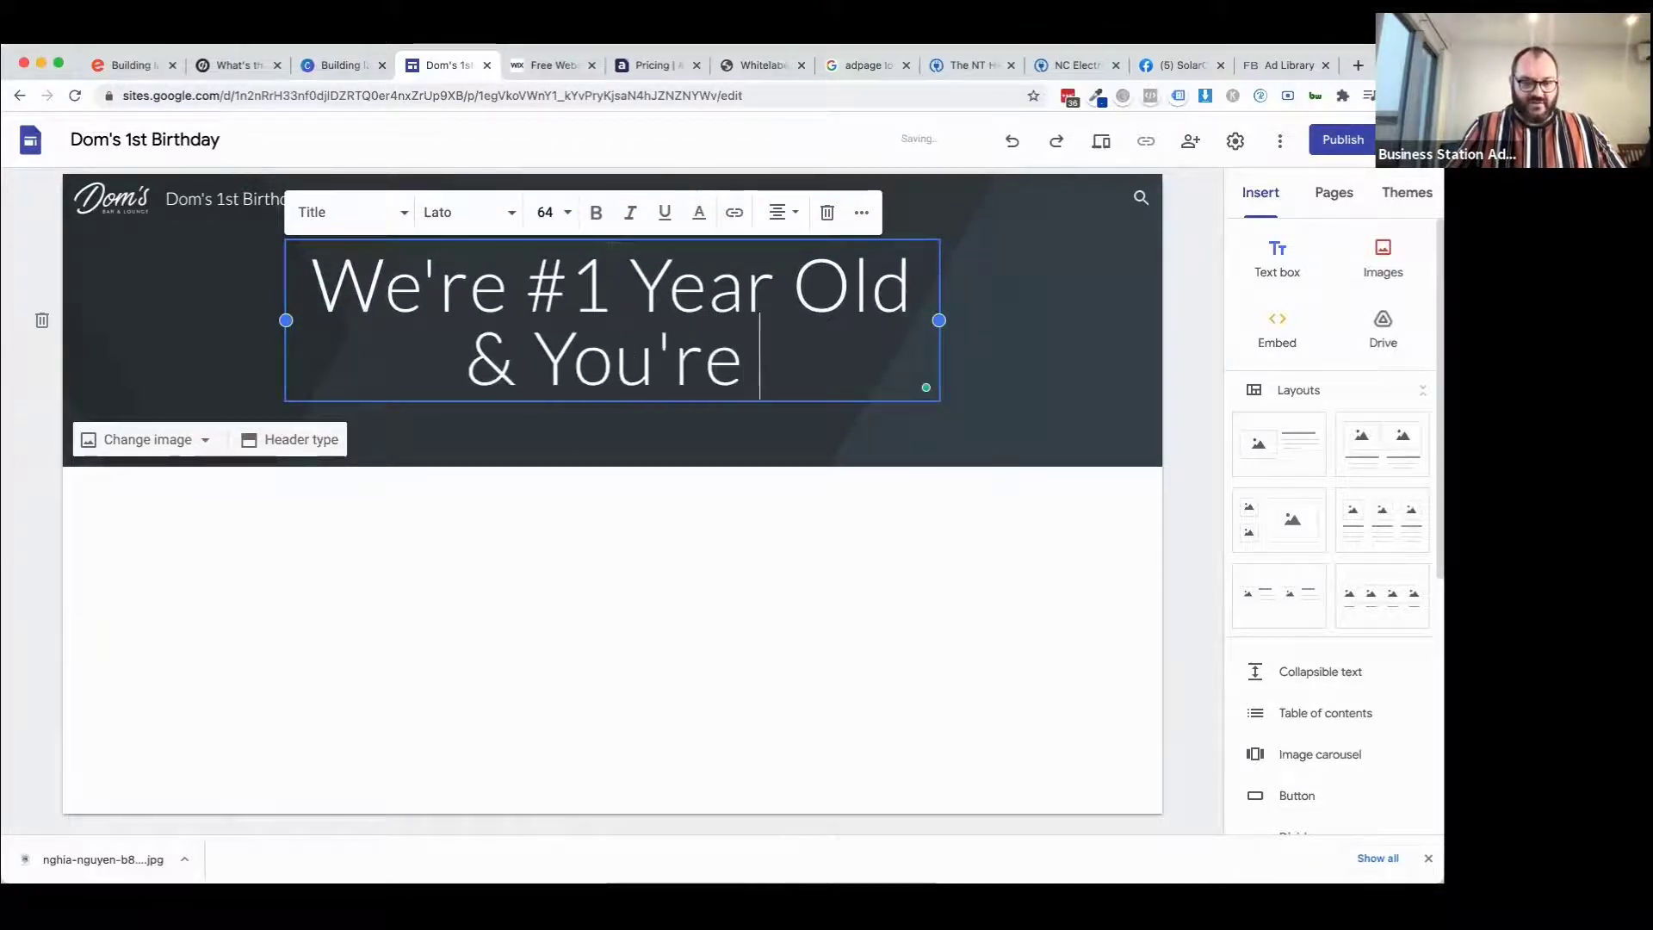
text(Invited!)
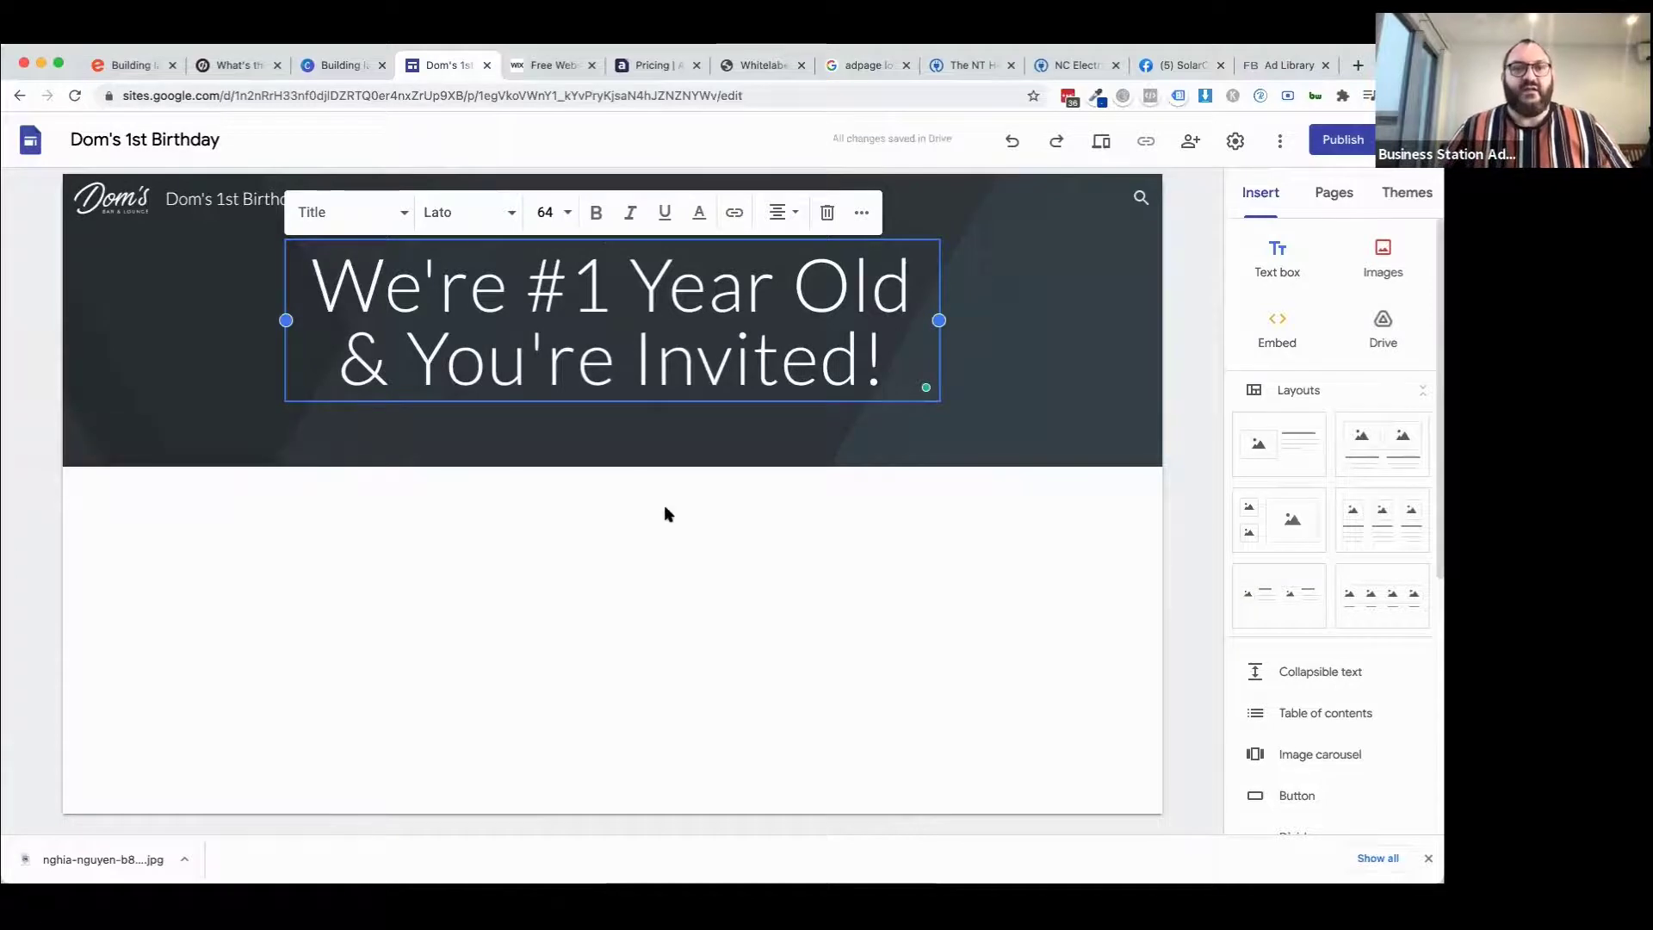
click(664, 505)
Upload the photo of the red cocktail as the header's background image.
mouse_move(136, 383)
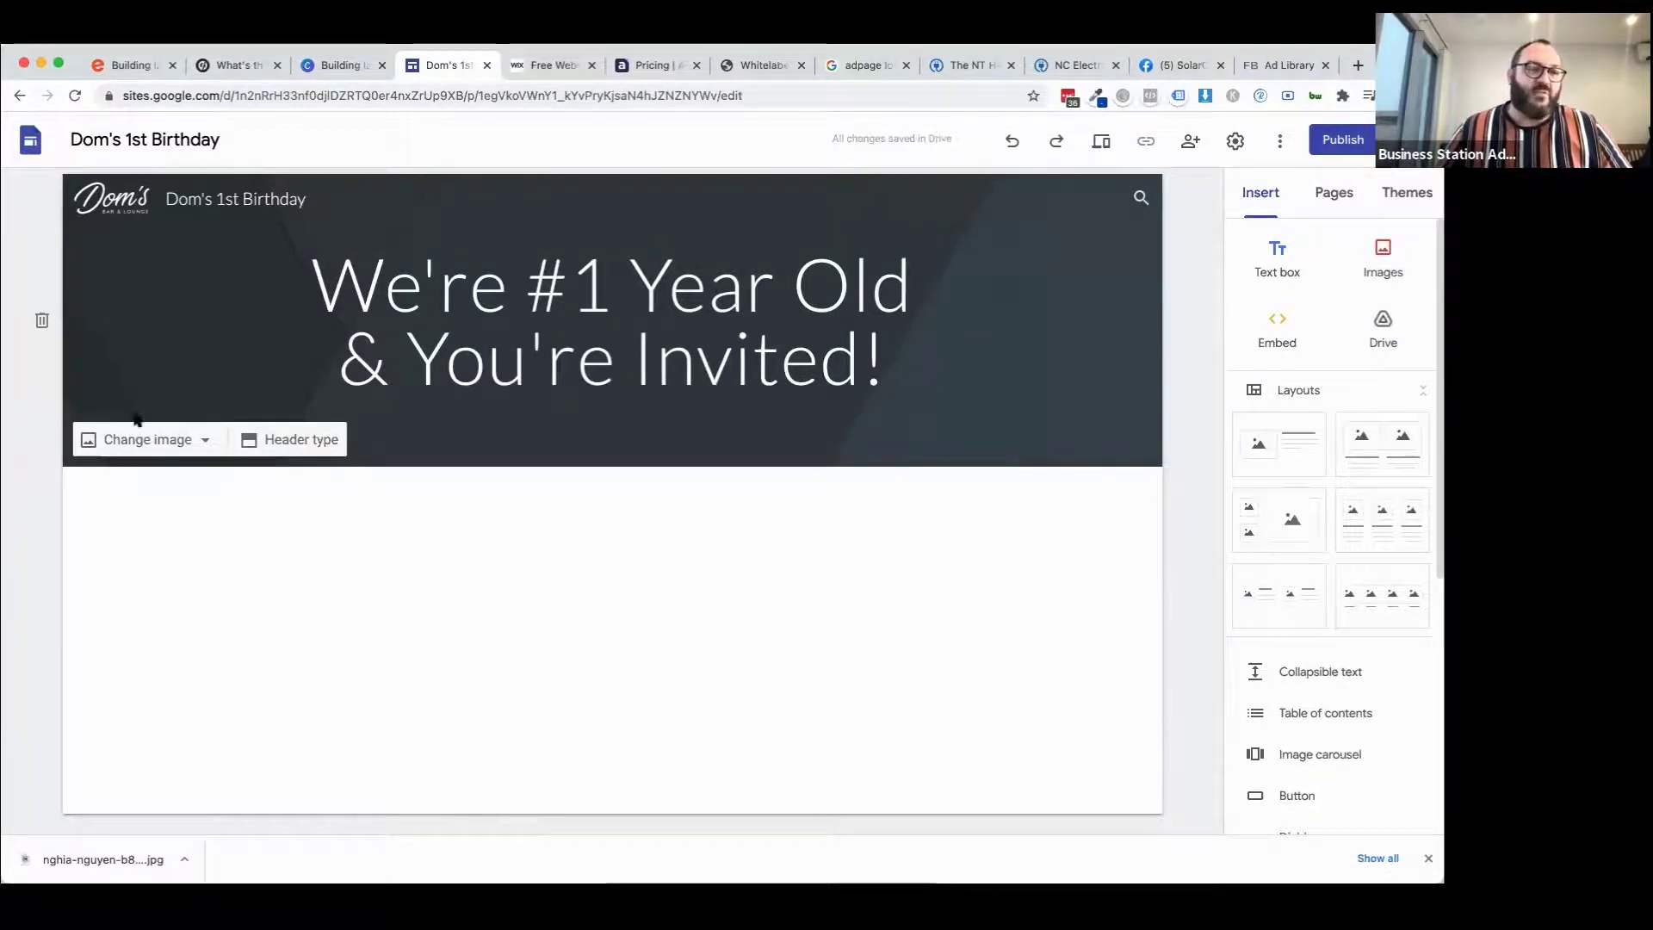
click(181, 442)
click(129, 489)
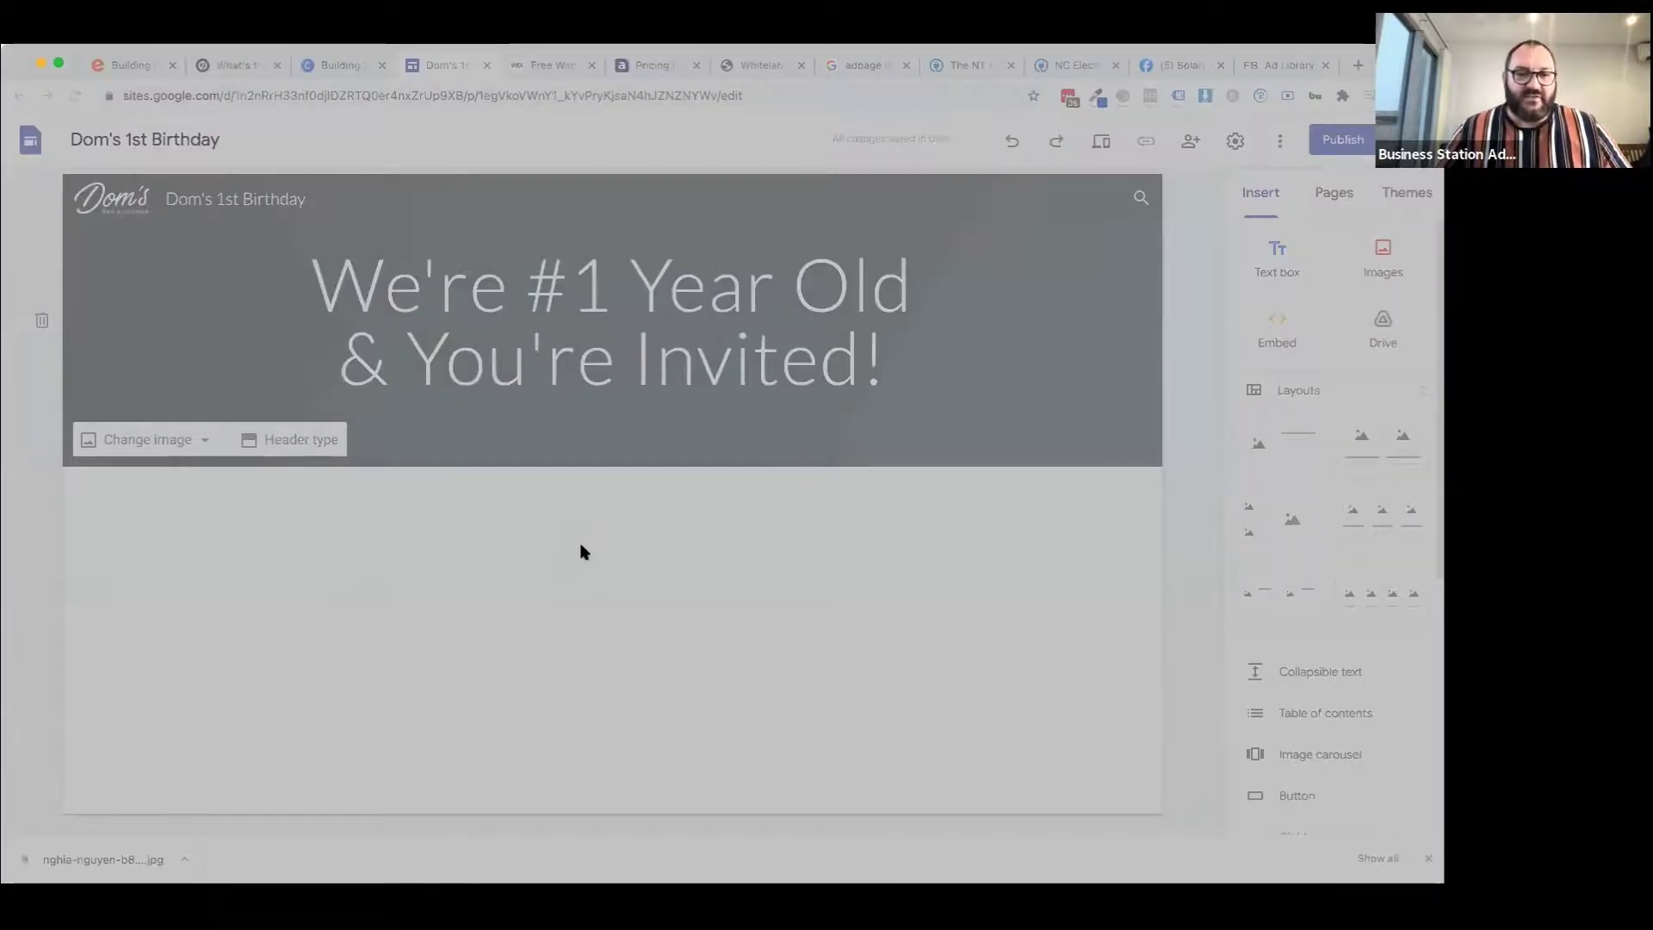
double_click(583, 551)
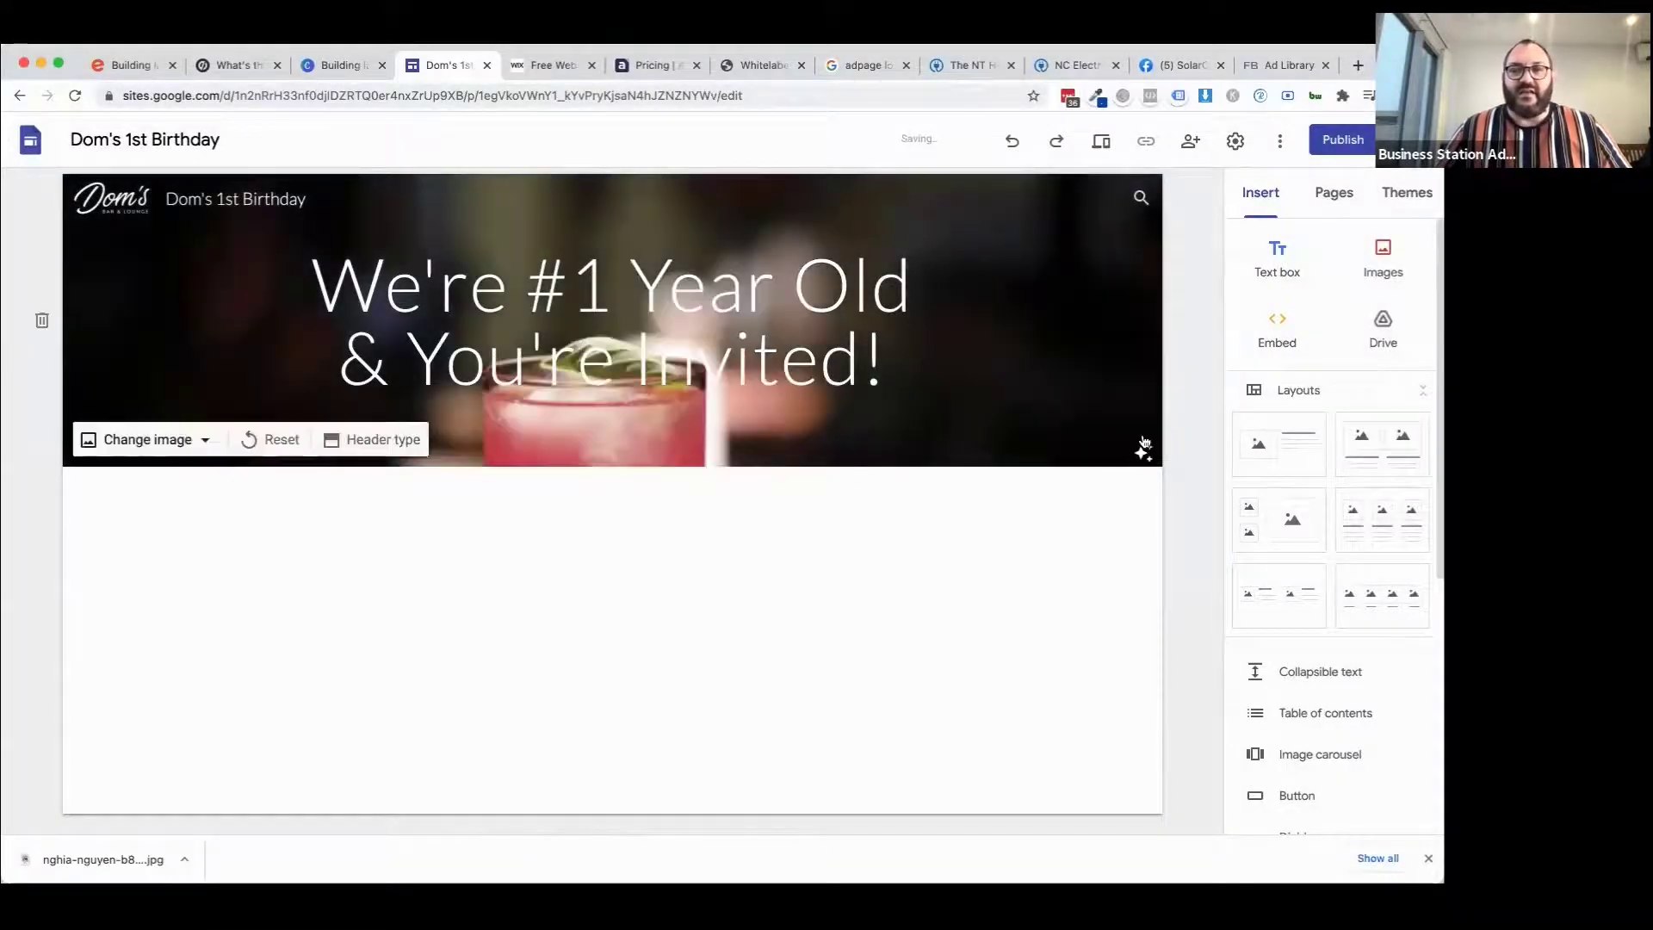
click(193, 438)
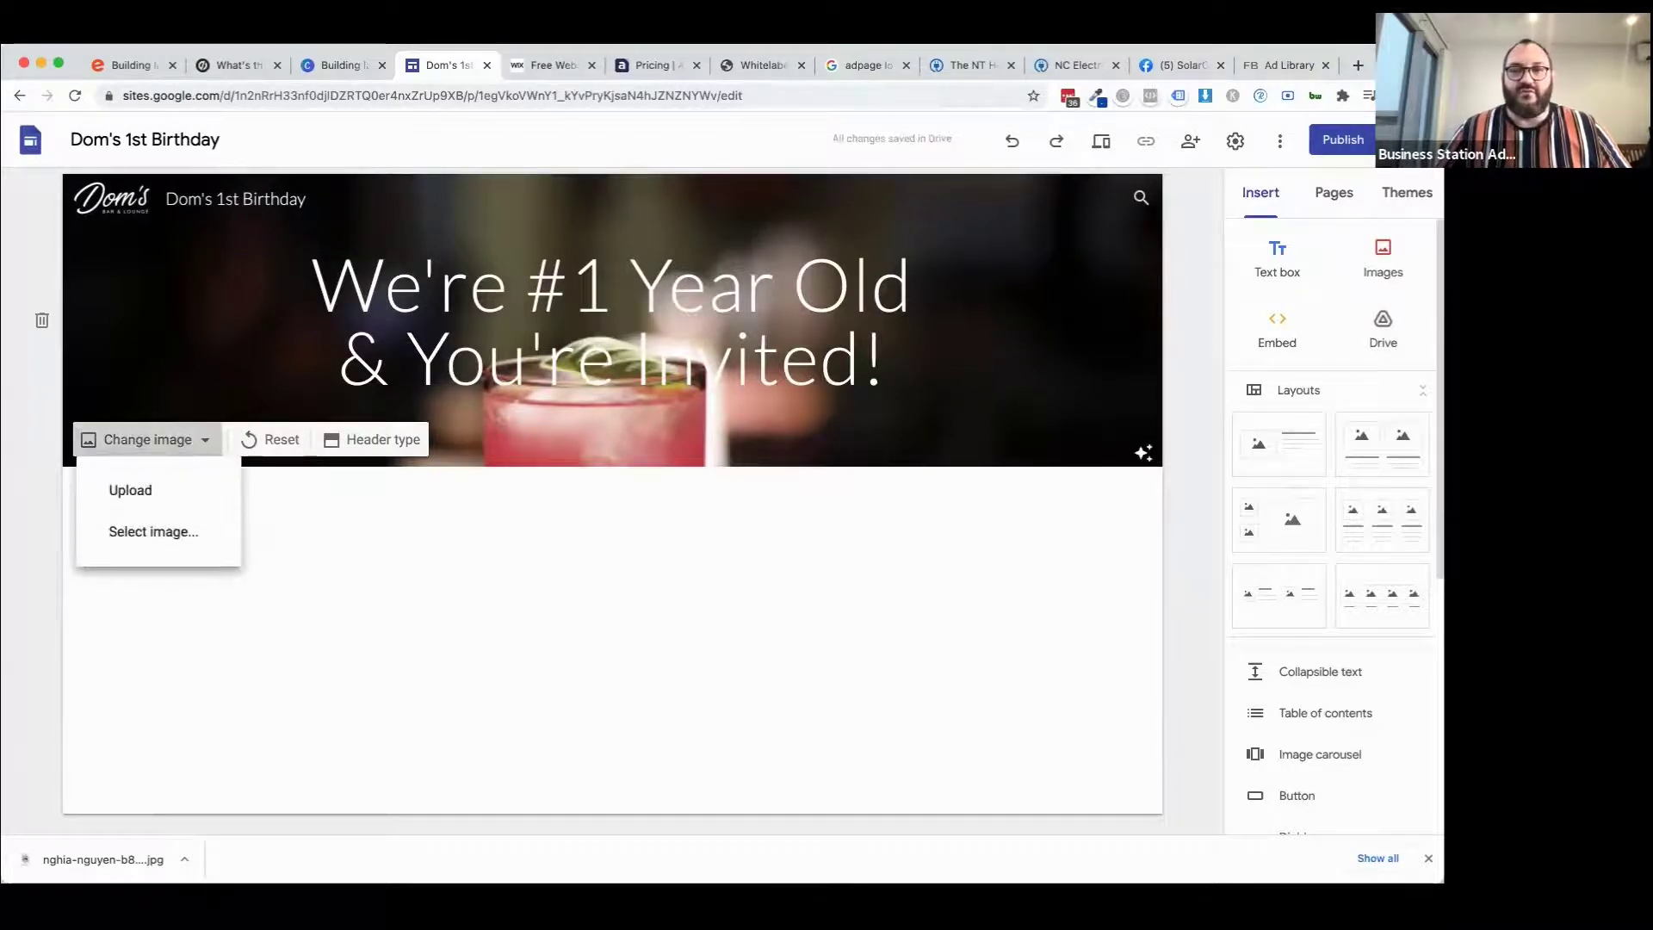
click(155, 528)
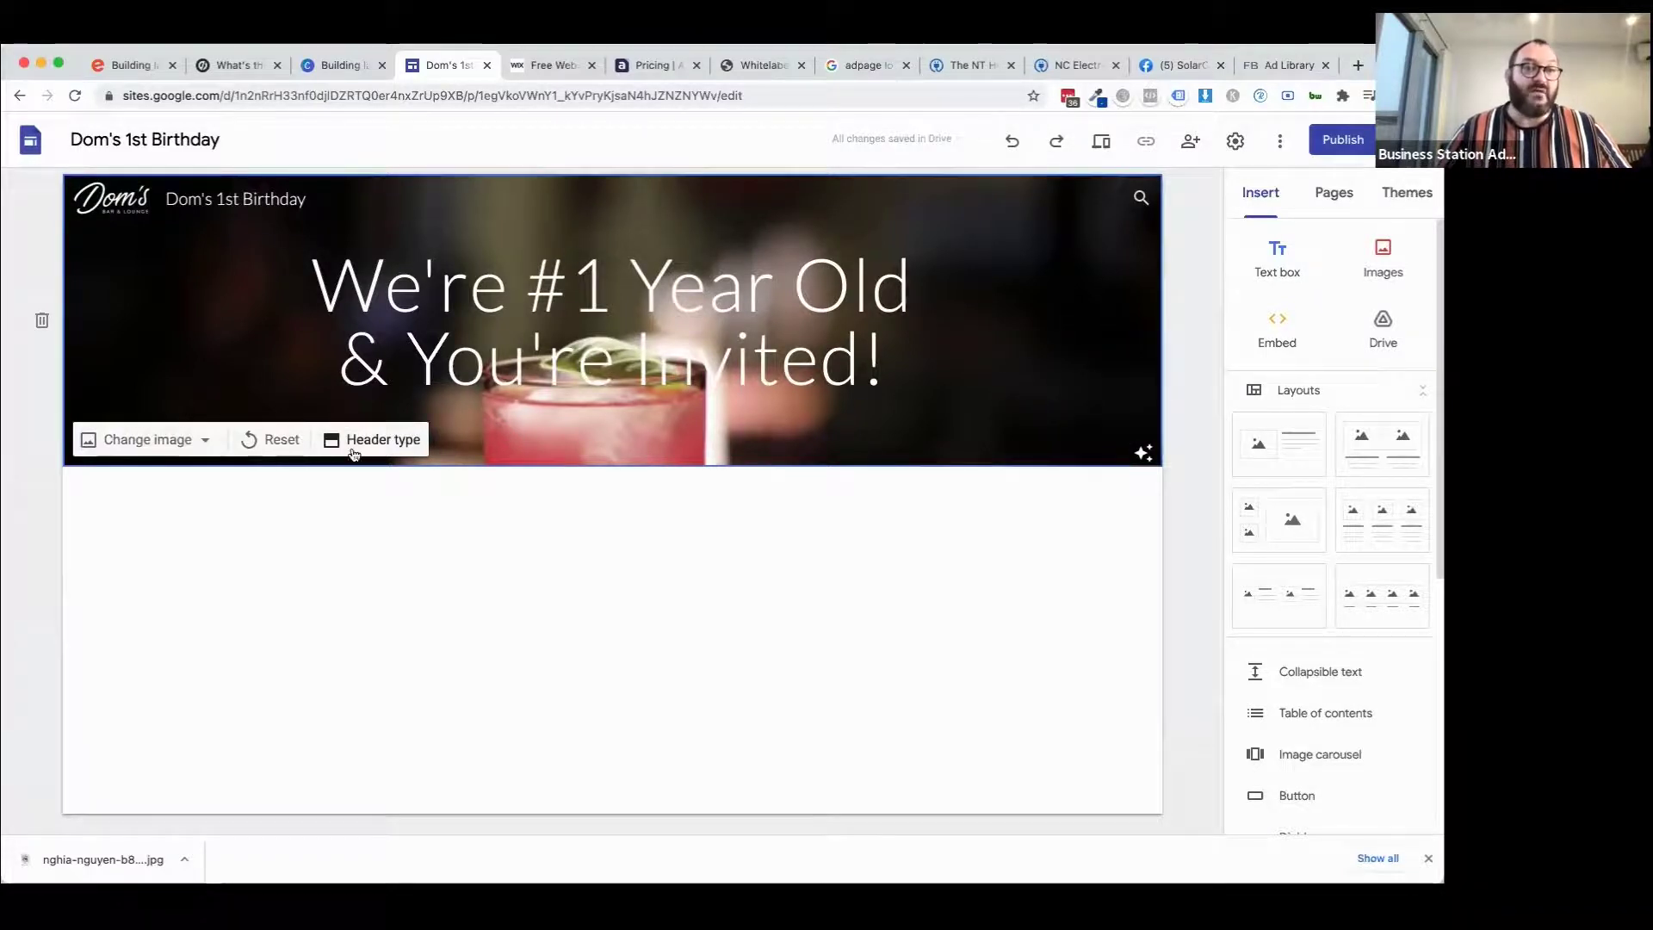
Try the Cover, Banner and Title only header types, and set the header to Large banner.
click(392, 448)
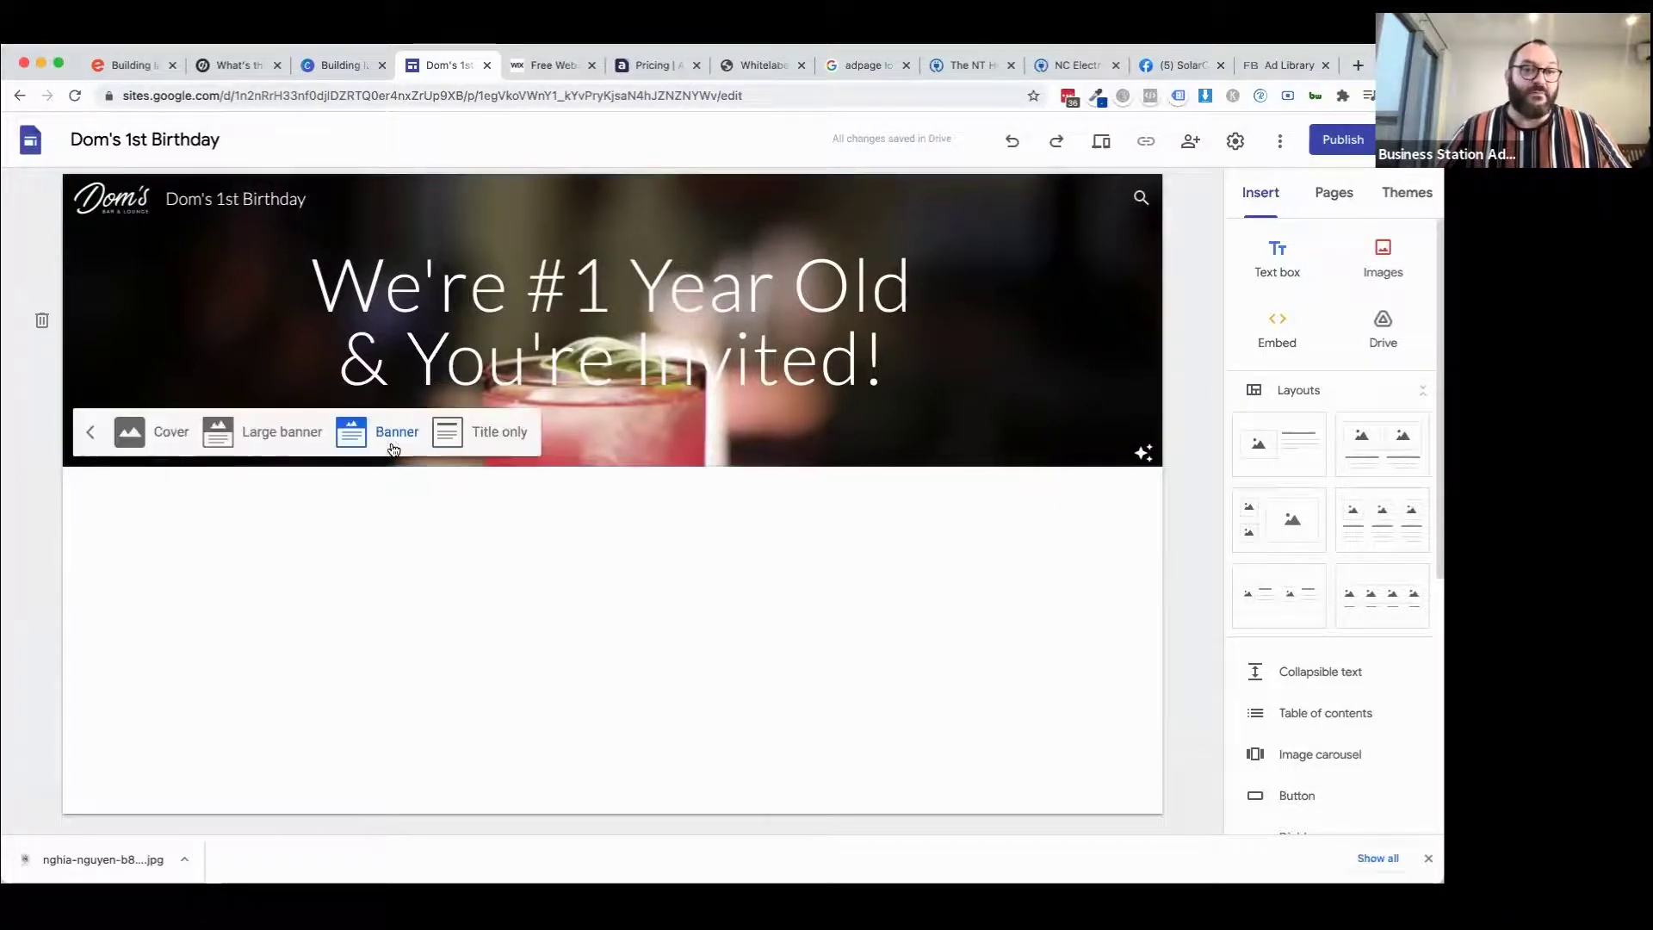
click(119, 447)
click(267, 804)
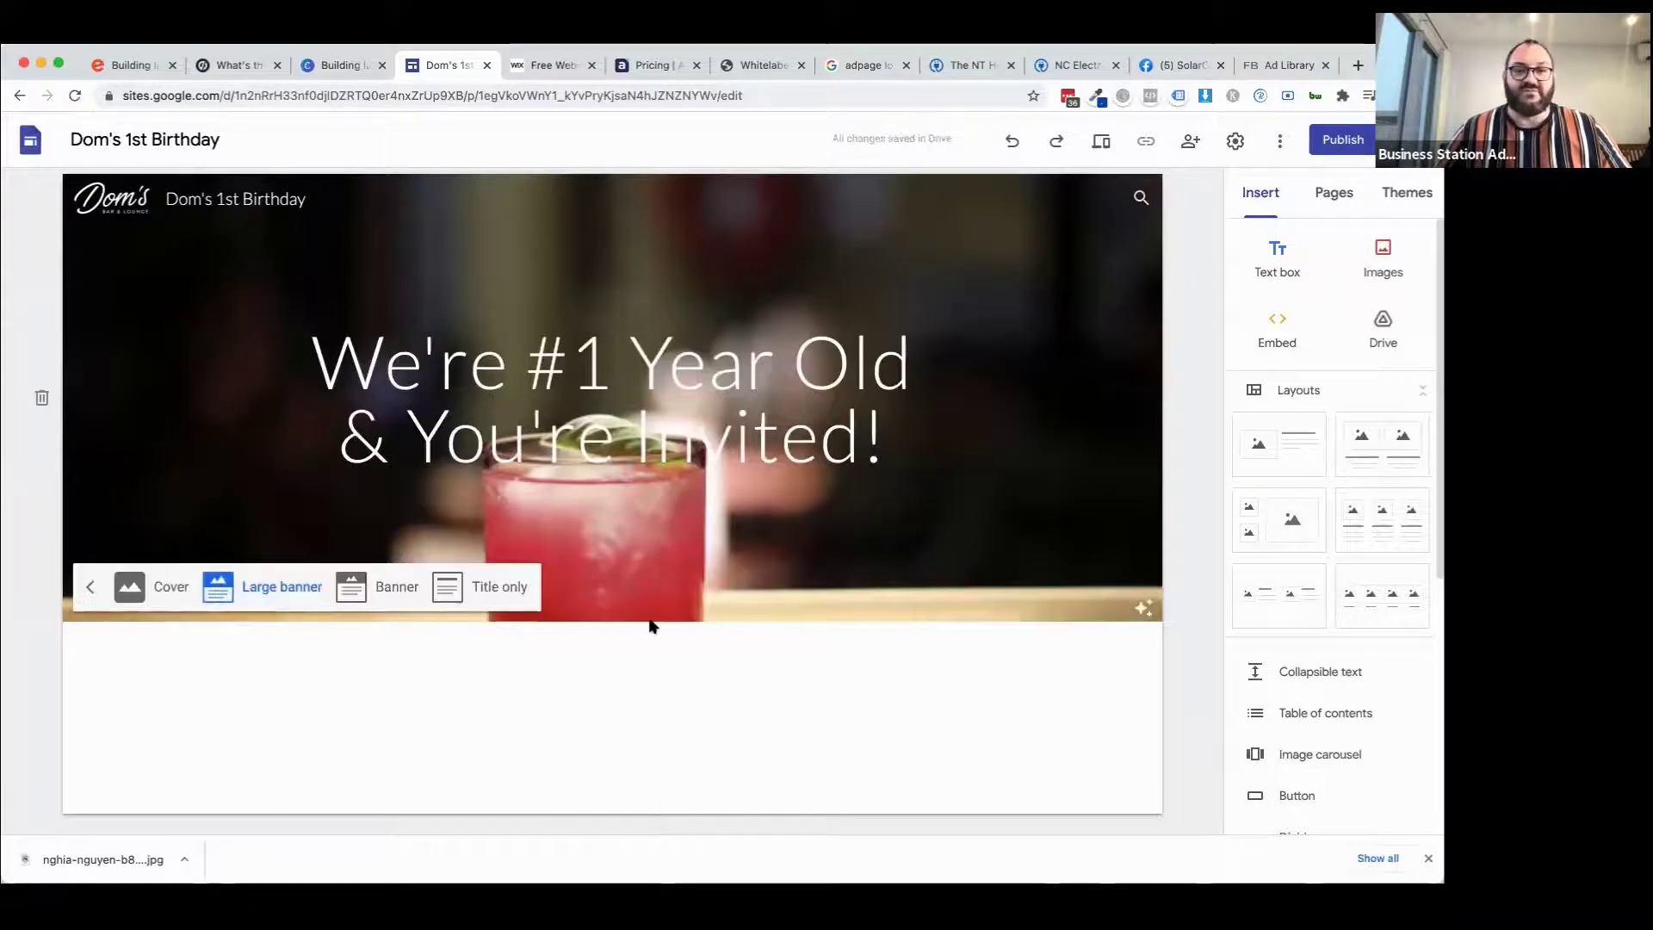
click(391, 591)
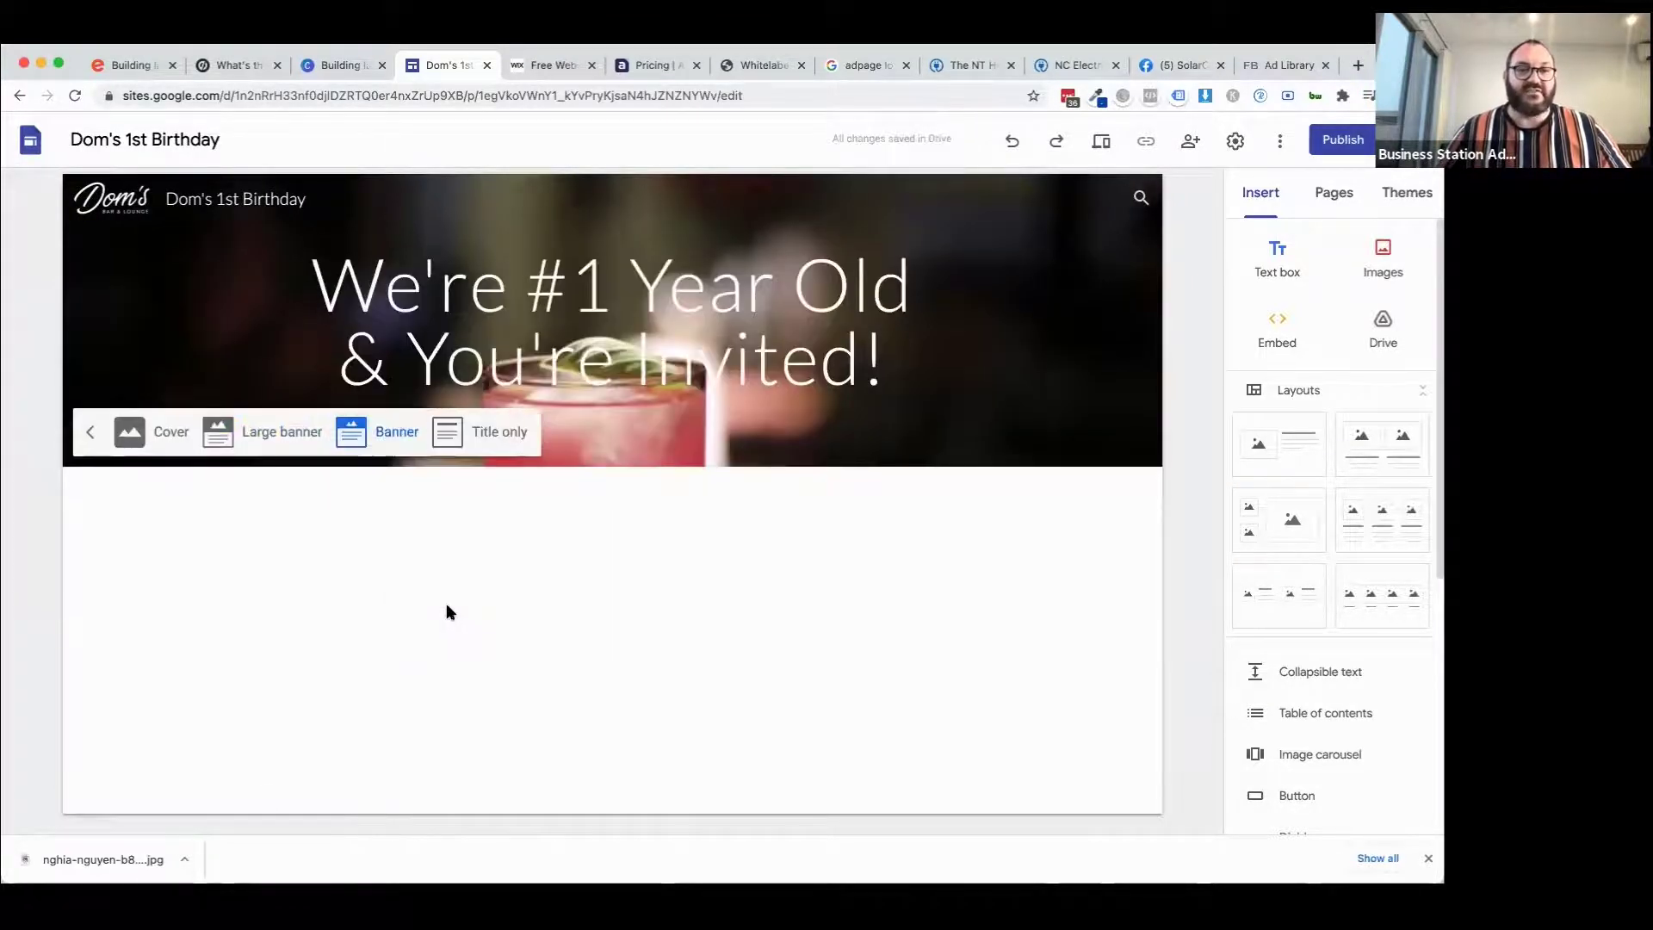
click(483, 443)
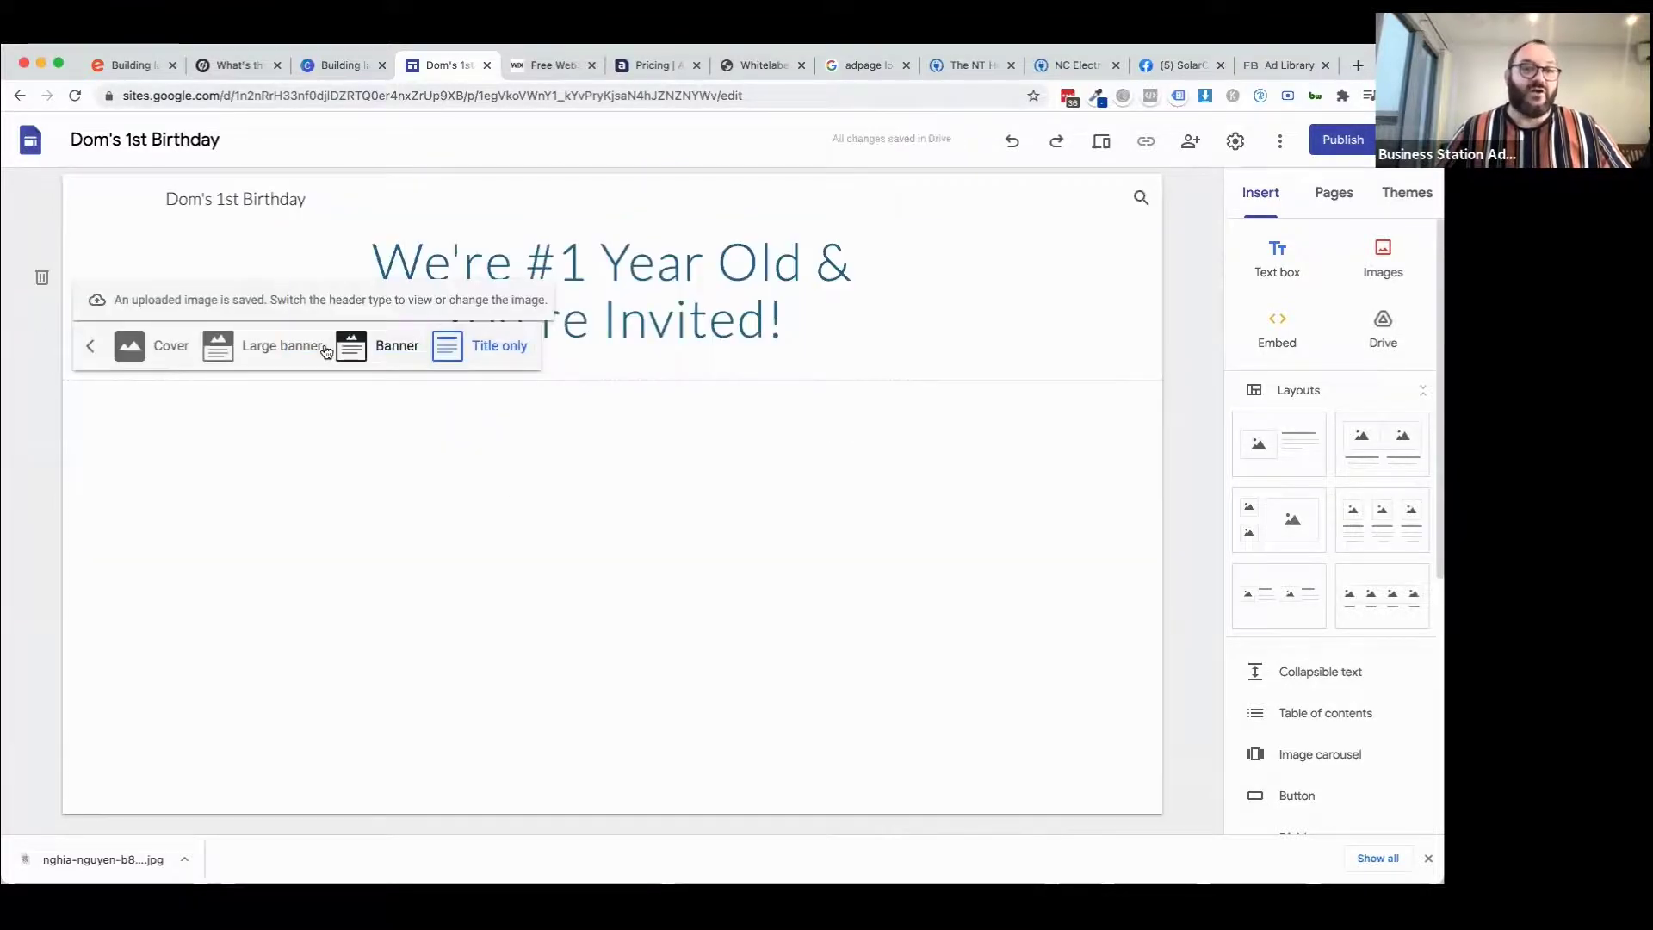
click(250, 349)
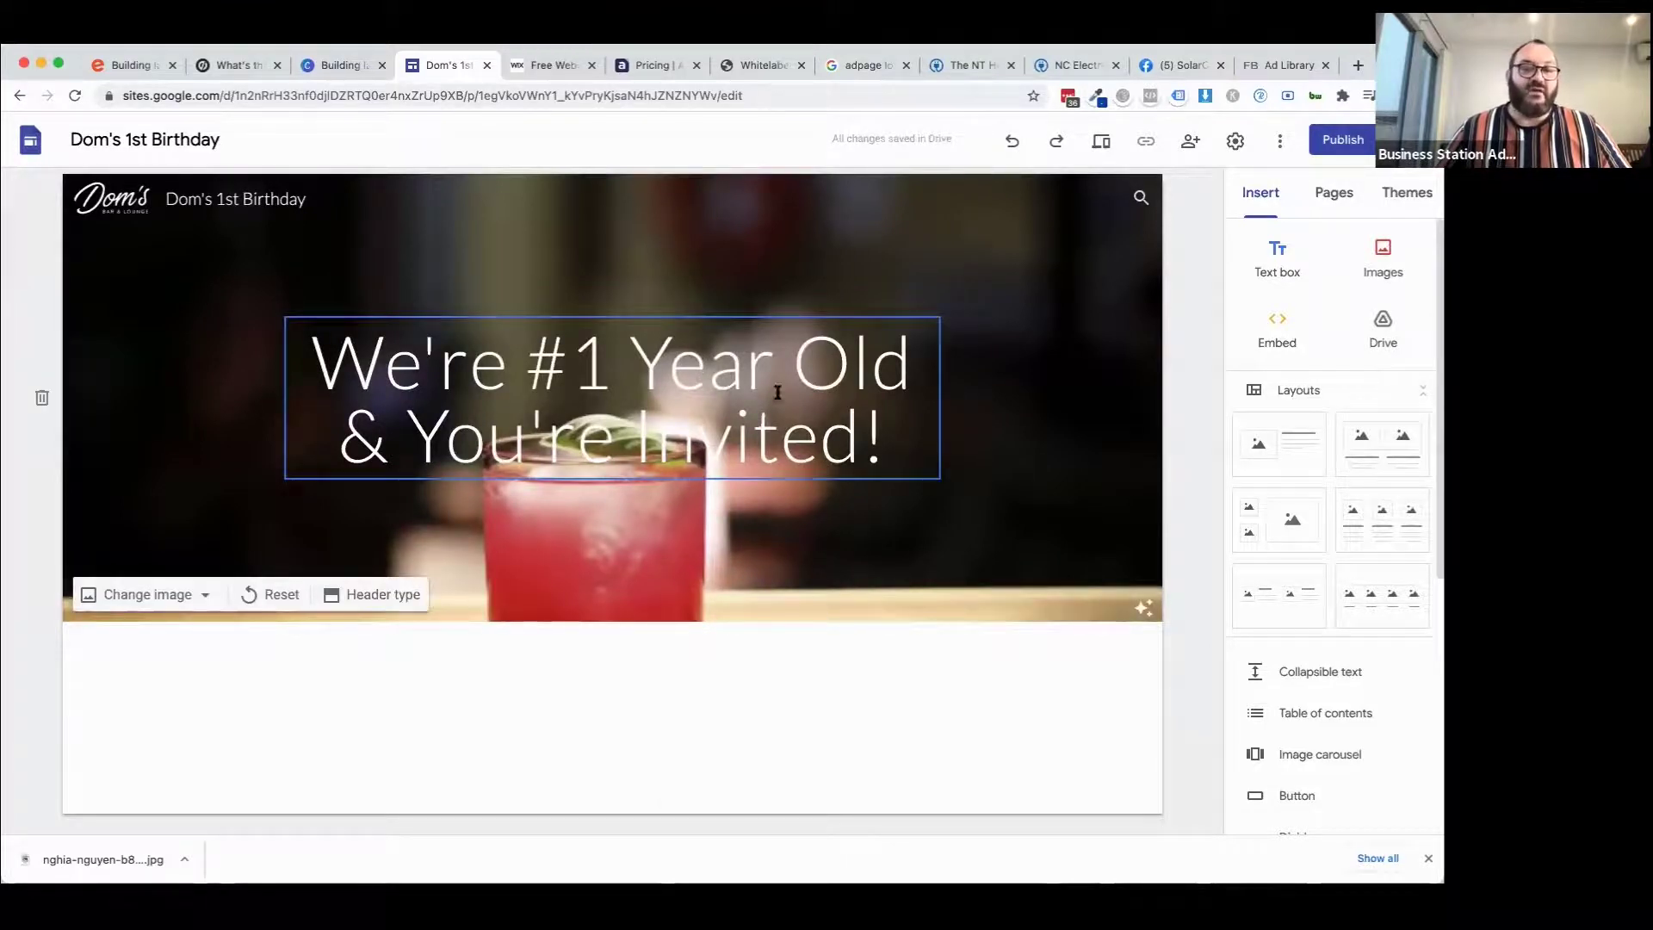
Make the header title "We're #1 Year Old & You're Invited!" bold.
triple_click(427, 362)
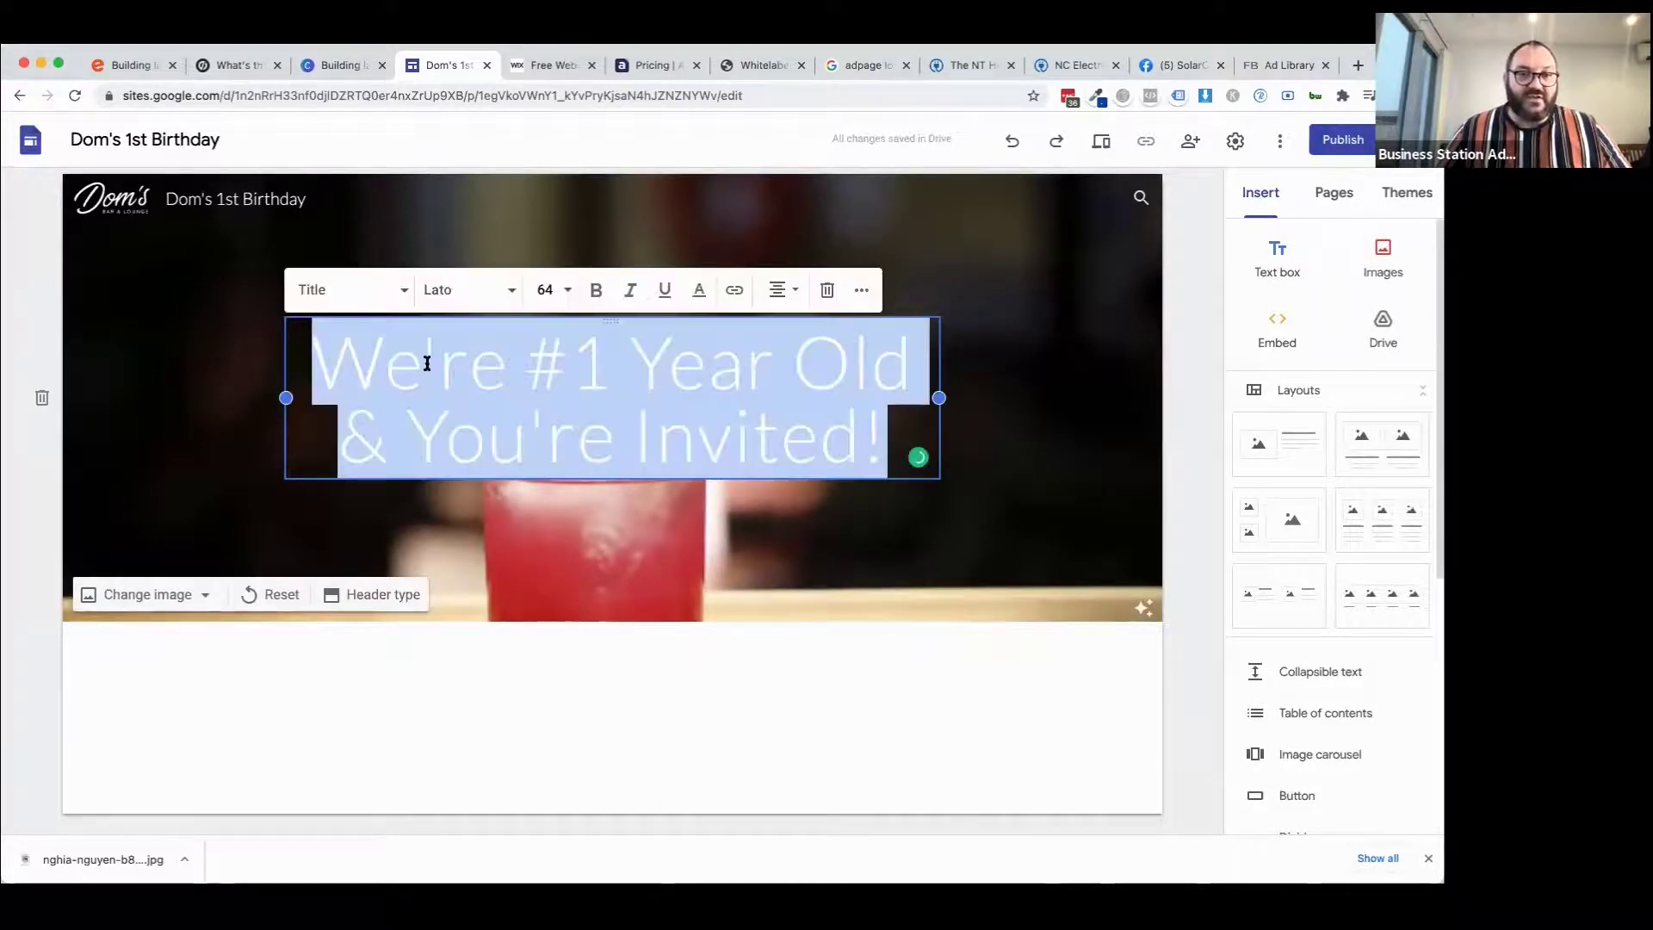
click(596, 290)
click(692, 682)
click(732, 469)
Change the header title's text color to light yellow.
triple_click(713, 443)
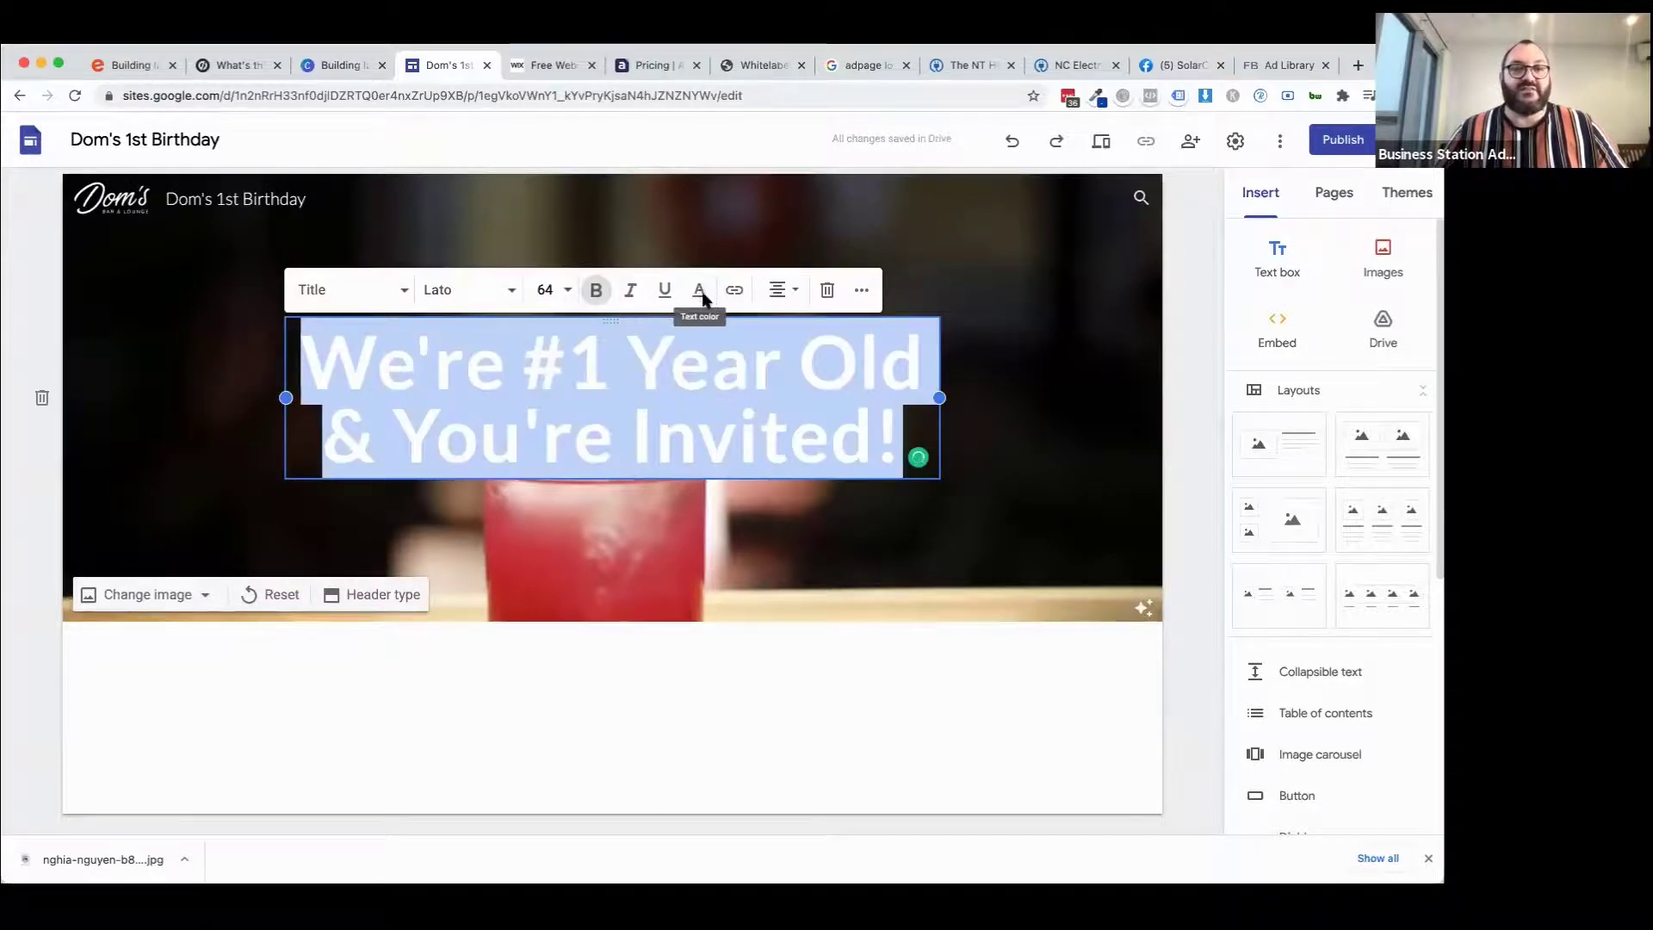
click(699, 292)
click(718, 418)
click(753, 706)
click(675, 420)
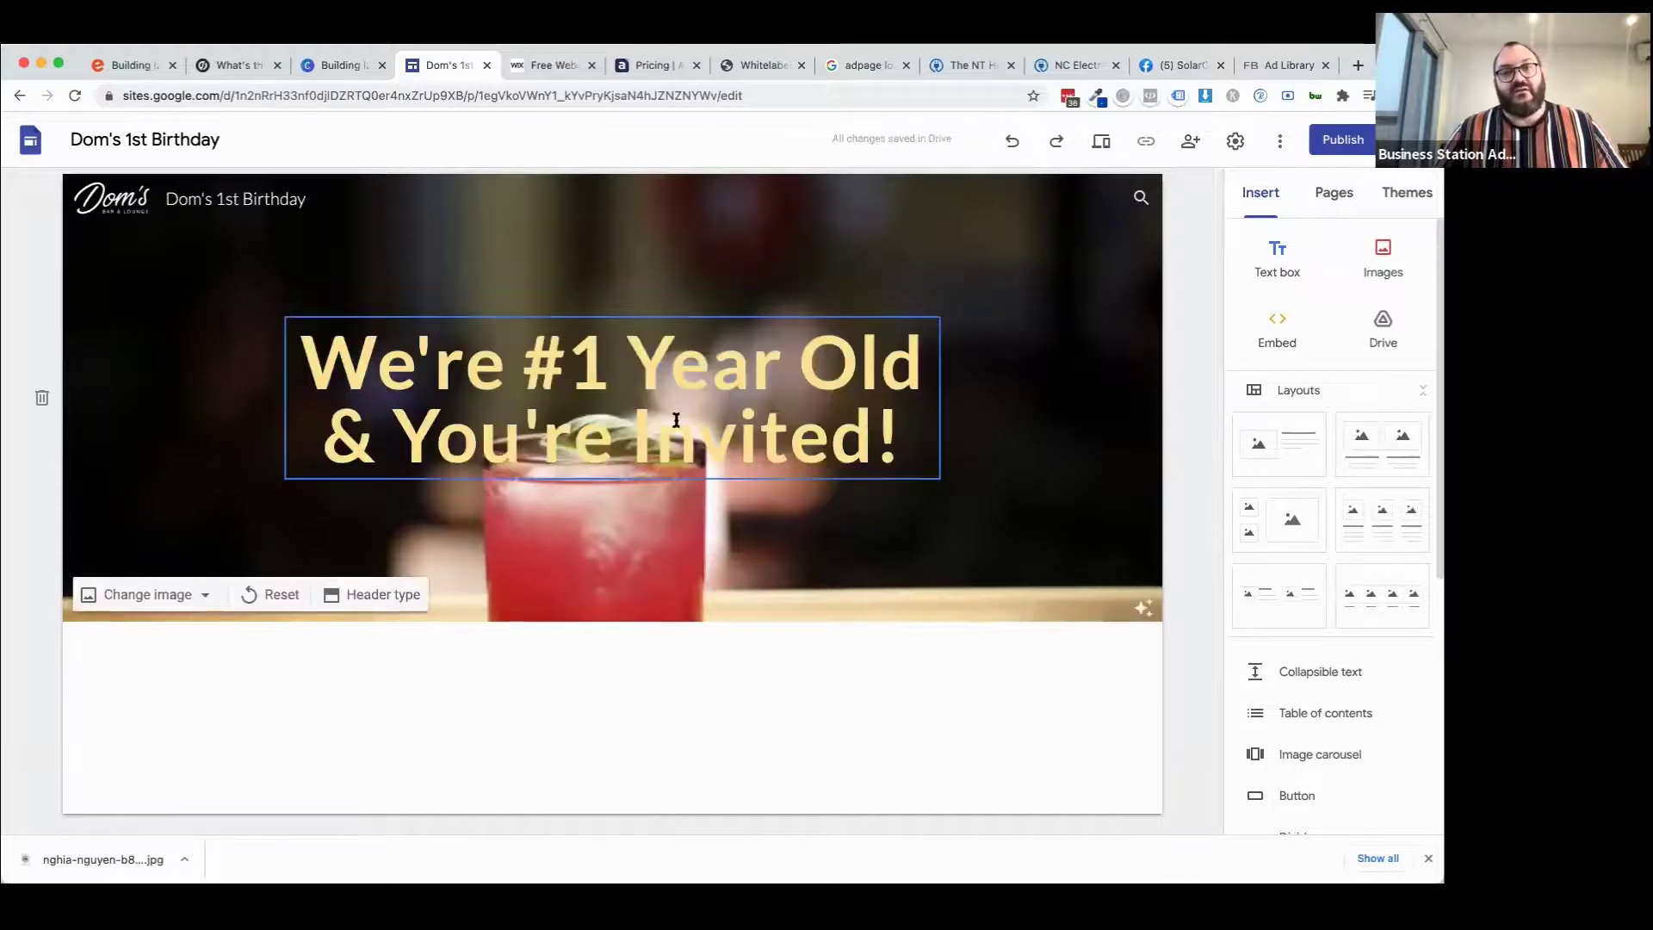
triple_click(675, 419)
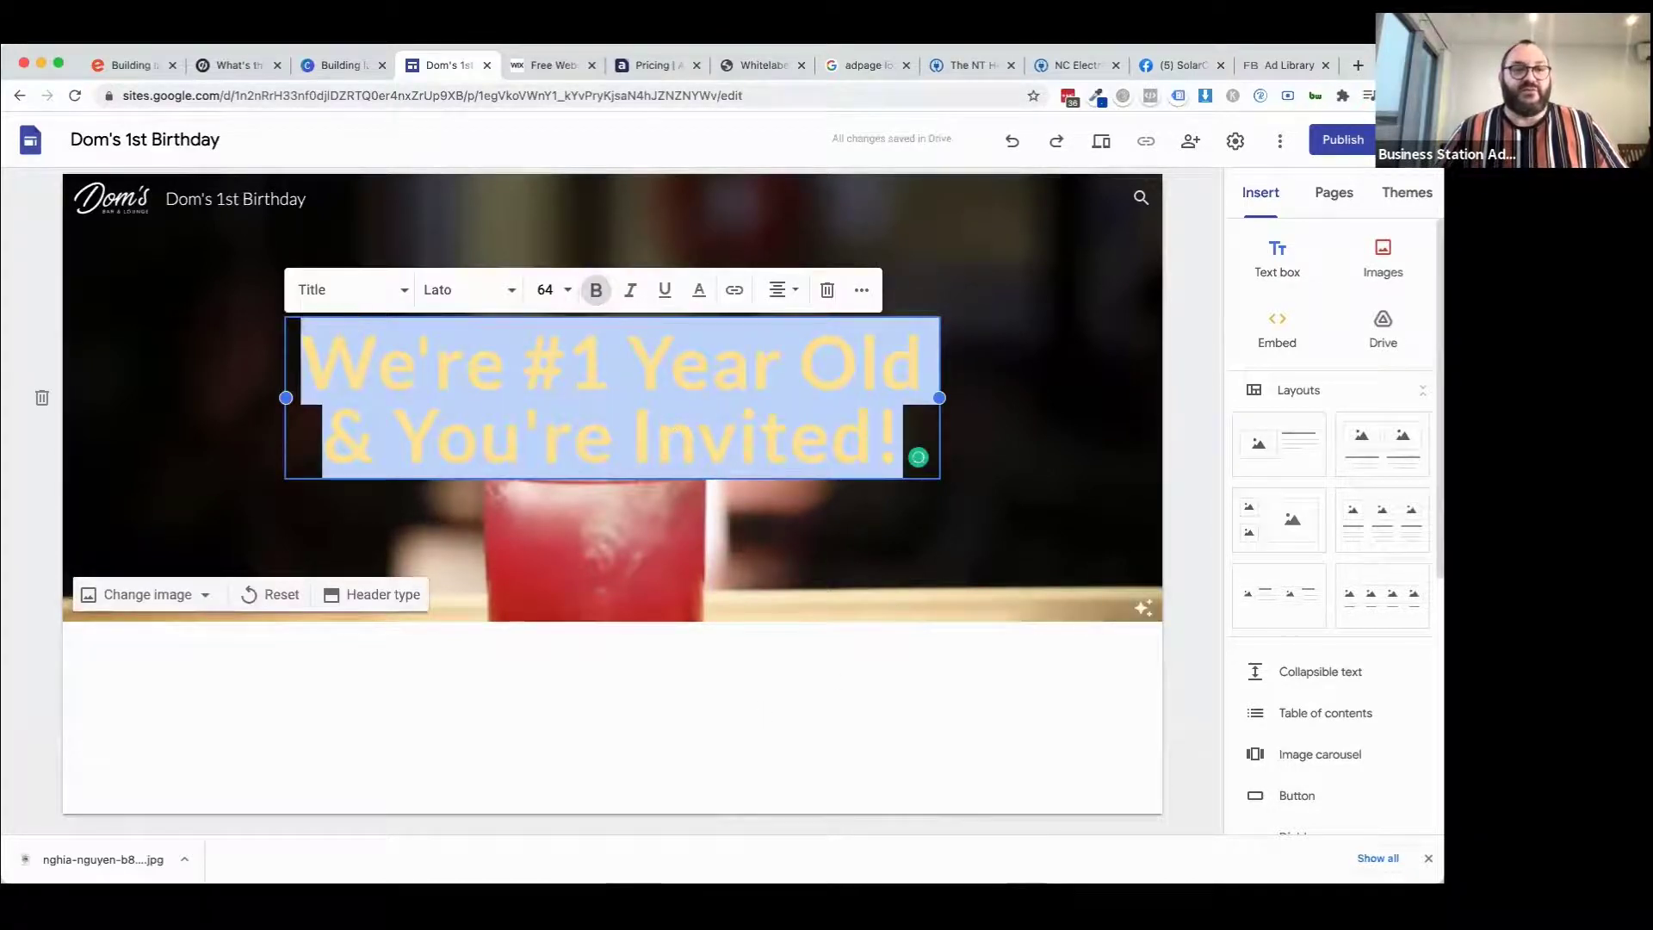
click(220, 577)
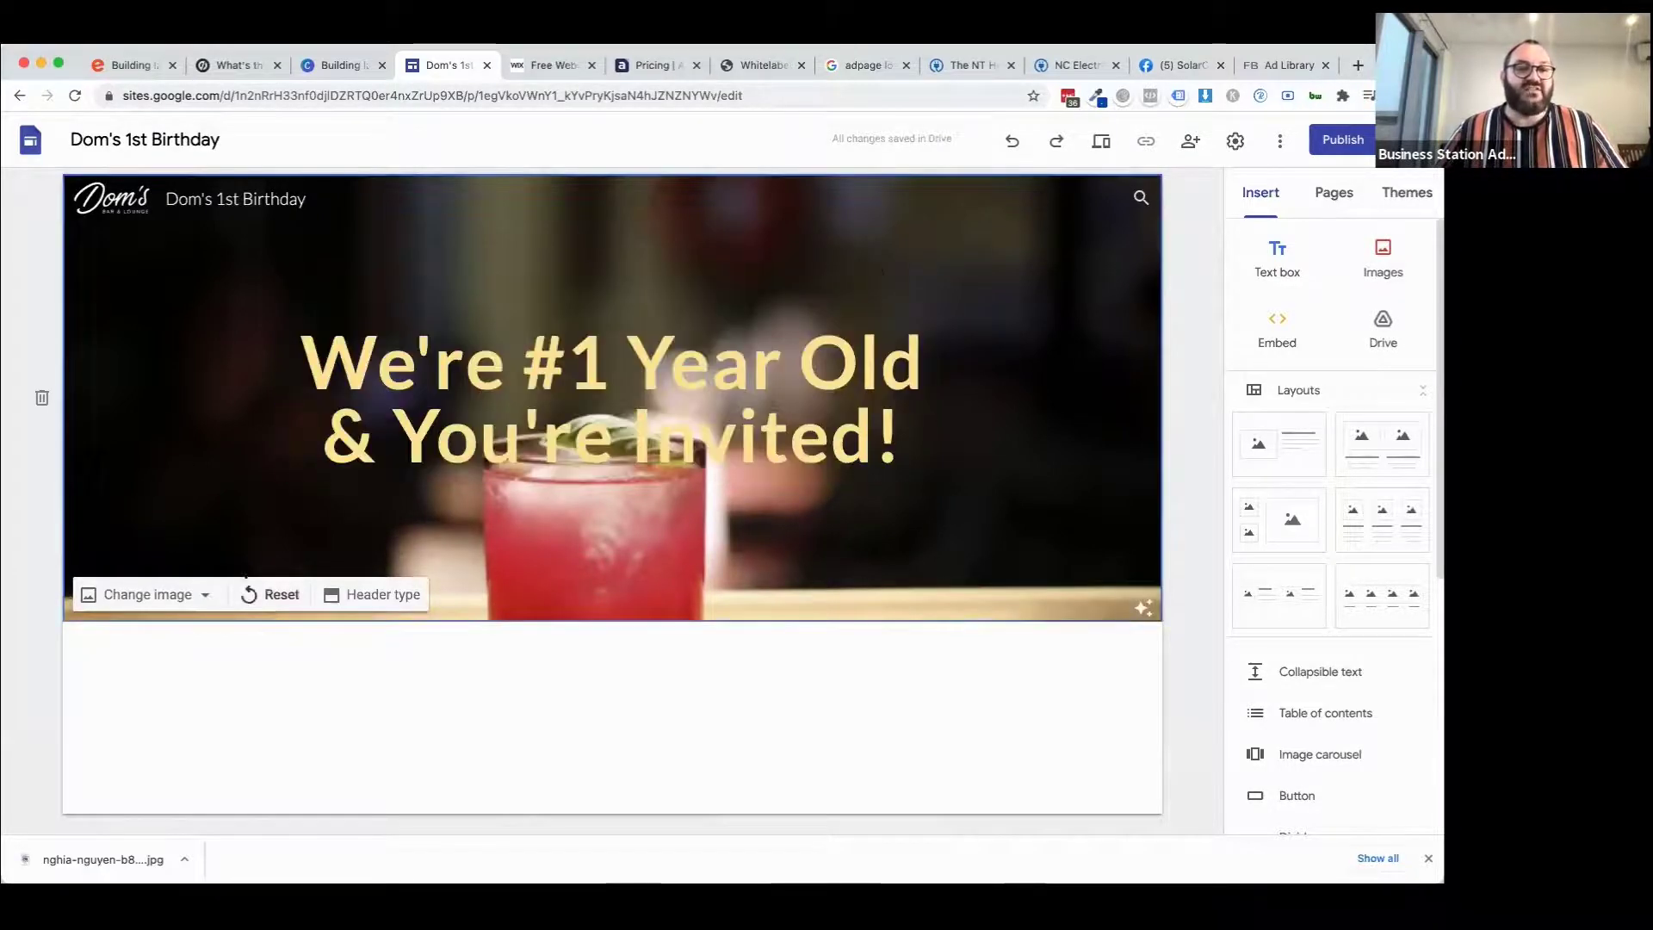
Replace the header's background image with the gallery picture of dark blue, blurred city lights.
click(138, 596)
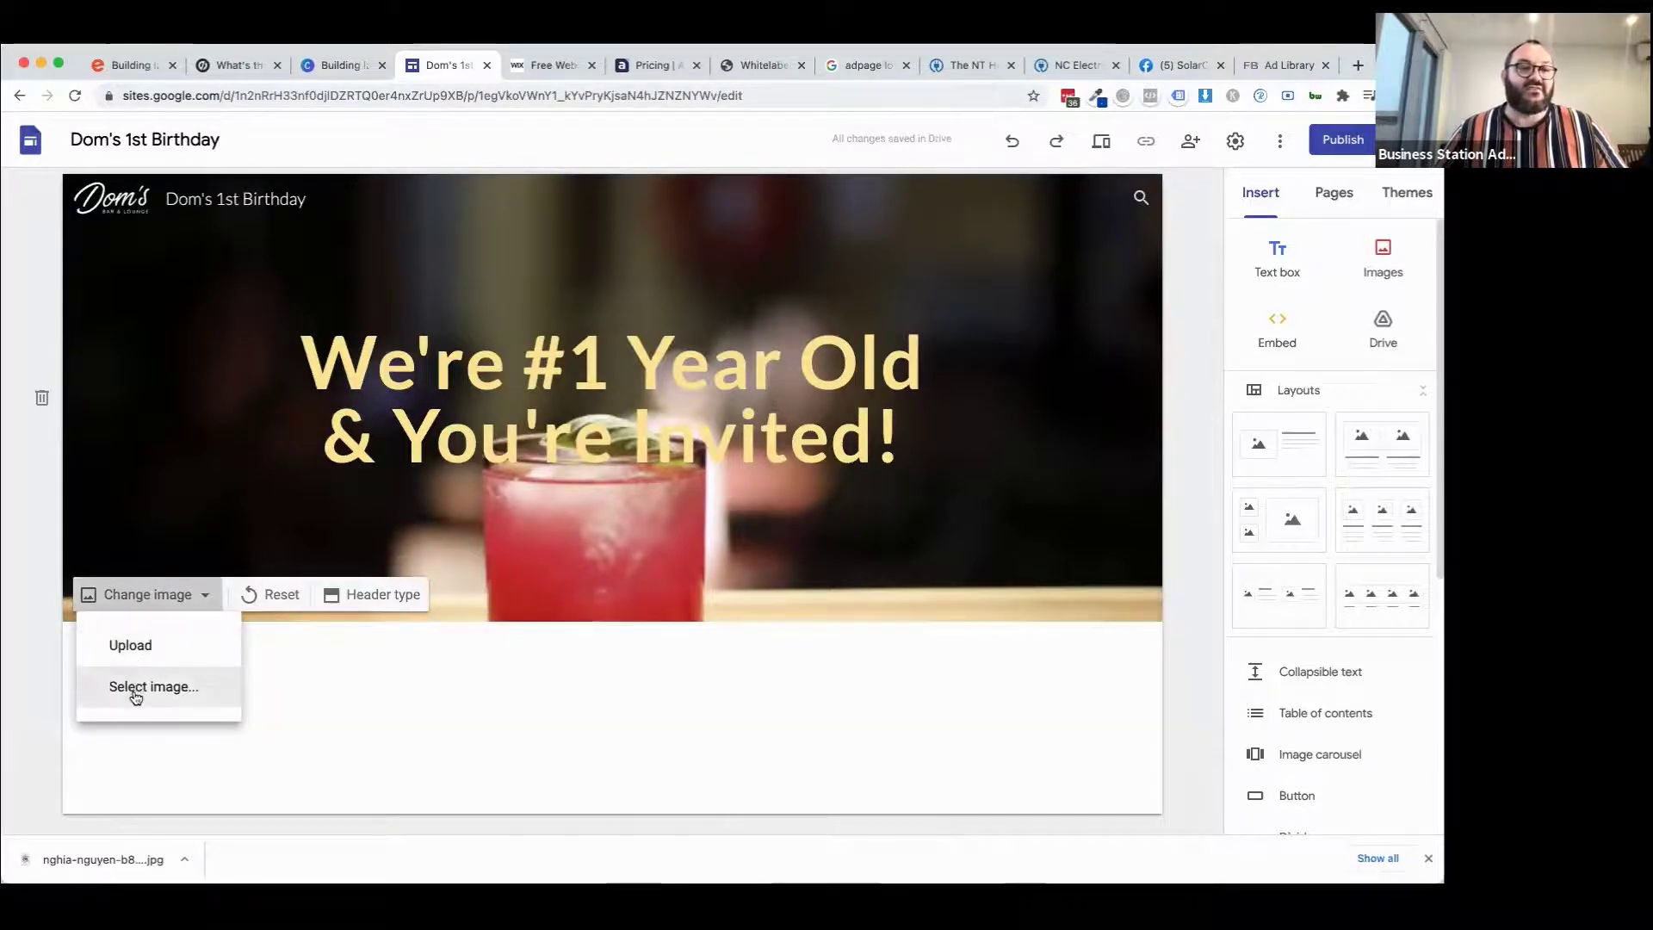
click(136, 687)
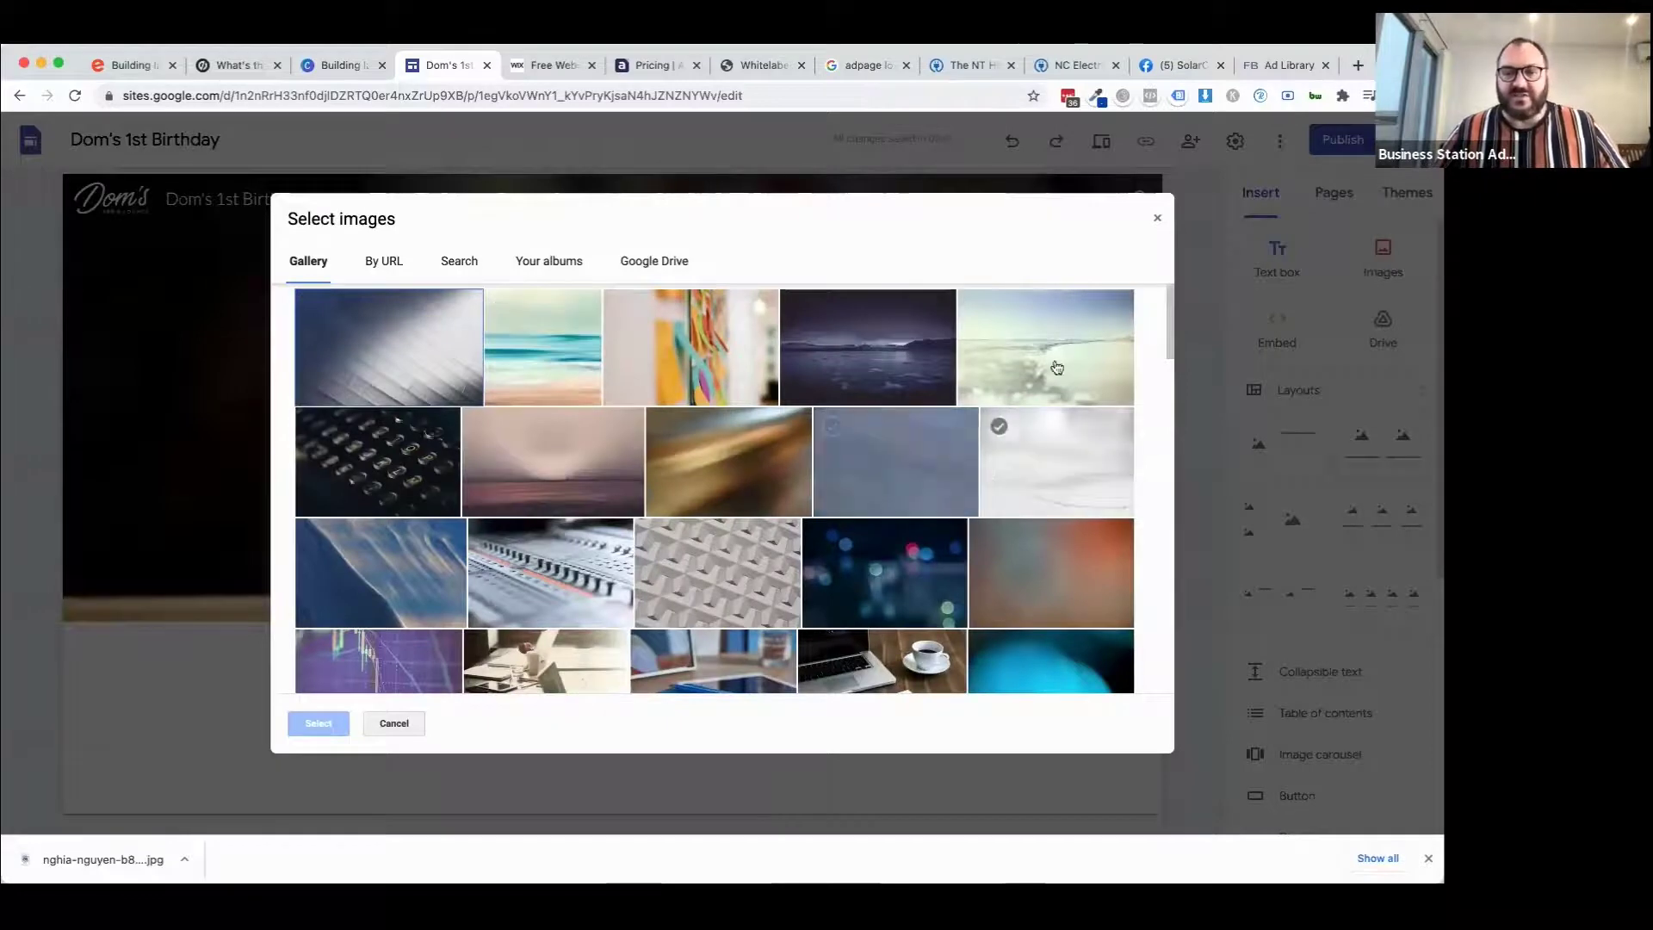
click(896, 590)
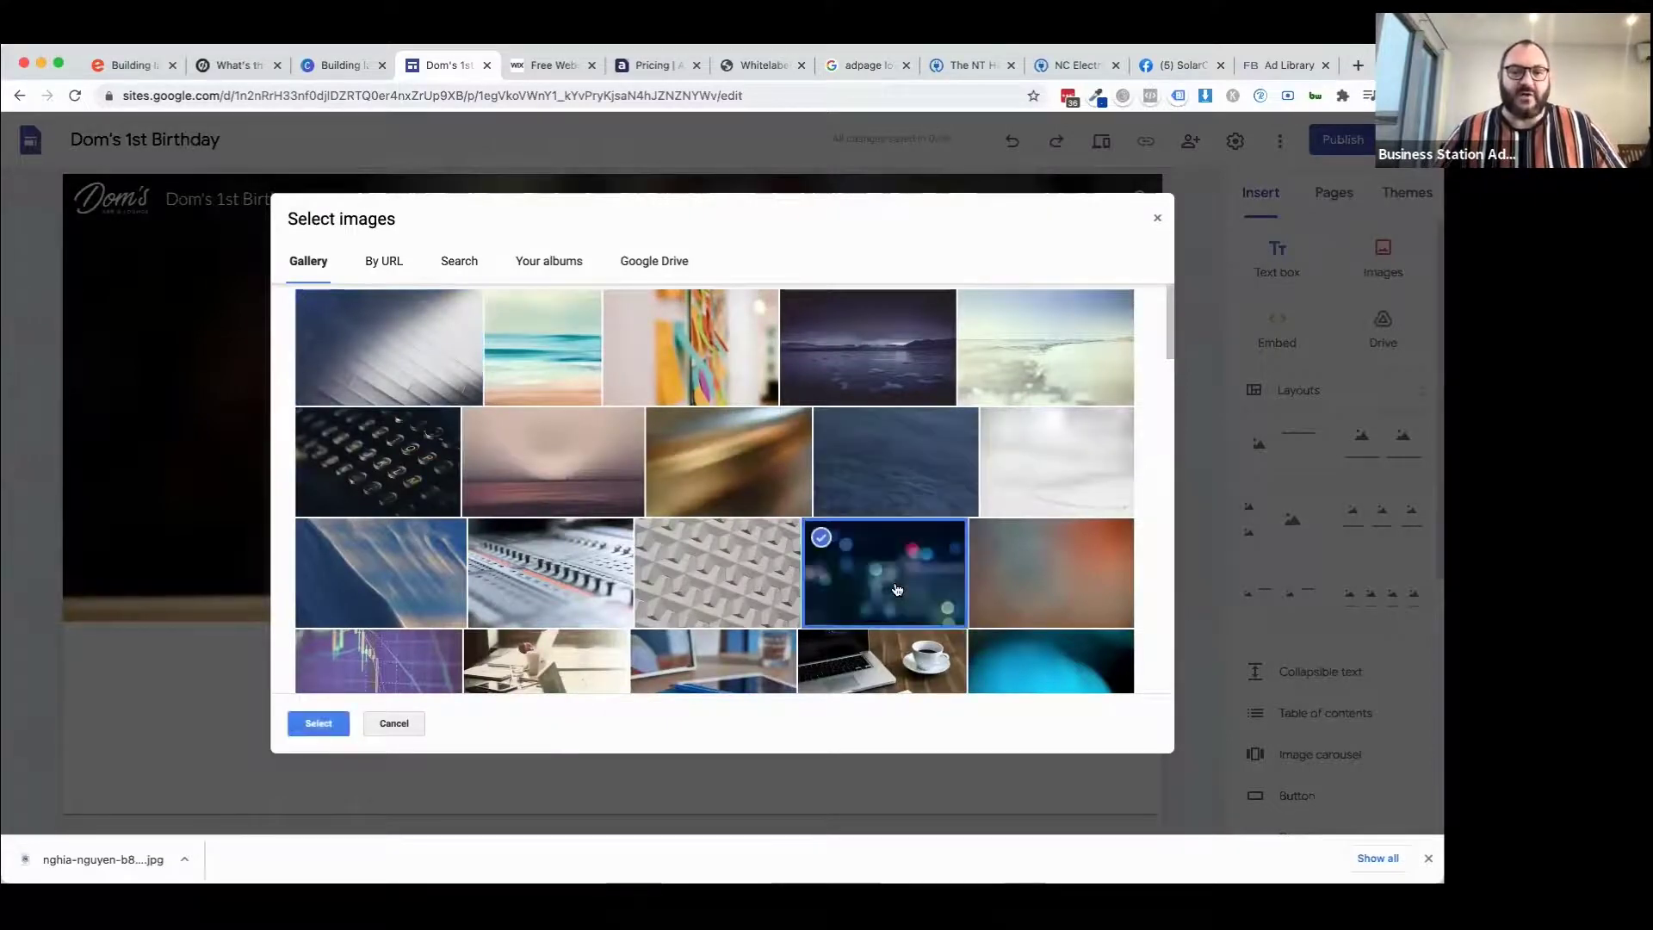
click(319, 723)
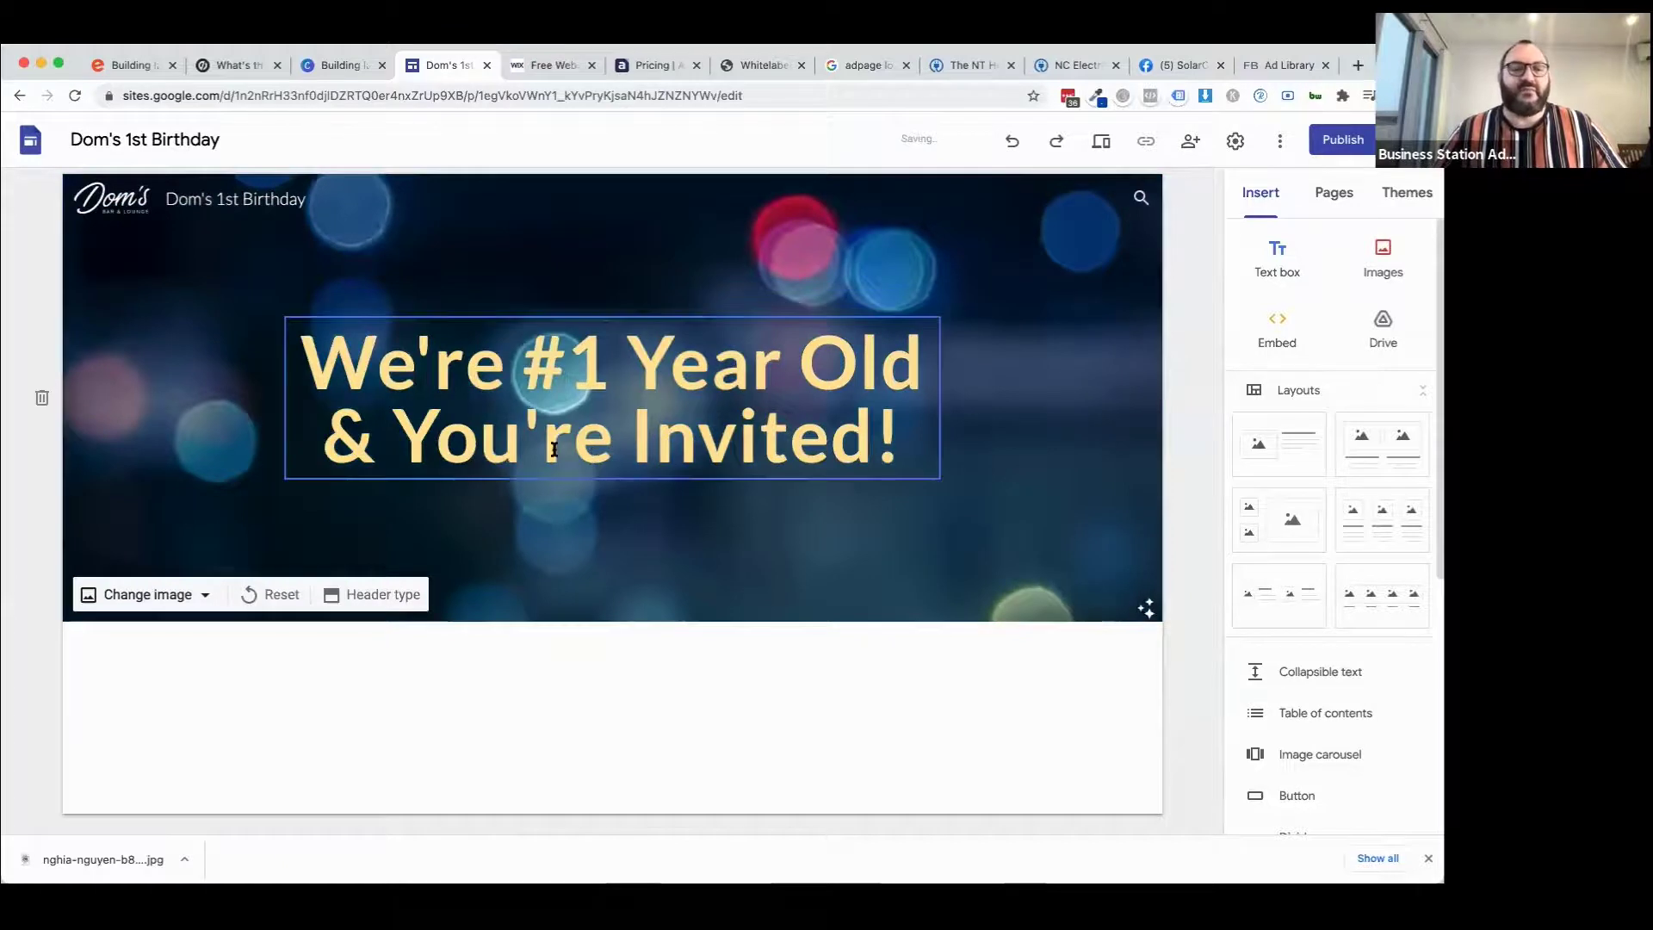
Change the header title's text color to white.
triple_click(418, 377)
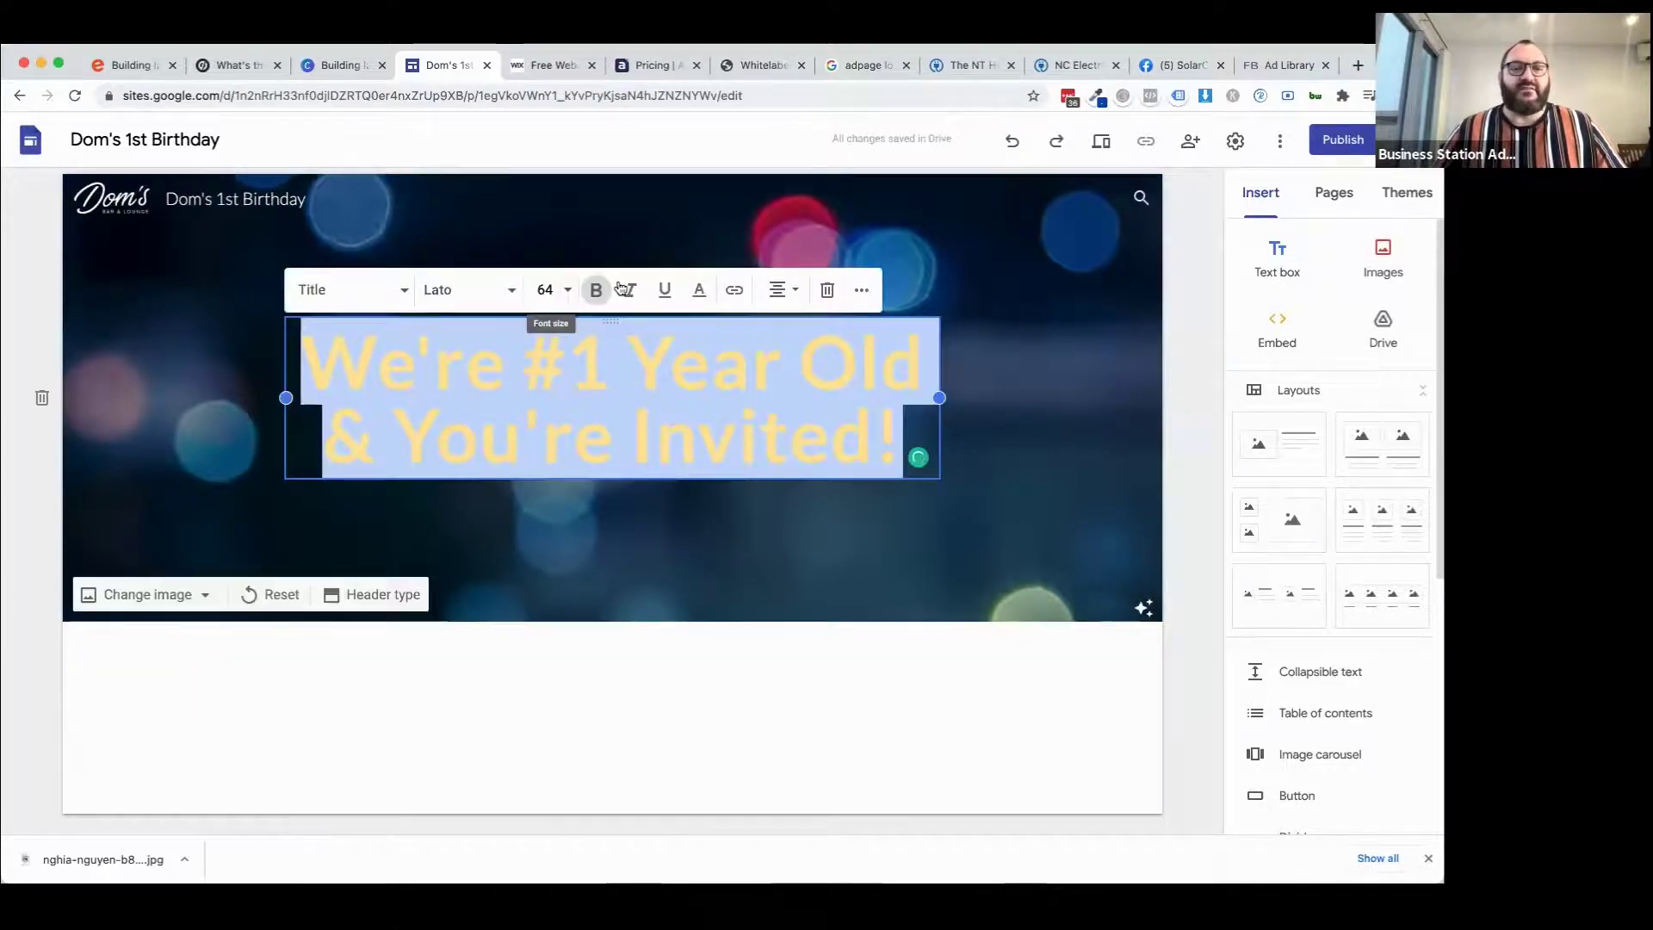
click(699, 290)
click(825, 347)
click(947, 683)
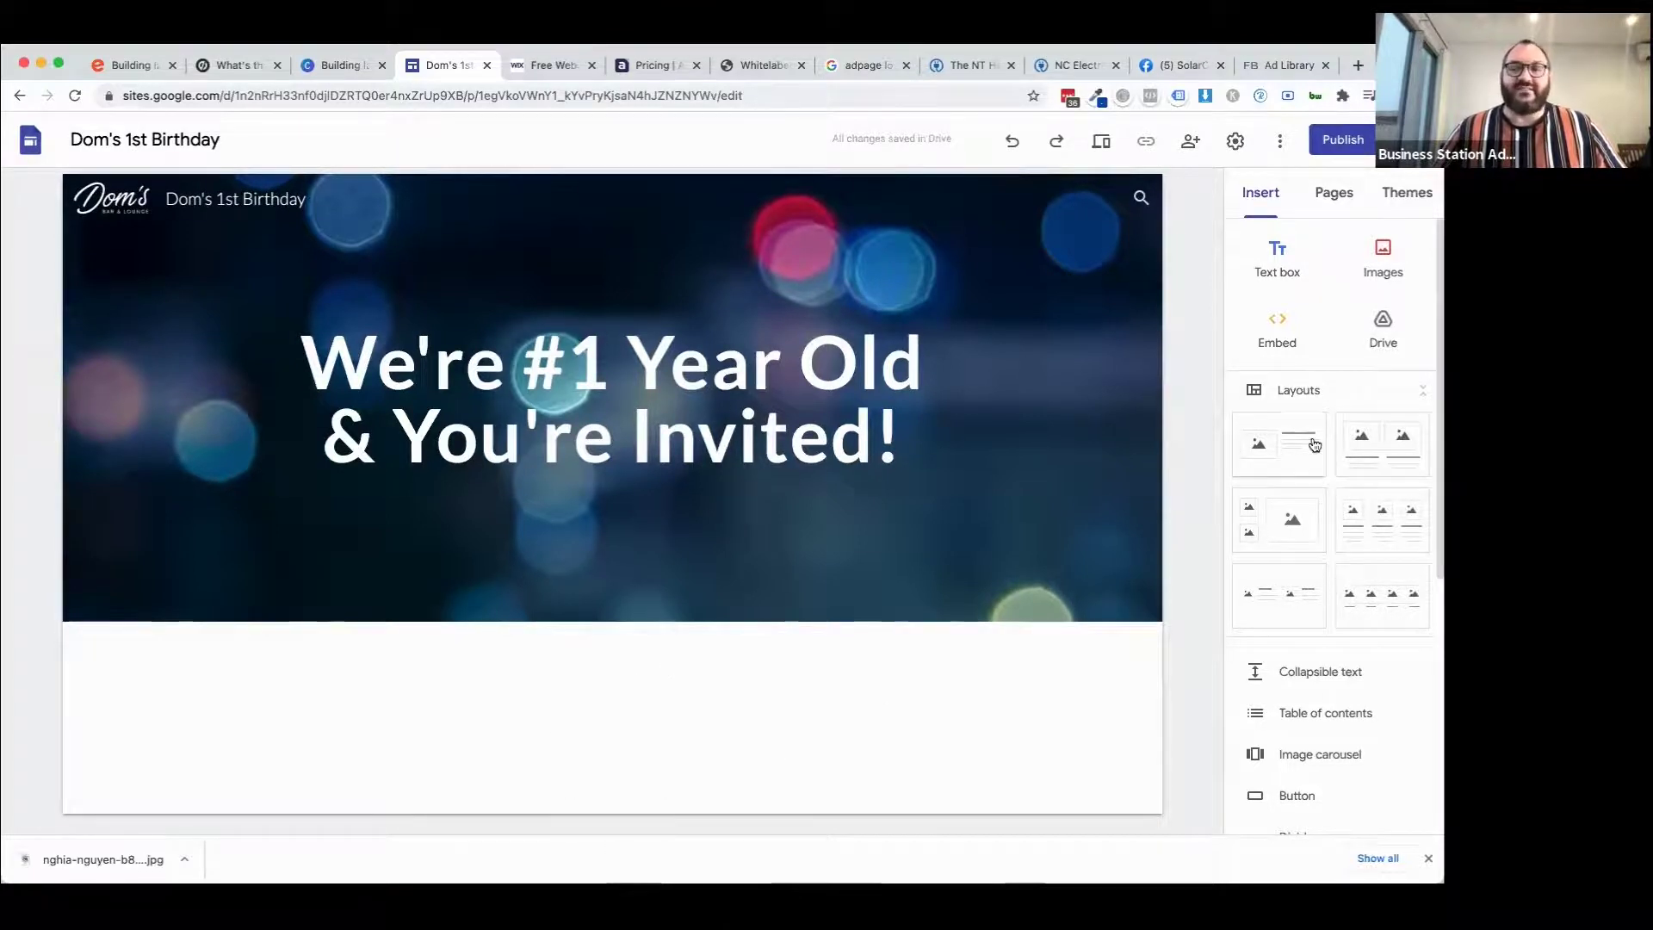
Add a layout with one image beside text below the header and enter "22nd March 2021" as its heading.
drag(1314, 445, 529, 725)
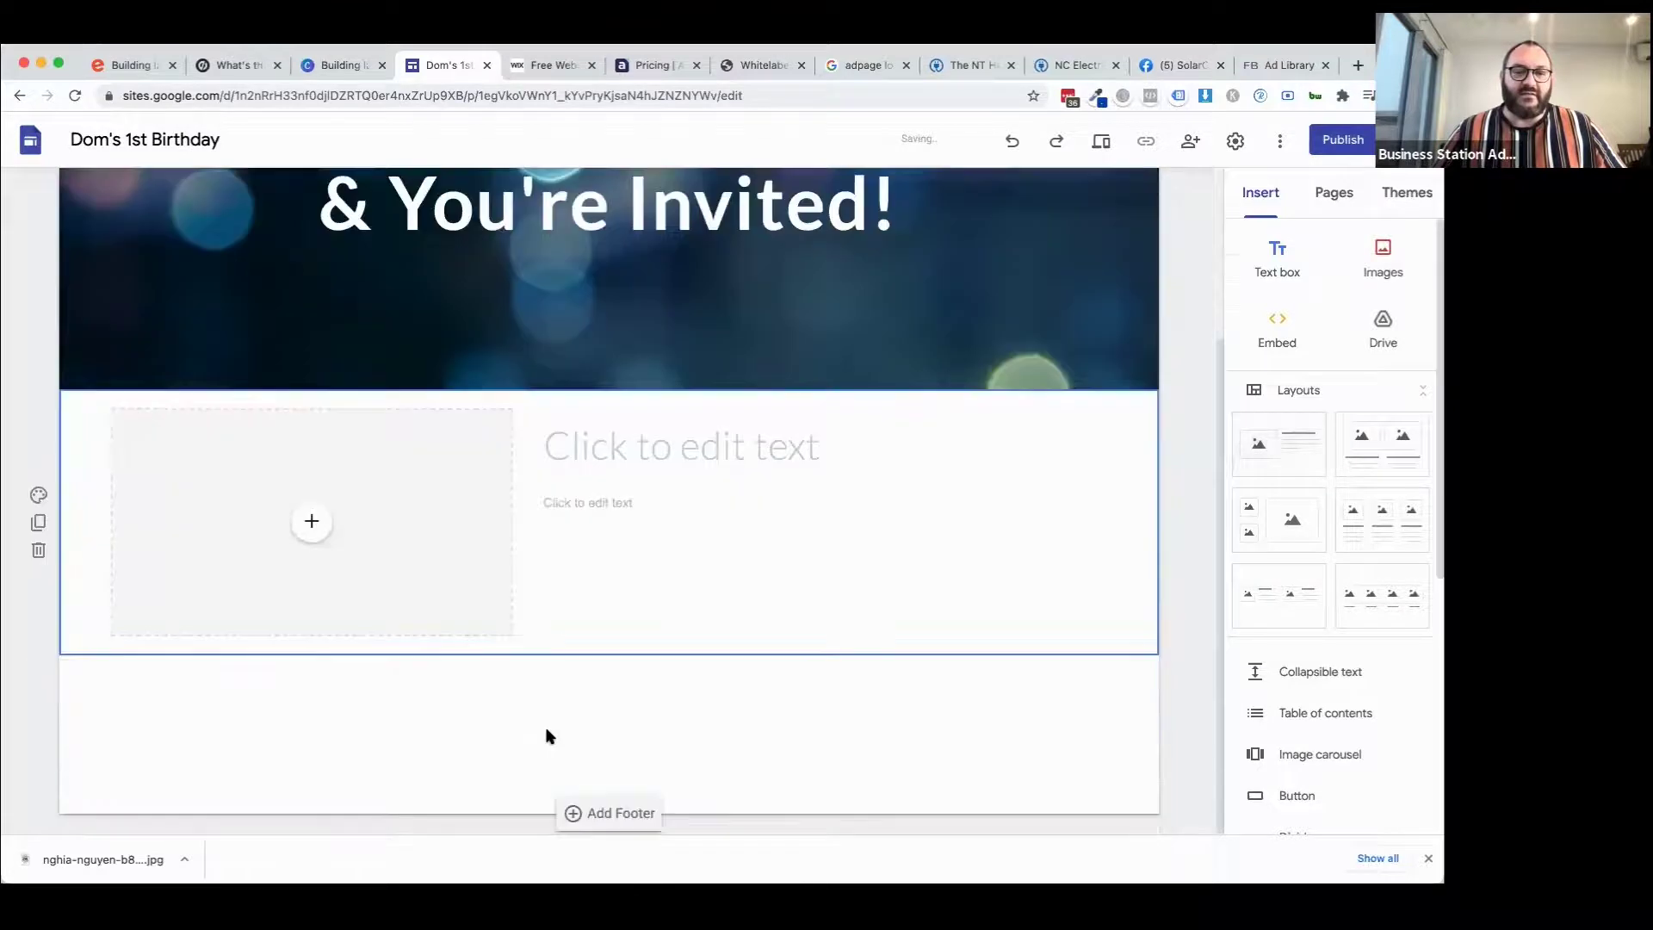
click(638, 448)
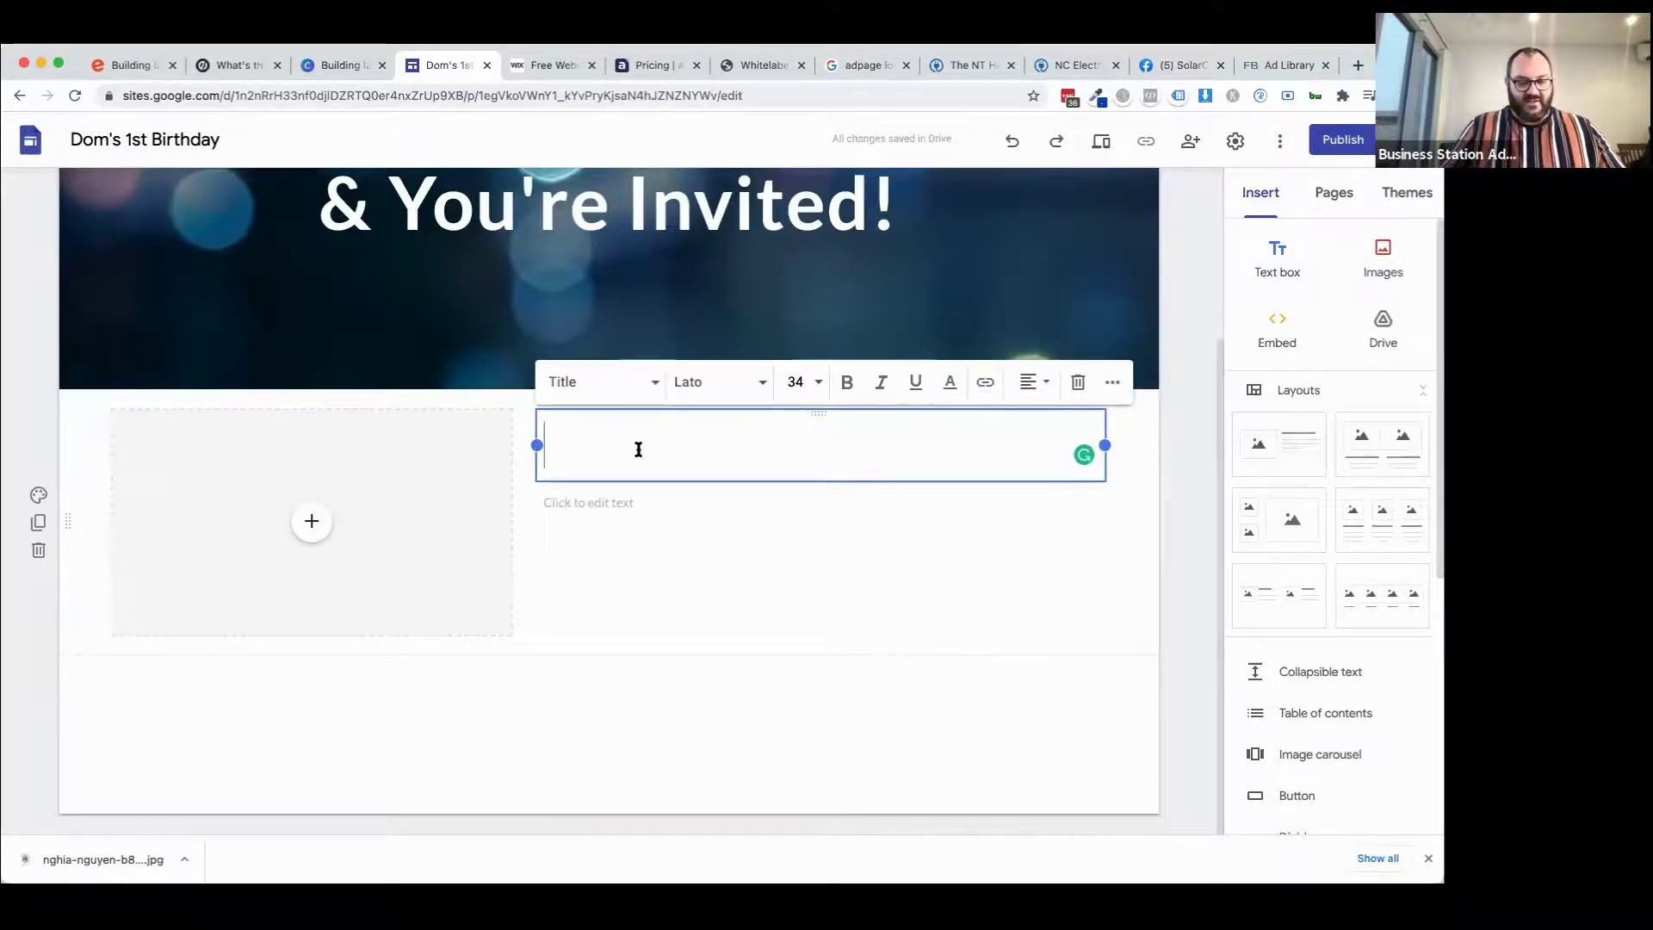
text(22nd M)
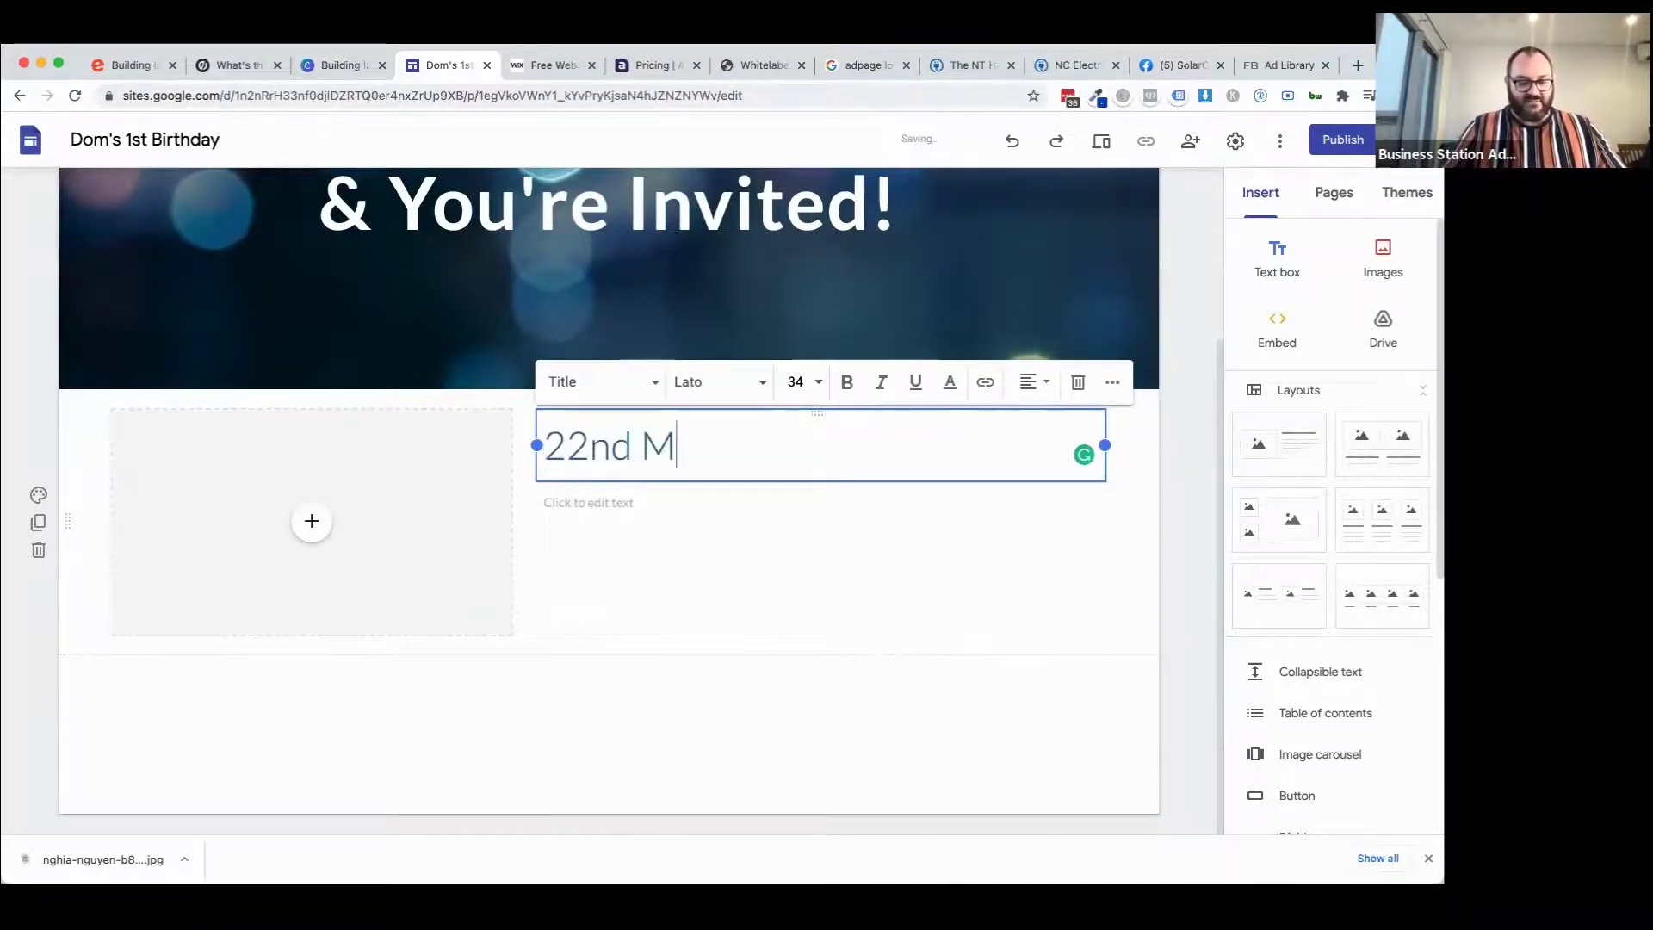
text(arch 2021)
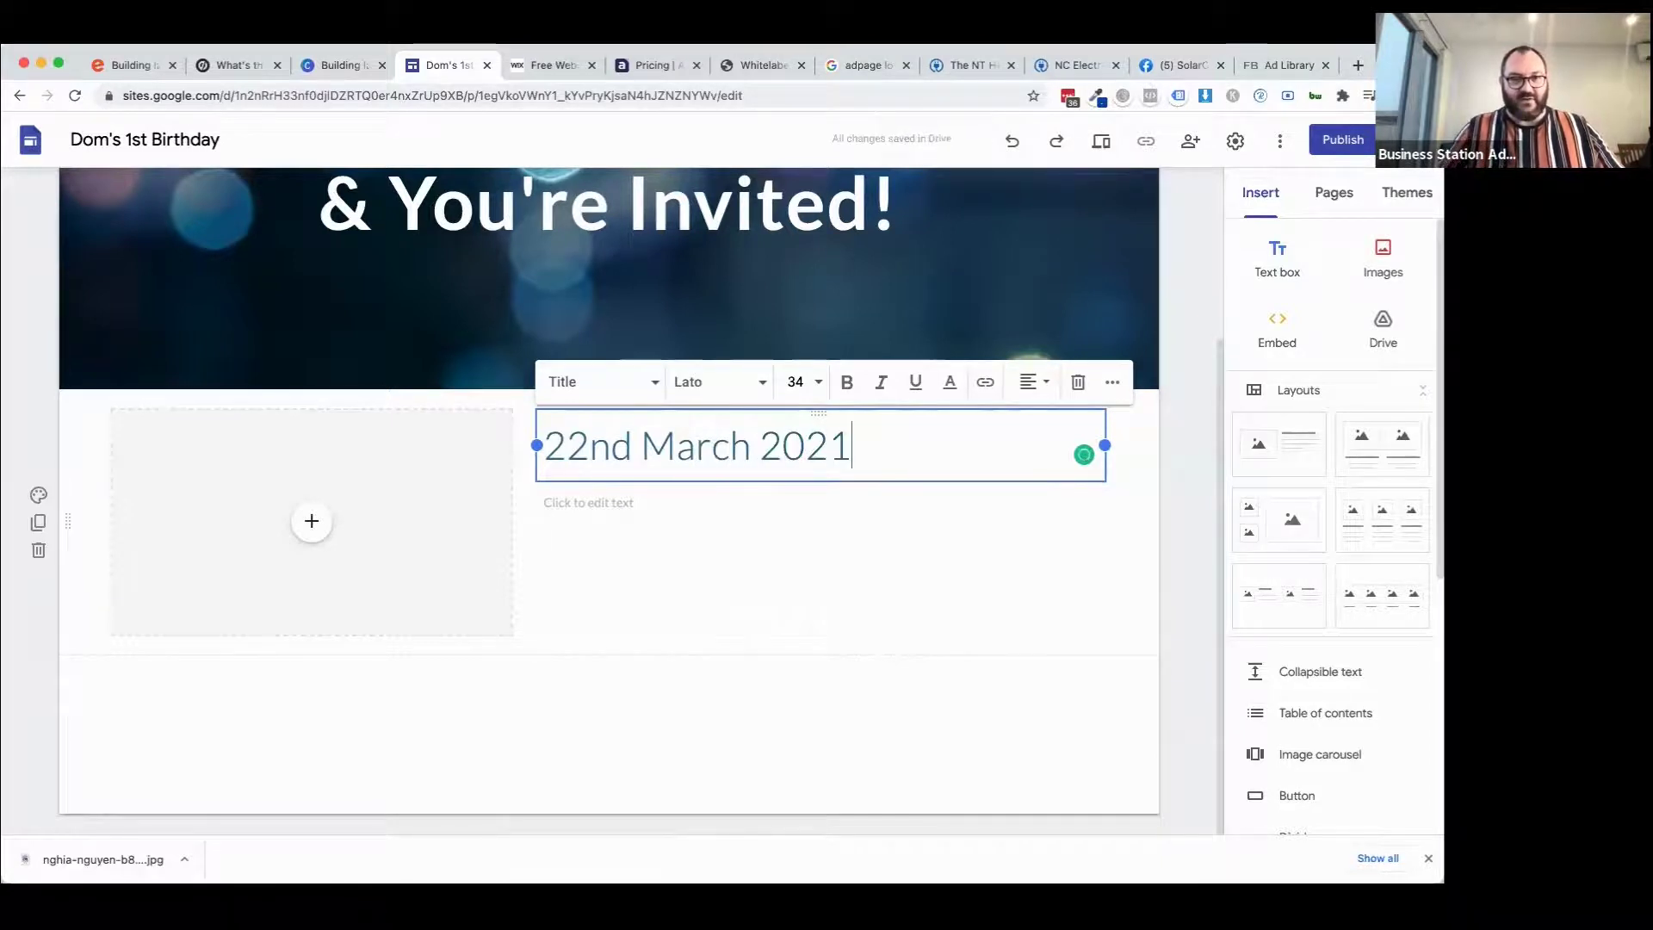
Start a bulleted list under the date with "At the bar (you know where we are)" and "From 7pm to midnight".
click(613, 506)
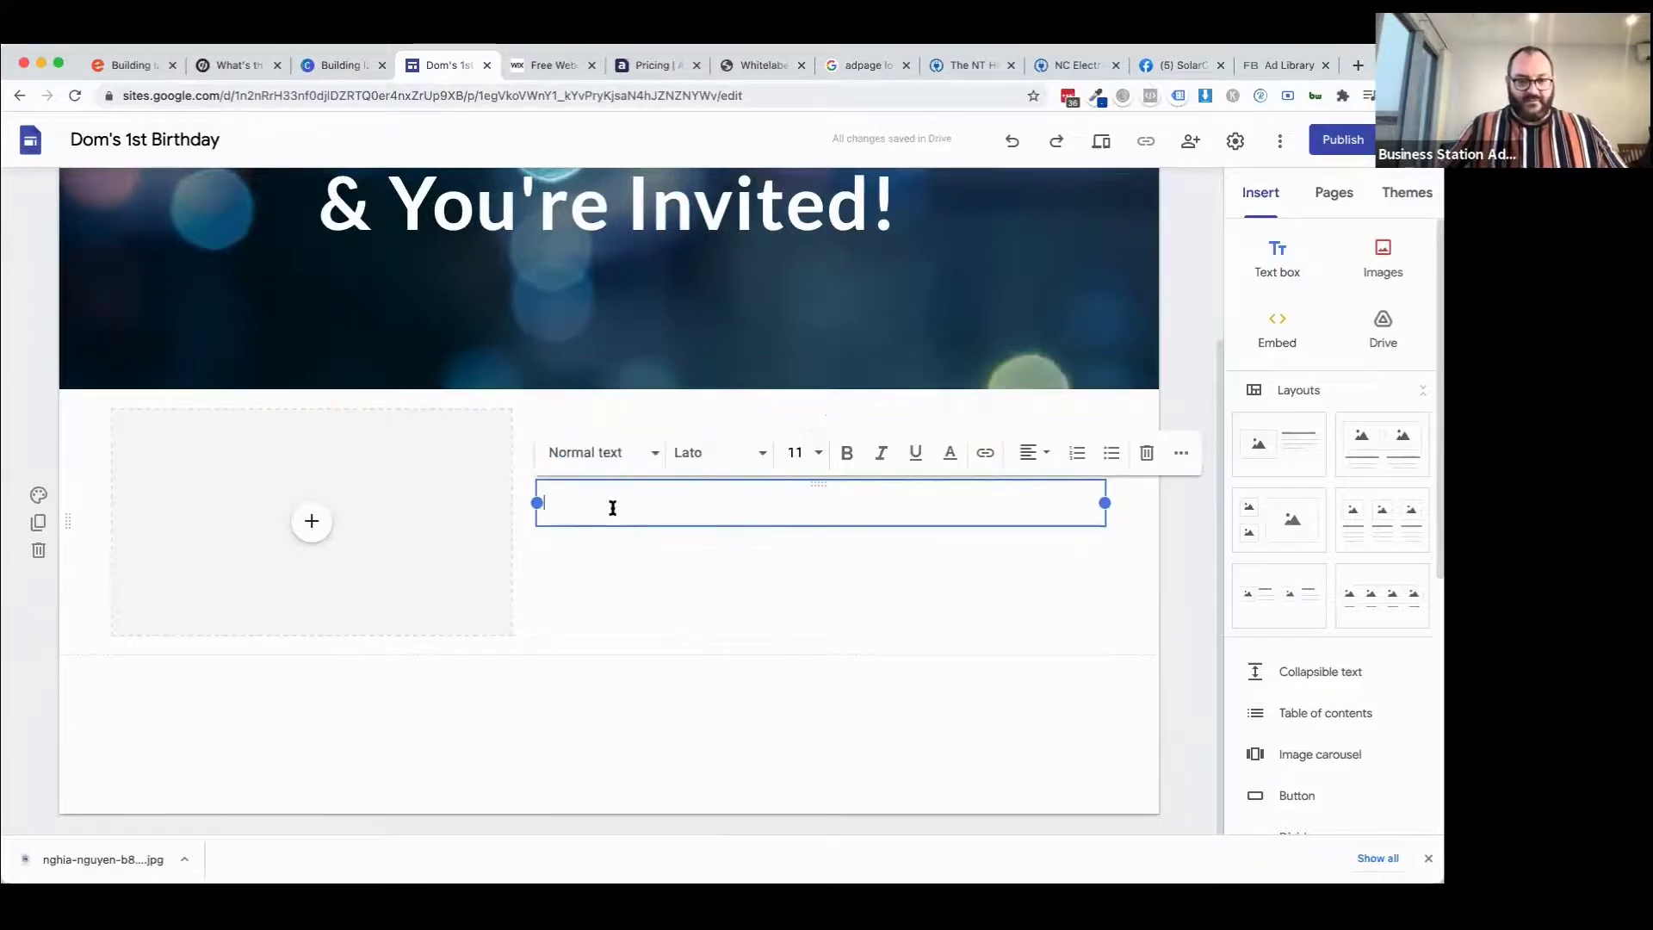
click(1111, 456)
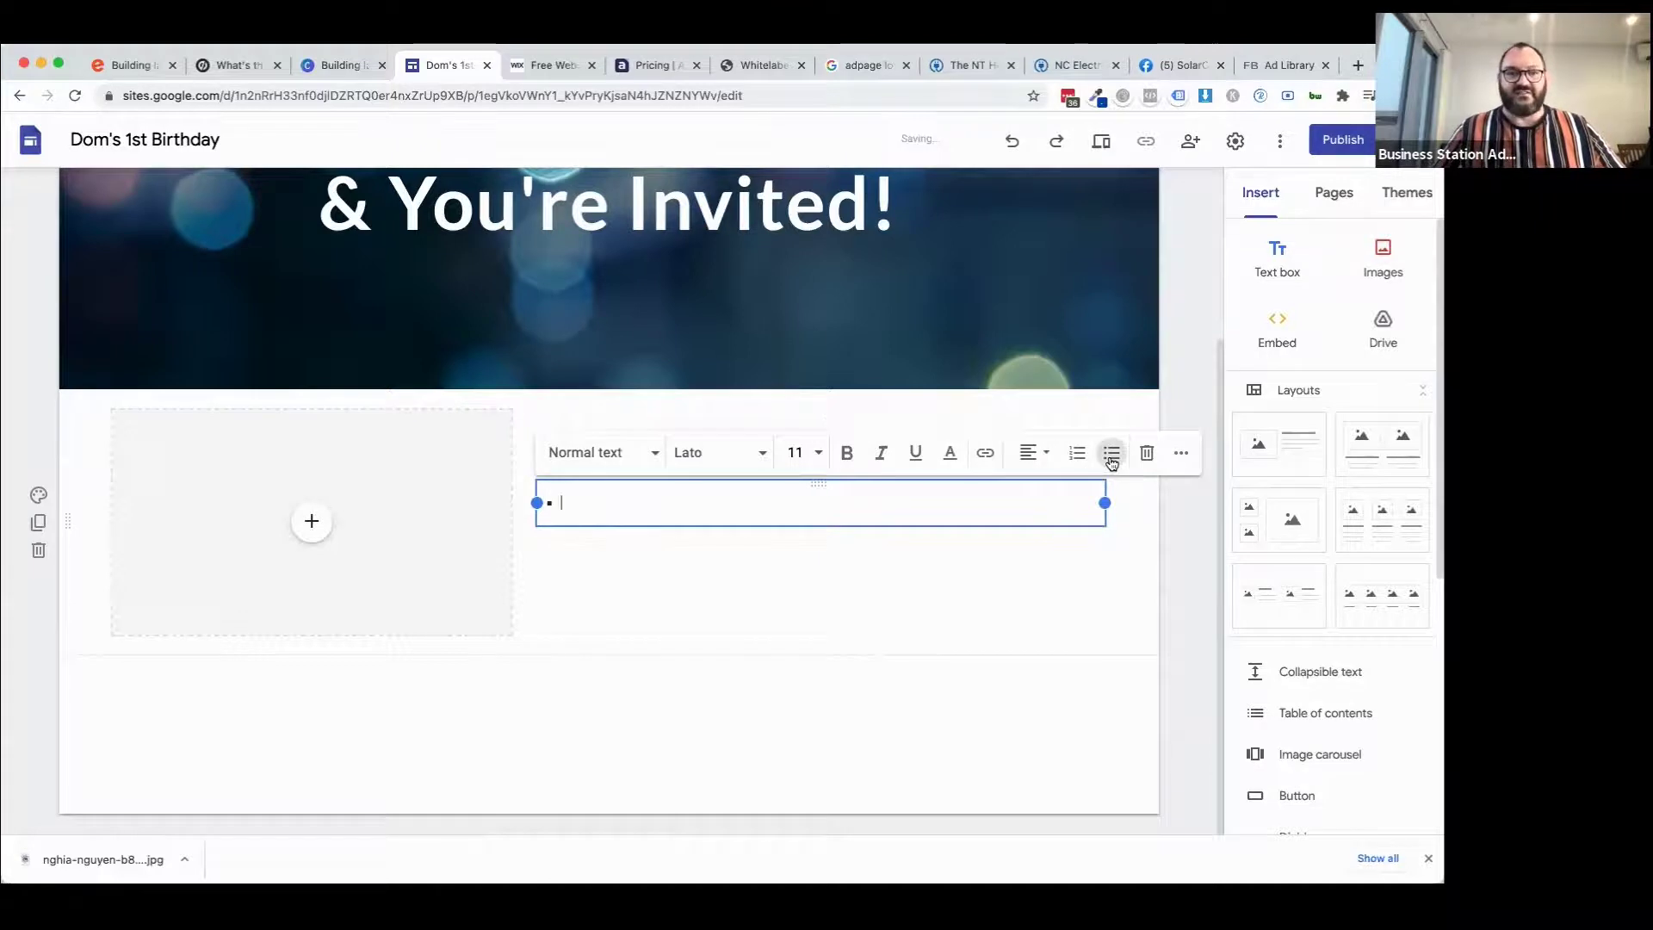
text(A)
text(t teh bar)
key(BackSpace)
key(BackSpace)
key(BackSpace)
key(BackSpace)
key(BackSpace)
text(he bar (you know where we are))
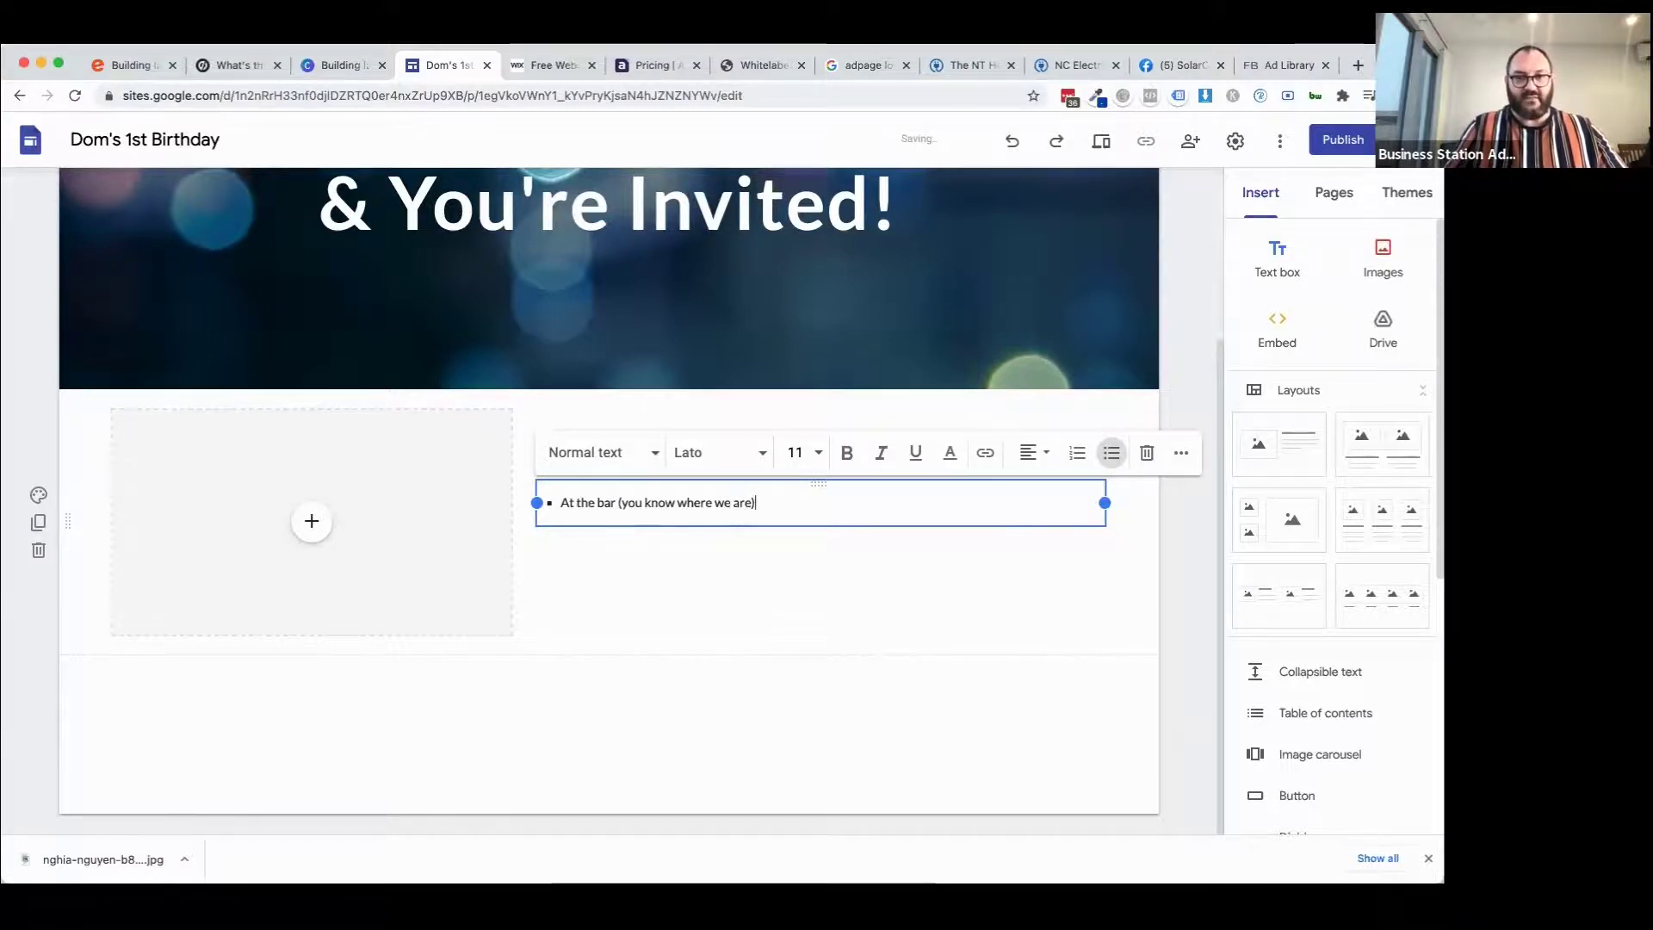
key(Return)
text(From 7pm to midnight)
key(Return)
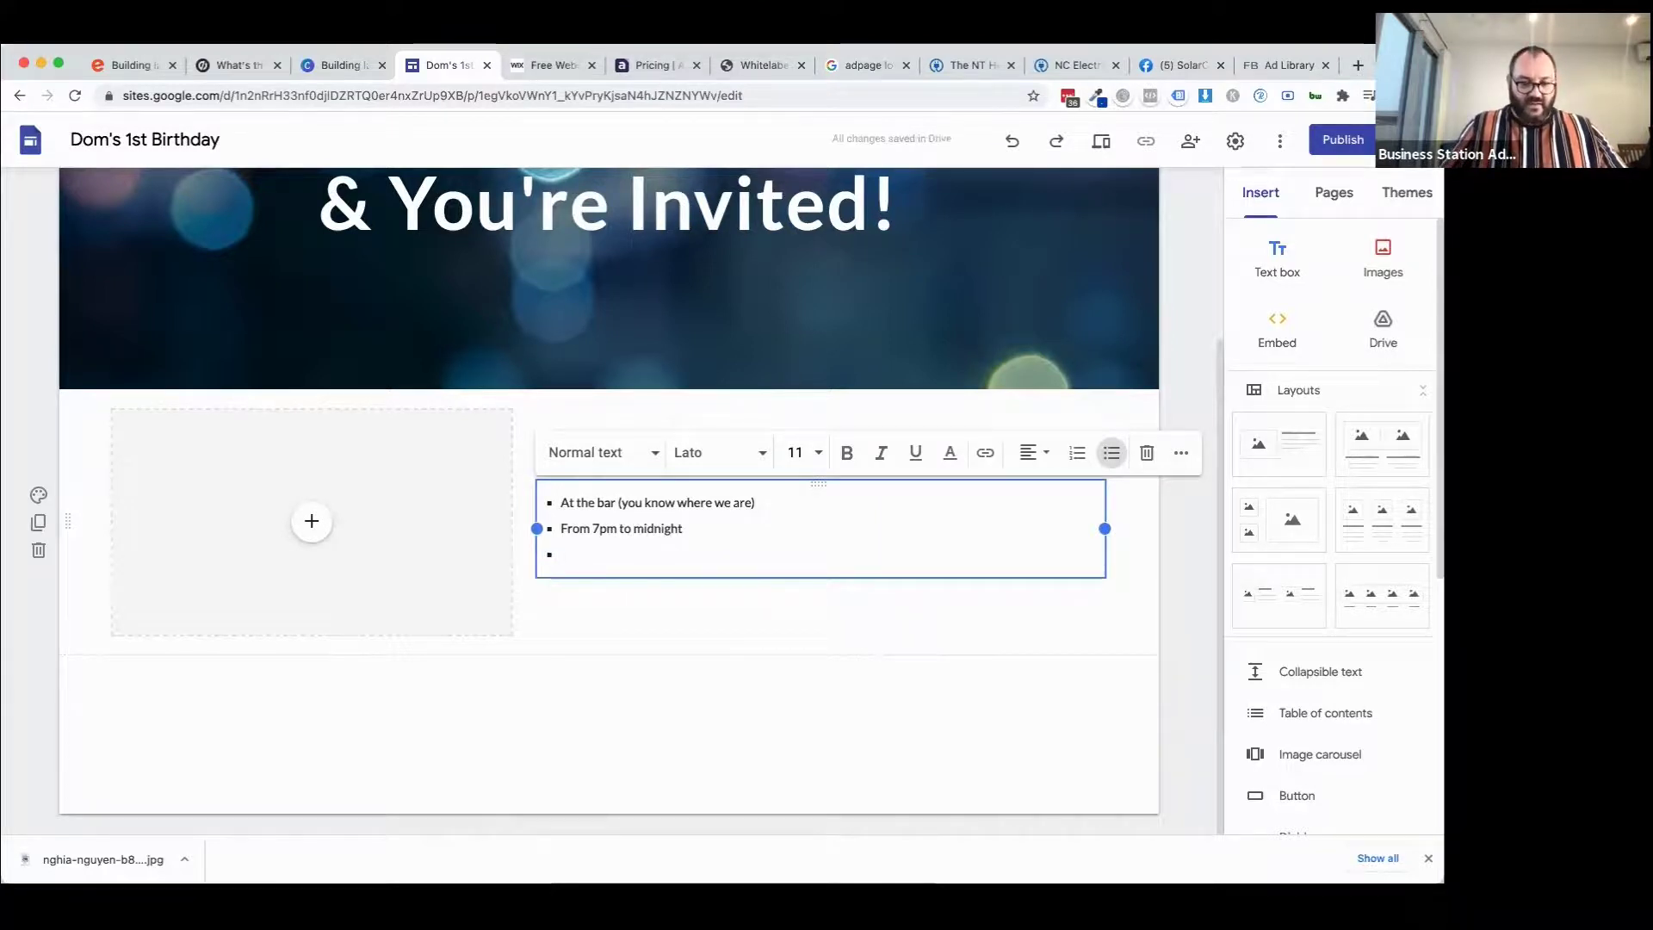
Add the bullets "Free champagne on arrival", "Nibbles all night" and an "Entertainment" line naming the DJ.
text(Free champagne on arrival)
key(Return)
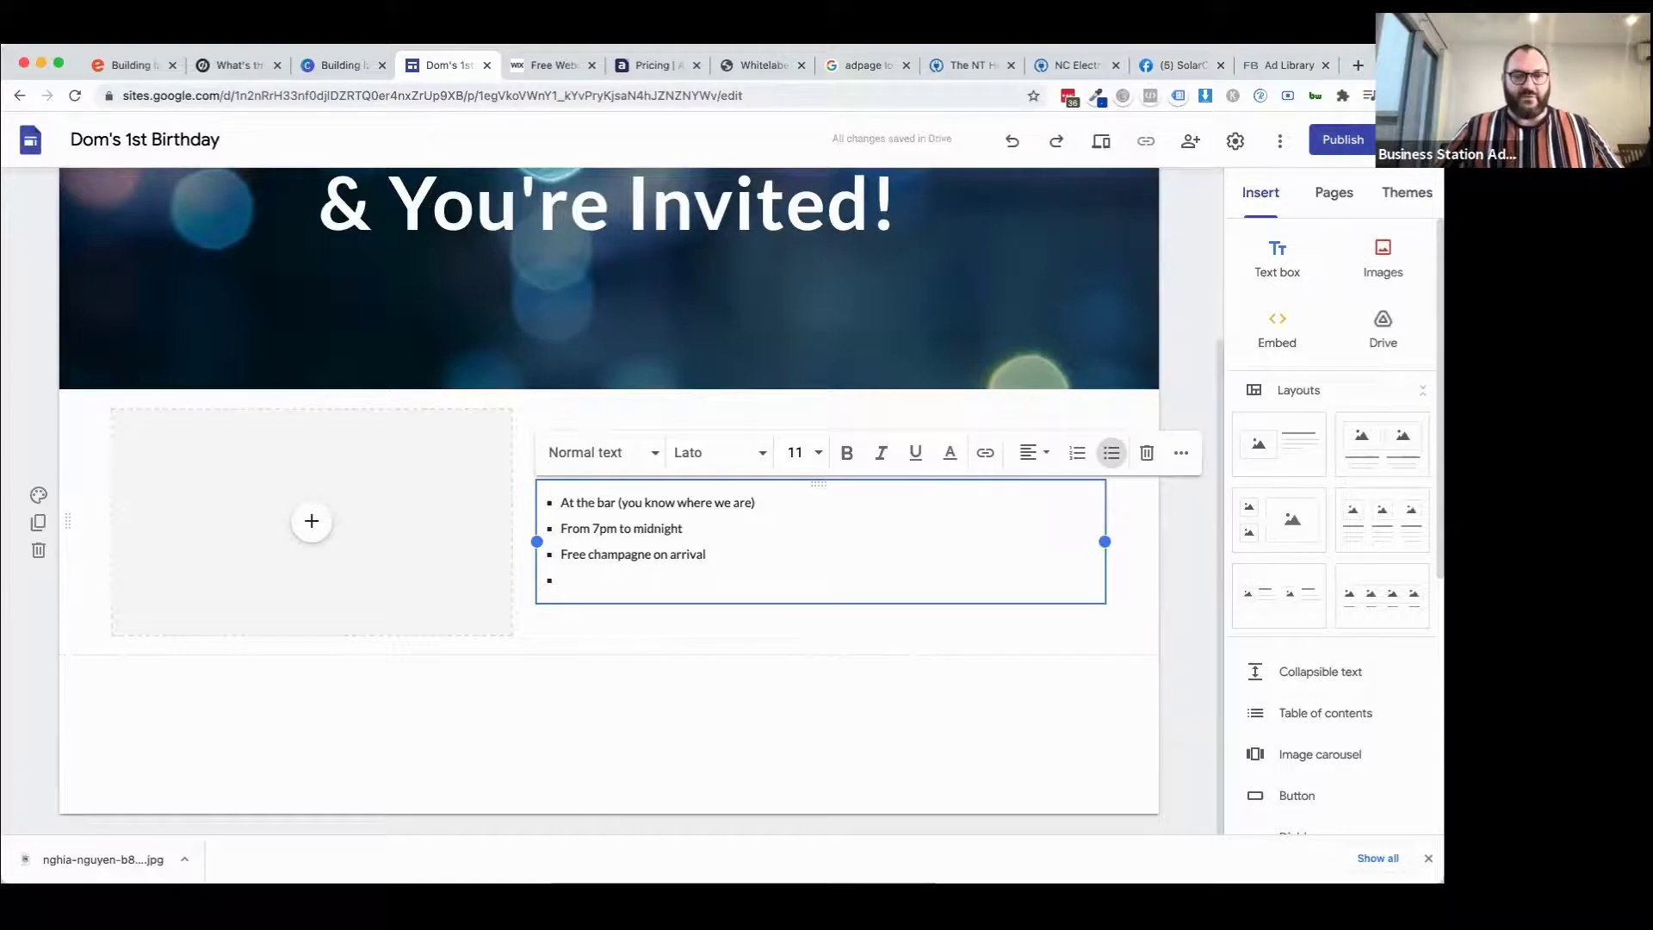
text(Ni)
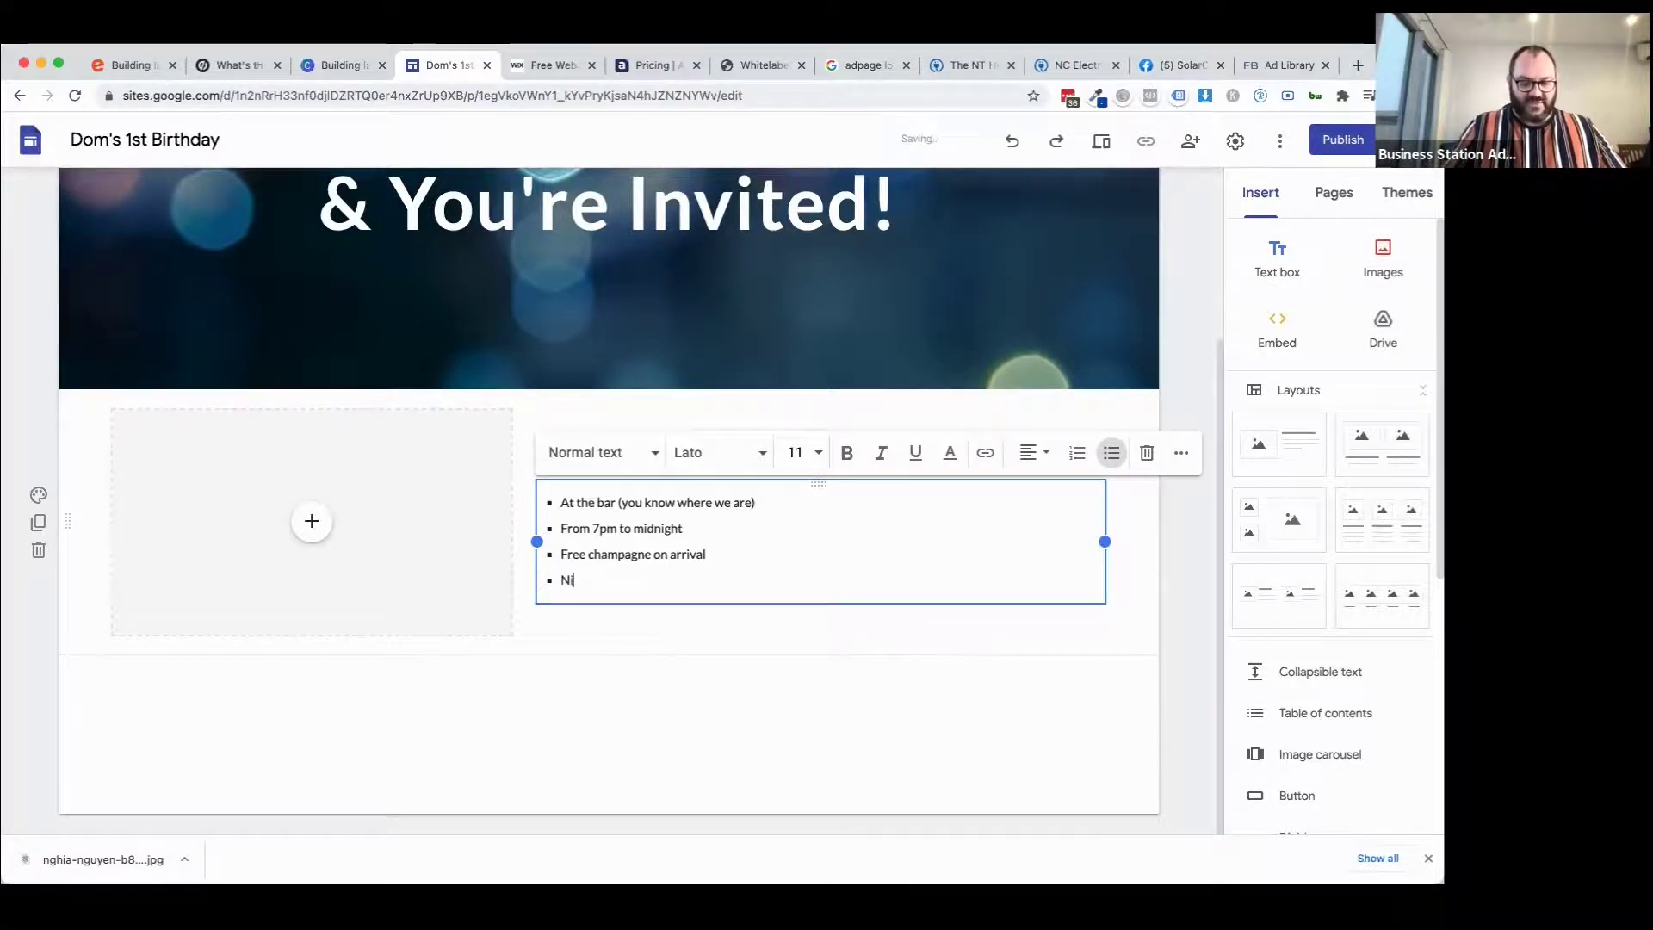
text(bbles all night)
key(Return)
text(Entertainm,ent)
key(BackSpace)
key(BackSpace)
key(BackSpace)
key(BackSpace)
text(ent DJ Dan)
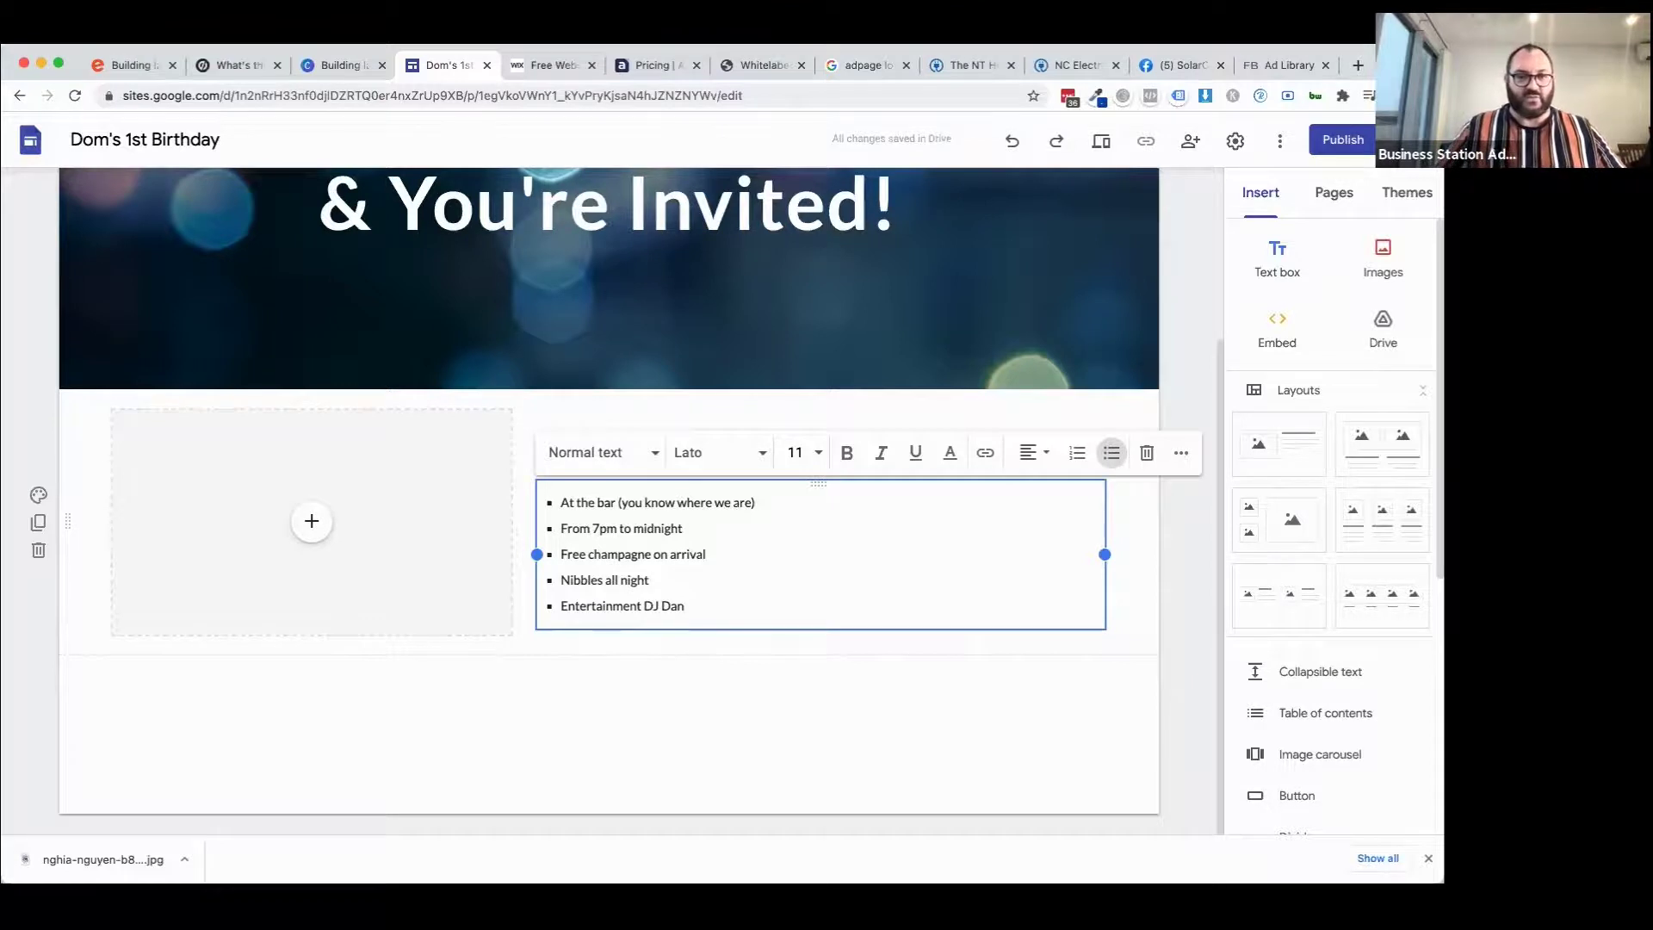
click(700, 701)
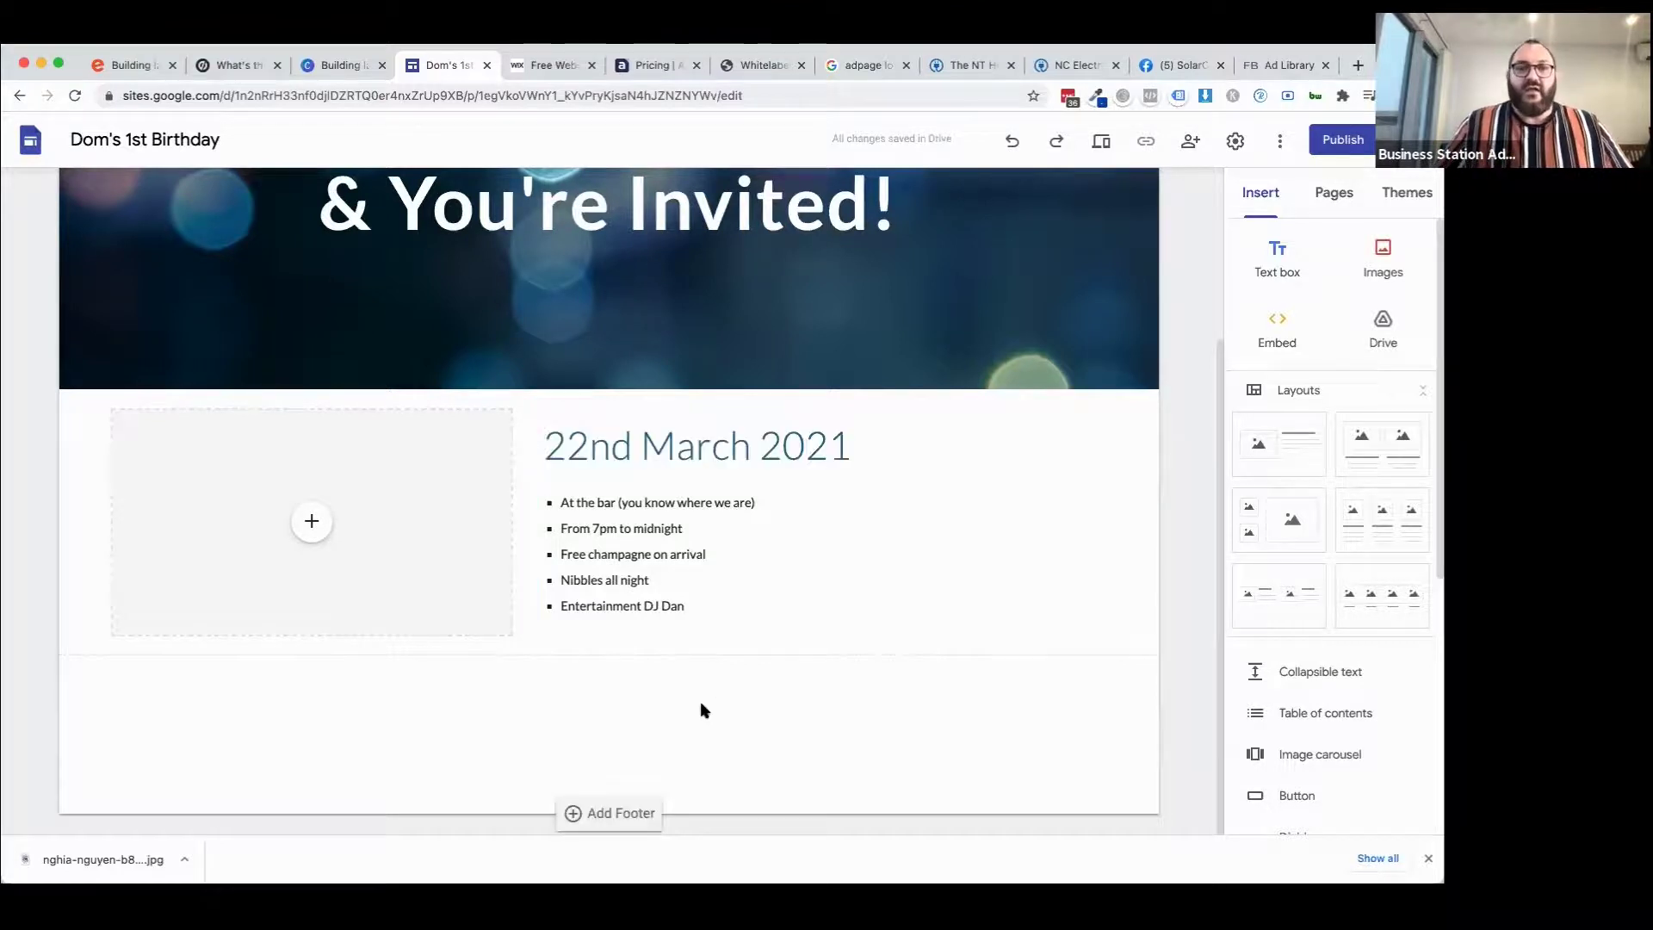
Upload the photo of people in the bar into the image placeholder beside the date and bullets.
click(311, 520)
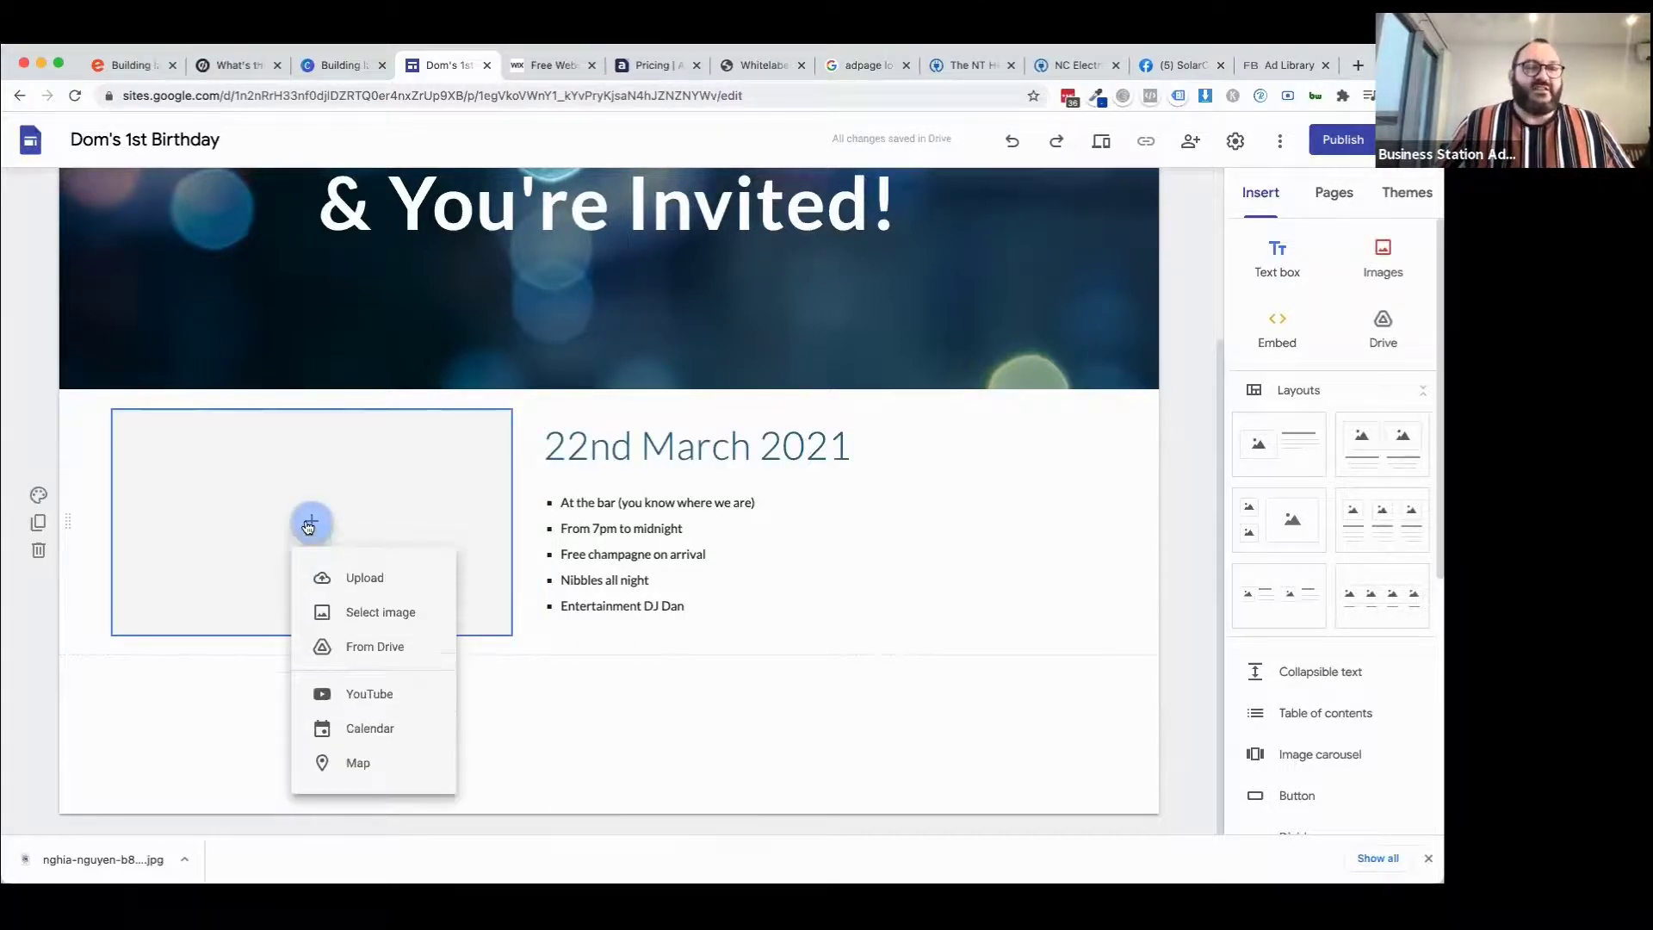
click(357, 579)
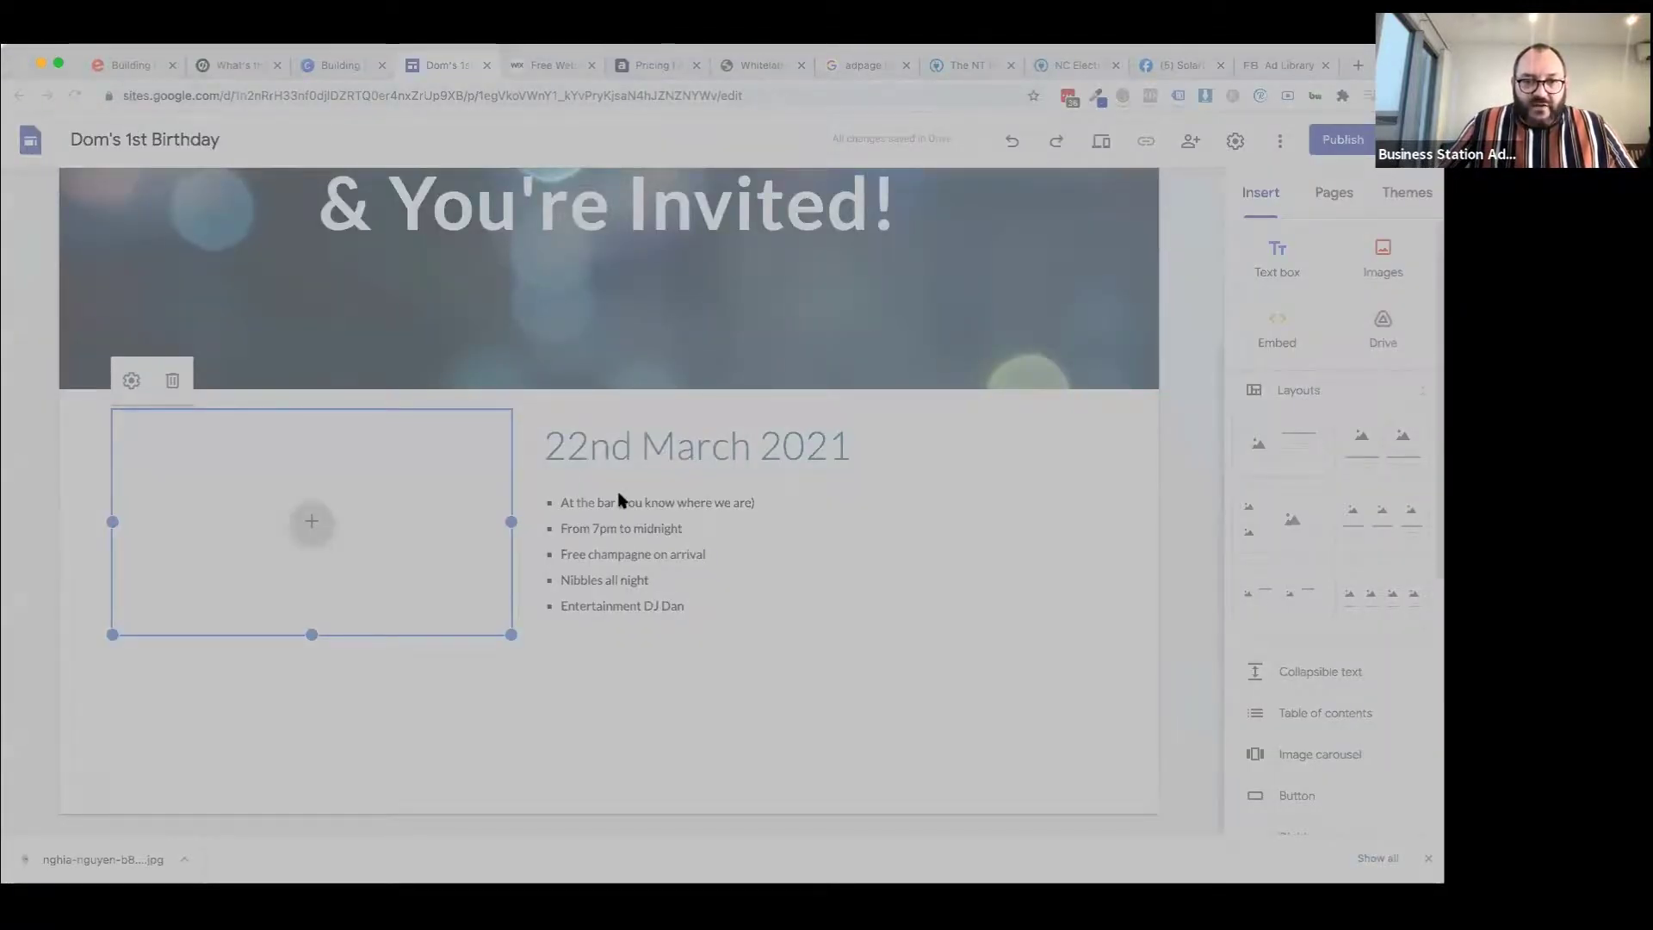
double_click(582, 533)
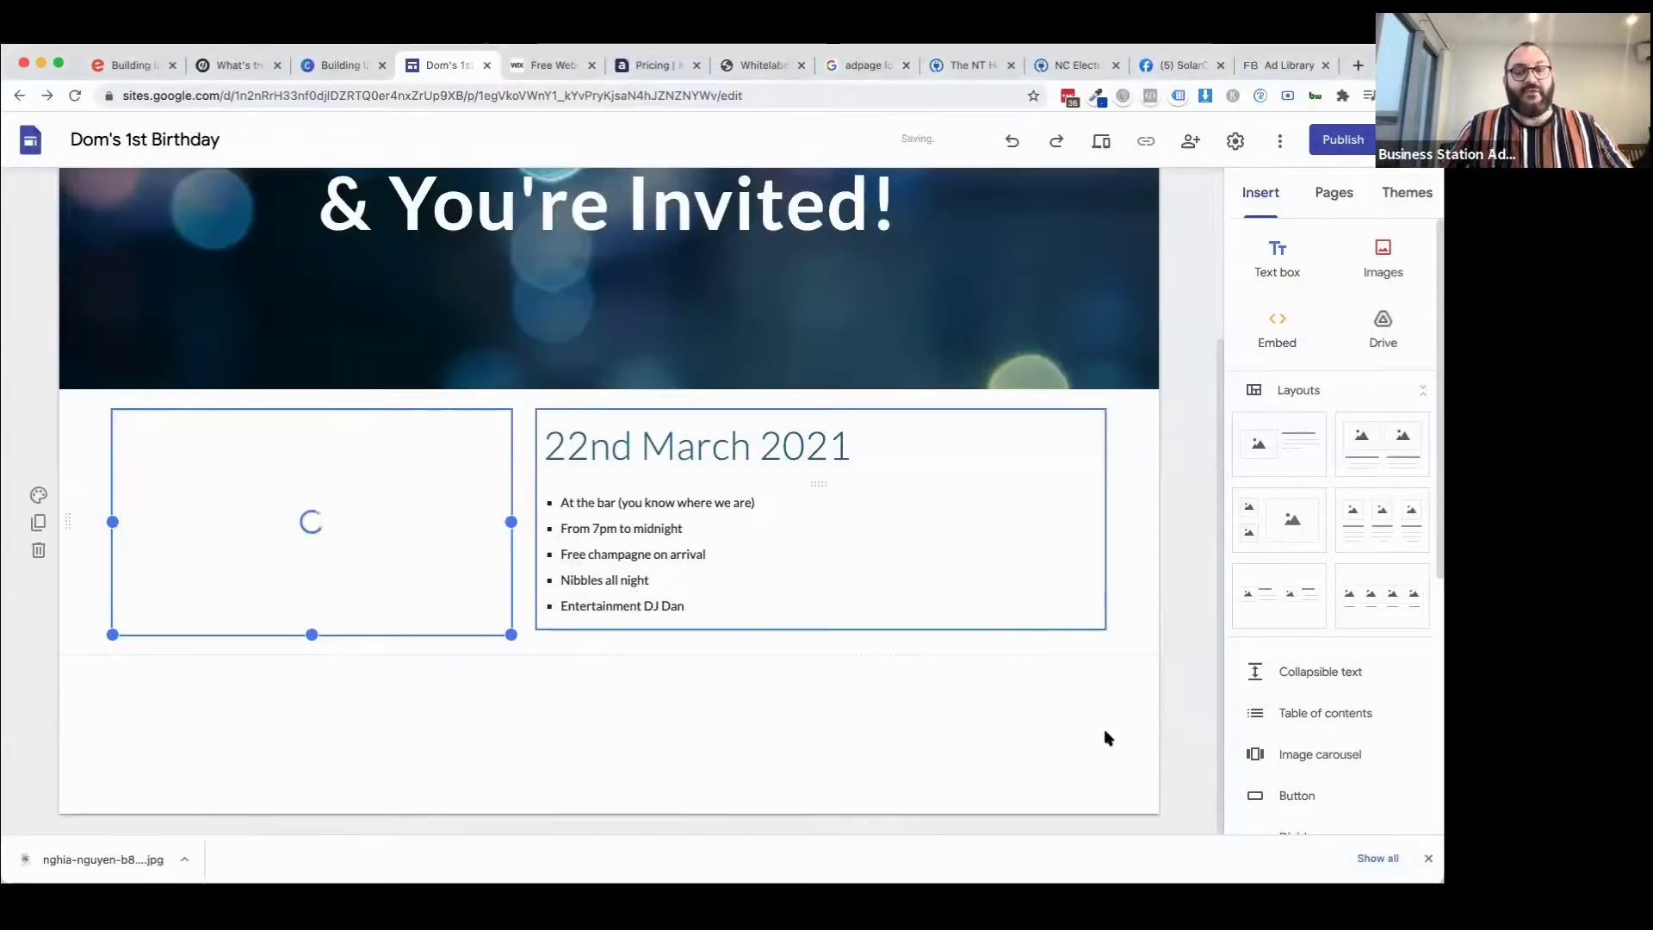
click(1192, 602)
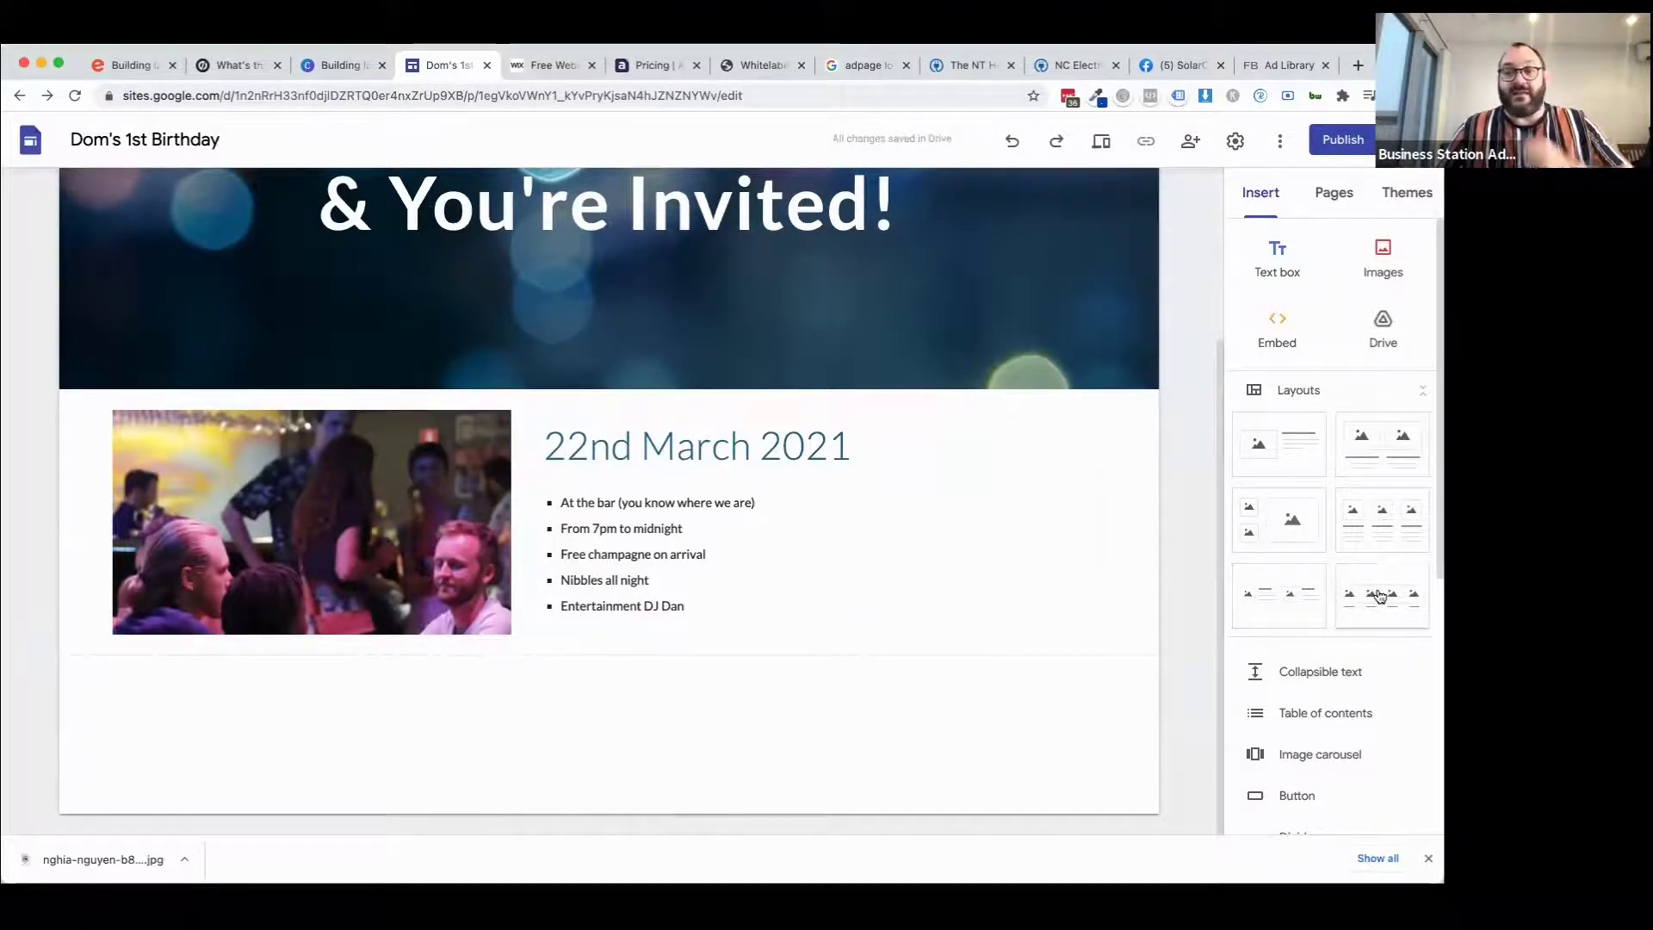
click(1287, 804)
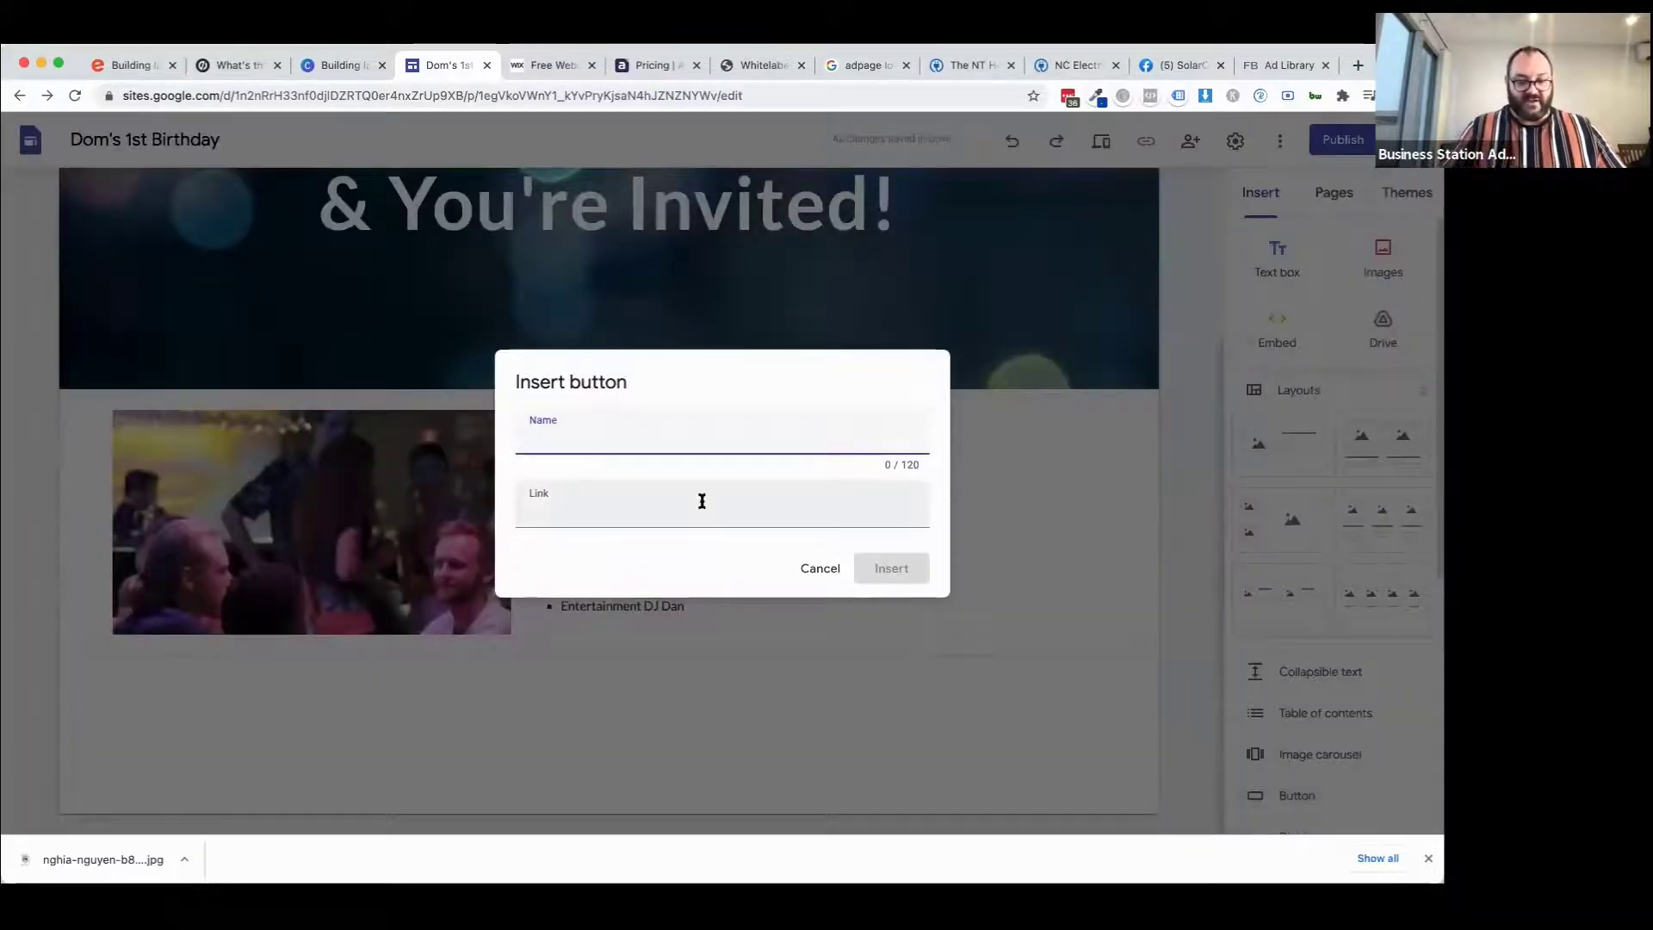
text(RSVP)
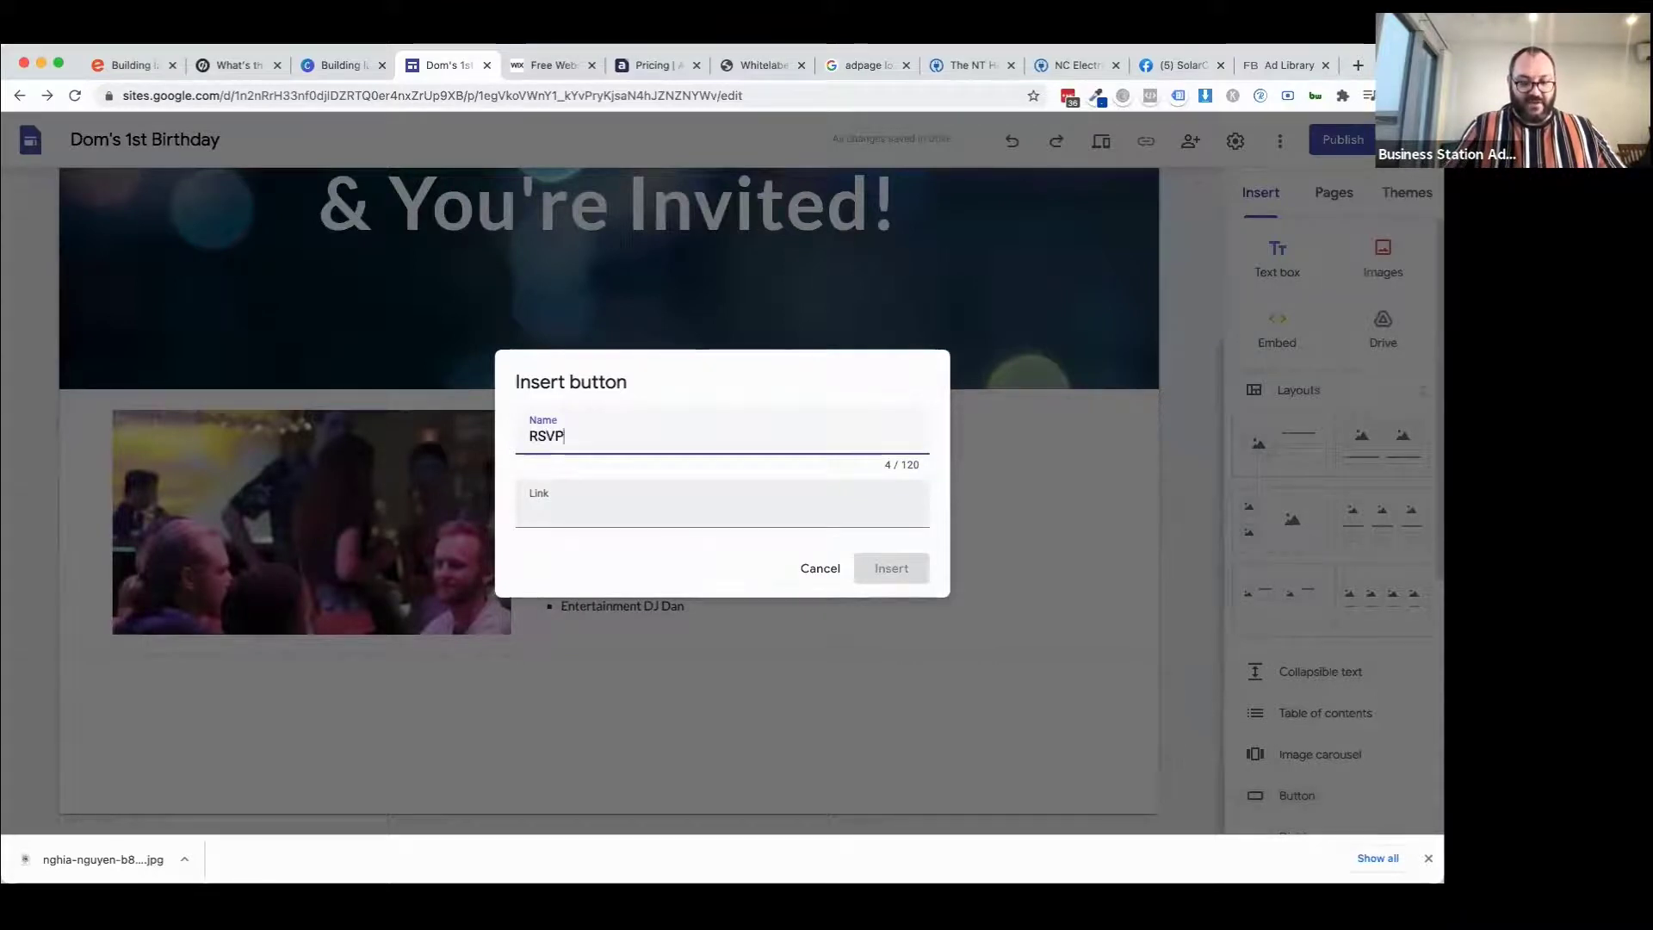
text( Now)
click(680, 503)
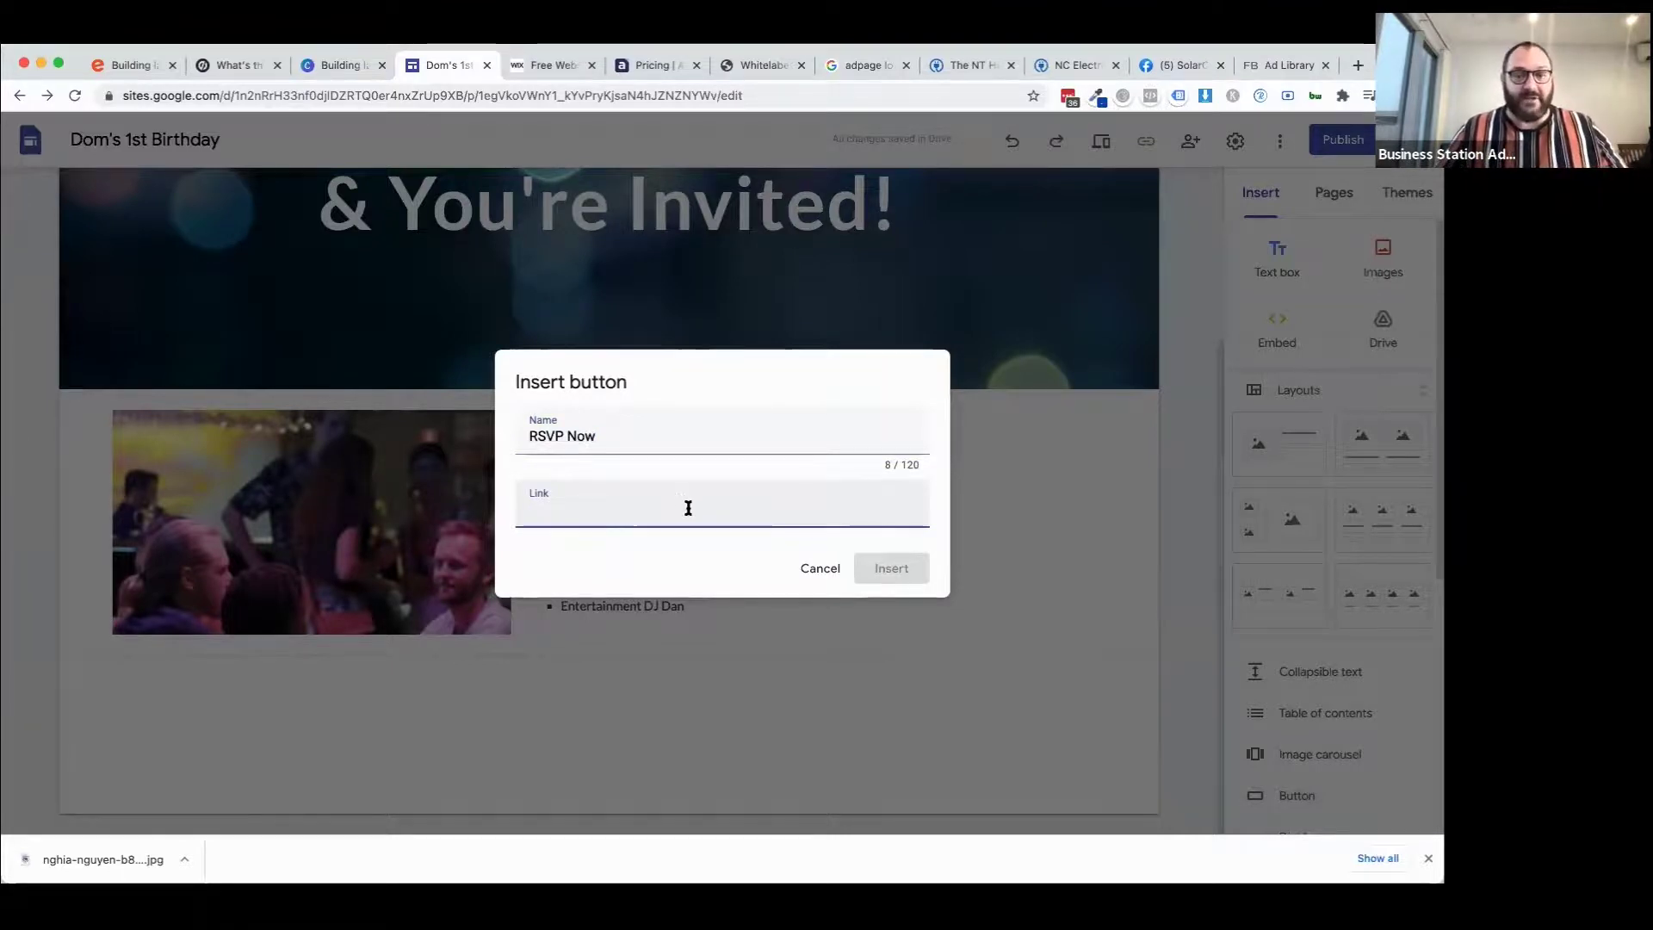
click(820, 567)
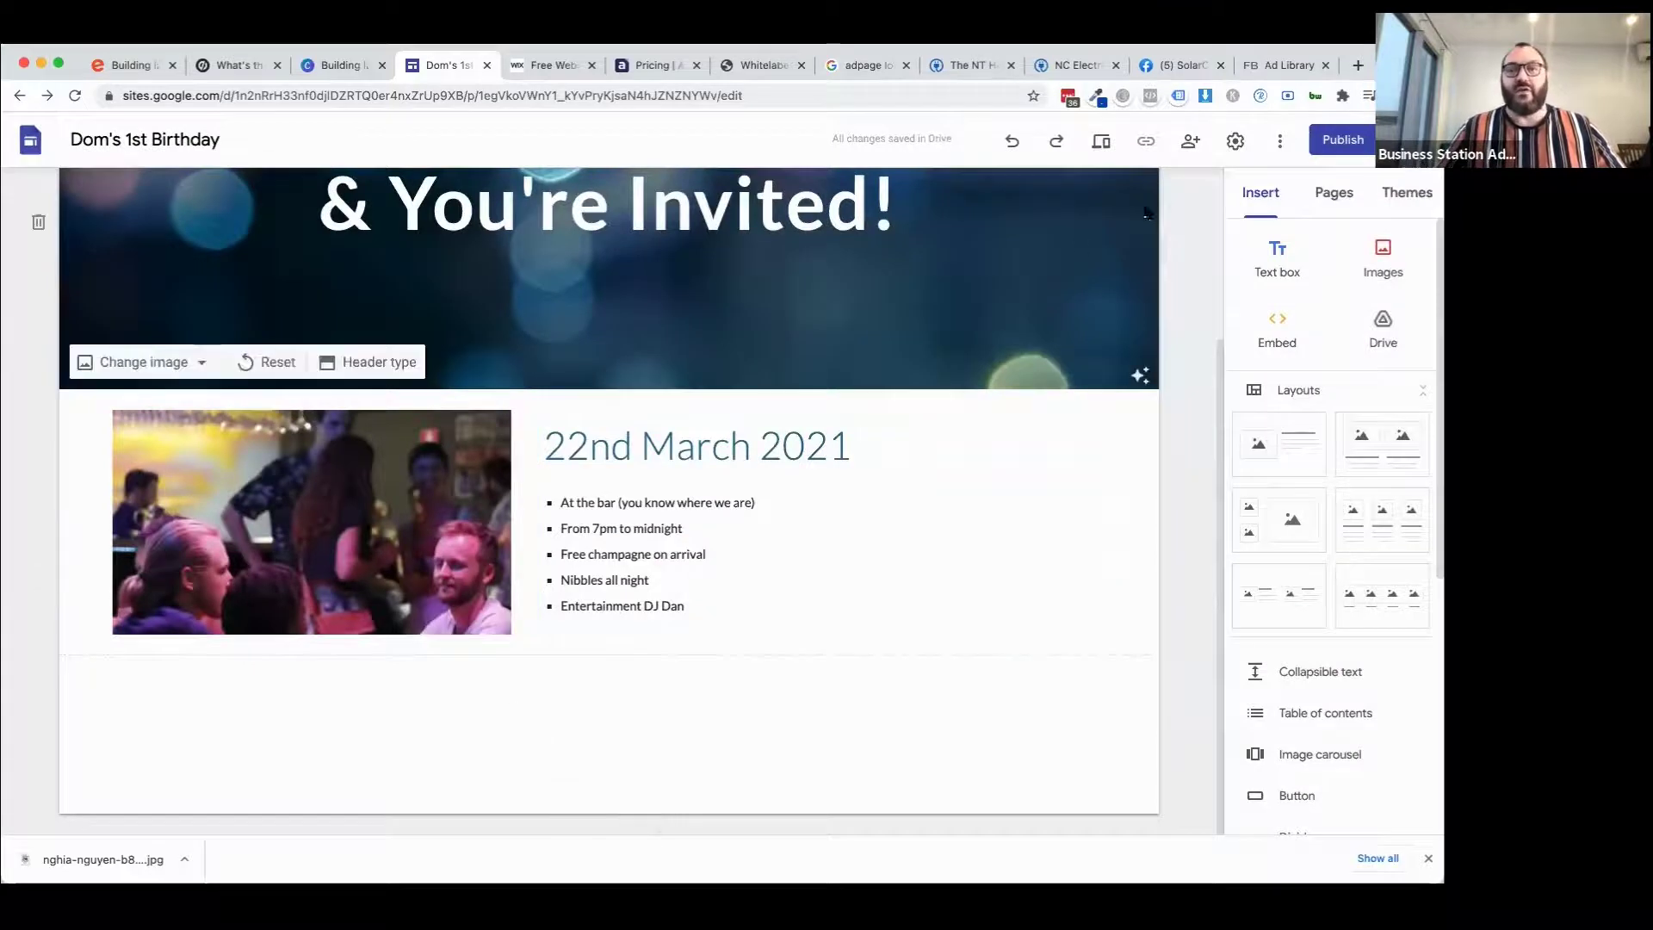
Open Calendly in a new browser tab.
click(1358, 64)
text(calendly)
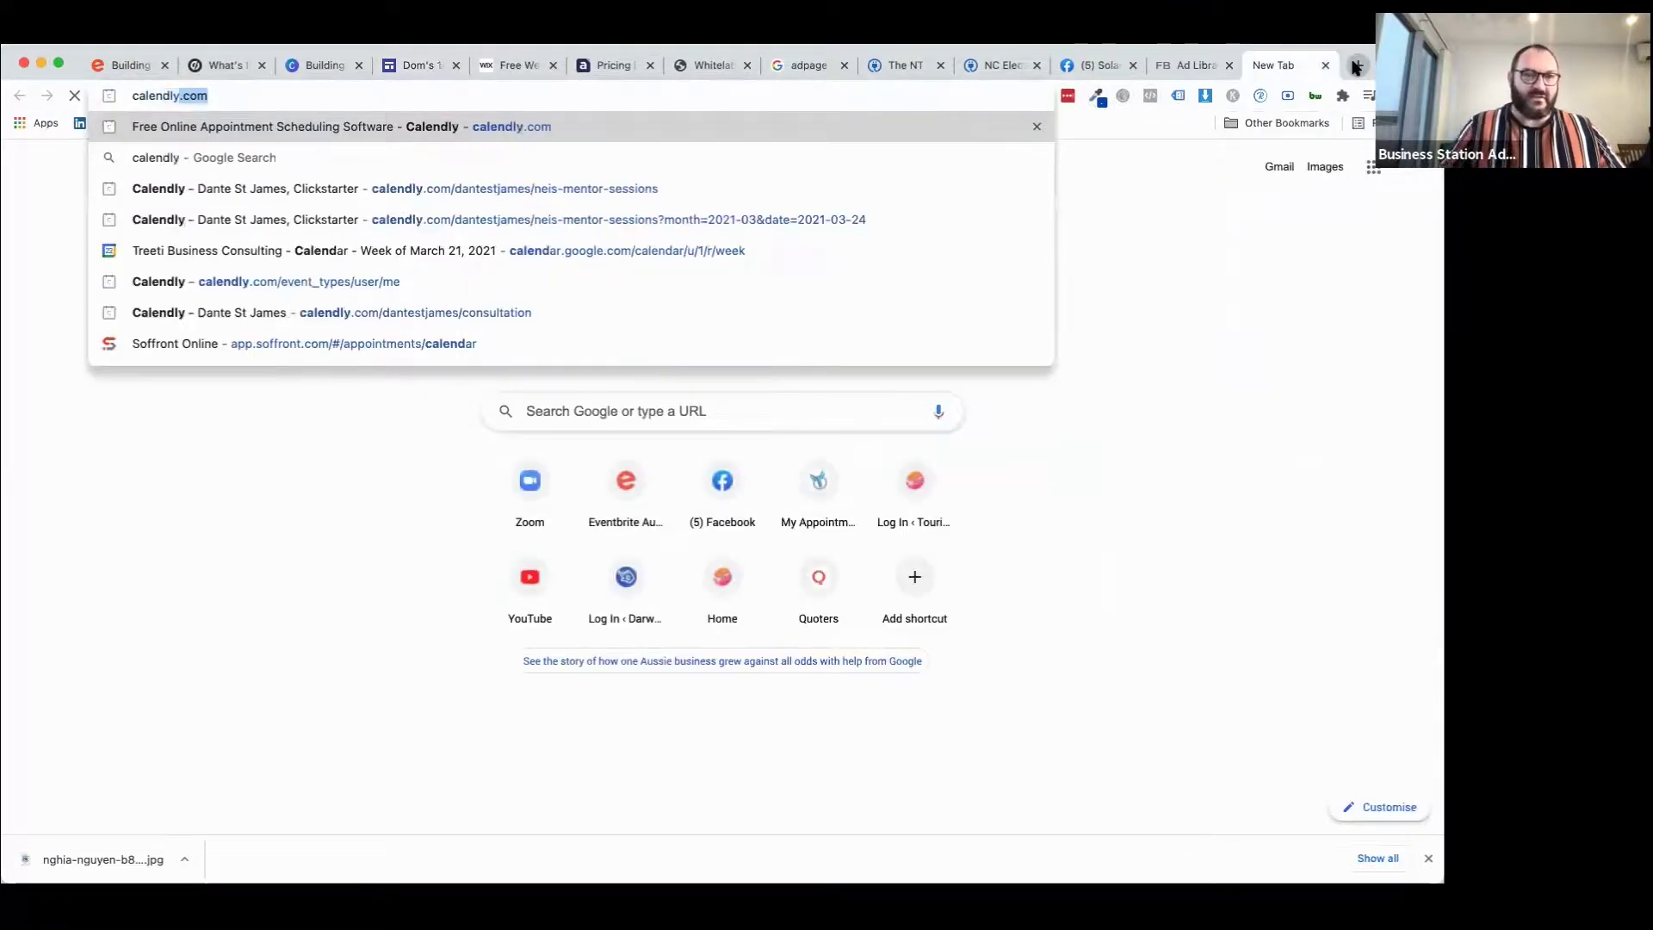
key(Return)
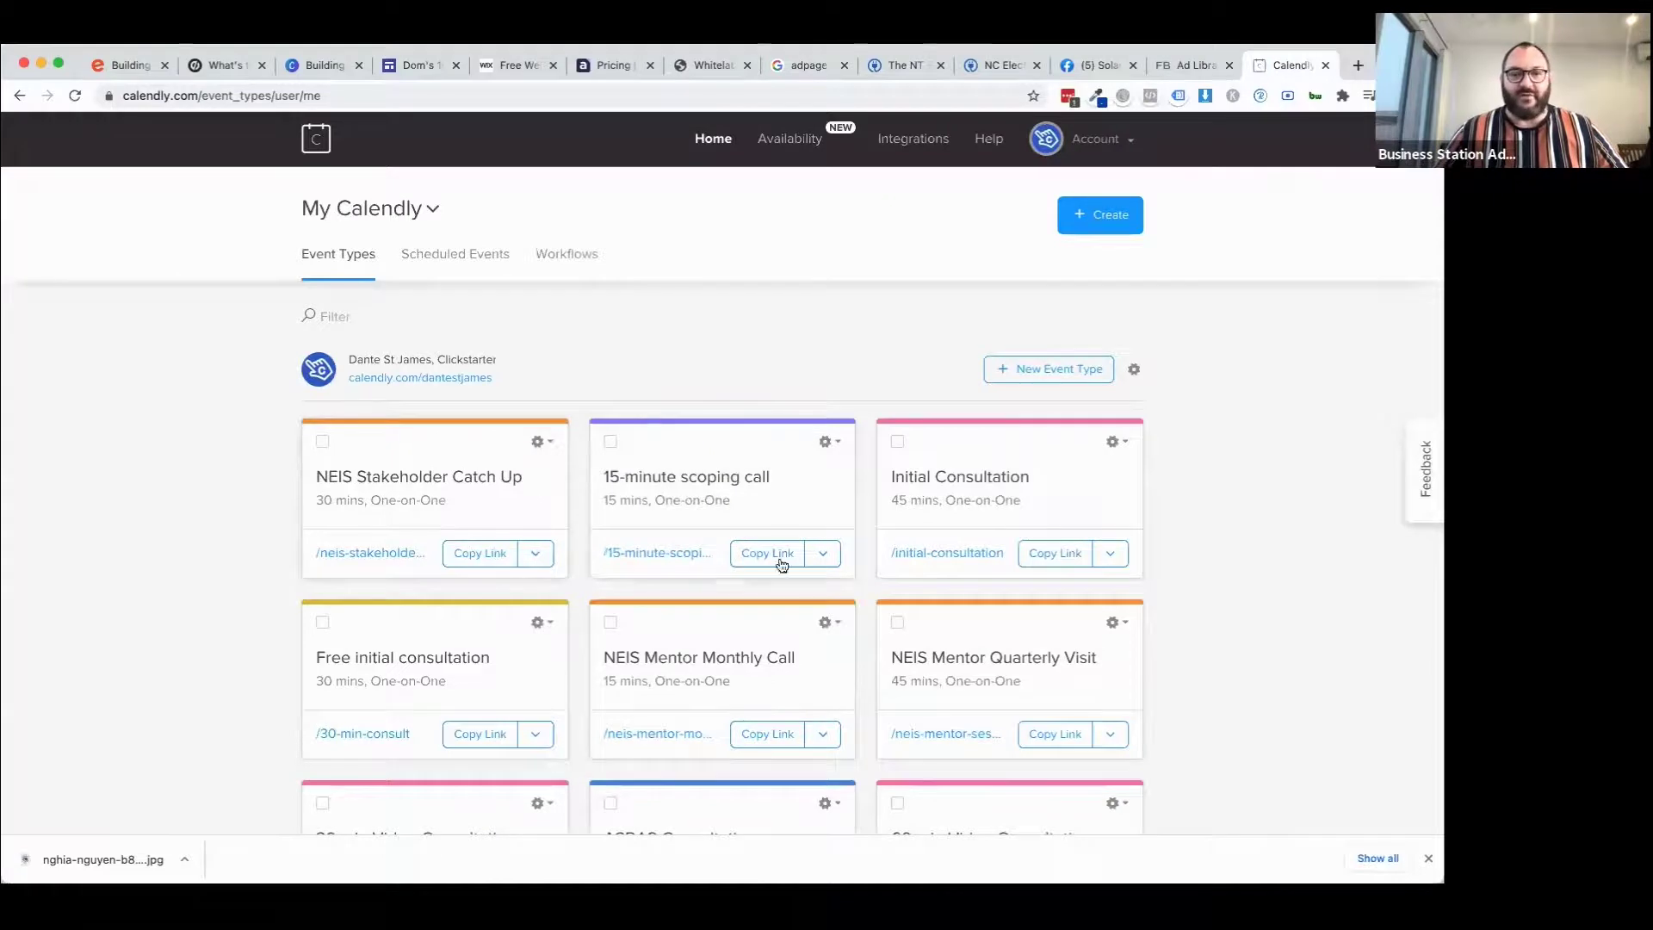
Copy the inline embed code for the 15-minute scoping call event in Calendly.
click(830, 444)
click(824, 611)
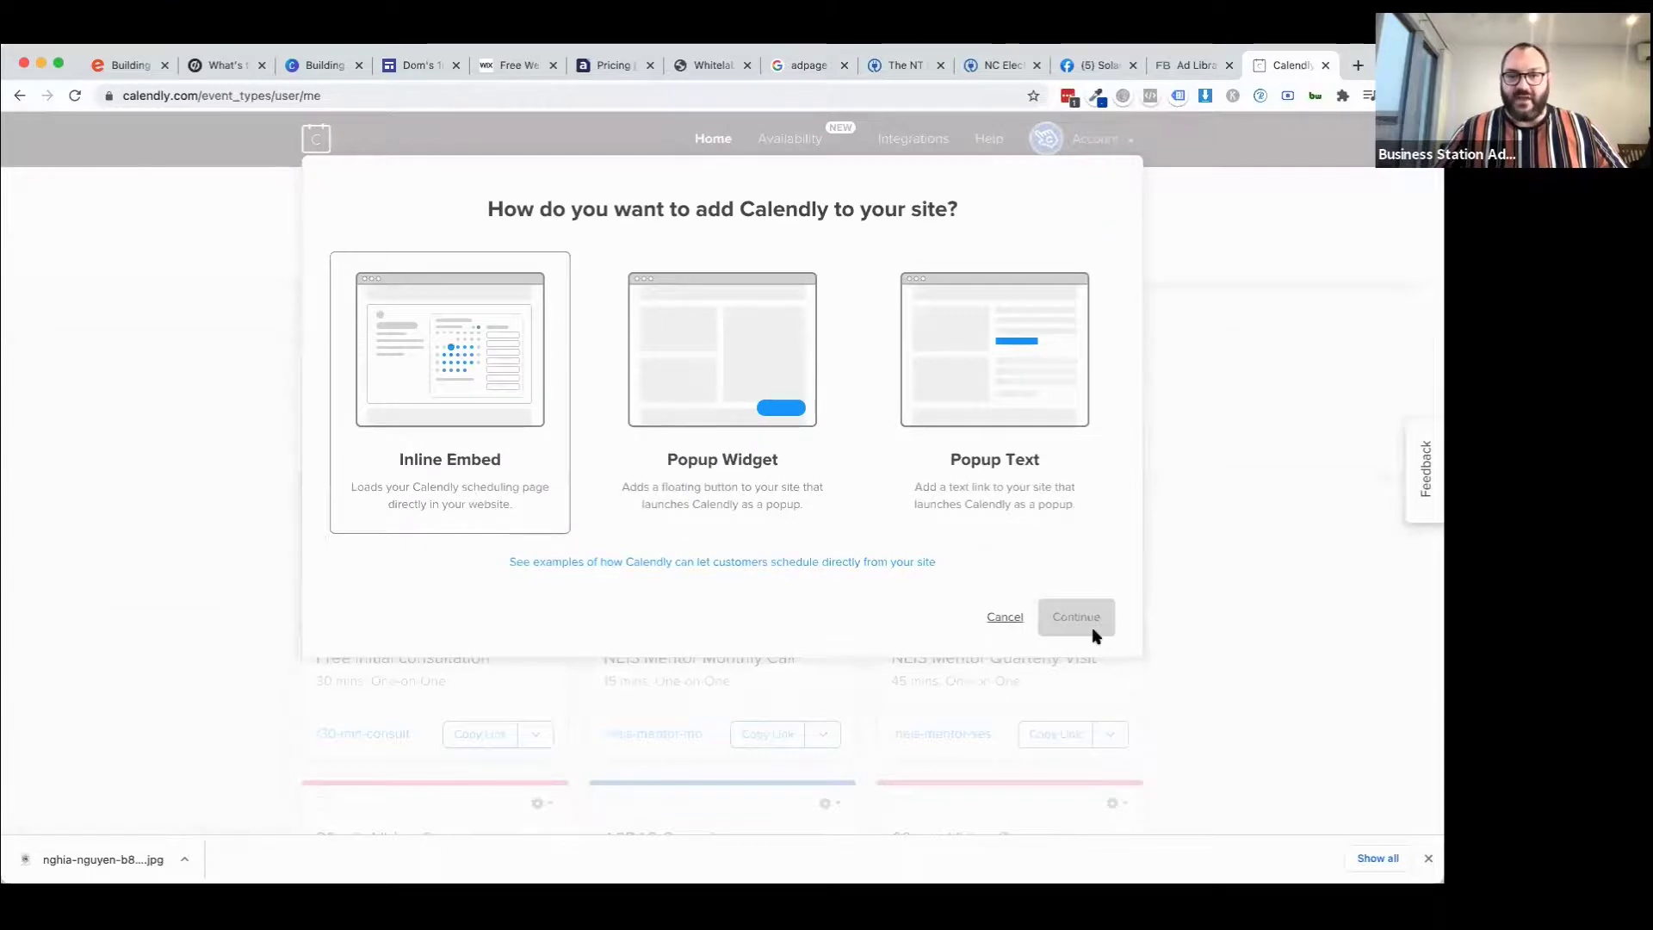
click(420, 472)
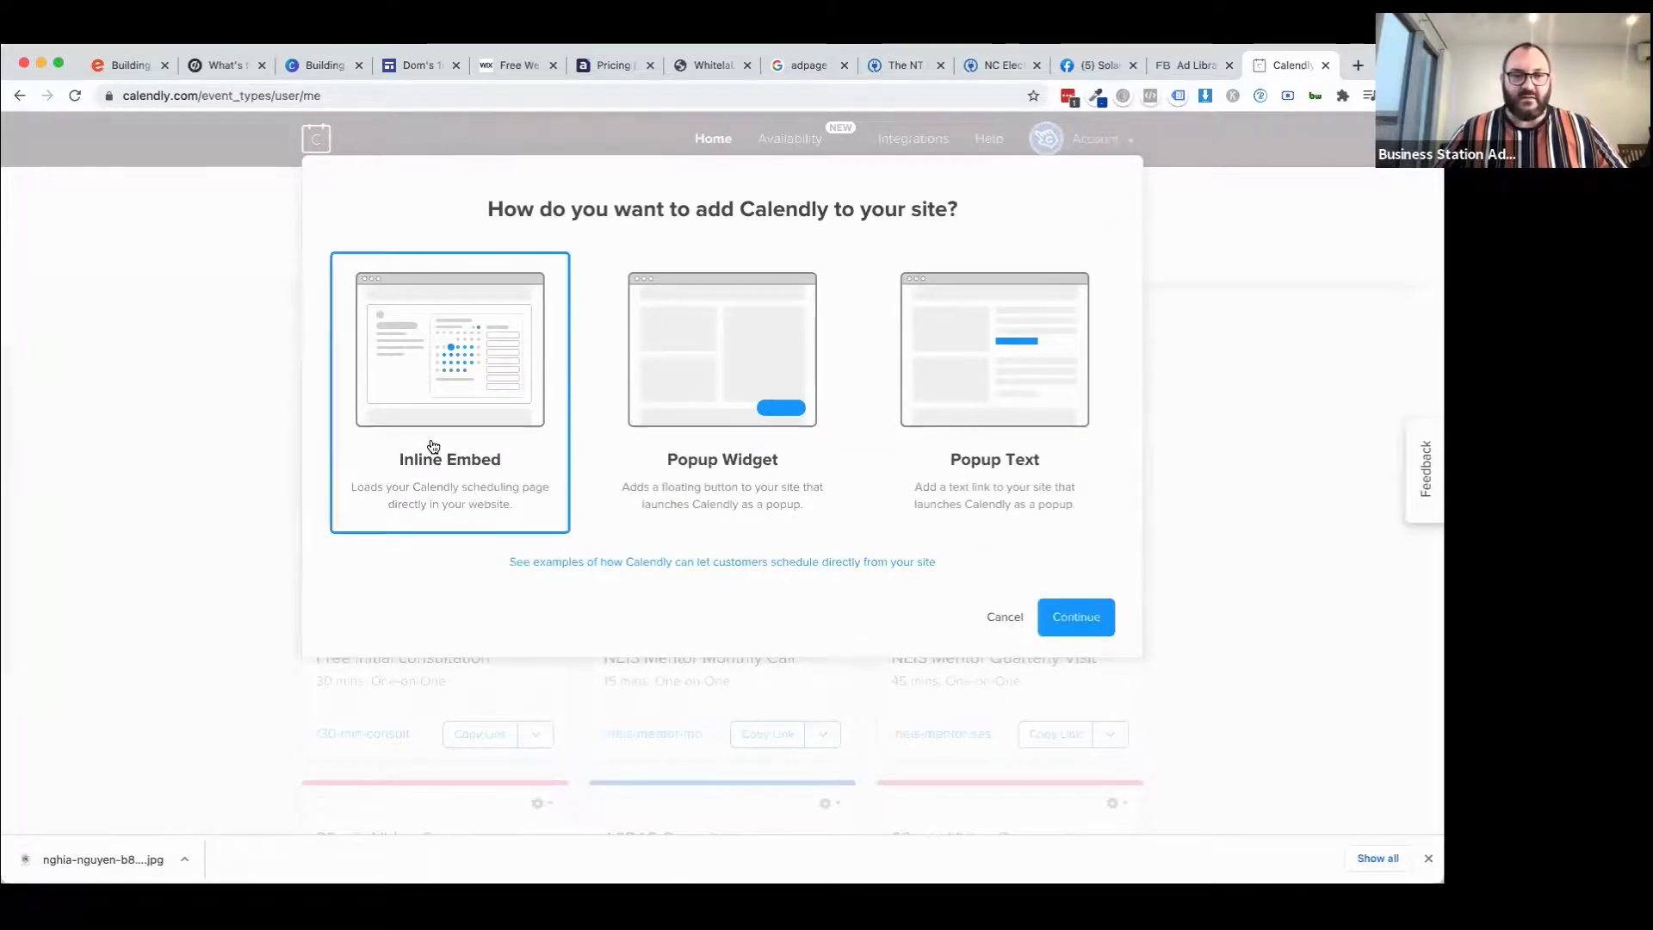
click(1104, 618)
click(922, 317)
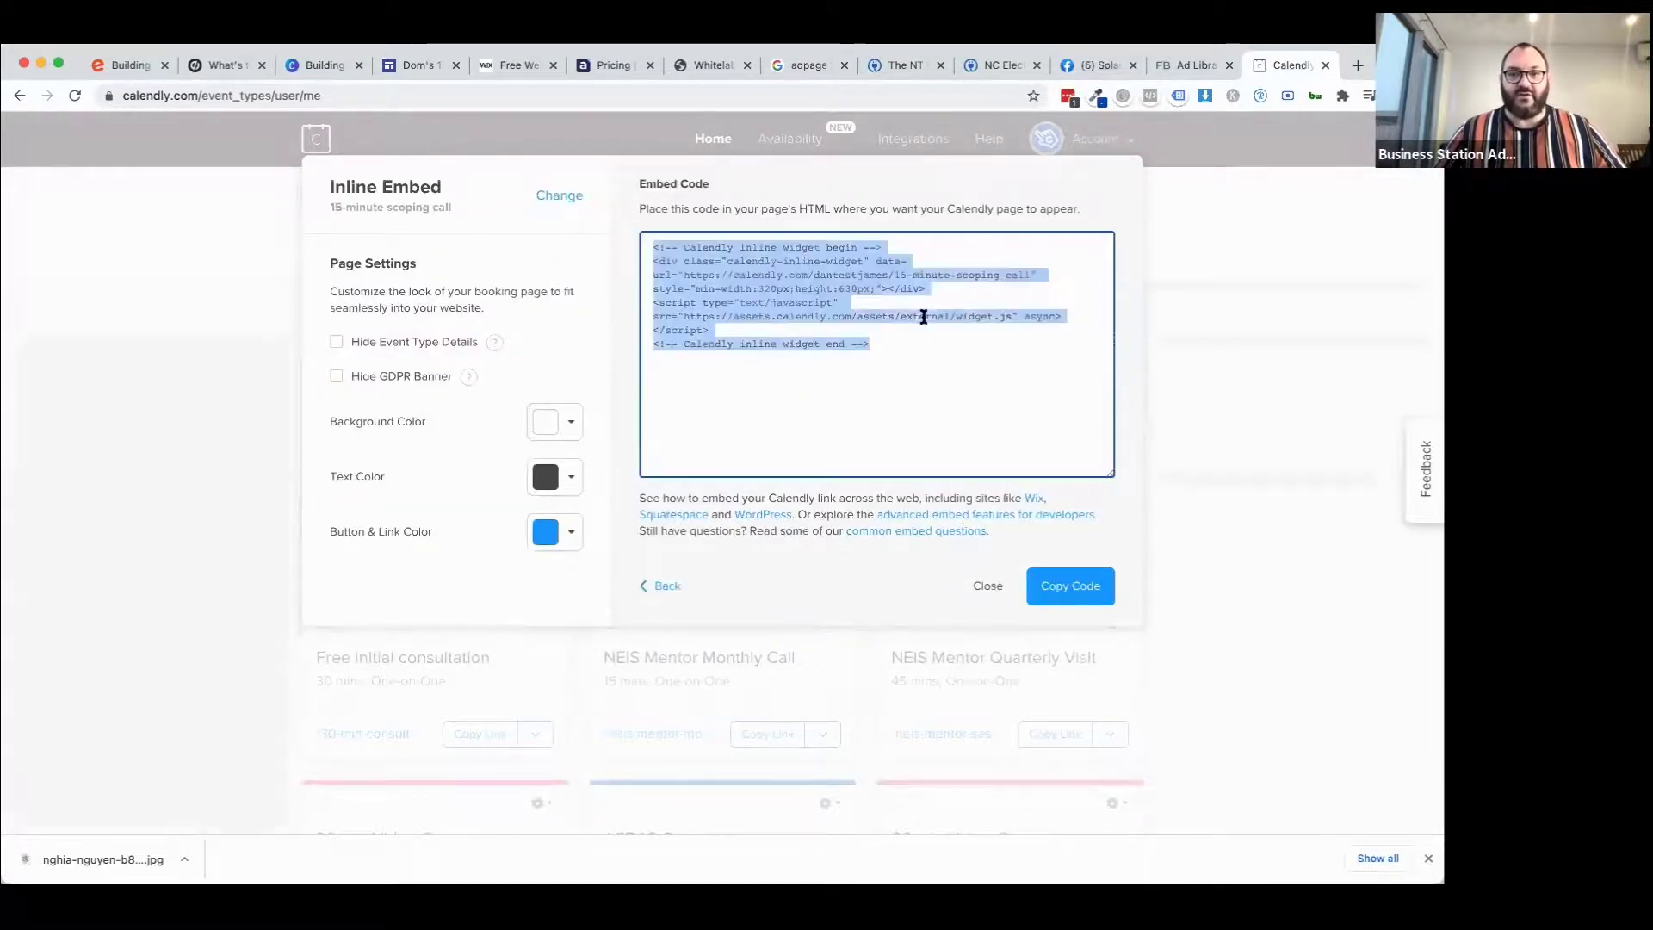
click(1083, 587)
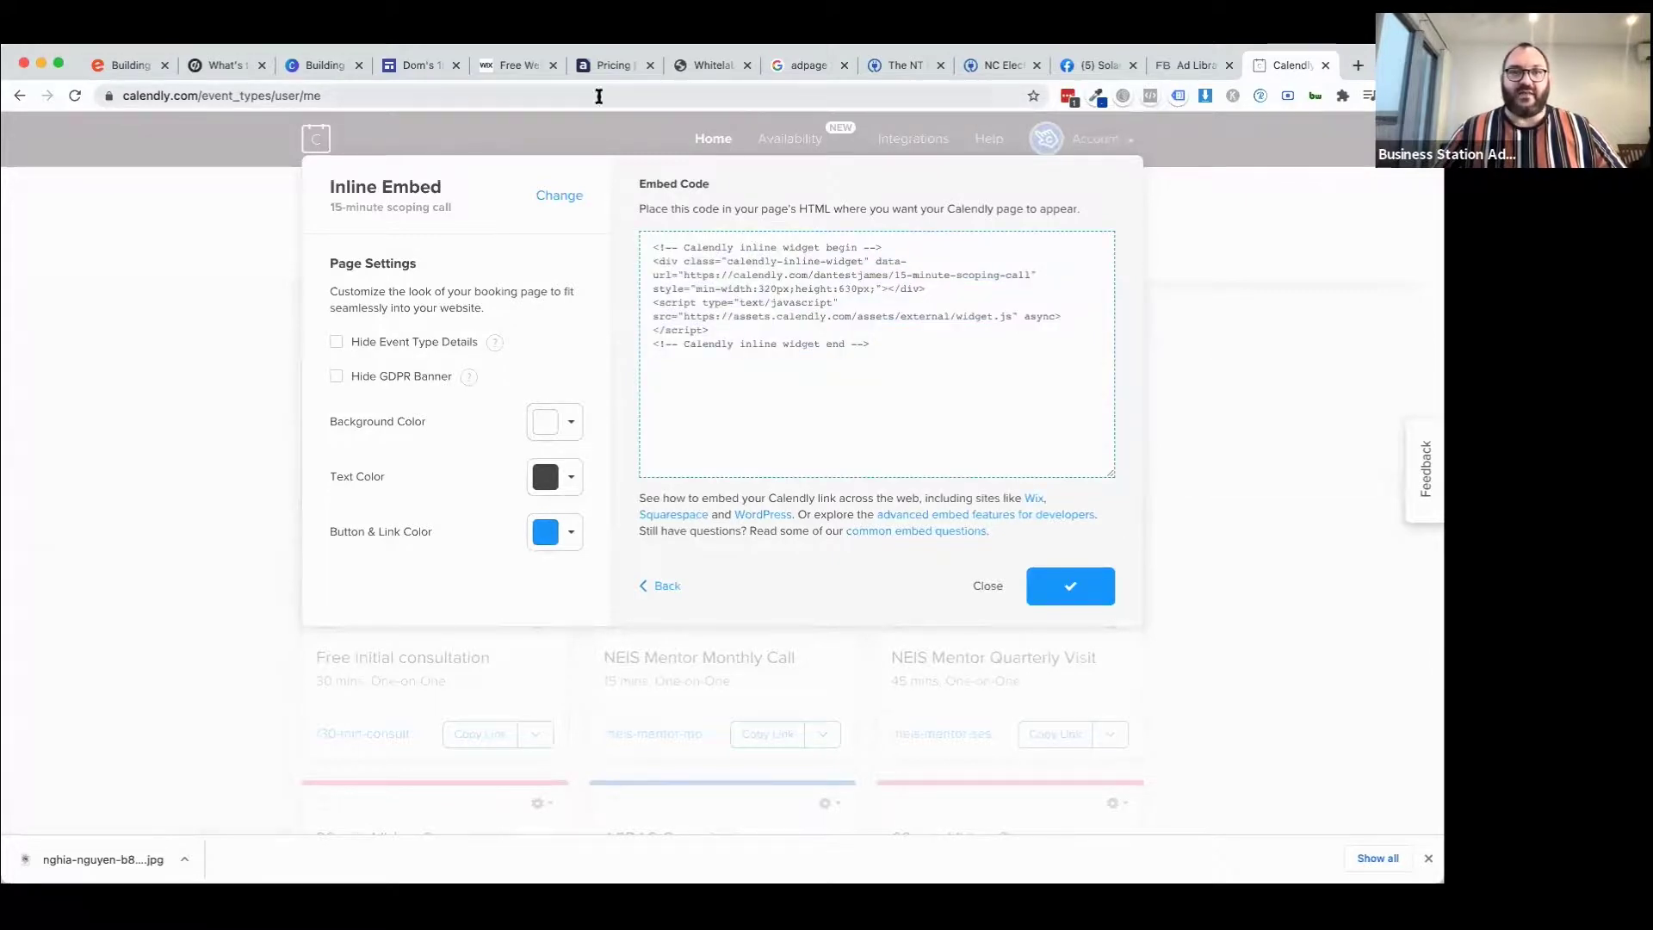
Switch to Google Sites, start a web embed on the birthday page and try the Calendly code as its URL.
click(416, 75)
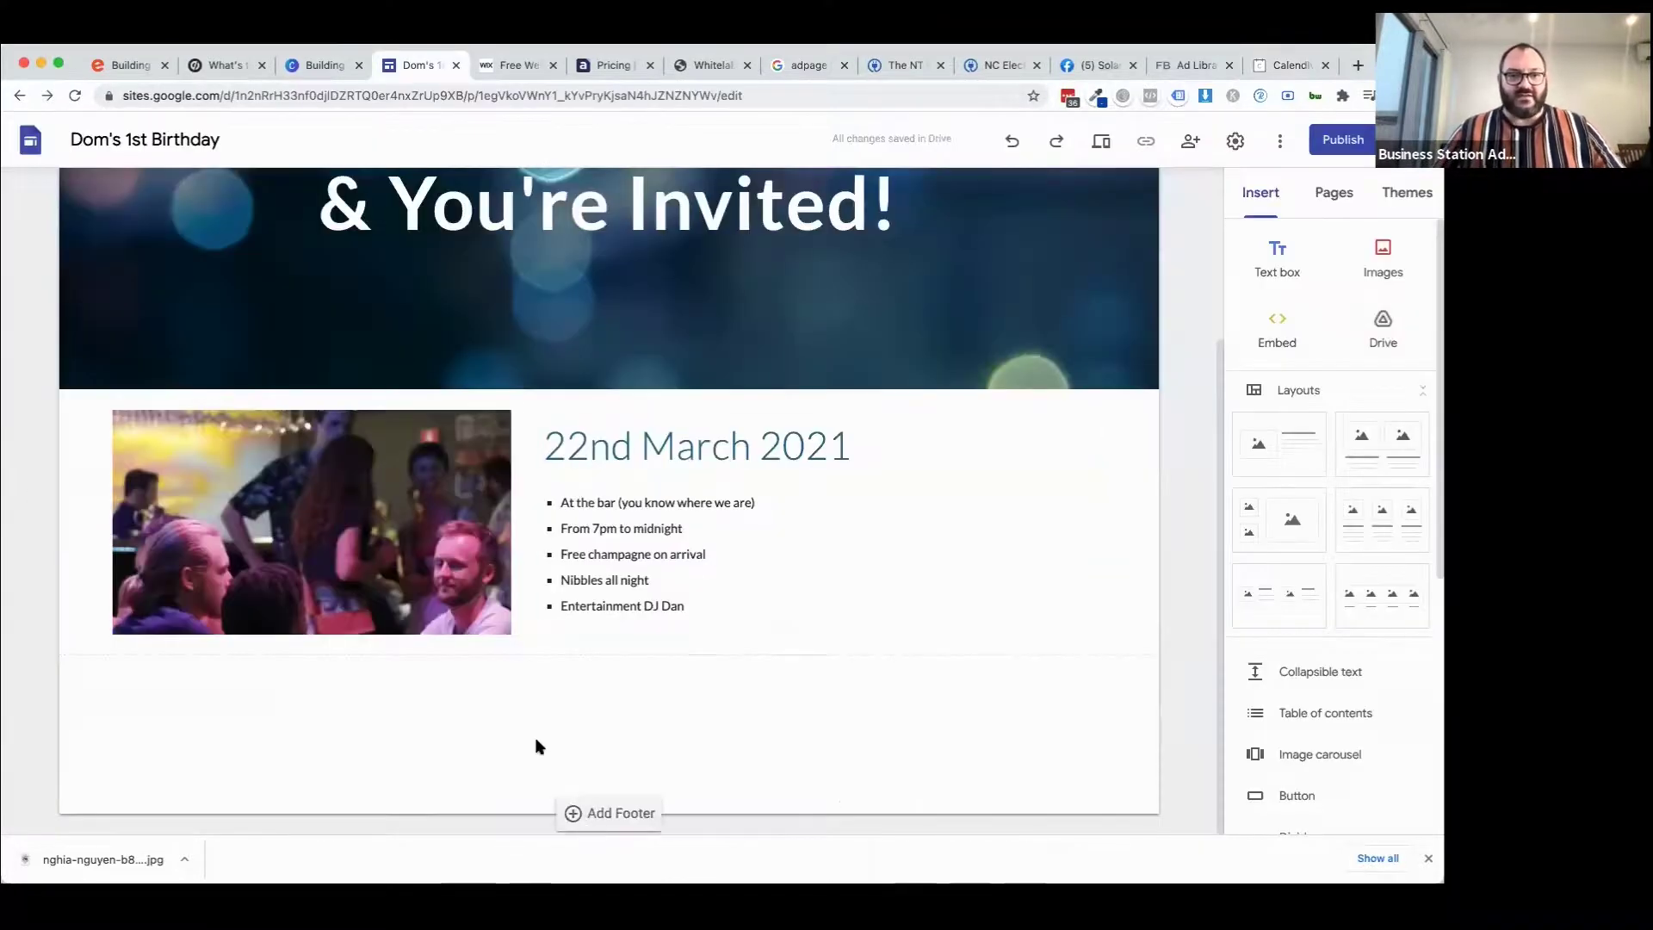
scroll(1304, 766, down, 5)
scroll(1304, 770, down, 2)
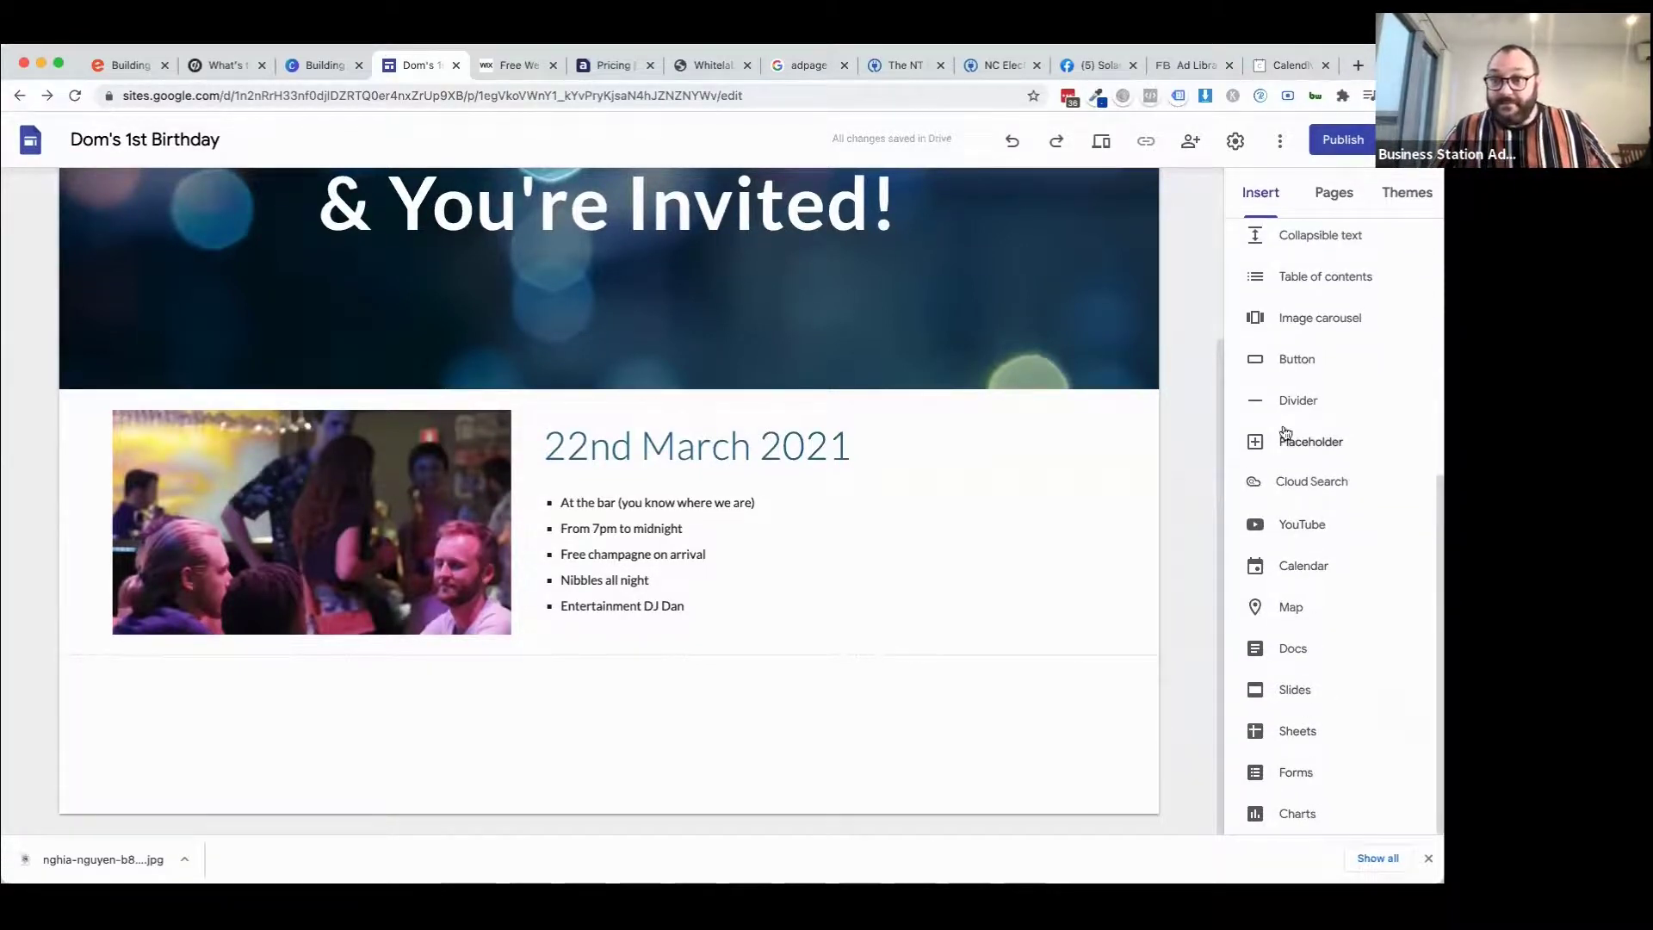
scroll(1306, 461, up, 4)
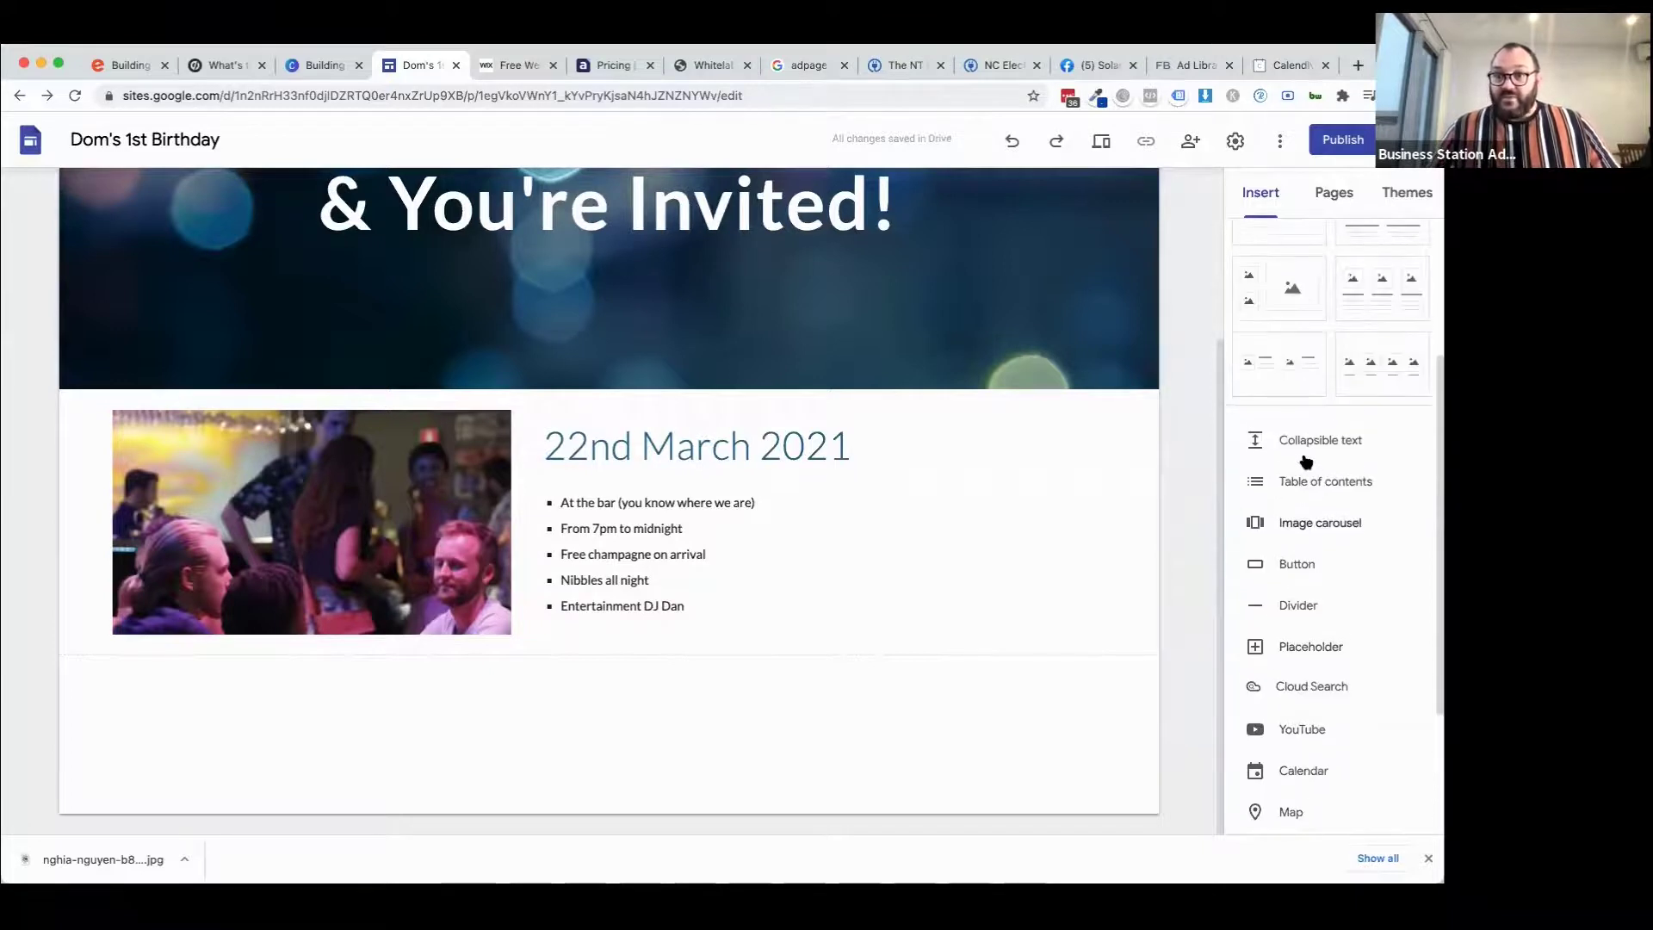
scroll(1305, 456, up, 2)
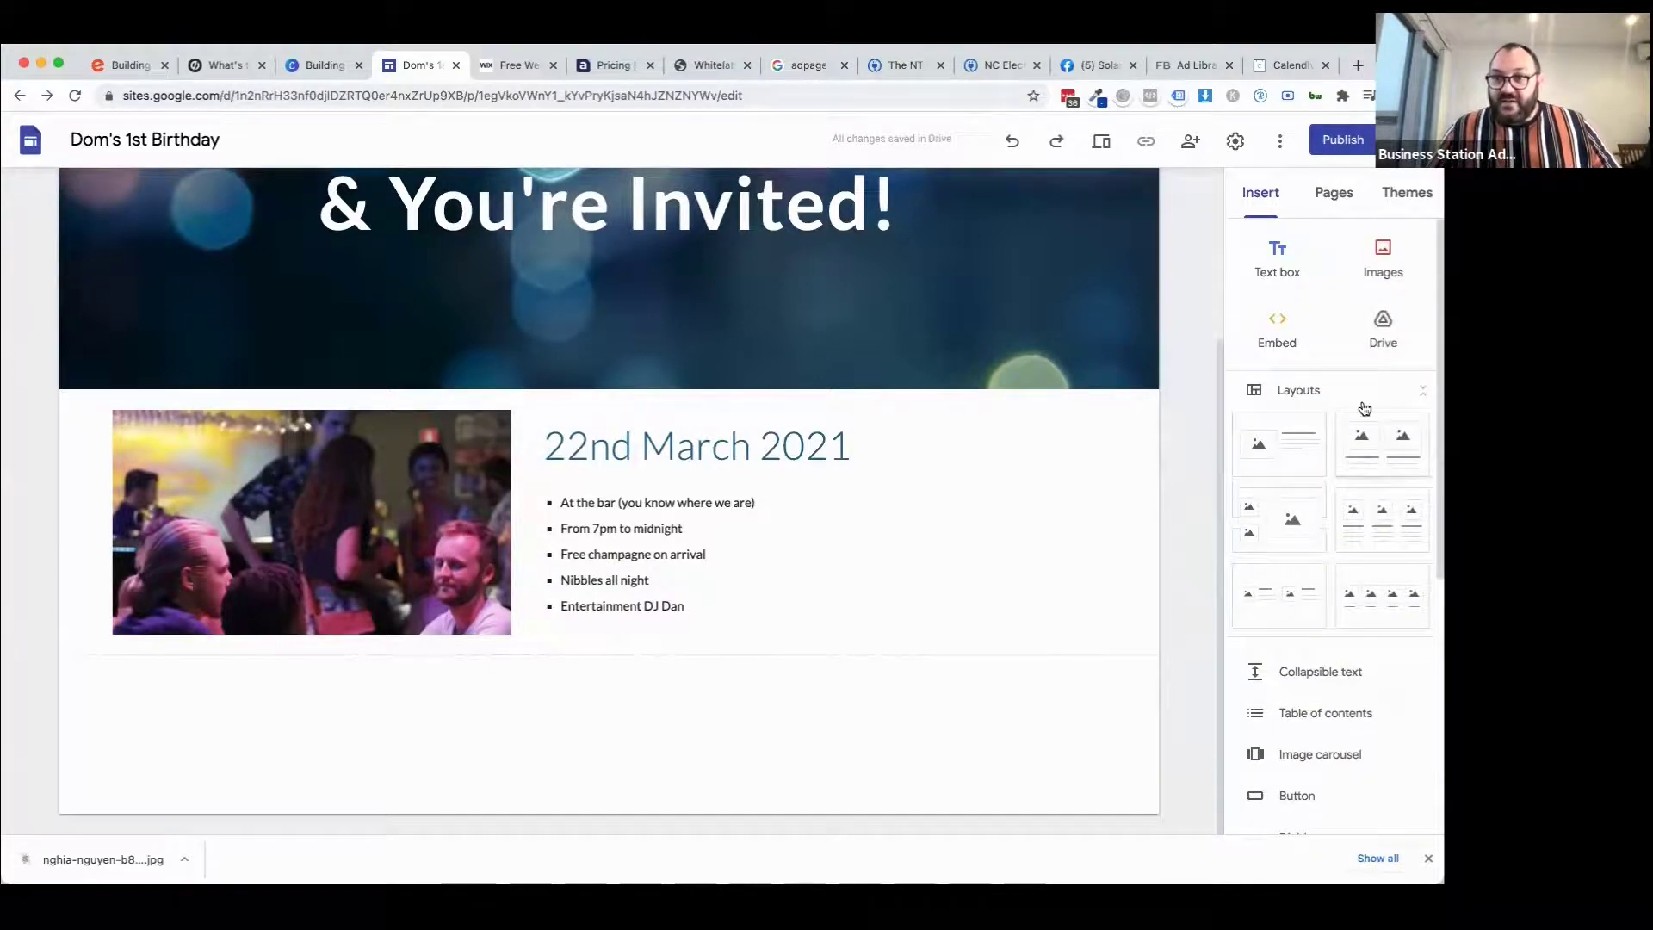
click(1283, 329)
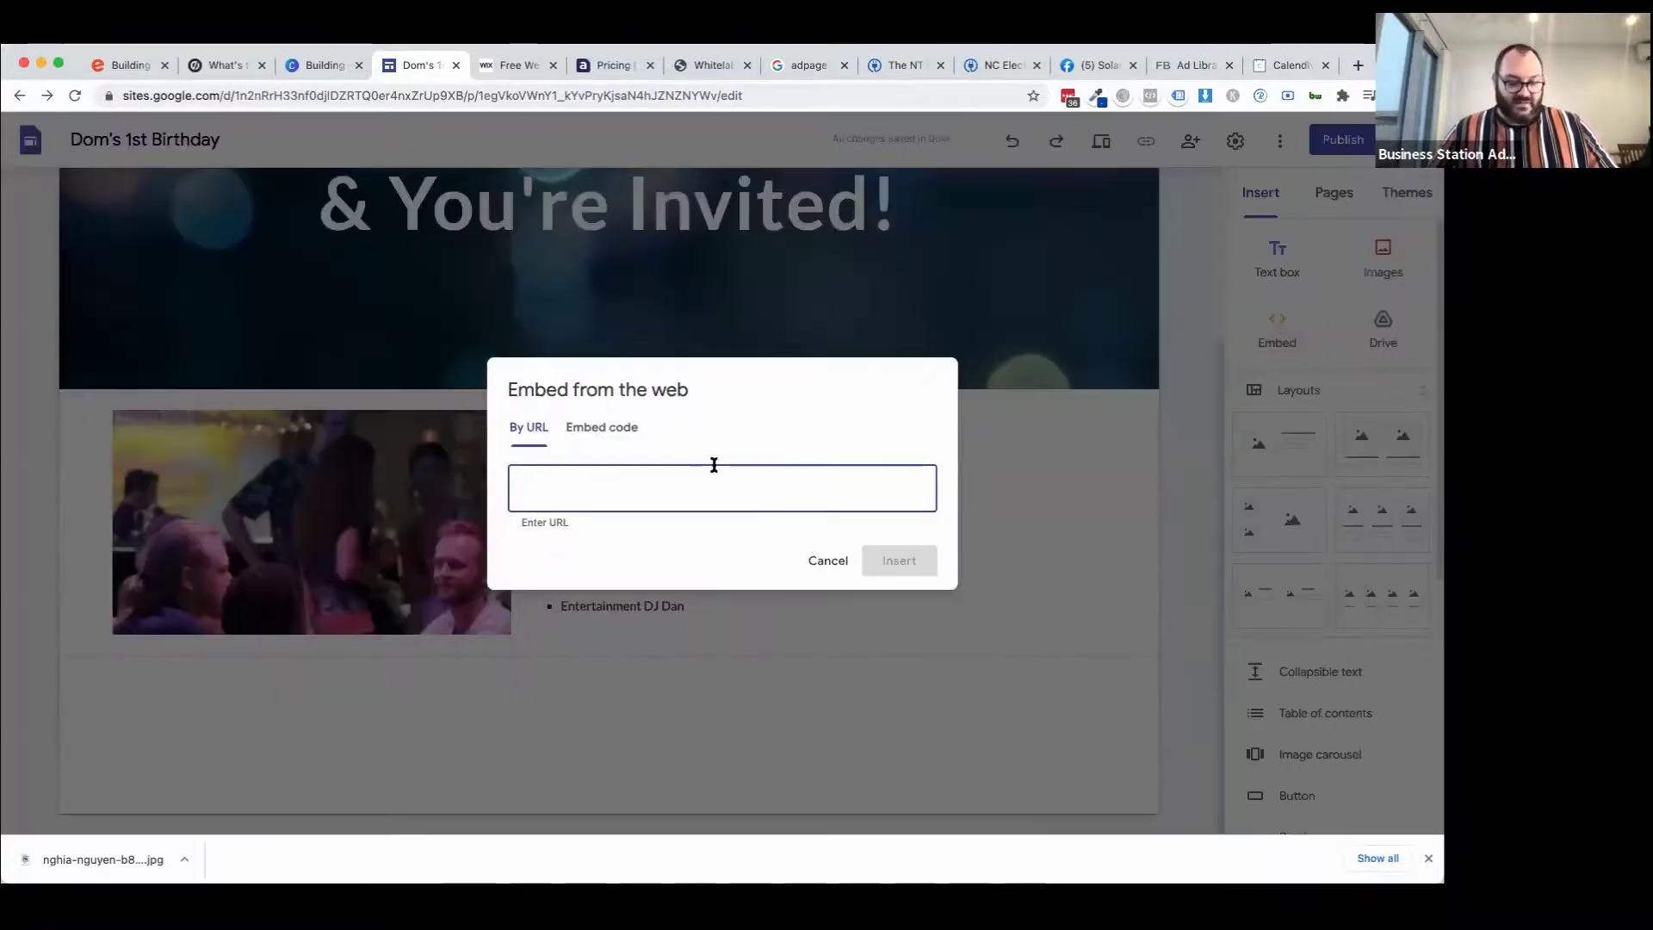
key(super+v)
drag(538, 482, 486, 493)
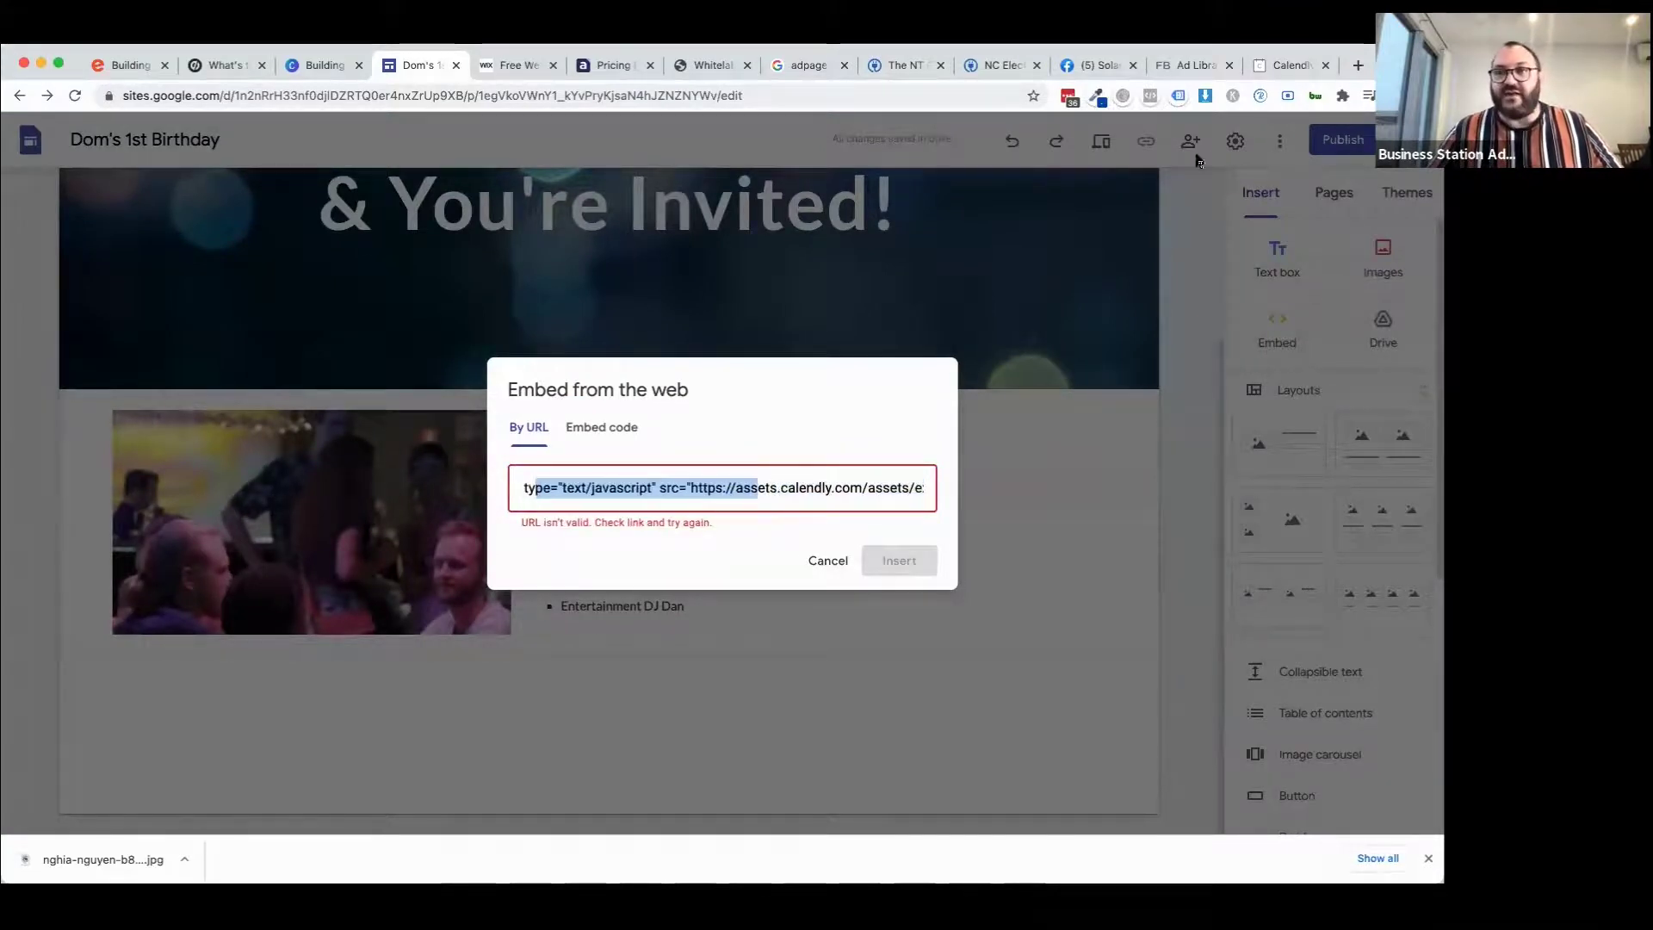
Return to Calendly, leave the embed setup and copy the booking link of the 15-minute scoping call.
click(1289, 65)
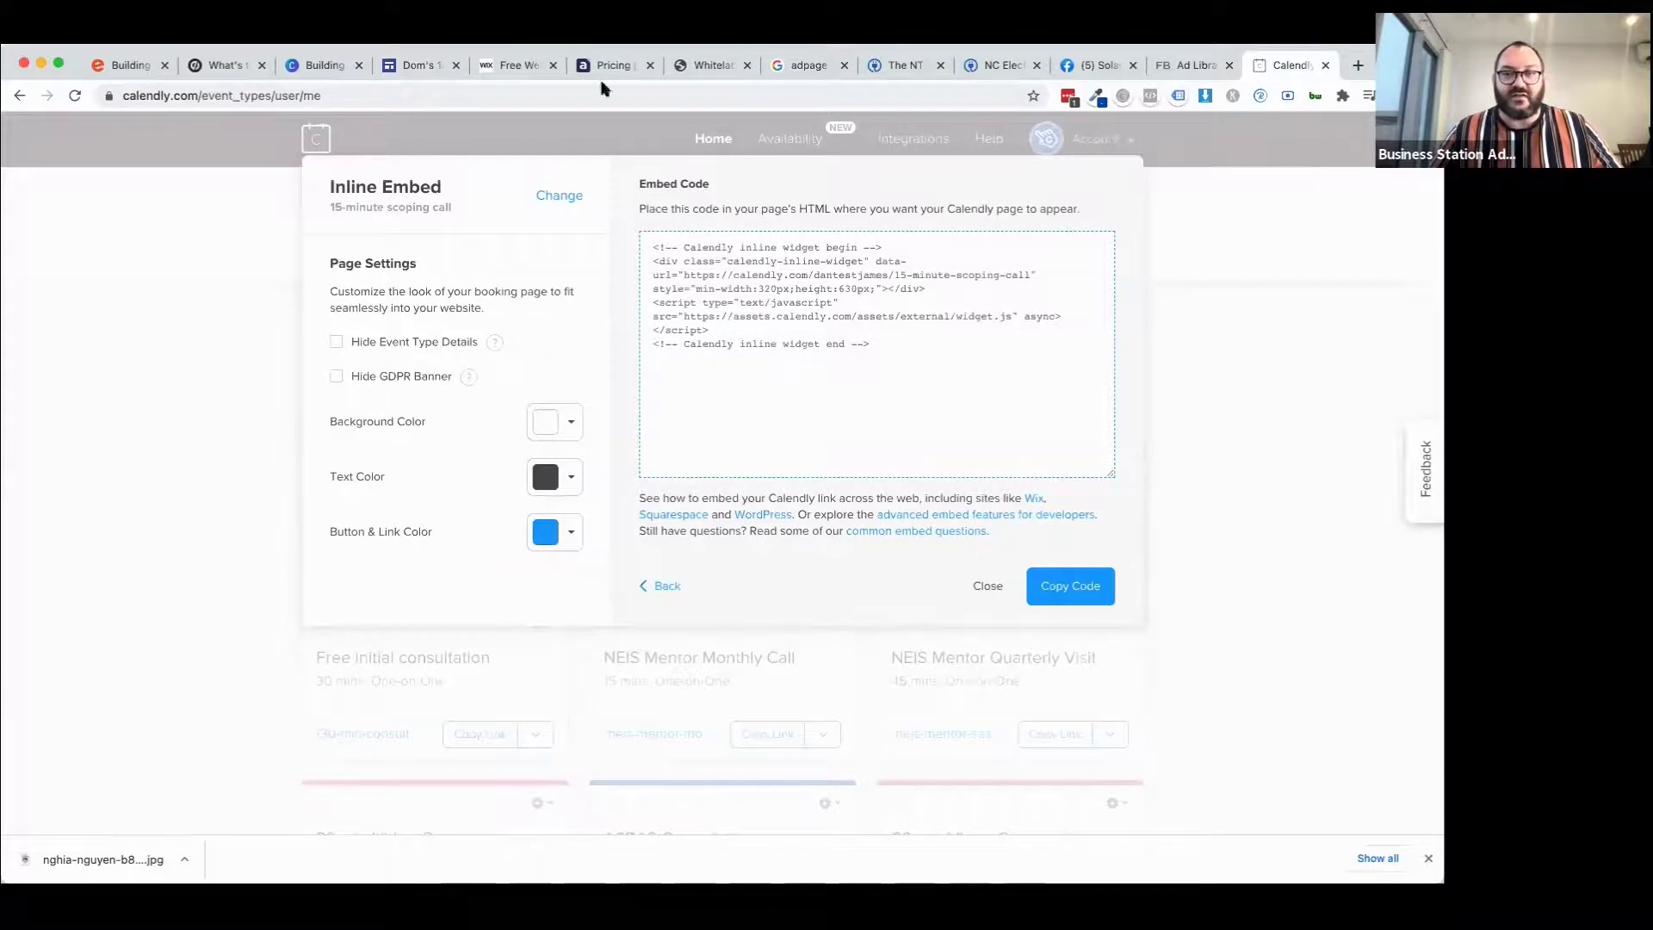
click(666, 585)
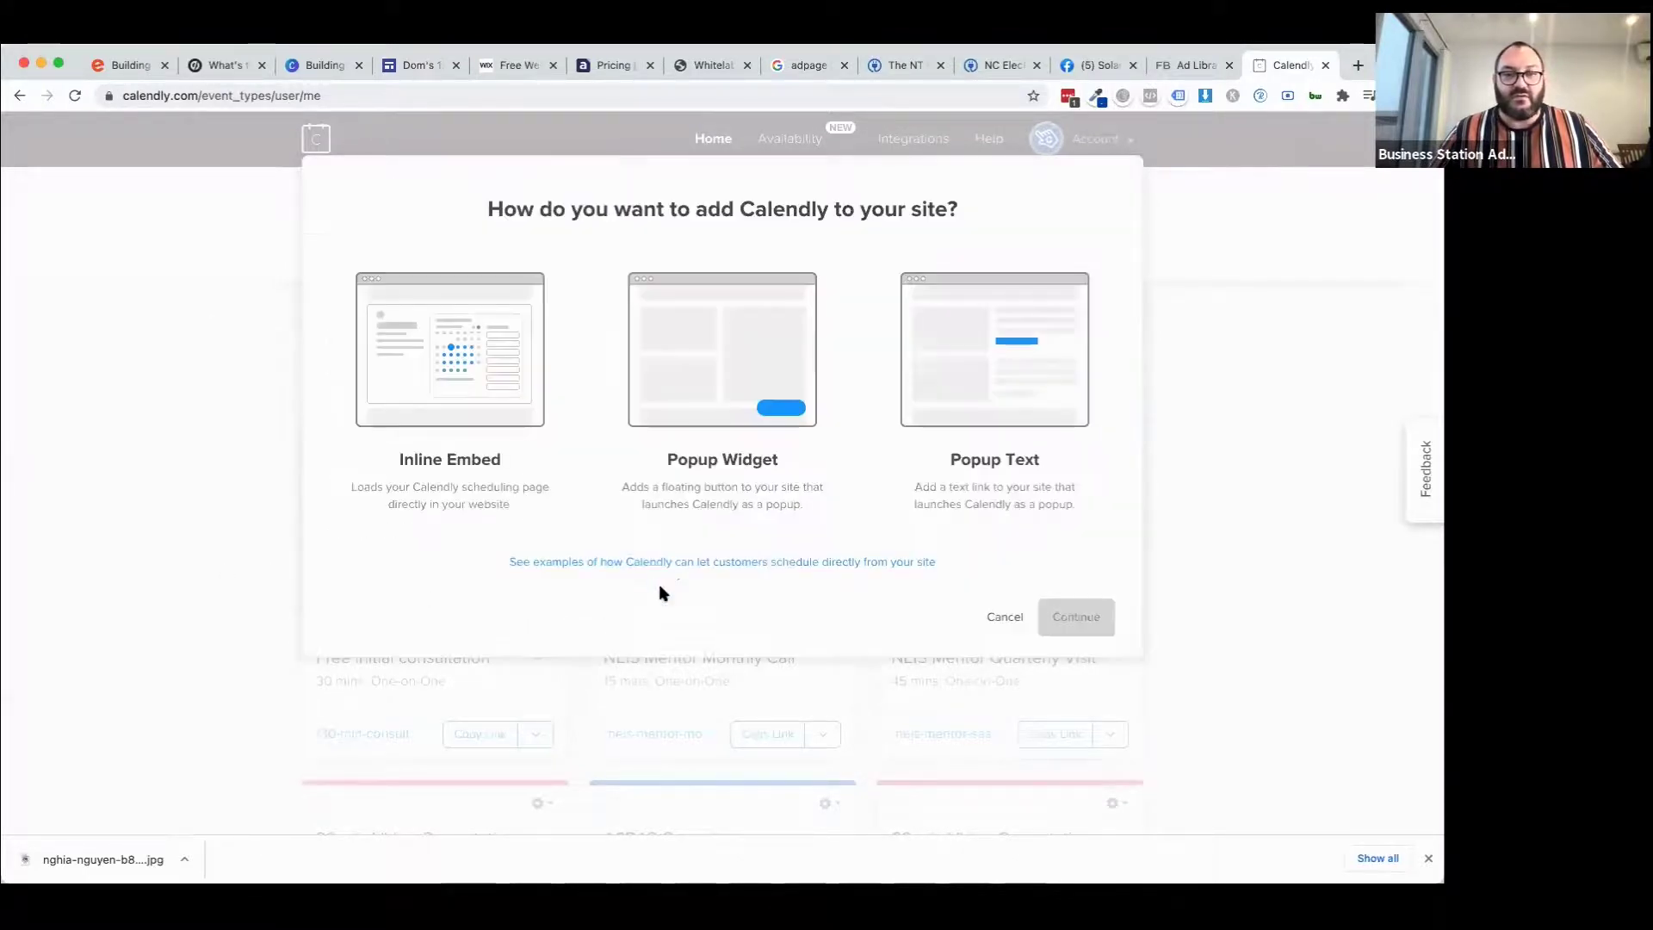
click(1013, 622)
click(767, 555)
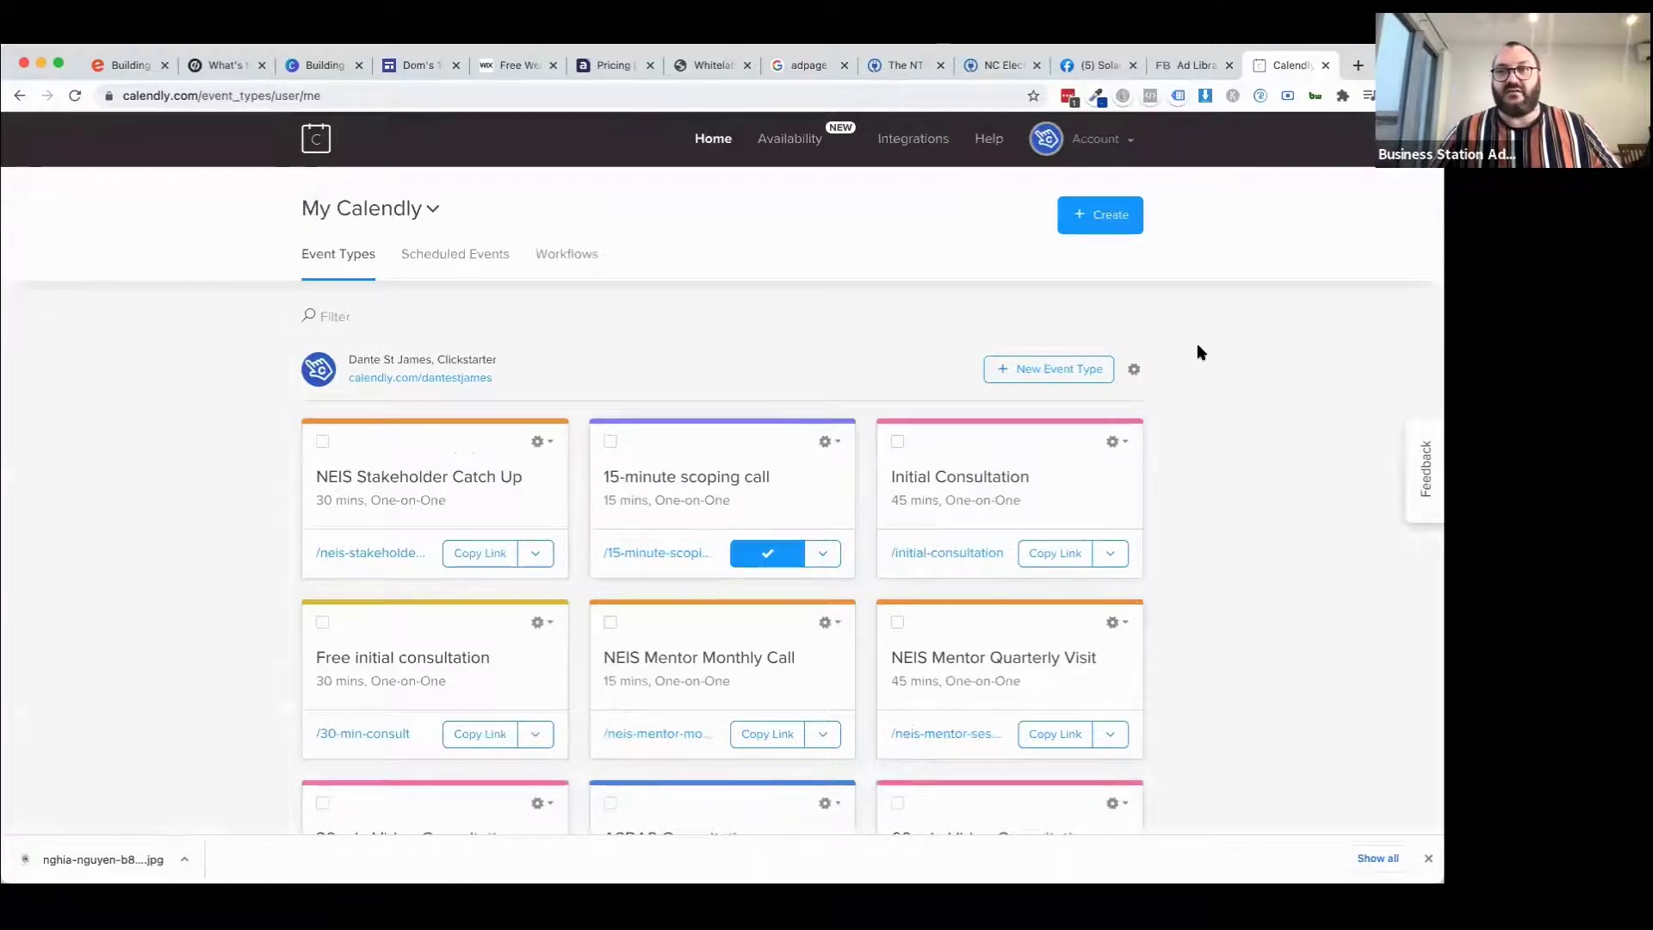
Back in Google Sites, replace the embed URL with the 15-minute scoping call link and insert it as a Whole page embed.
click(999, 69)
click(405, 65)
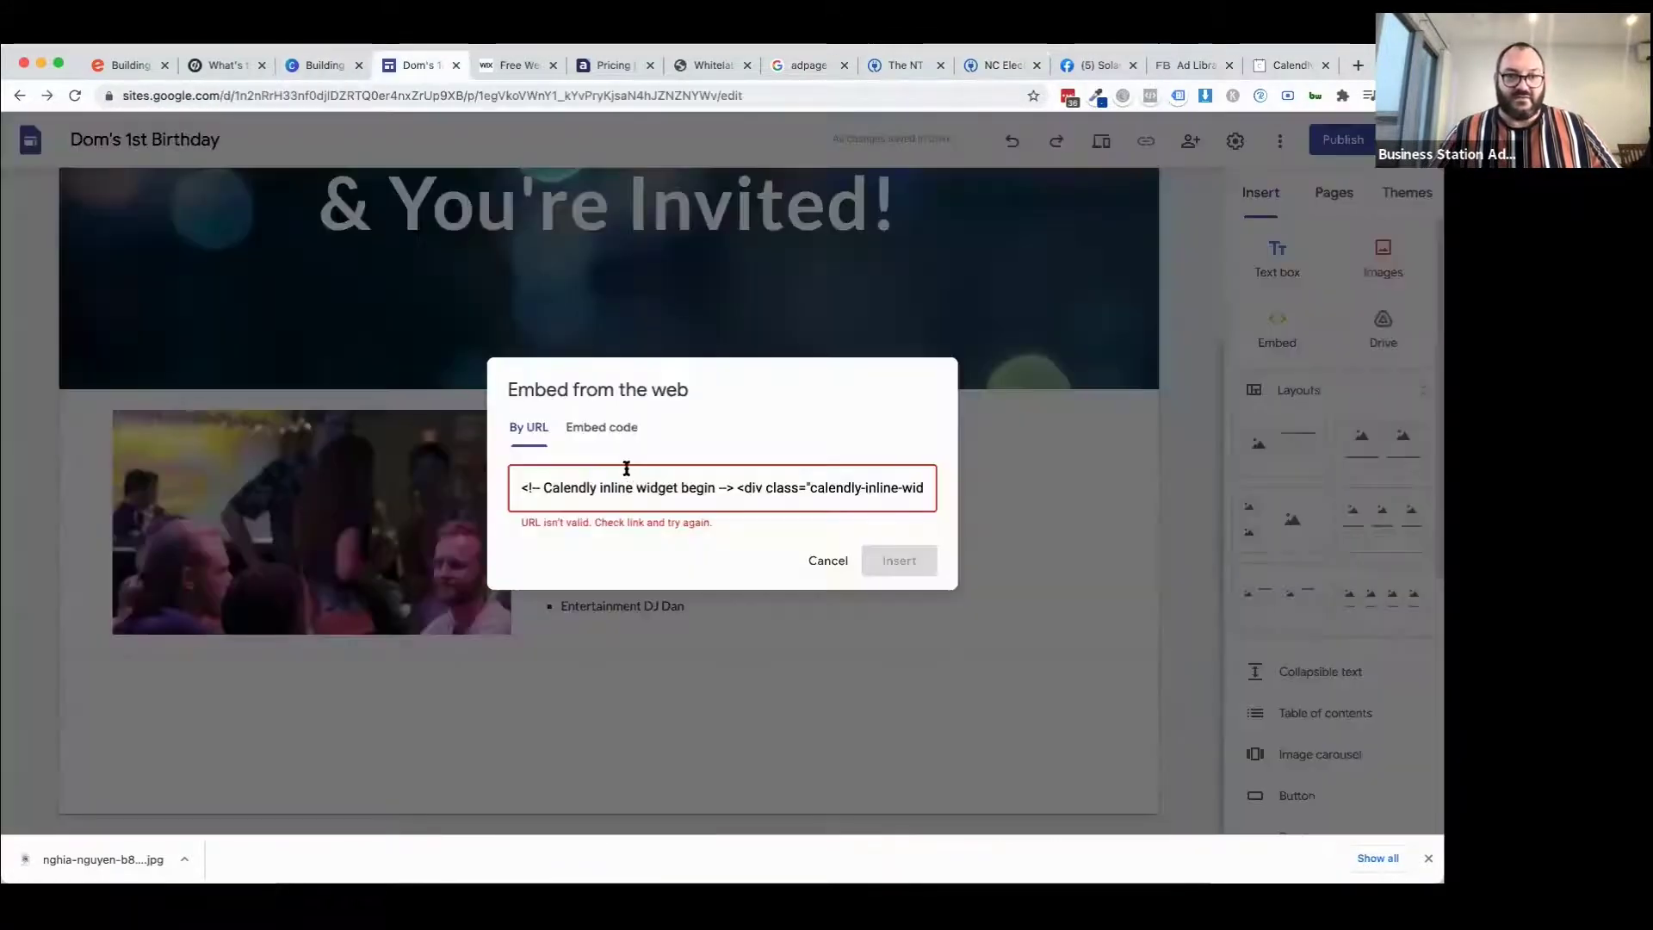
triple_click(616, 483)
key(BackSpace)
text(https://calendly.com/dantestjames/15-minute-scoping-call)
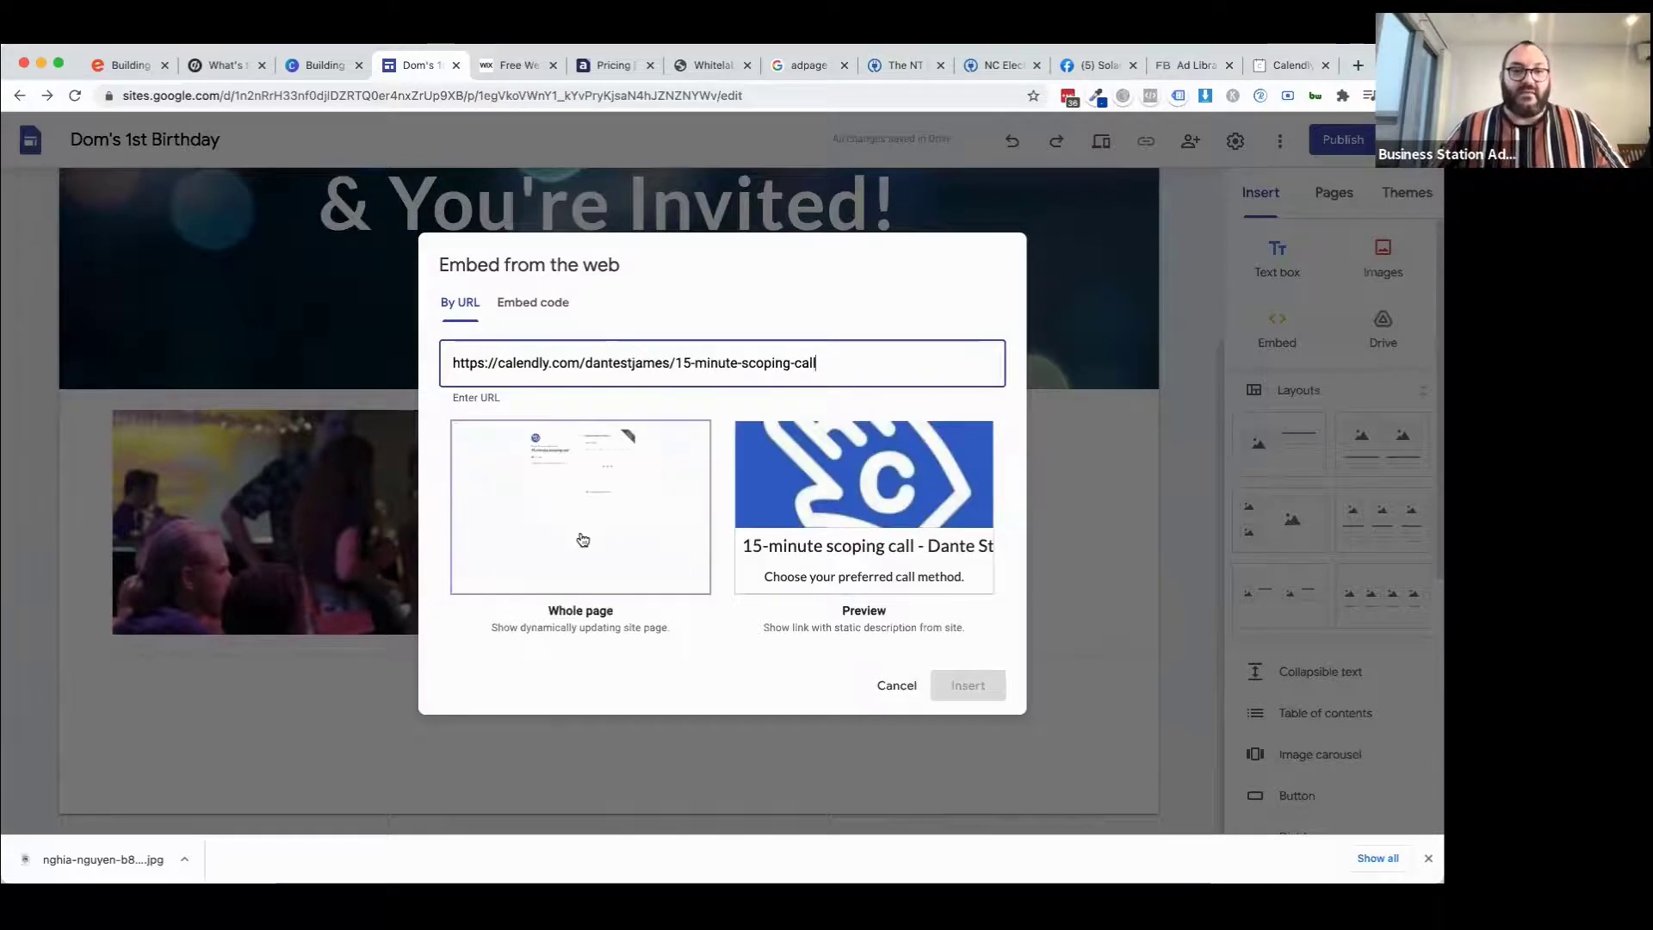
click(565, 491)
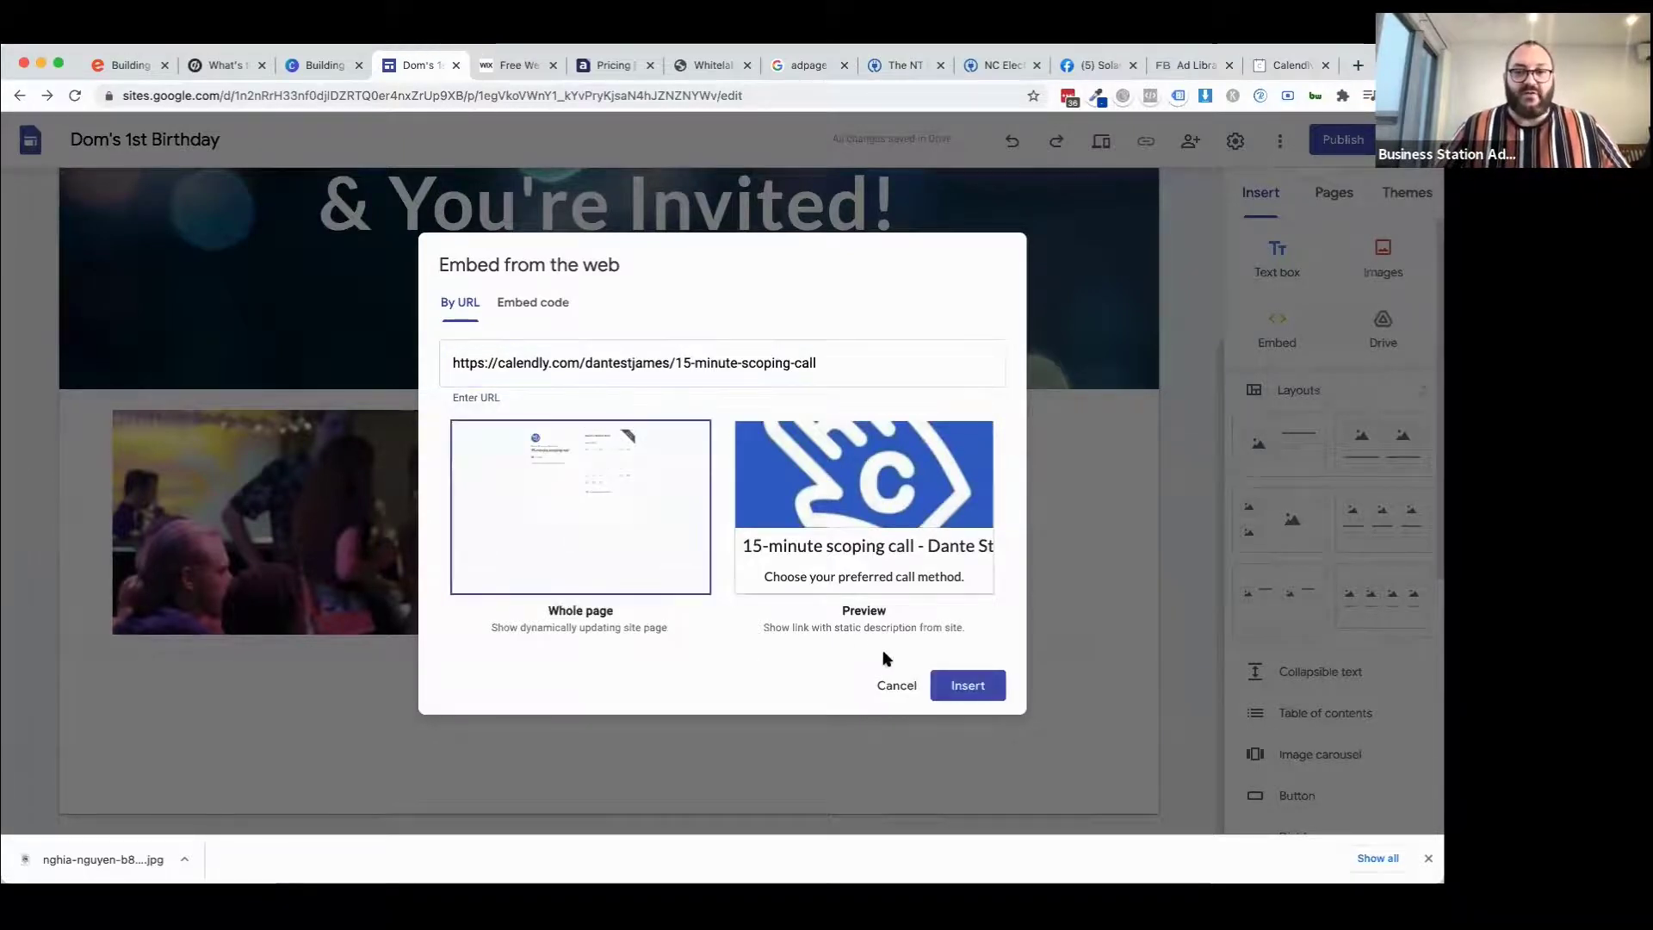
click(963, 686)
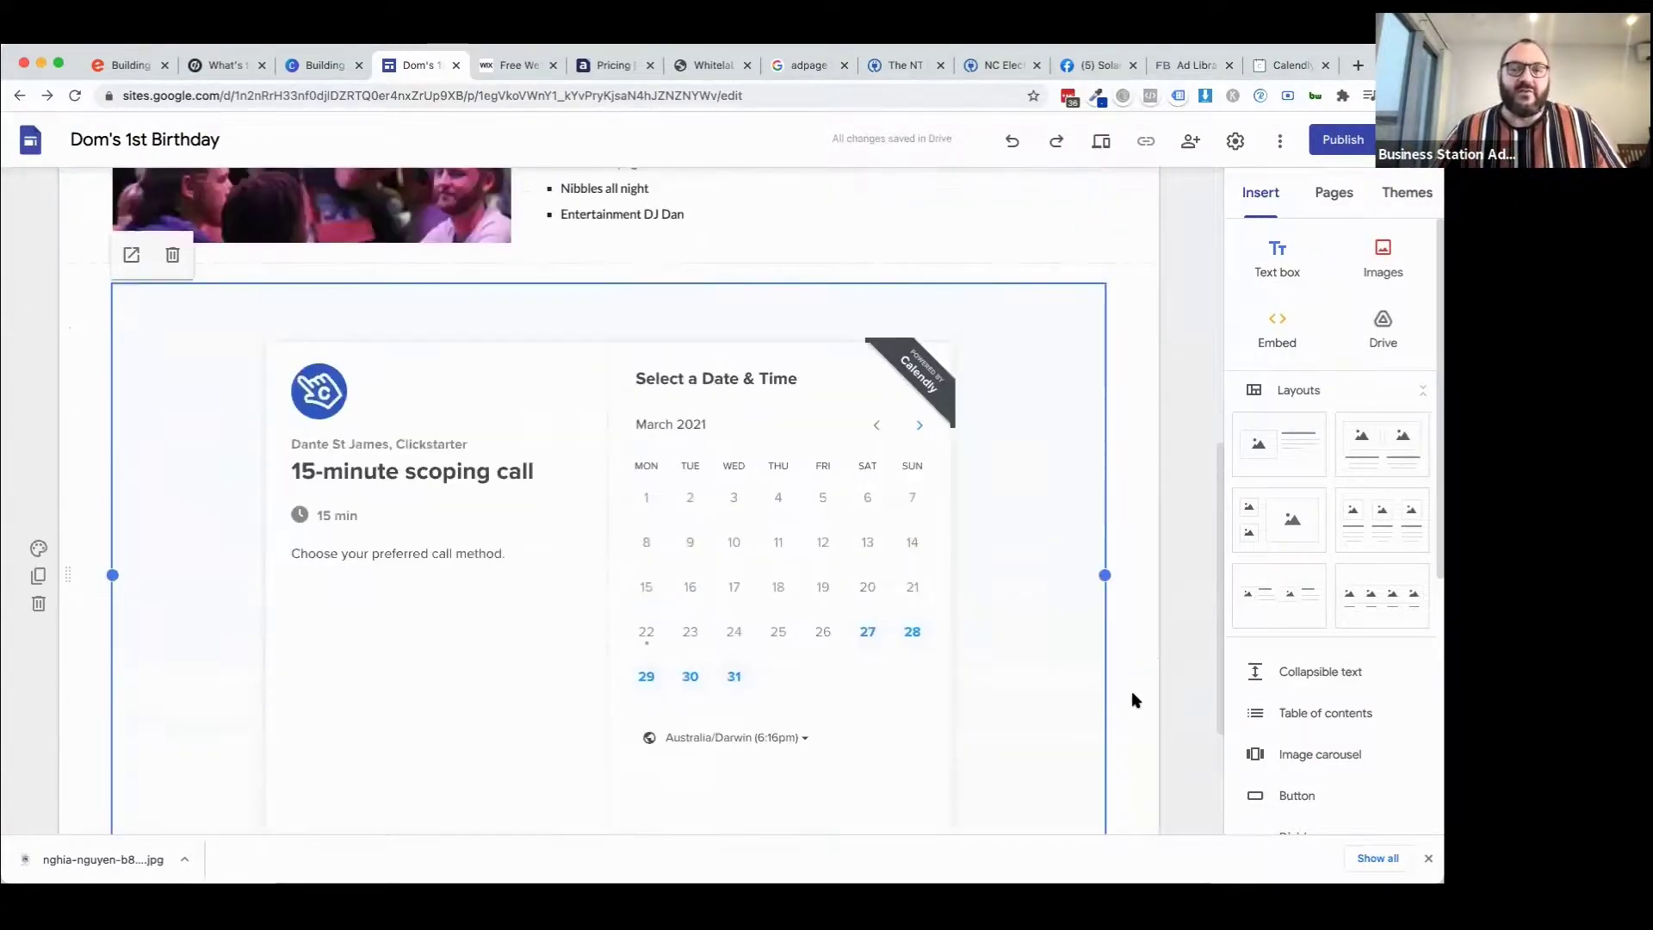
Preview the birthday page, try 27 March in the embedded booking calendar, and return to editing.
scroll(1131, 691, up, 10)
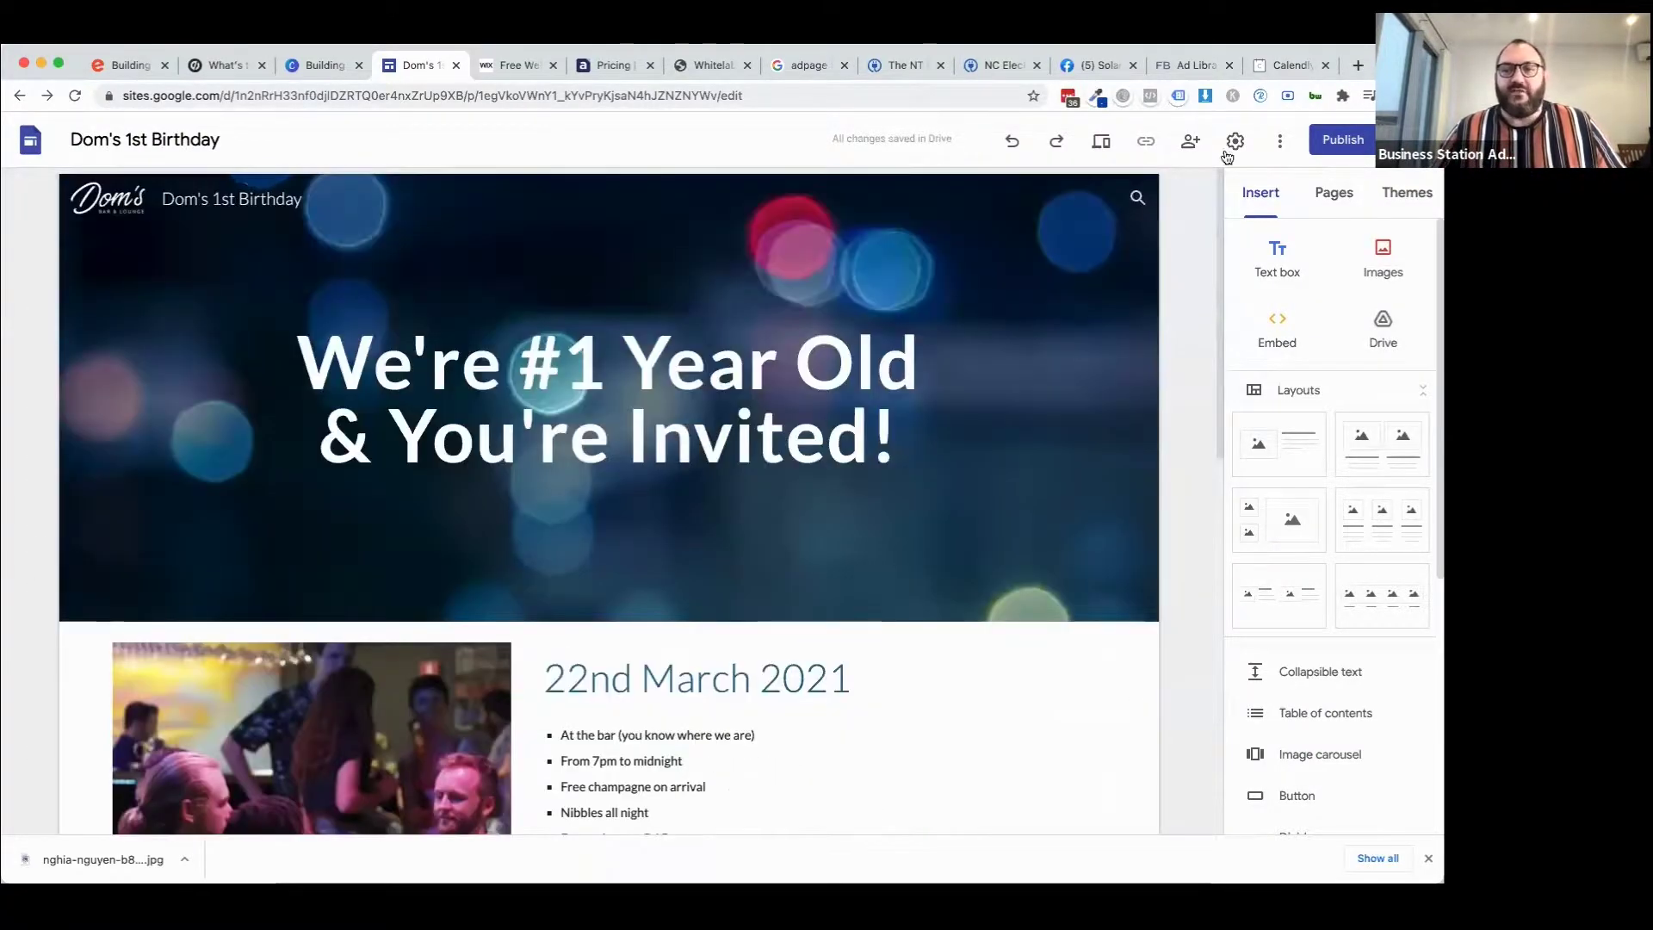
click(1100, 144)
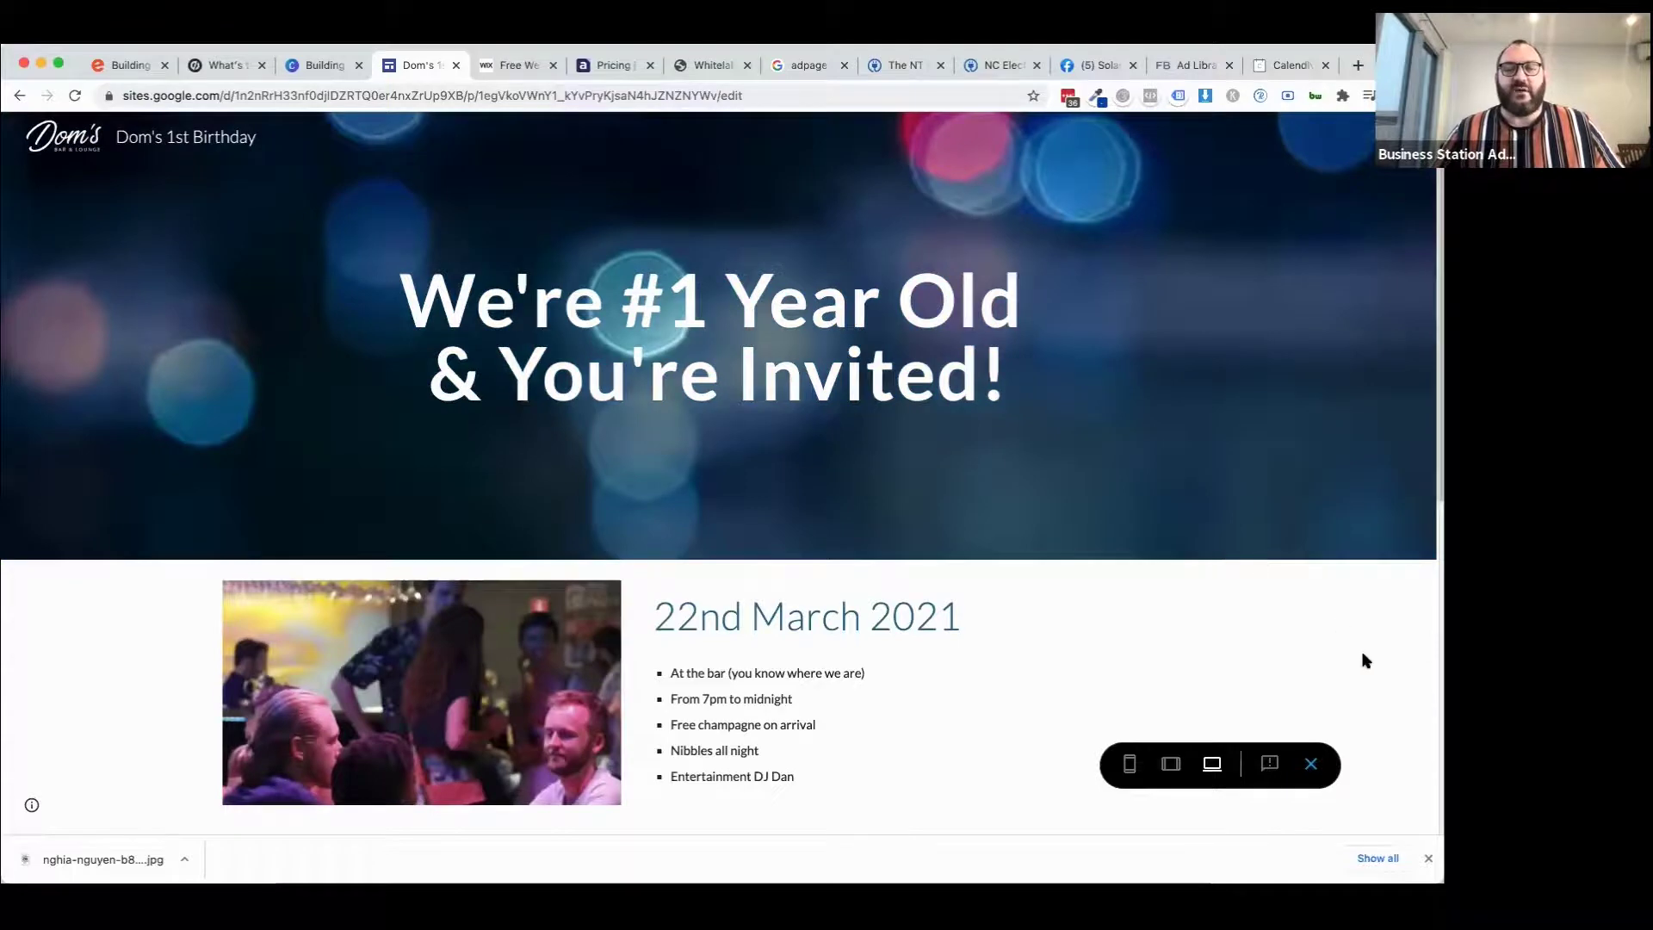
scroll(1362, 660, down, 3)
scroll(1362, 660, down, 4)
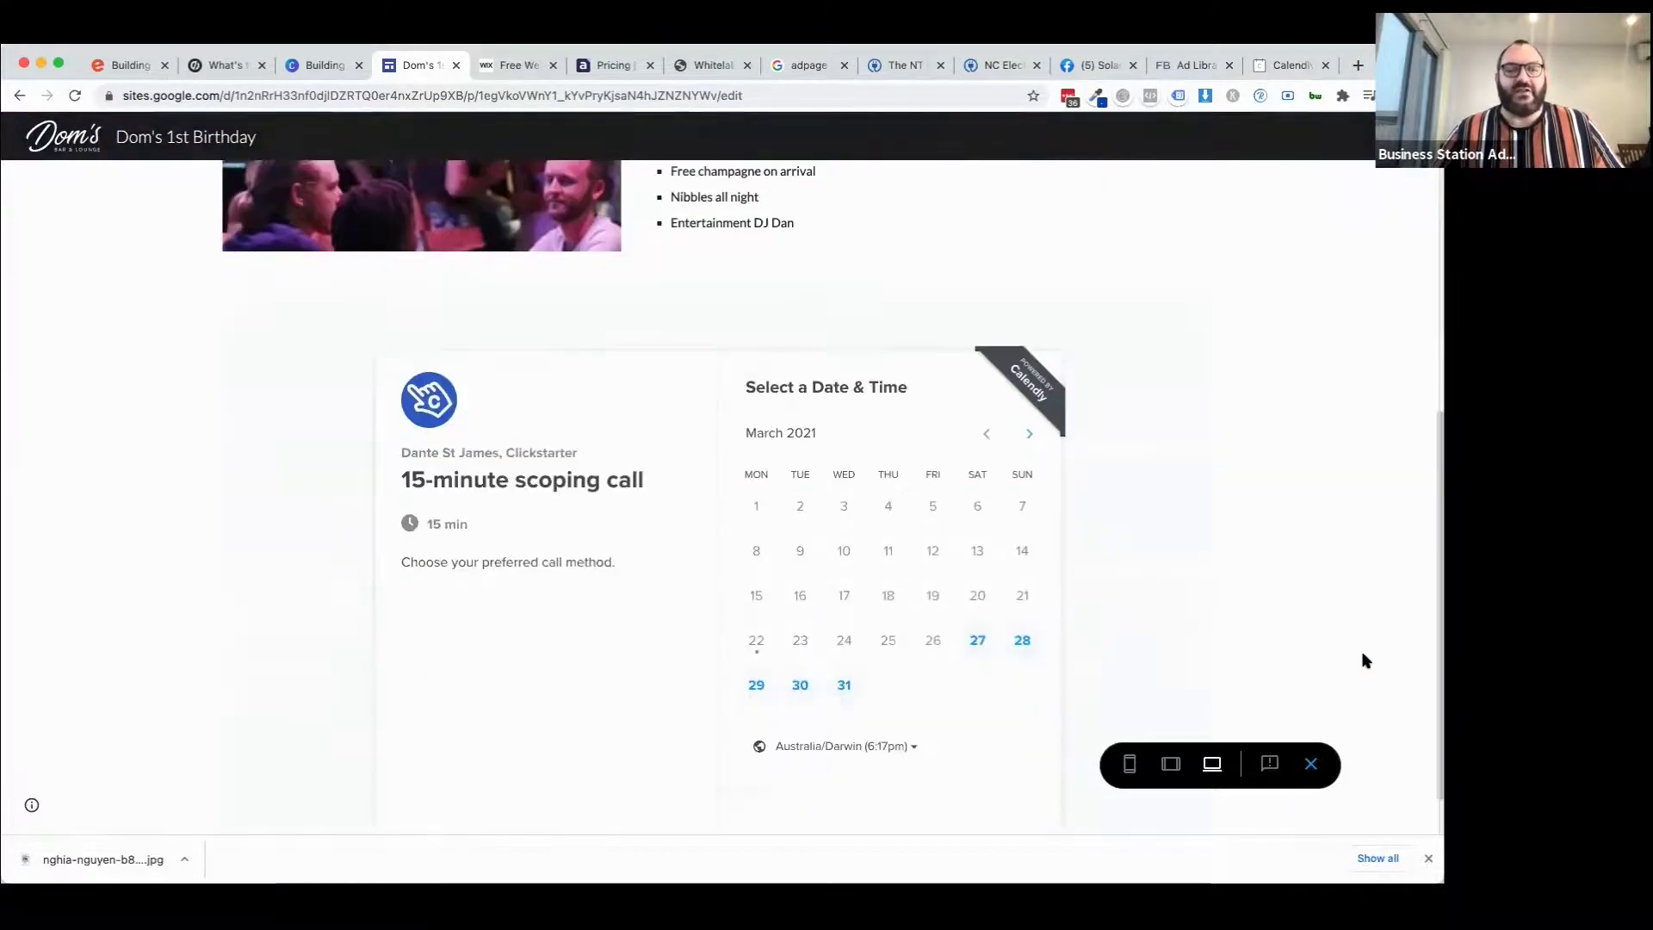
scroll(1362, 659, up, 7)
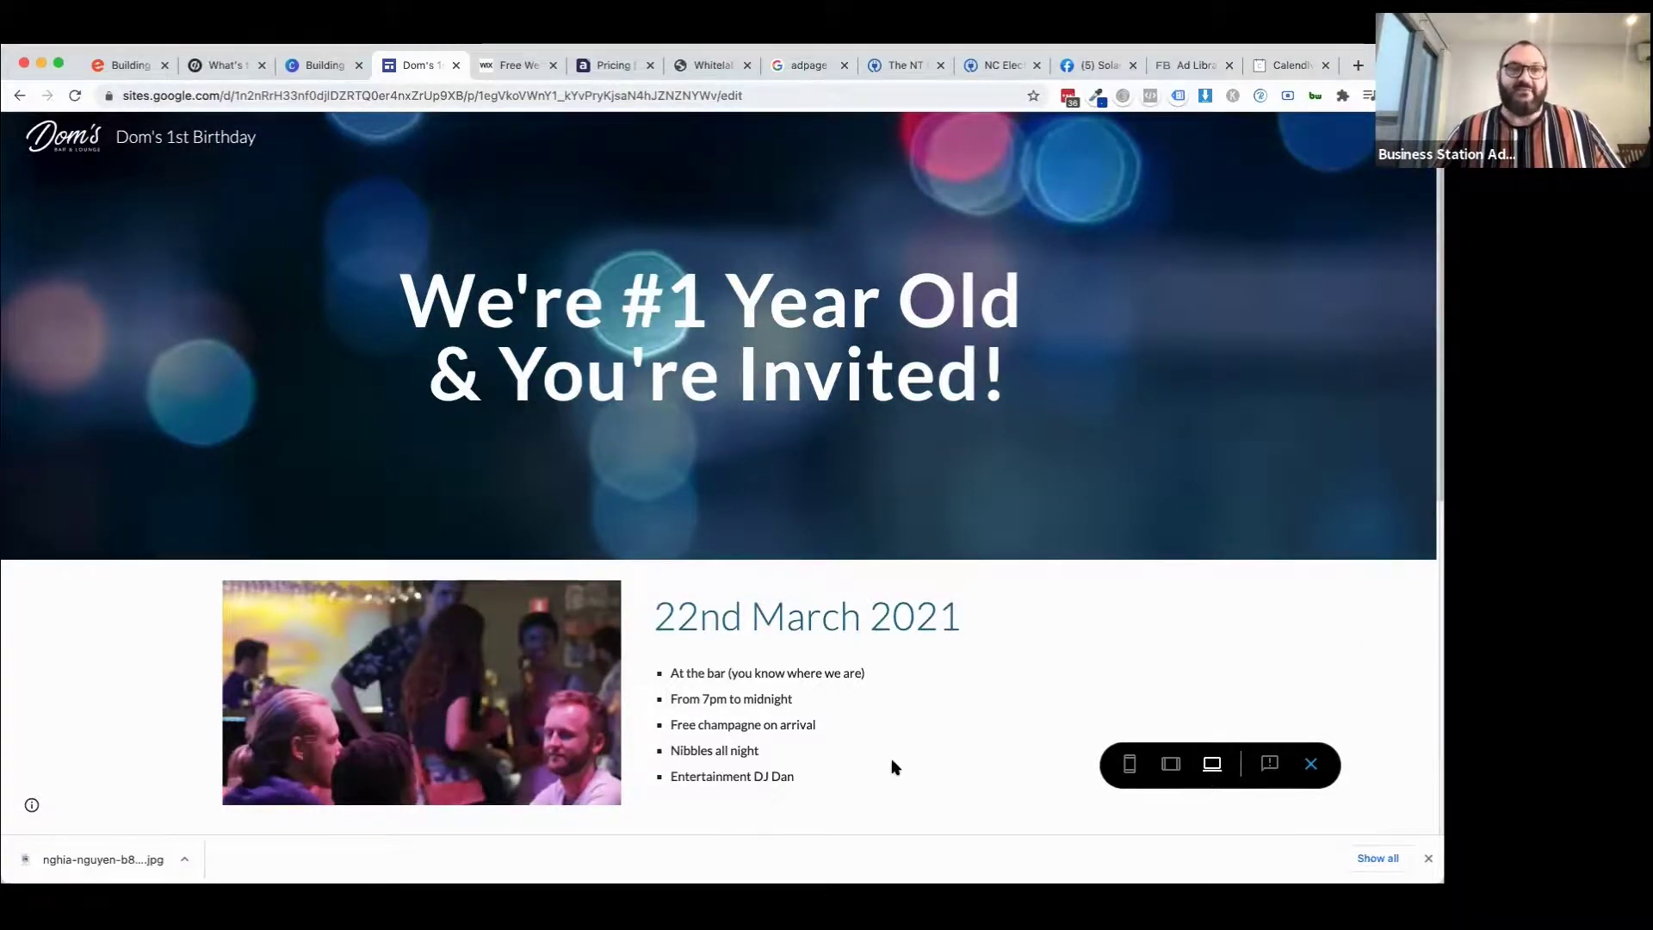
scroll(1181, 637, down, 5)
scroll(1181, 637, down, 2)
click(962, 595)
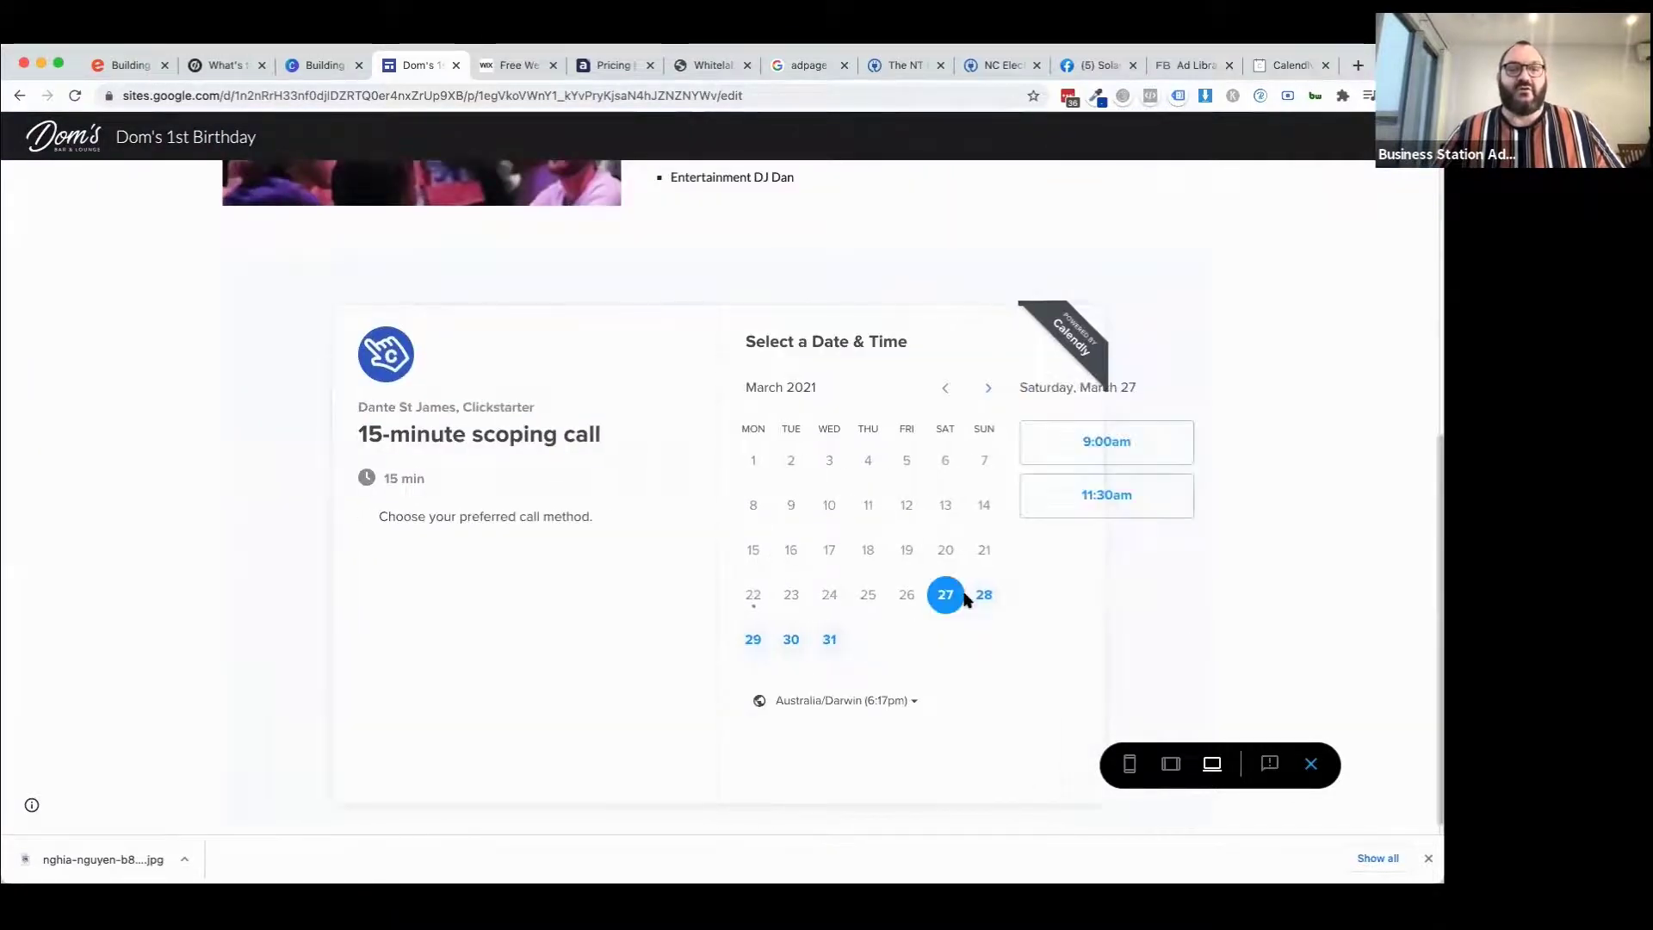
scroll(1204, 391, up, 7)
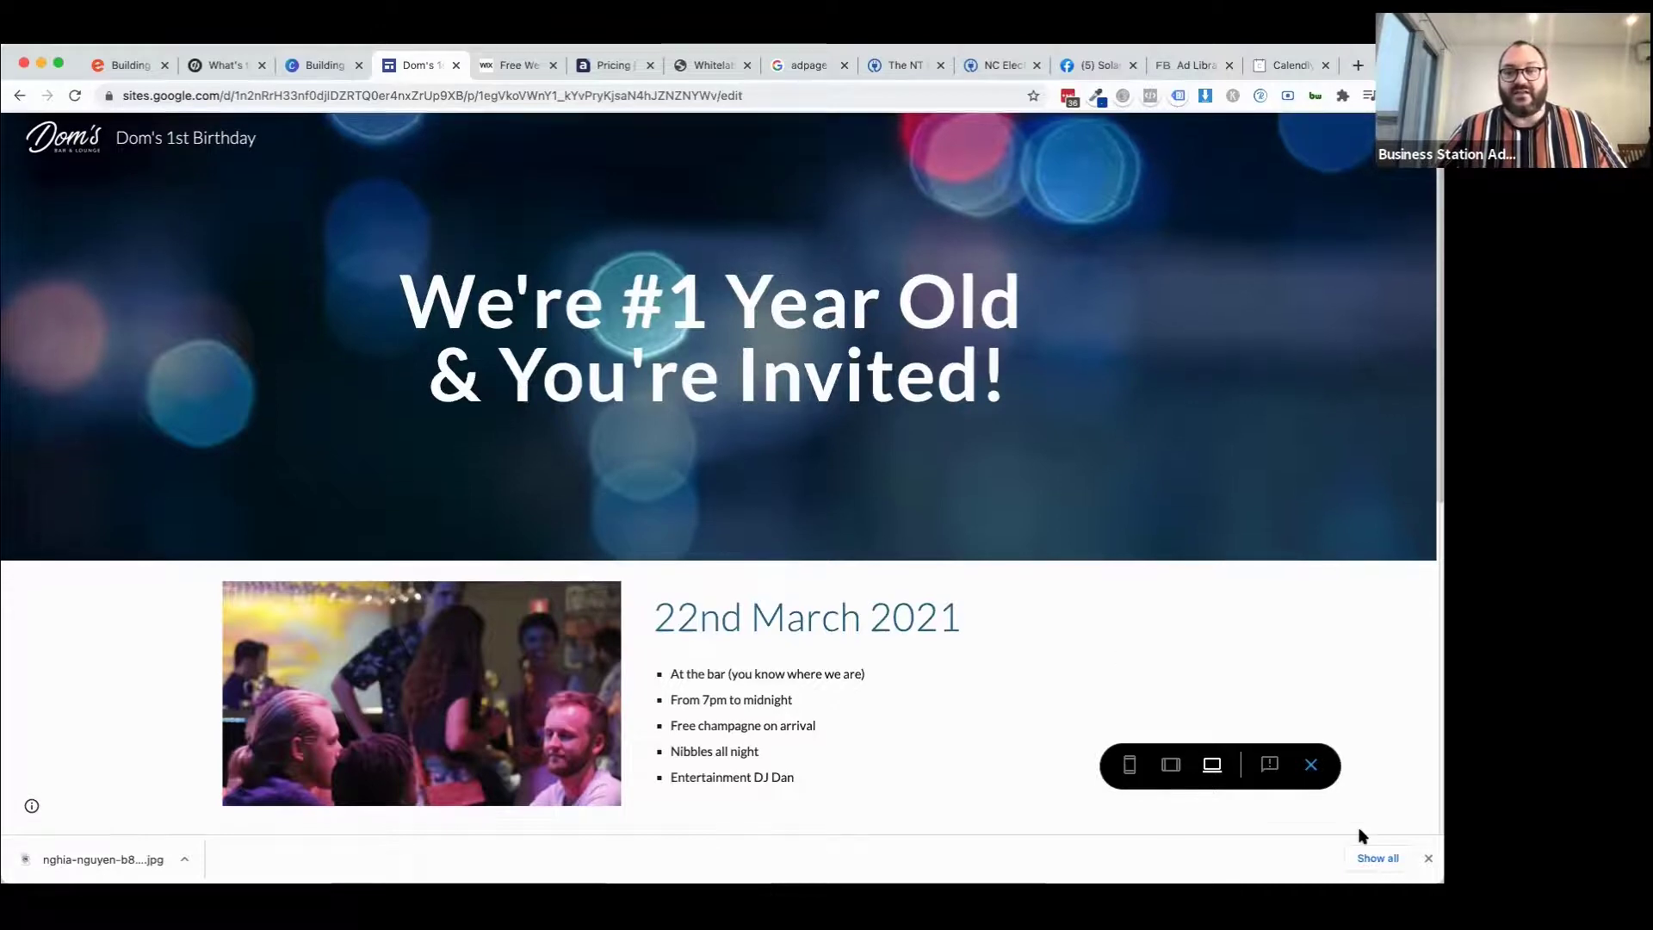
click(1310, 764)
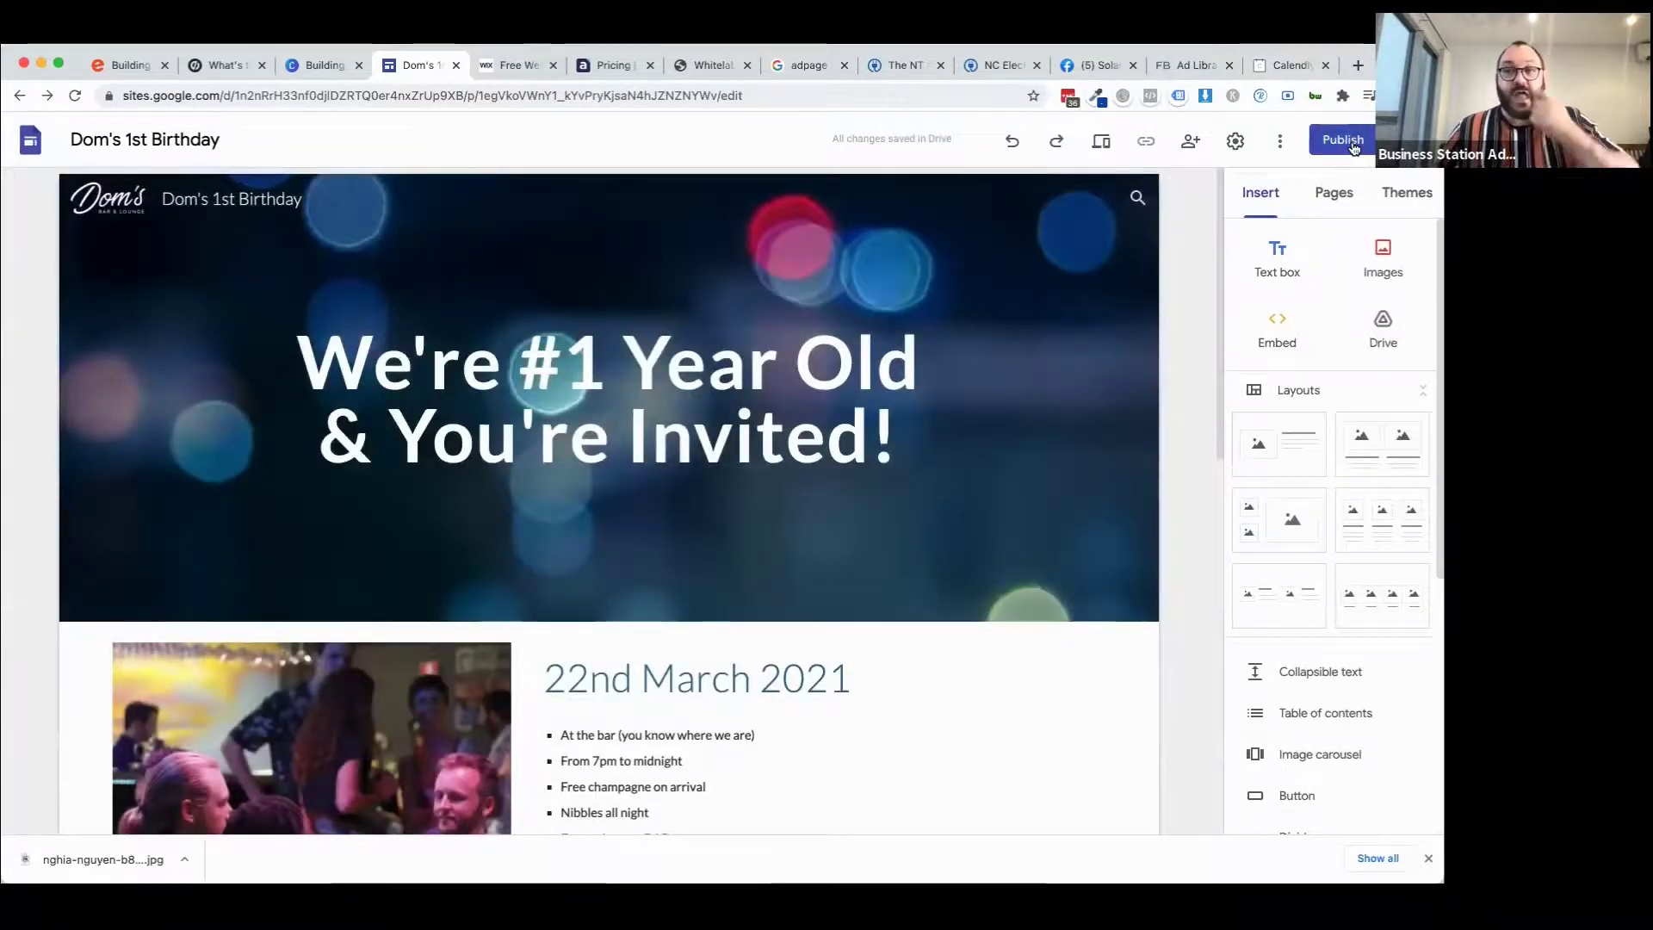
Start publishing the site at the web address doms1stbirthday and check its viewer access and editor sharing settings.
click(1350, 143)
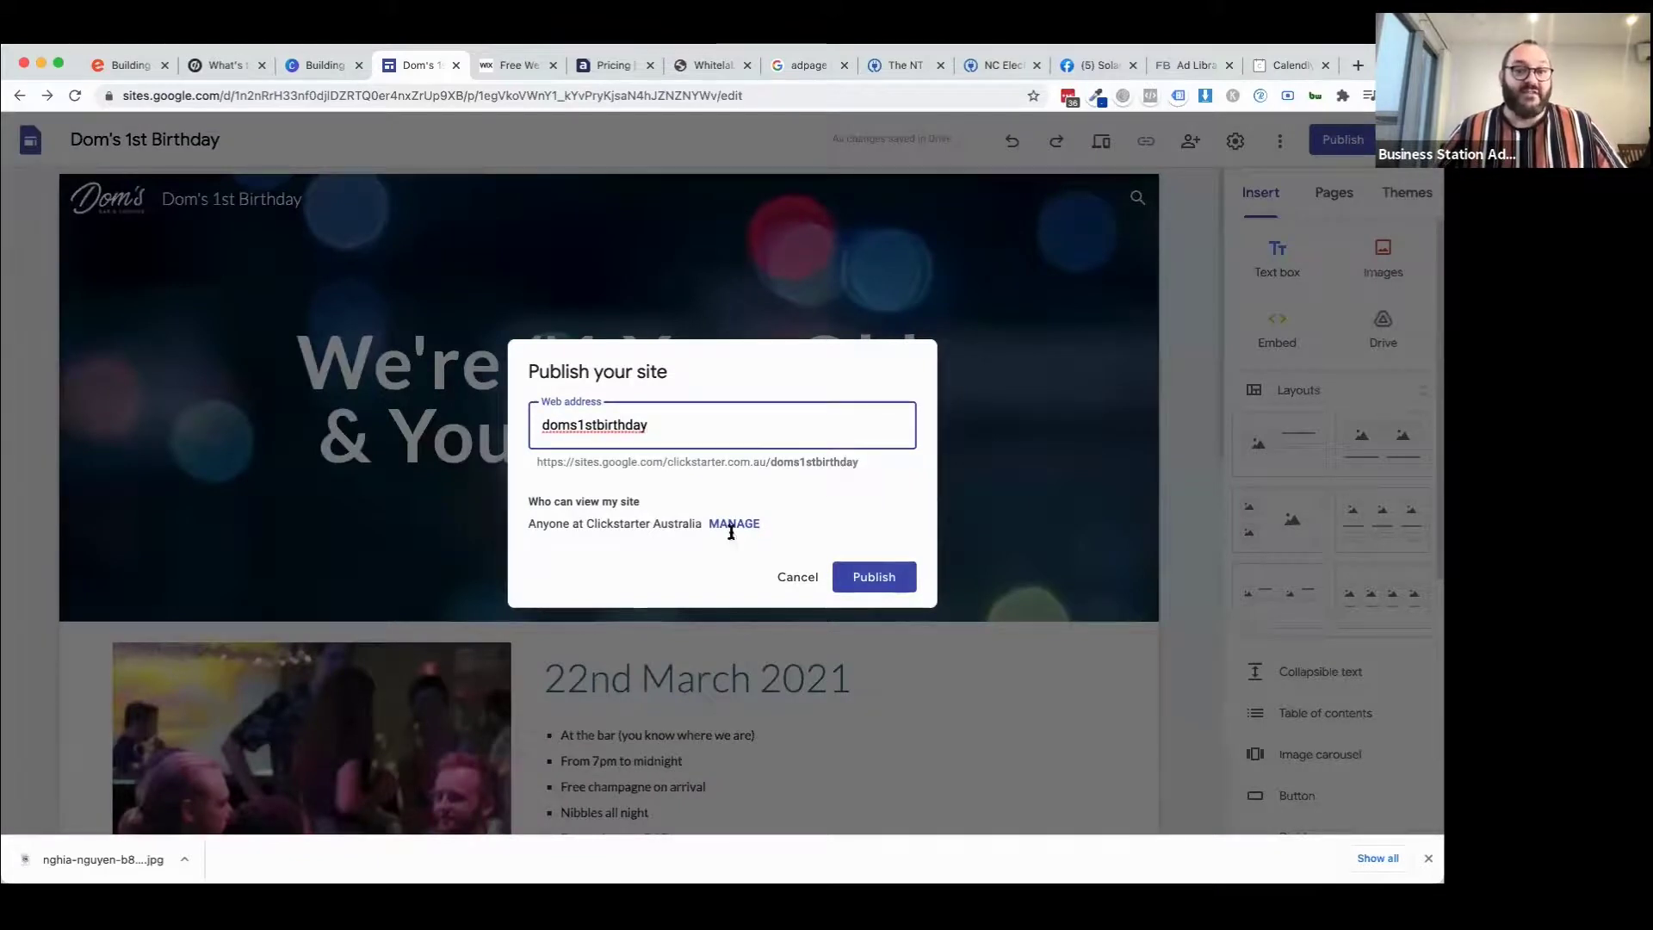
drag(588, 523, 697, 523)
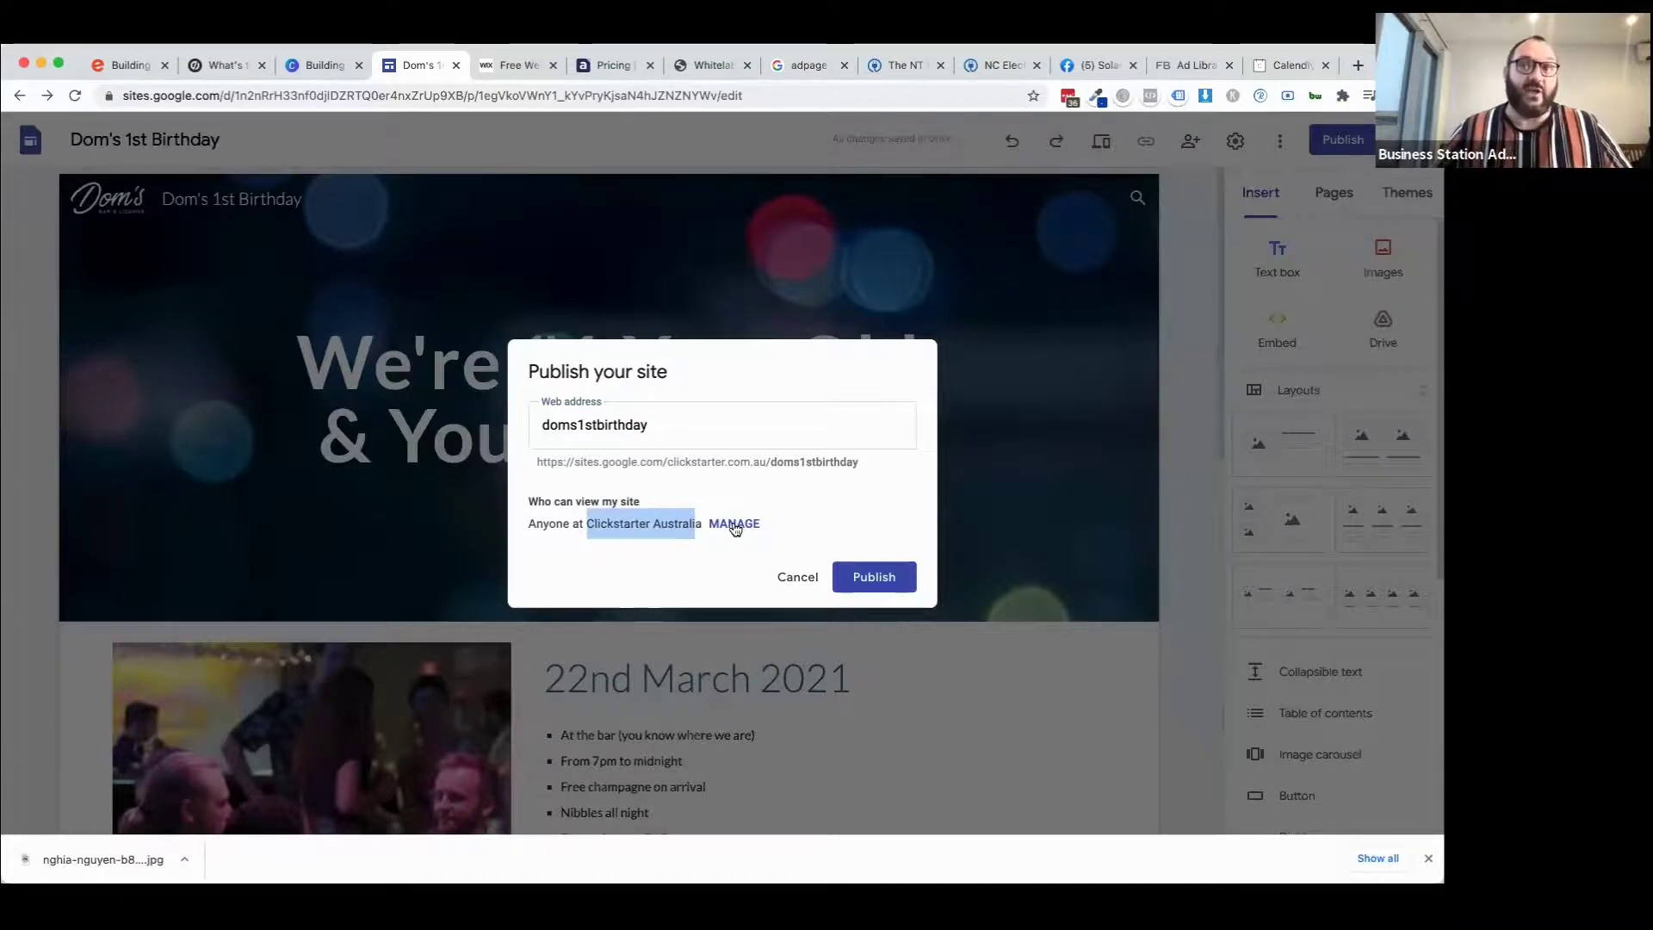
click(734, 525)
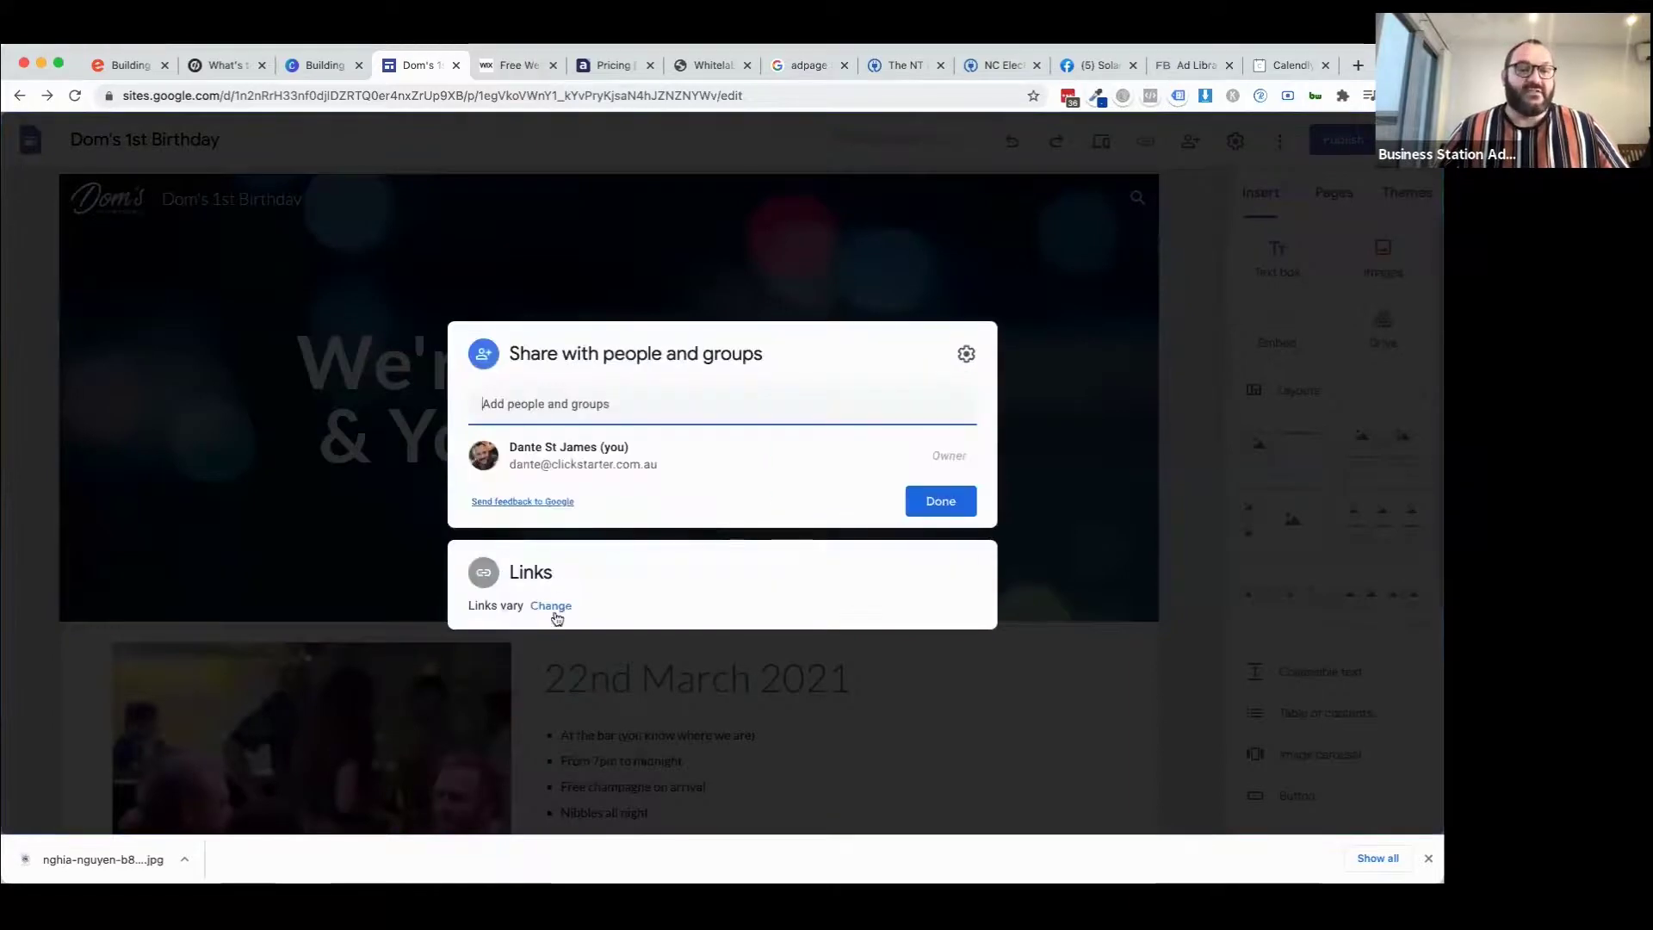
click(965, 355)
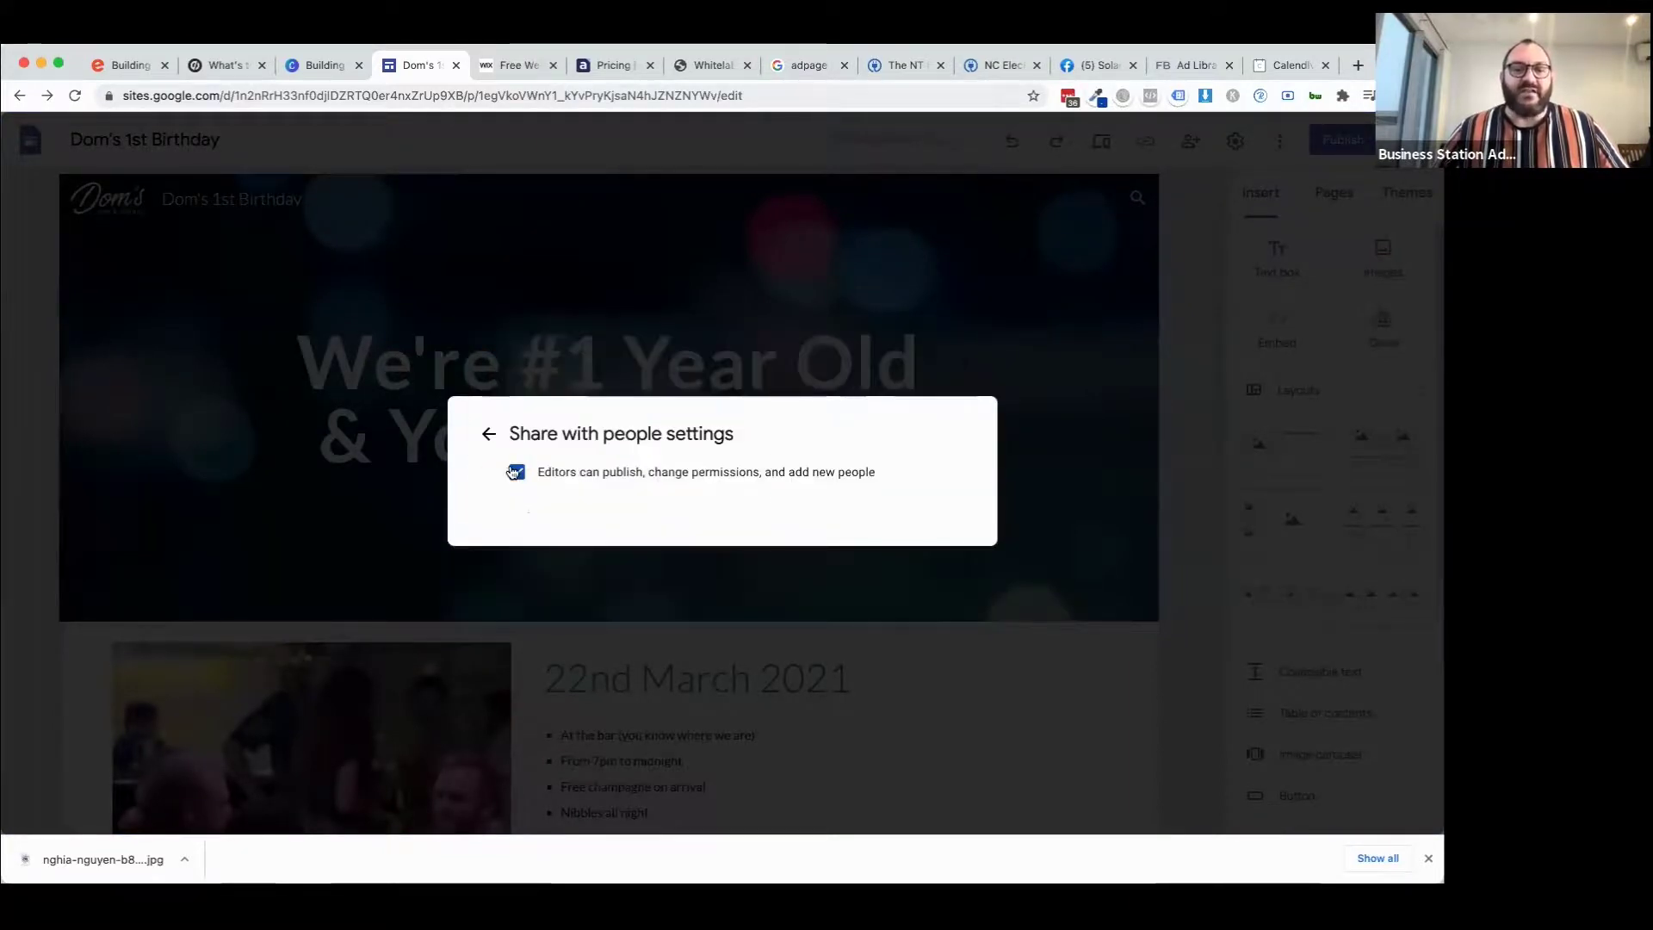
click(488, 433)
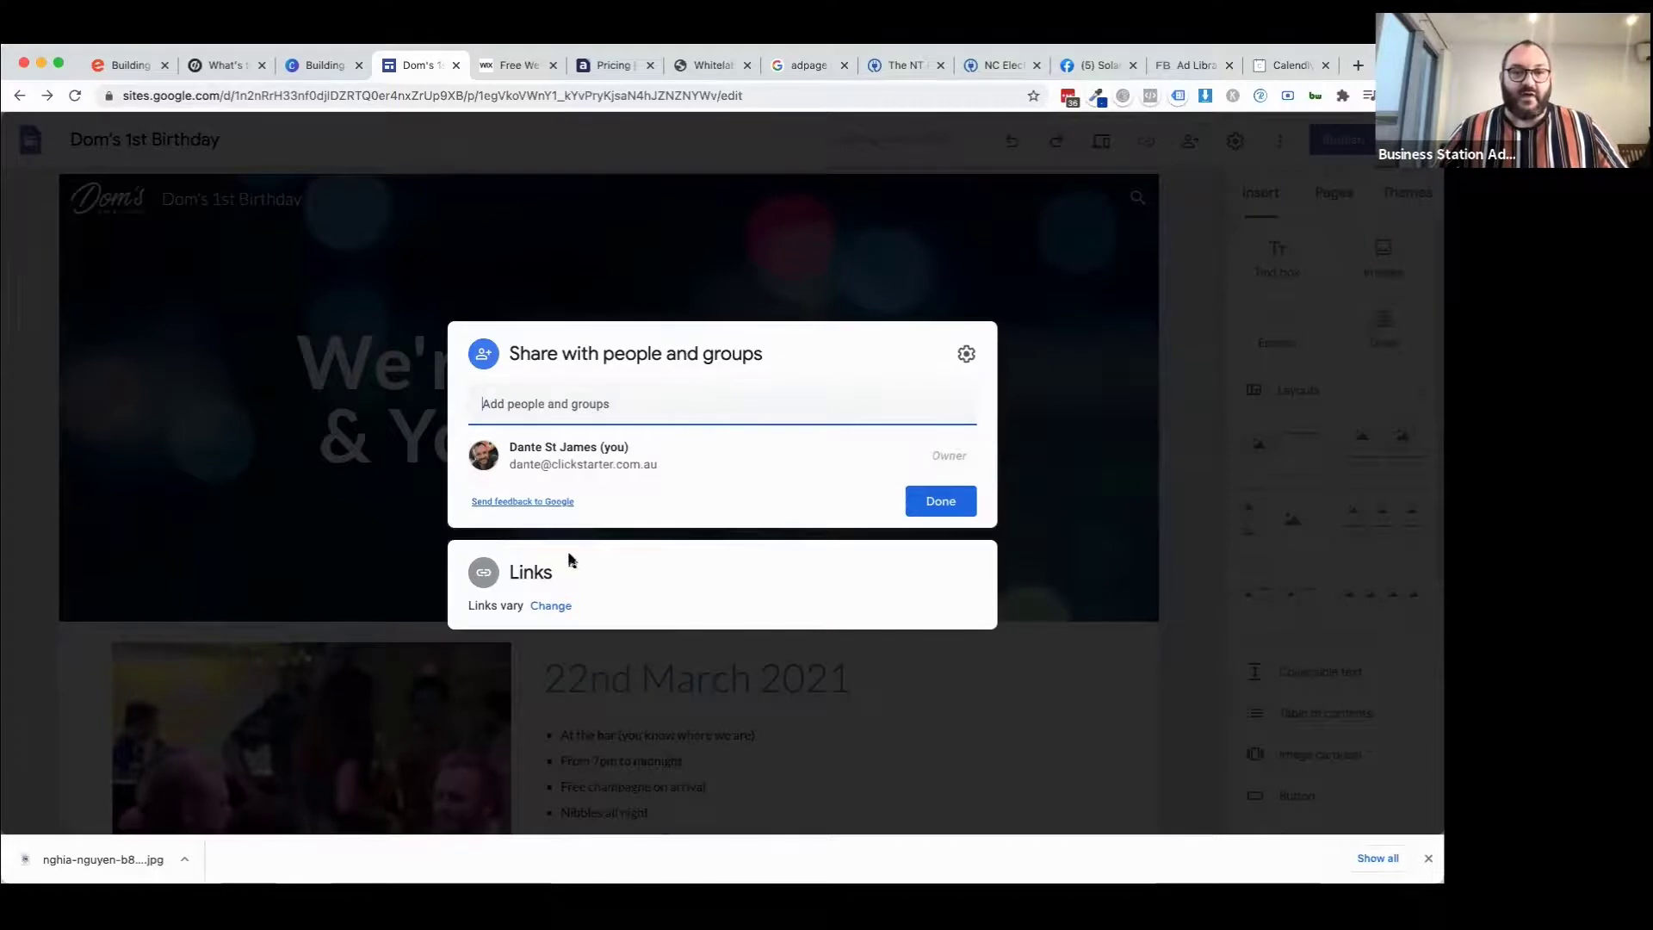
Set the draft link's access to Anyone with the link and save the sharing settings.
click(549, 605)
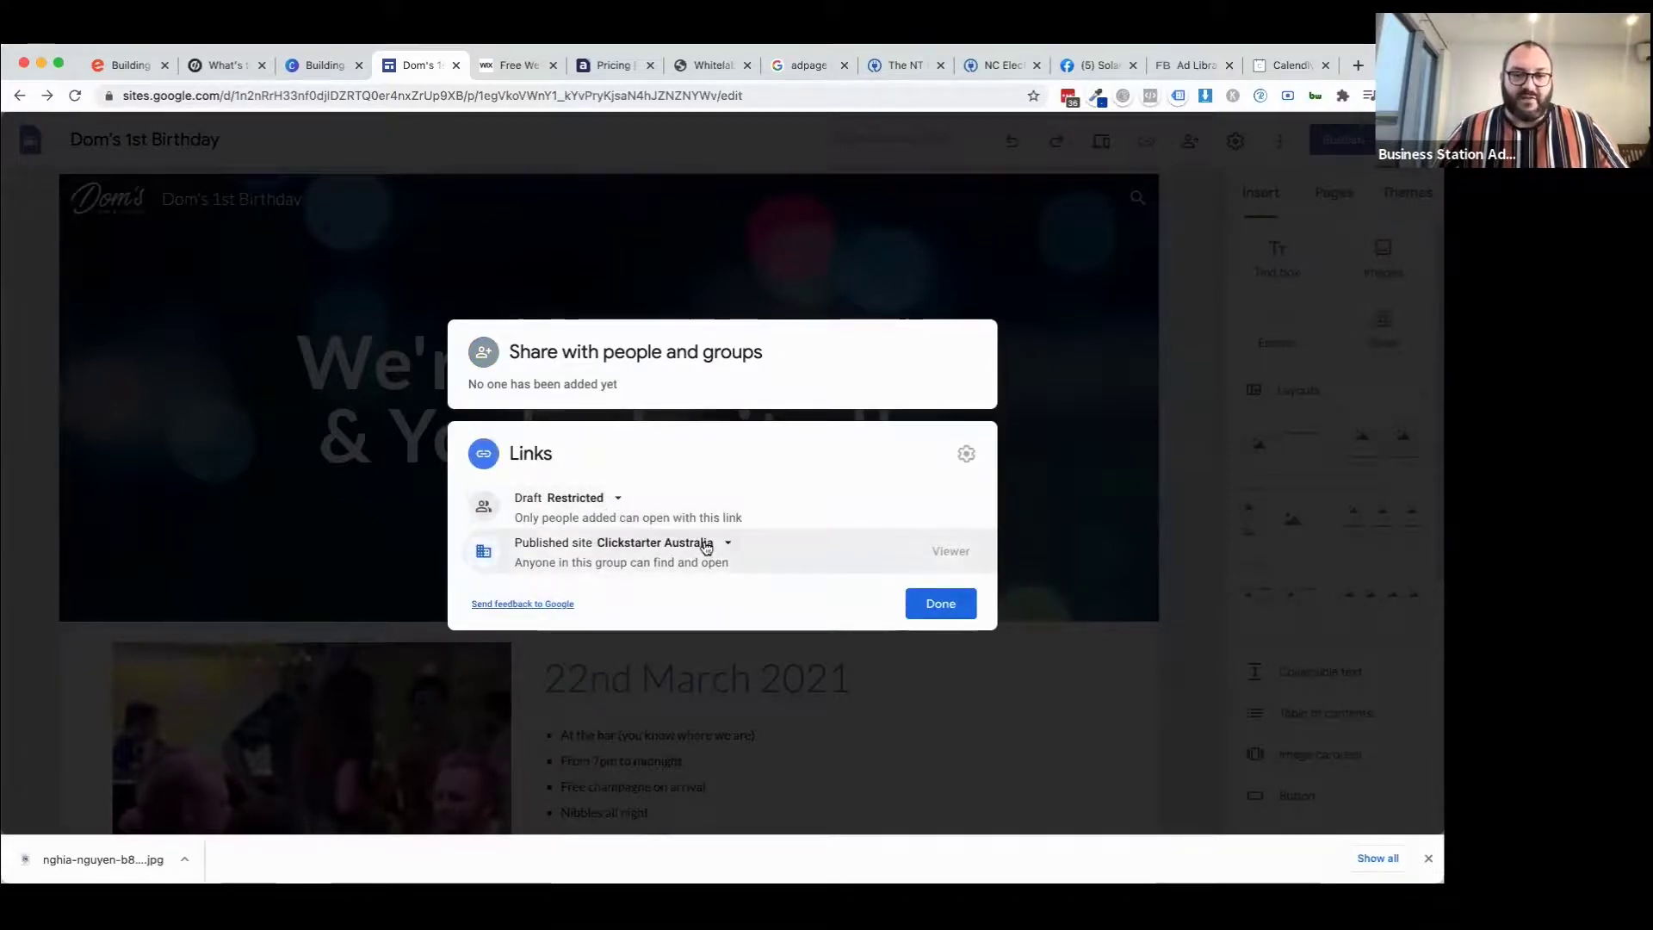
click(598, 498)
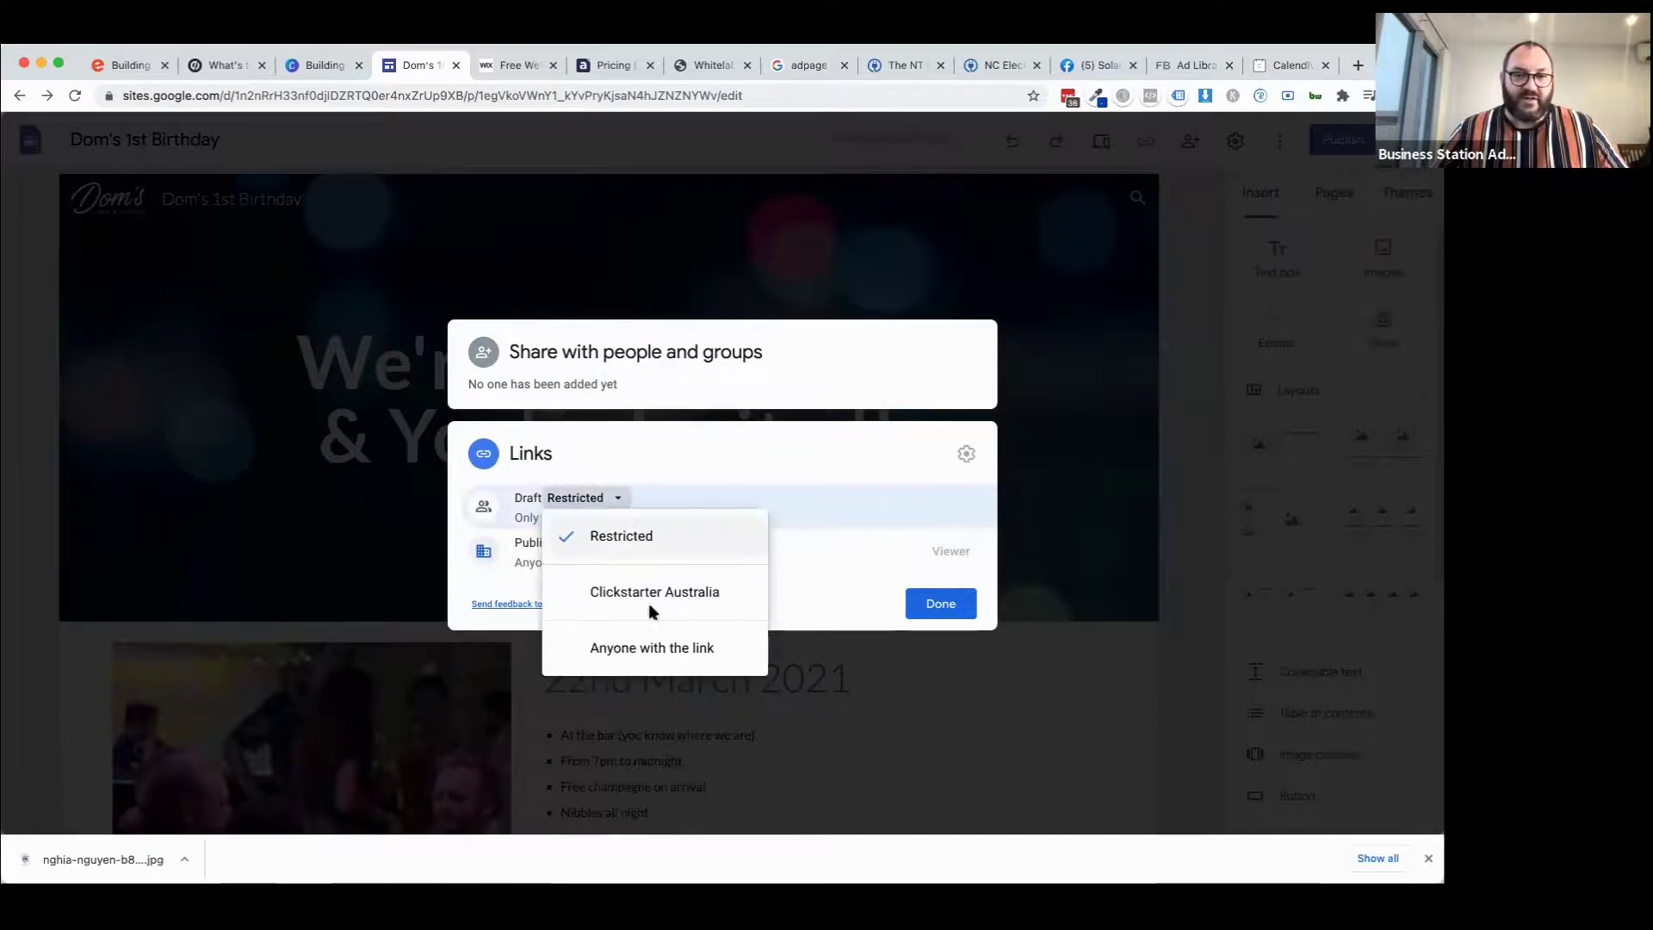
click(650, 659)
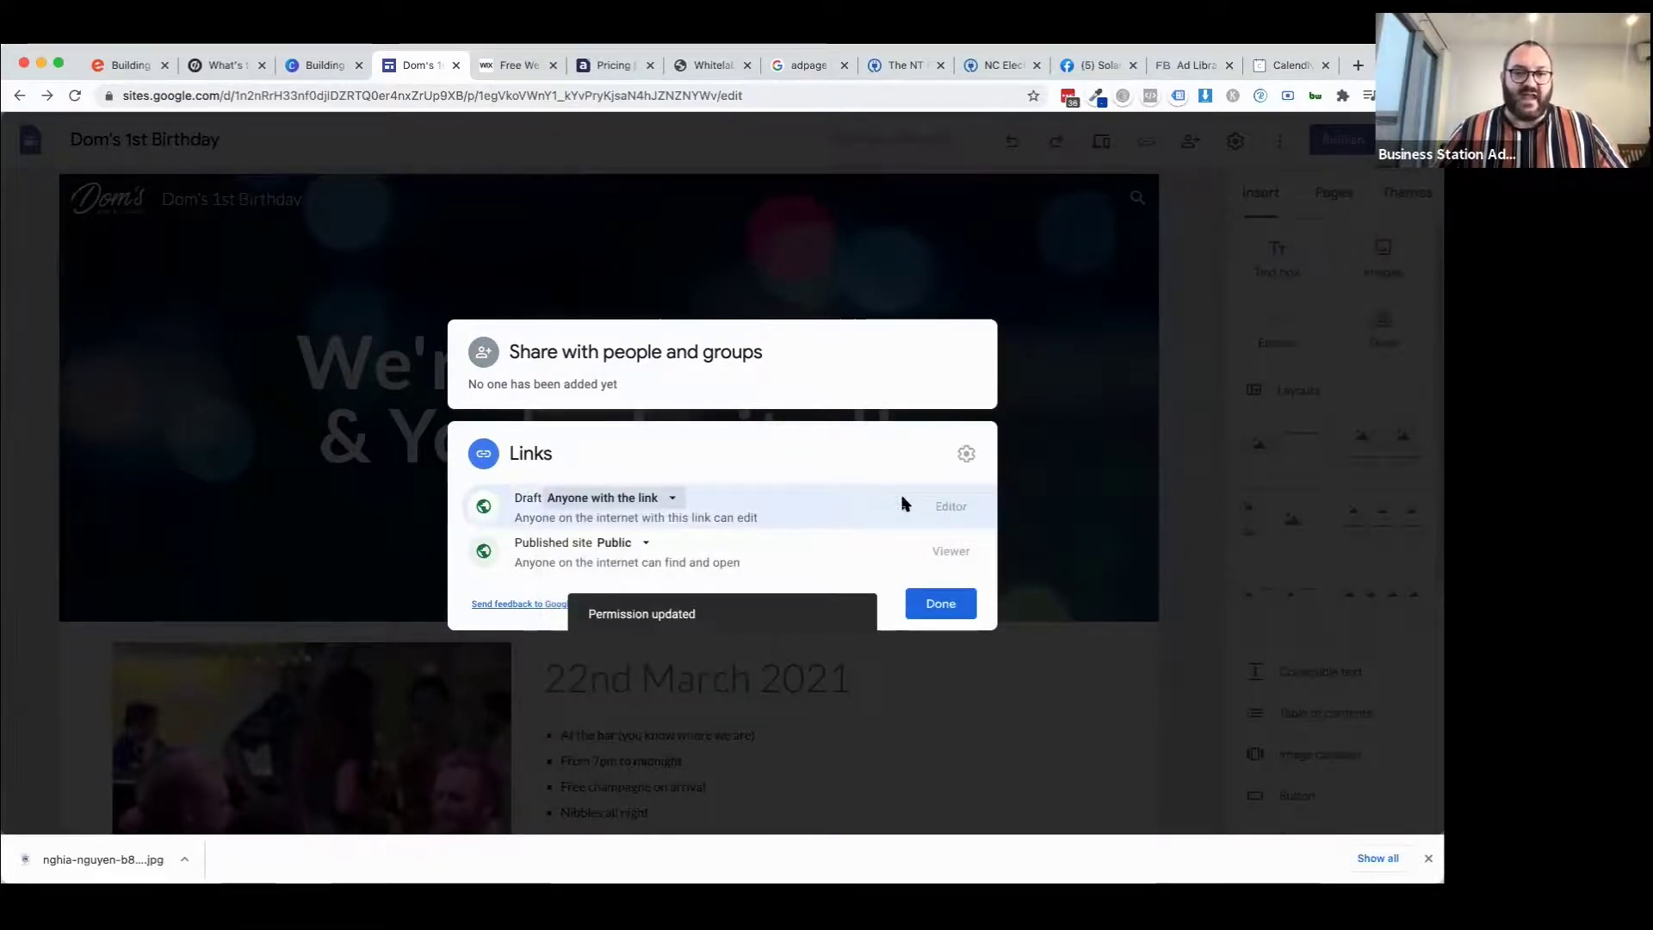
click(941, 610)
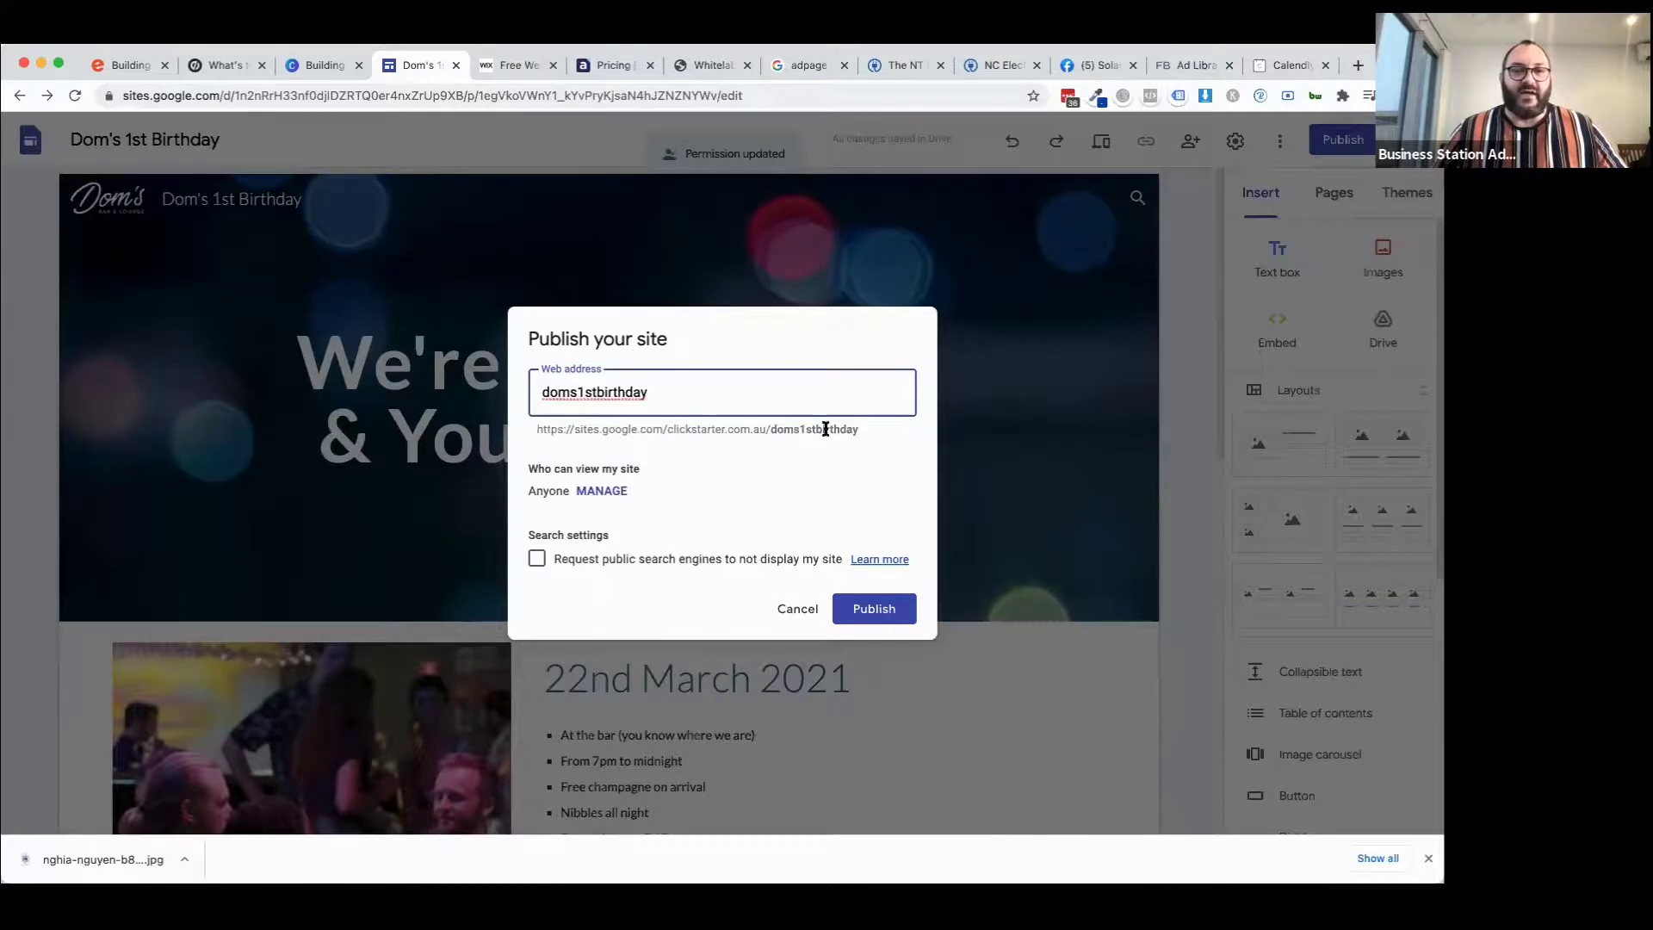
Highlight the site's full web address in the publishing dialog.
drag(857, 429, 532, 431)
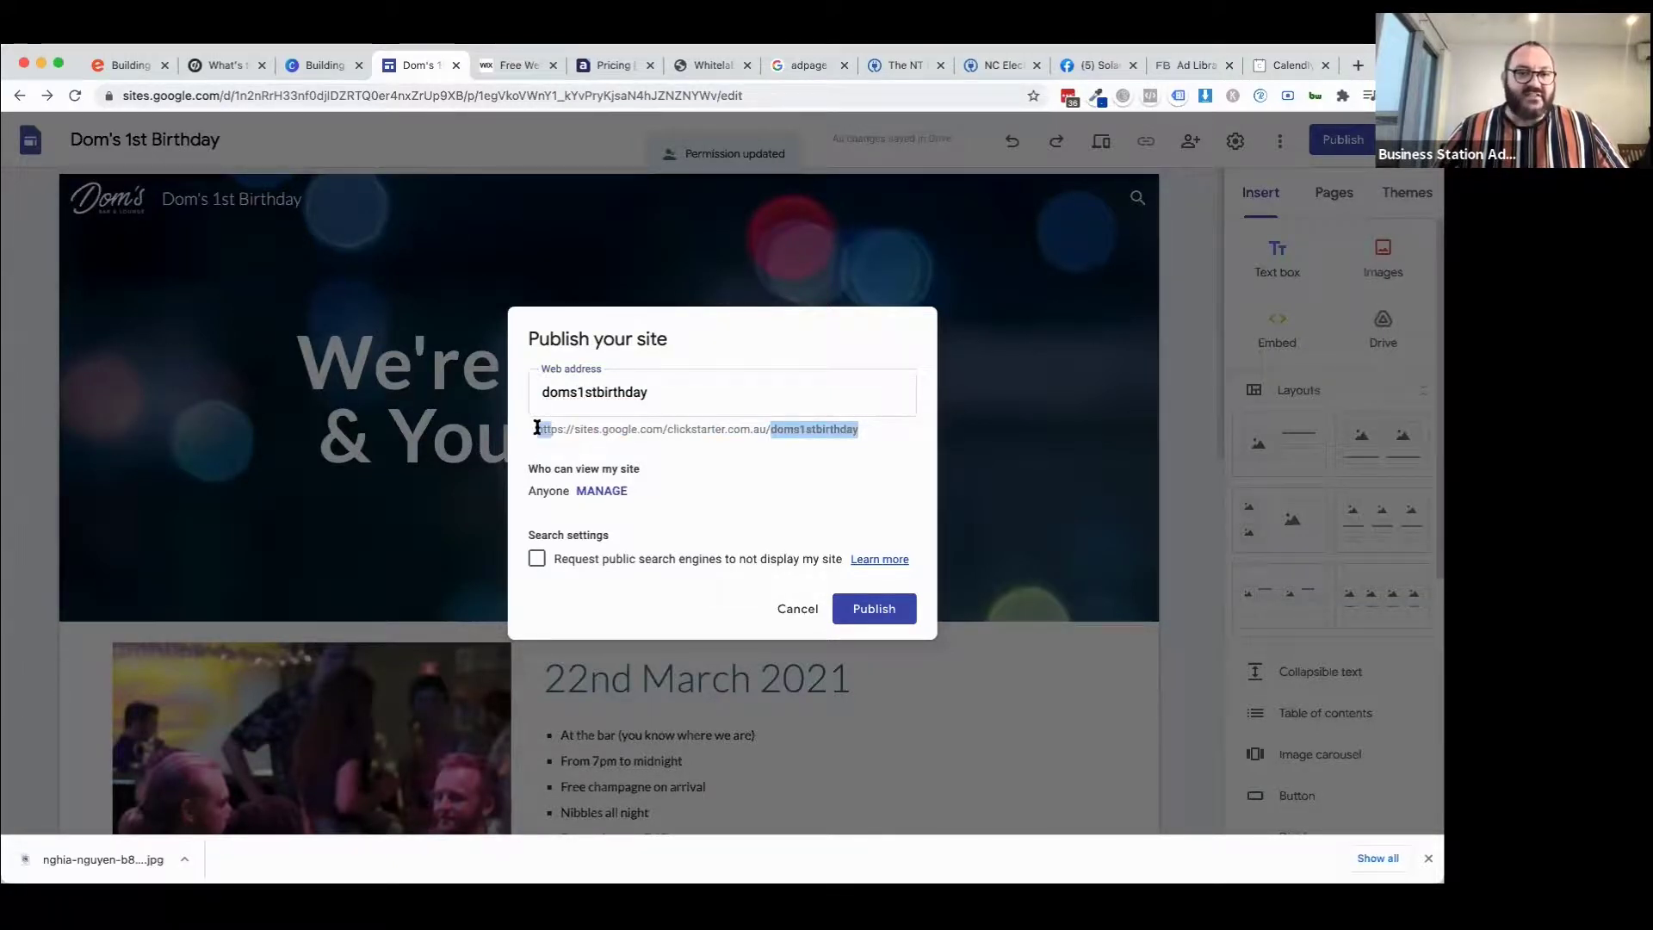
click(538, 430)
drag(538, 430, 859, 428)
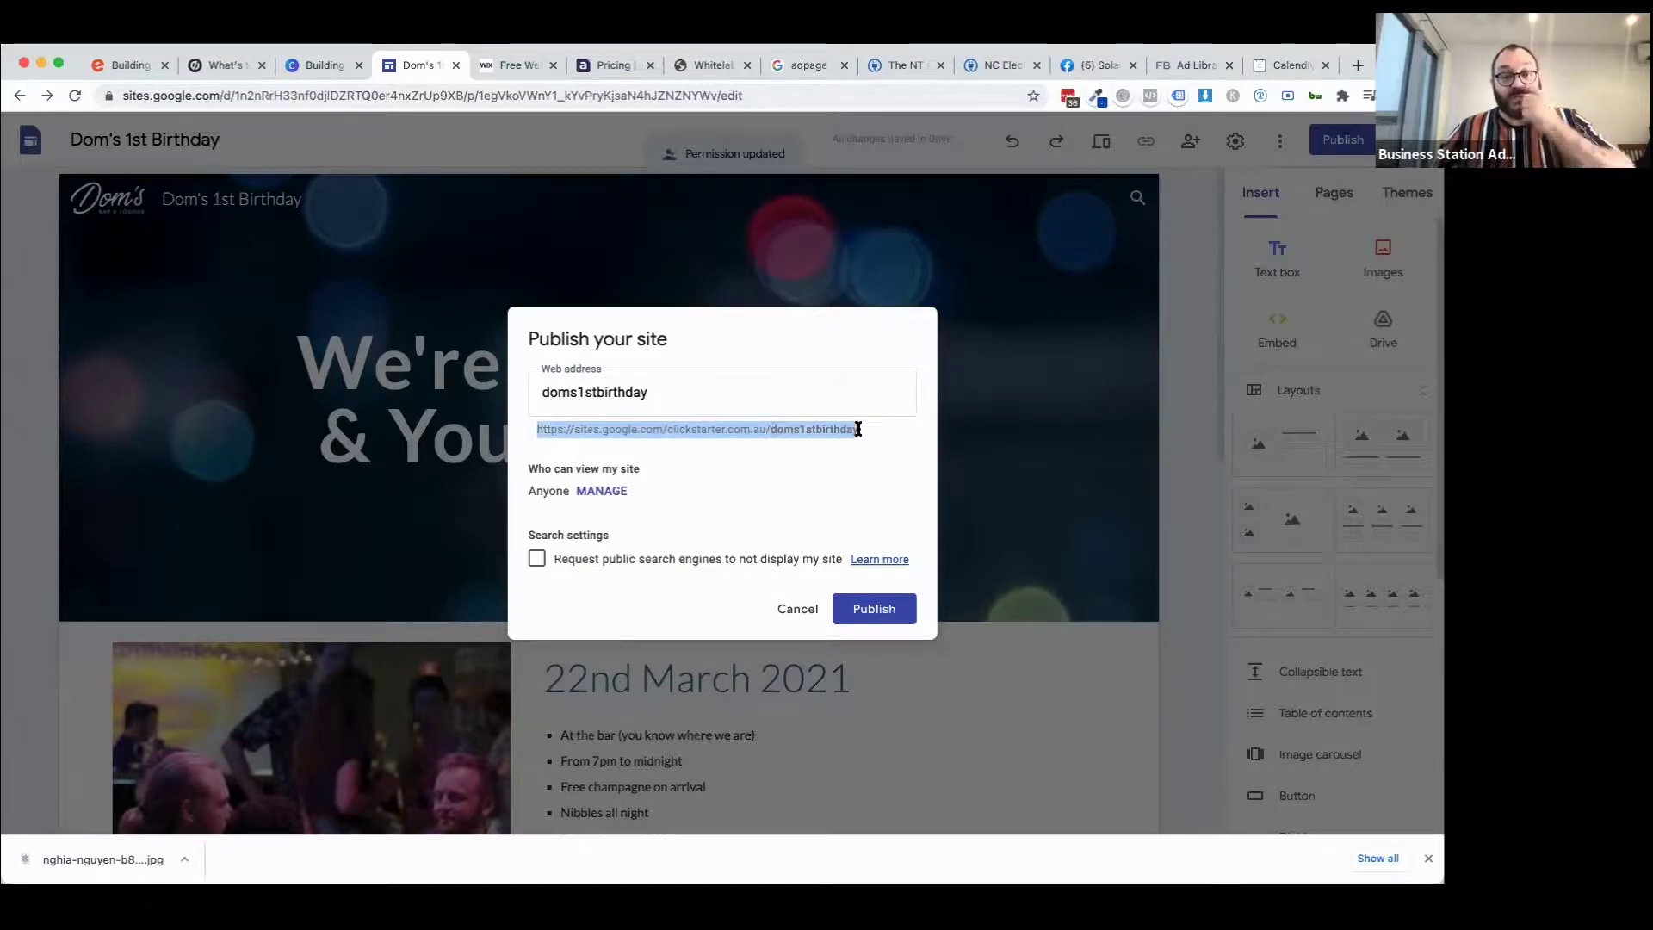
Close the publishing dialog without publishing and look over the birthday page.
click(911, 473)
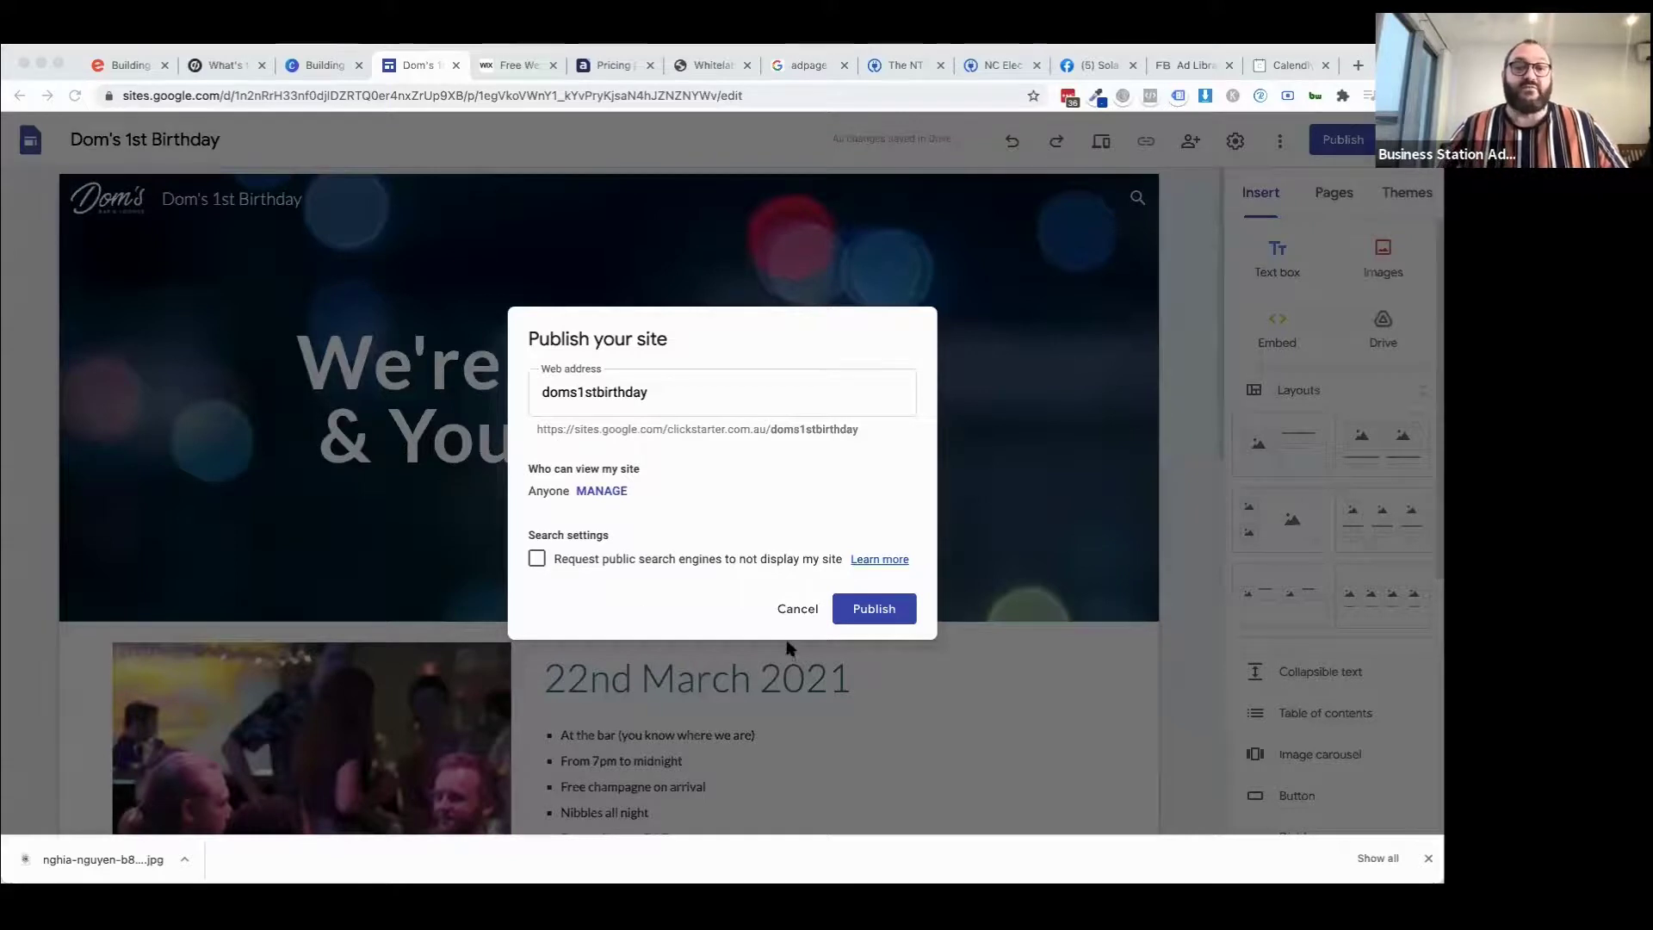
click(787, 612)
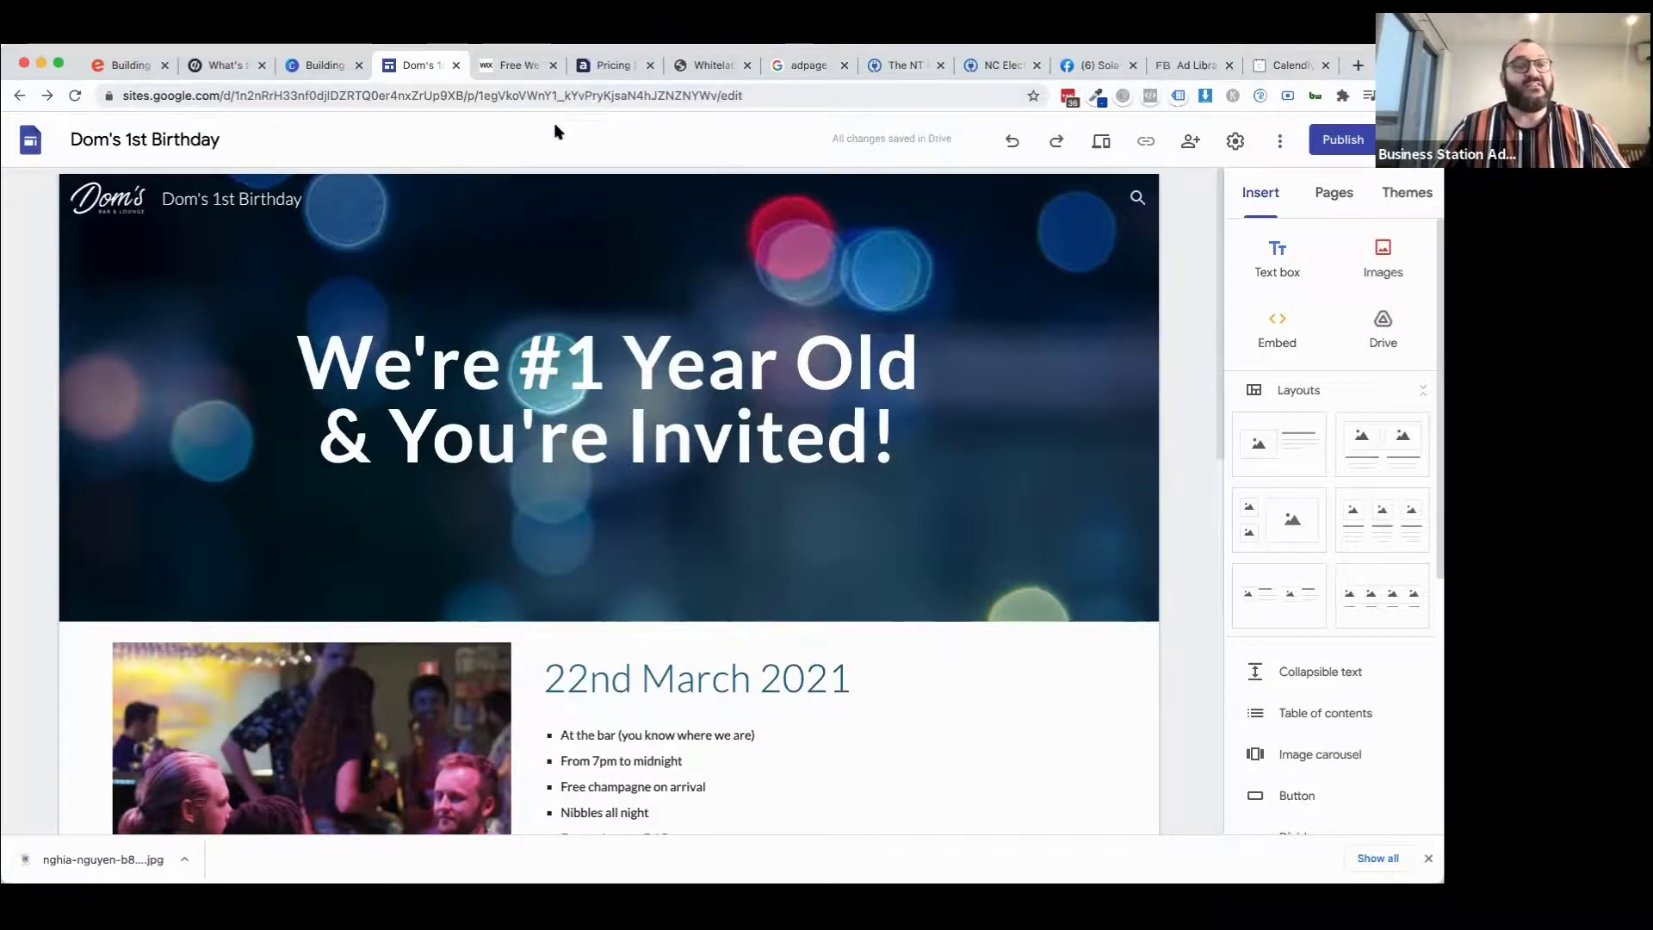
scroll(1041, 745, down, 8)
scroll(1042, 745, up, 4)
scroll(1042, 747, up, 4)
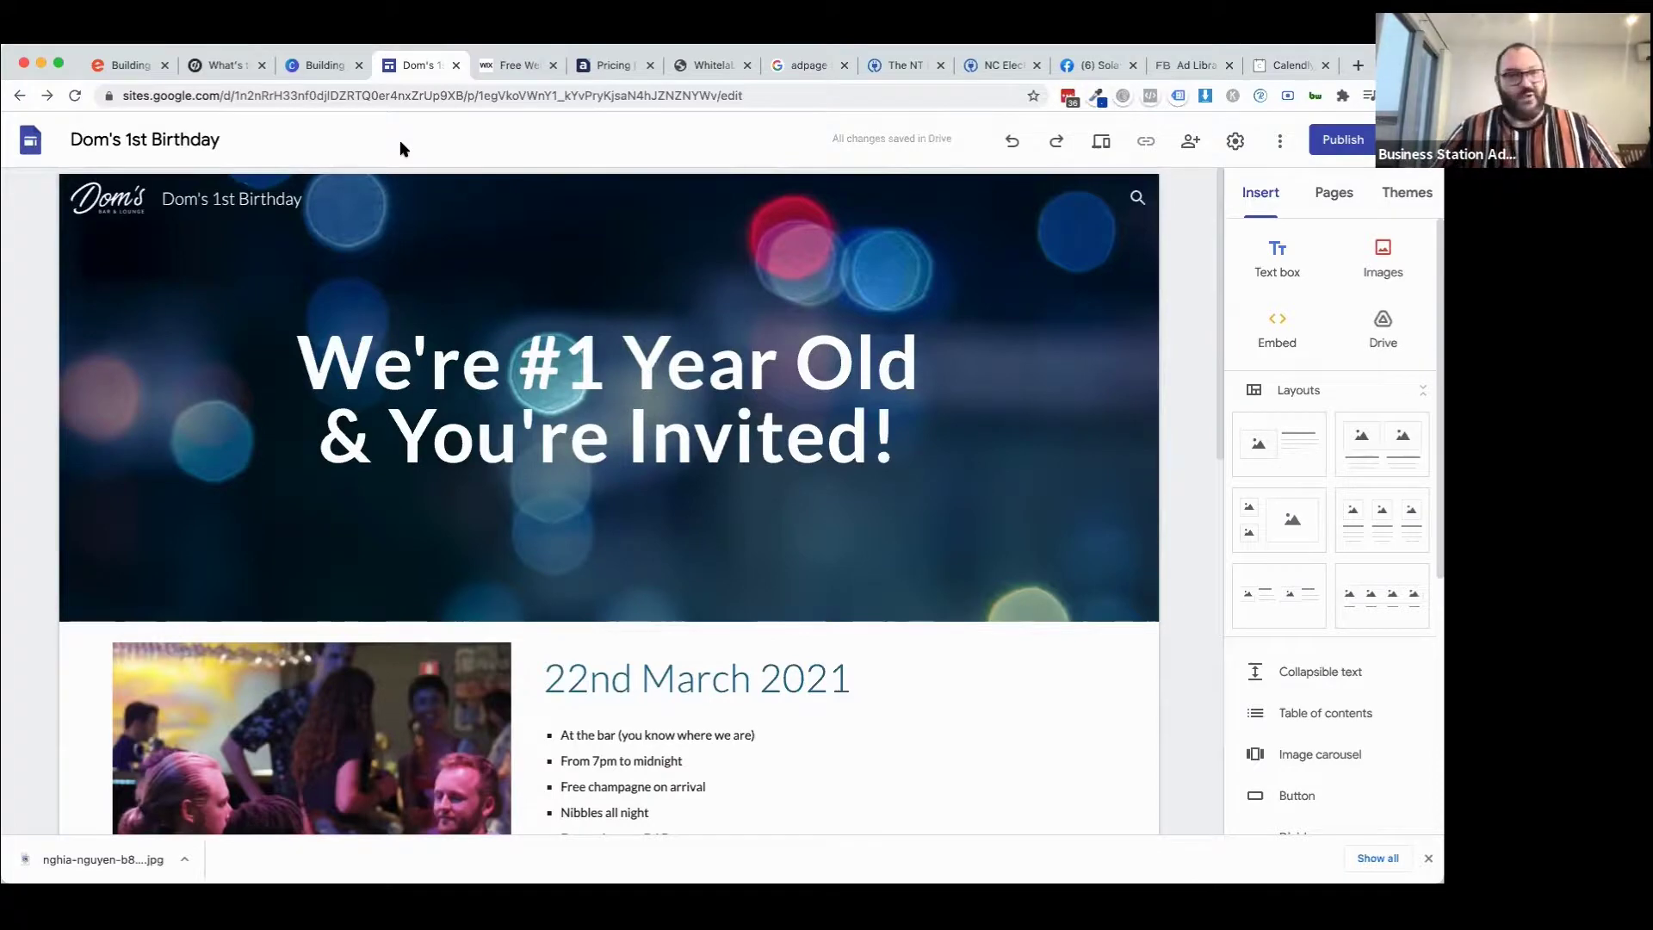
Return to the Dom's 1st Birthday draft and publish the site at the web address doms1stbirthday.
click(513, 63)
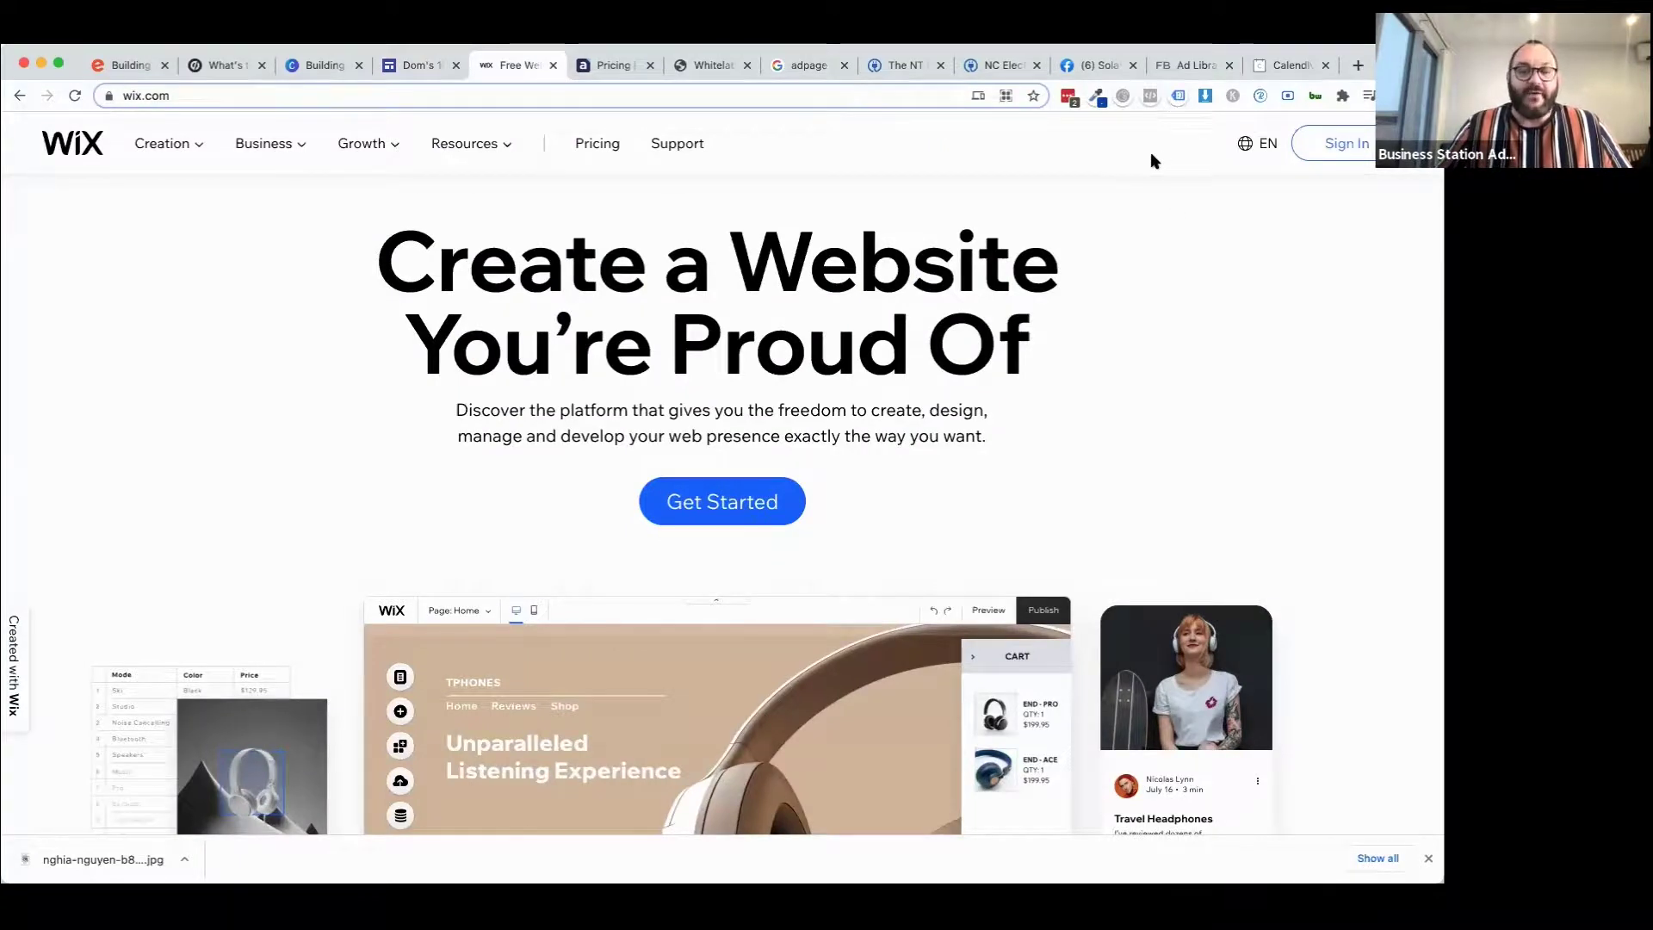
click(418, 64)
scroll(439, 574, down, 10)
scroll(953, 351, up, 10)
click(1328, 139)
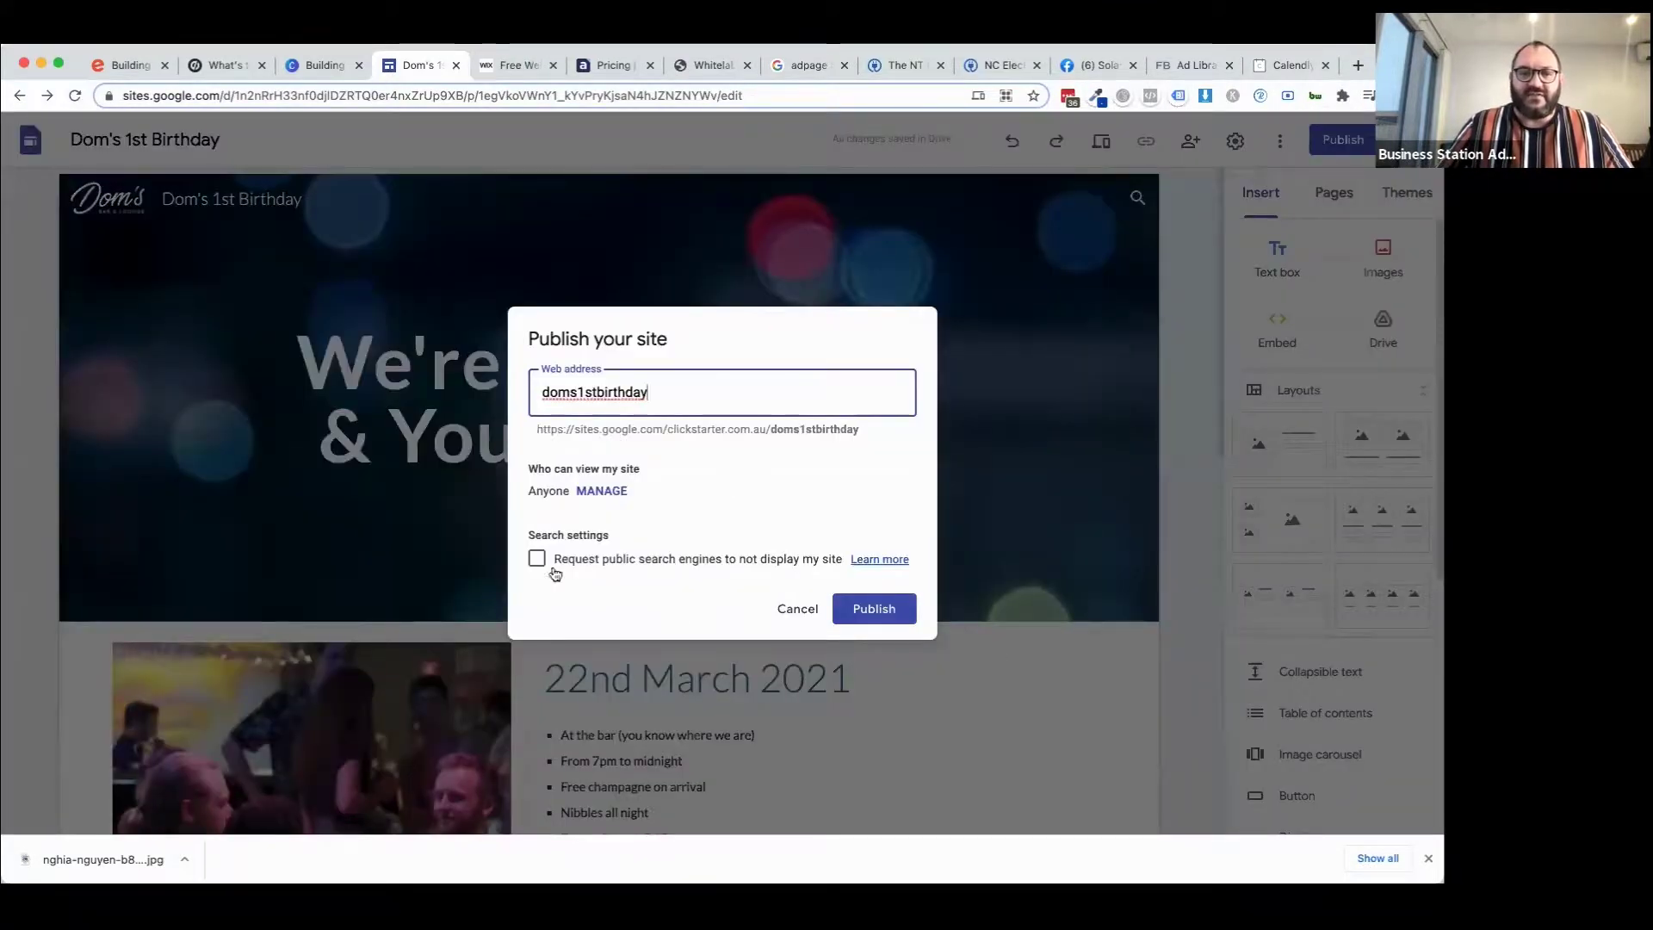
click(865, 616)
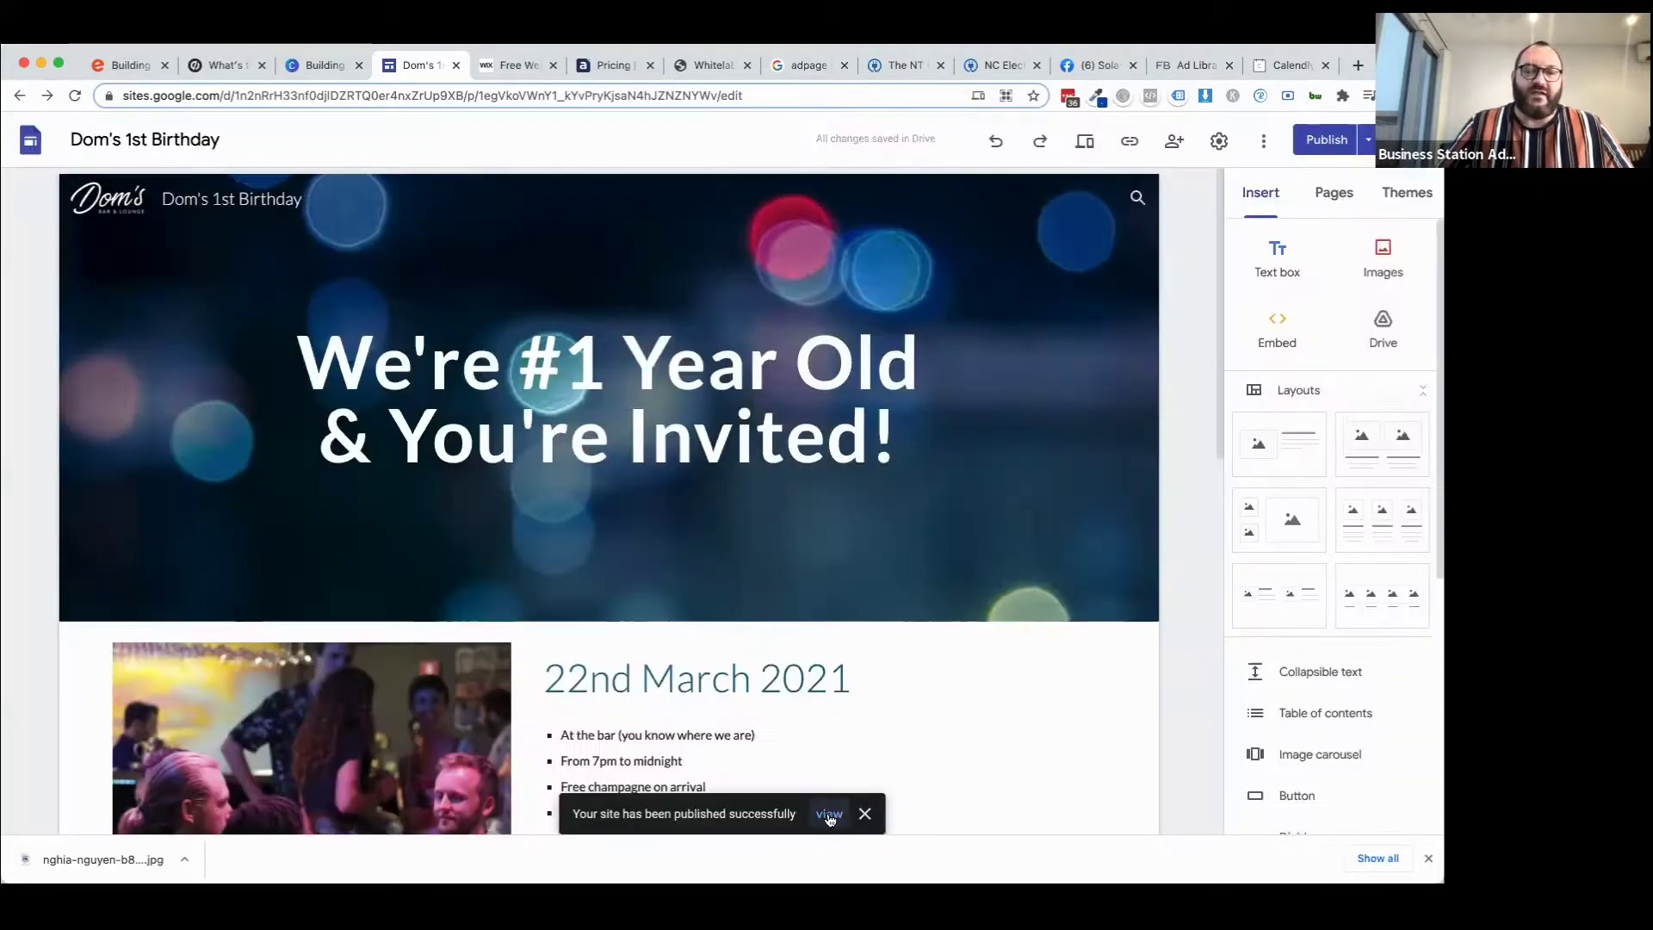
View the live birthday site and examine its header, event details, embedded booking calendar and page information.
click(829, 815)
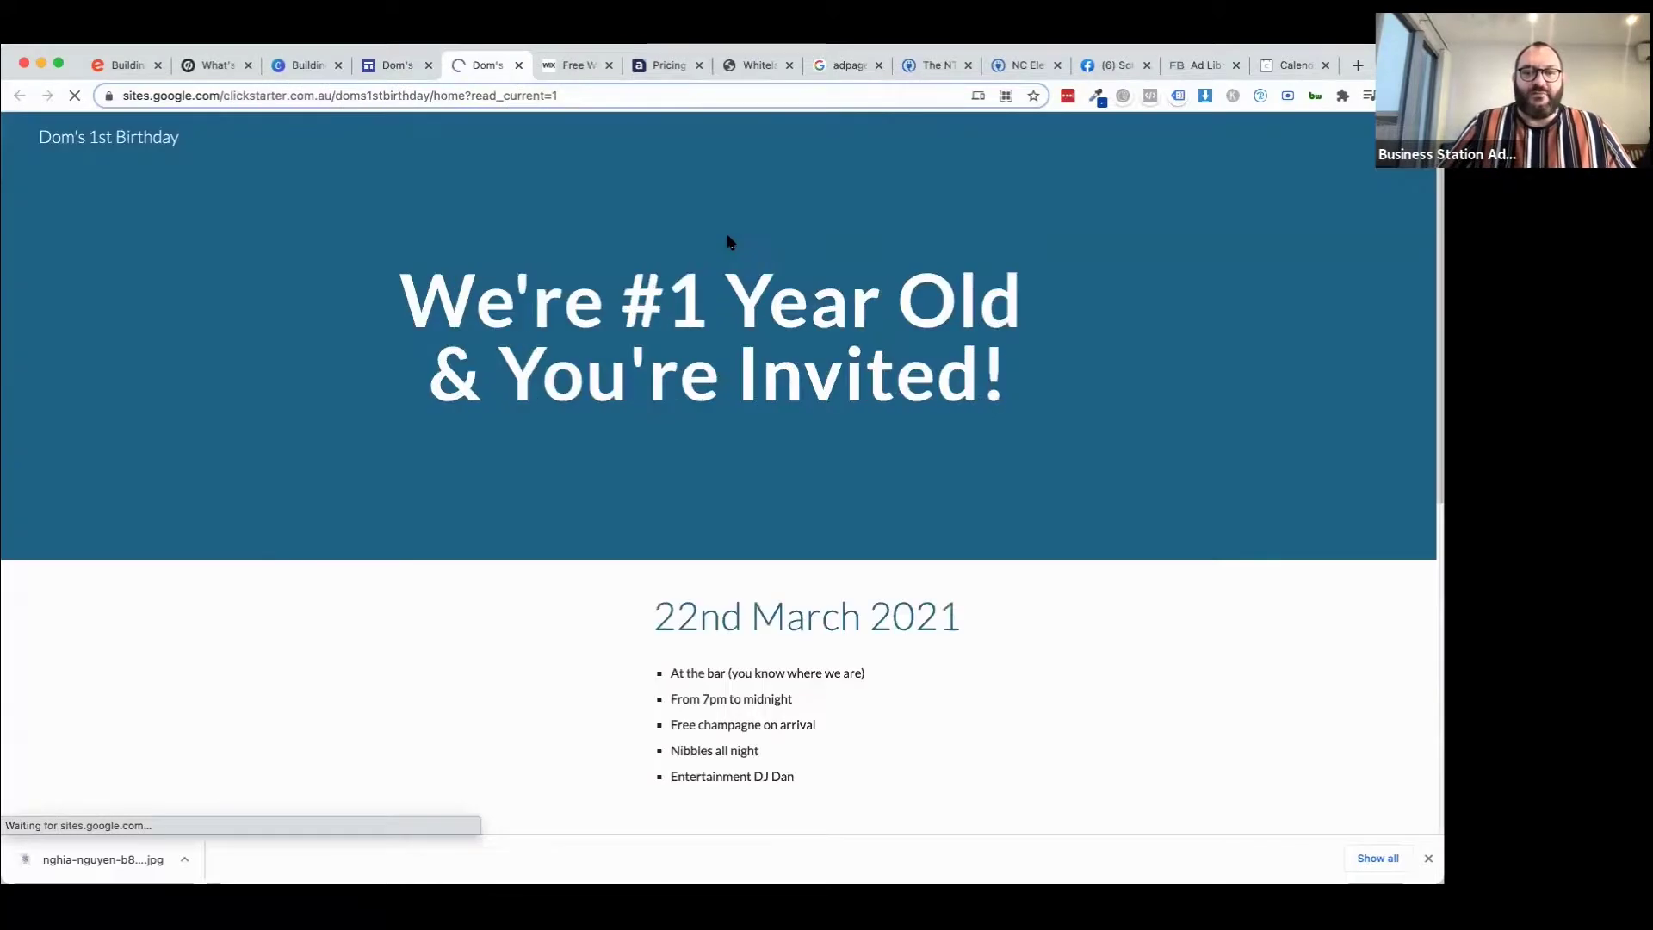
scroll(1106, 691, down, 2)
scroll(1106, 691, down, 5)
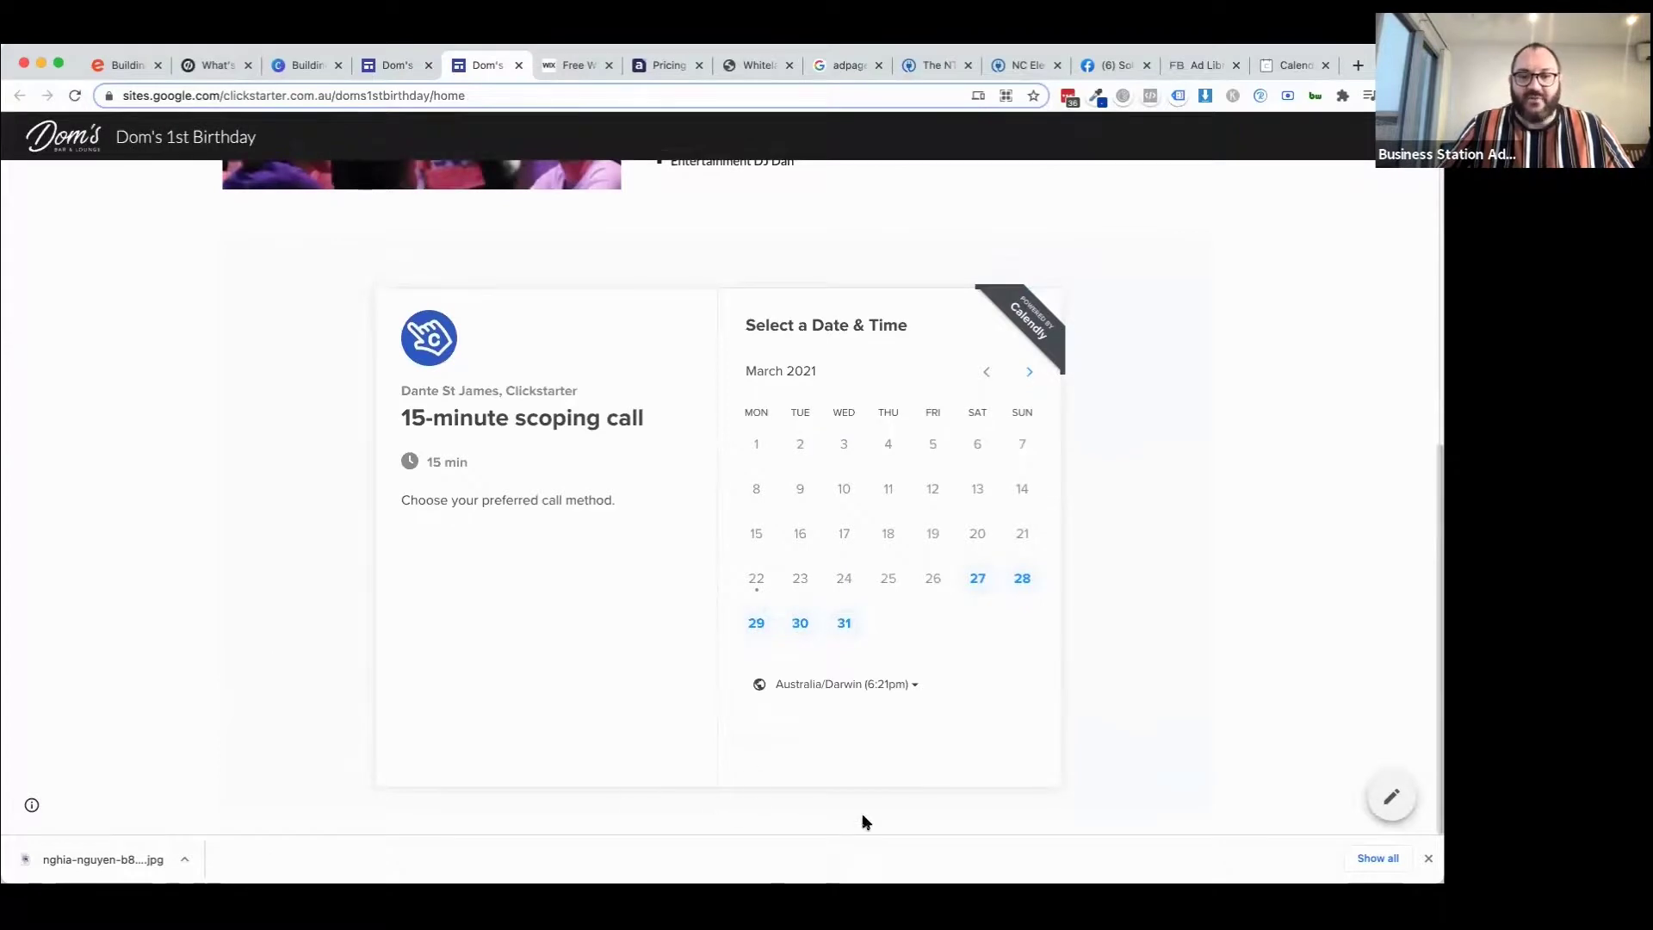
scroll(1235, 672, up, 6)
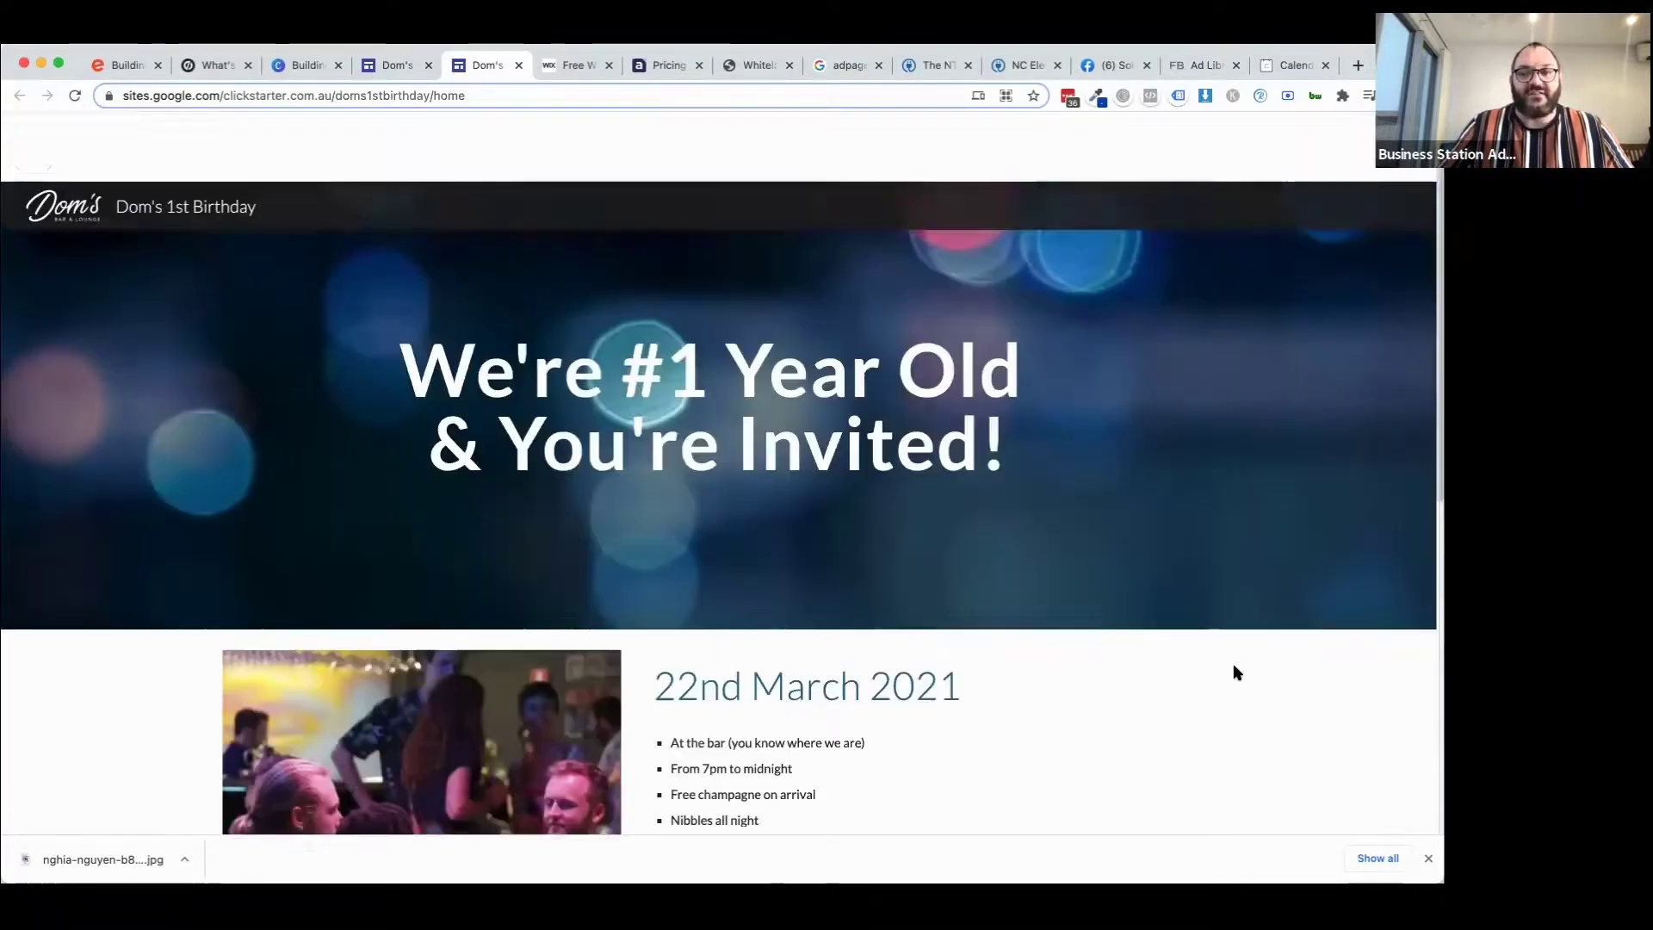
scroll(1236, 671, down, 5)
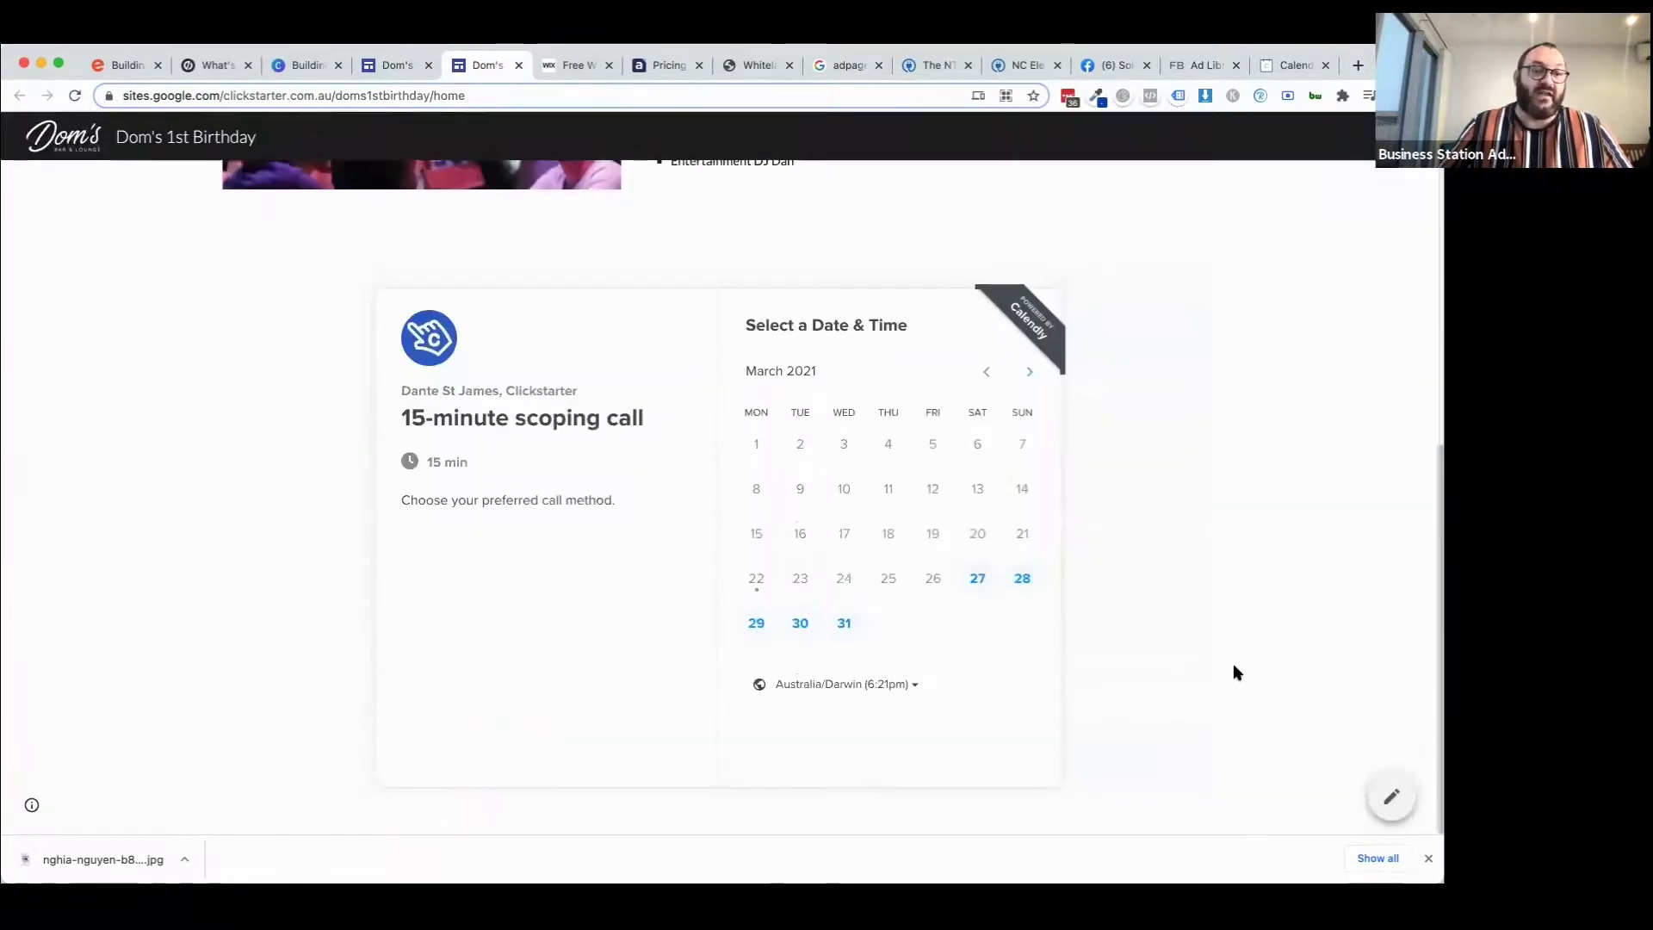
mouse_move(34, 803)
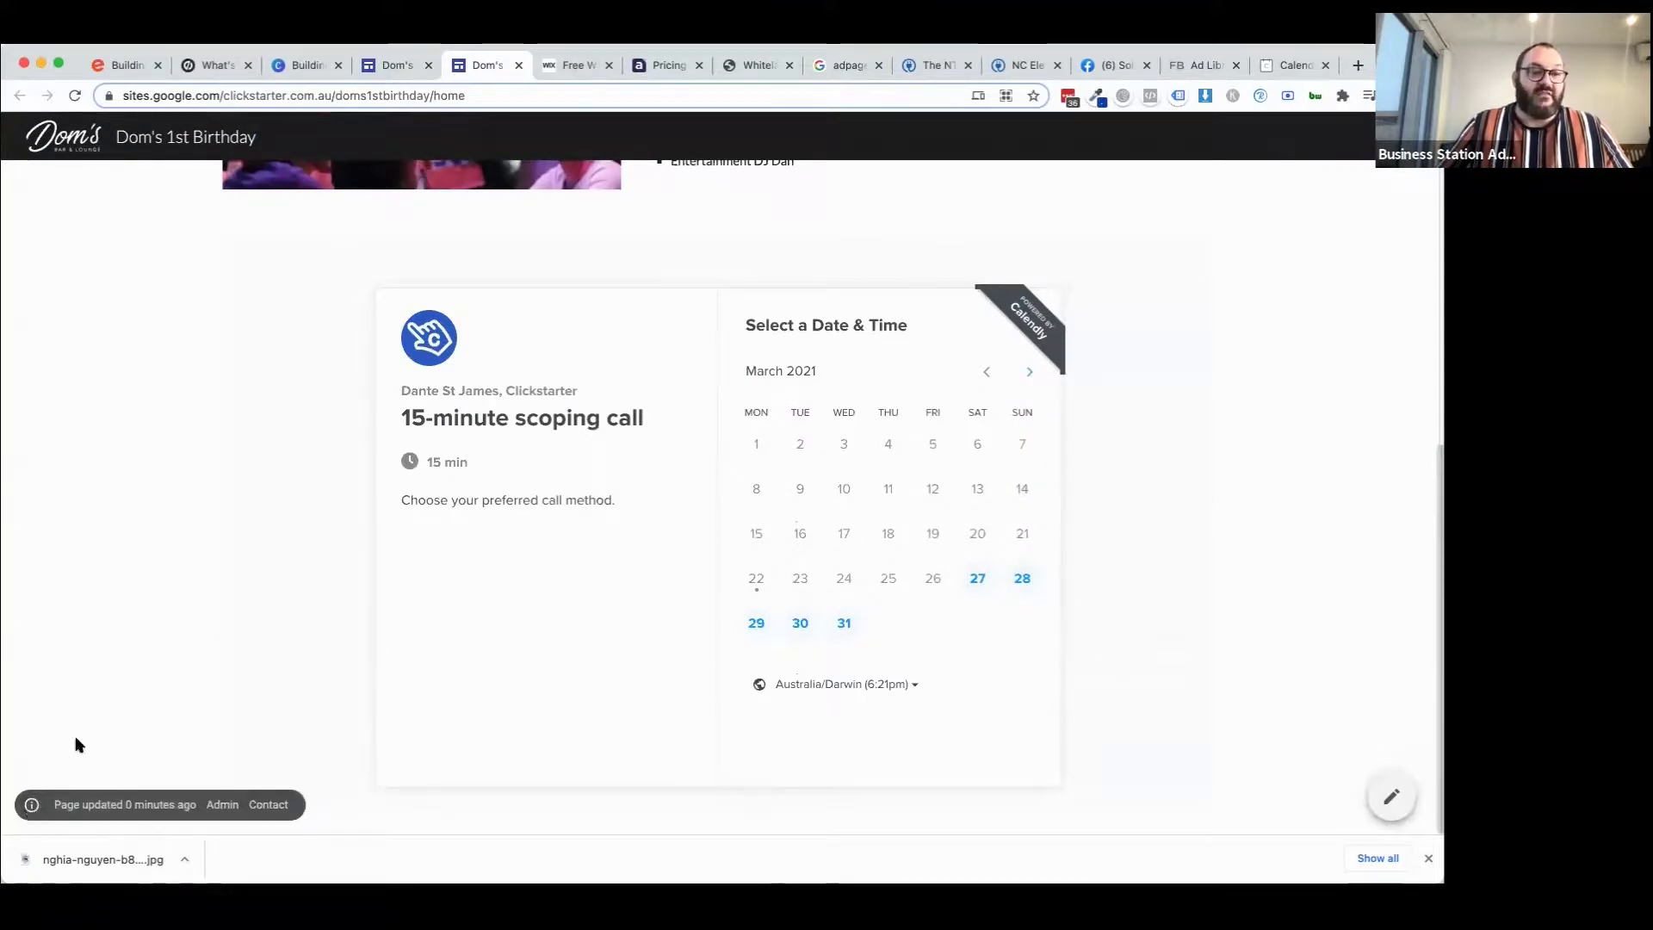
scroll(1308, 516, up, 10)
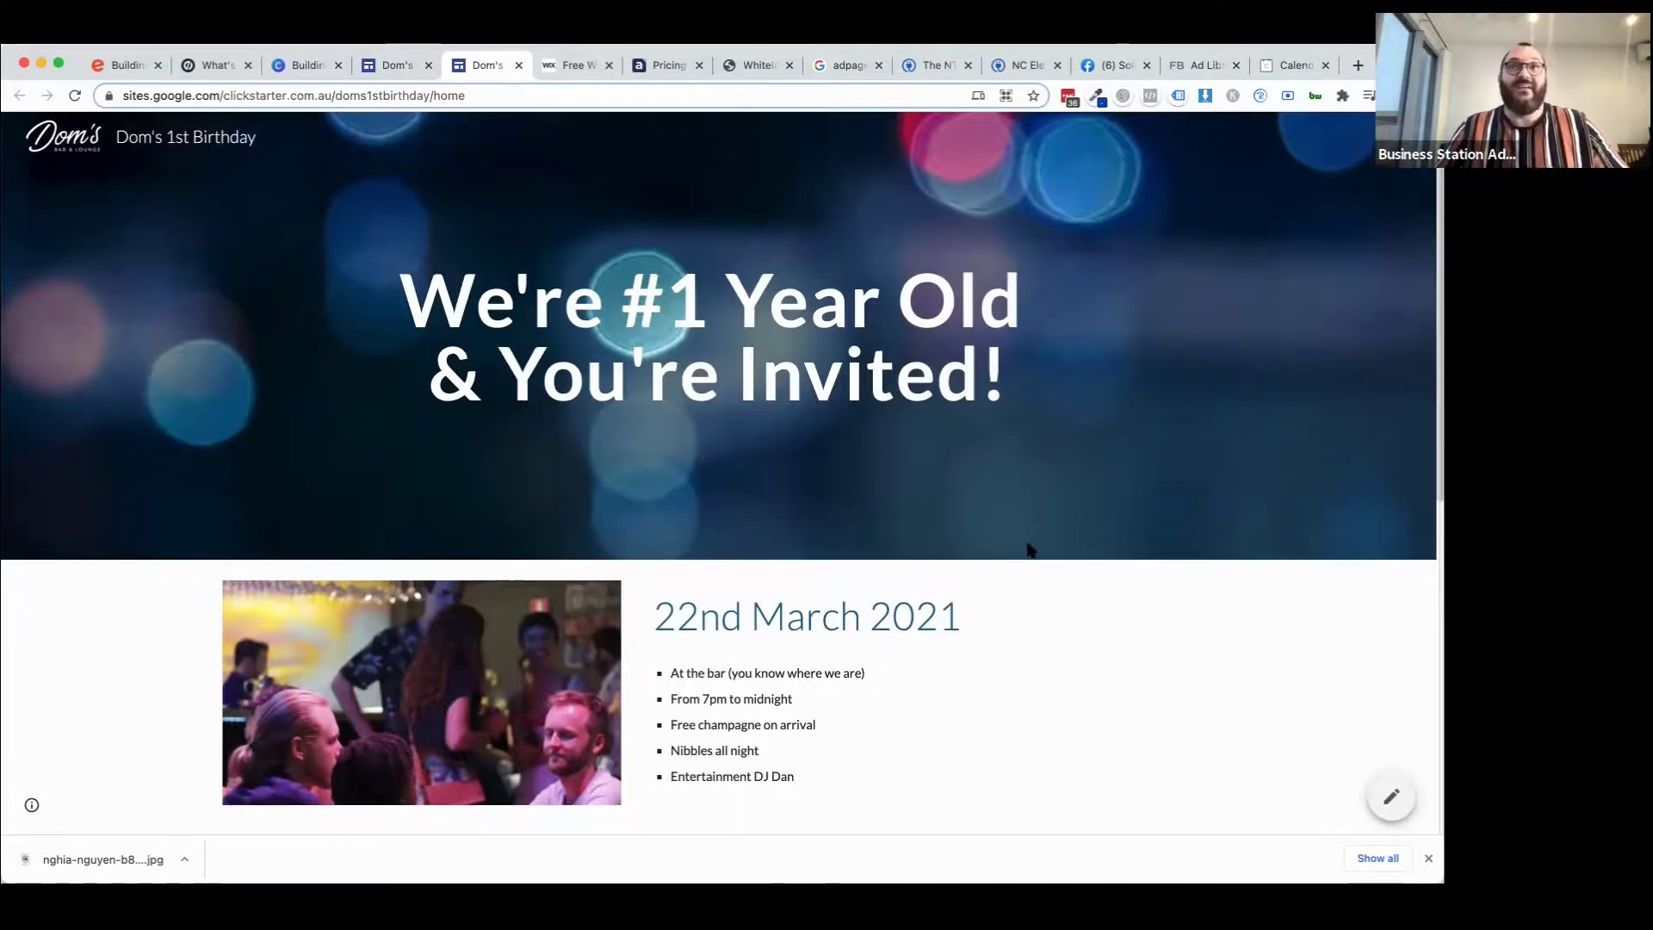
Switch to Wix and log in with the Clickstarter account's email and password saved in LastPass.
click(554, 69)
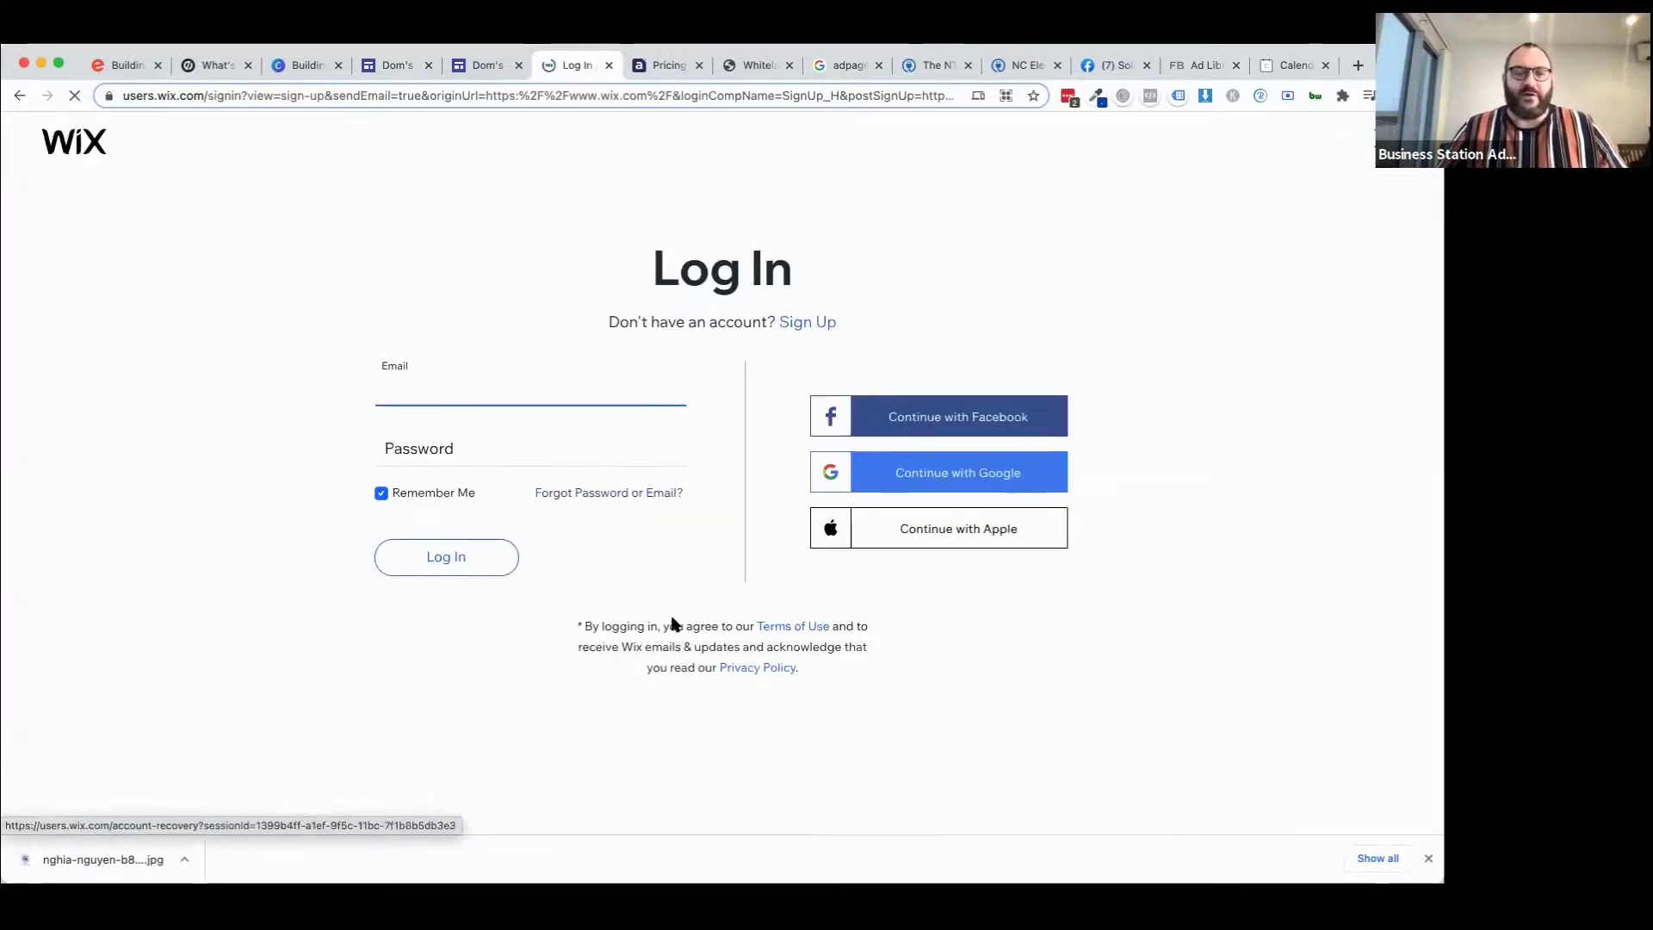
click(1068, 98)
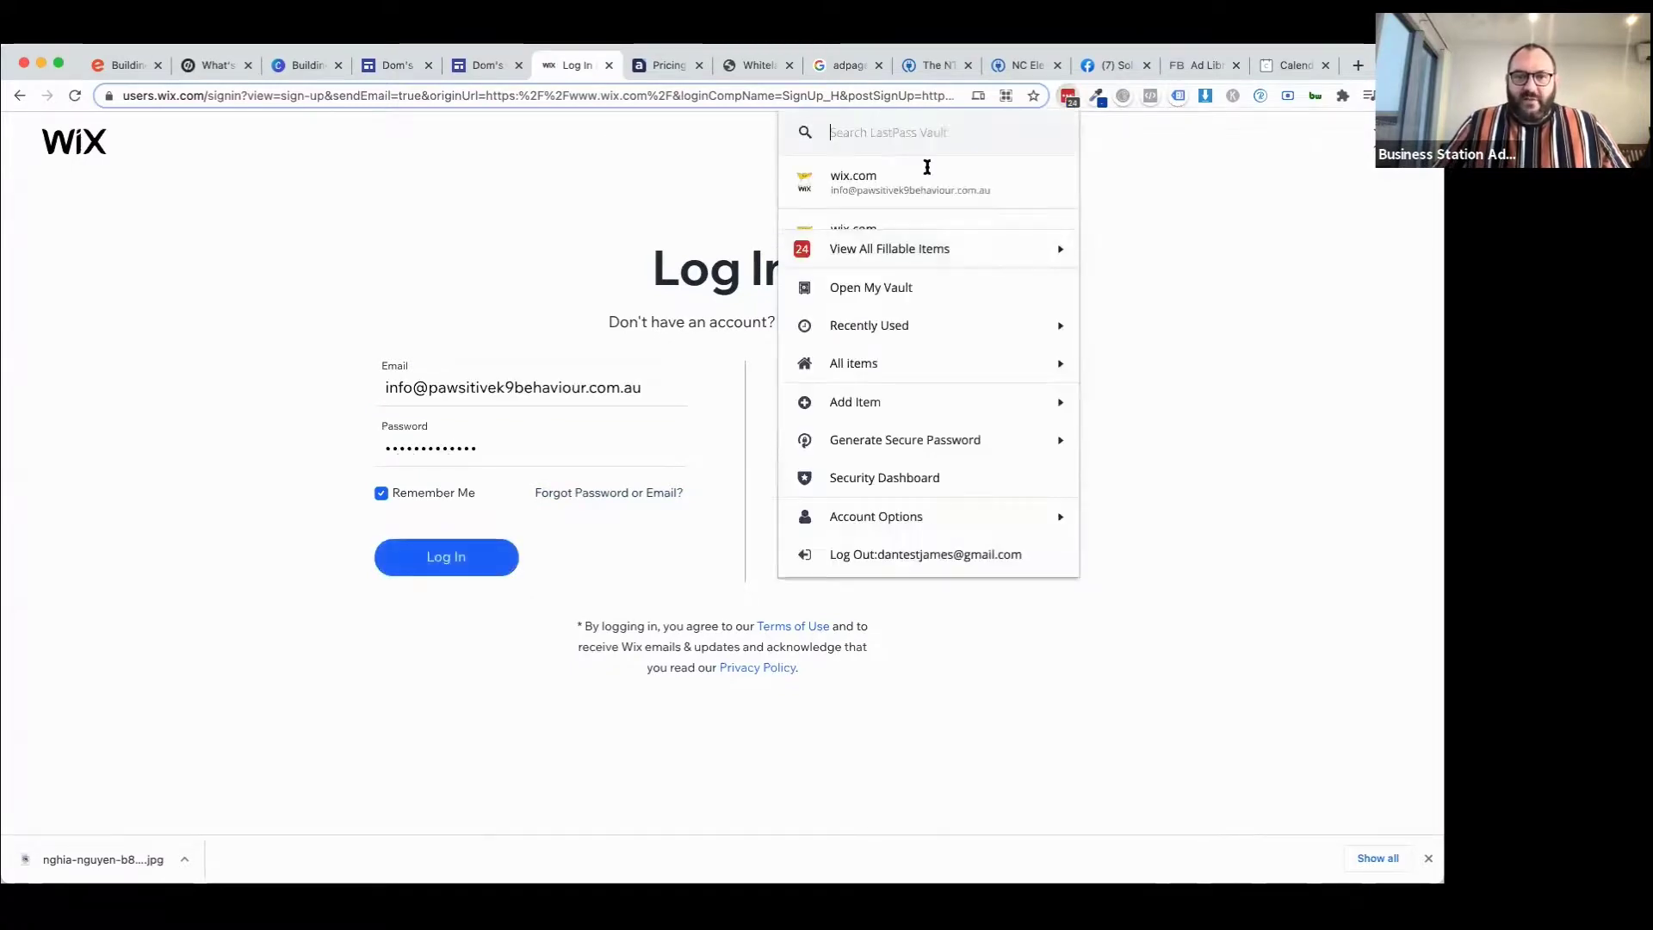
scroll(909, 197, down, 2)
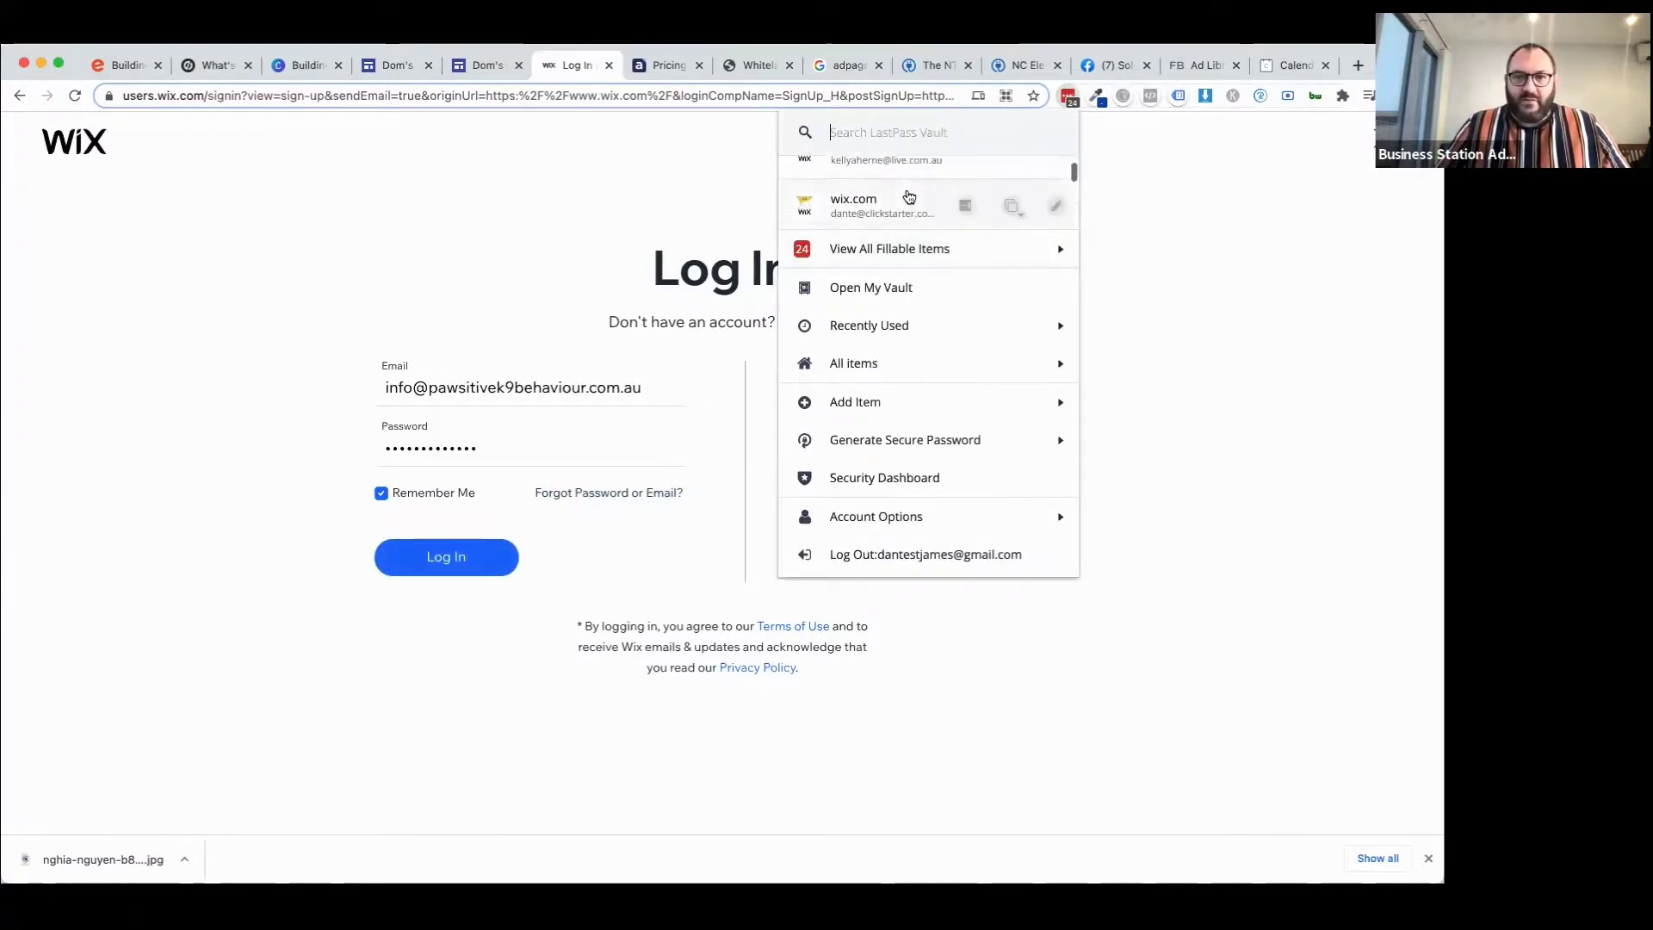
click(909, 197)
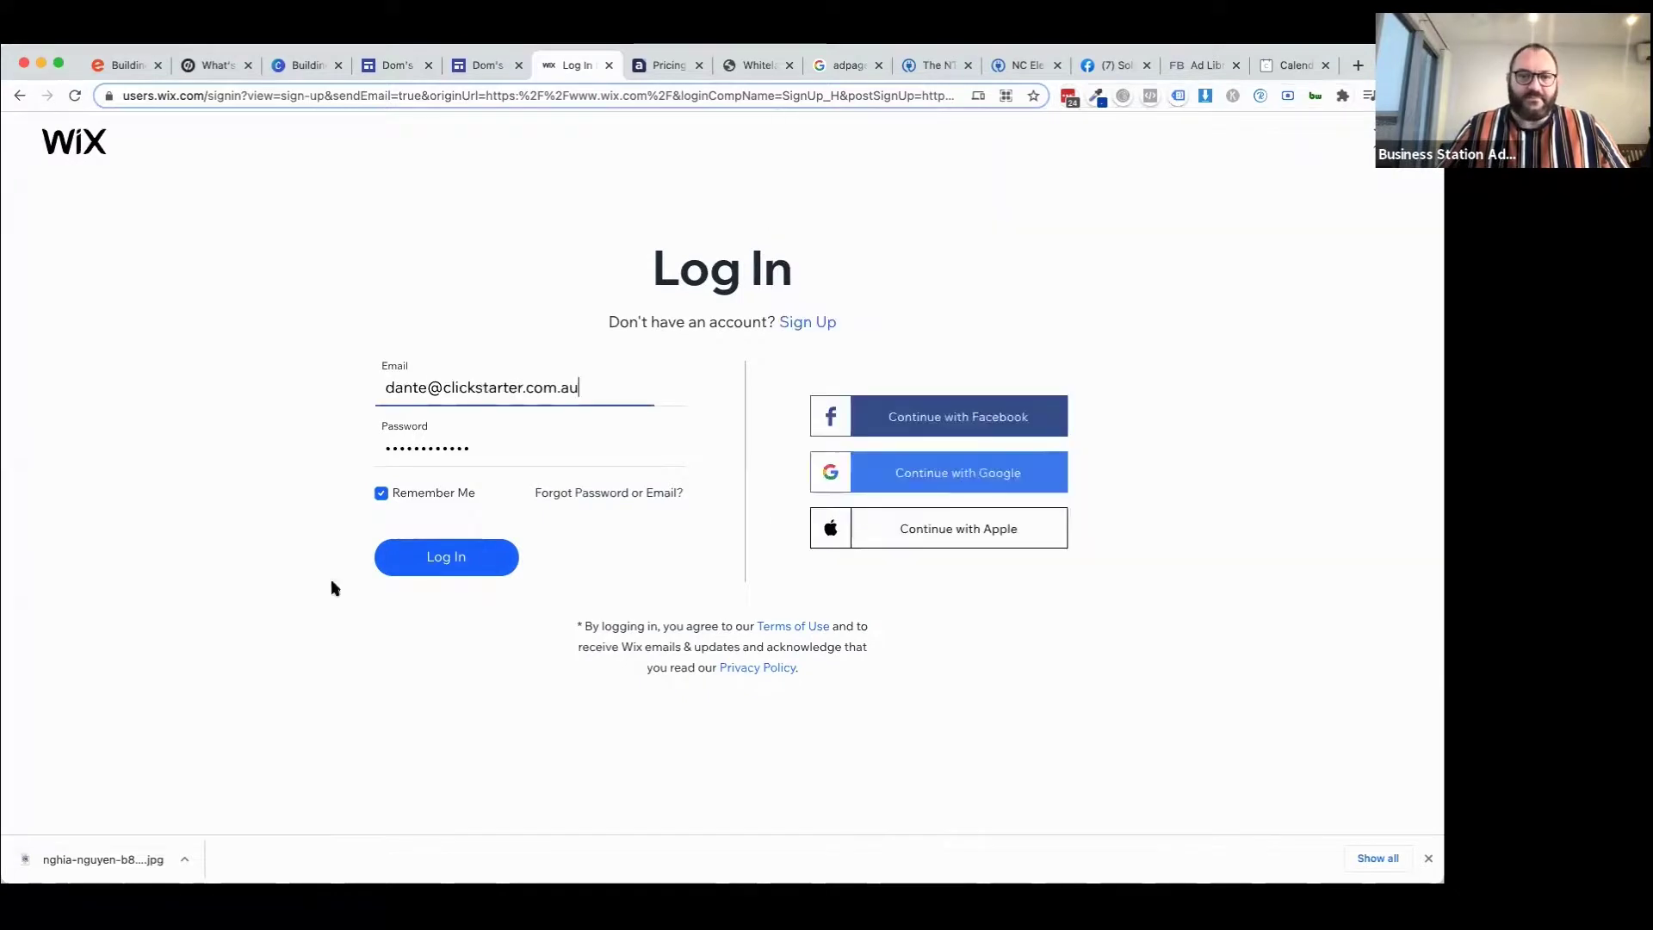
click(437, 560)
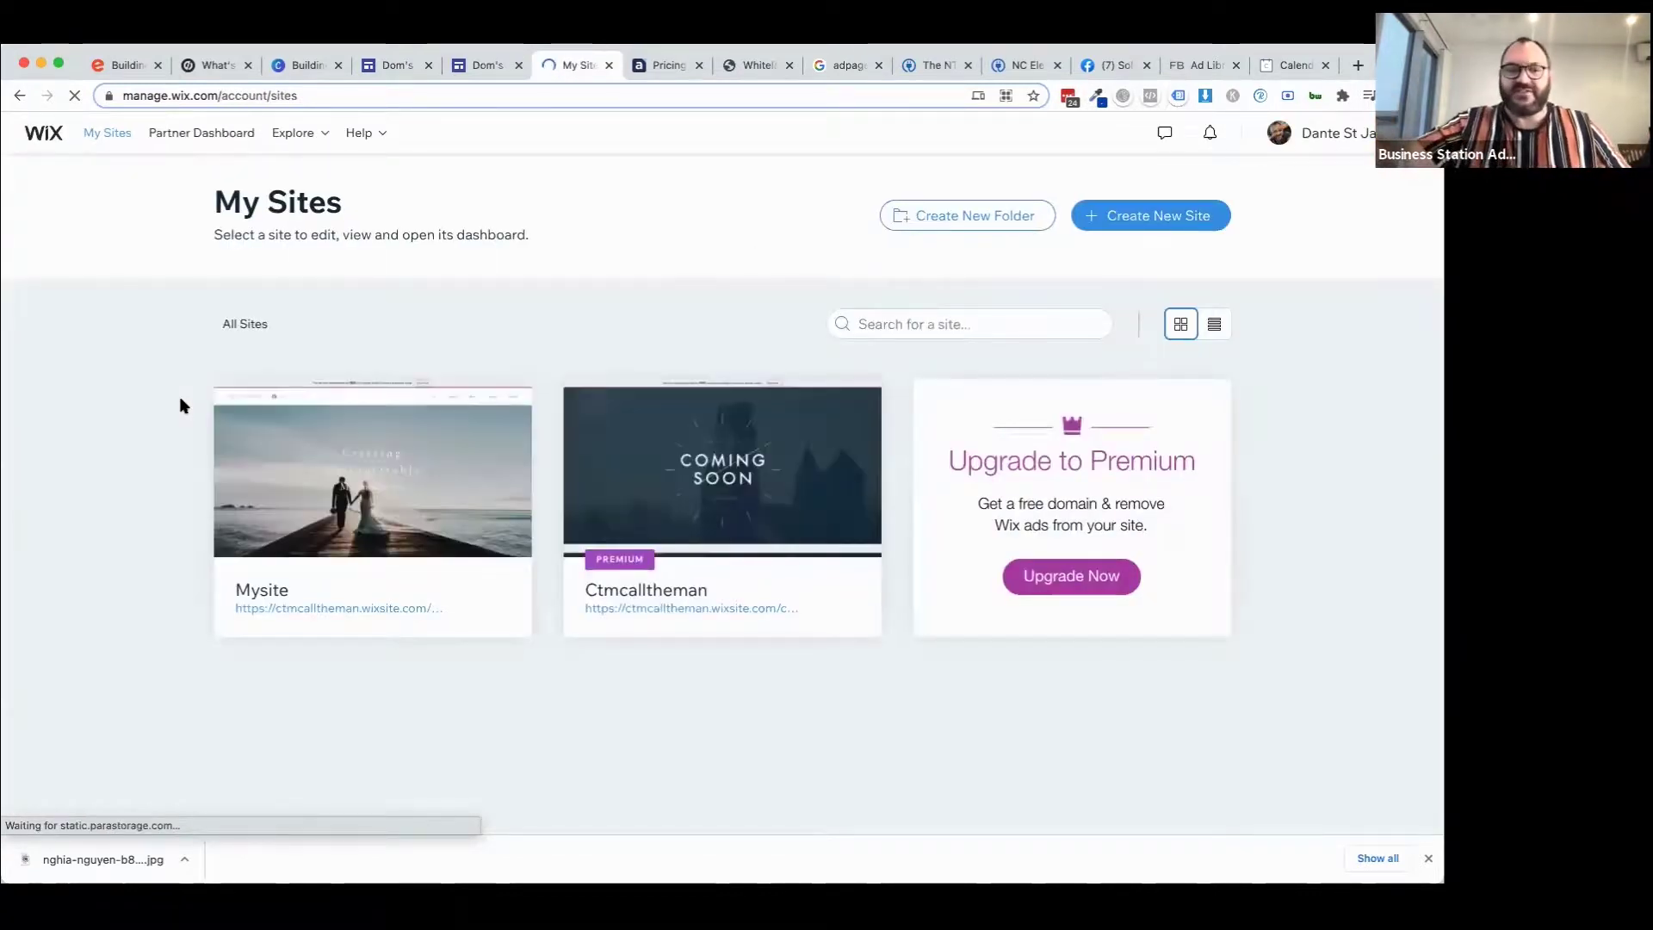
Create a new Wix site of the kind Other and choose to build it from a template in the Editor.
click(1141, 216)
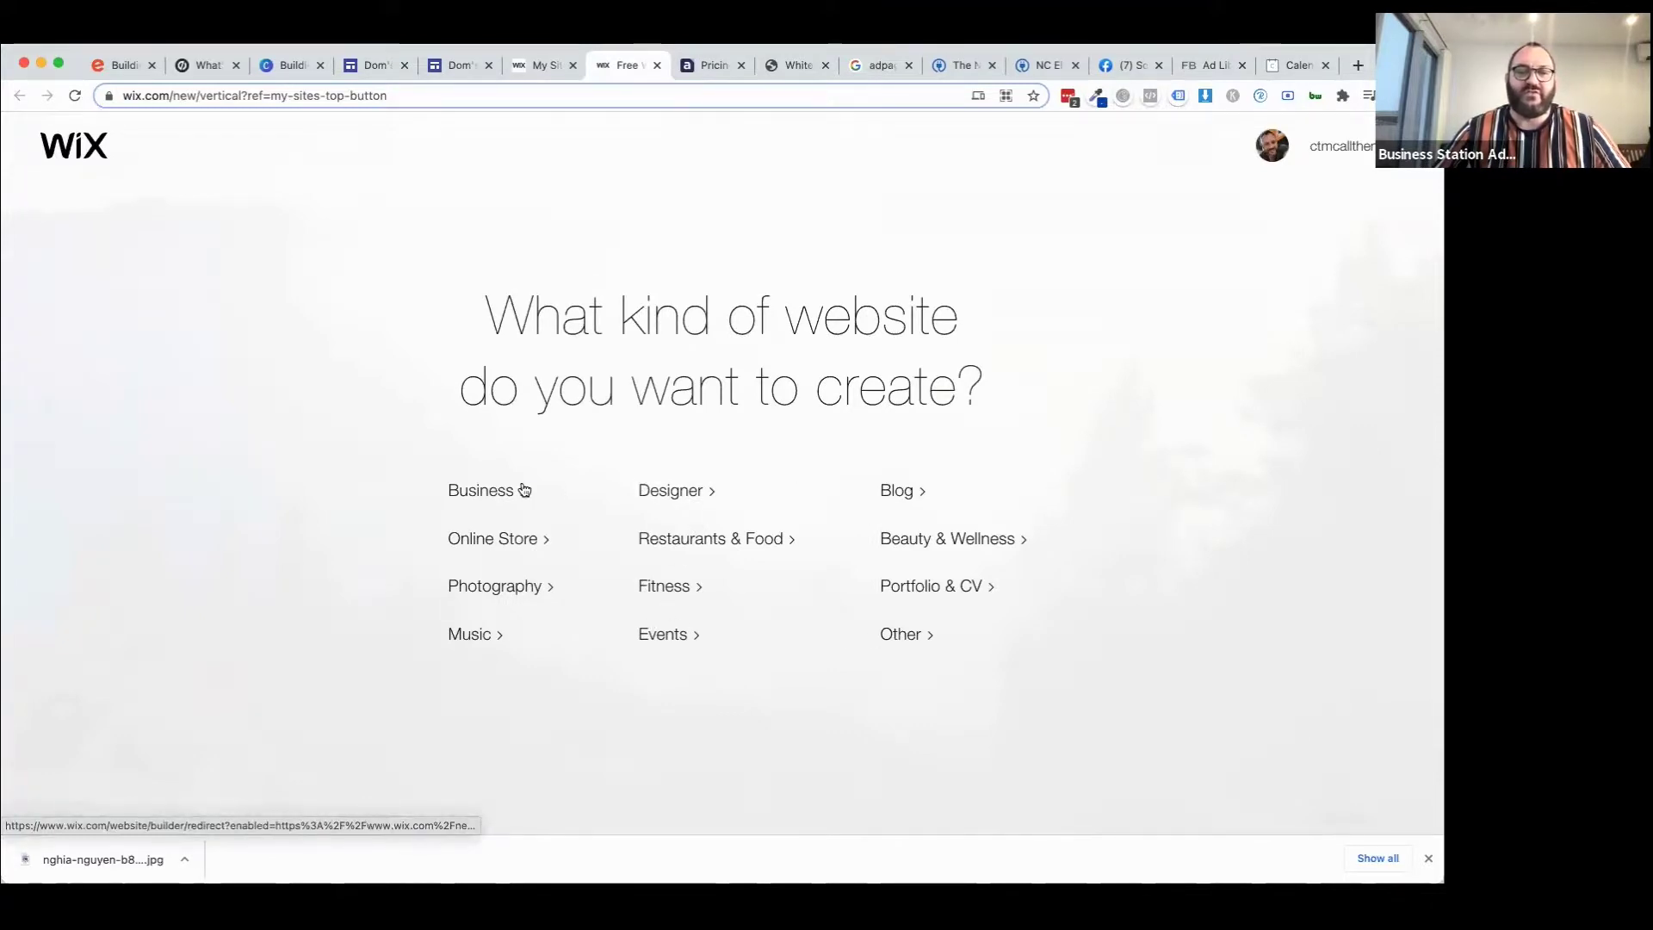
click(896, 634)
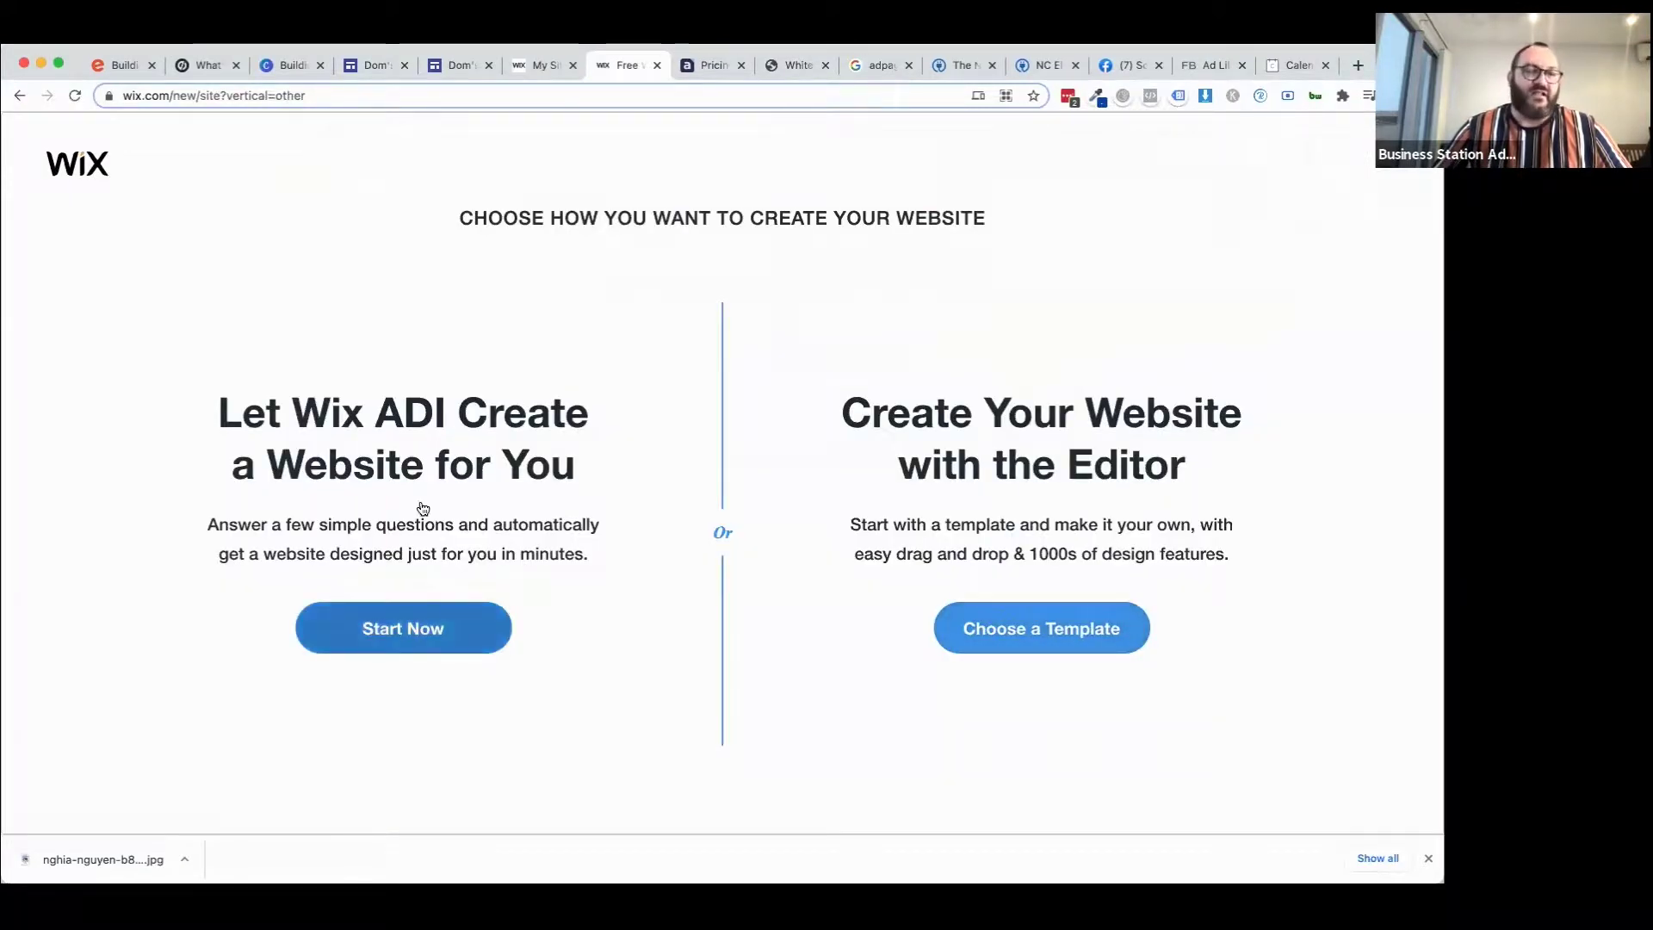
click(1051, 630)
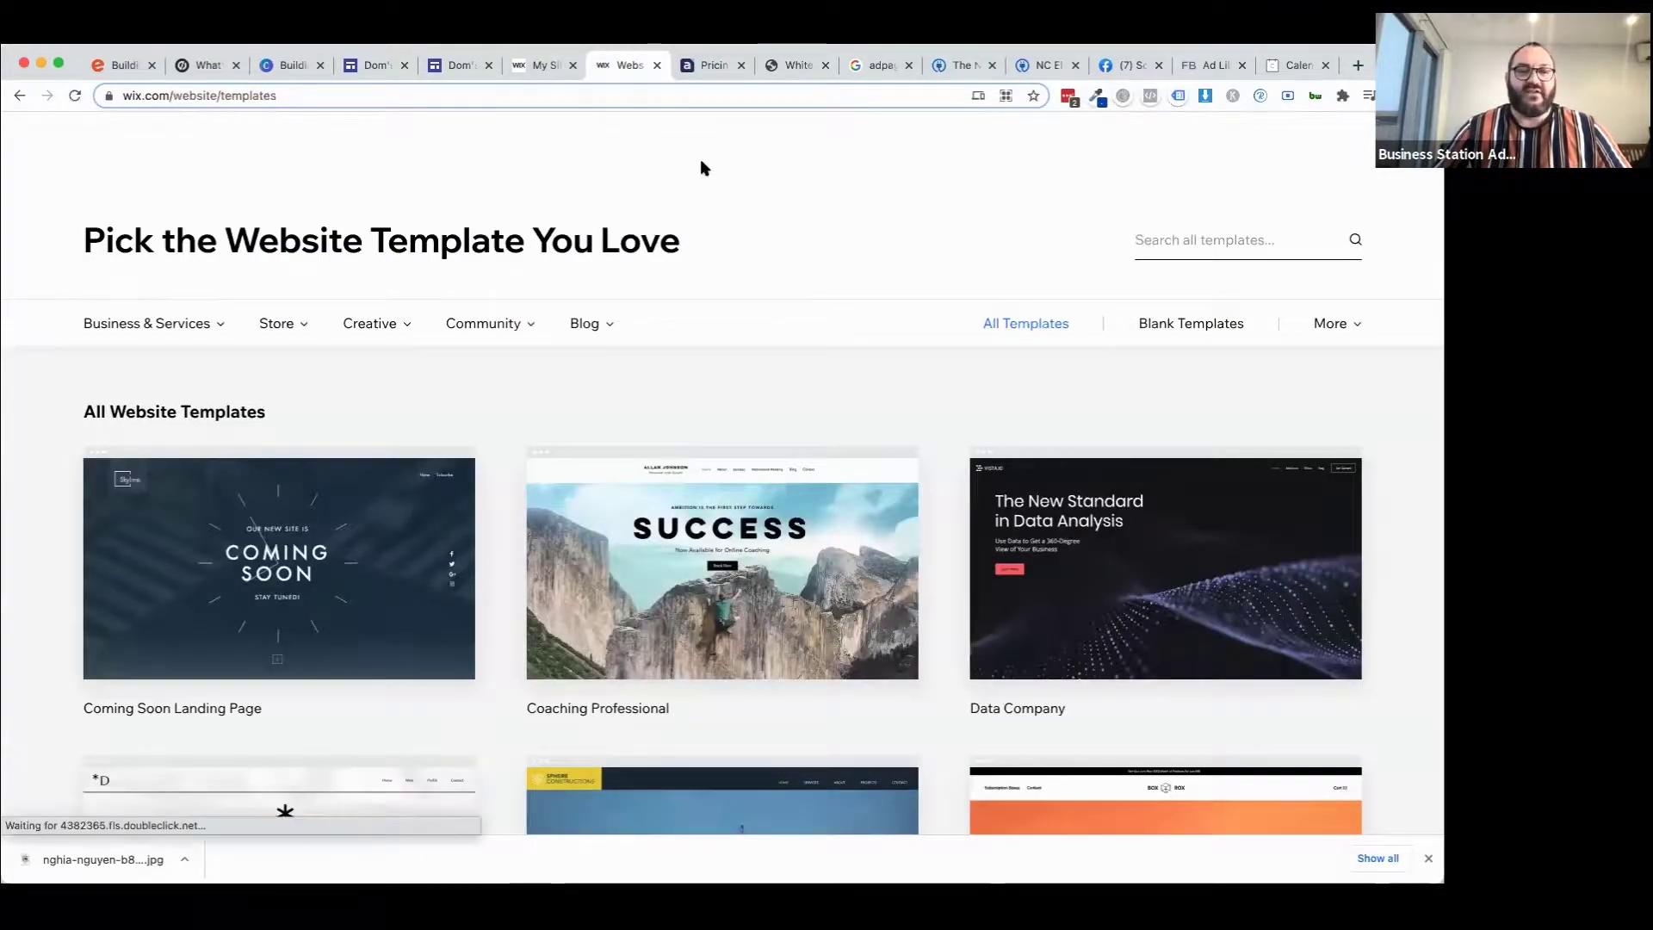
Browse the website templates, open Subscription Box Business for editing and close the browser's downloads bar.
mouse_move(435, 590)
mouse_move(787, 627)
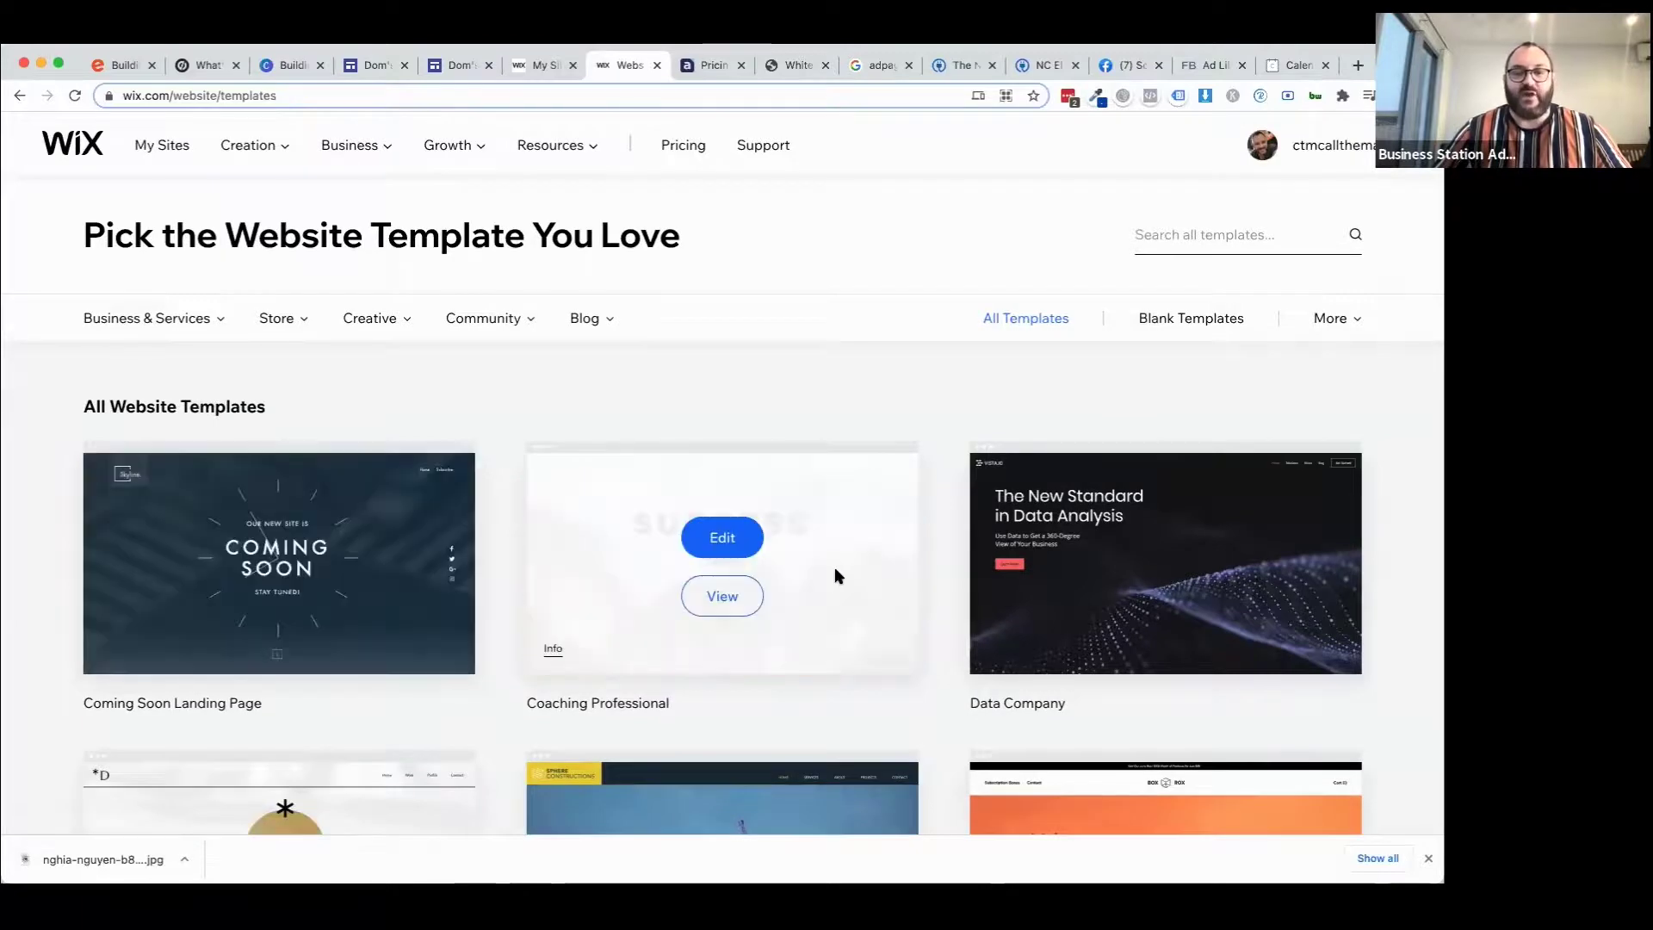
scroll(834, 575, down, 5)
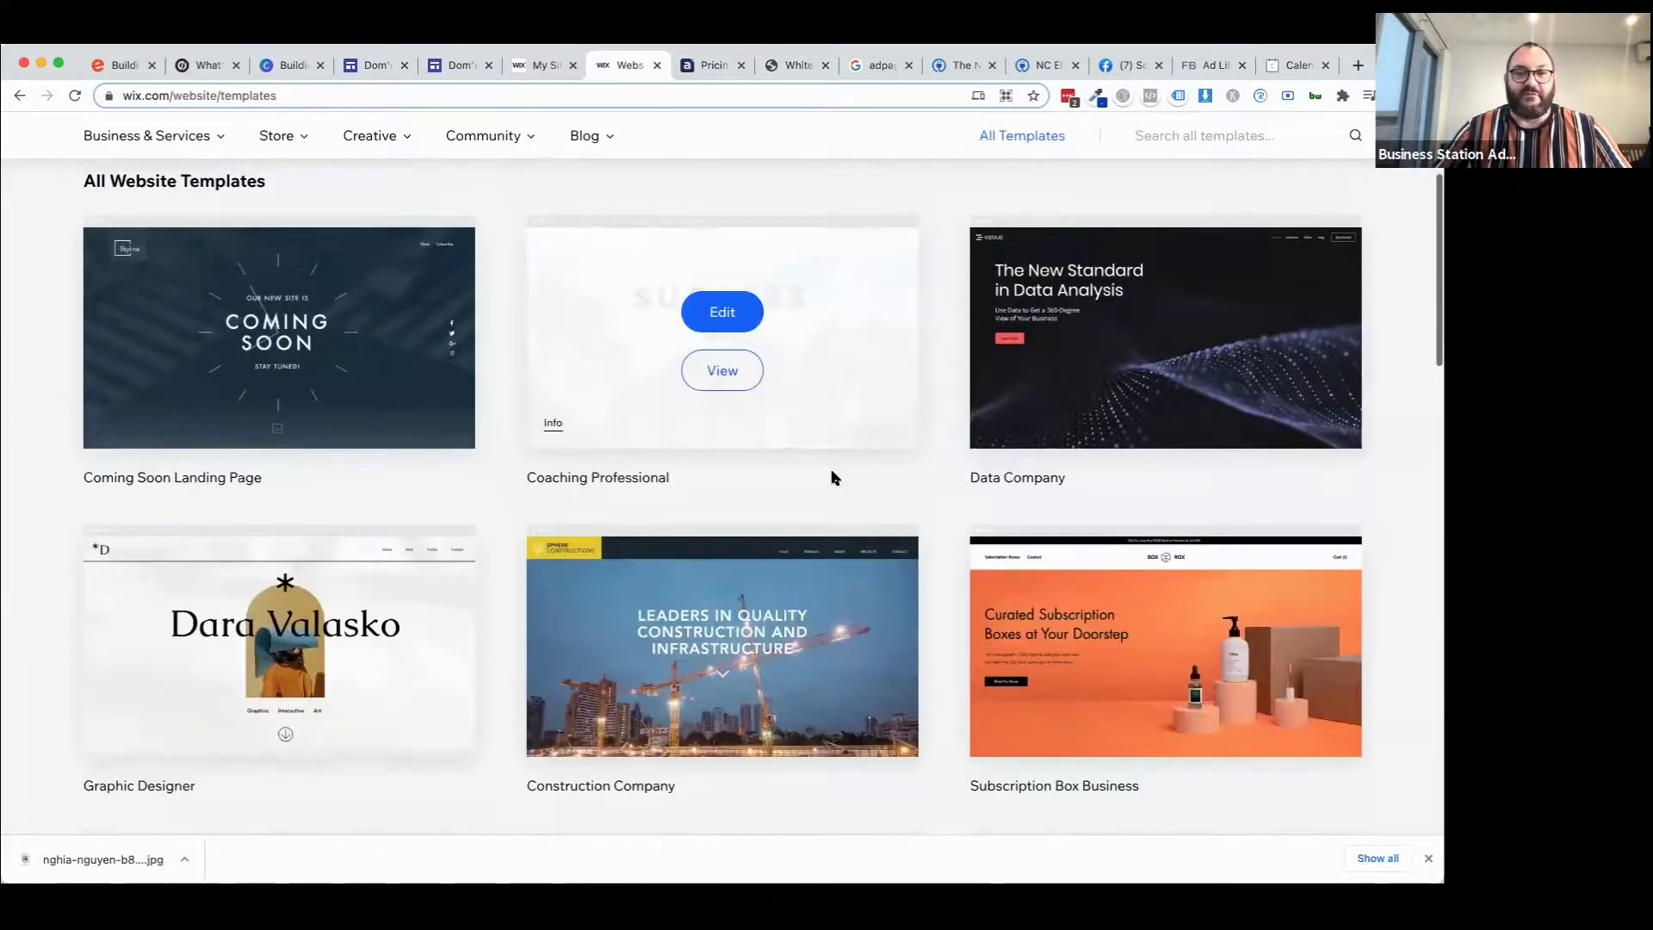
mouse_move(1015, 649)
scroll(1065, 510, down, 2)
scroll(1066, 510, down, 1)
scroll(1082, 324, up, 3)
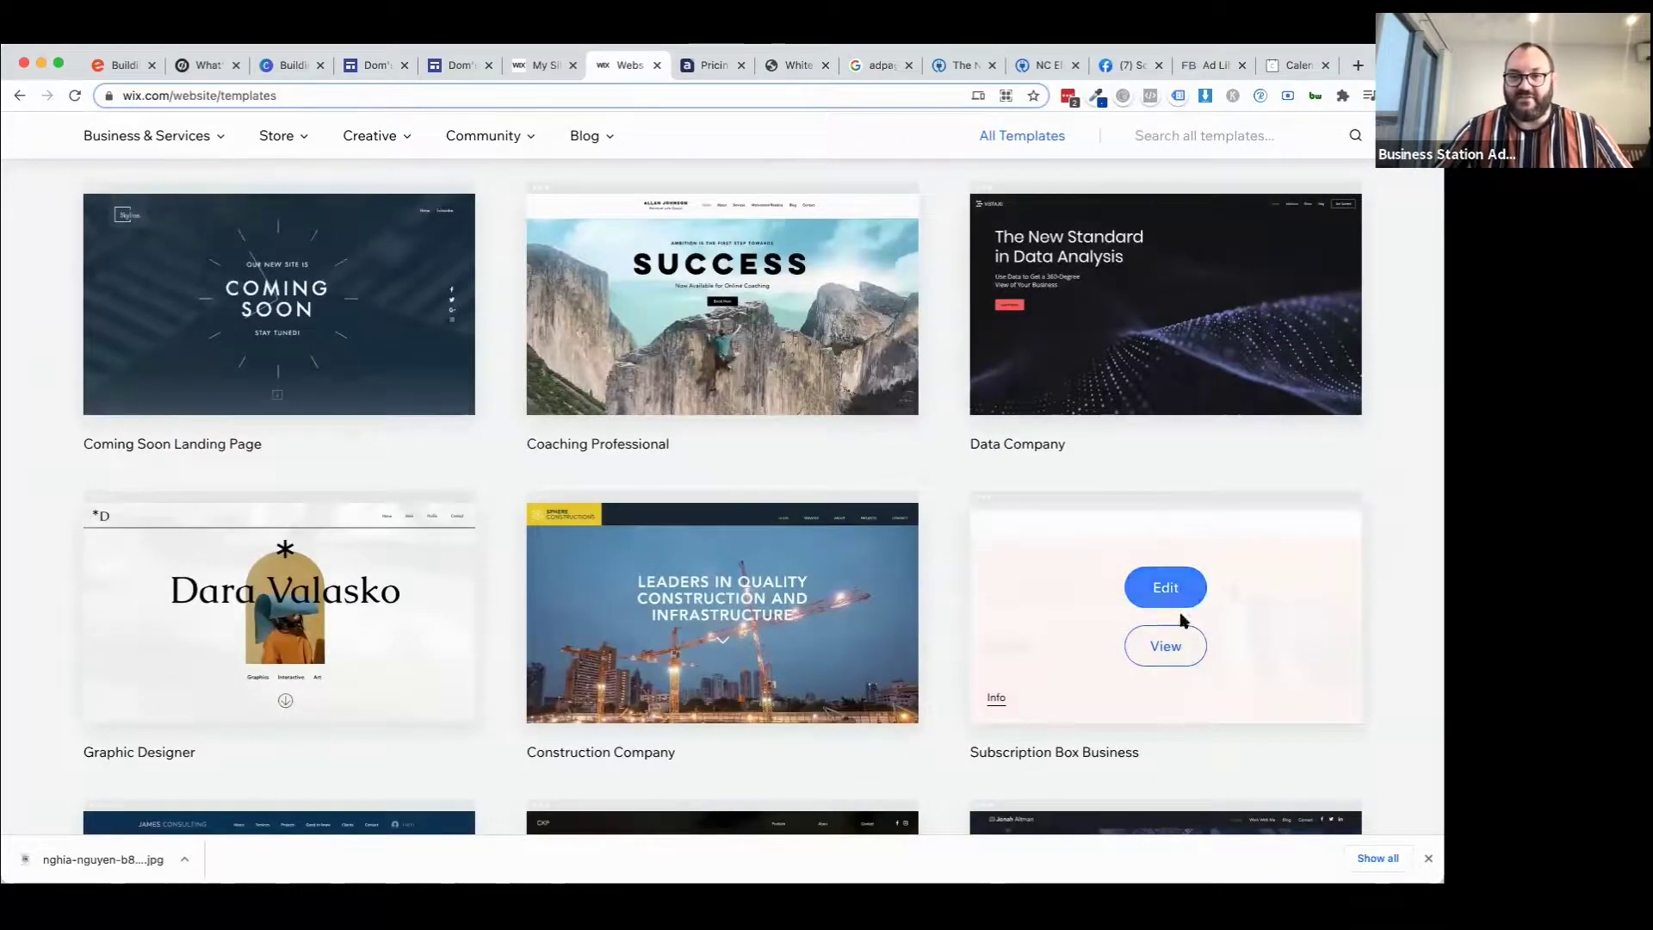
click(1169, 589)
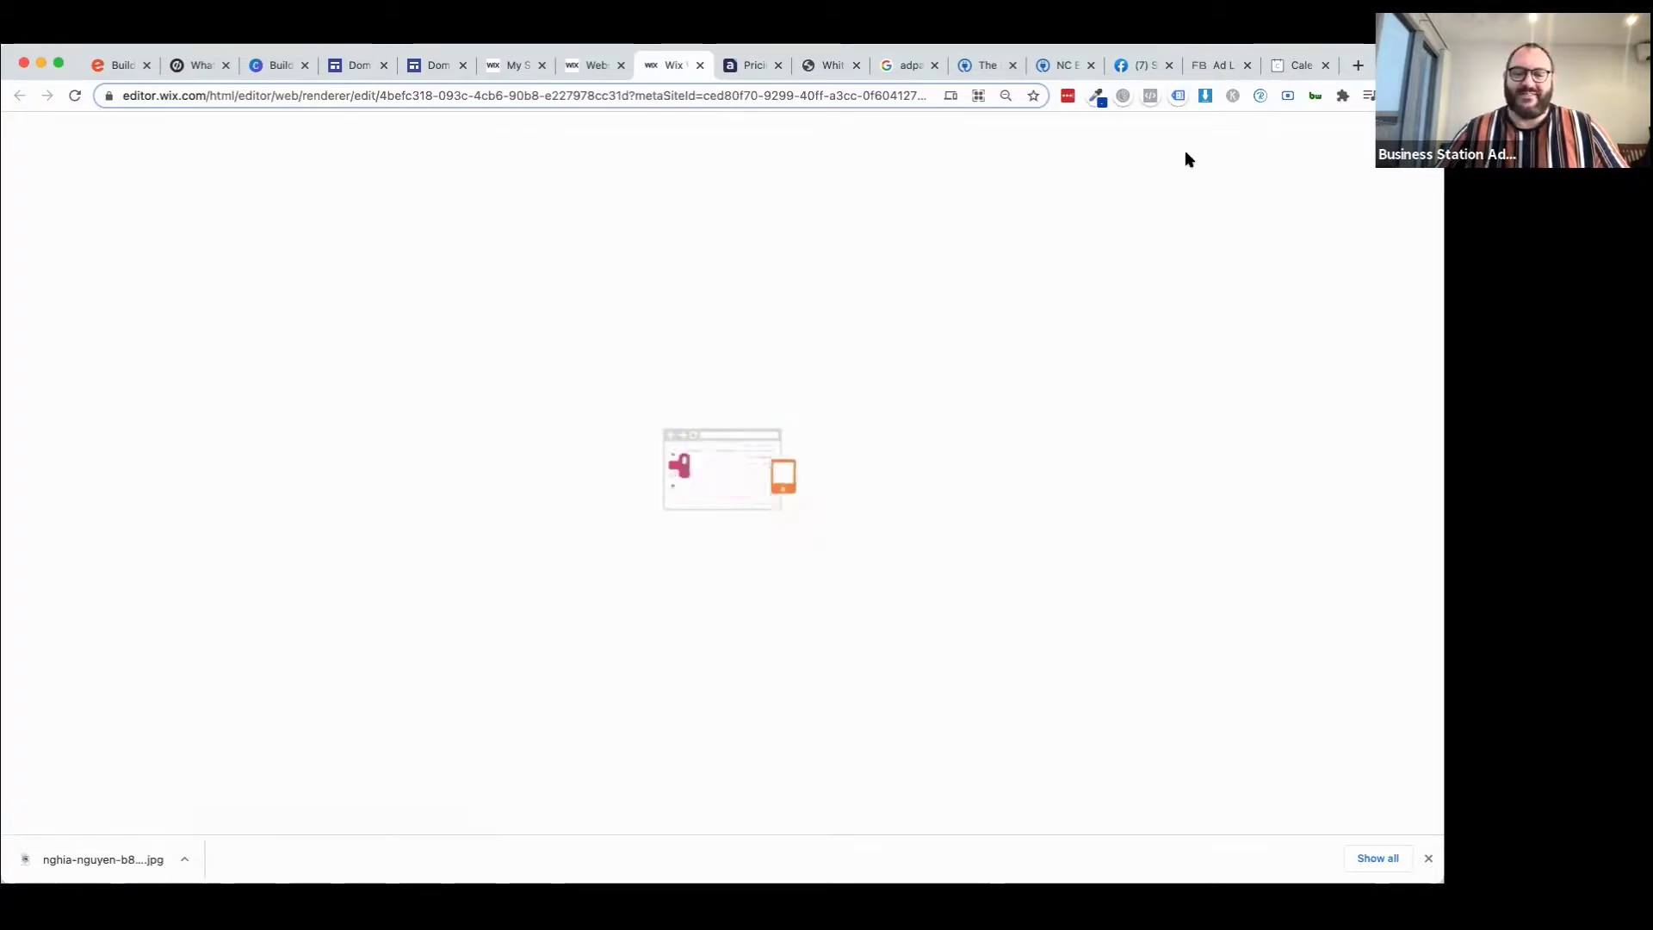
click(1430, 857)
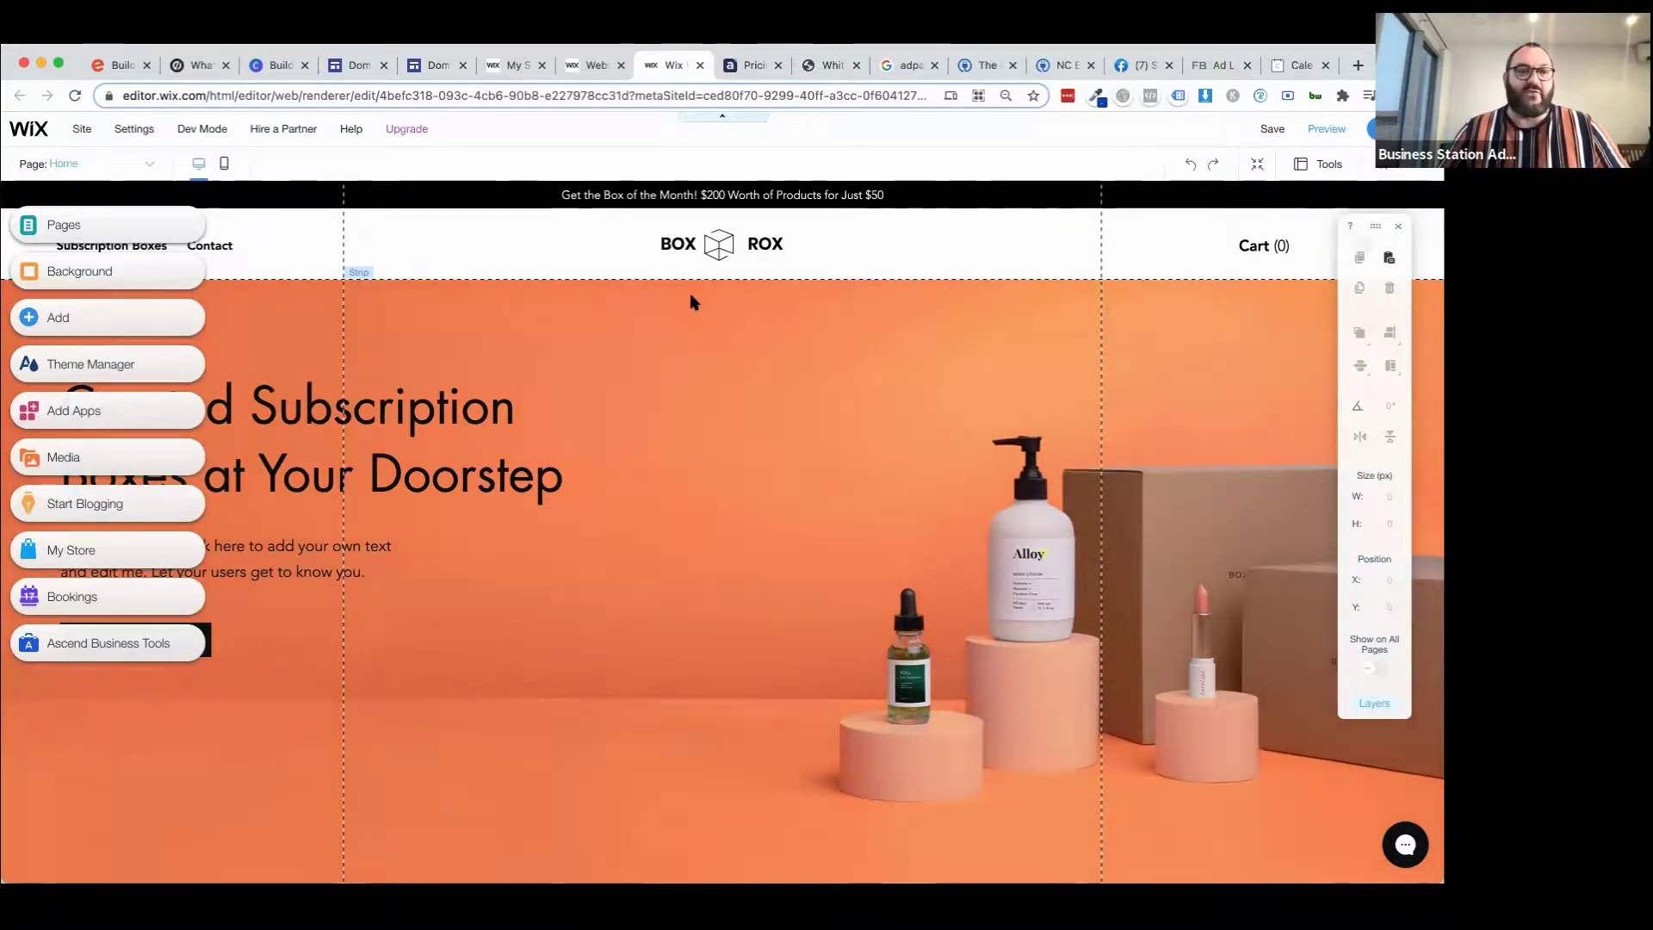
Open the page manager for the template site and delete the Subscription Boxes page.
click(146, 163)
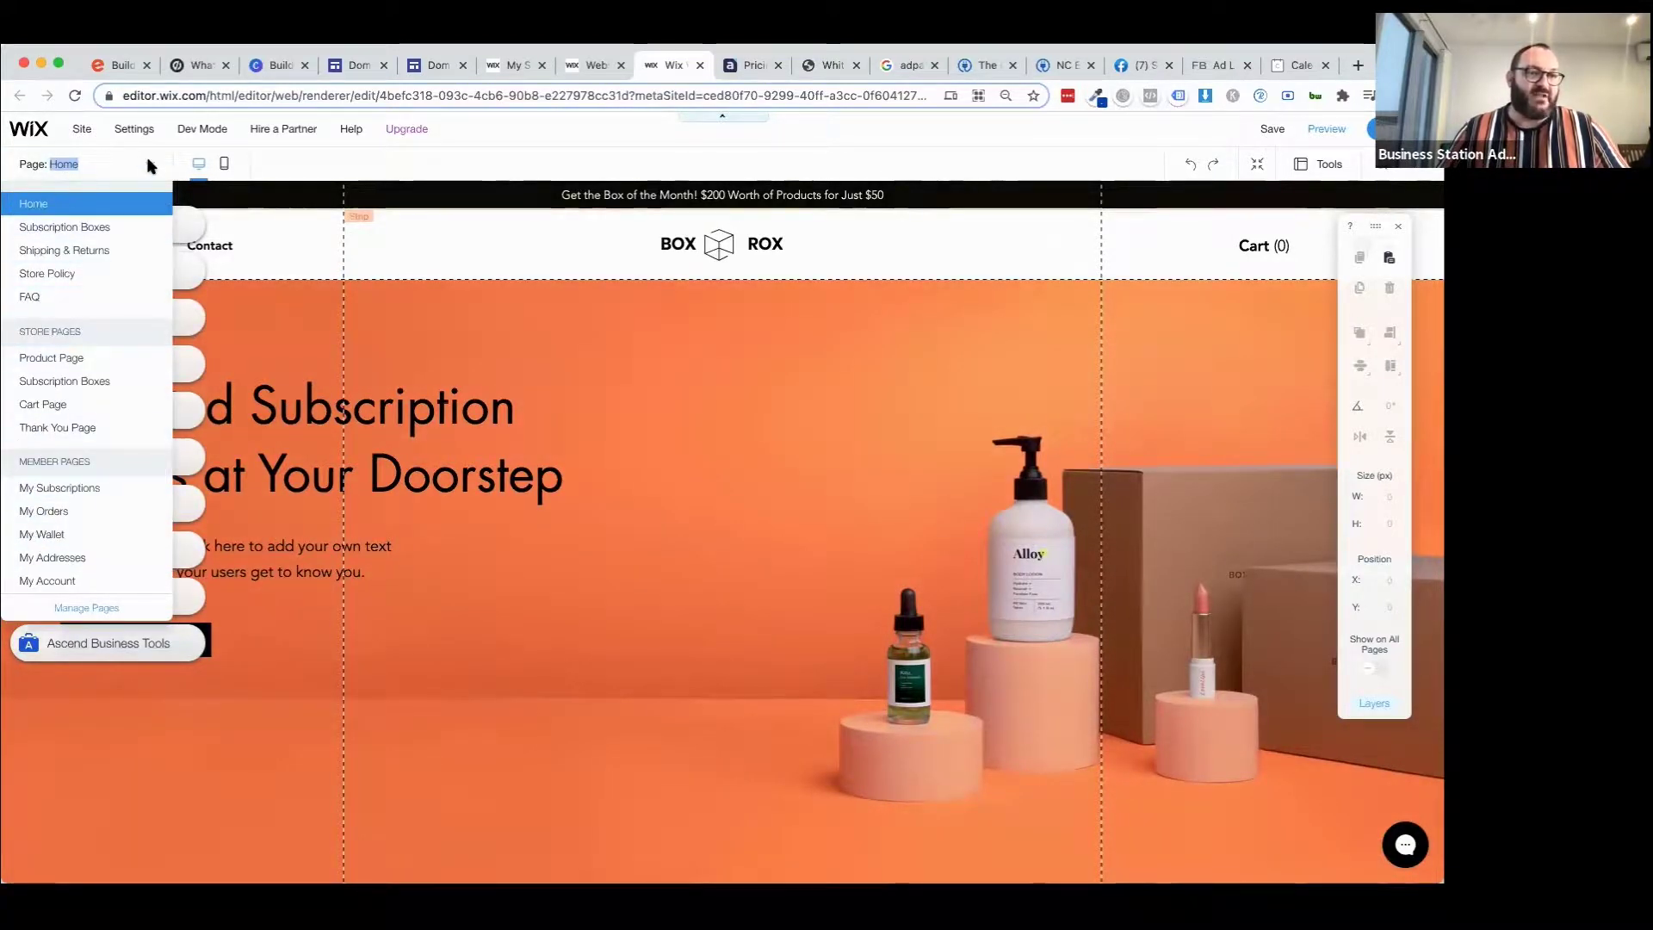
click(86, 608)
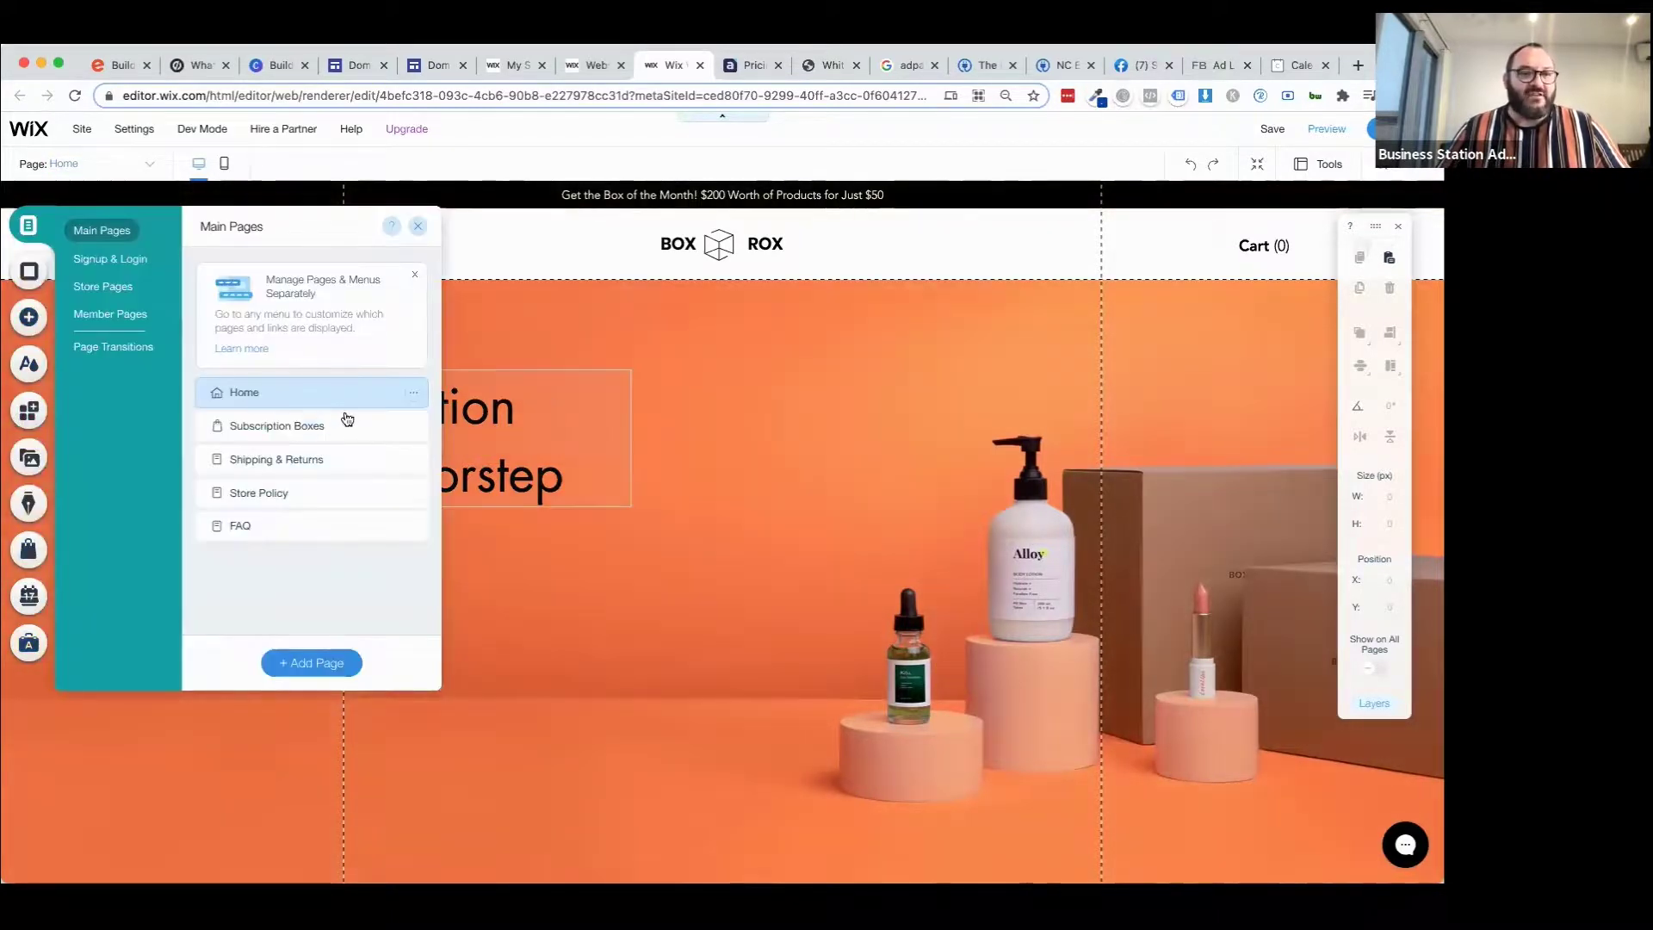
click(413, 426)
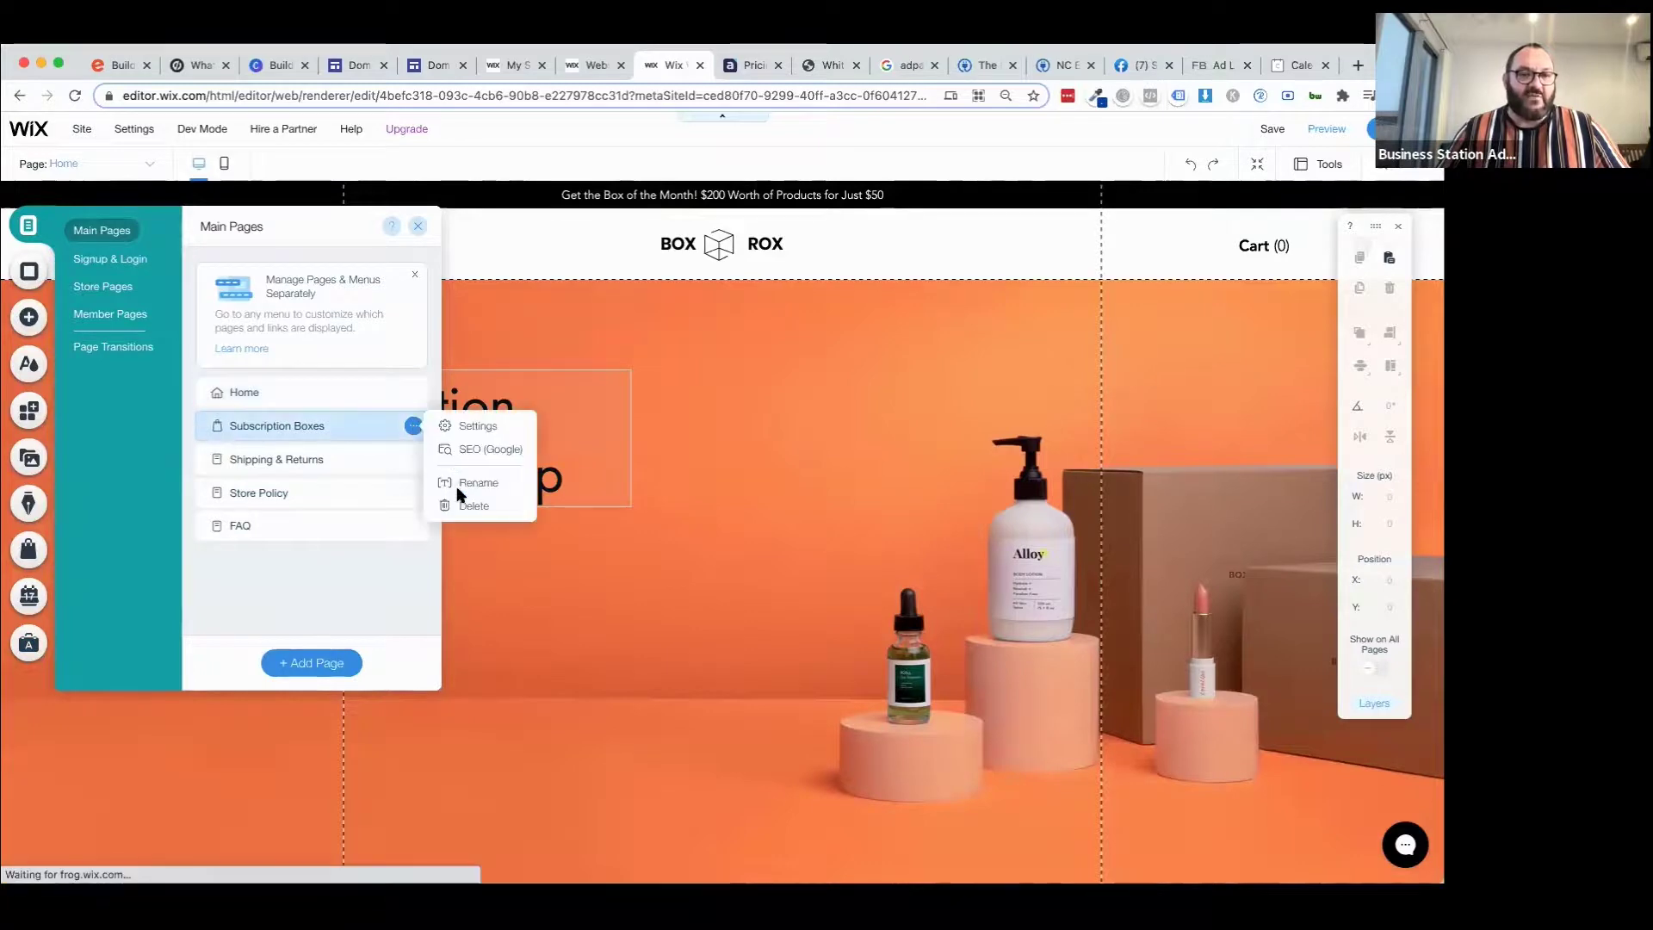
click(454, 506)
click(892, 565)
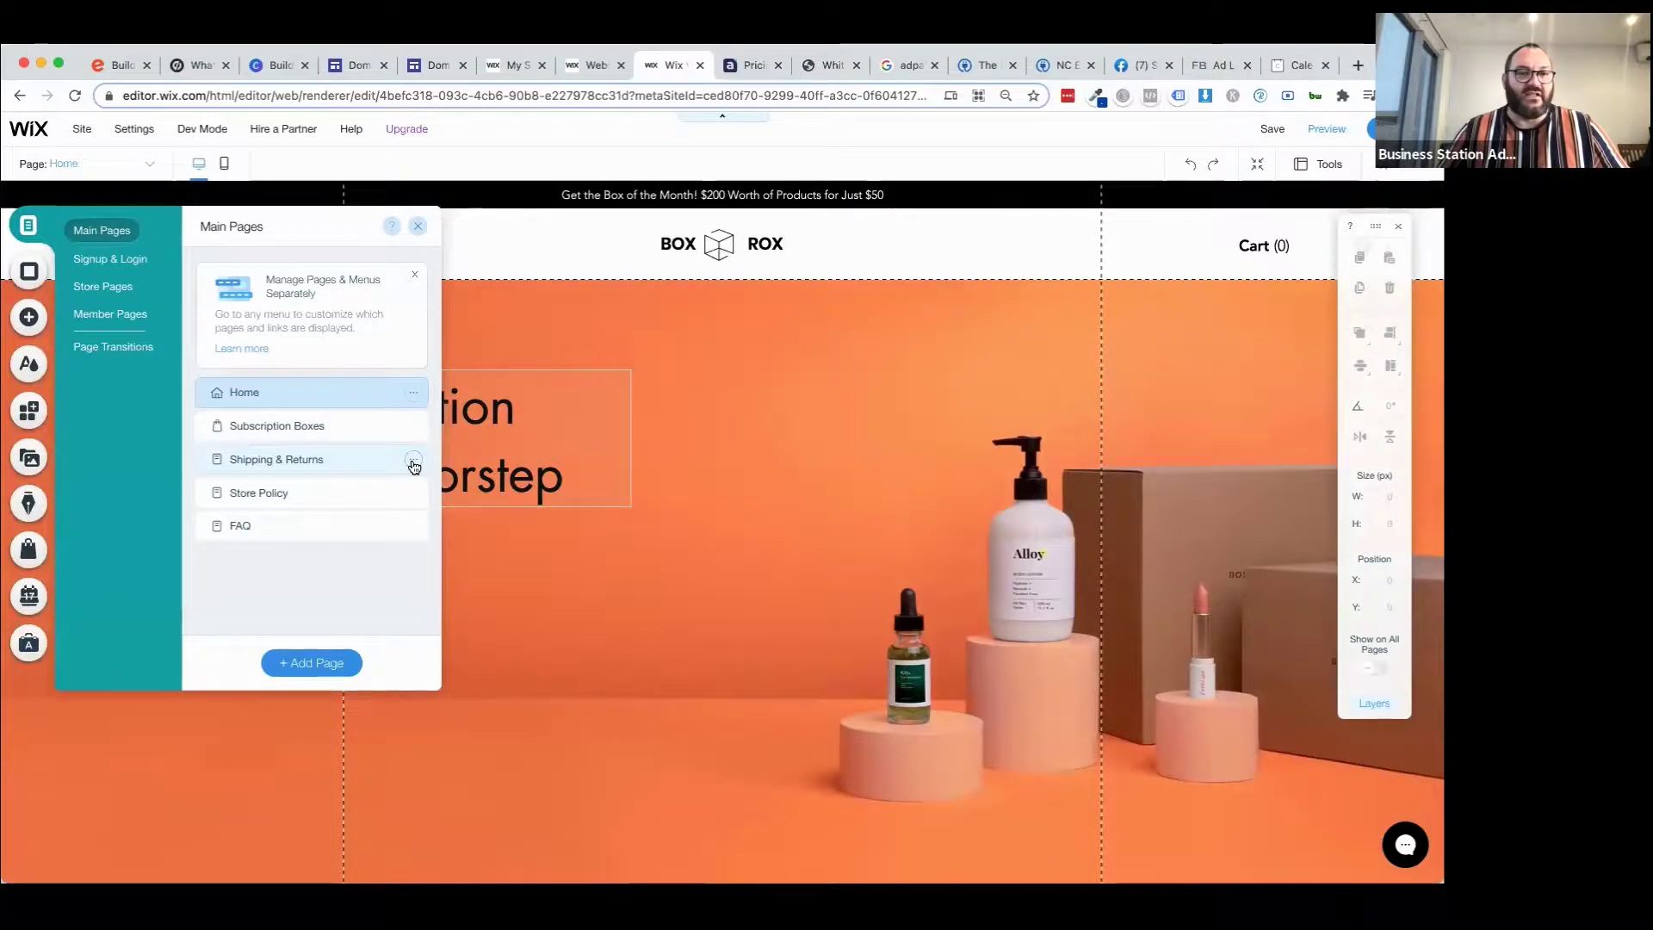
Delete the Shipping & Returns page from the site's main pages.
click(416, 466)
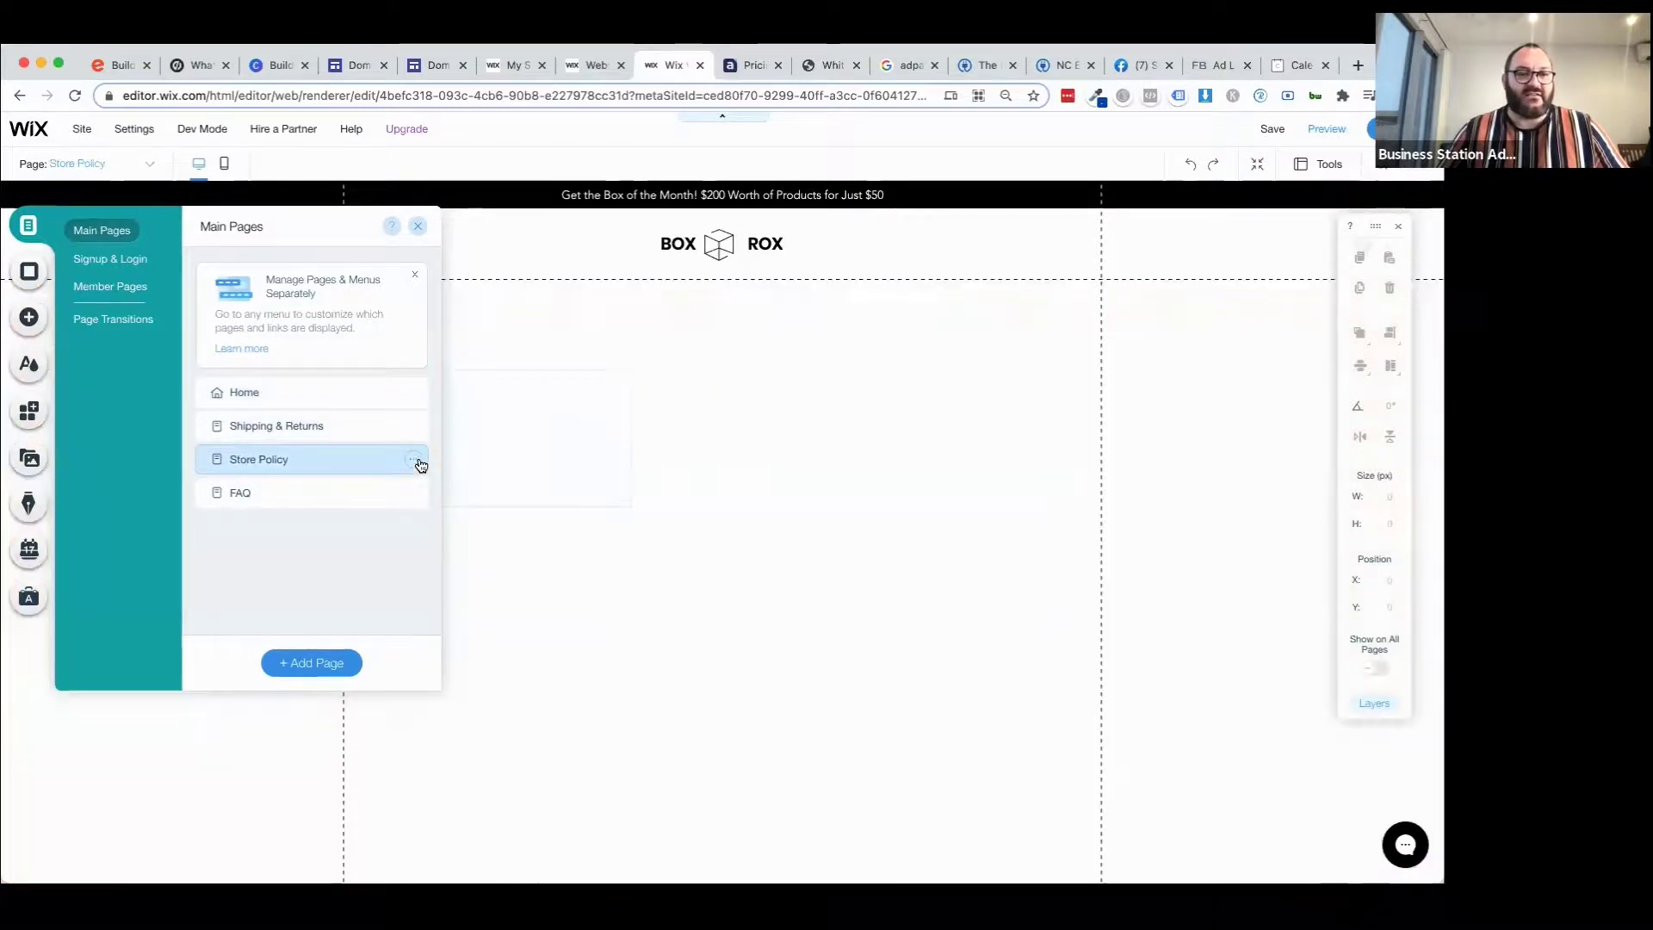
click(414, 426)
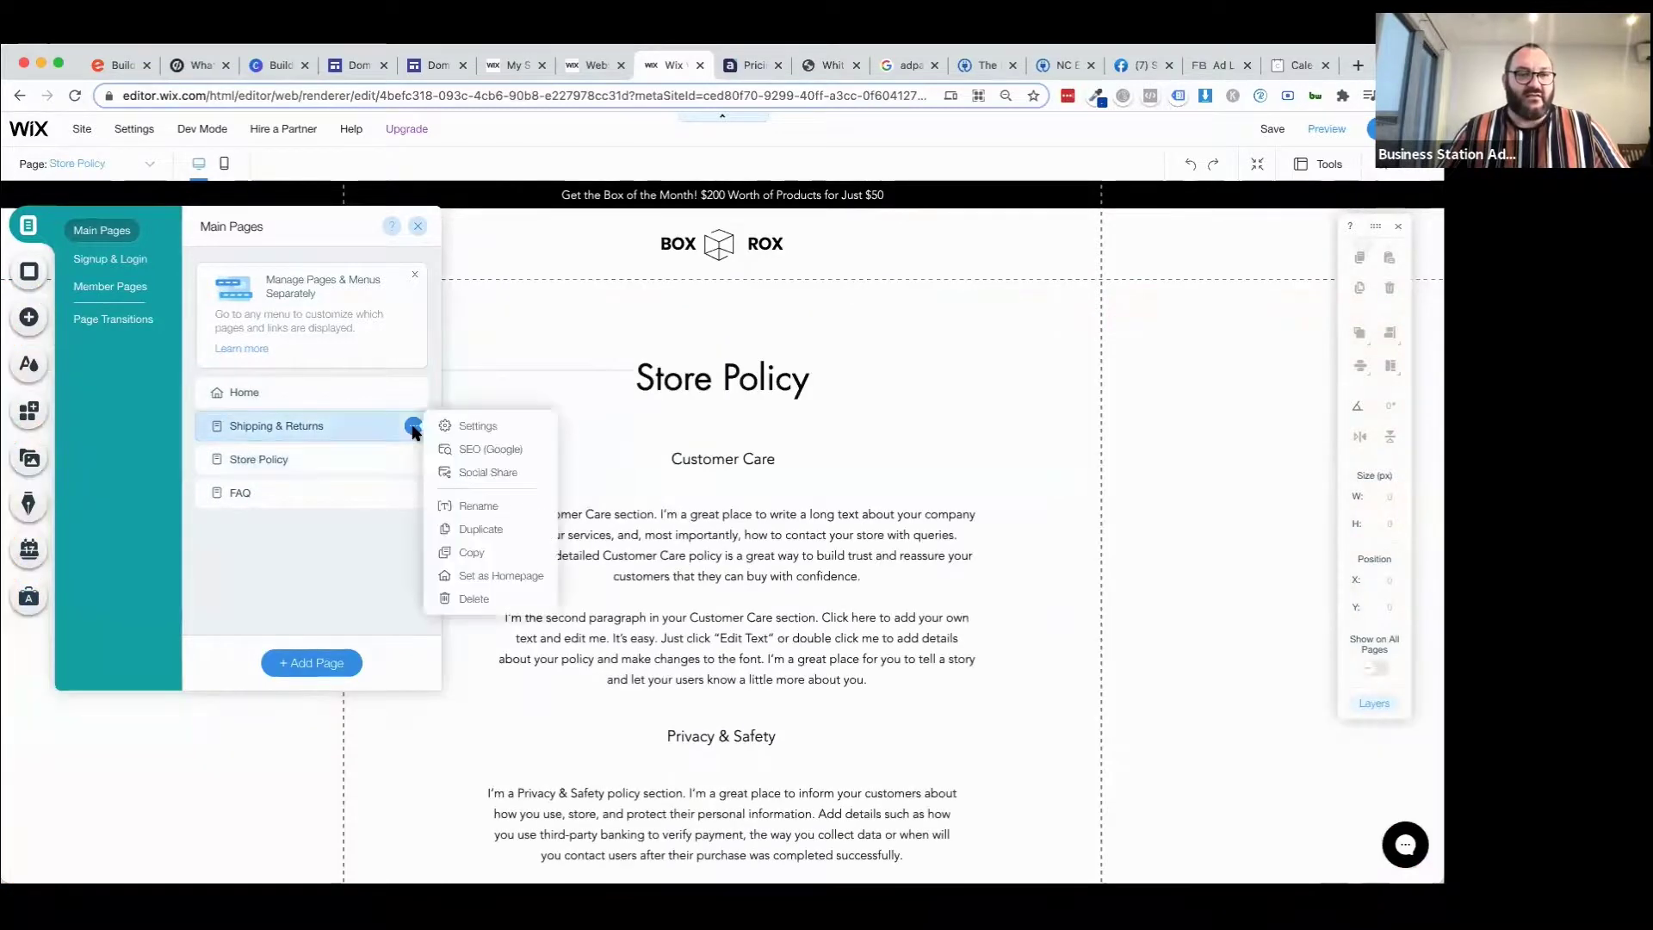
click(492, 601)
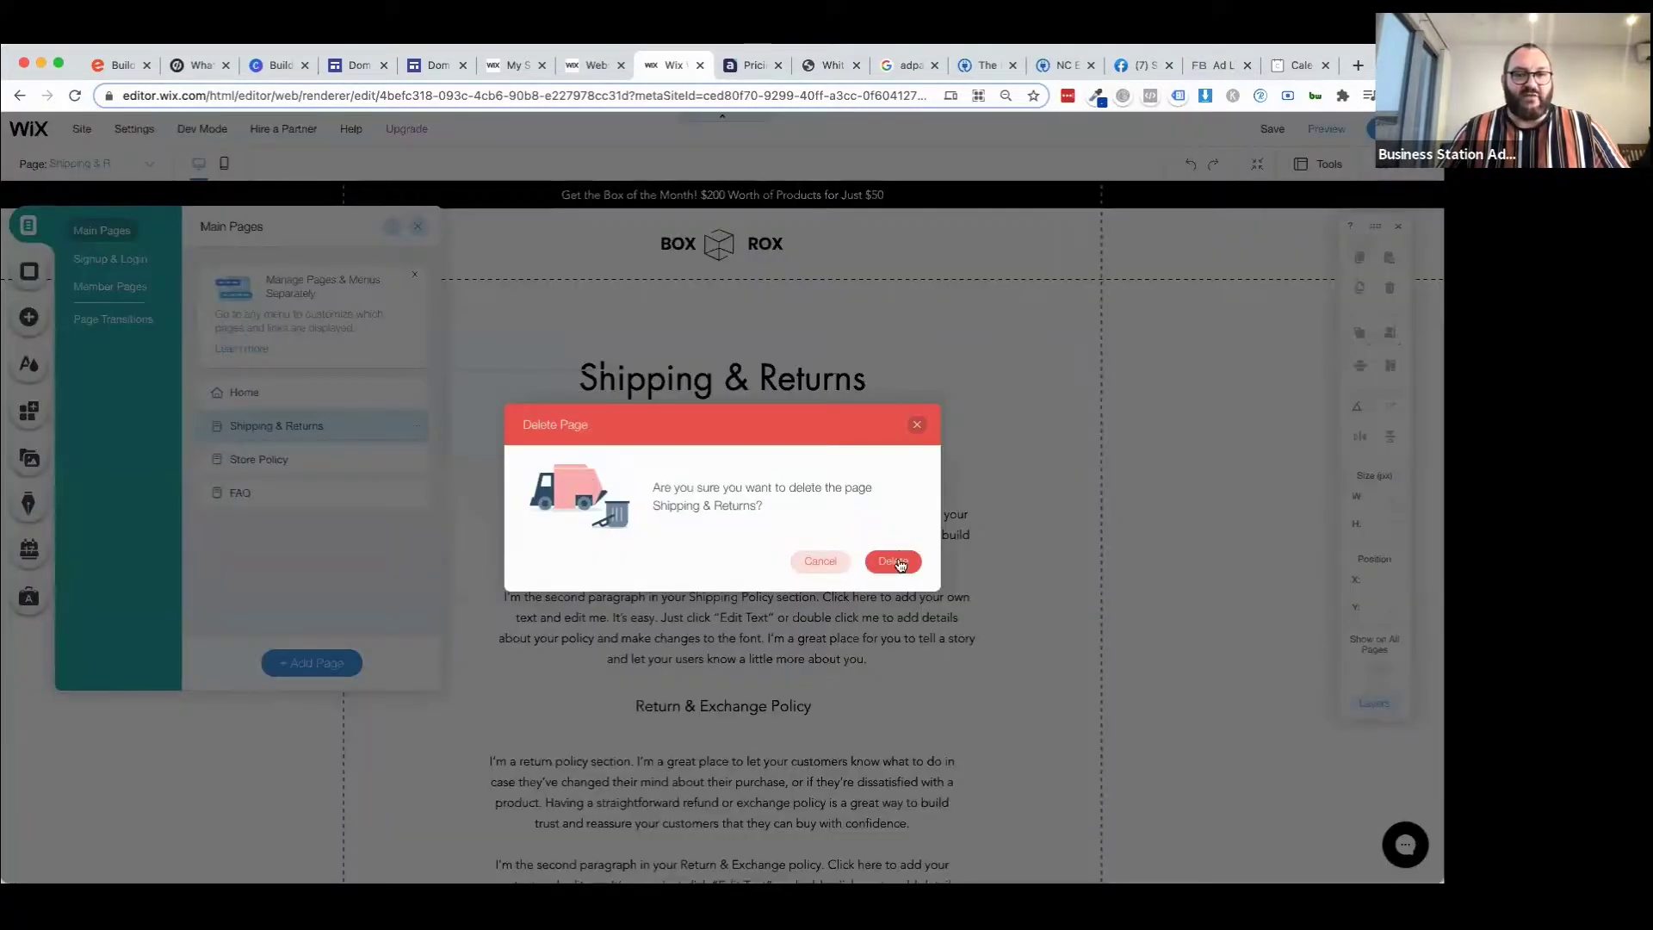
click(893, 561)
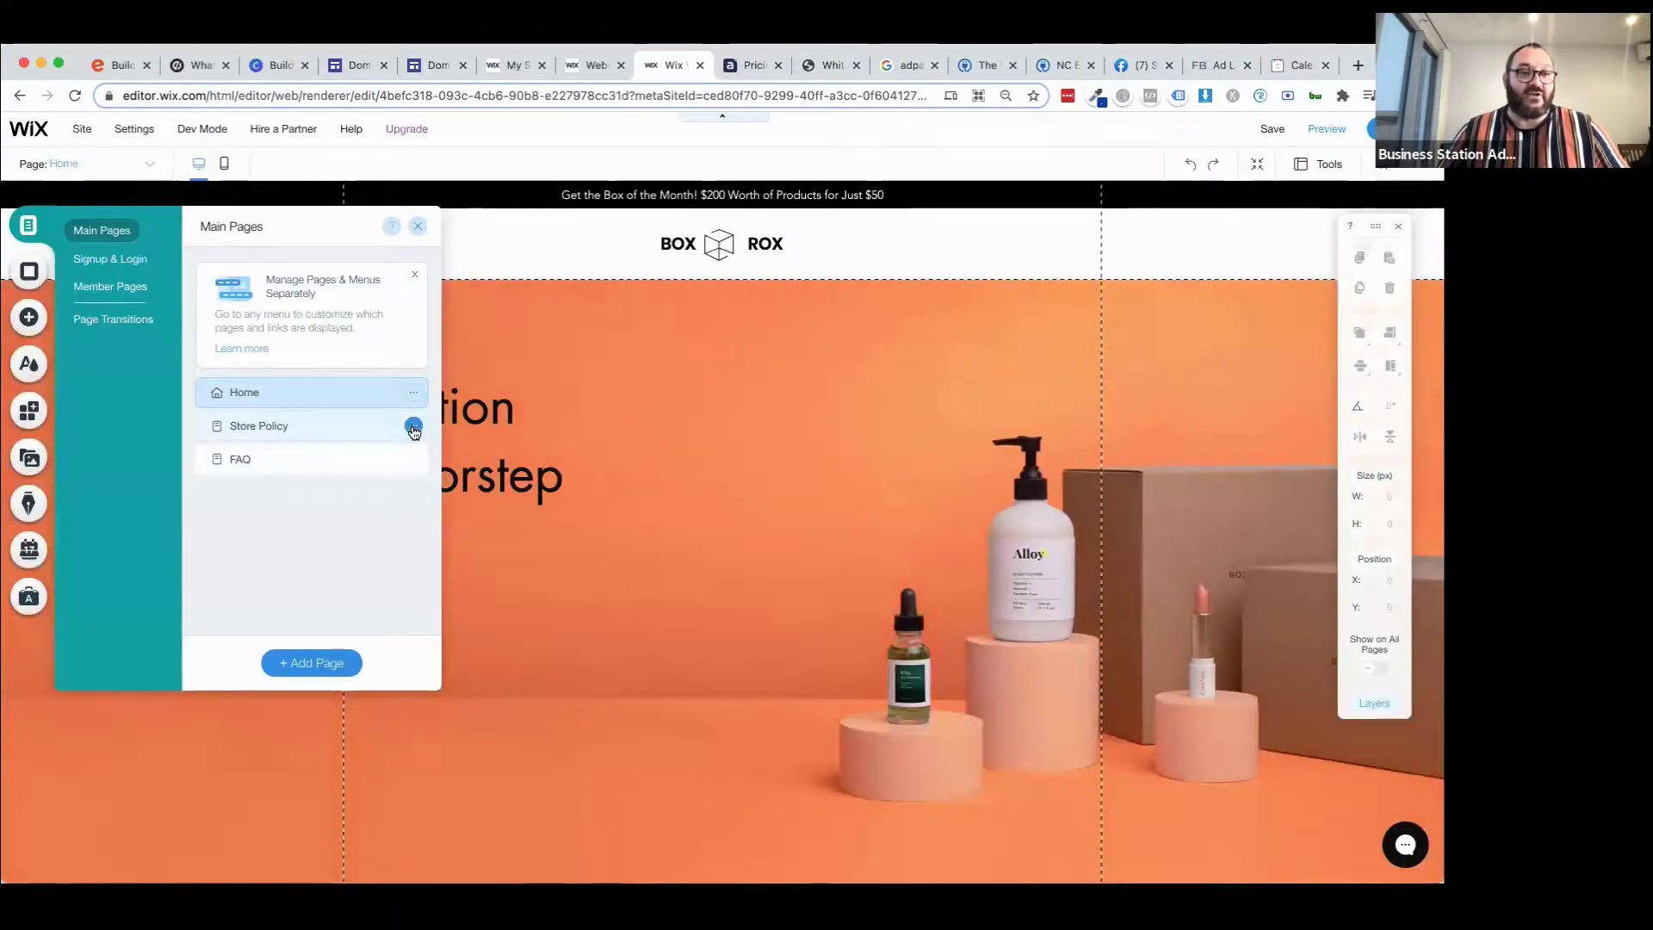
Delete the Store Policy page from the site's main pages.
click(413, 428)
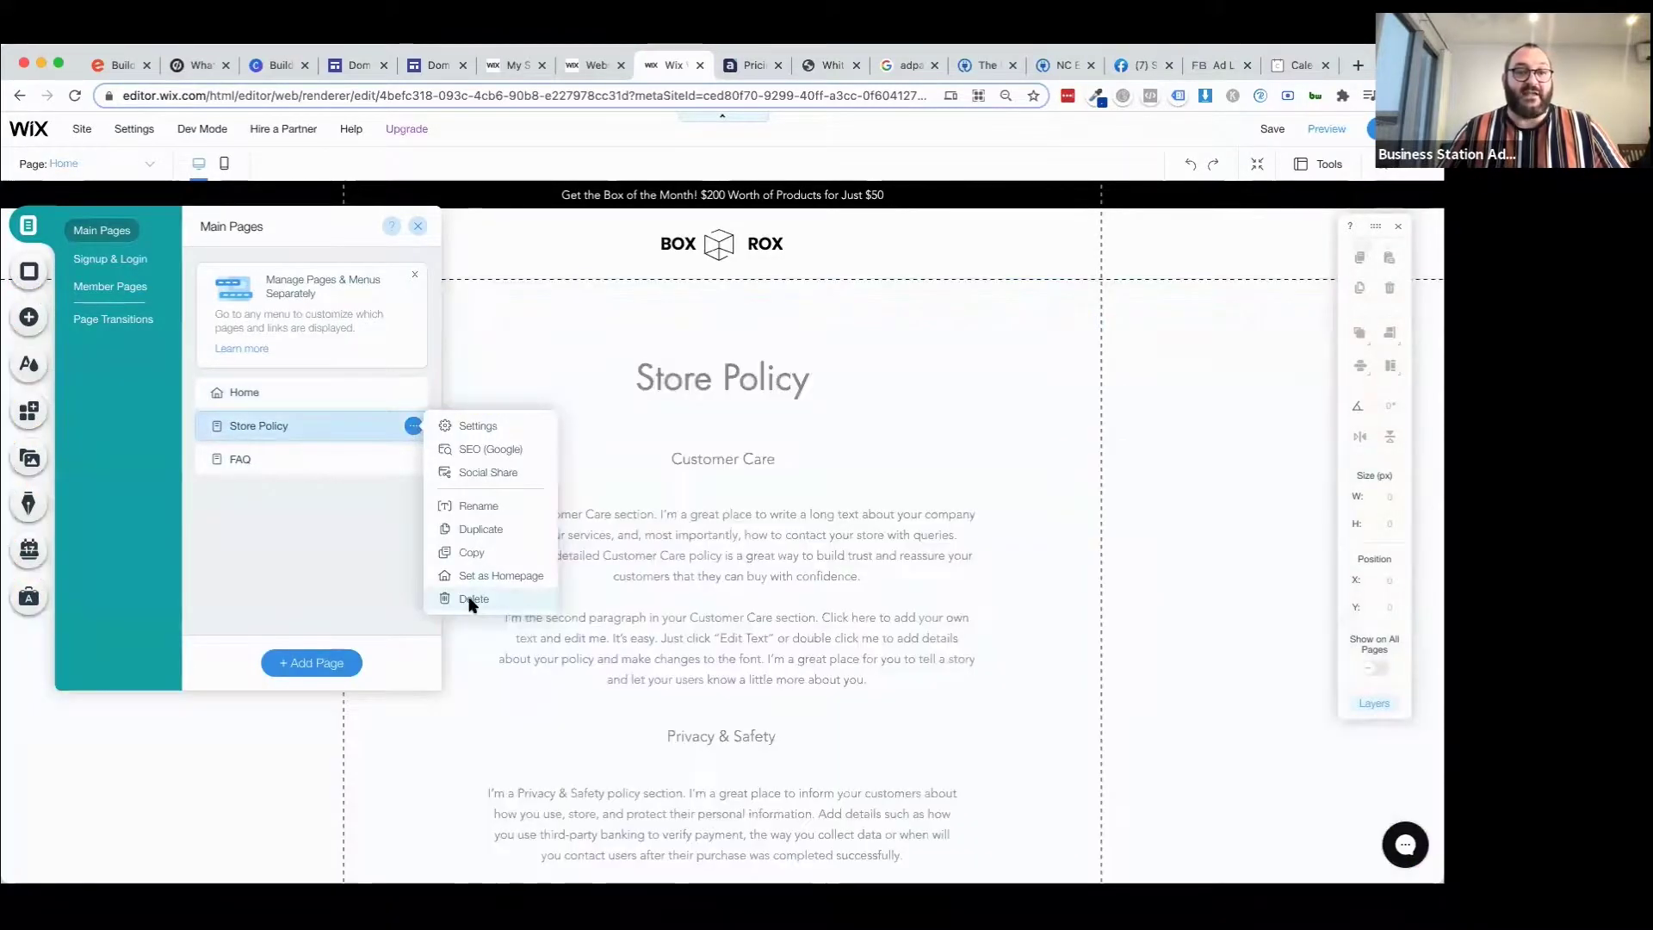
click(474, 601)
click(893, 561)
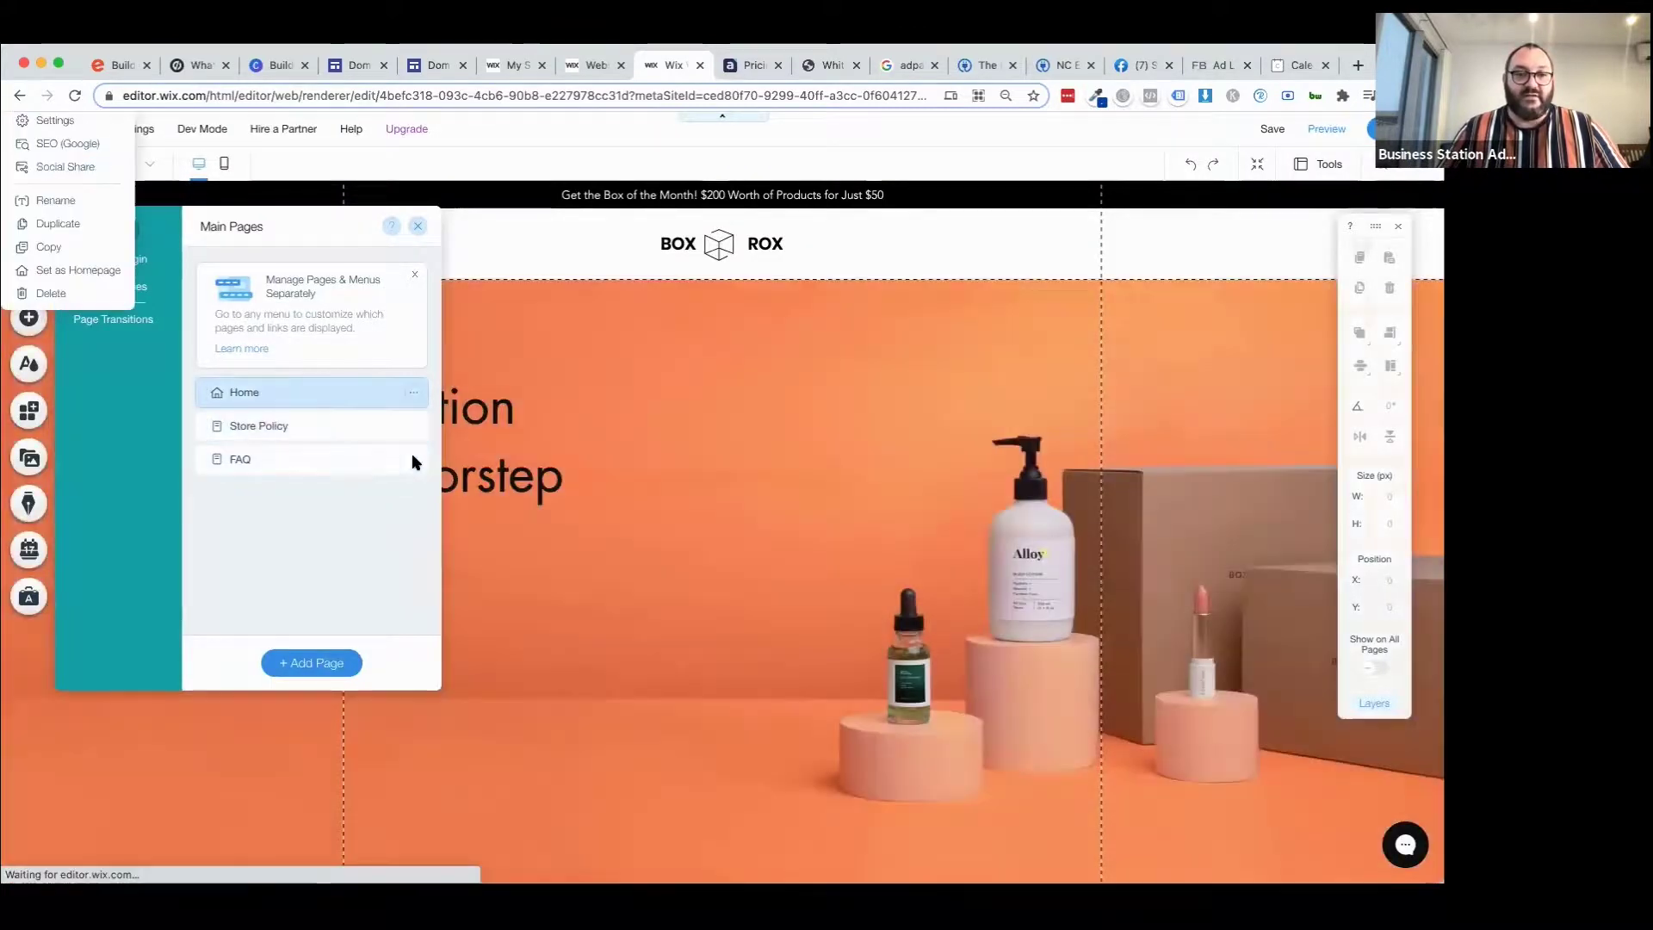
Delete the FAQ page so only Home is left among the main pages, and close the page manager.
click(412, 460)
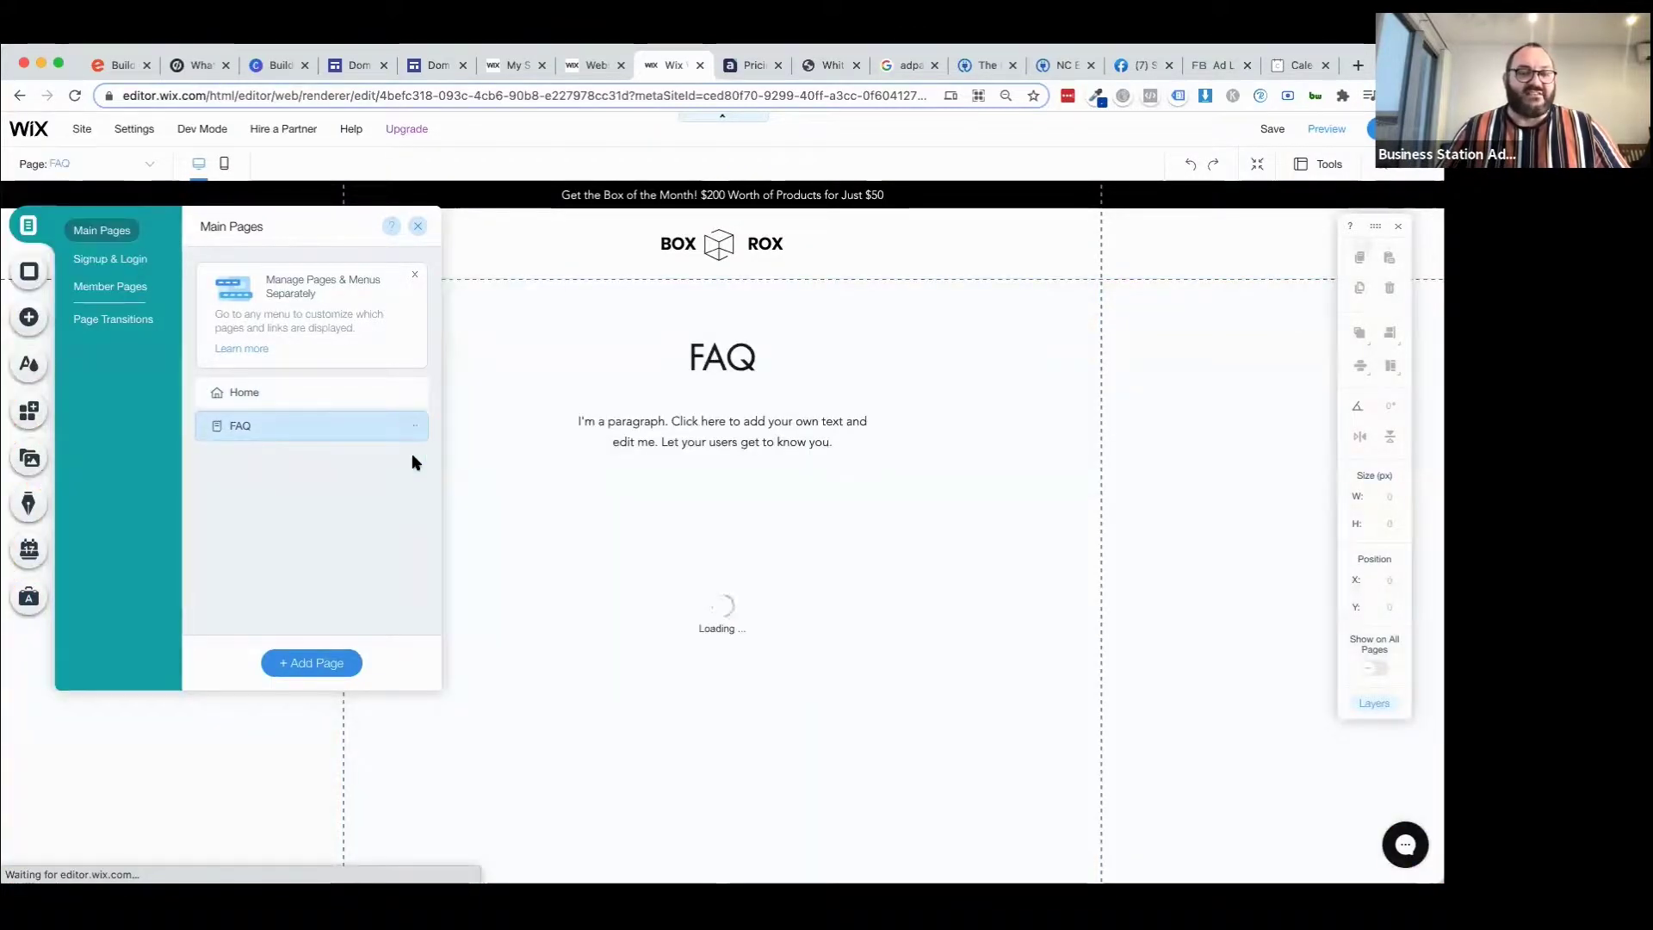
click(416, 428)
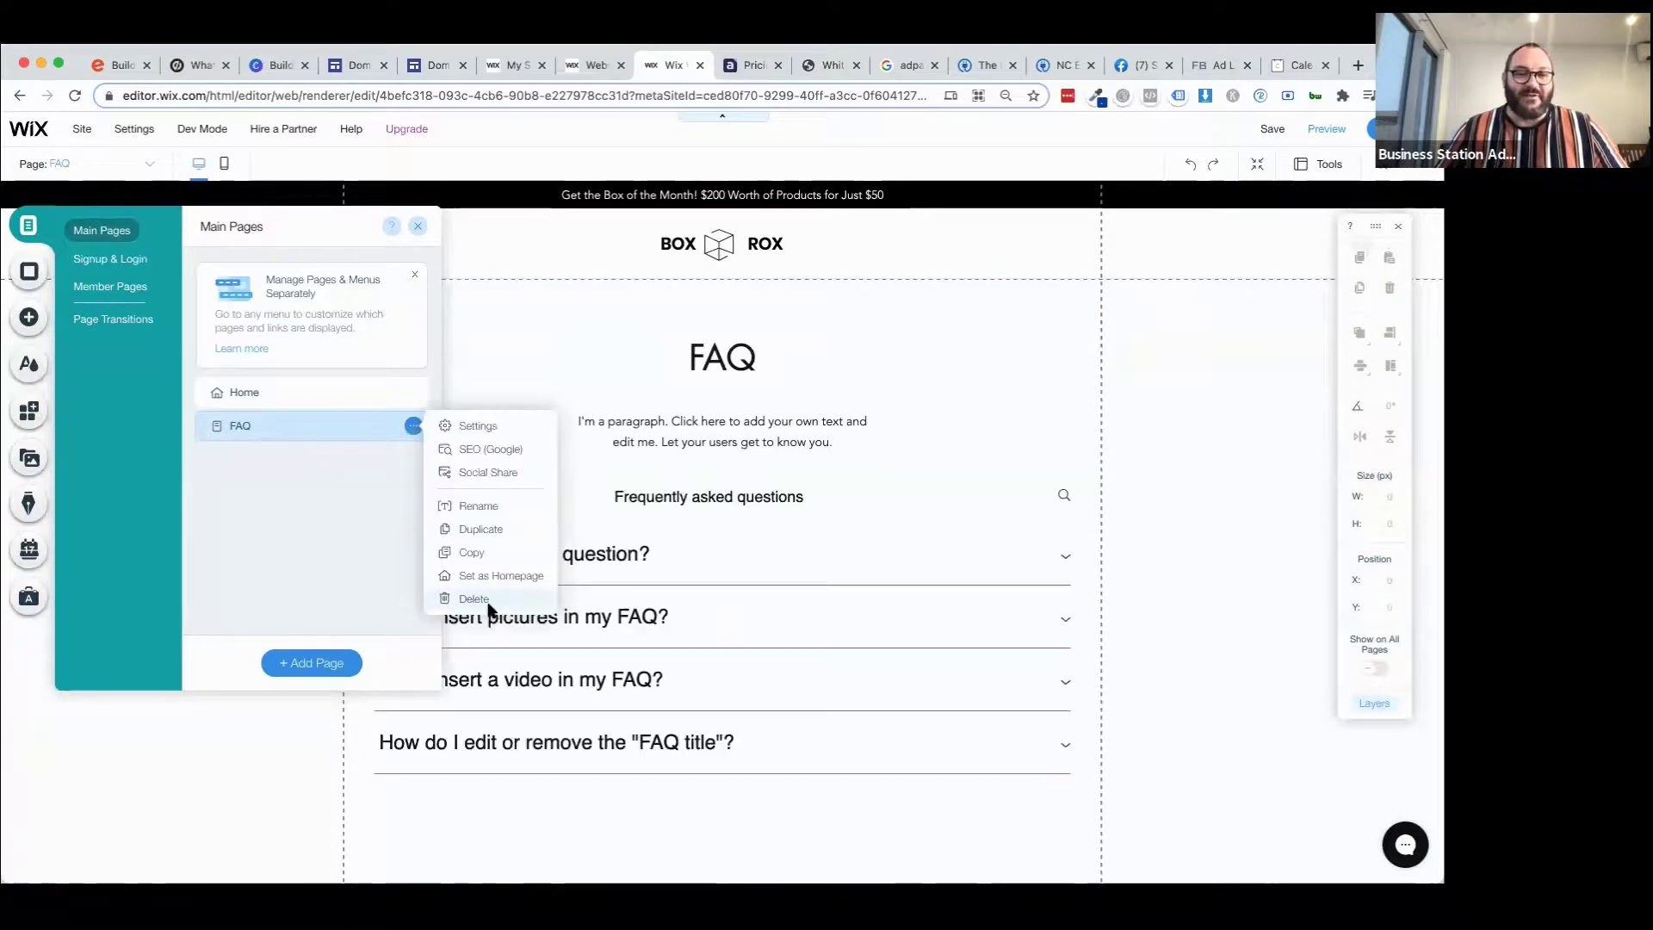
click(487, 607)
click(893, 561)
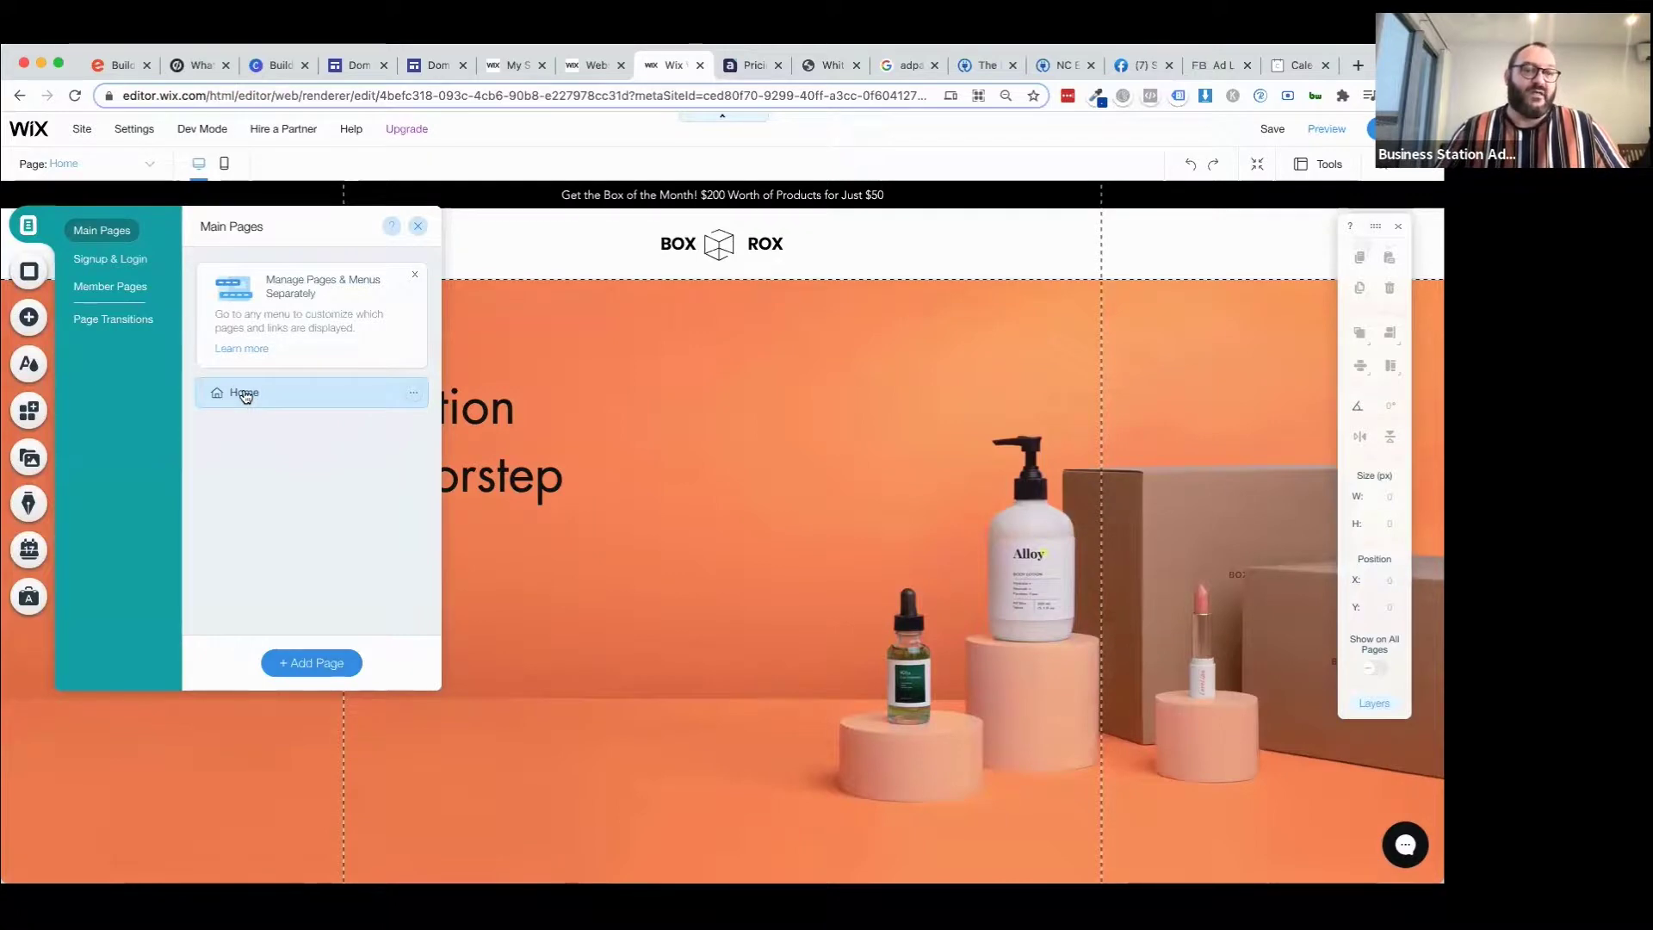
click(418, 227)
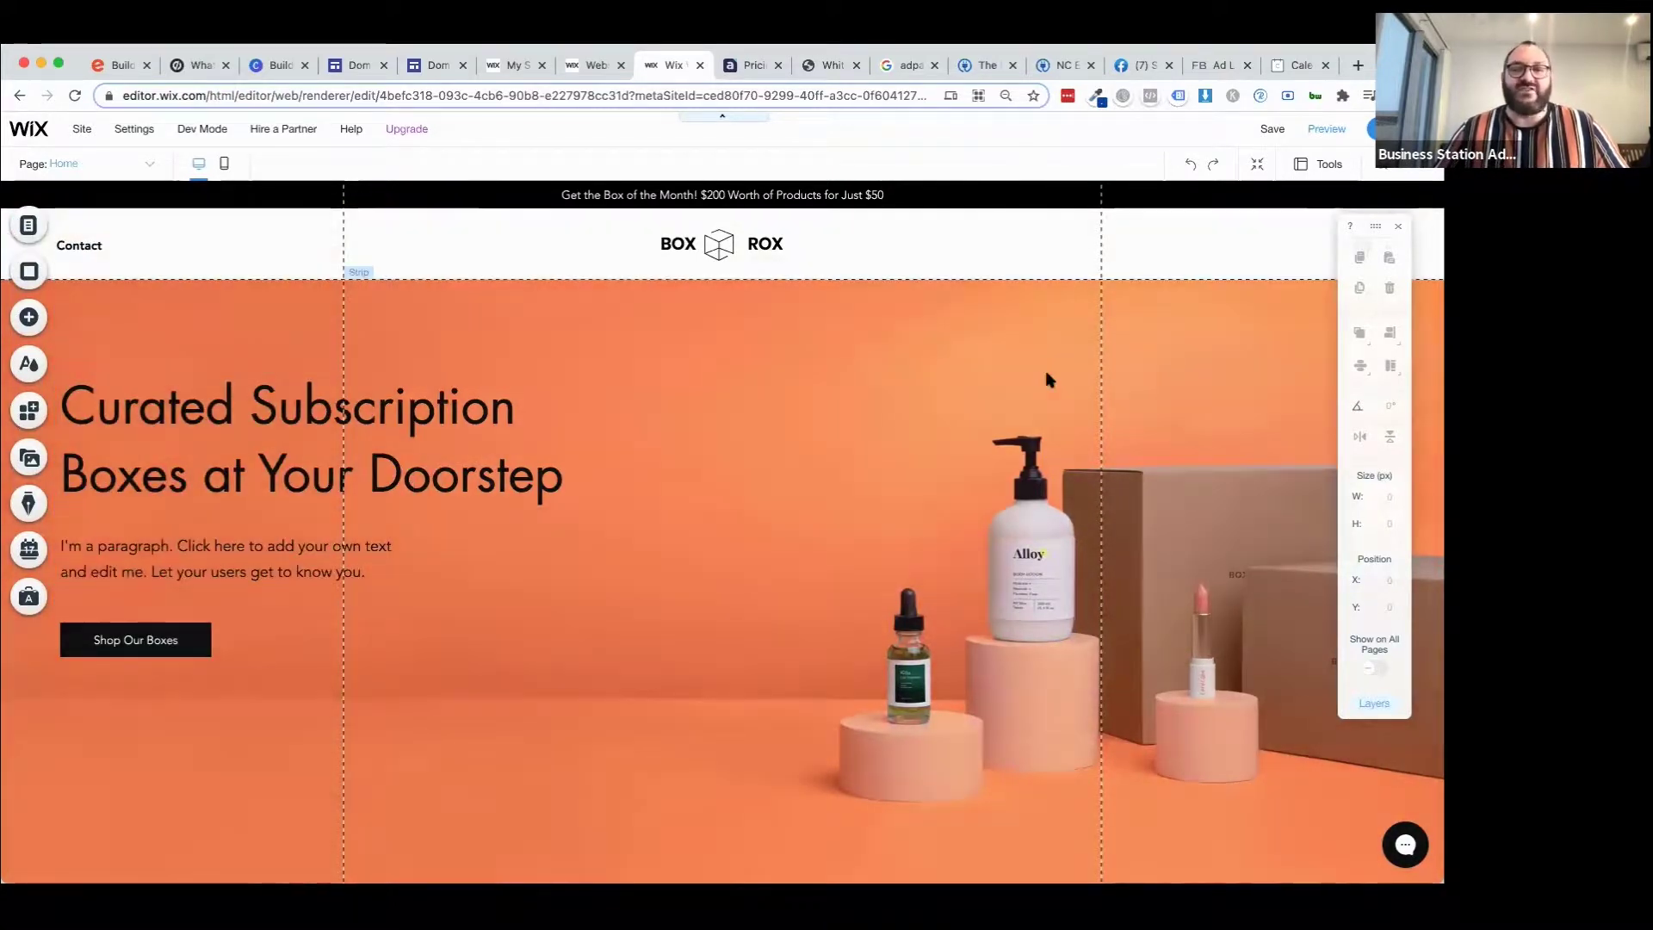
Delete the orange hero strip and the Brands and How It Works content from the home page.
click(772, 340)
key(Delete)
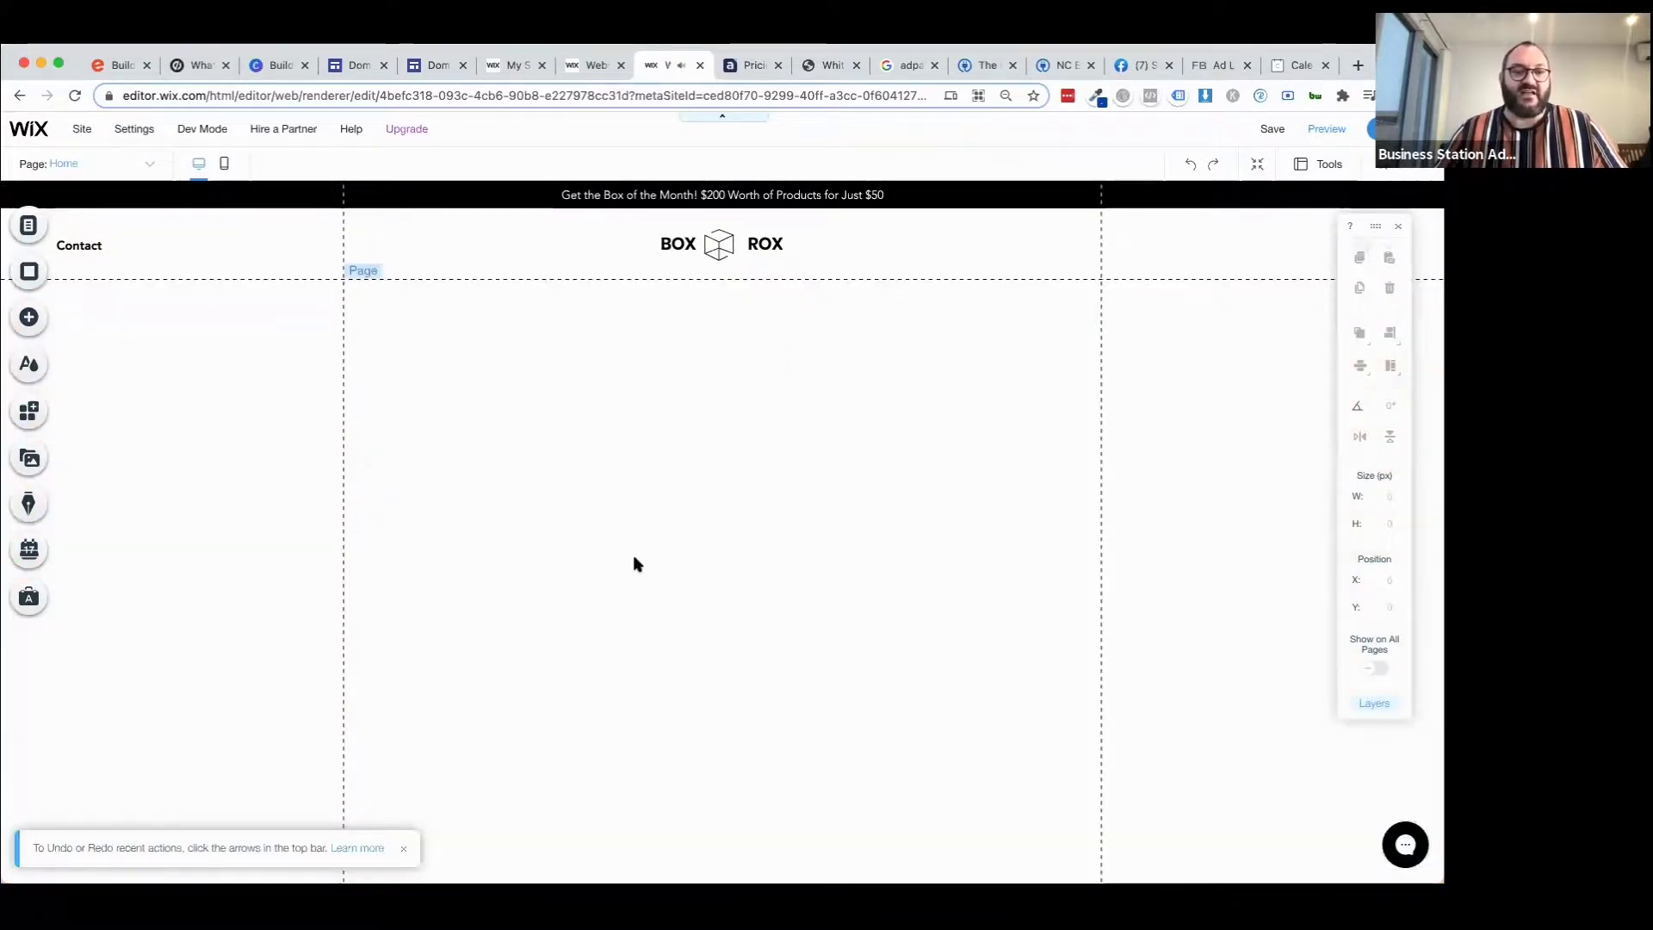
scroll(633, 555, down, 8)
scroll(632, 564, up, 5)
drag(443, 461, 938, 874)
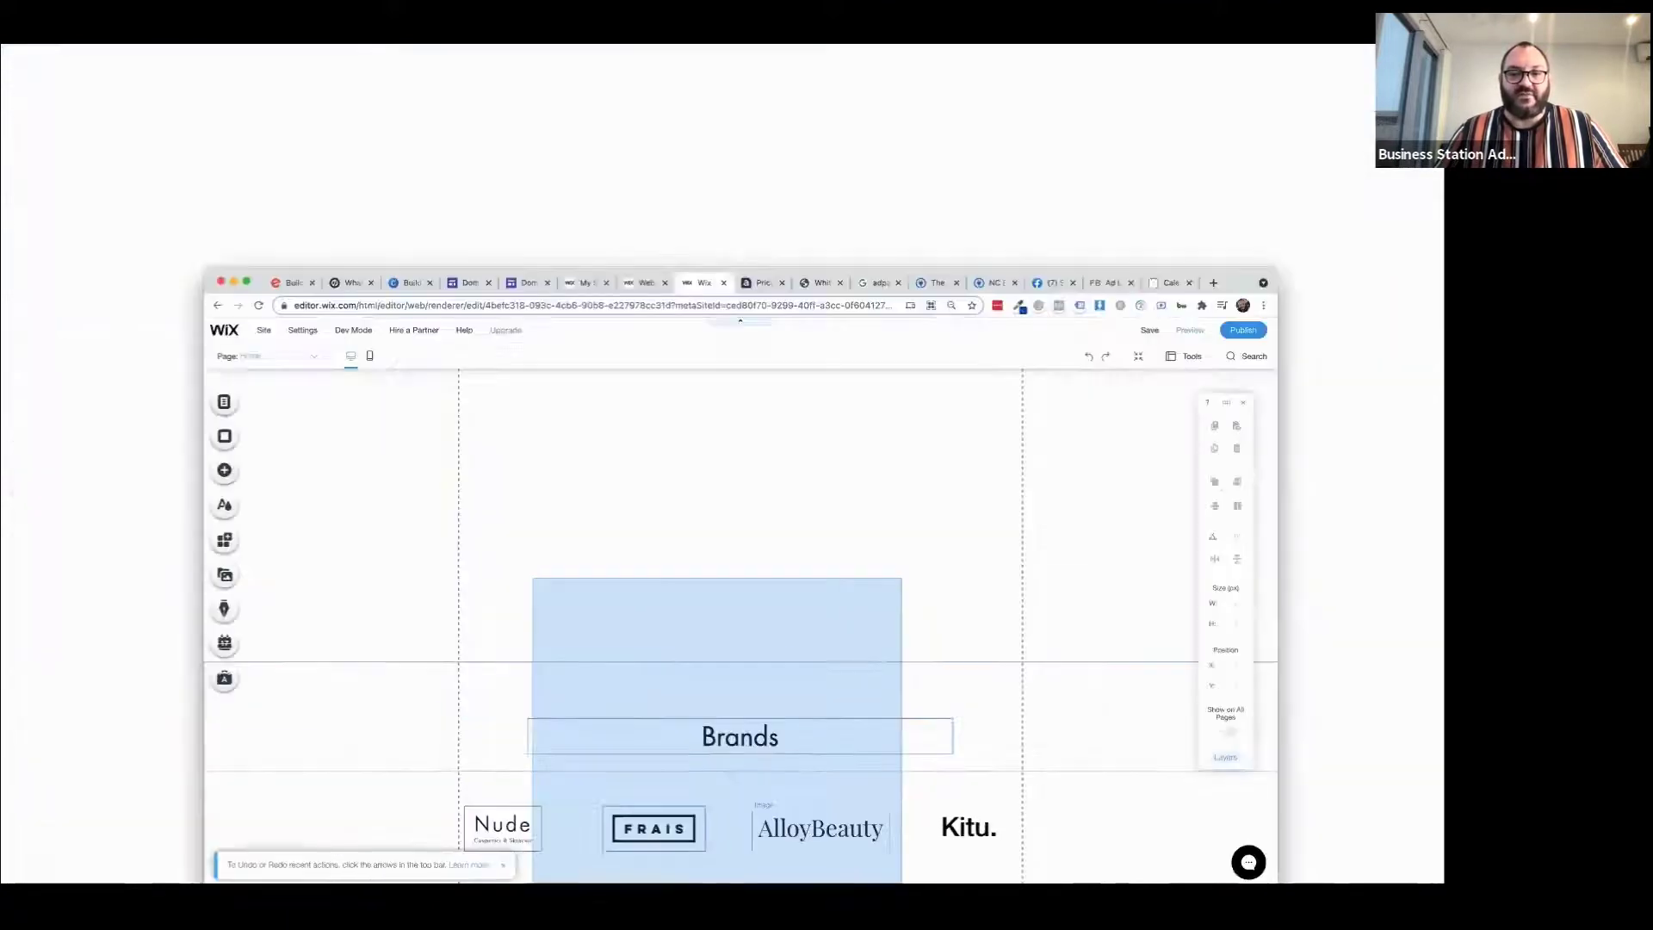
click(655, 502)
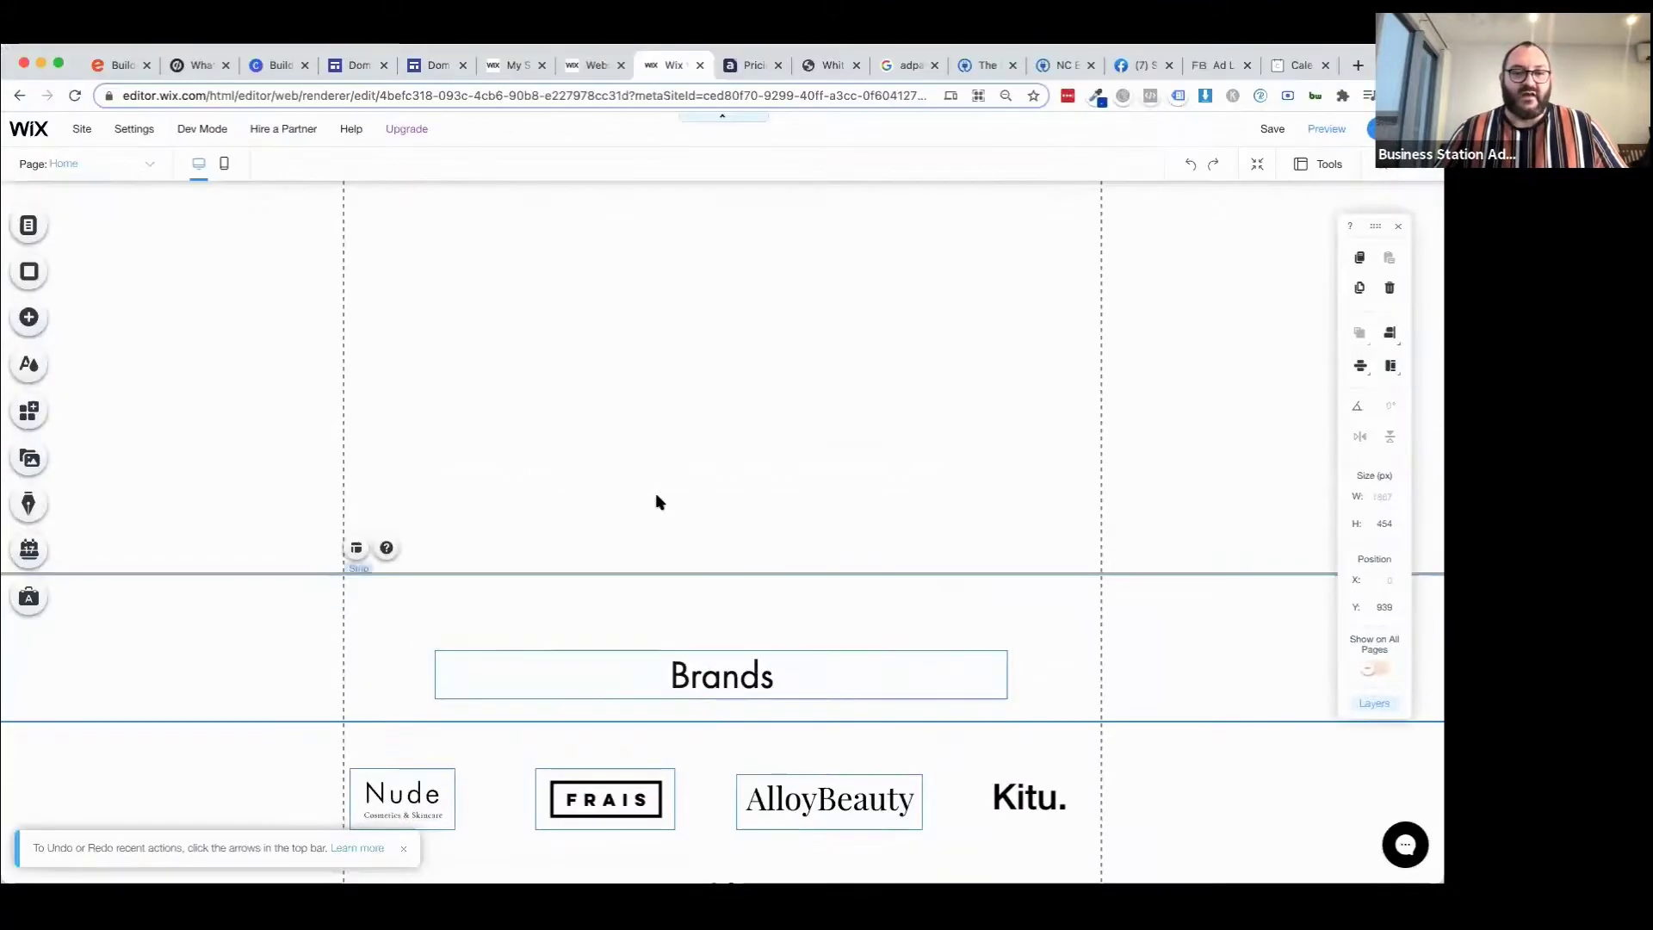
scroll(656, 502, down, 5)
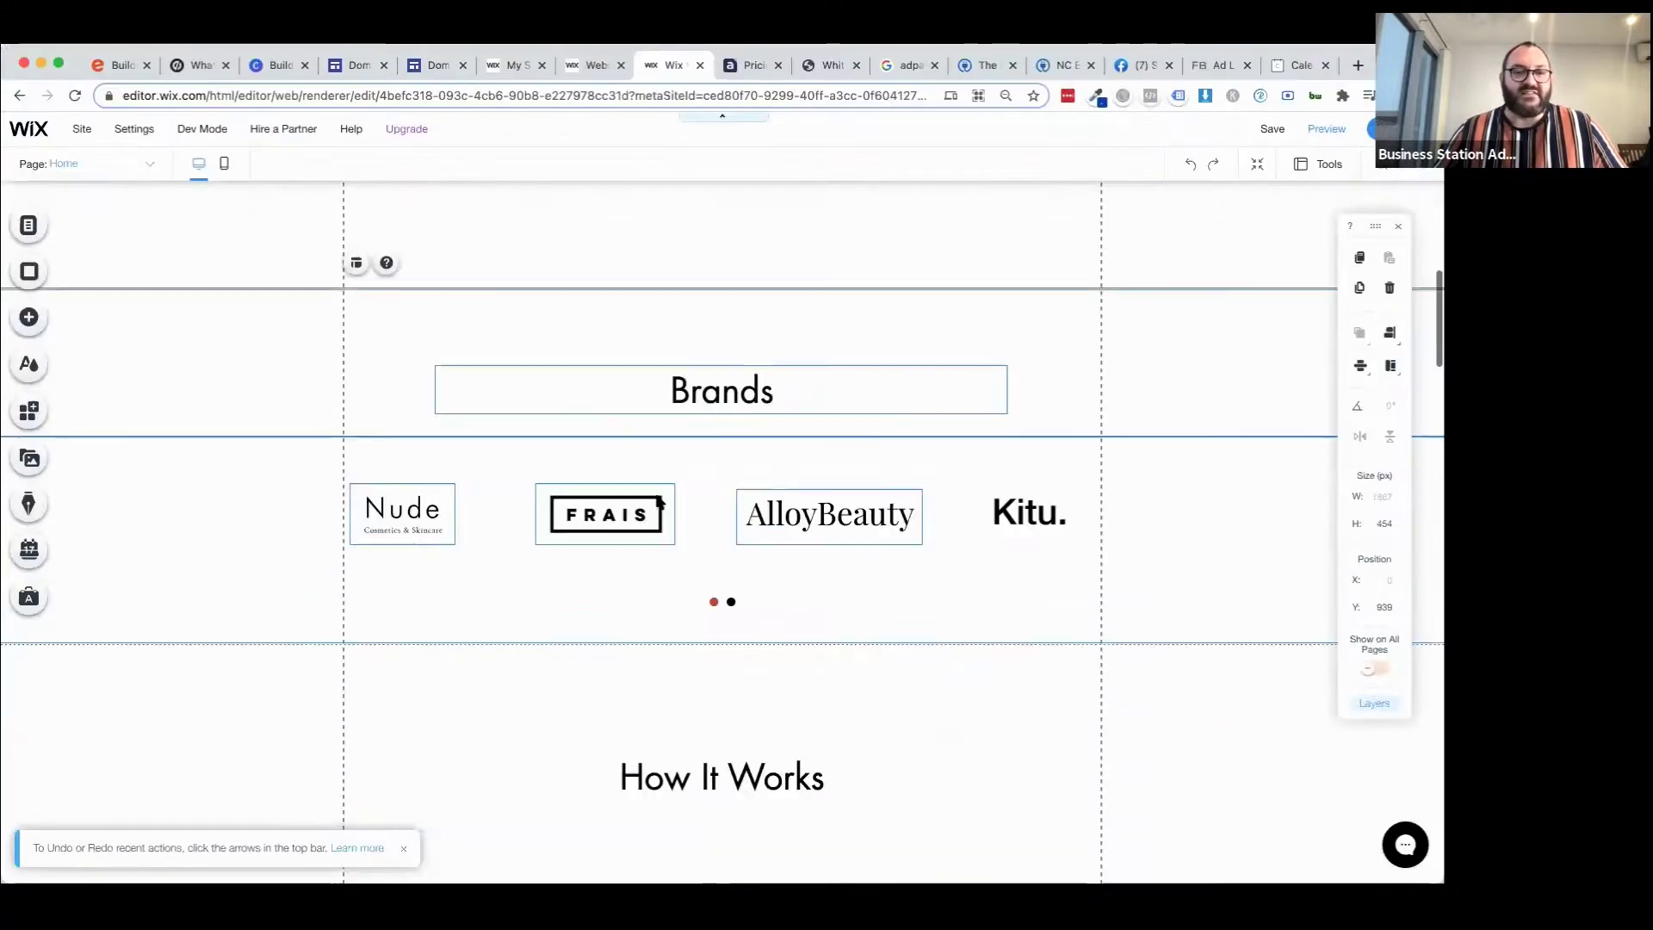
scroll(653, 499, up, 1)
drag(232, 247, 1208, 857)
key(Delete)
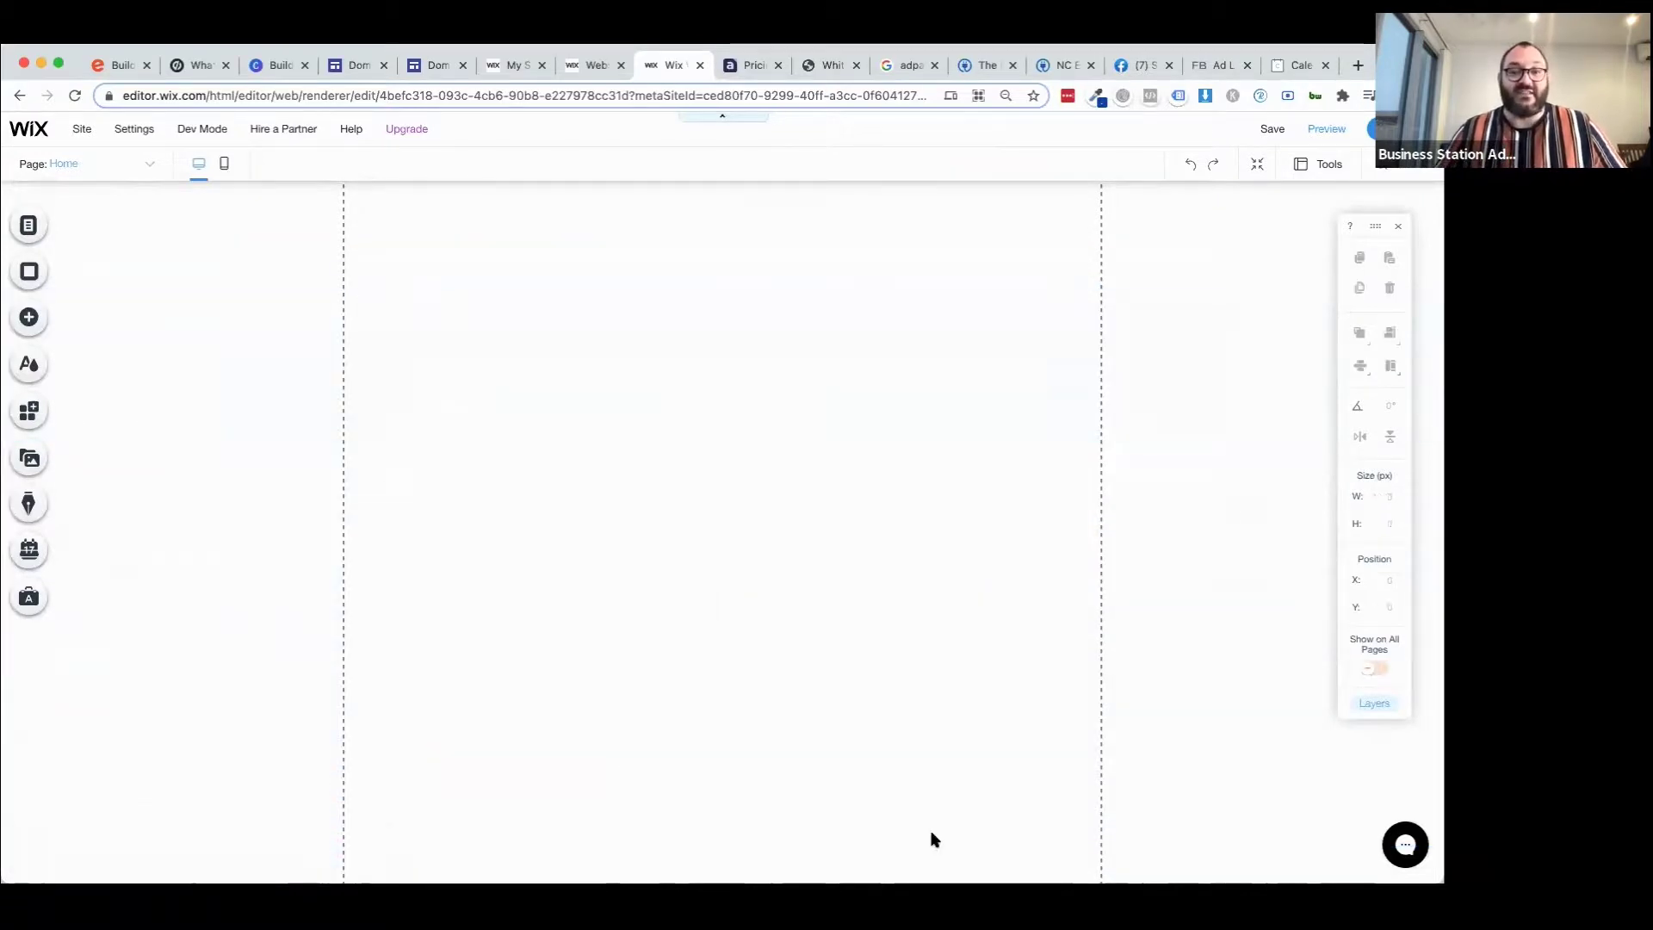
Delete the empty beige strip, the Shop Our Boxes button's section and the Our Boxes heading section.
key(ctrl+z)
click(565, 457)
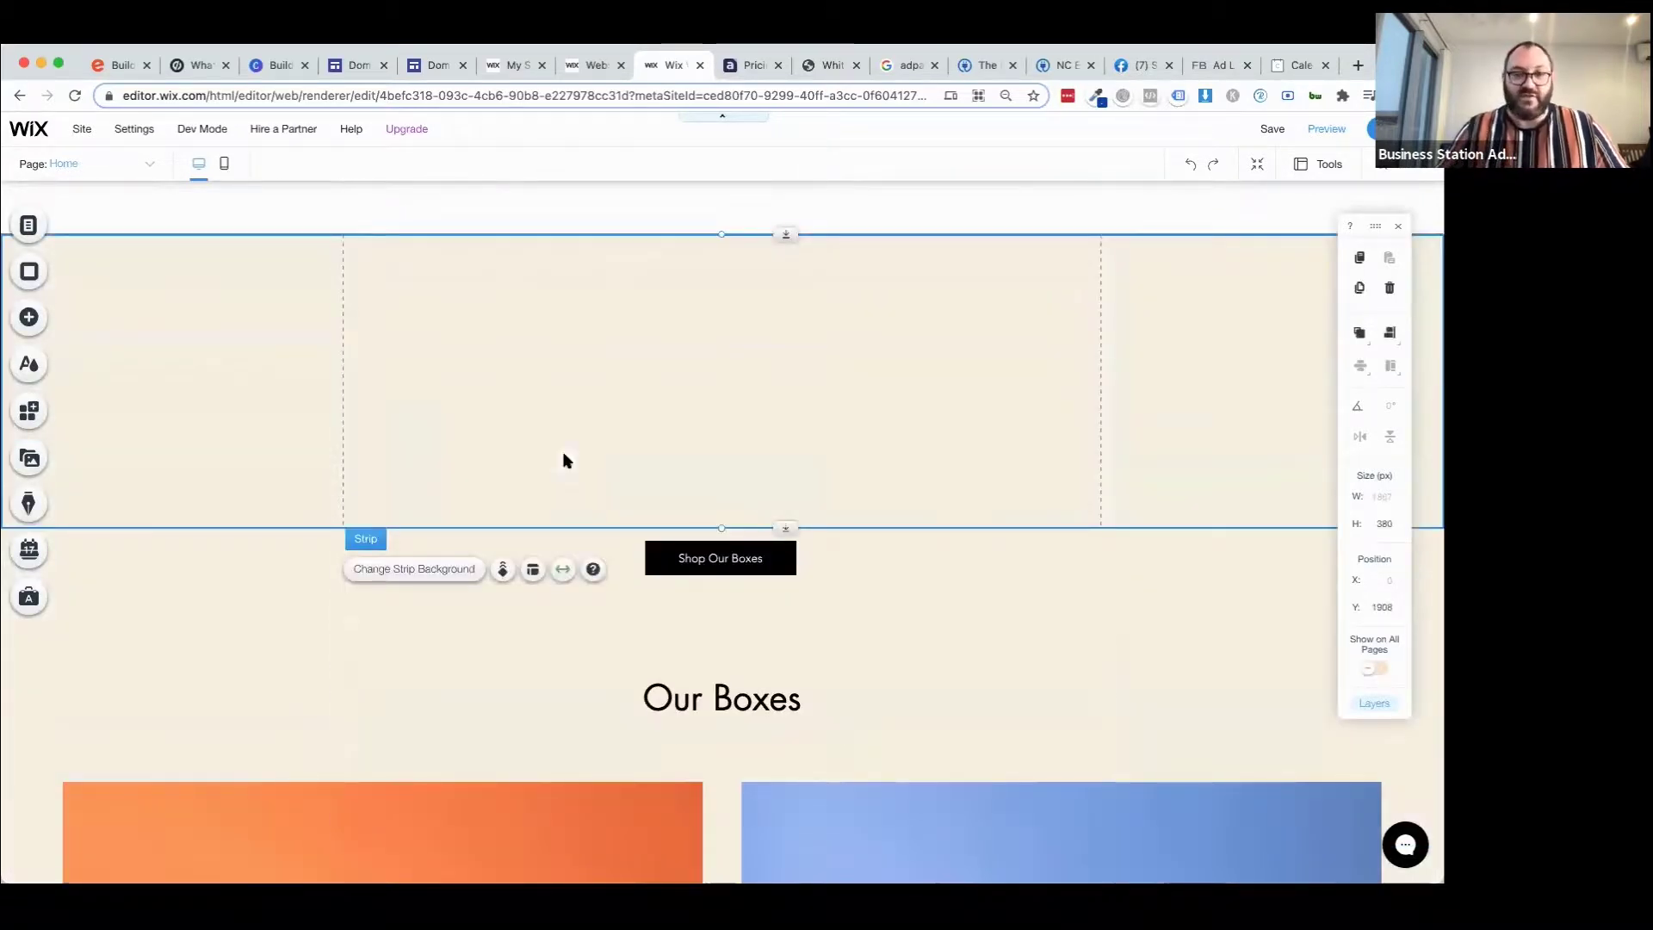
key(Delete)
click(524, 611)
key(Delete)
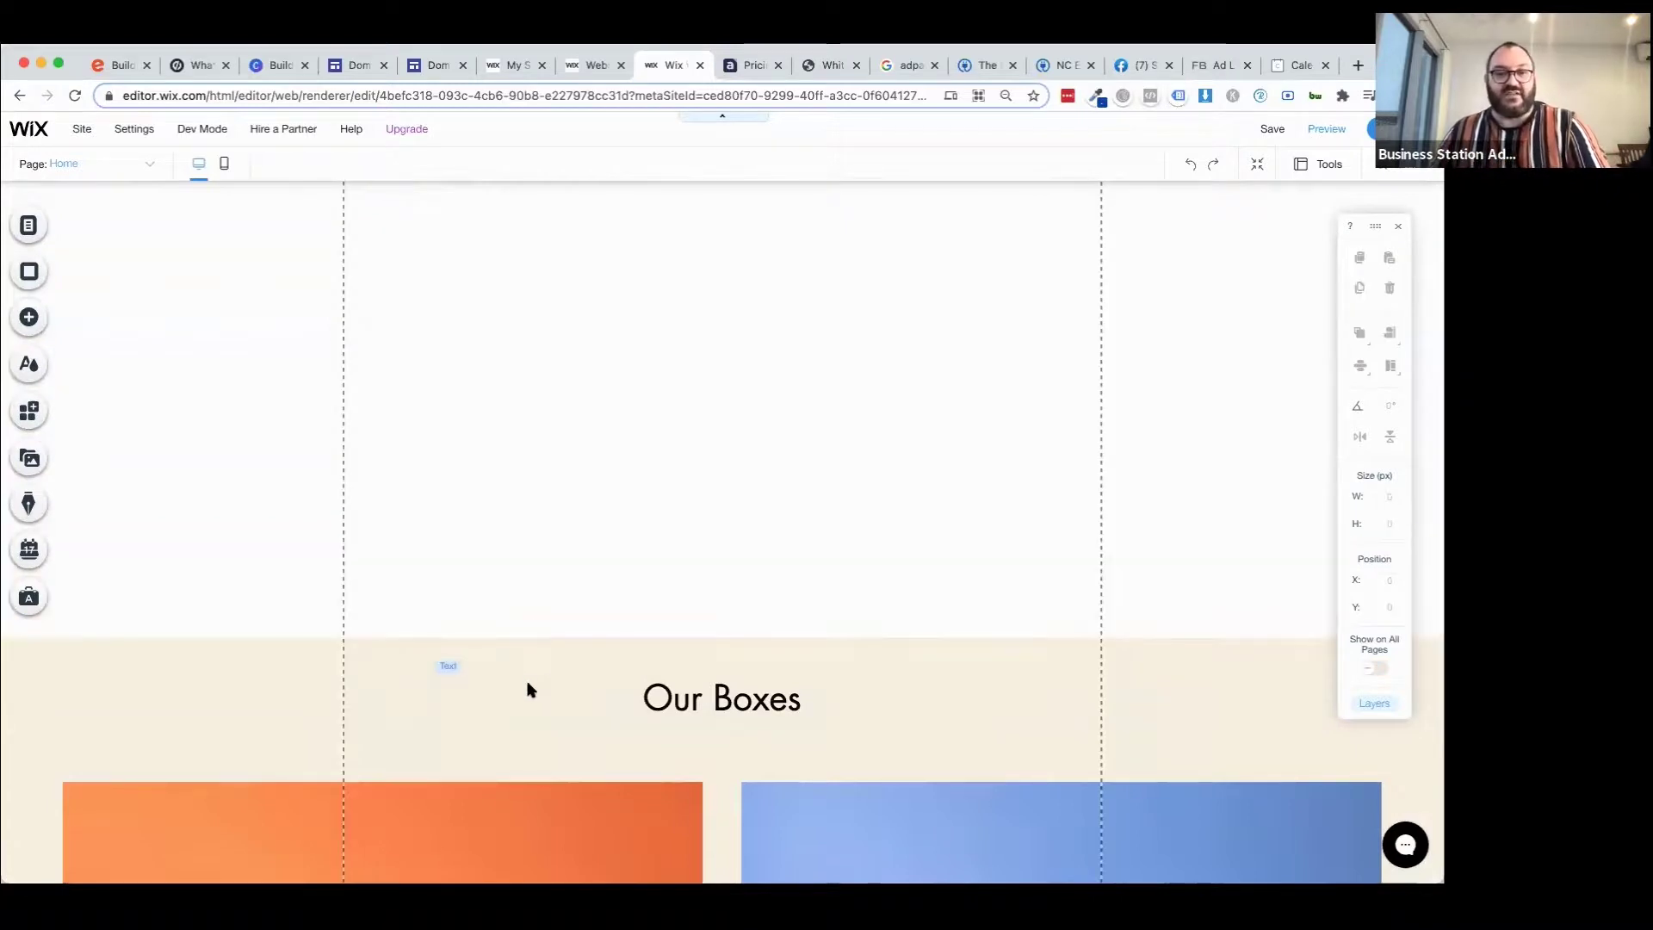
click(450, 676)
key(Delete)
scroll(395, 780, down, 10)
scroll(393, 778, up, 5)
click(401, 684)
key(Delete)
drag(162, 643, 1317, 829)
key(Delete)
scroll(353, 295, down, 6)
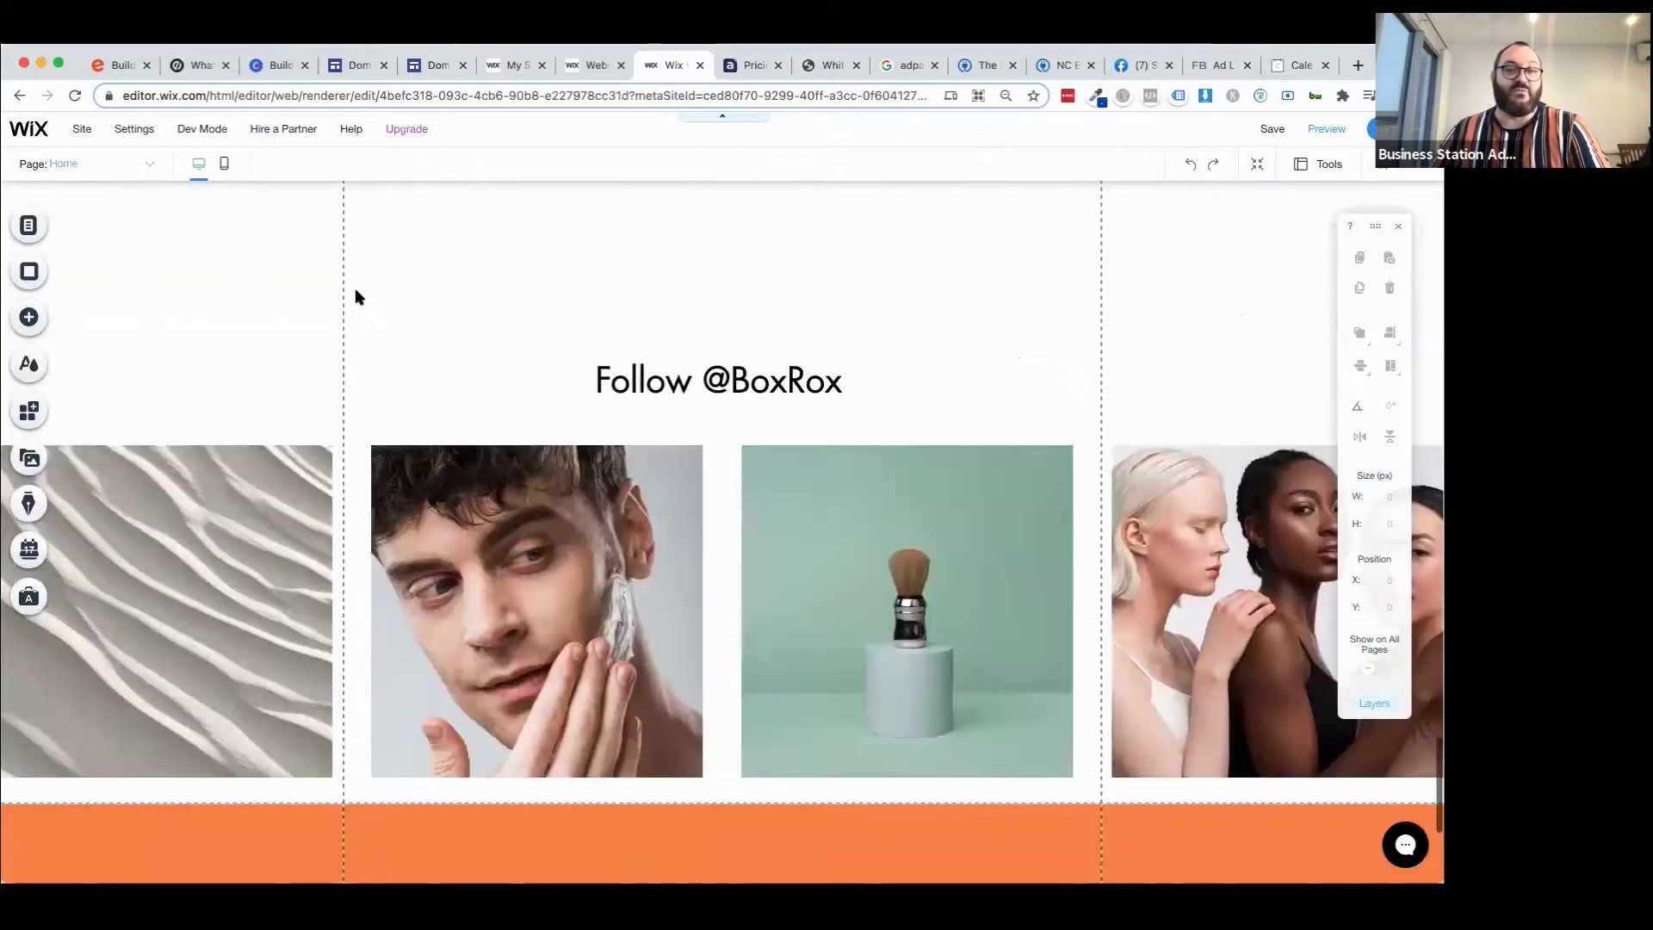
drag(210, 236, 1245, 808)
key(Delete)
Shorten the emptied home page so the footer sits just below a 500 px high page area.
scroll(309, 665, down, 3)
click(526, 718)
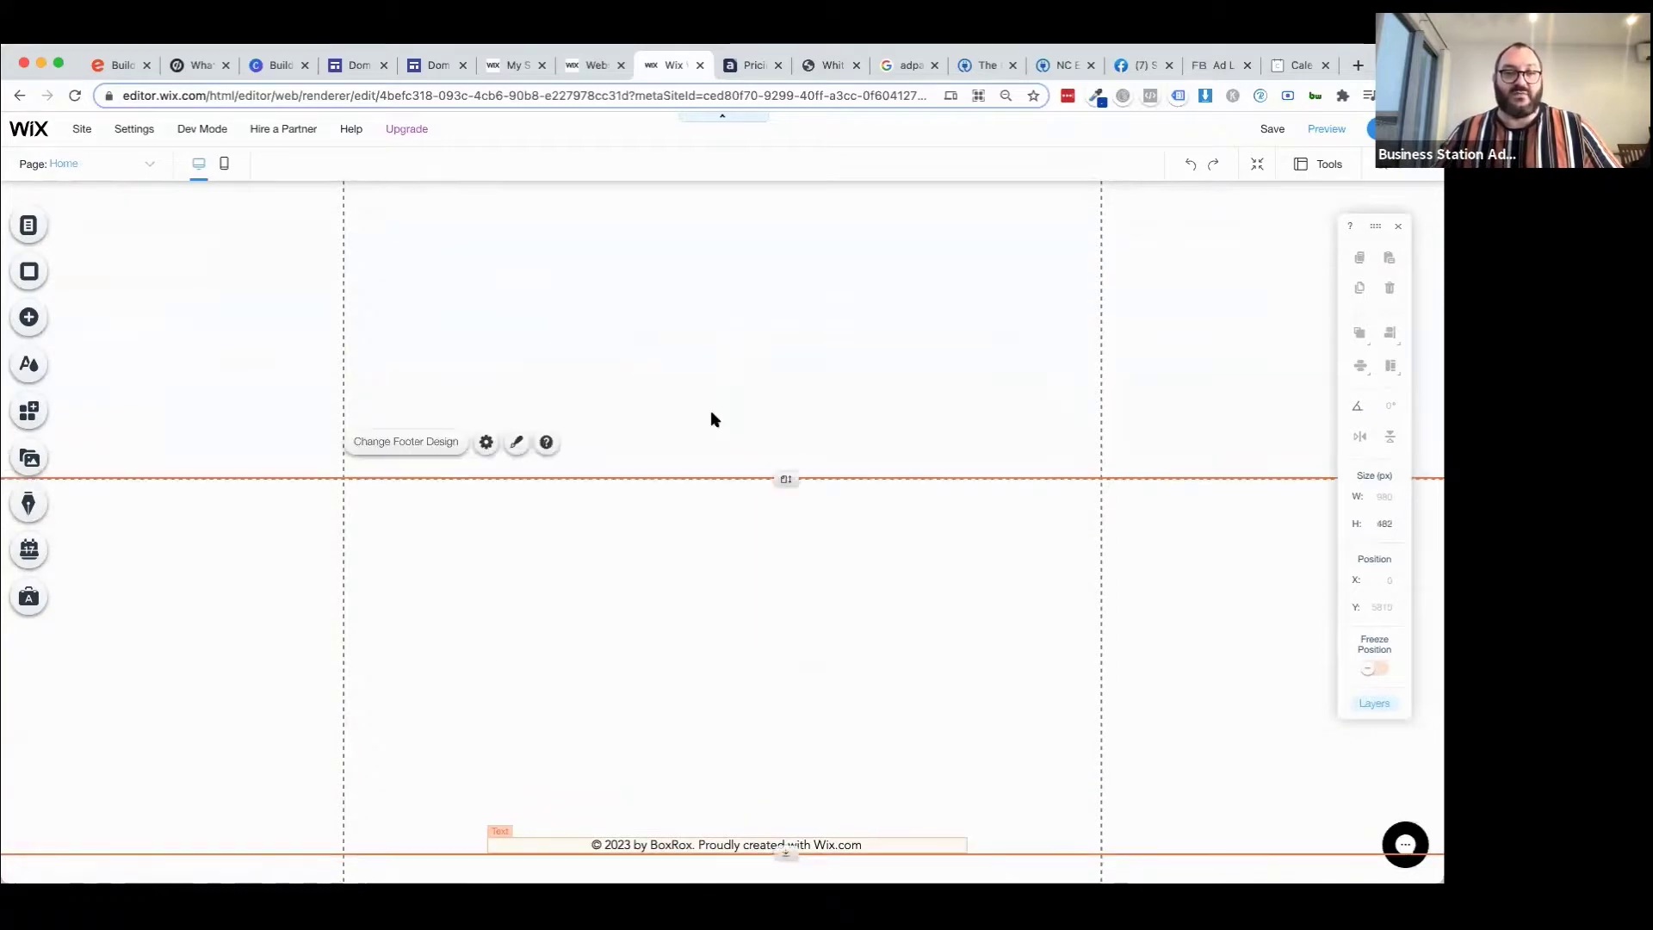
click(660, 419)
click(638, 487)
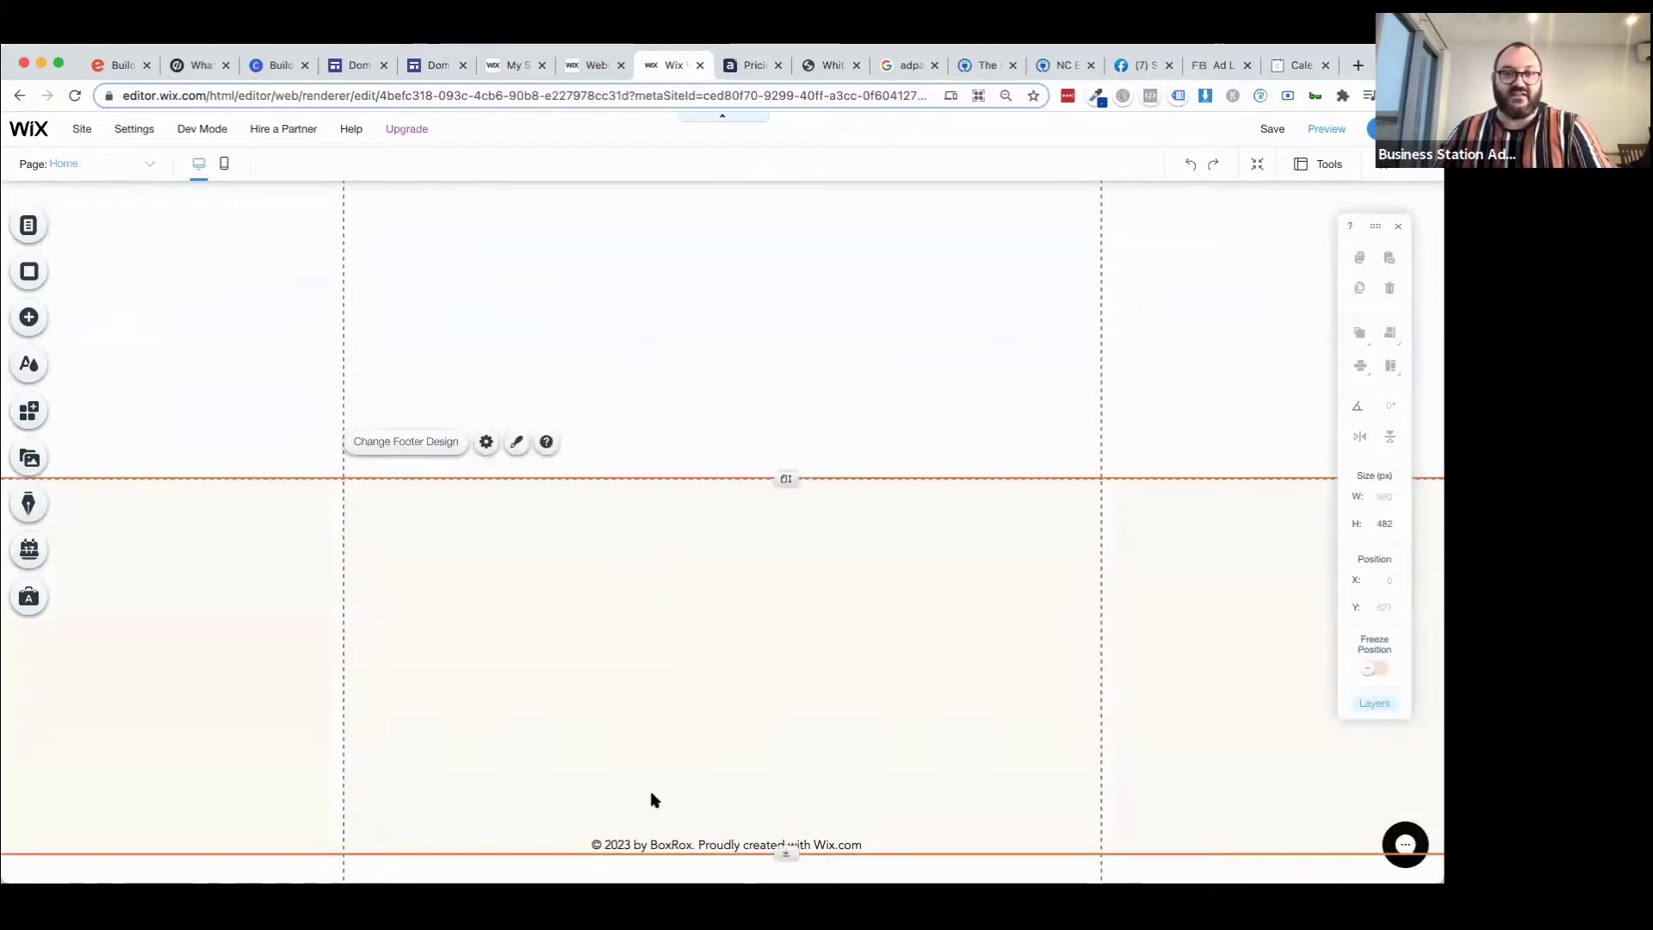
scroll(649, 790, up, 20)
click(778, 616)
scroll(733, 475, down, 3)
scroll(731, 476, up, 4)
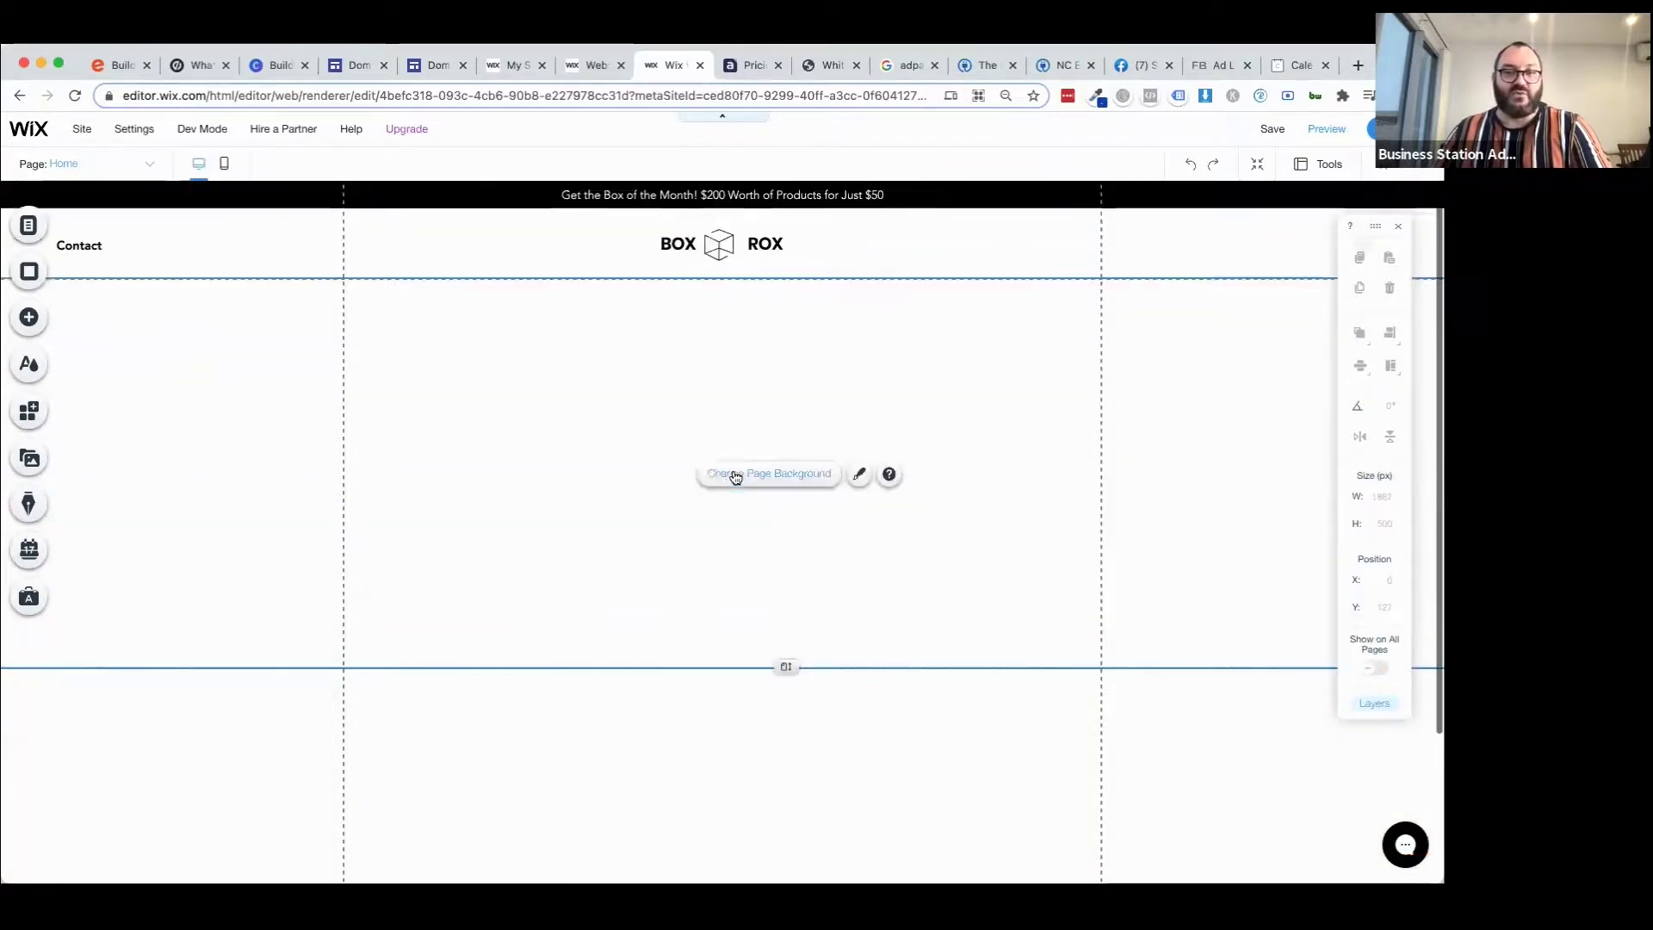
Set the home page background to the teal storm-cloud video from the selected backgrounds.
click(590, 391)
click(631, 354)
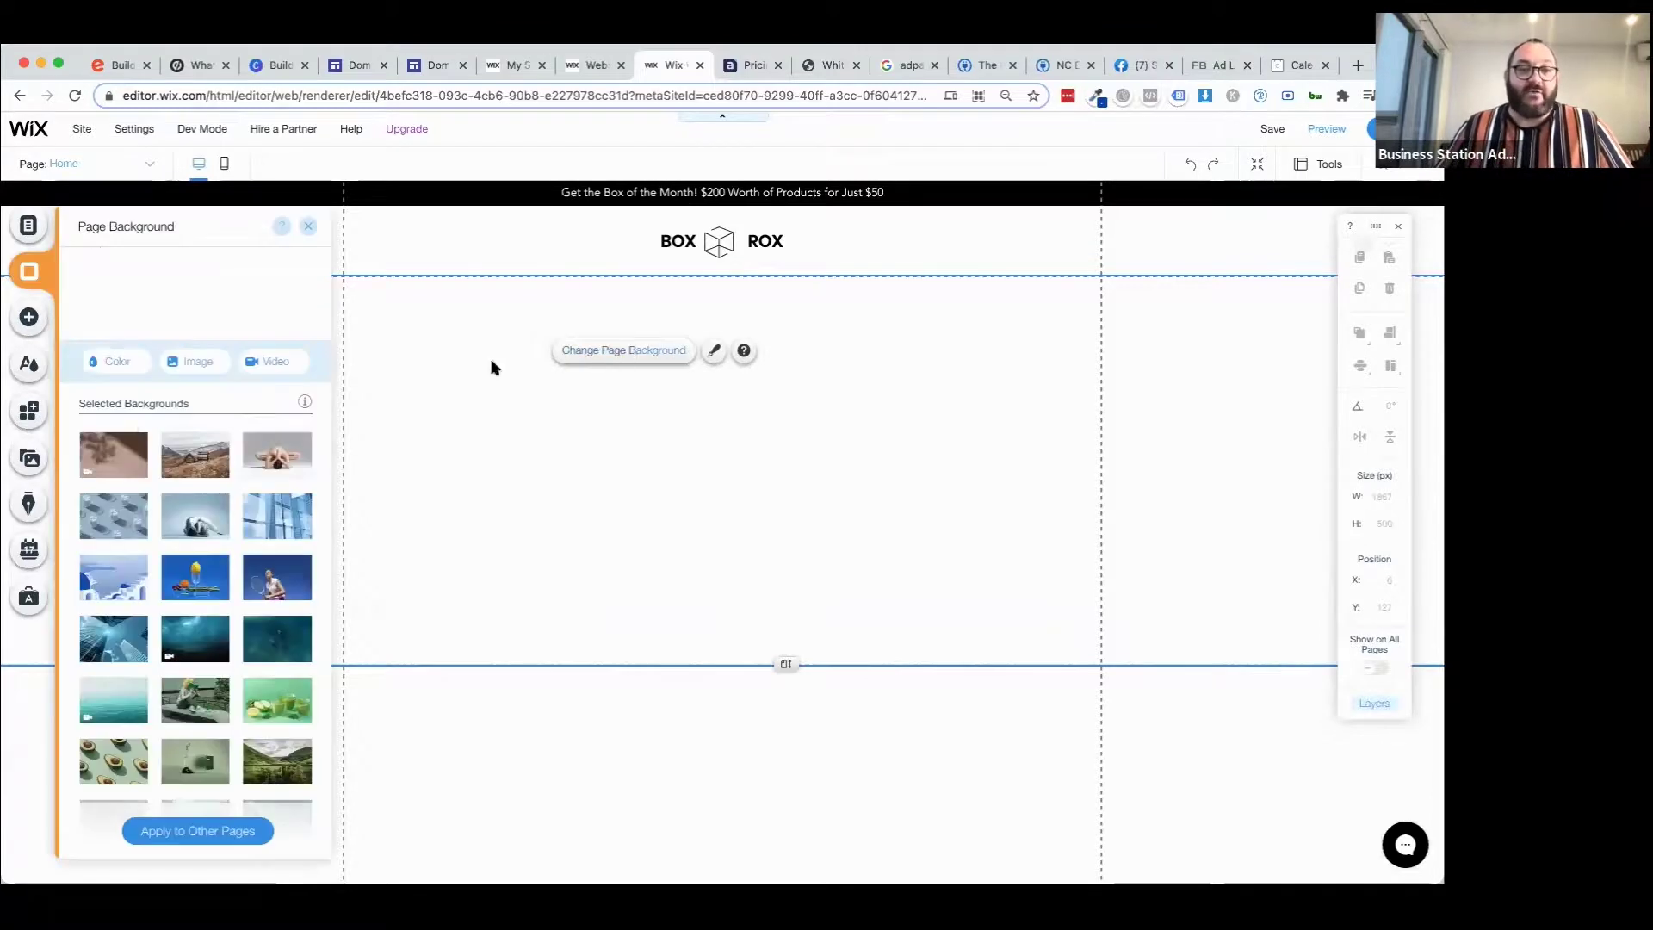
mouse_move(280, 458)
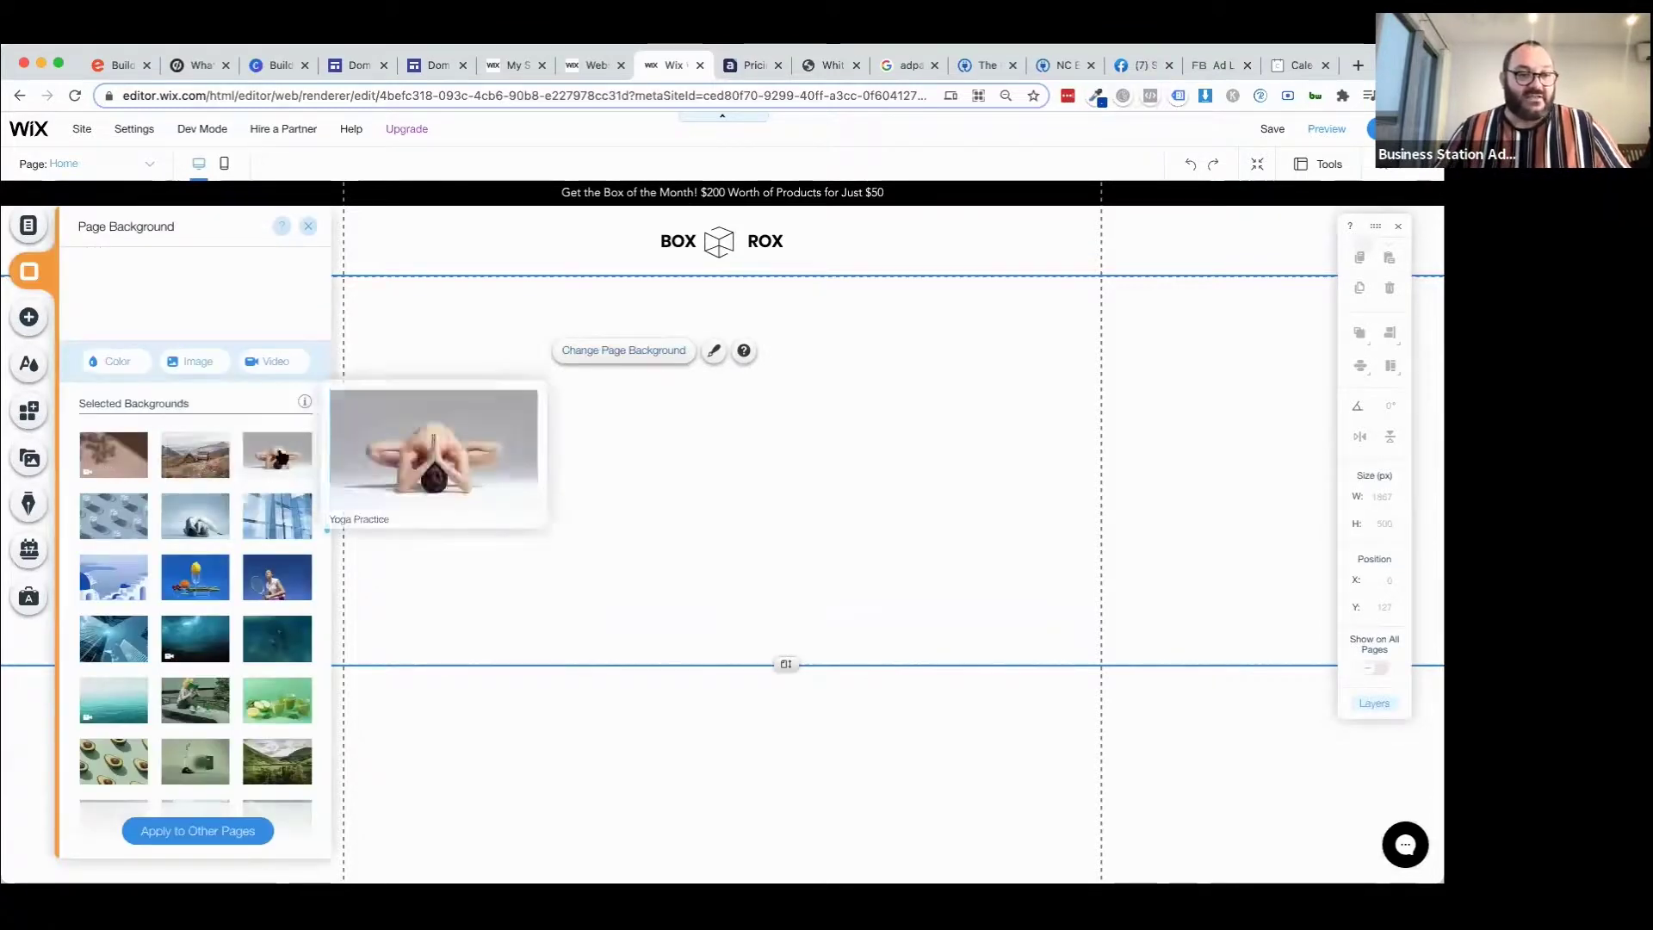
click(204, 635)
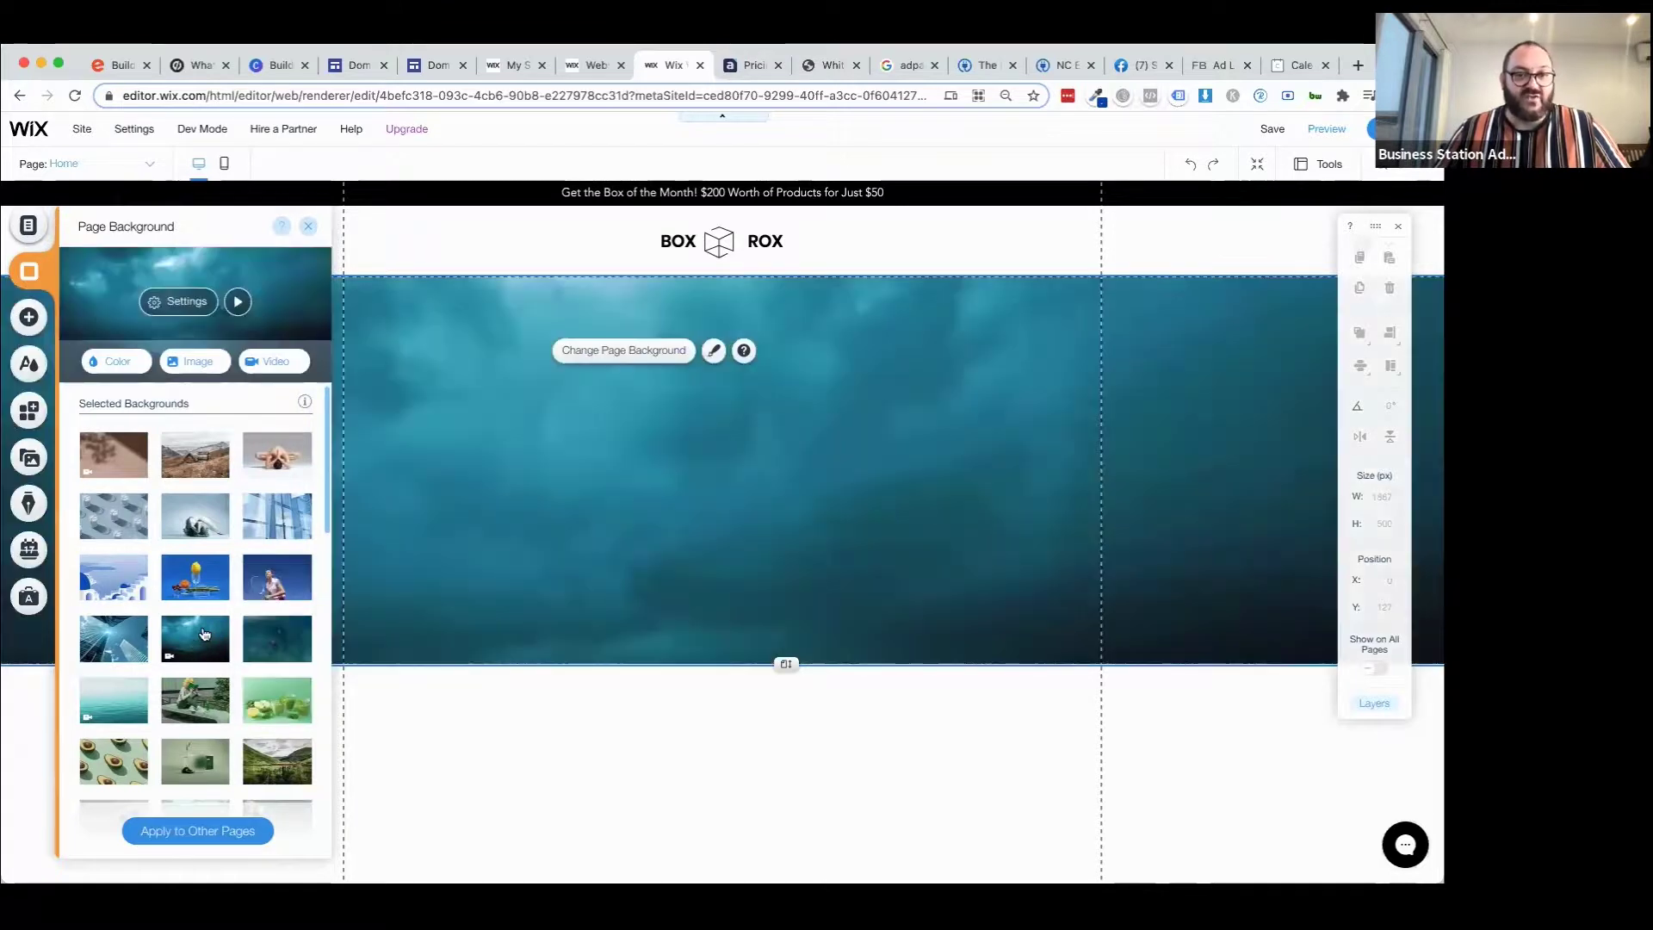
click(594, 775)
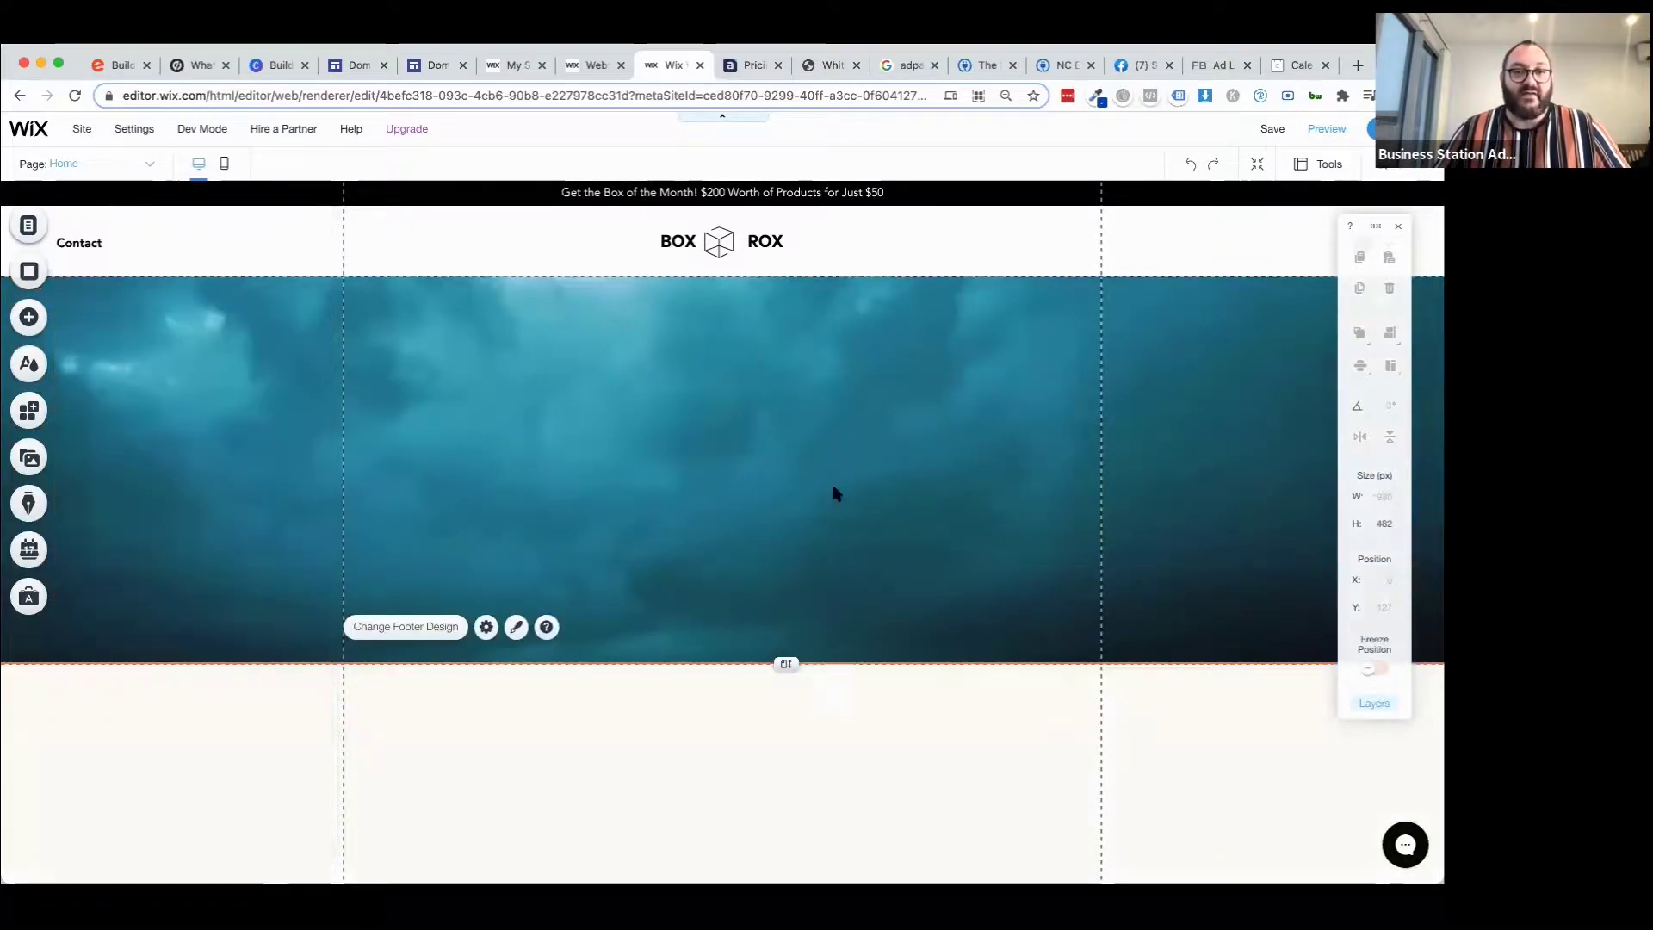
Add a themed Heading 1 text to the page reading "Book My 2021 Series Now".
click(51, 320)
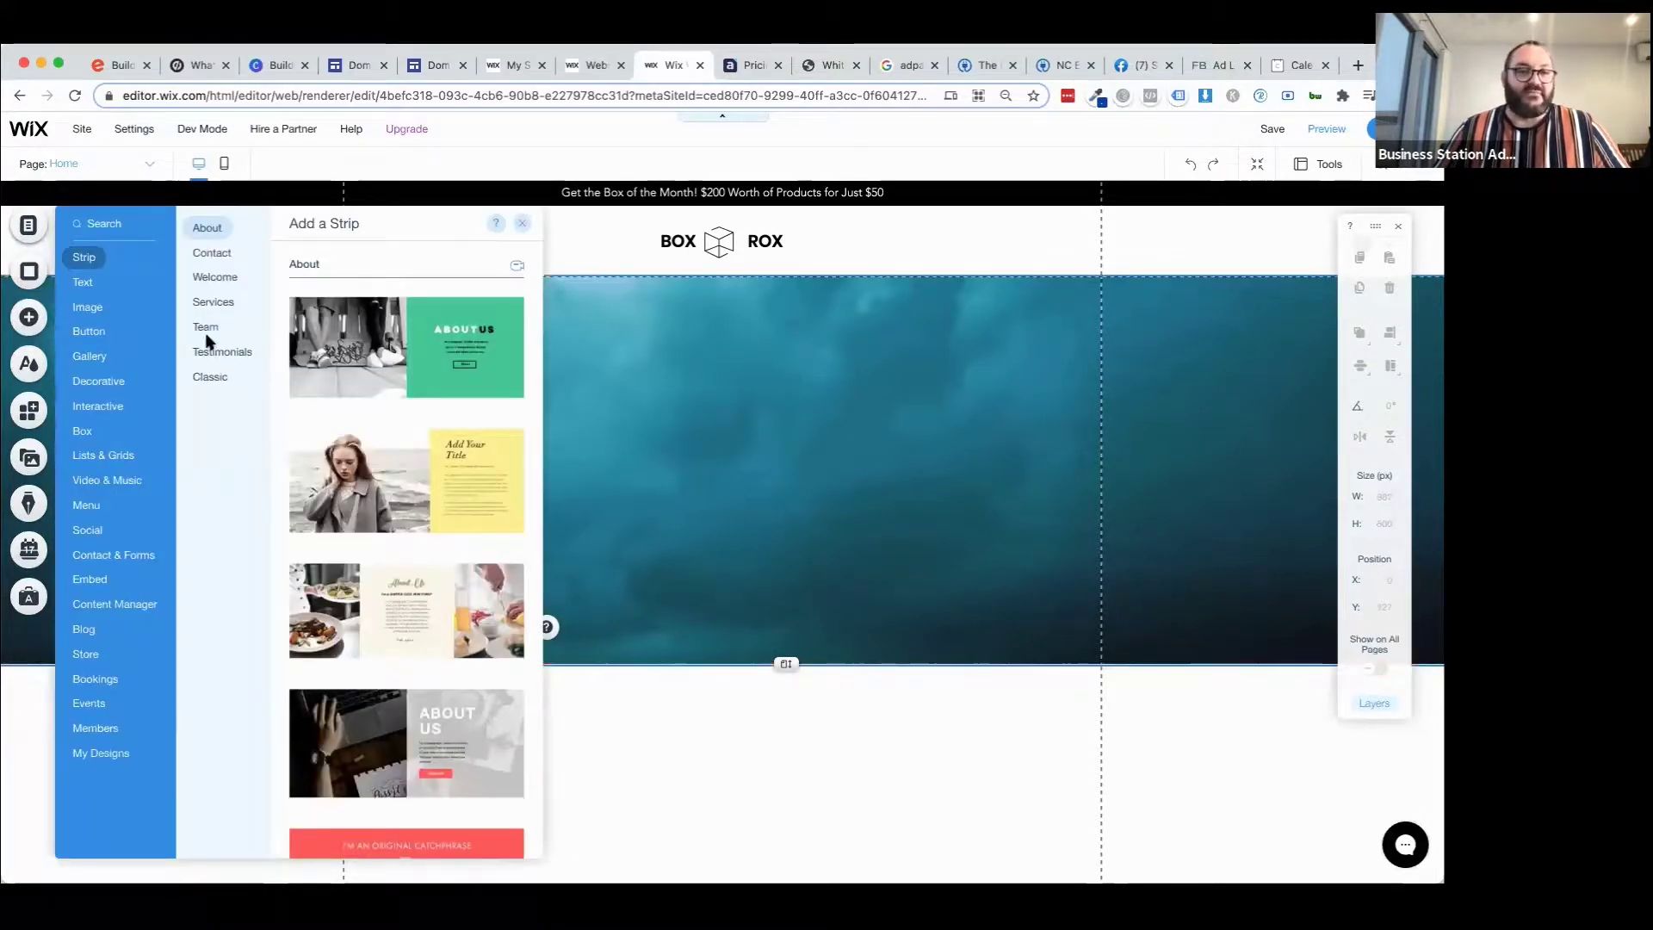
click(30, 316)
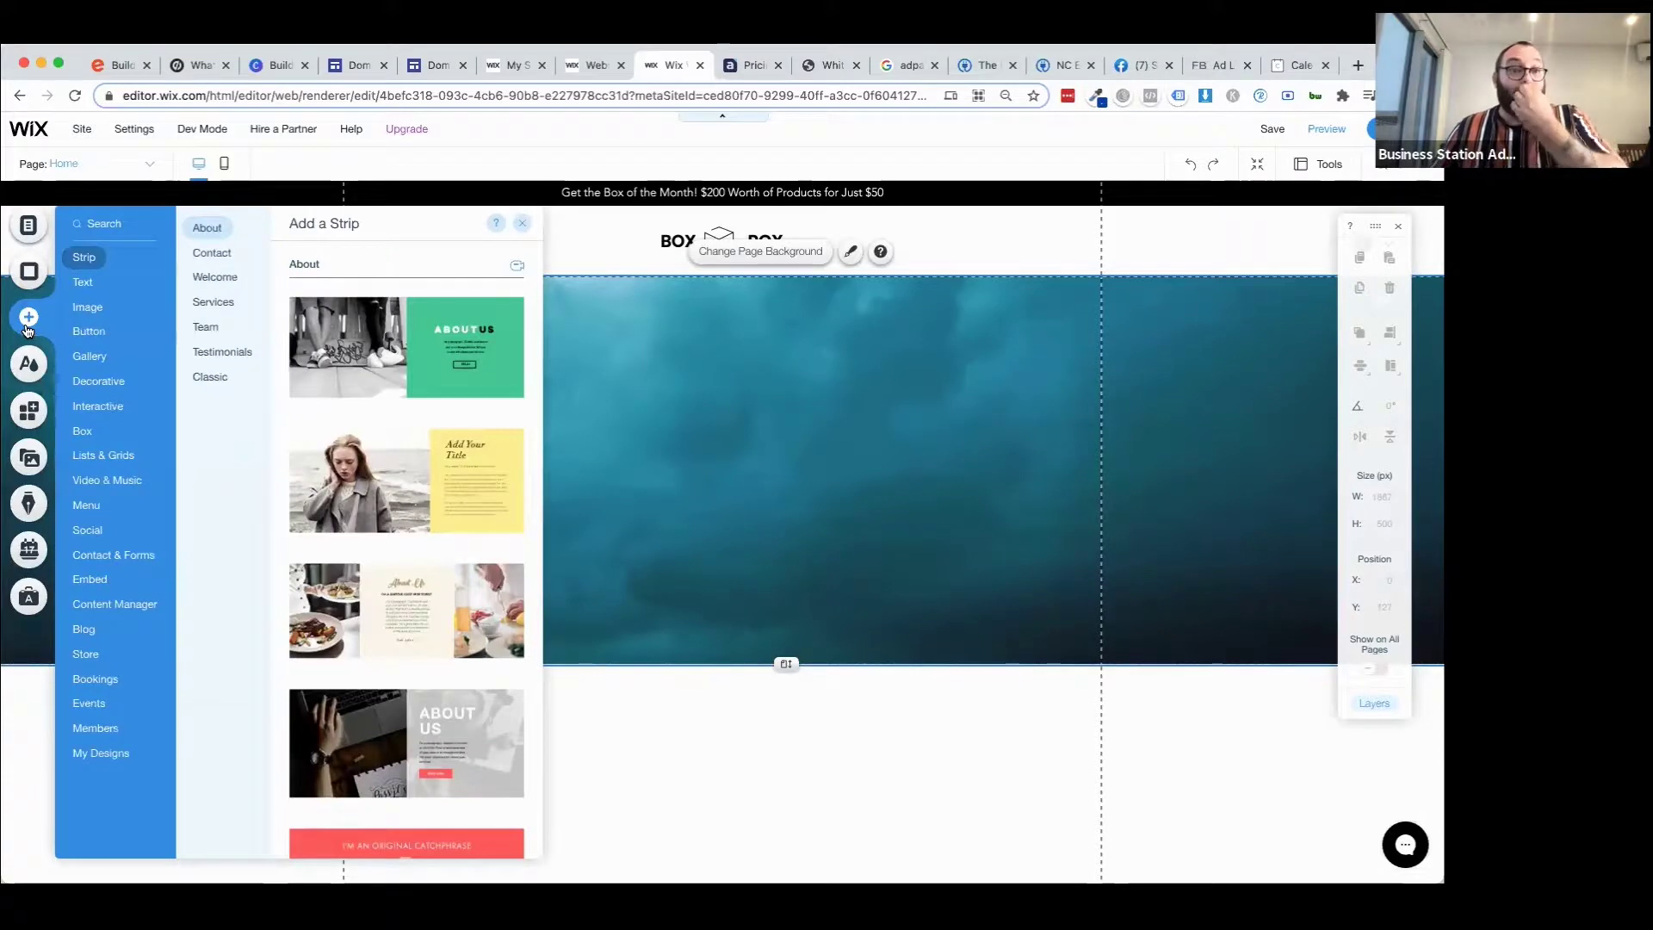
mouse_move(86, 284)
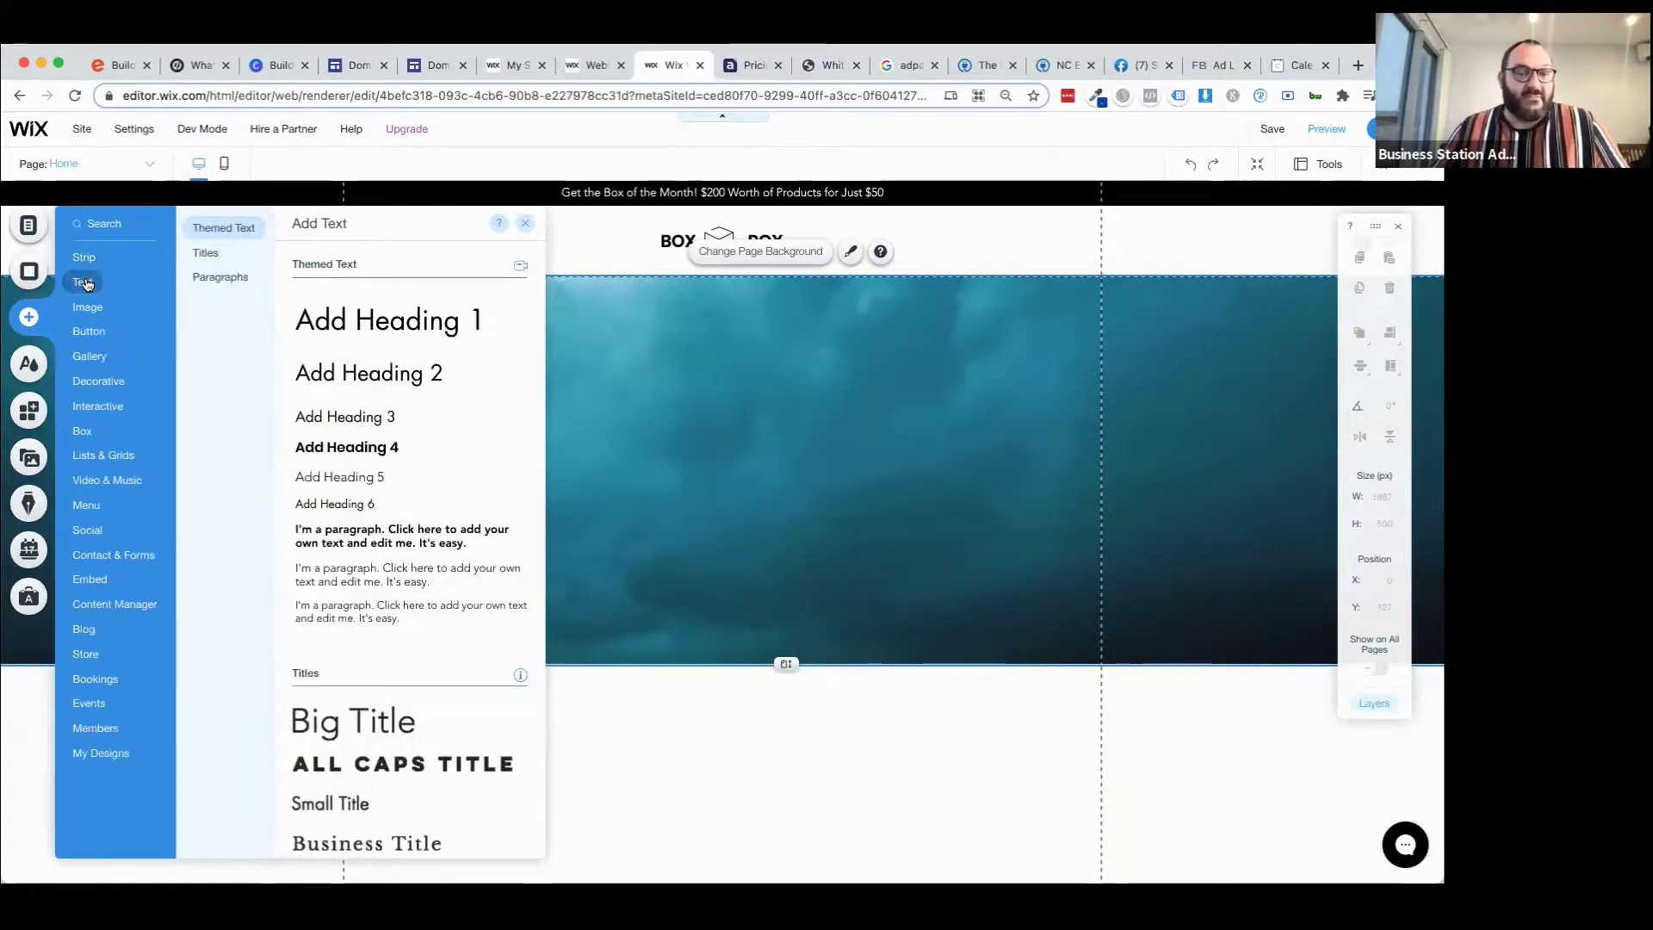
click(356, 324)
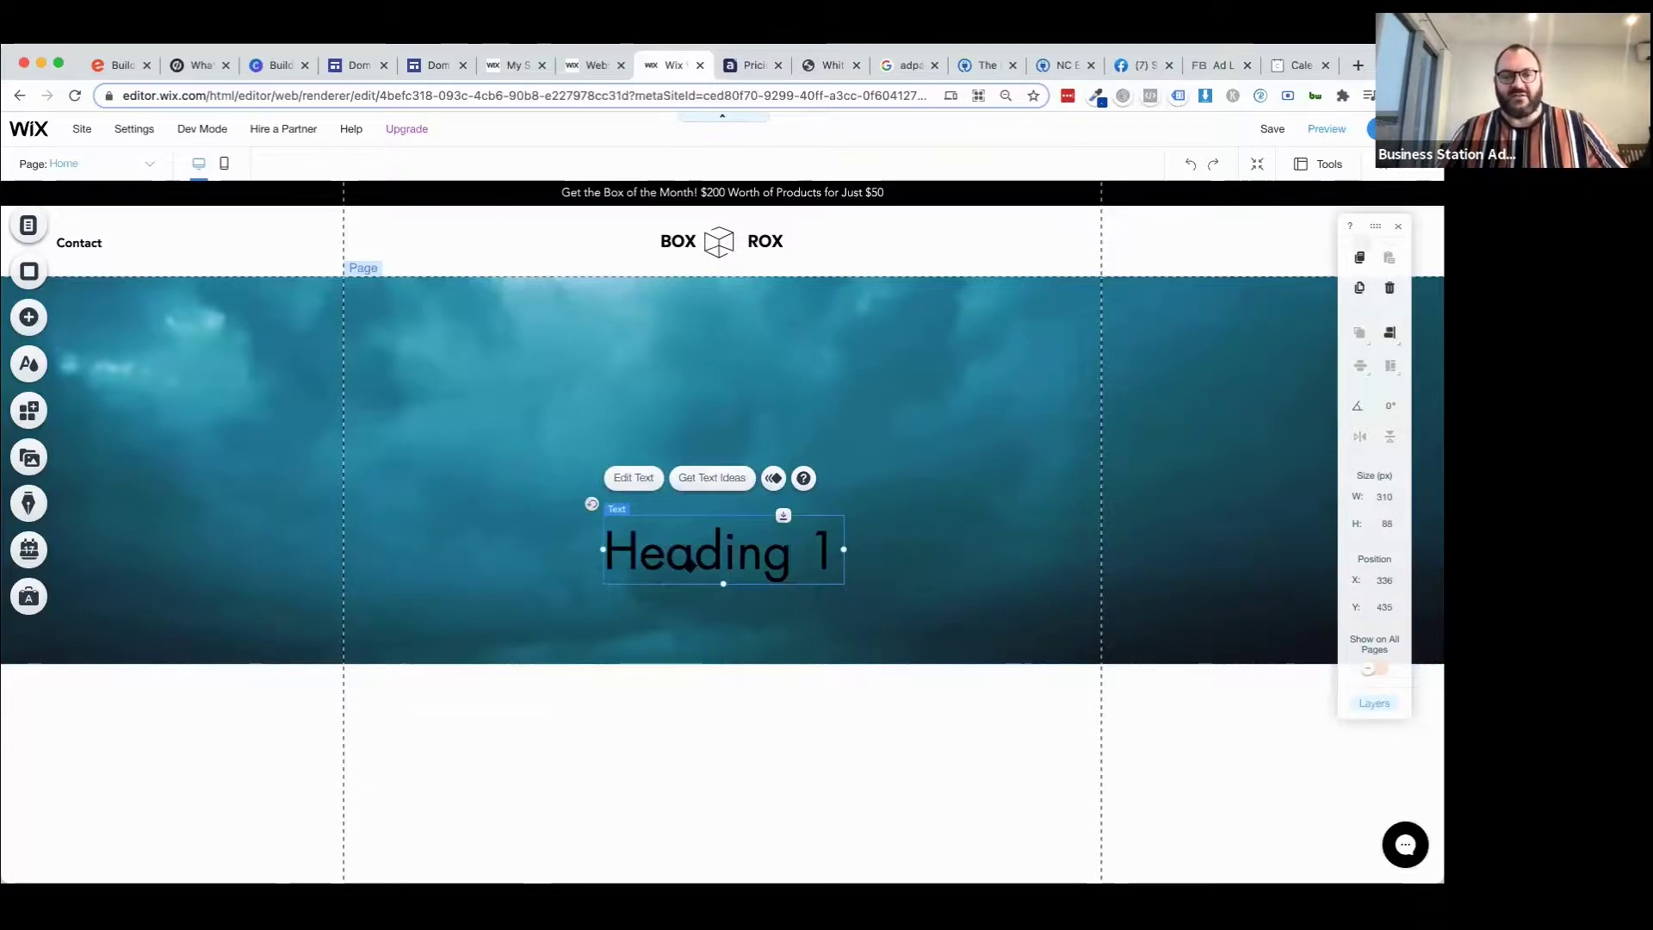
double_click(688, 564)
text(Book My 2021 )
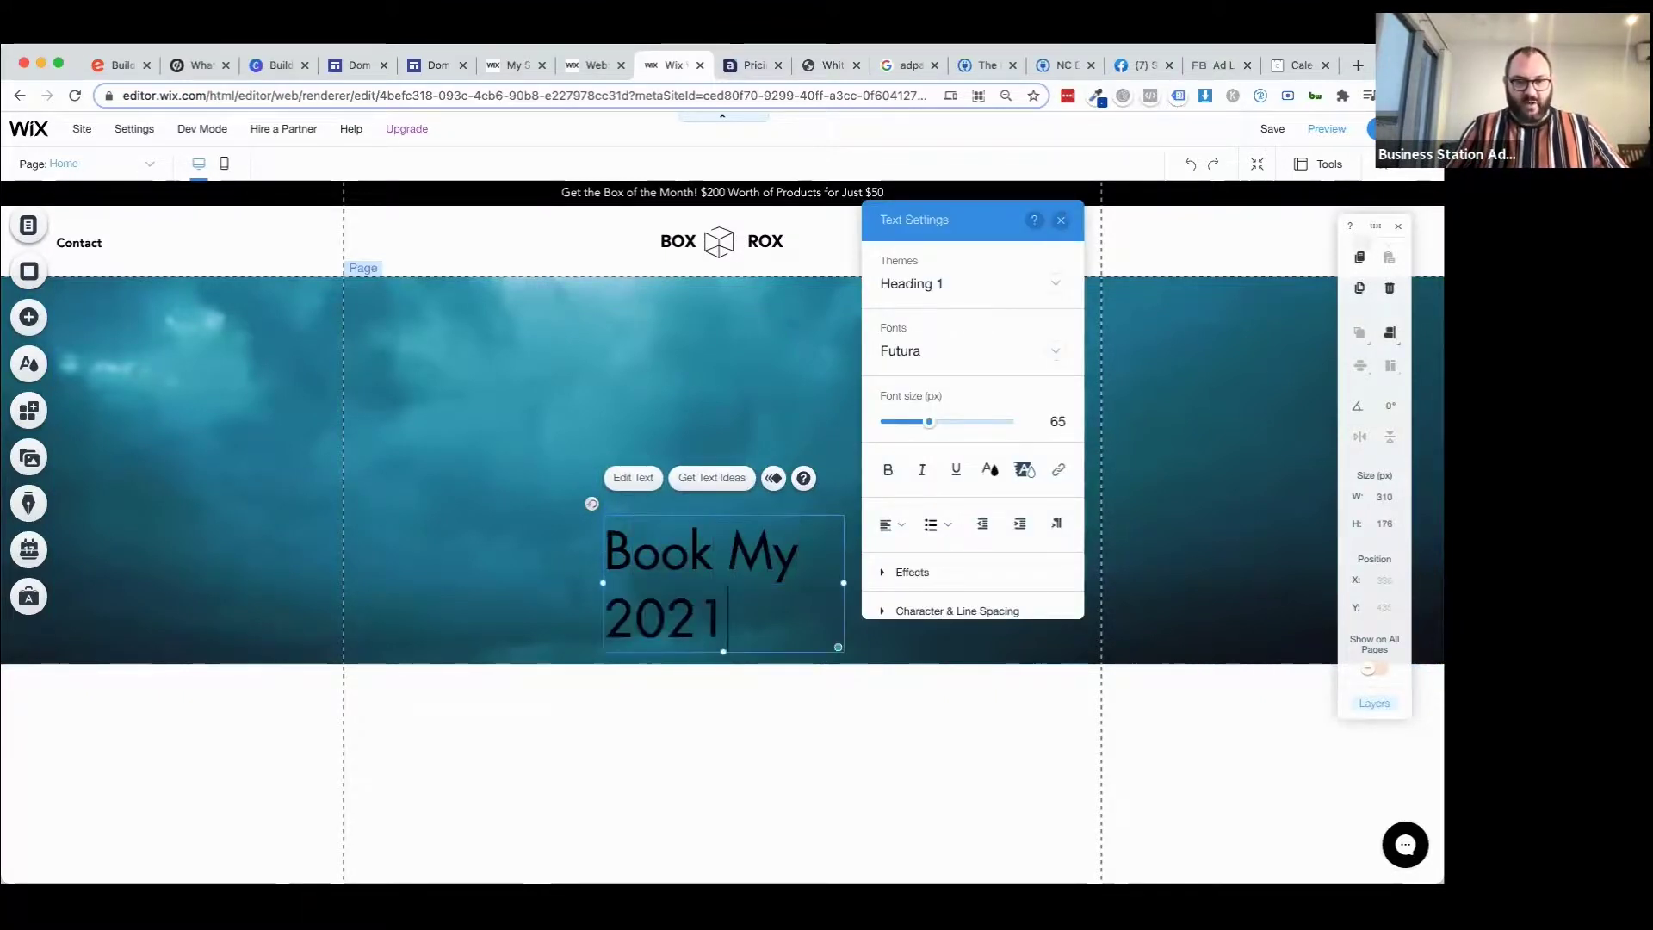
text(Series Now)
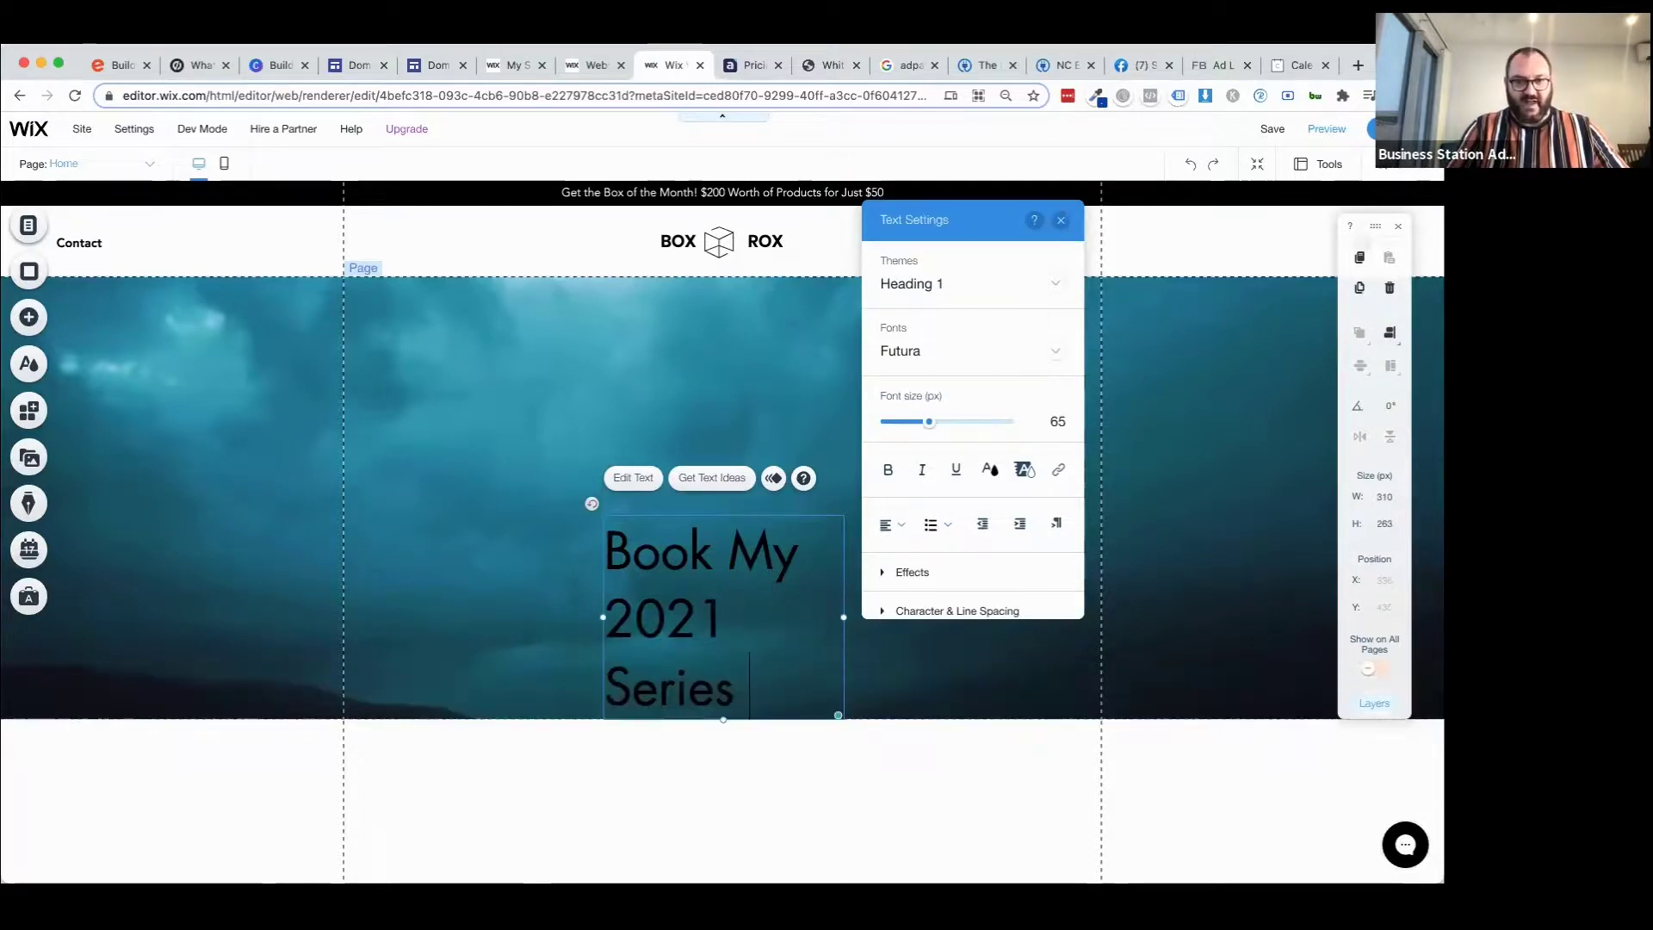
click(654, 865)
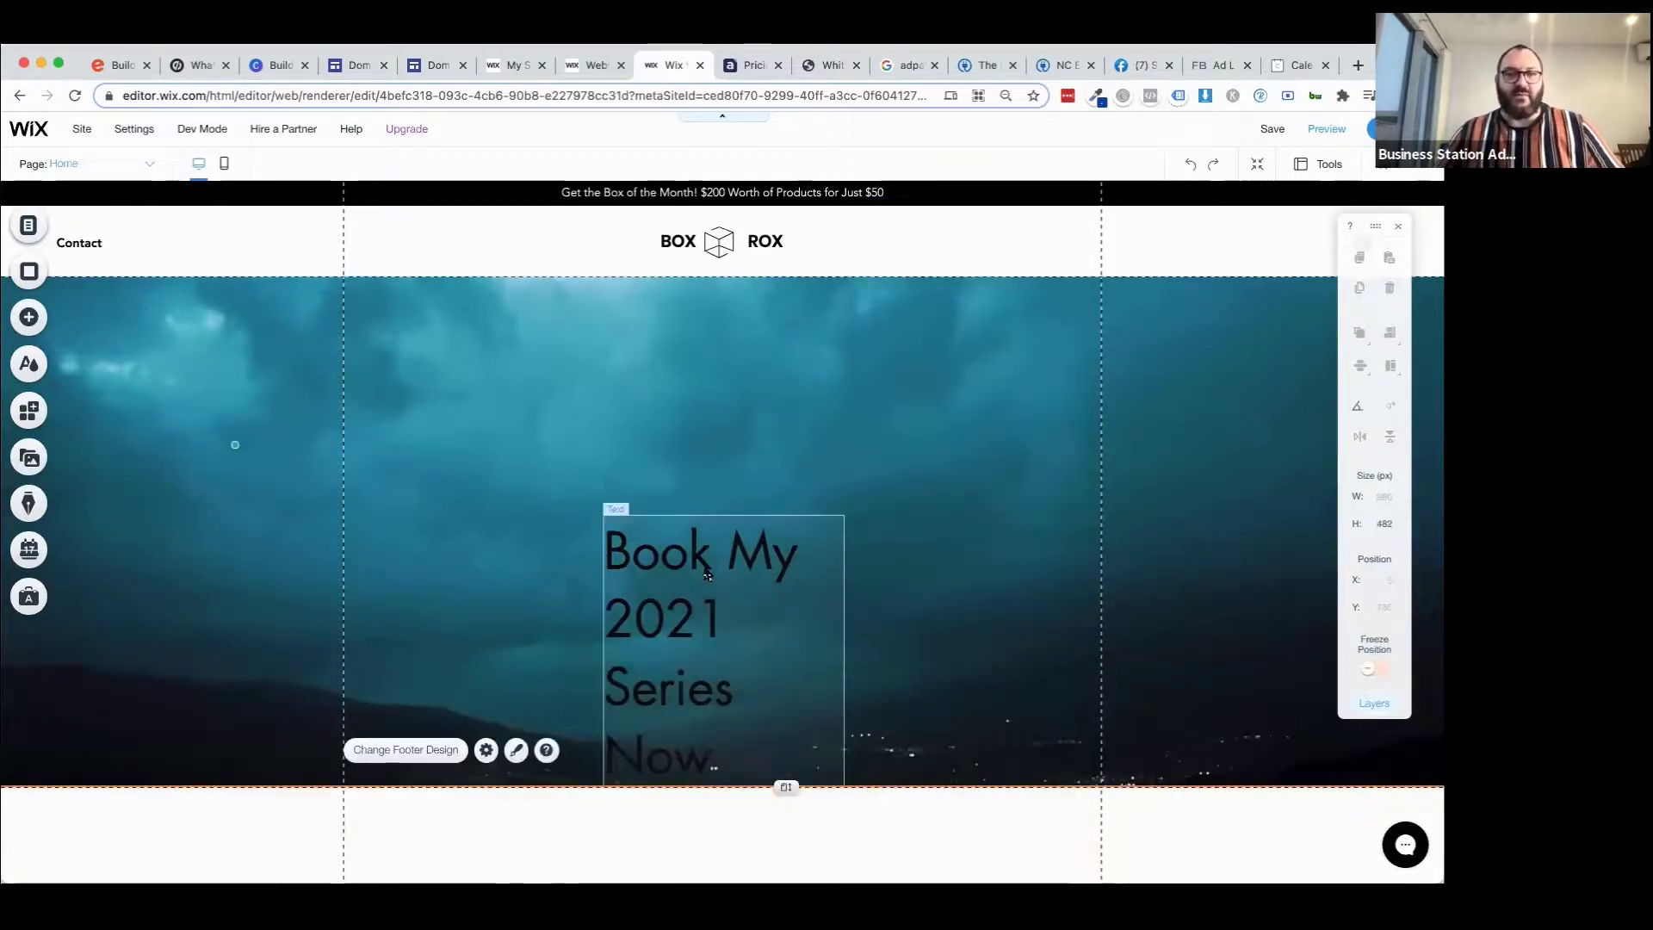
Move the heading up in the banner and widen its text box to about 813 px so it fits one line.
drag(698, 569, 634, 407)
drag(787, 479, 1032, 464)
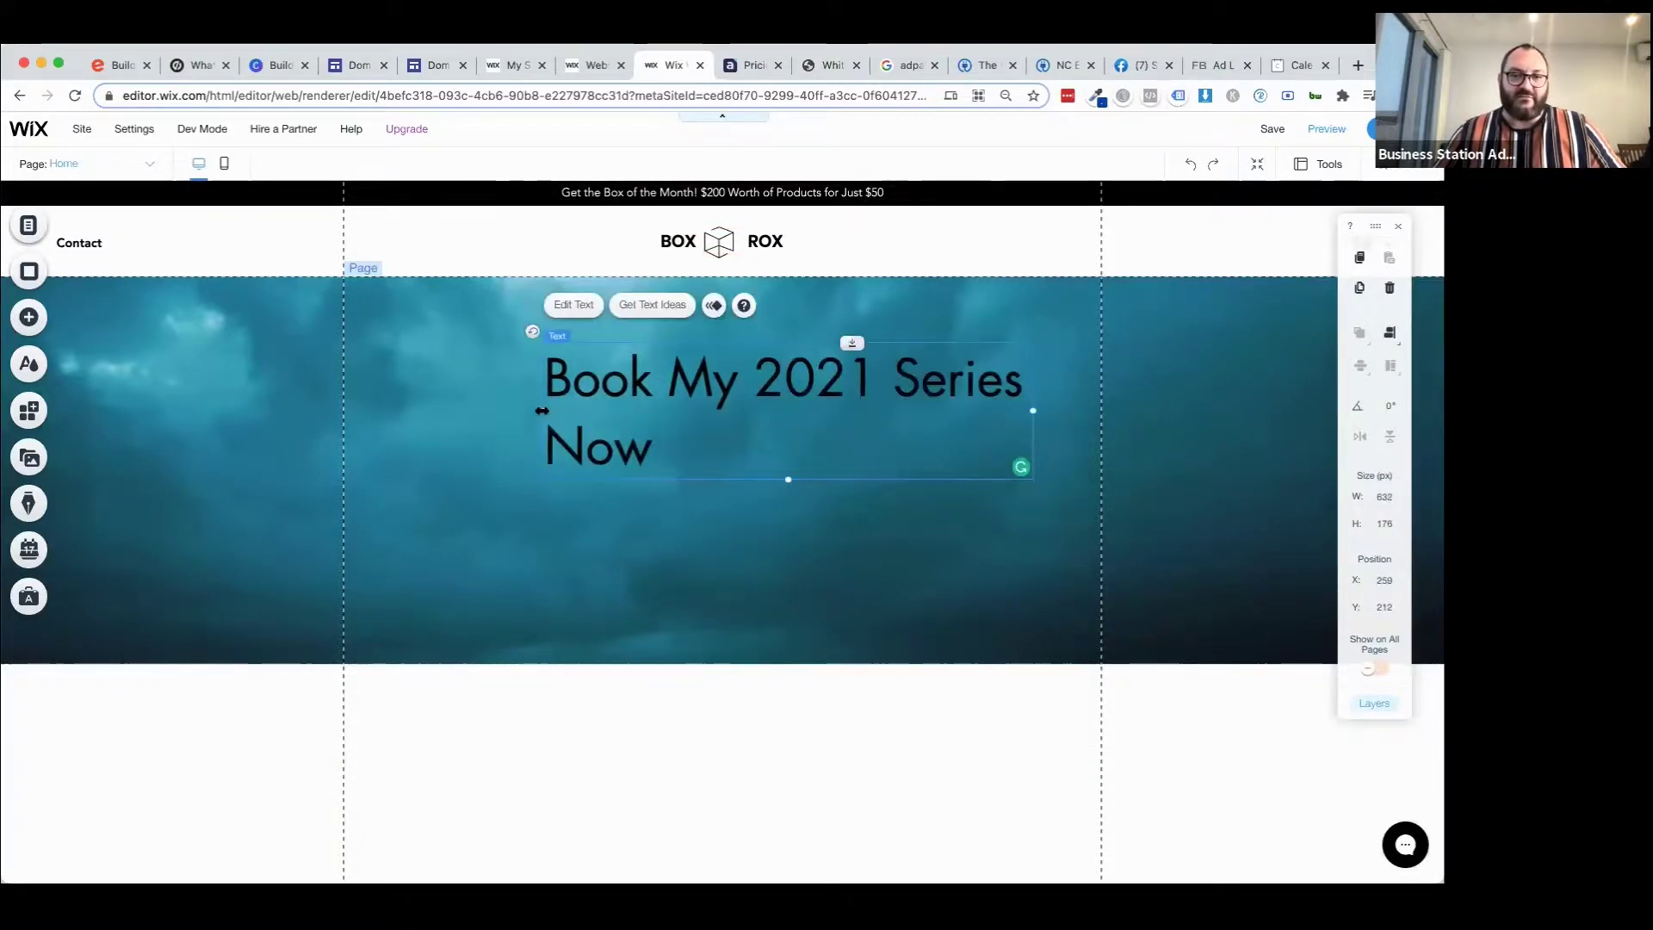
drag(457, 409, 404, 376)
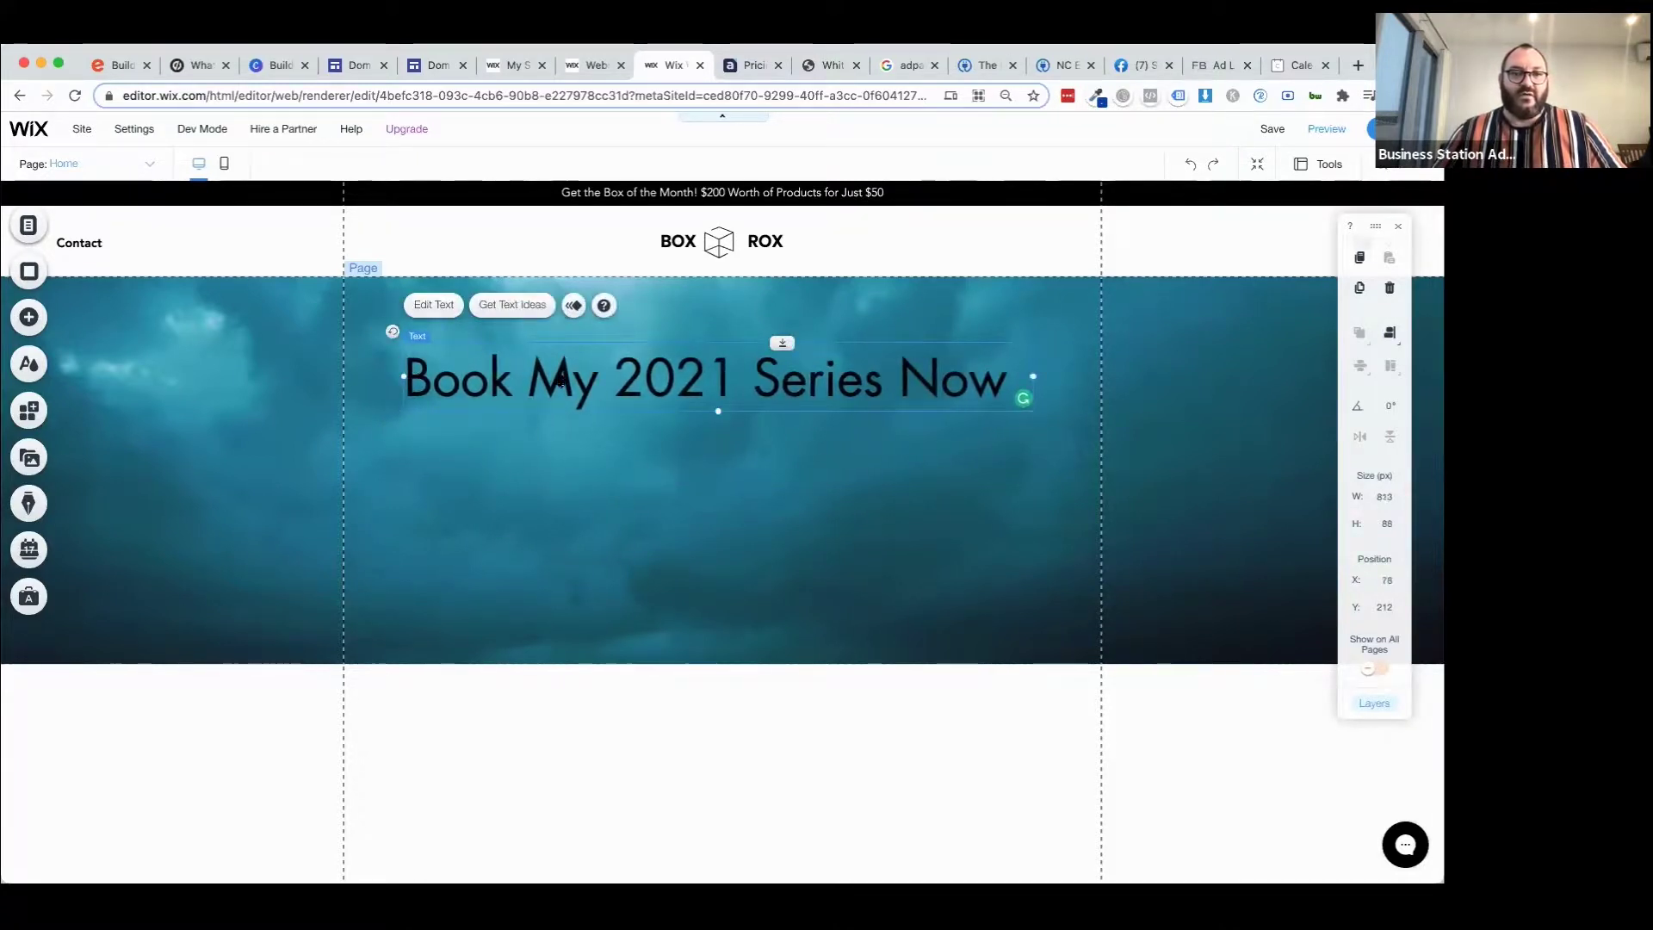
Center-align the "Book My 2021 Series Now" heading and change its text color to white.
double_click(560, 382)
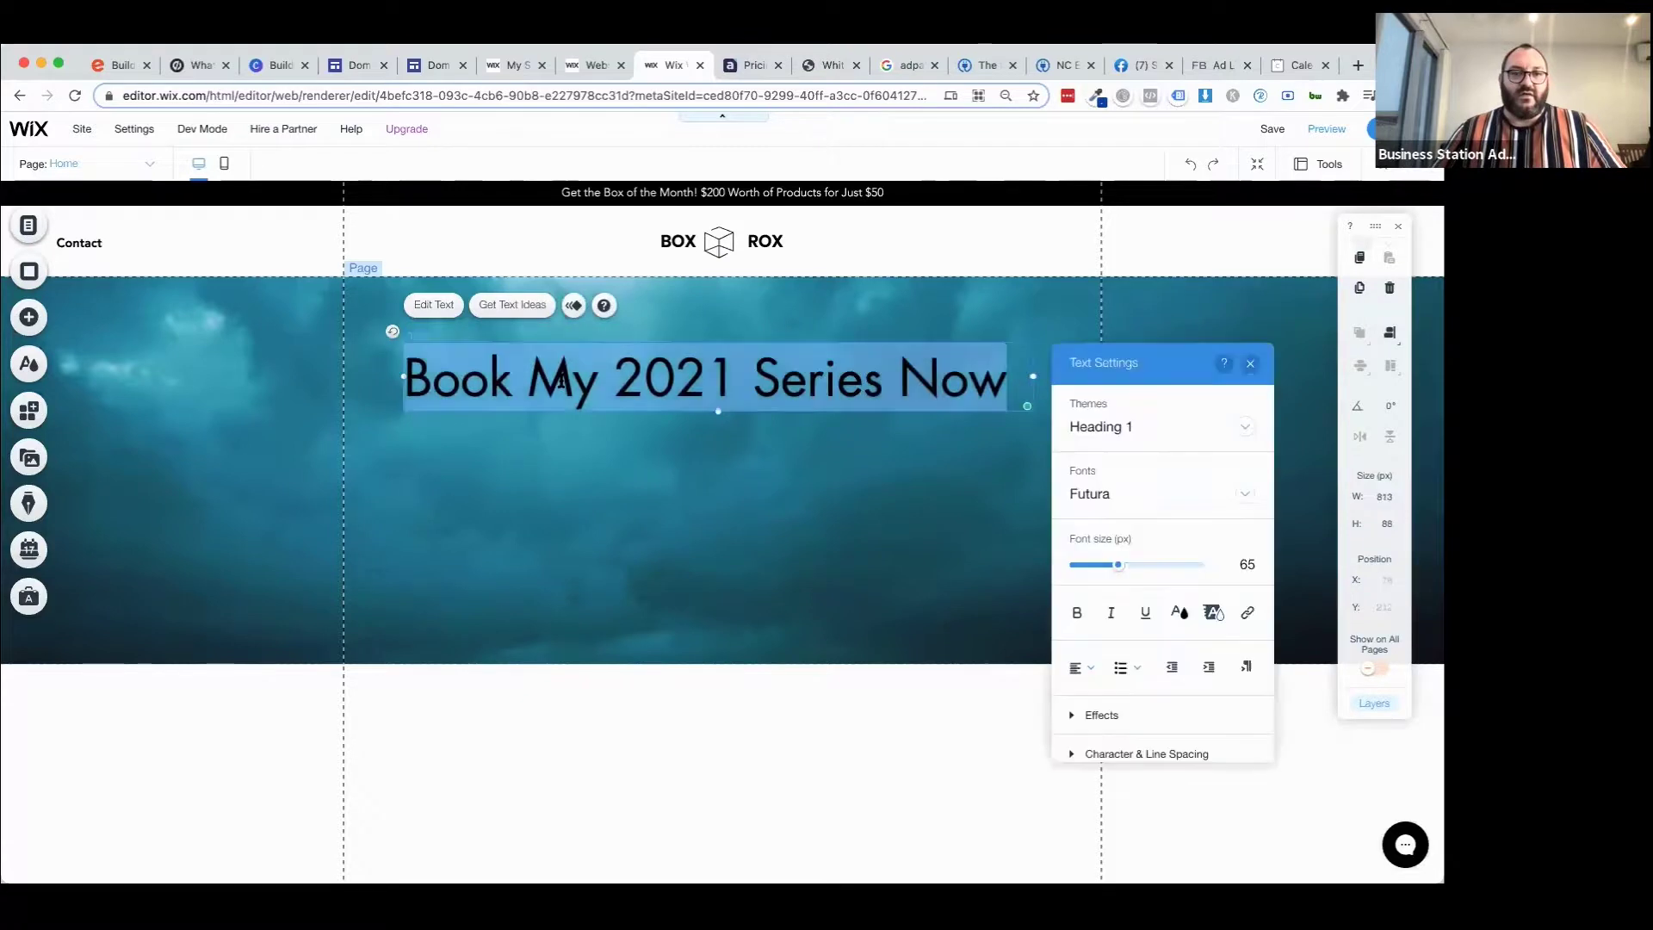
click(1083, 669)
click(1089, 699)
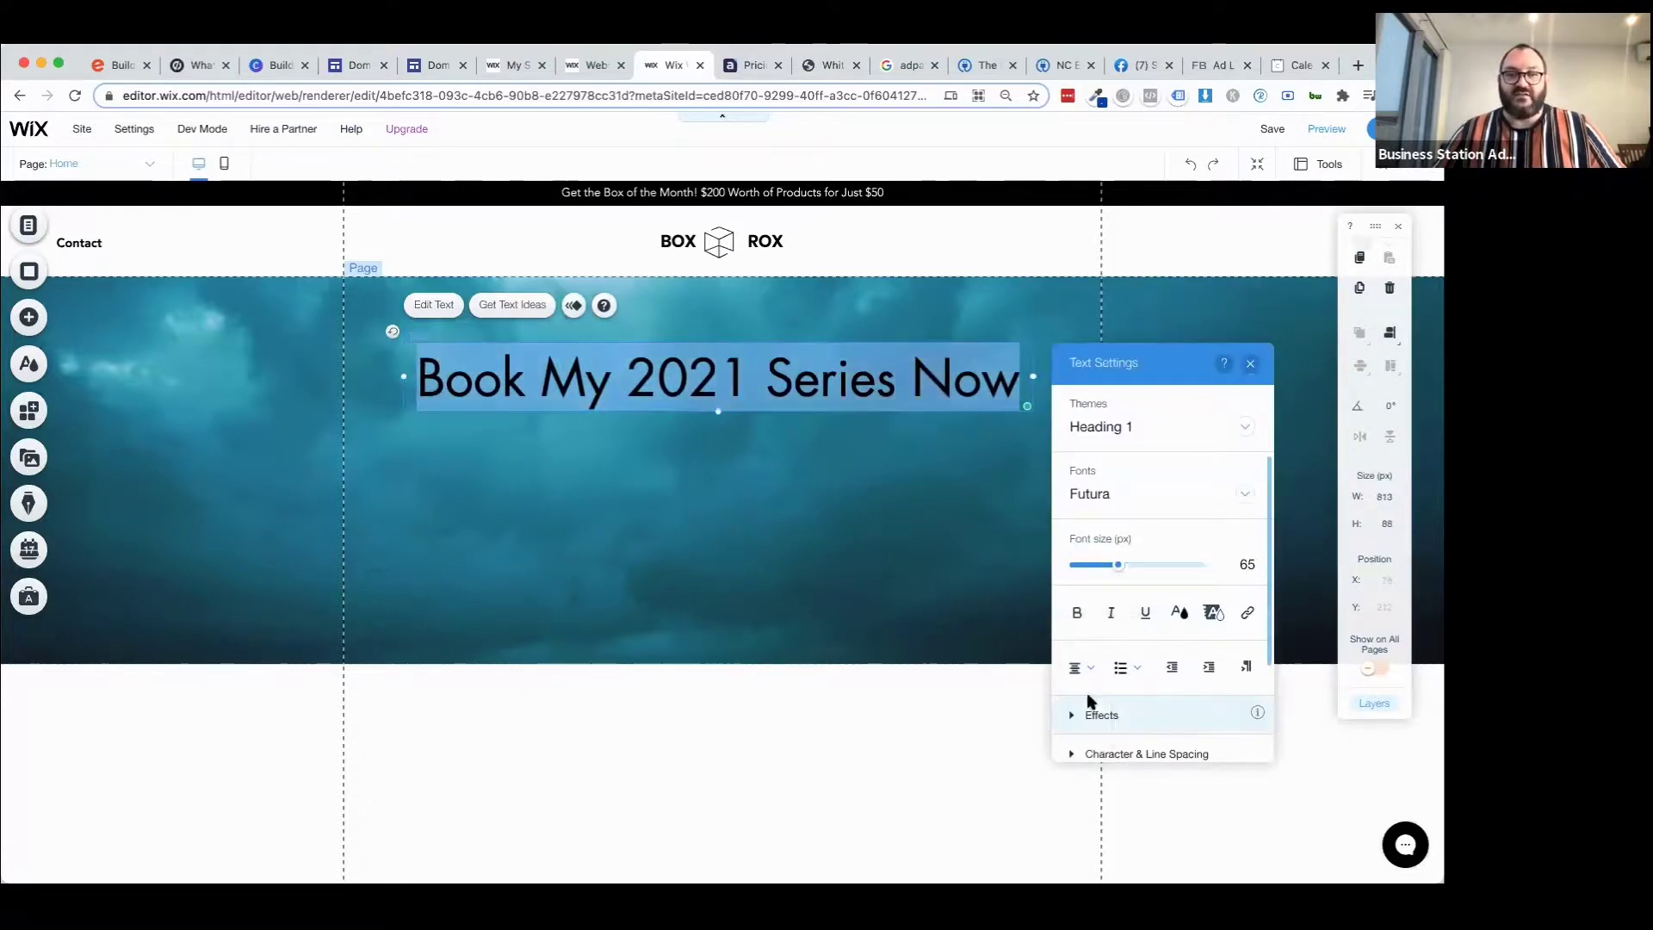
click(1179, 614)
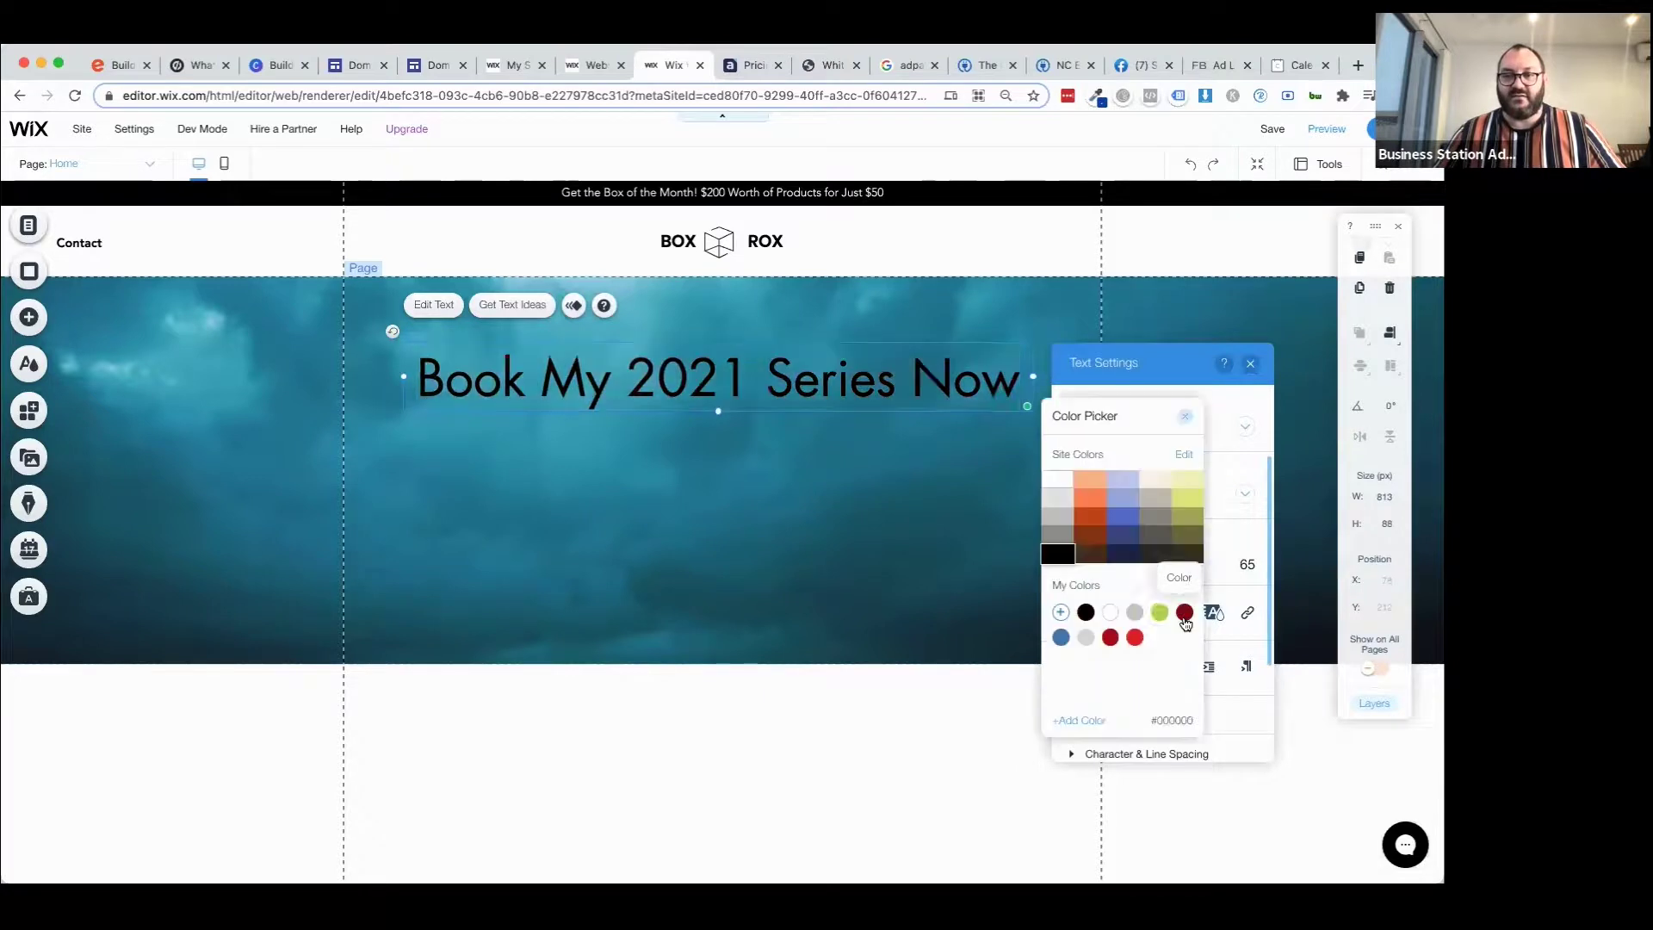
click(785, 699)
click(783, 680)
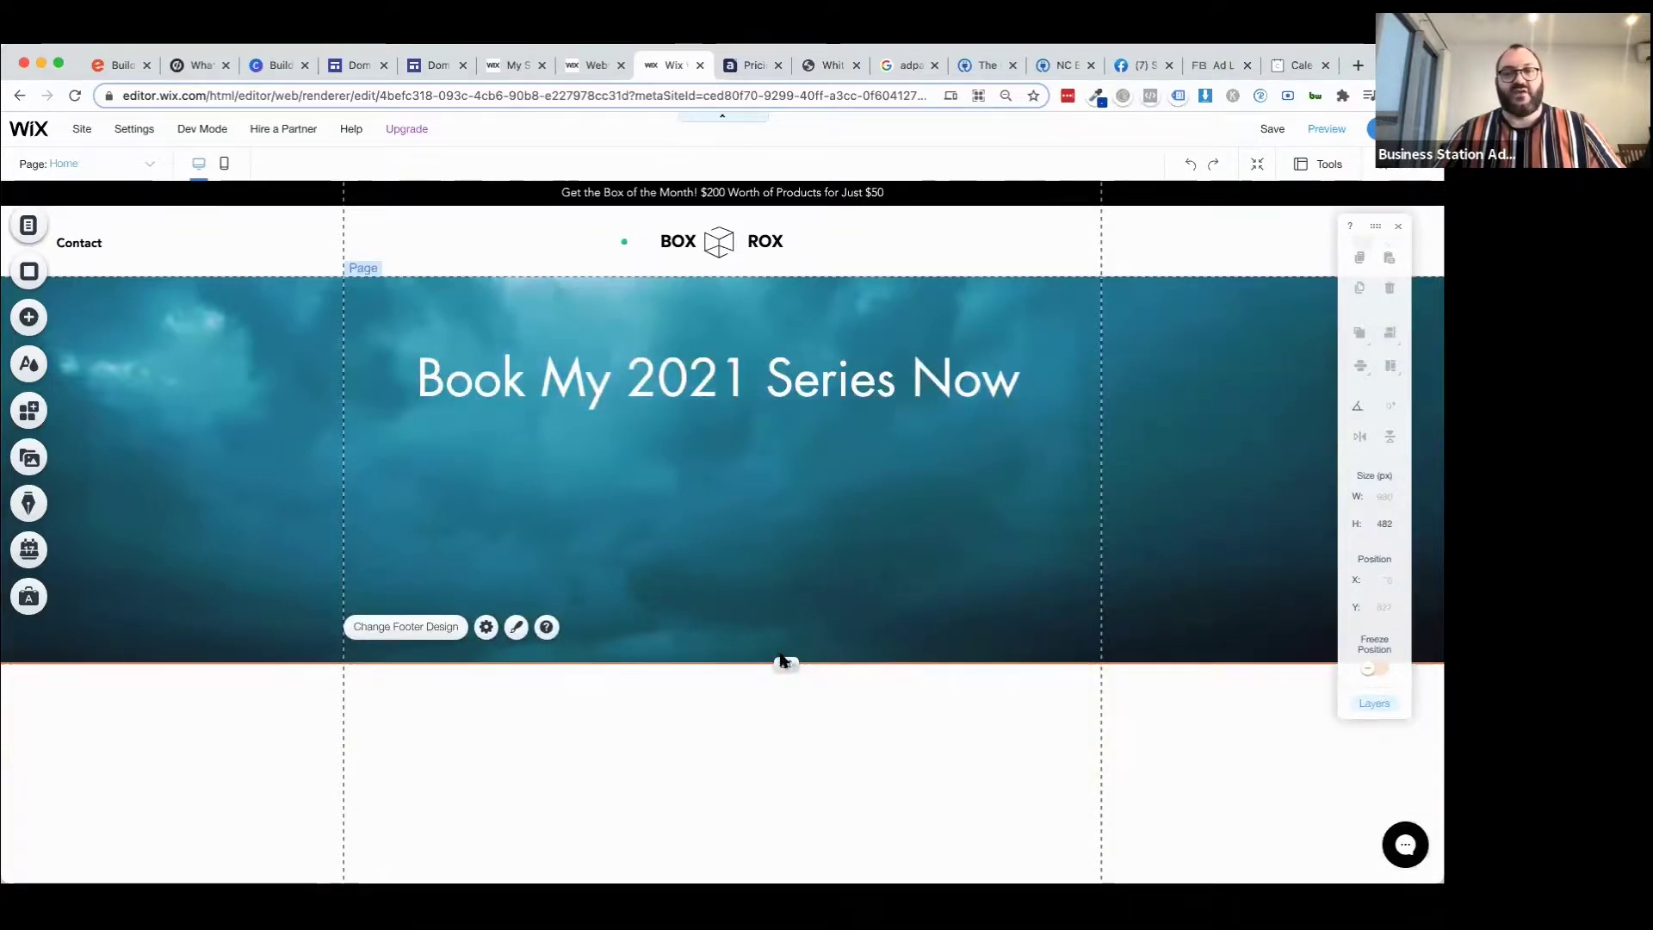
click(689, 581)
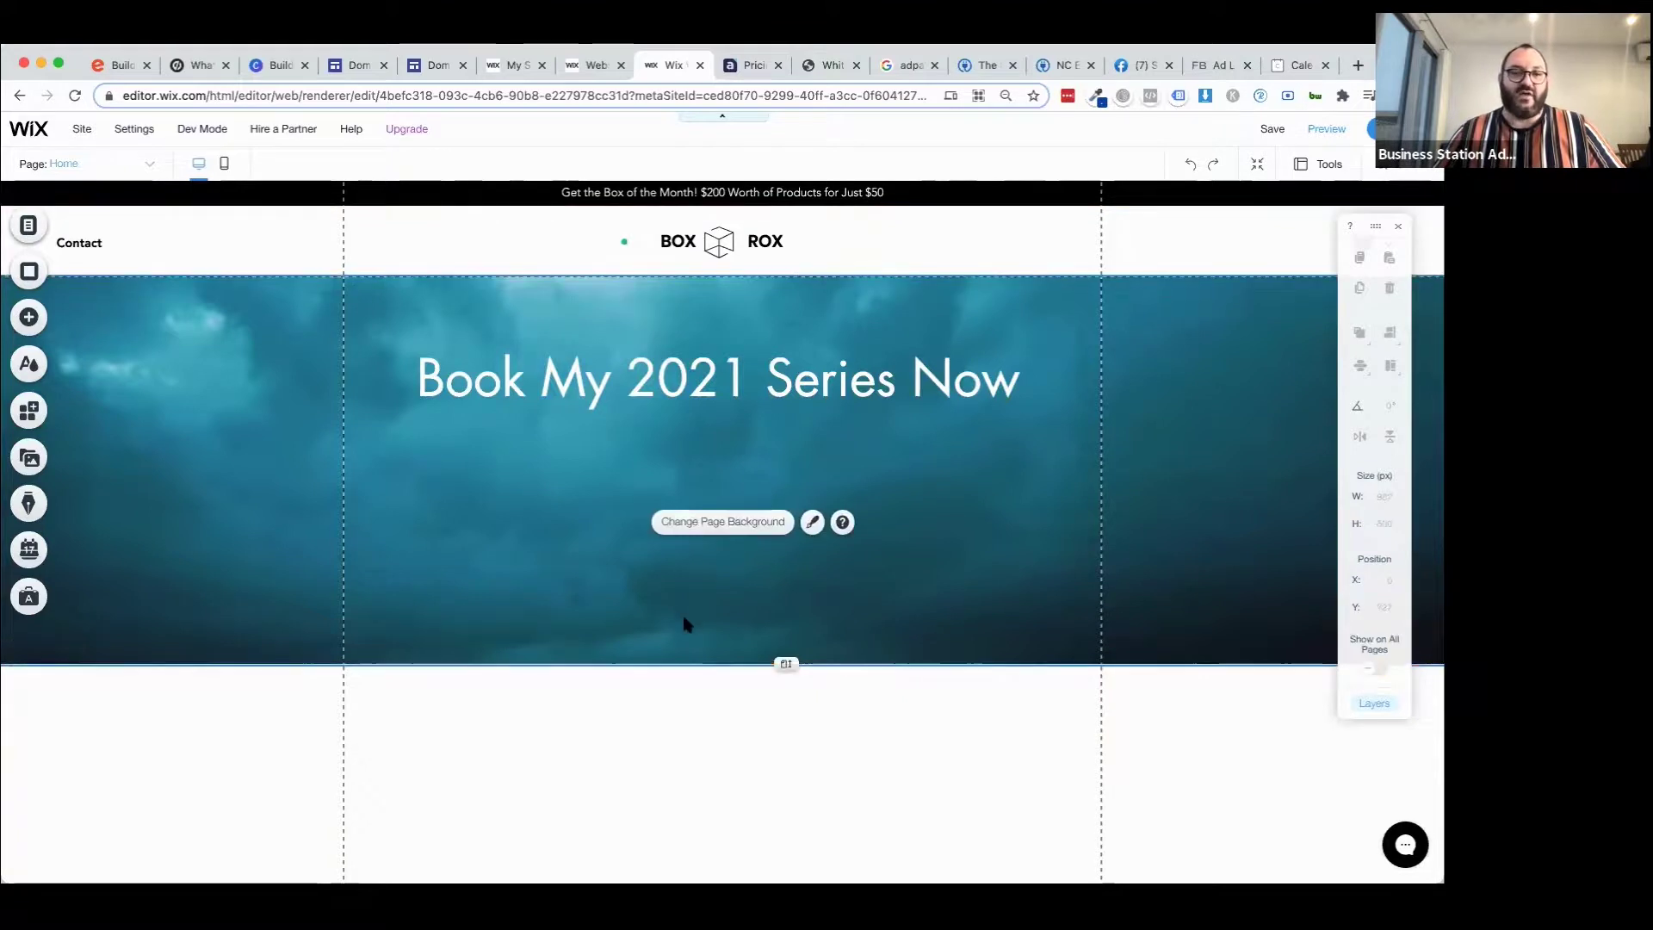
click(551, 484)
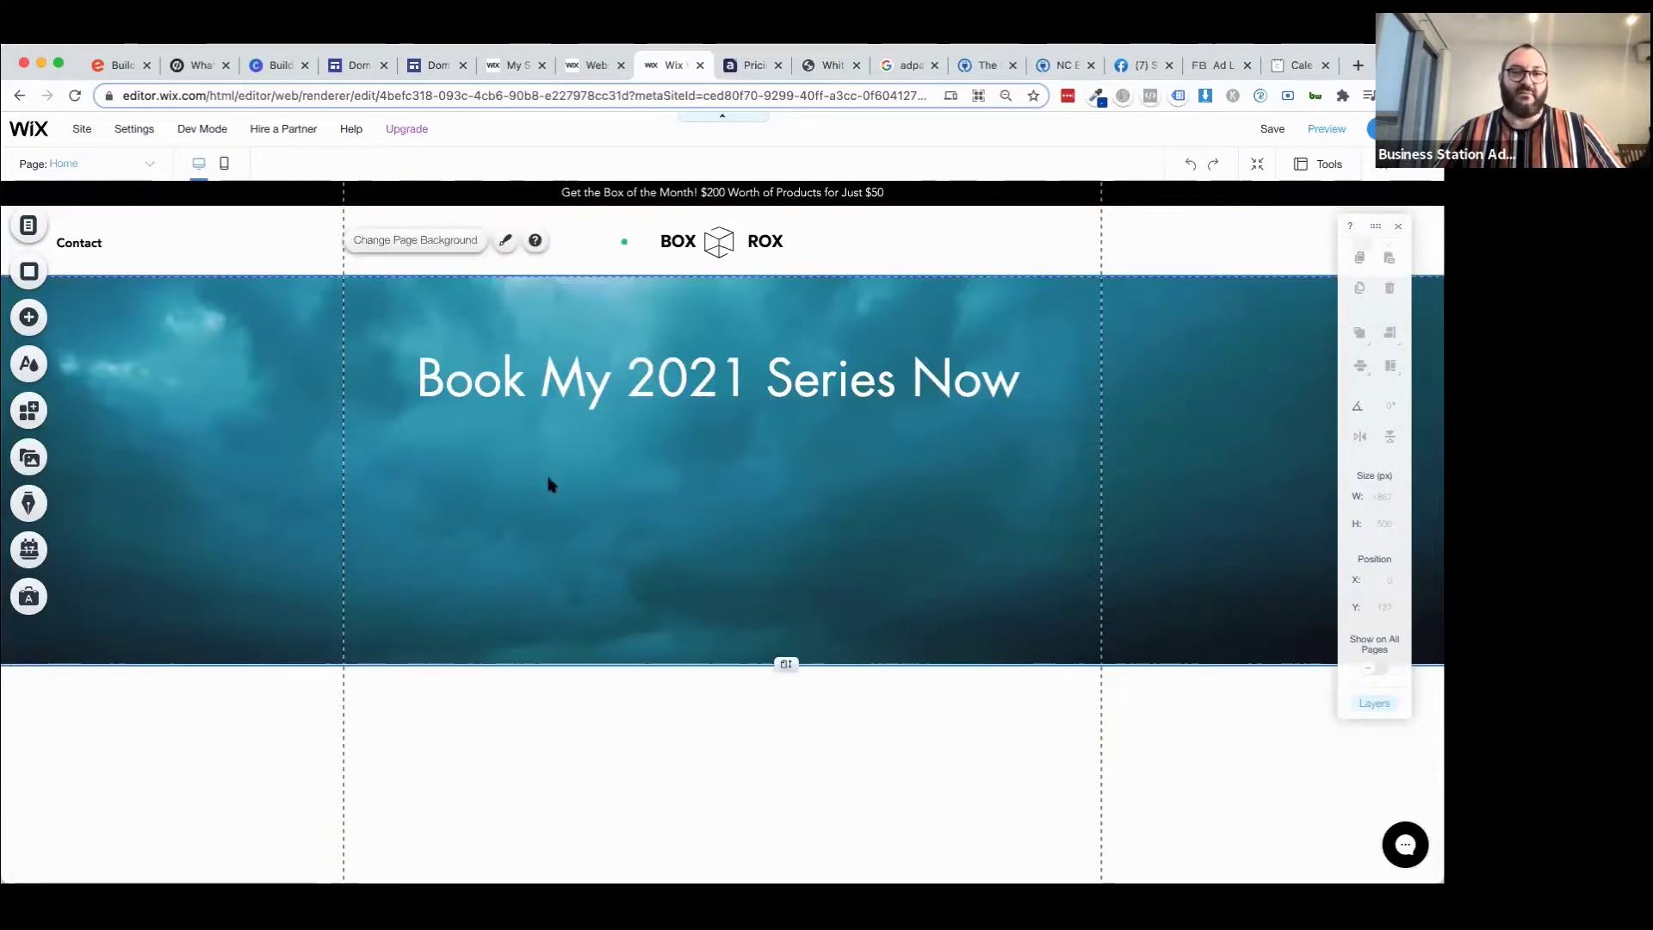
Move the "Book My 2021 Series Now" heading down to the vertical middle of the banner.
drag(602, 380, 591, 473)
click(755, 783)
click(756, 783)
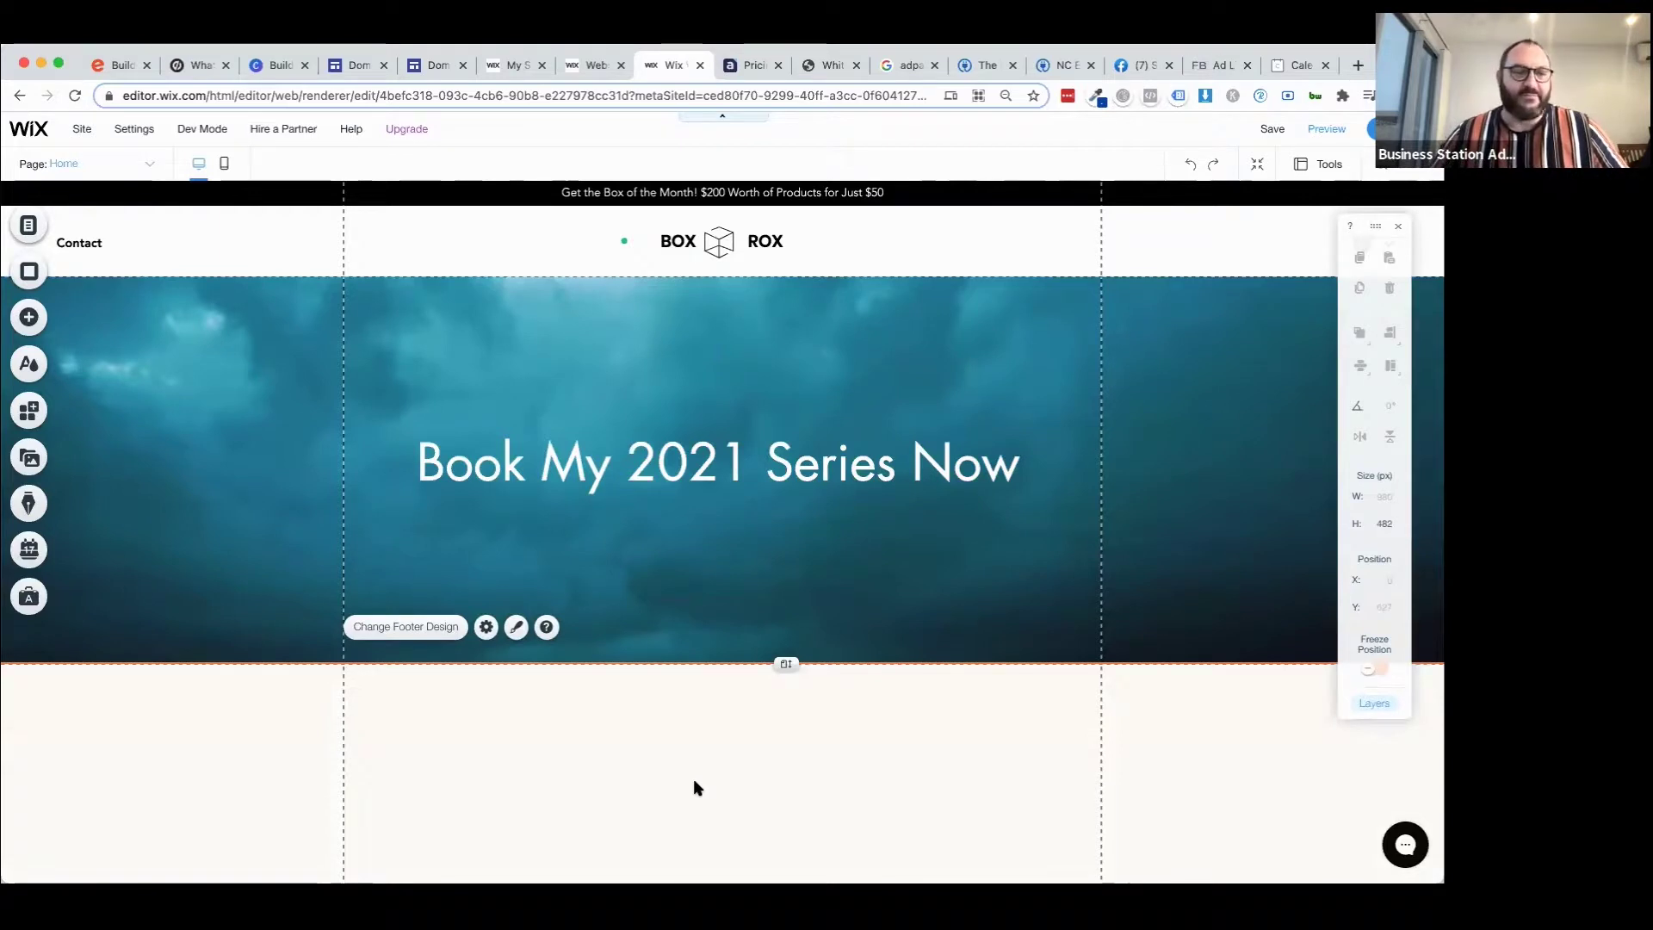
Add the About strip with the dark laptop photo and grey "ABOUT US" column to the page.
click(33, 318)
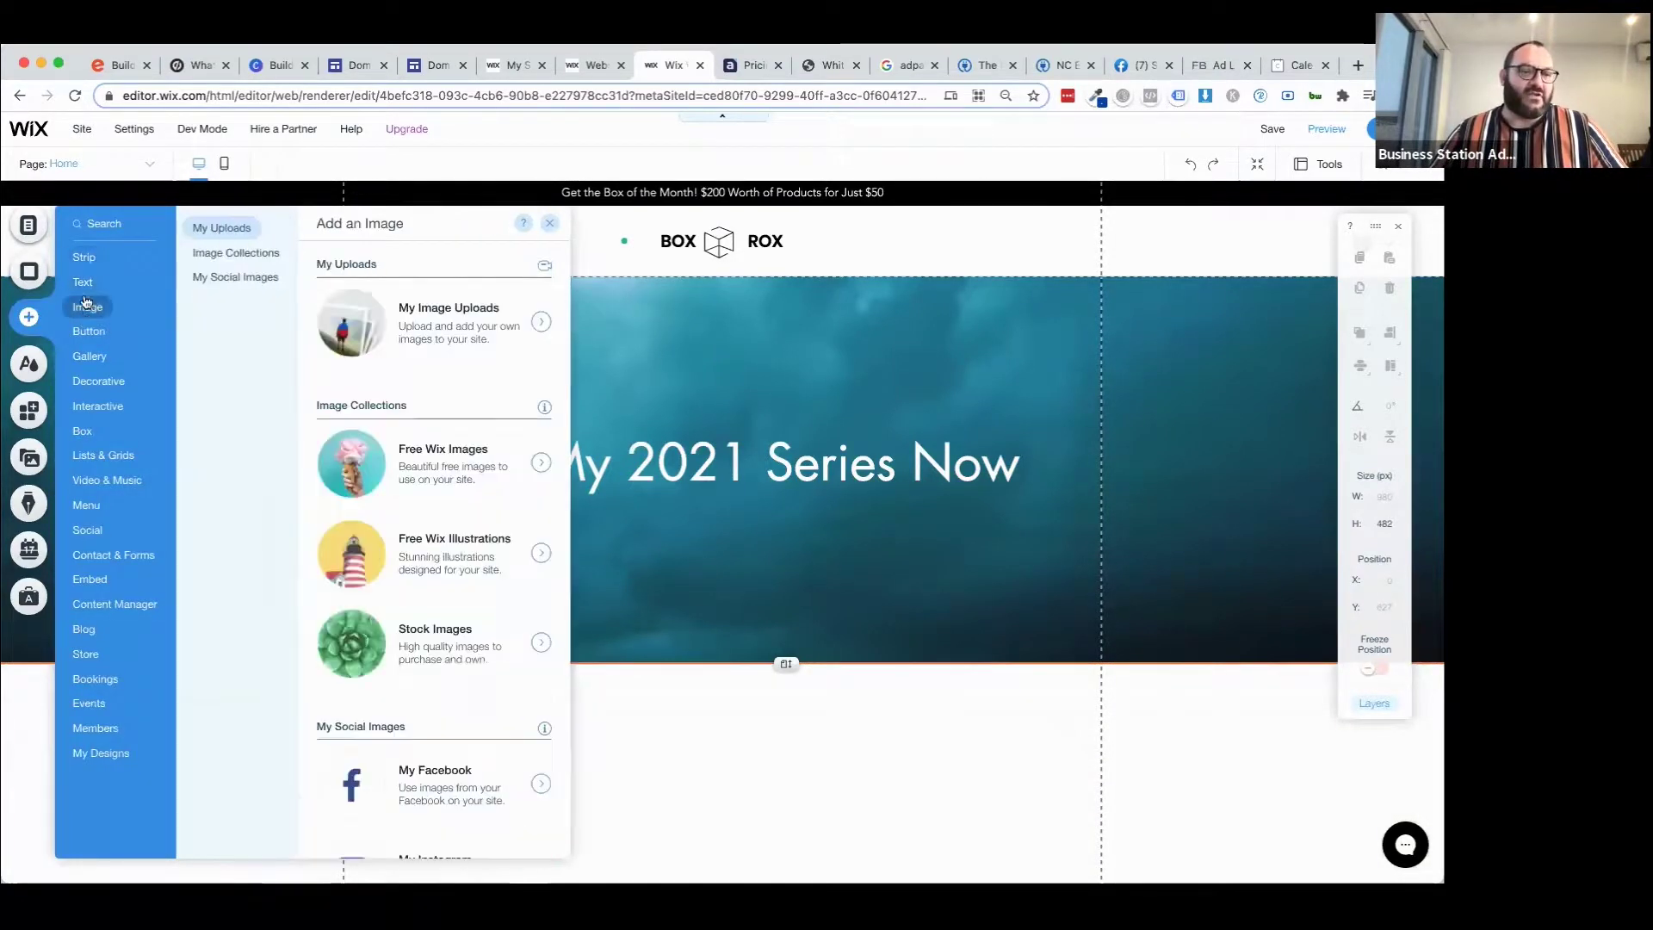
mouse_move(85, 272)
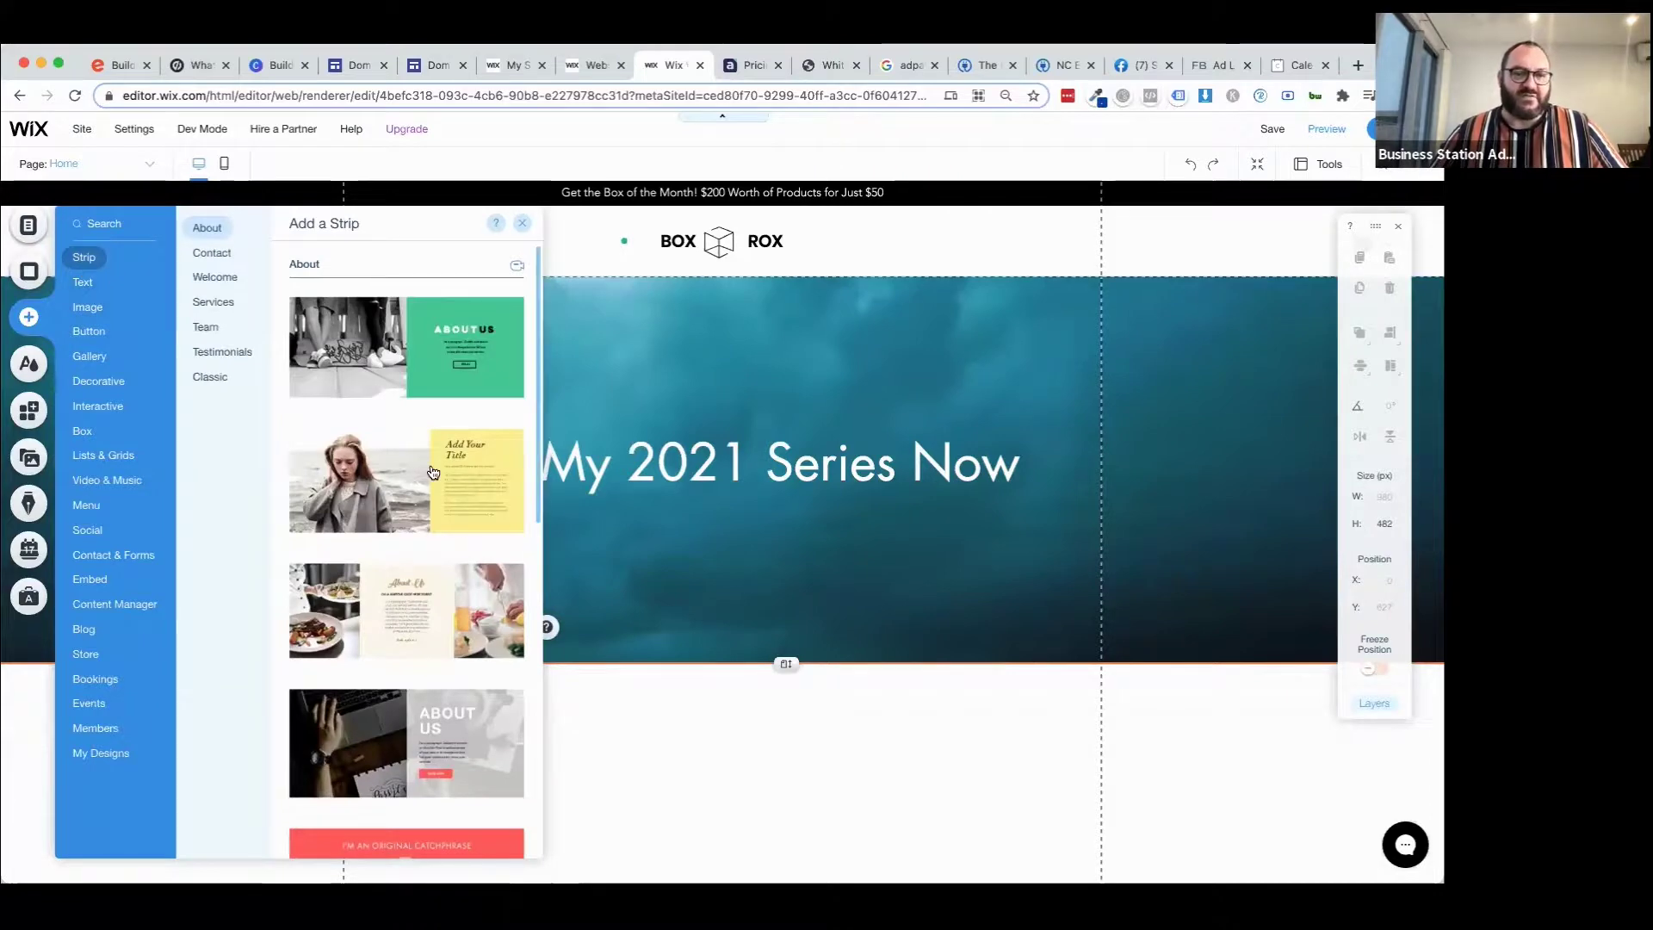
scroll(433, 538, down, 5)
scroll(433, 538, down, 1)
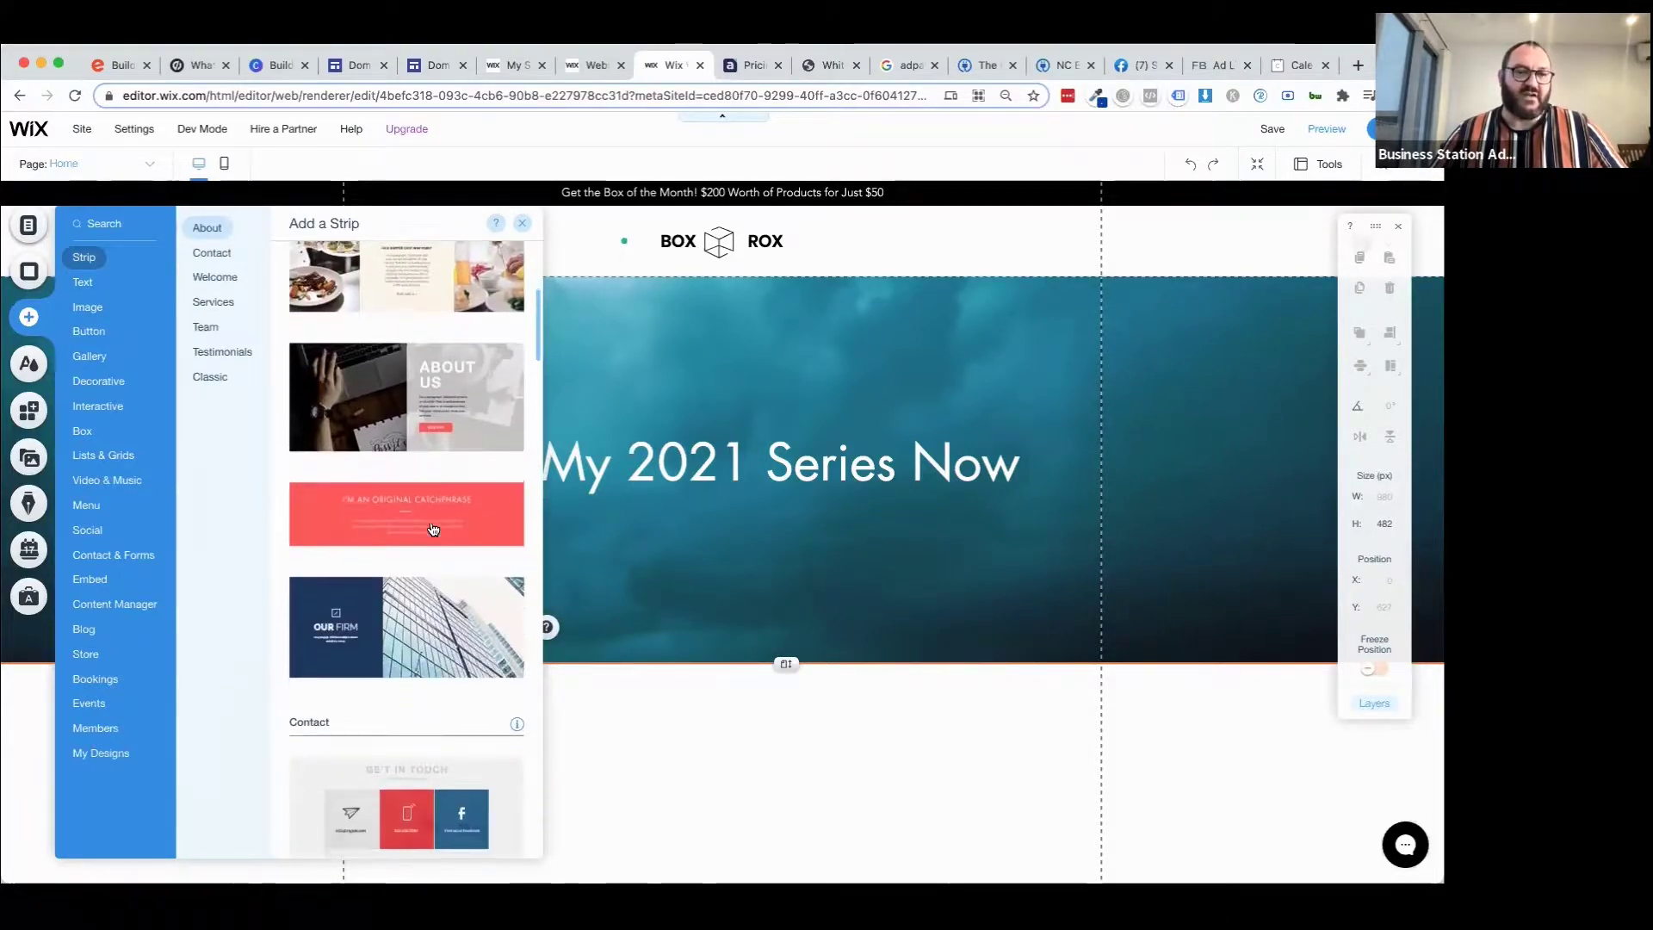
click(401, 391)
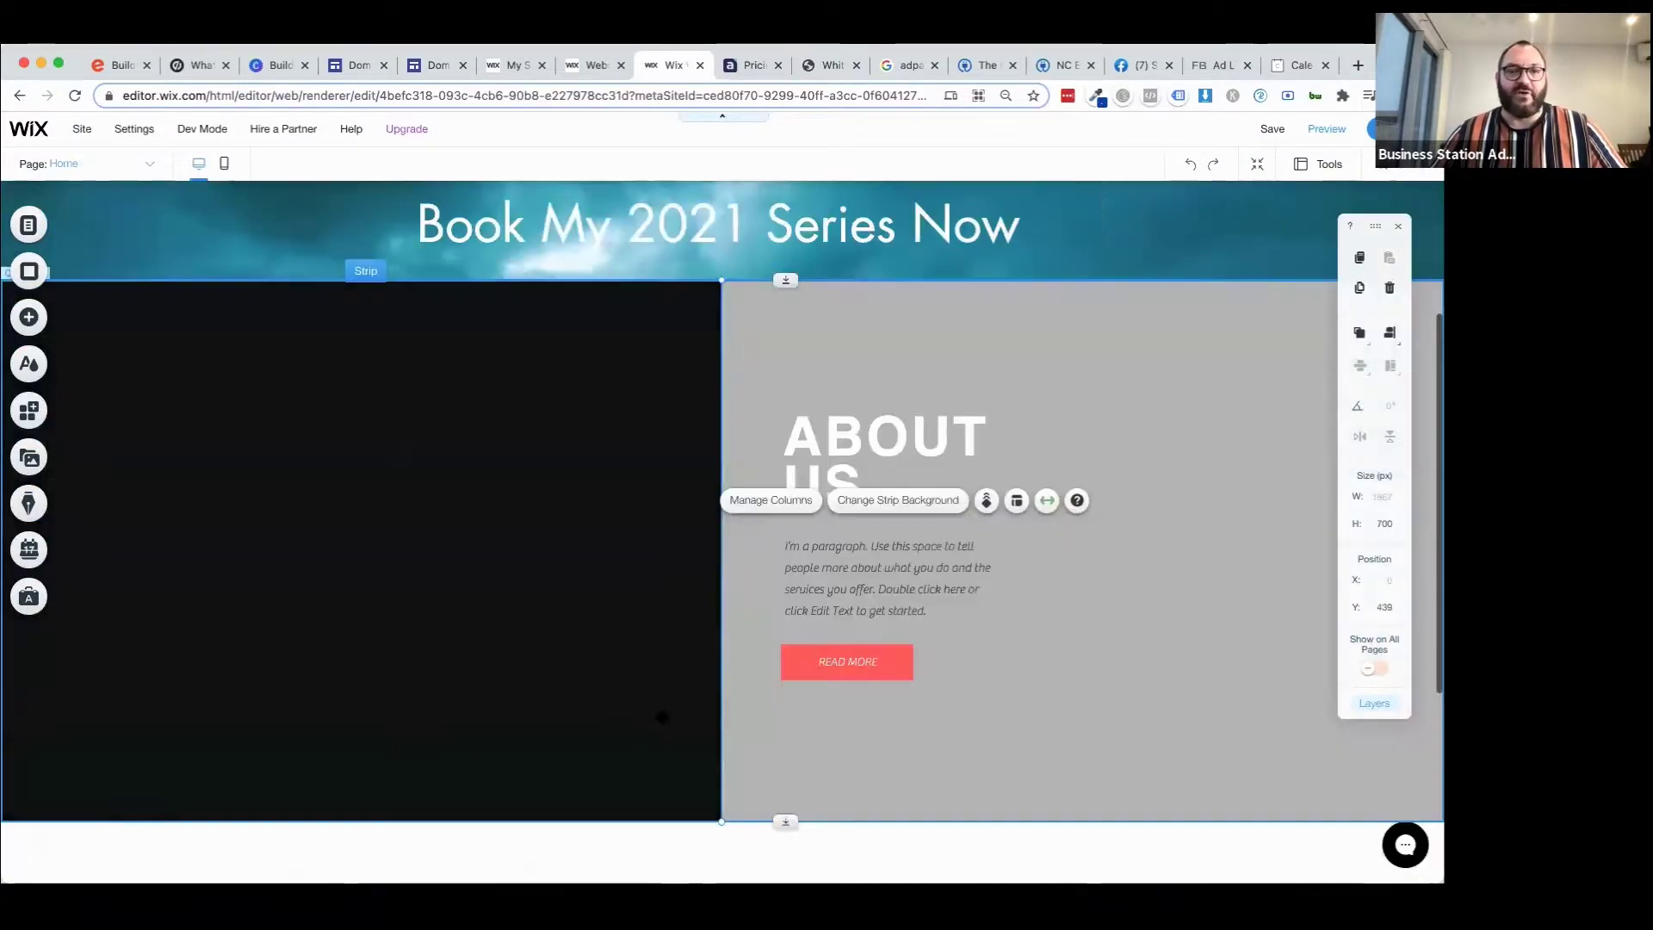
Move the new strip down so it sits below the banner heading, at a Y position of about 647 px.
scroll(964, 605, up, 3)
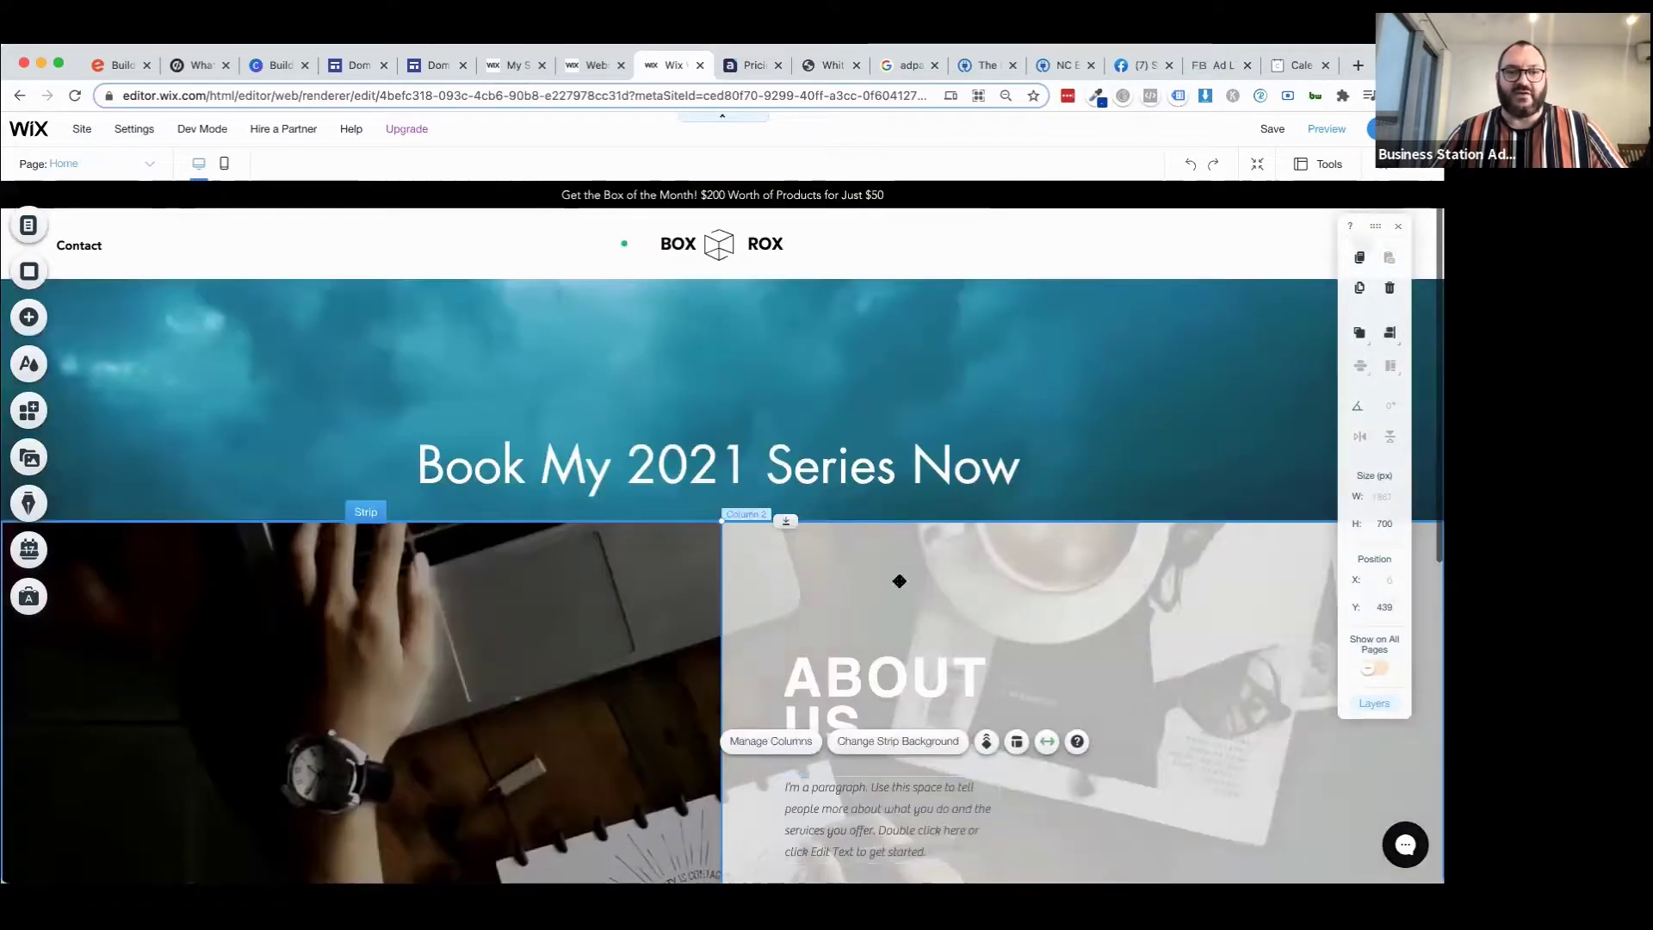
drag(867, 561, 867, 723)
scroll(862, 556, down, 3)
drag(862, 556, 821, 731)
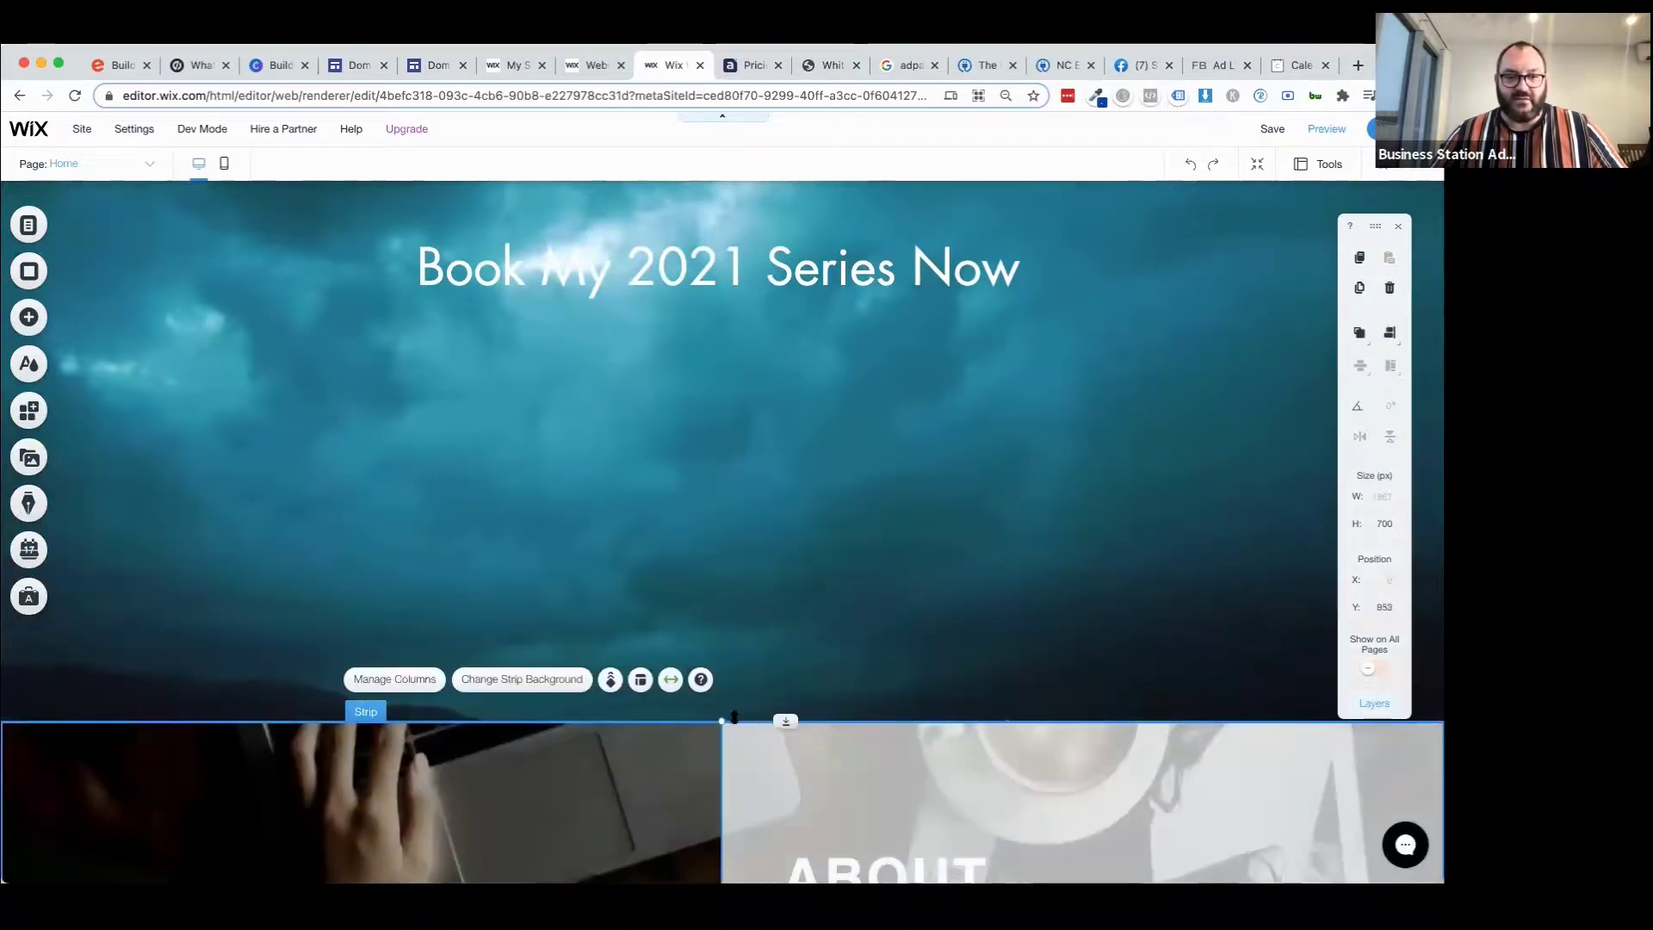
click(777, 637)
click(827, 710)
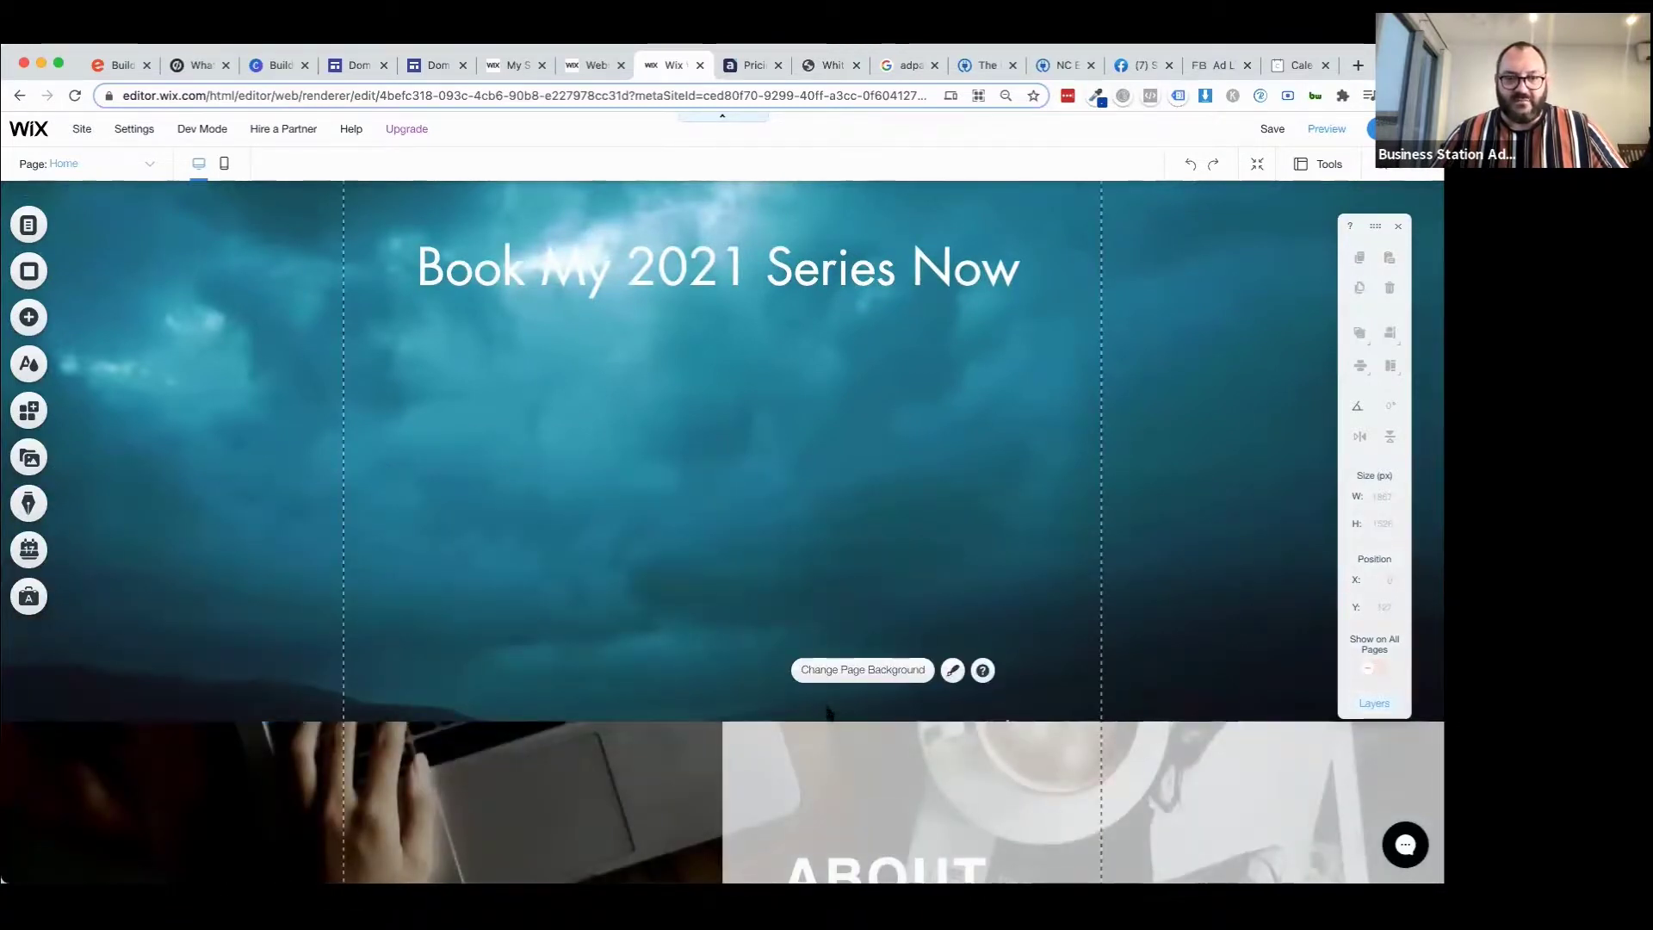
click(827, 752)
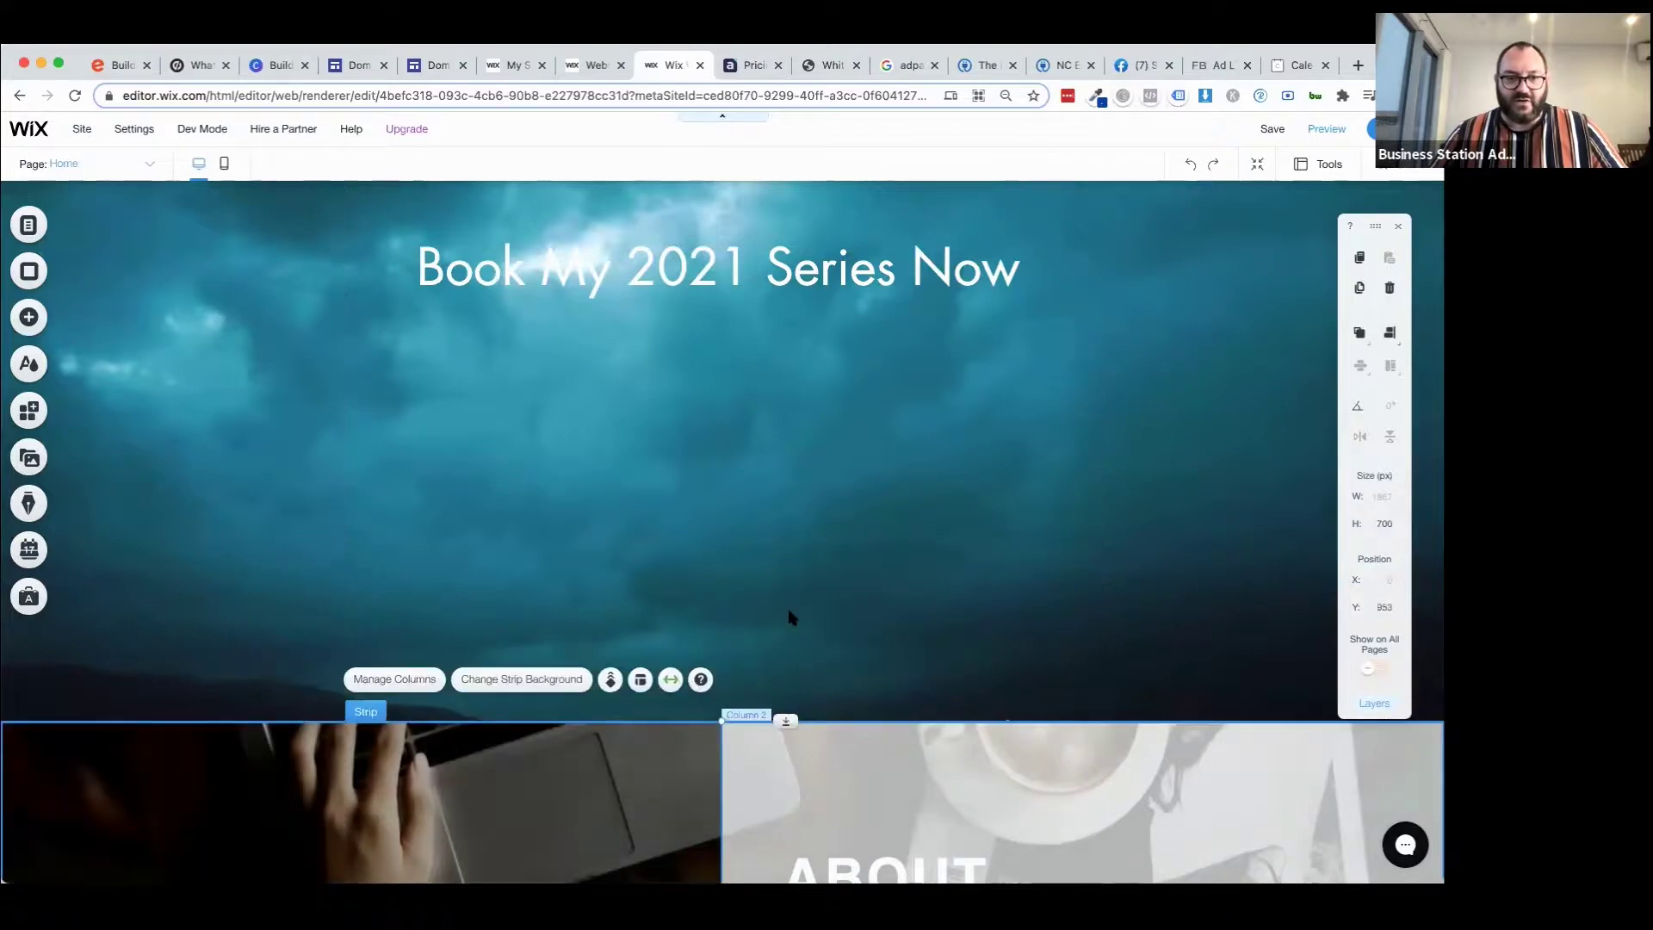
drag(785, 720, 764, 491)
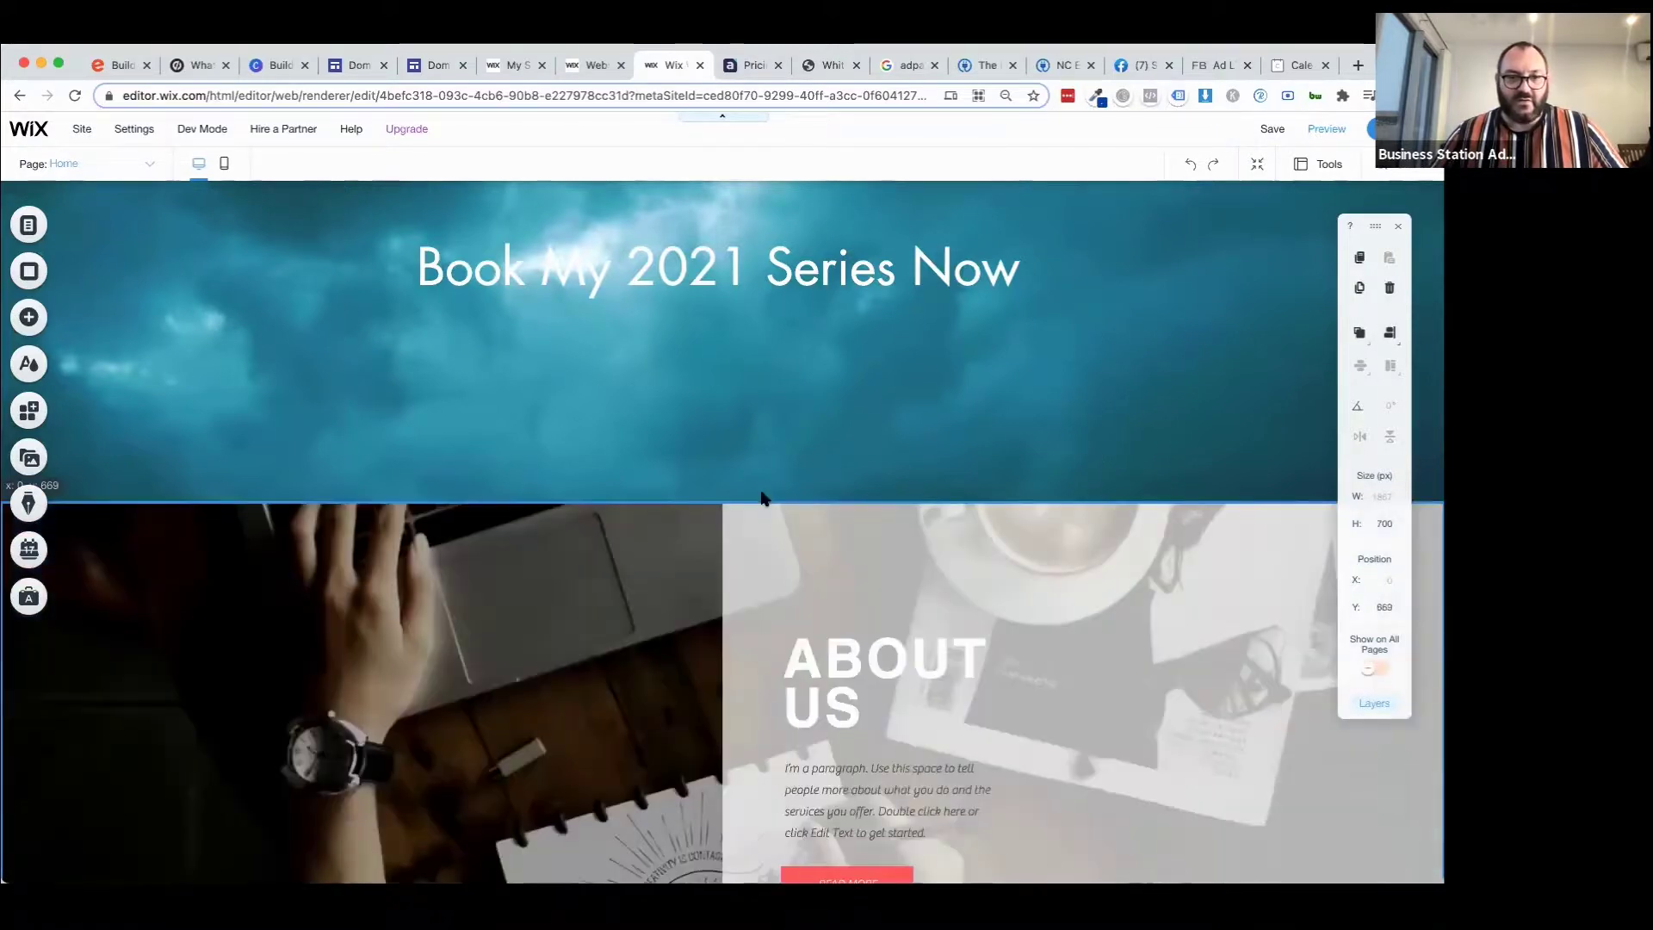
drag(791, 435, 786, 436)
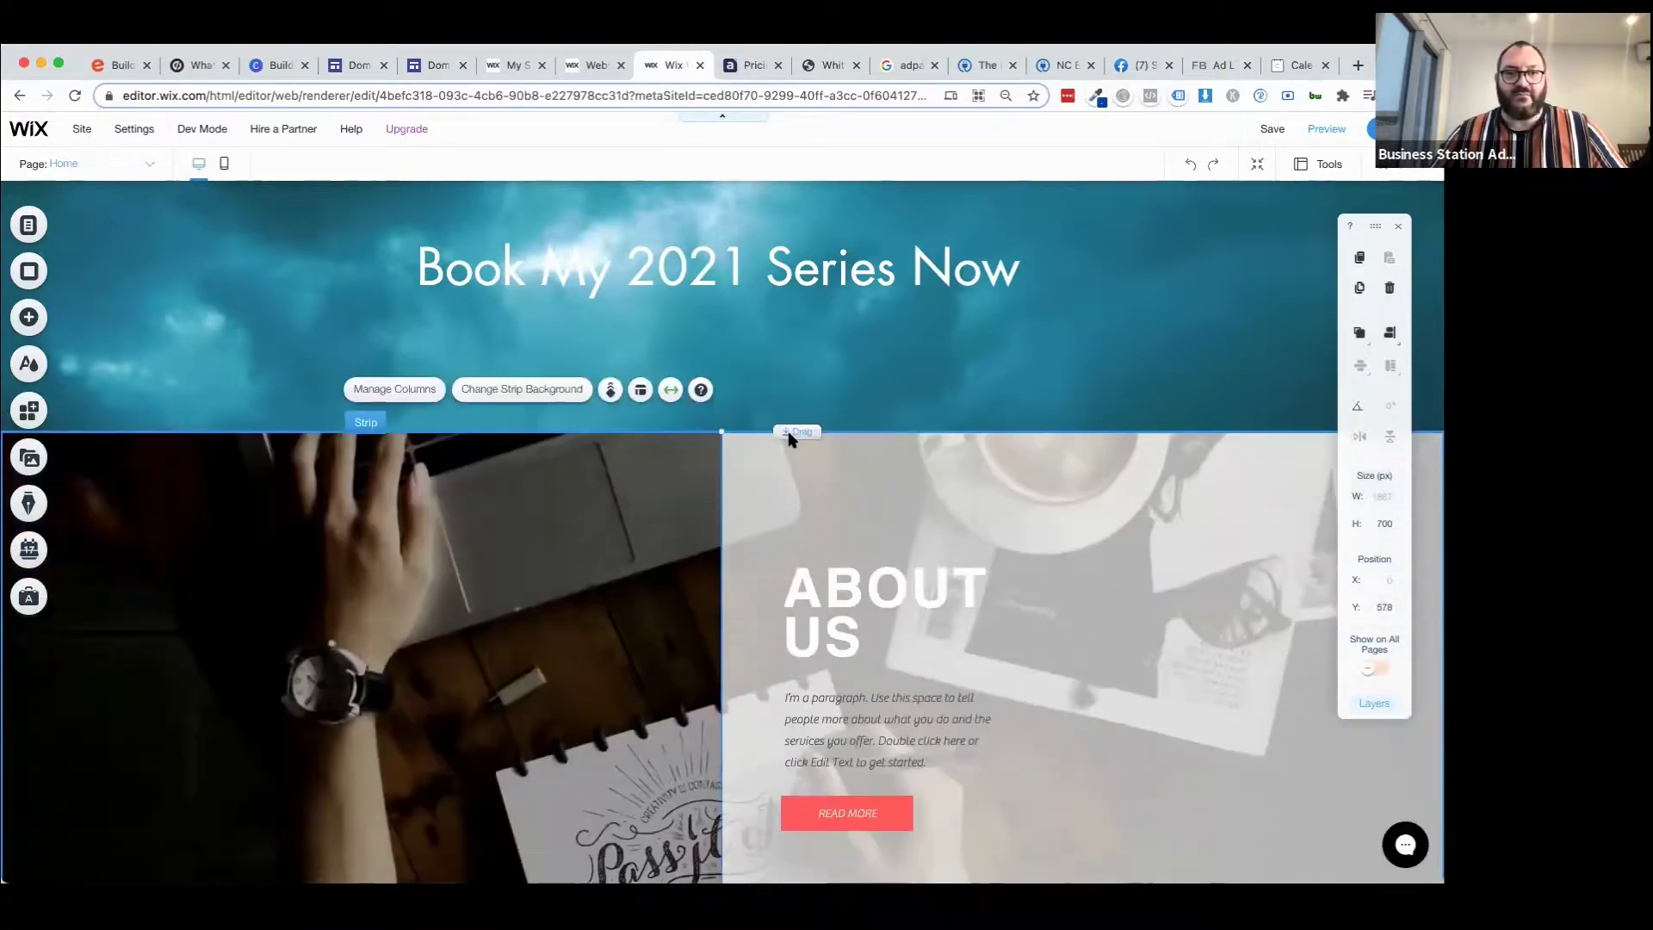
scroll(786, 436, up, 3)
drag(789, 625, 782, 679)
scroll(783, 680, down, 5)
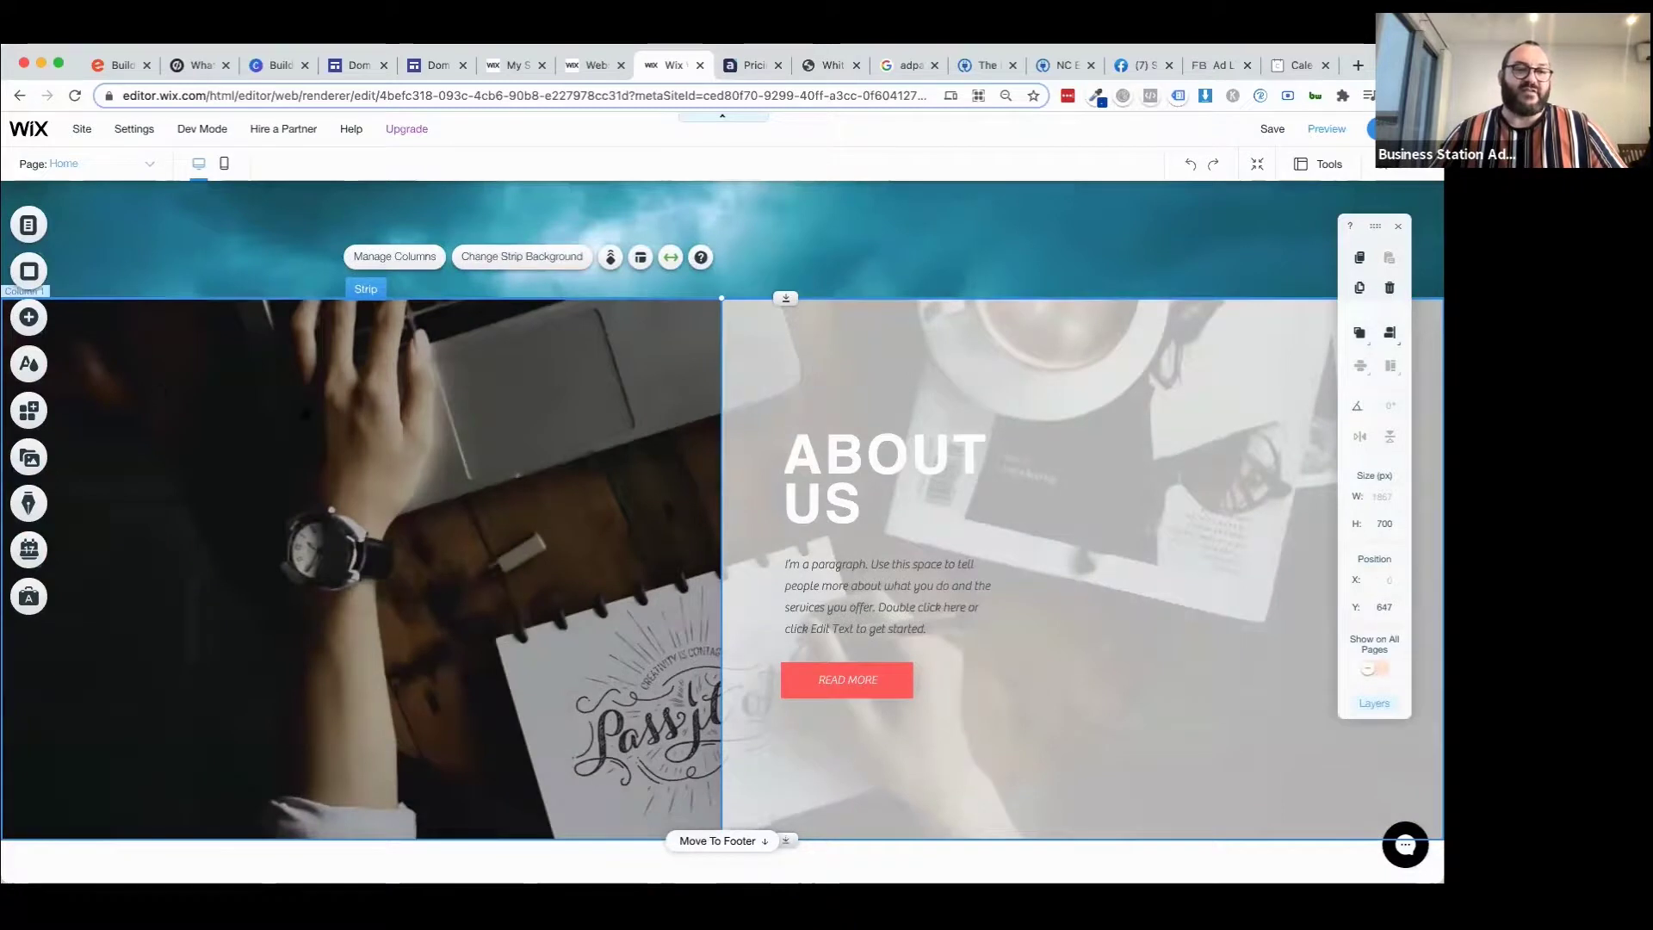
Set the background of the strip's photo-only column to solid black (#000000).
click(258, 349)
click(299, 353)
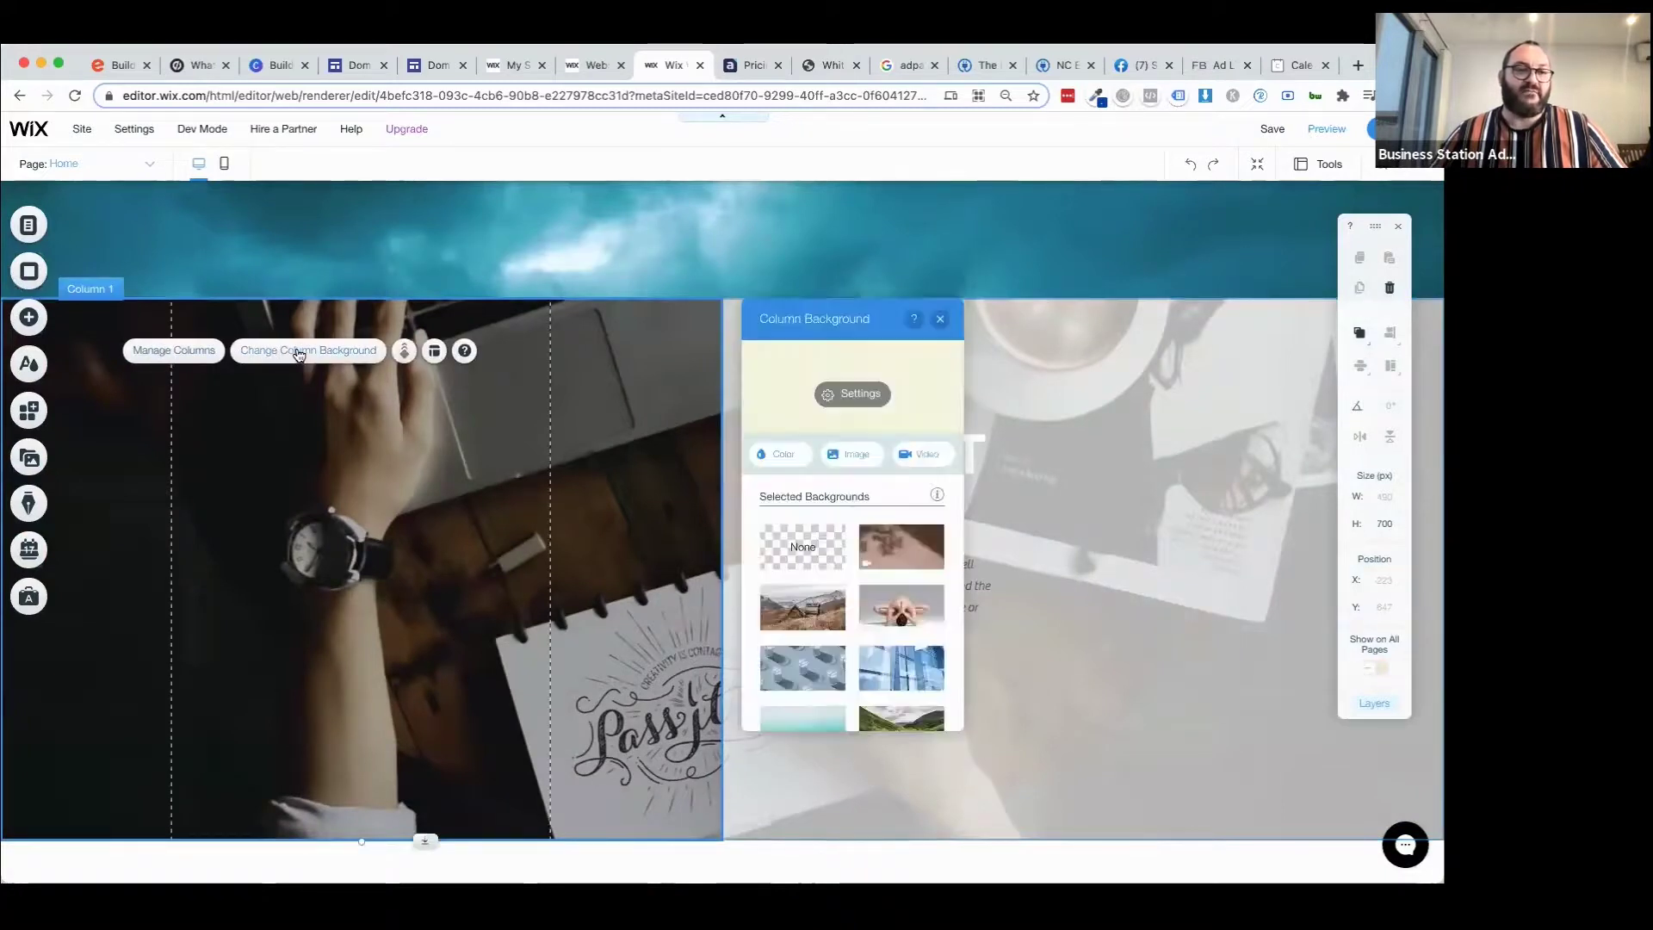
click(890, 548)
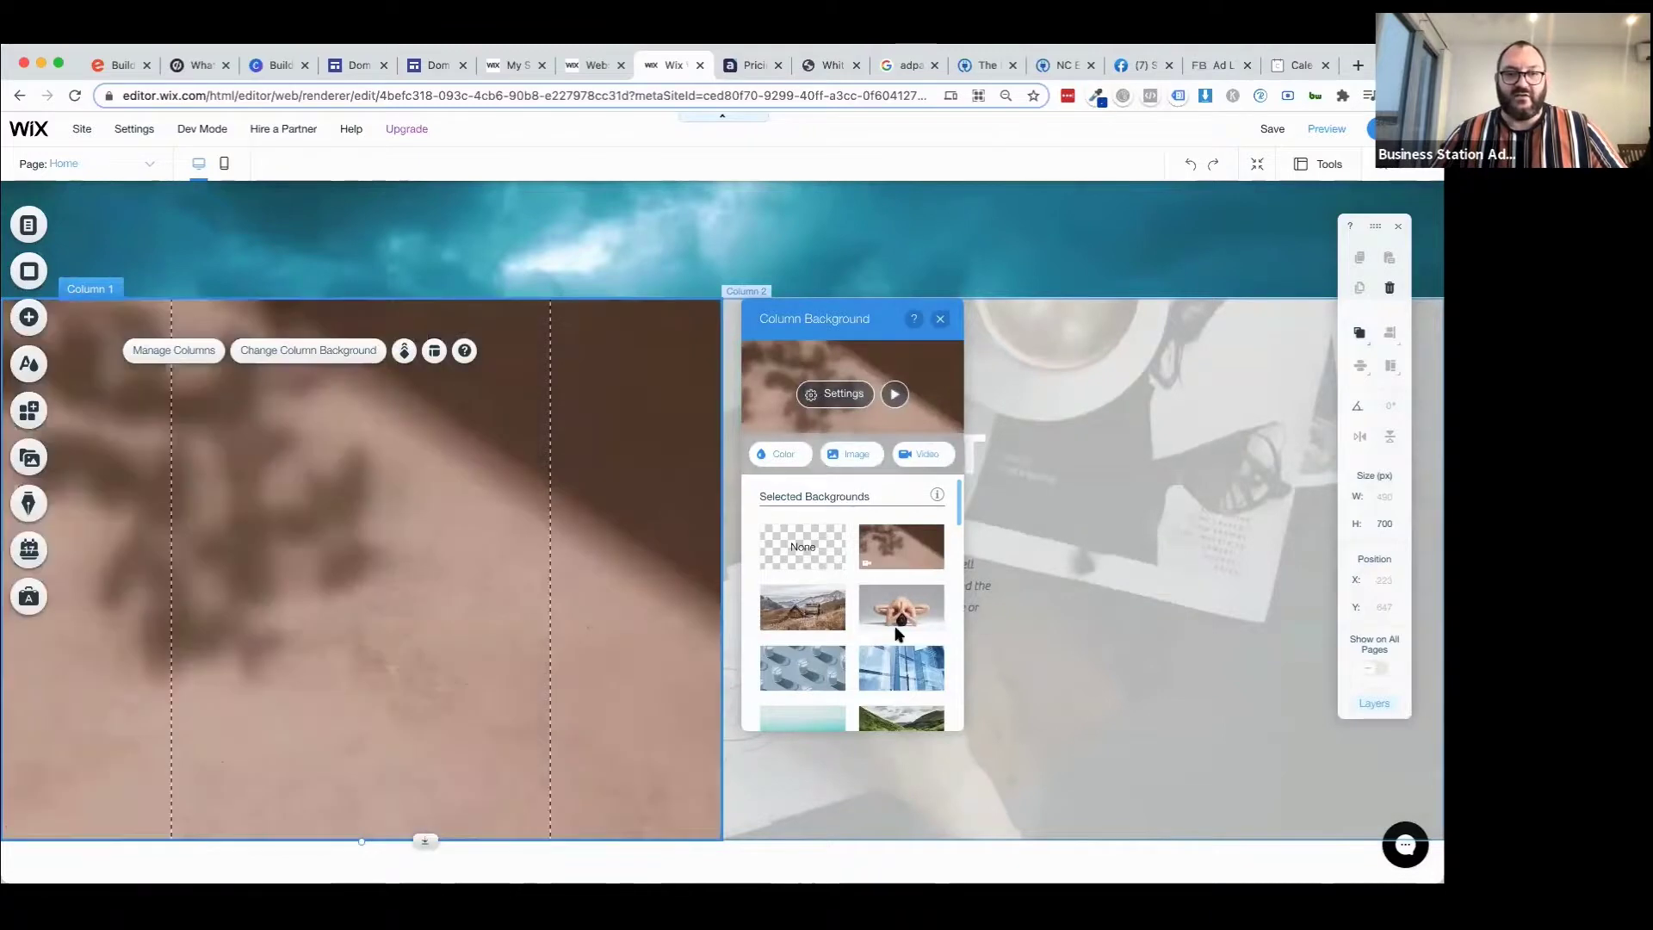
click(812, 548)
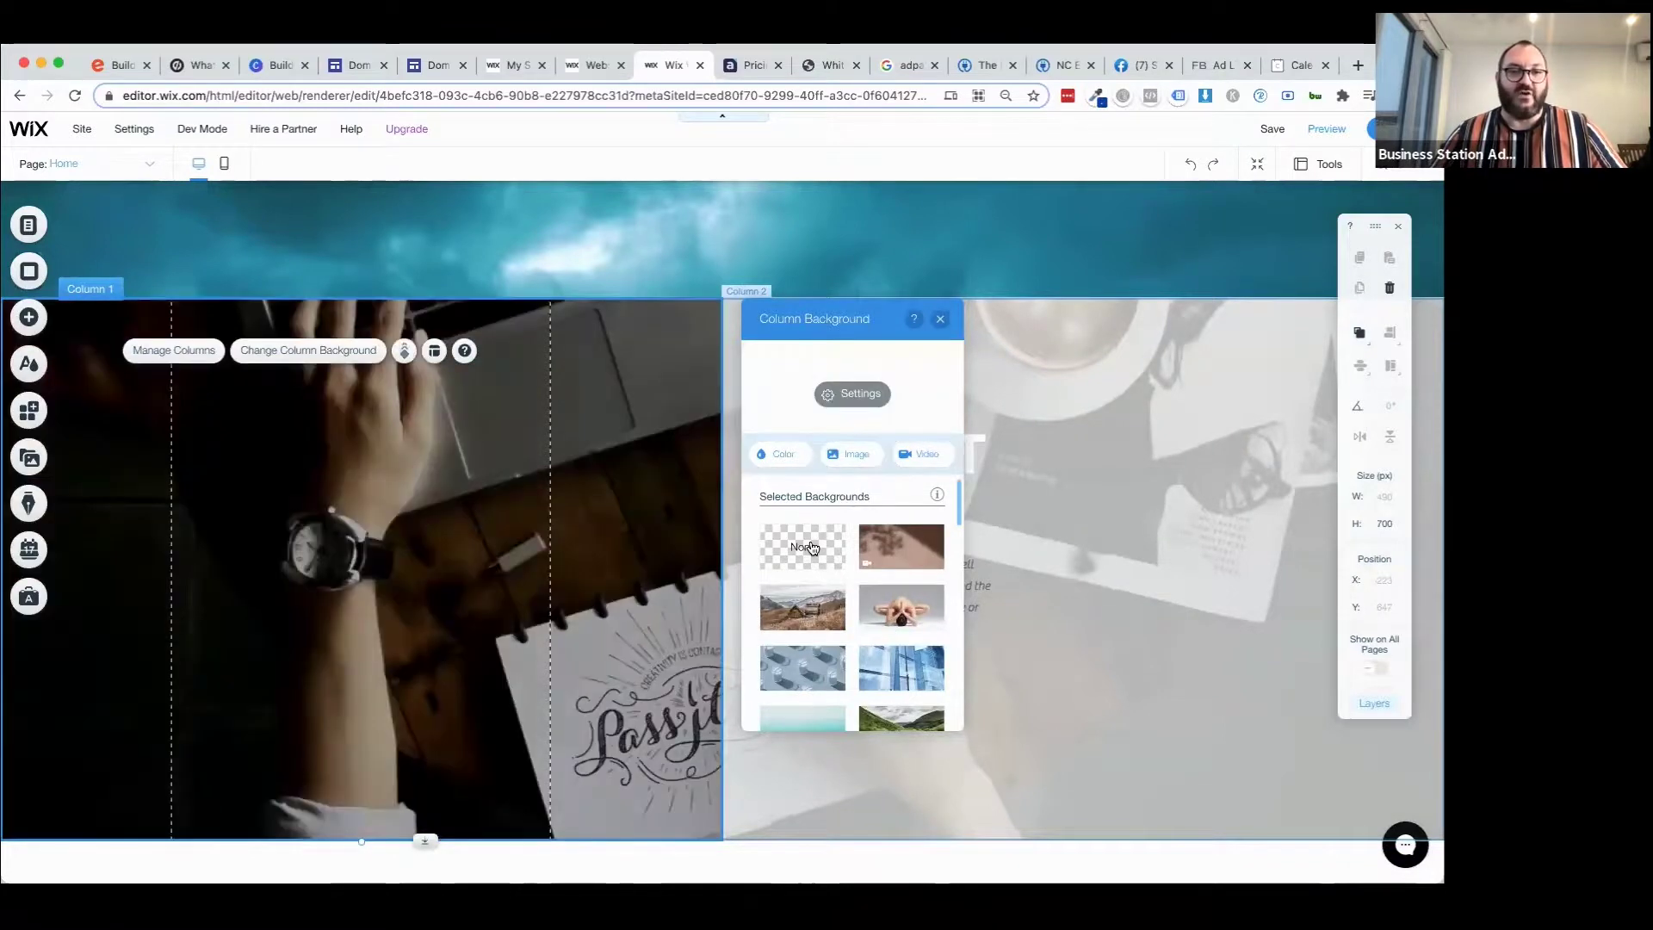
click(778, 452)
click(794, 605)
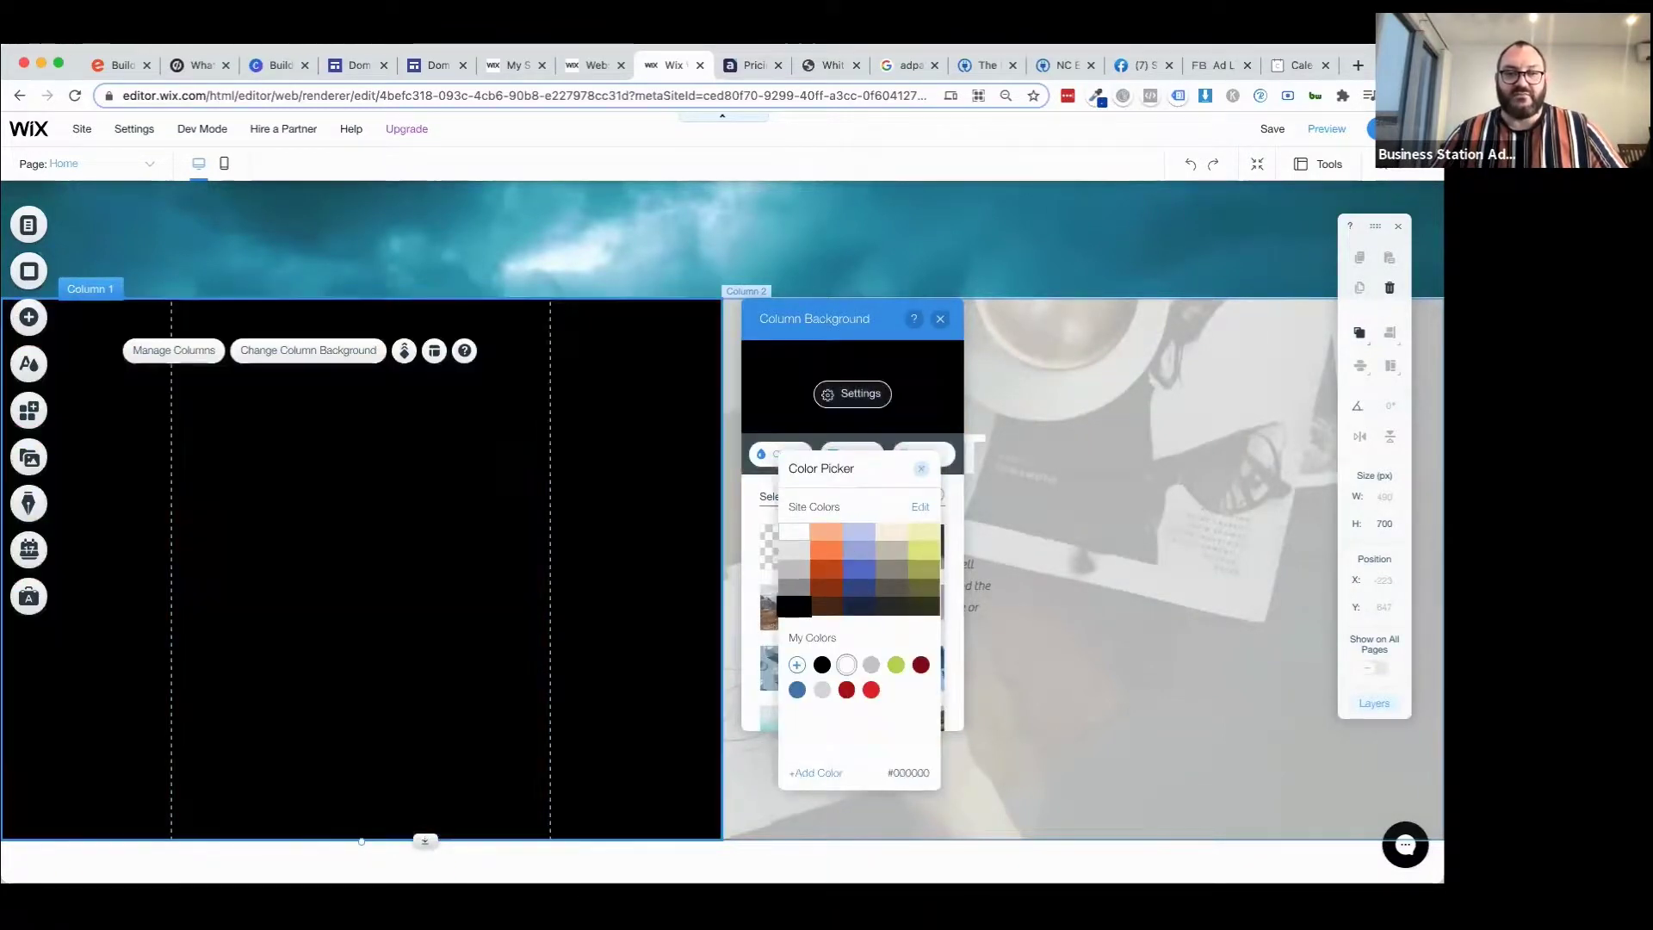
click(1081, 657)
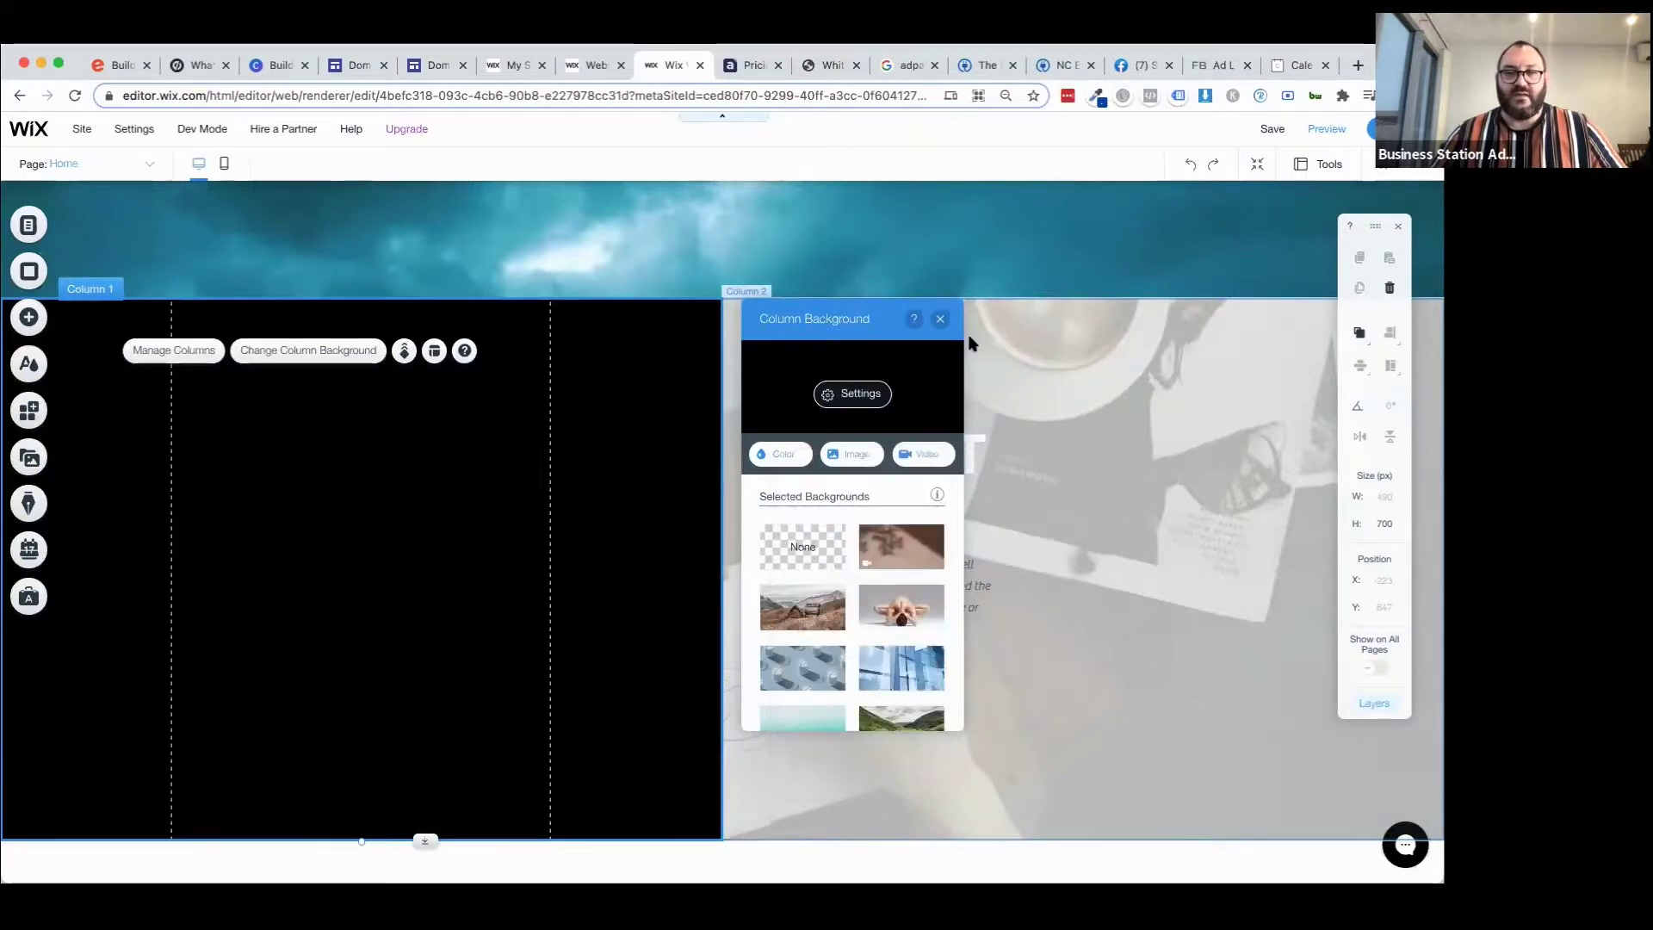
click(941, 321)
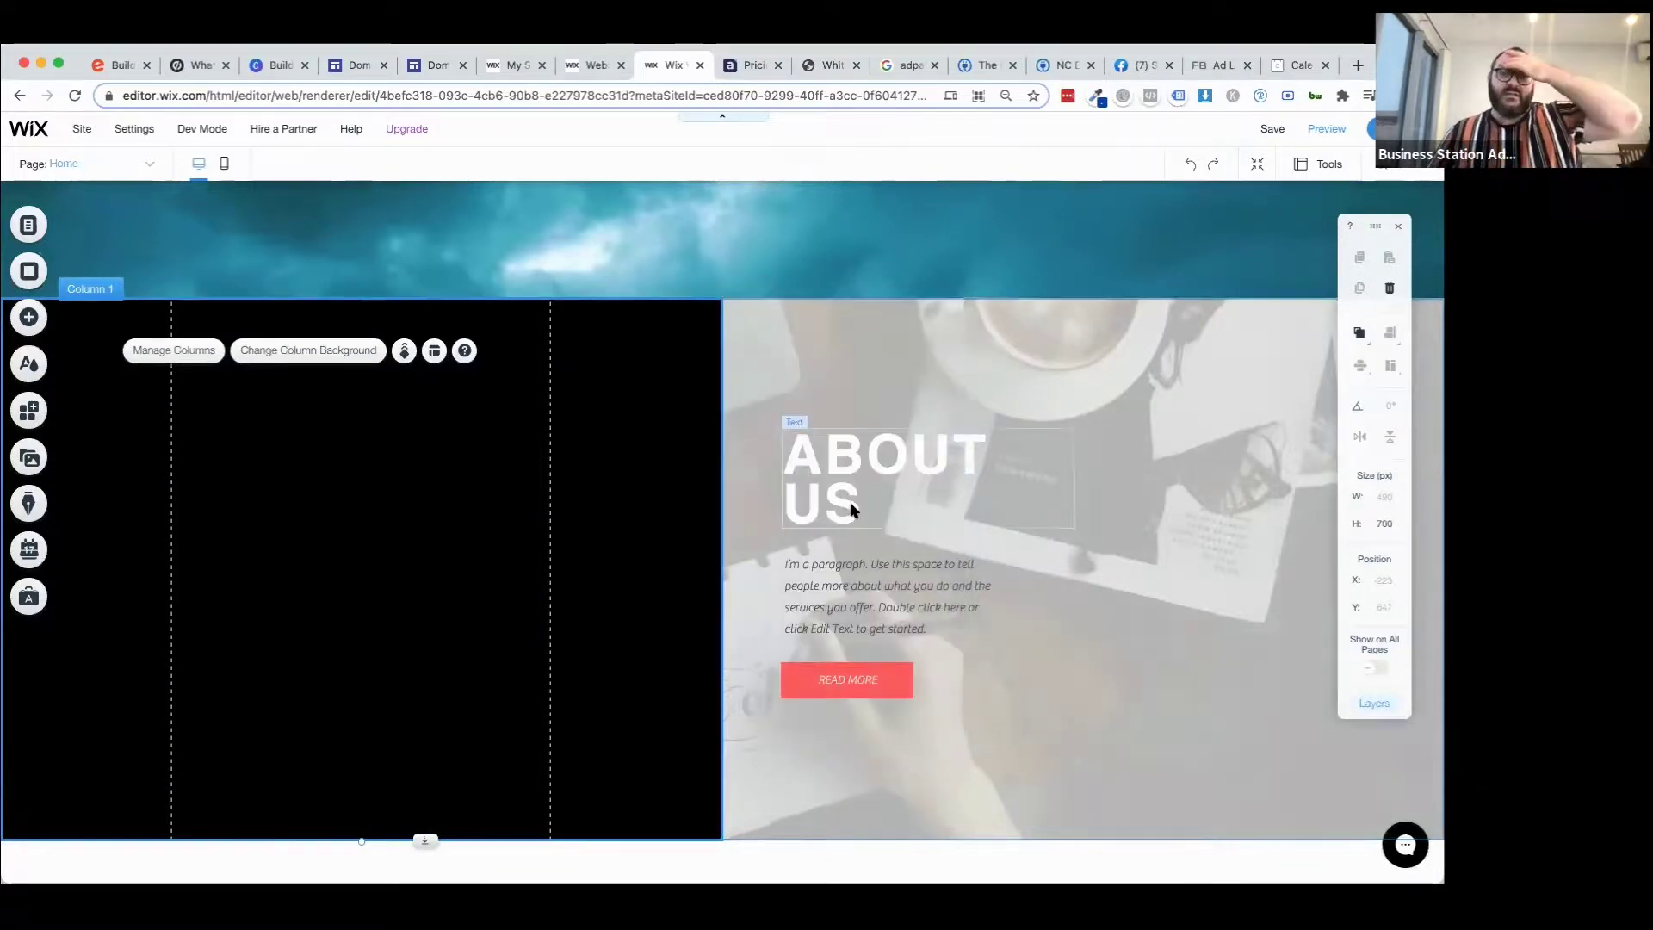
Replace the strip's "ABOUT US" heading text with "BOOK THE BEST IN TOWN".
click(835, 466)
double_click(835, 466)
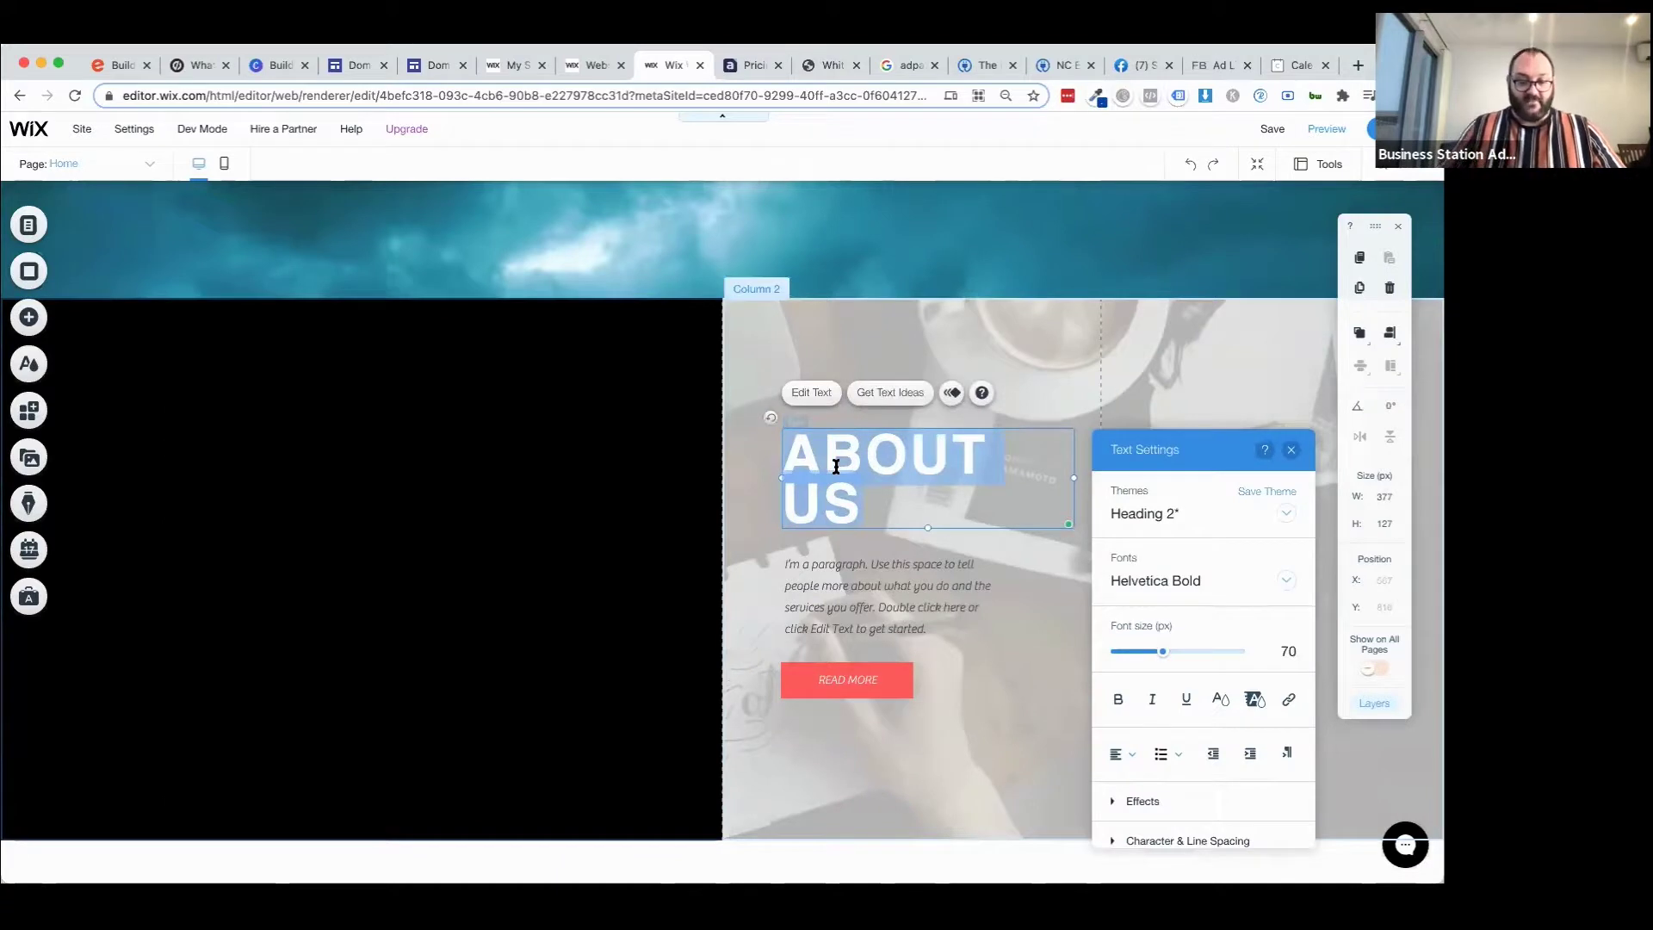
text(BOOK)
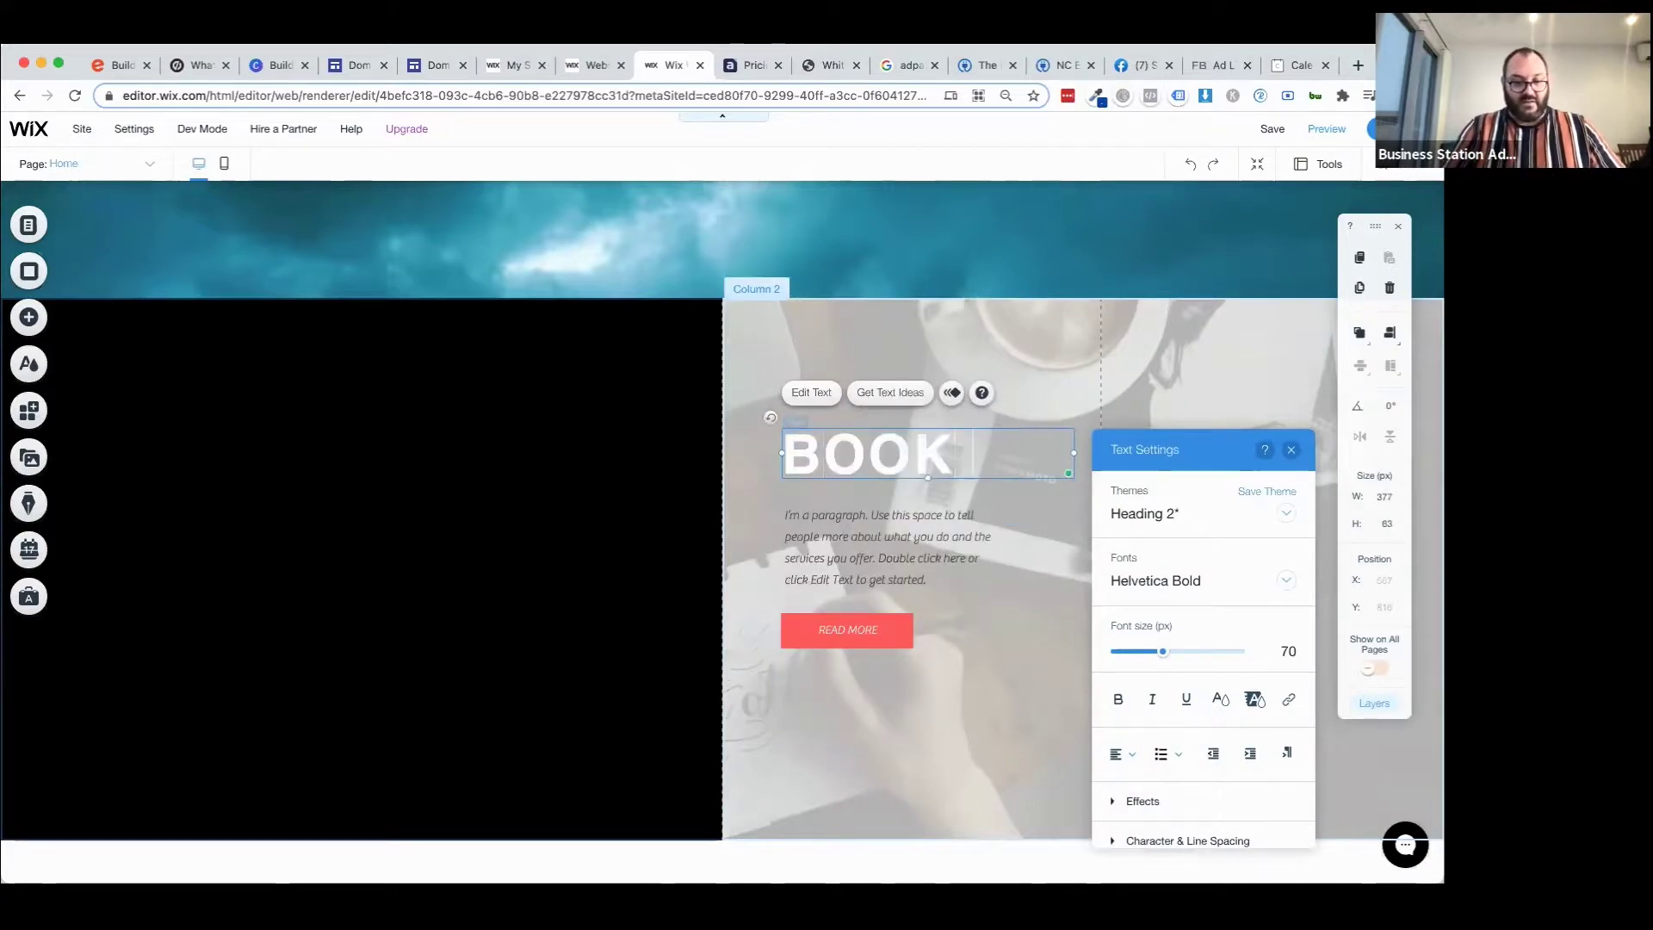
text( THE BEST IN TOWN)
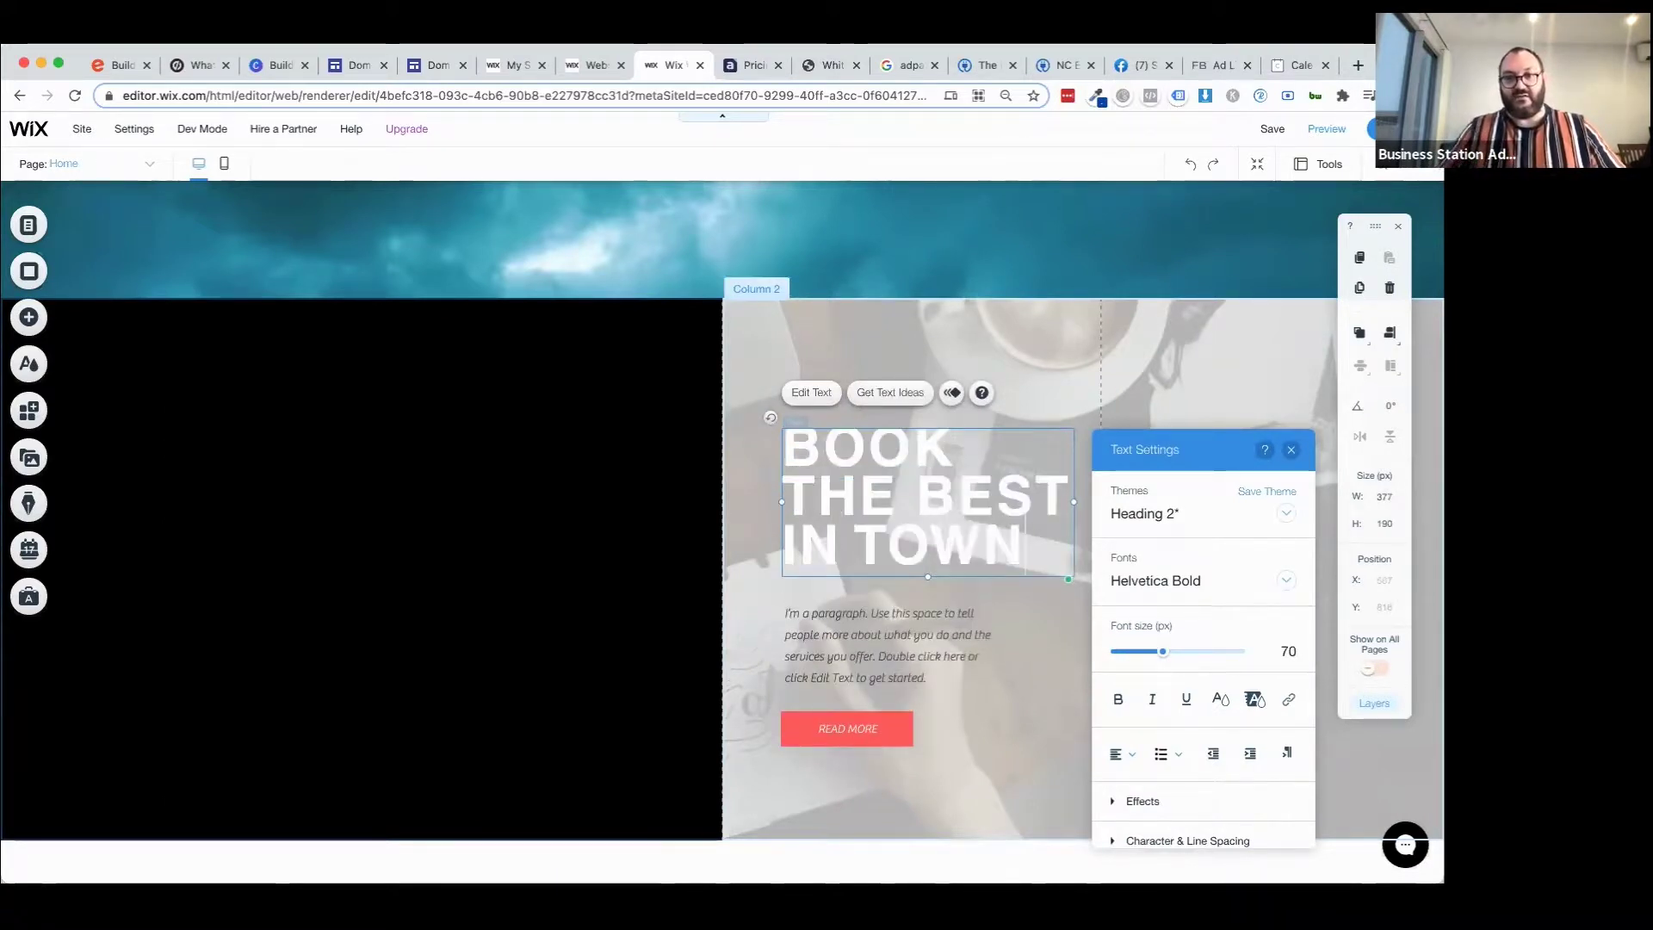
click(1059, 642)
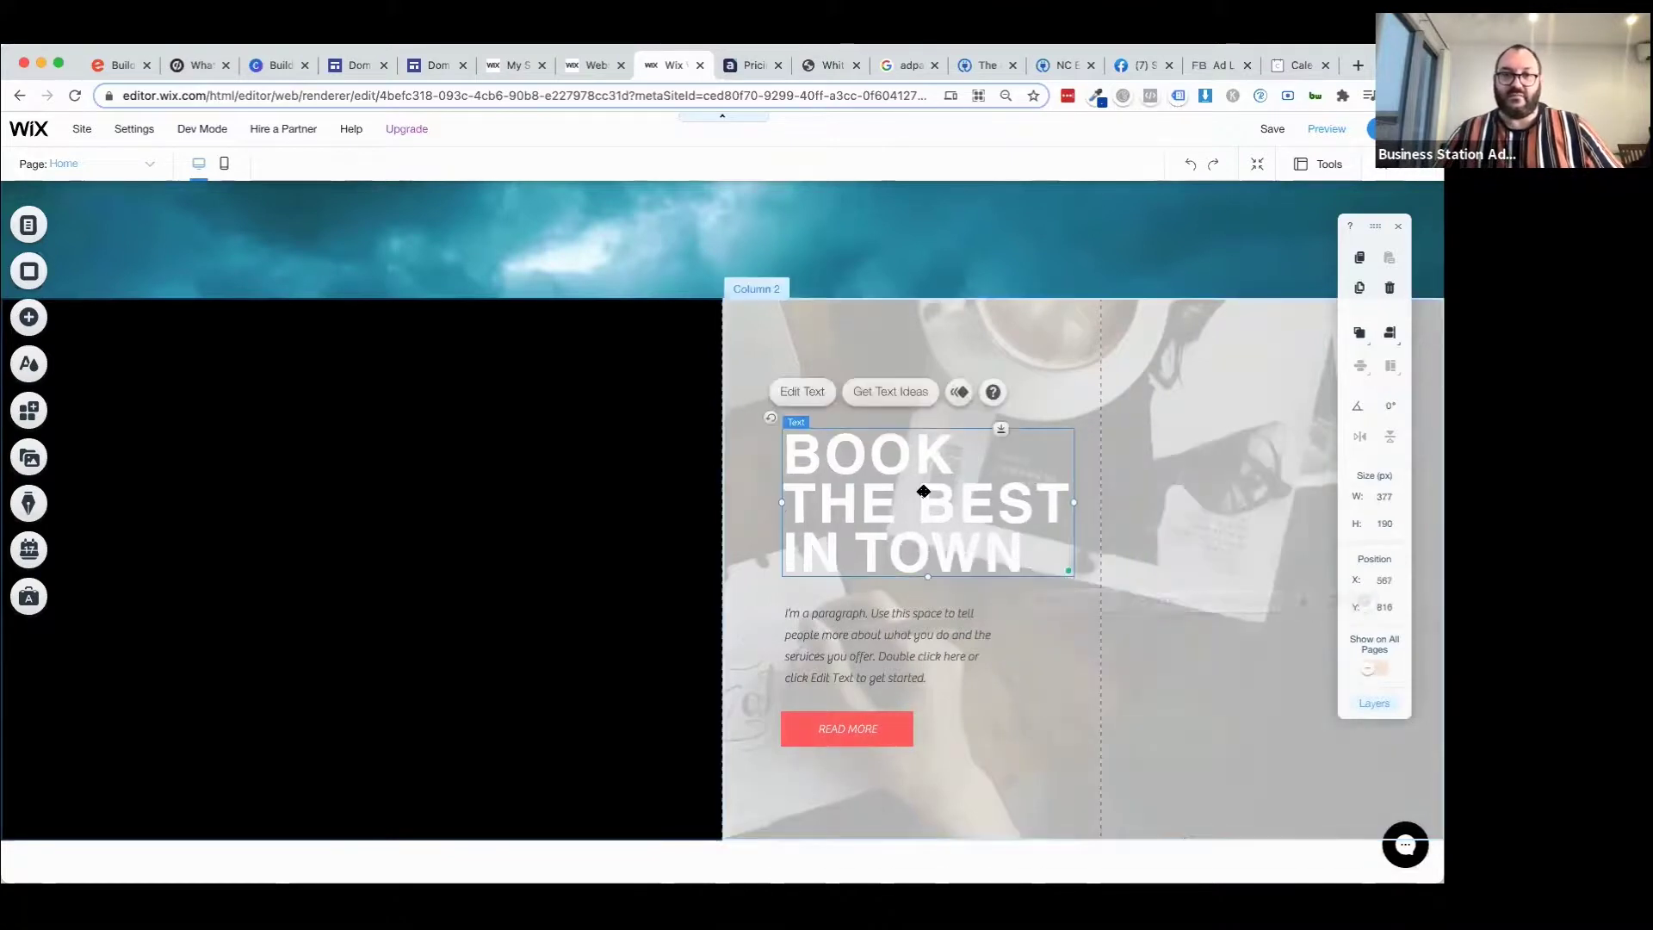
Change the text color of the "BOOK THE BEST IN TOWN" heading to black.
double_click(924, 490)
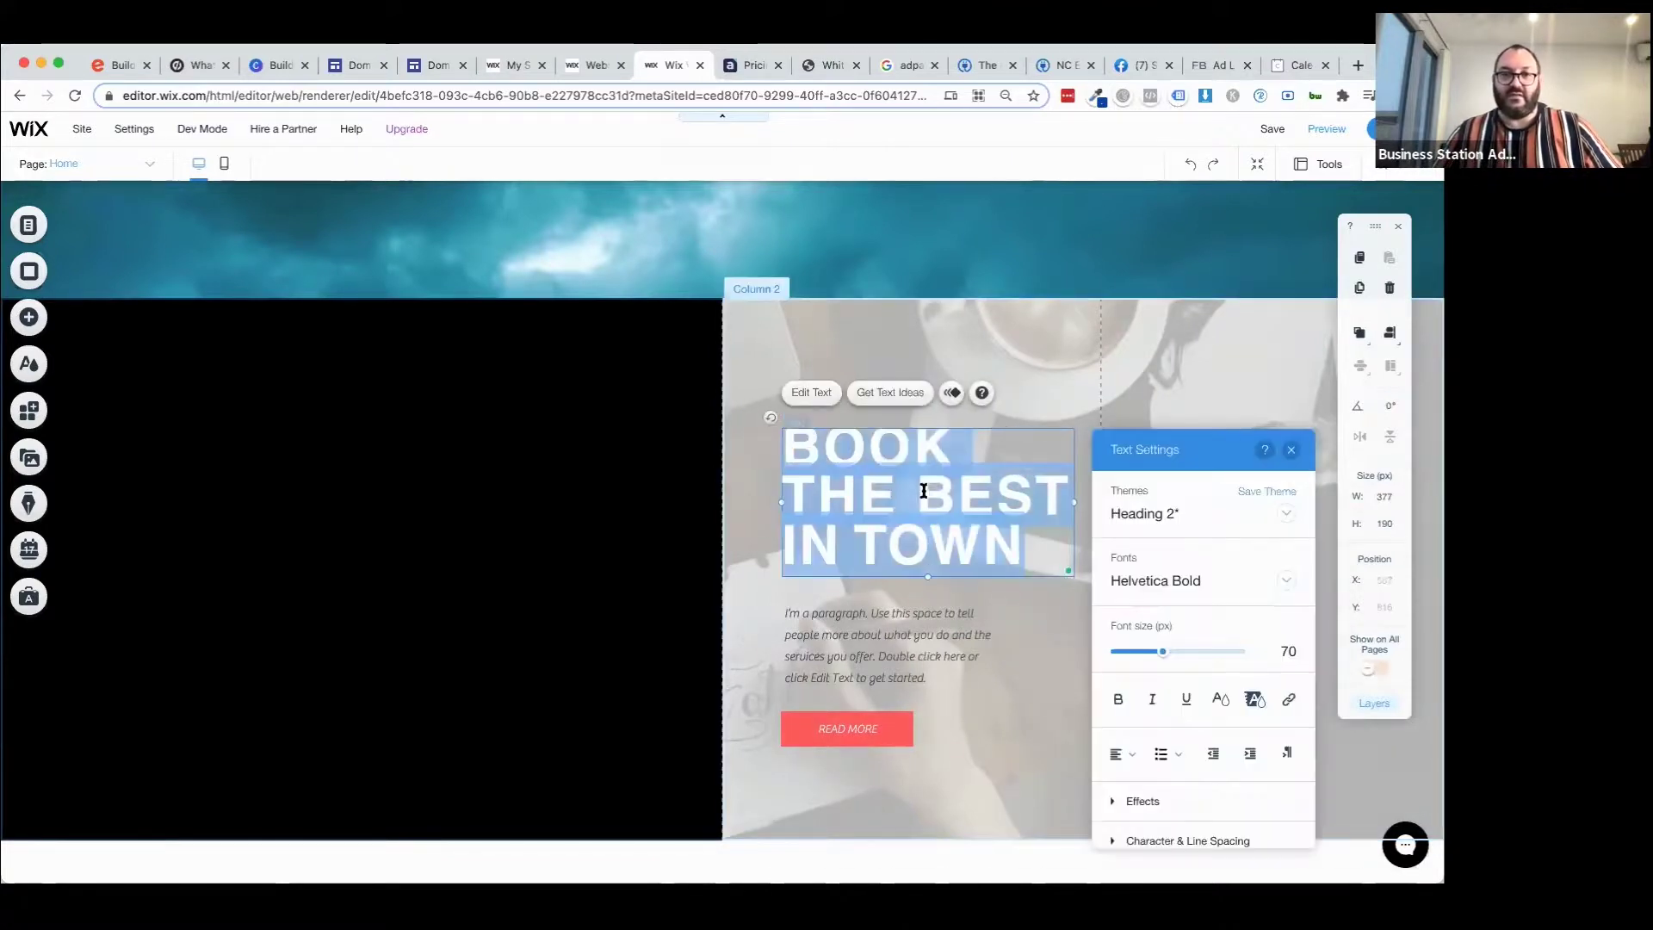
click(1219, 699)
click(1125, 698)
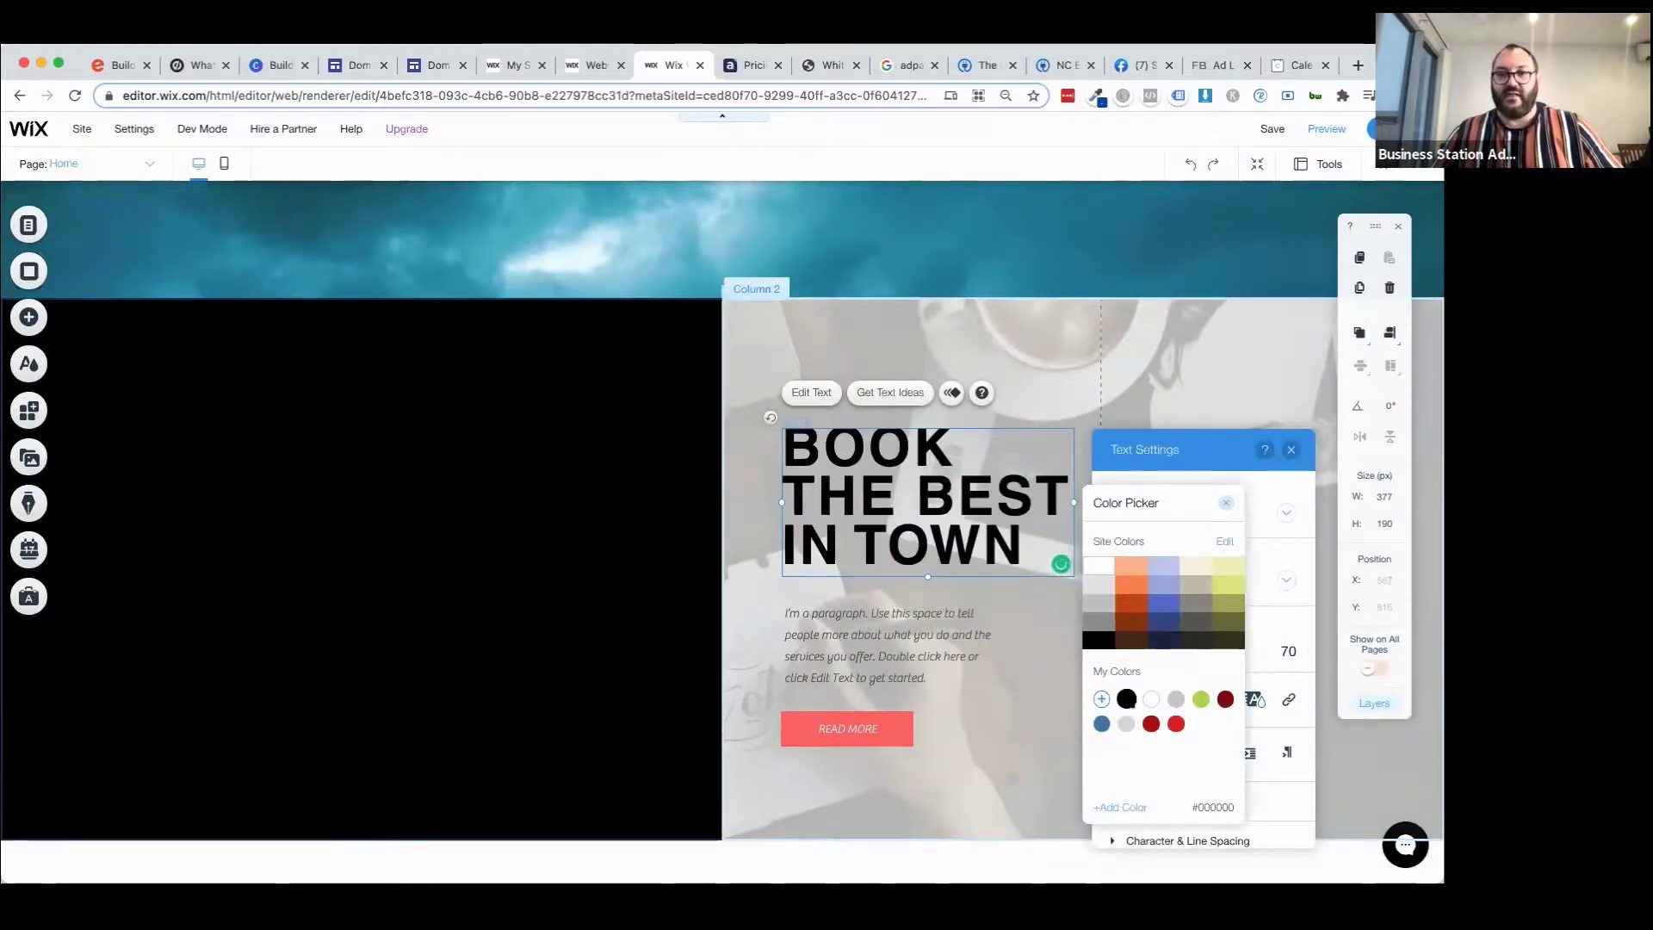
click(1015, 693)
click(1030, 649)
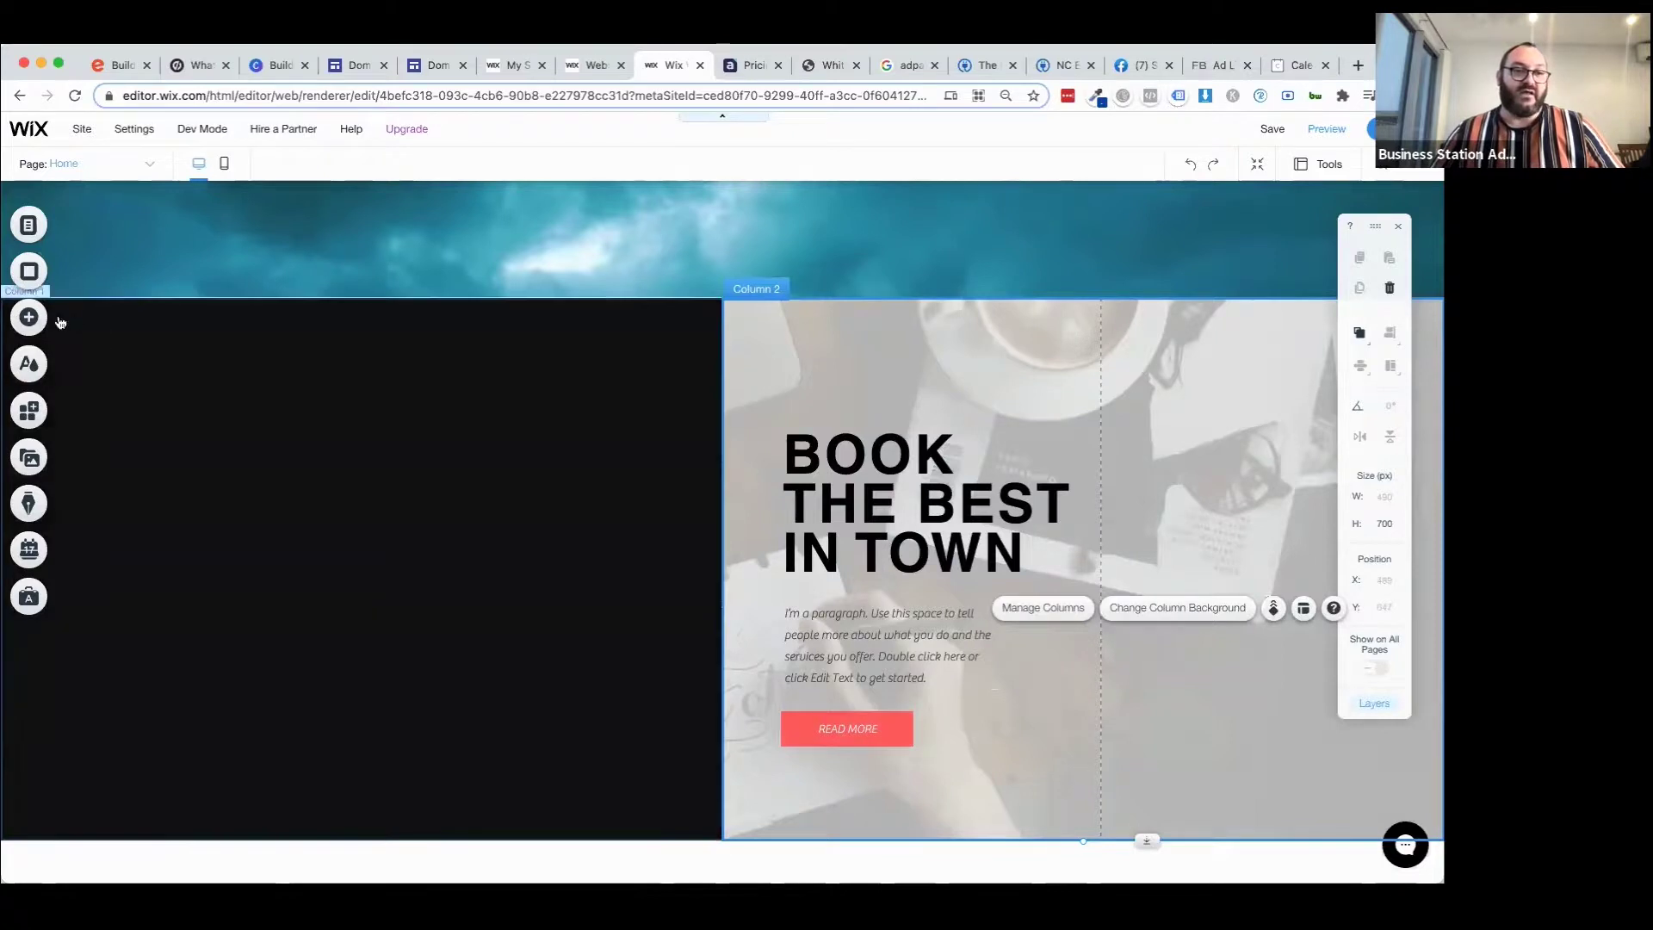
Add the free Media from Wix photo of a woman baking with two children to the page.
click(31, 318)
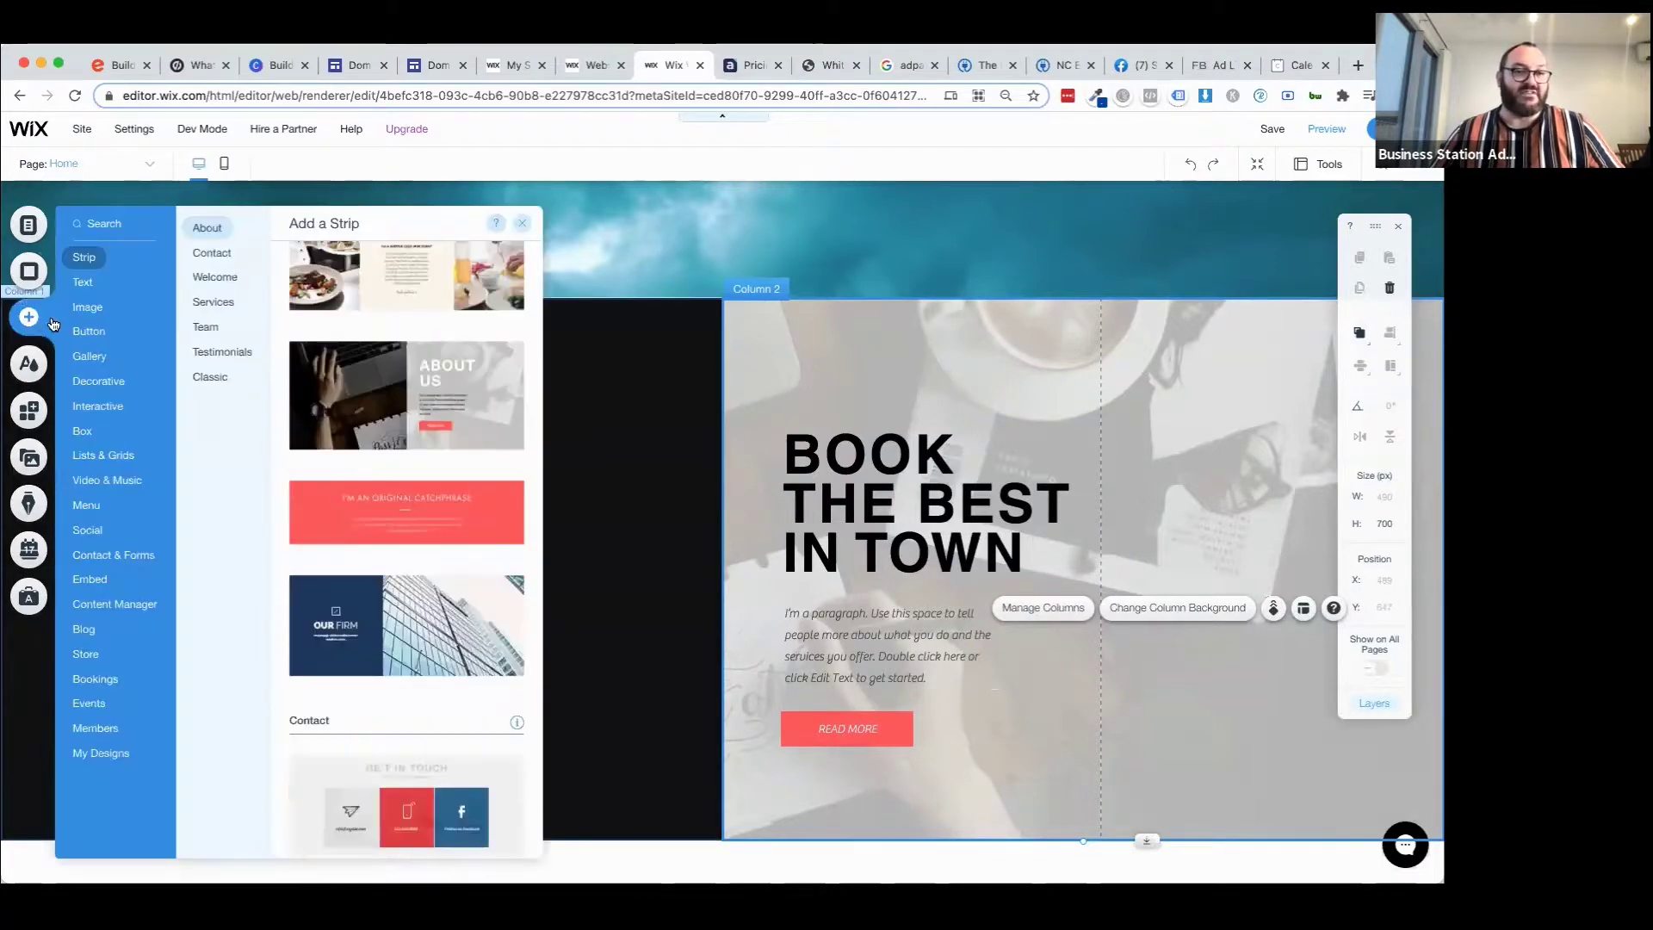
click(100, 310)
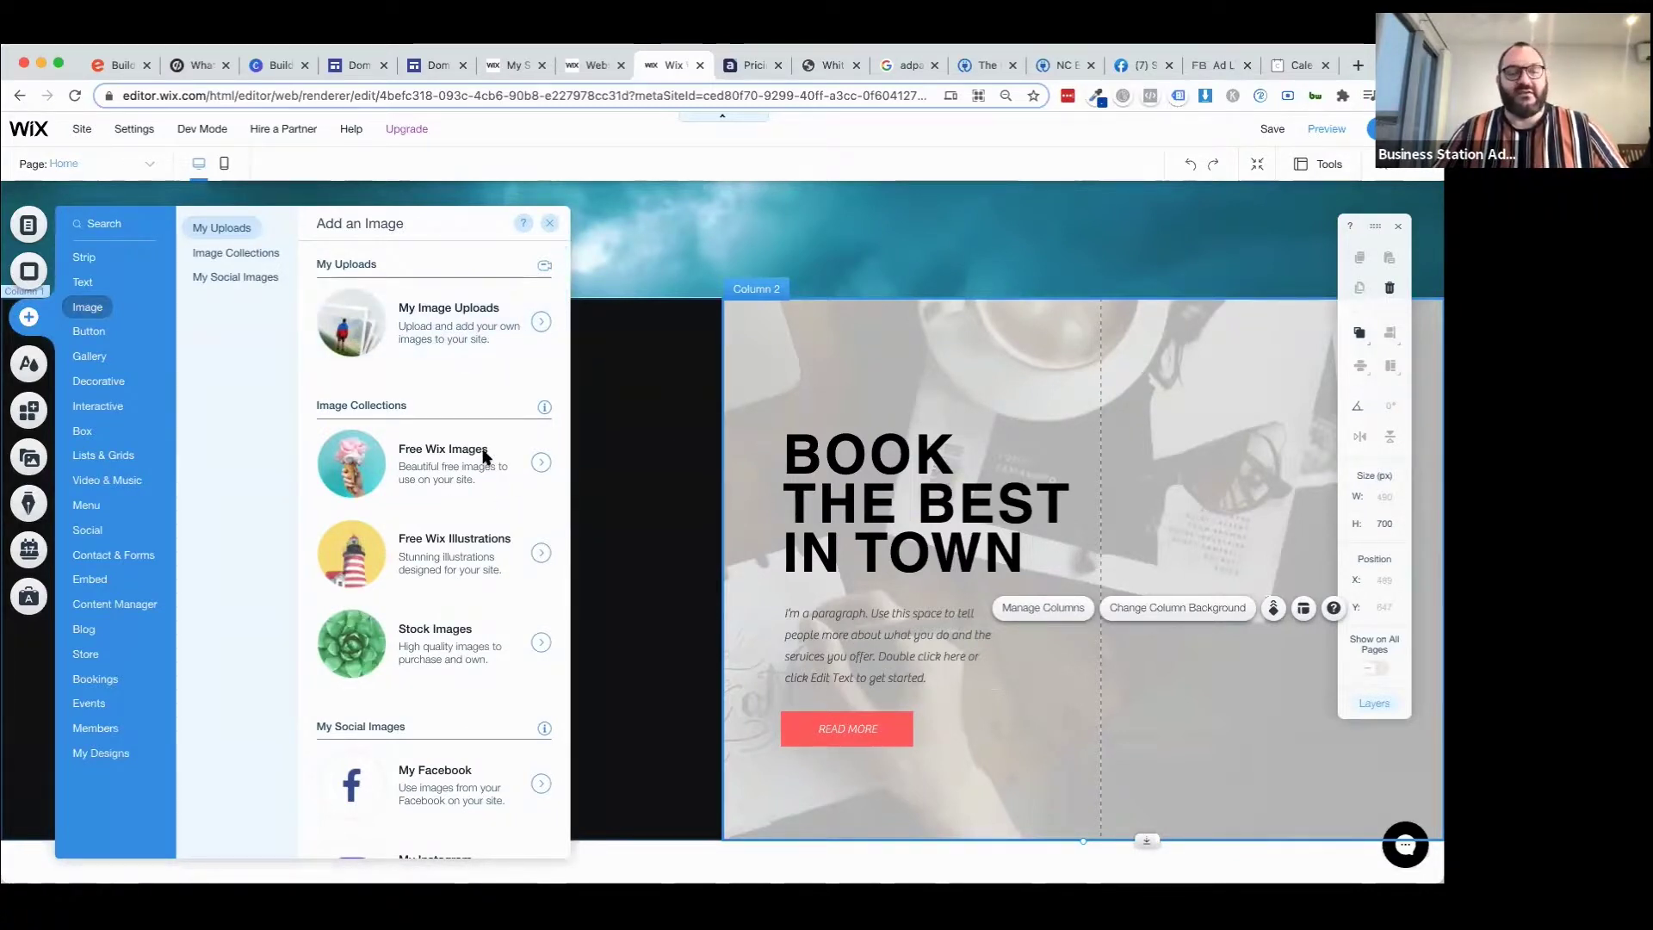
click(541, 466)
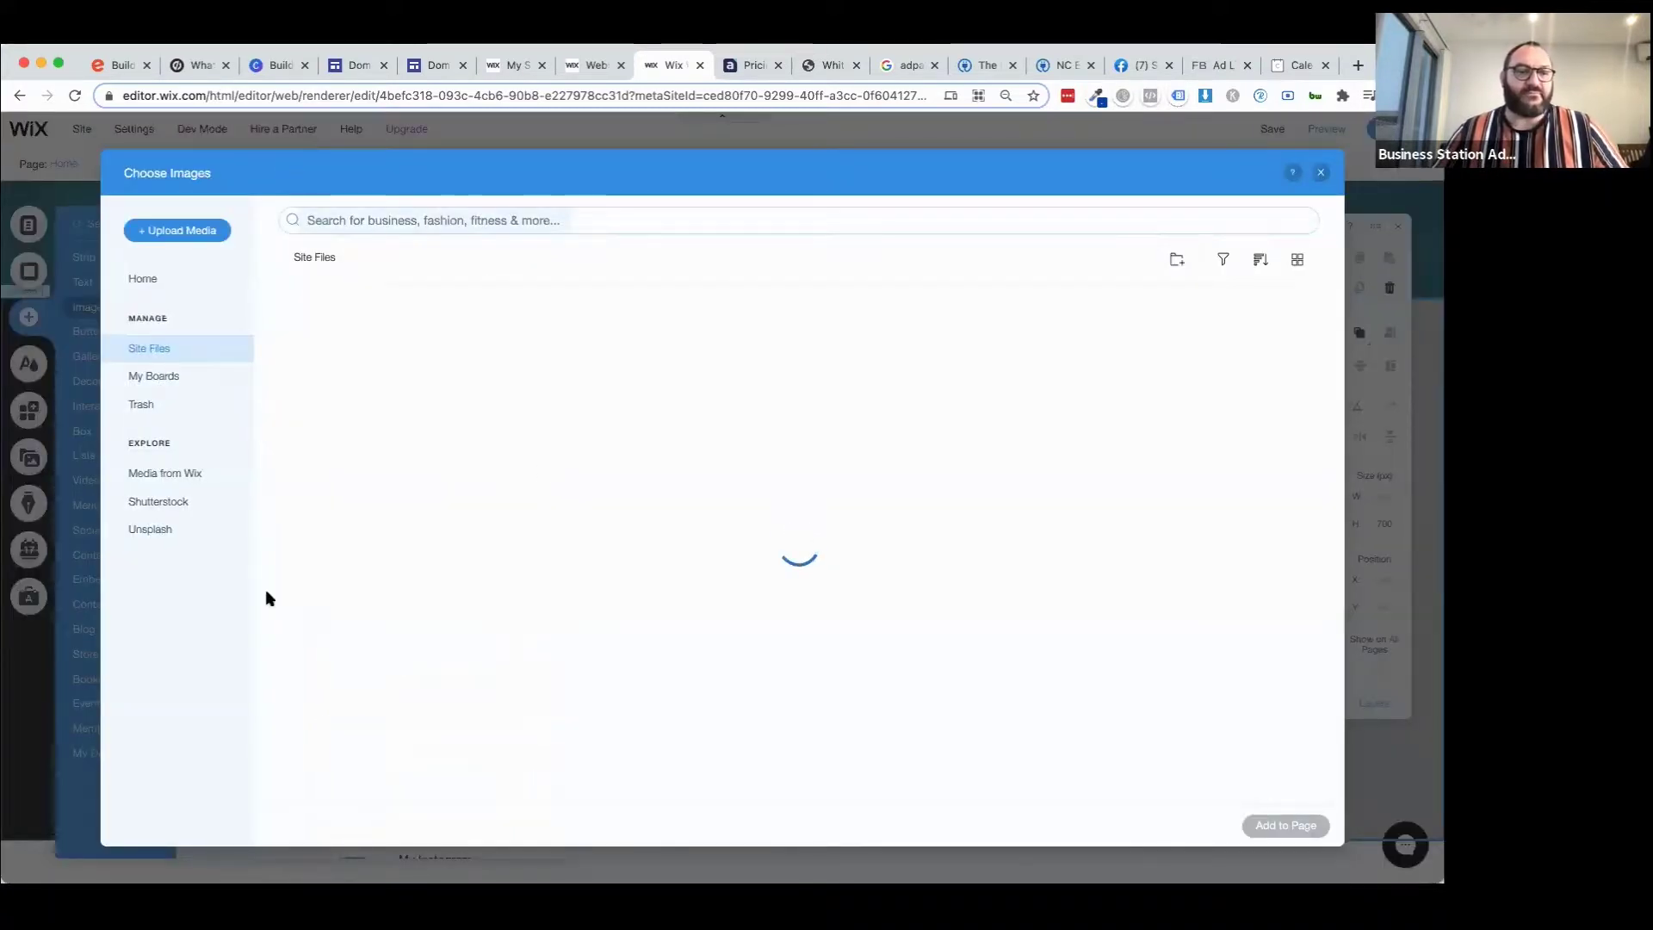
click(166, 472)
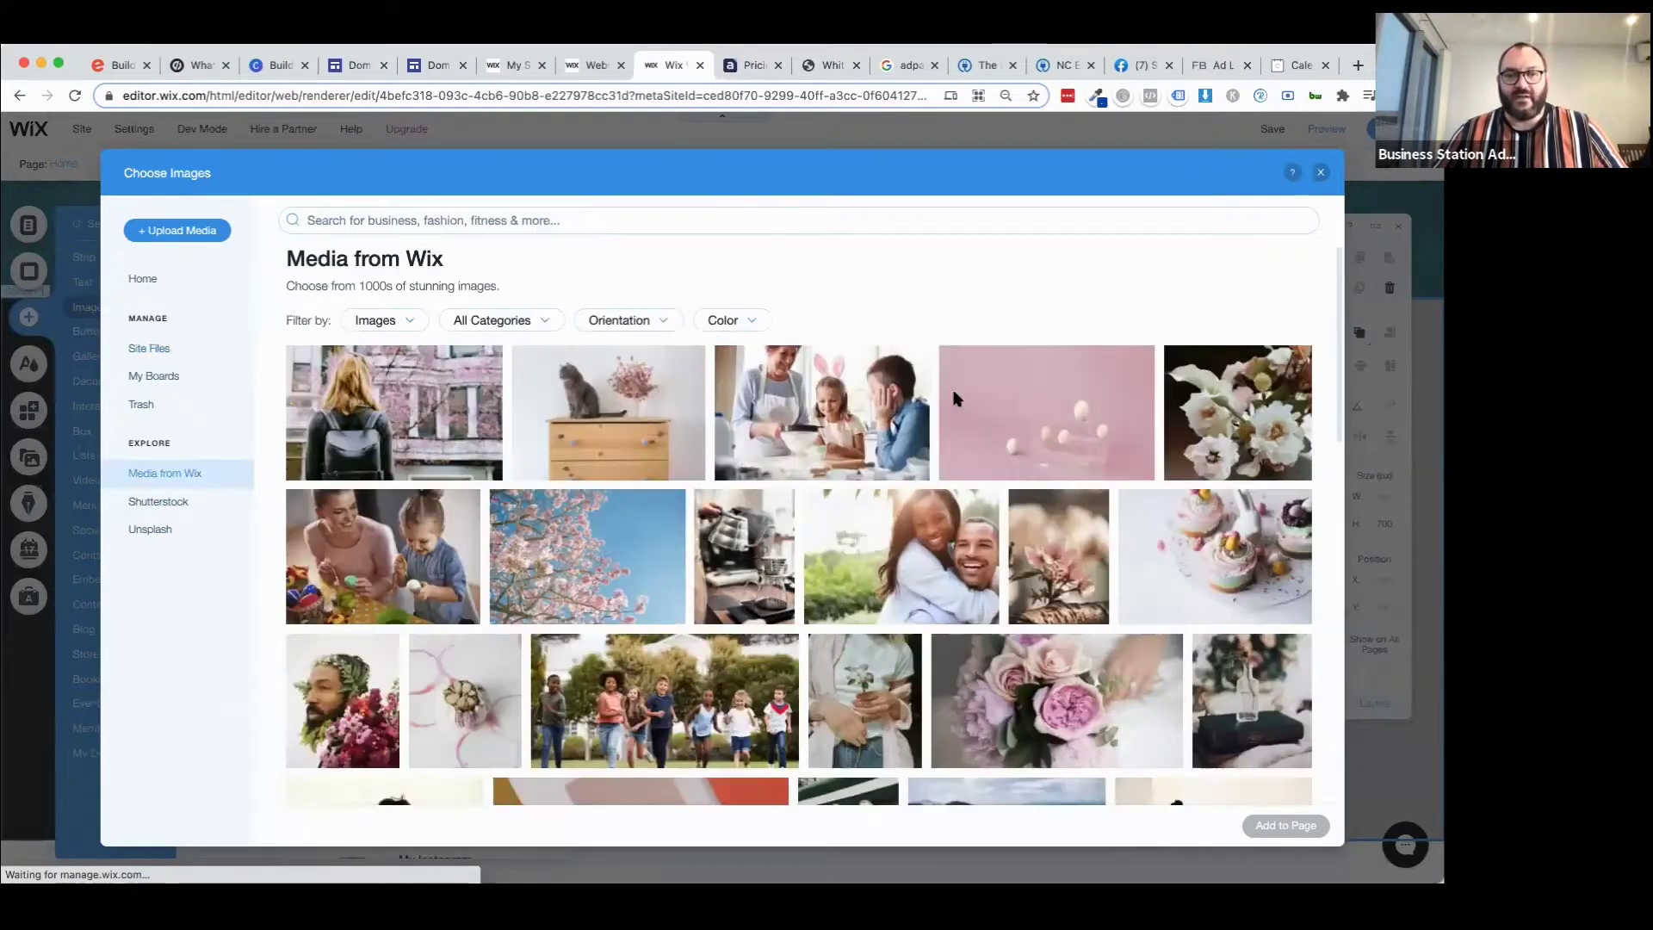
click(822, 404)
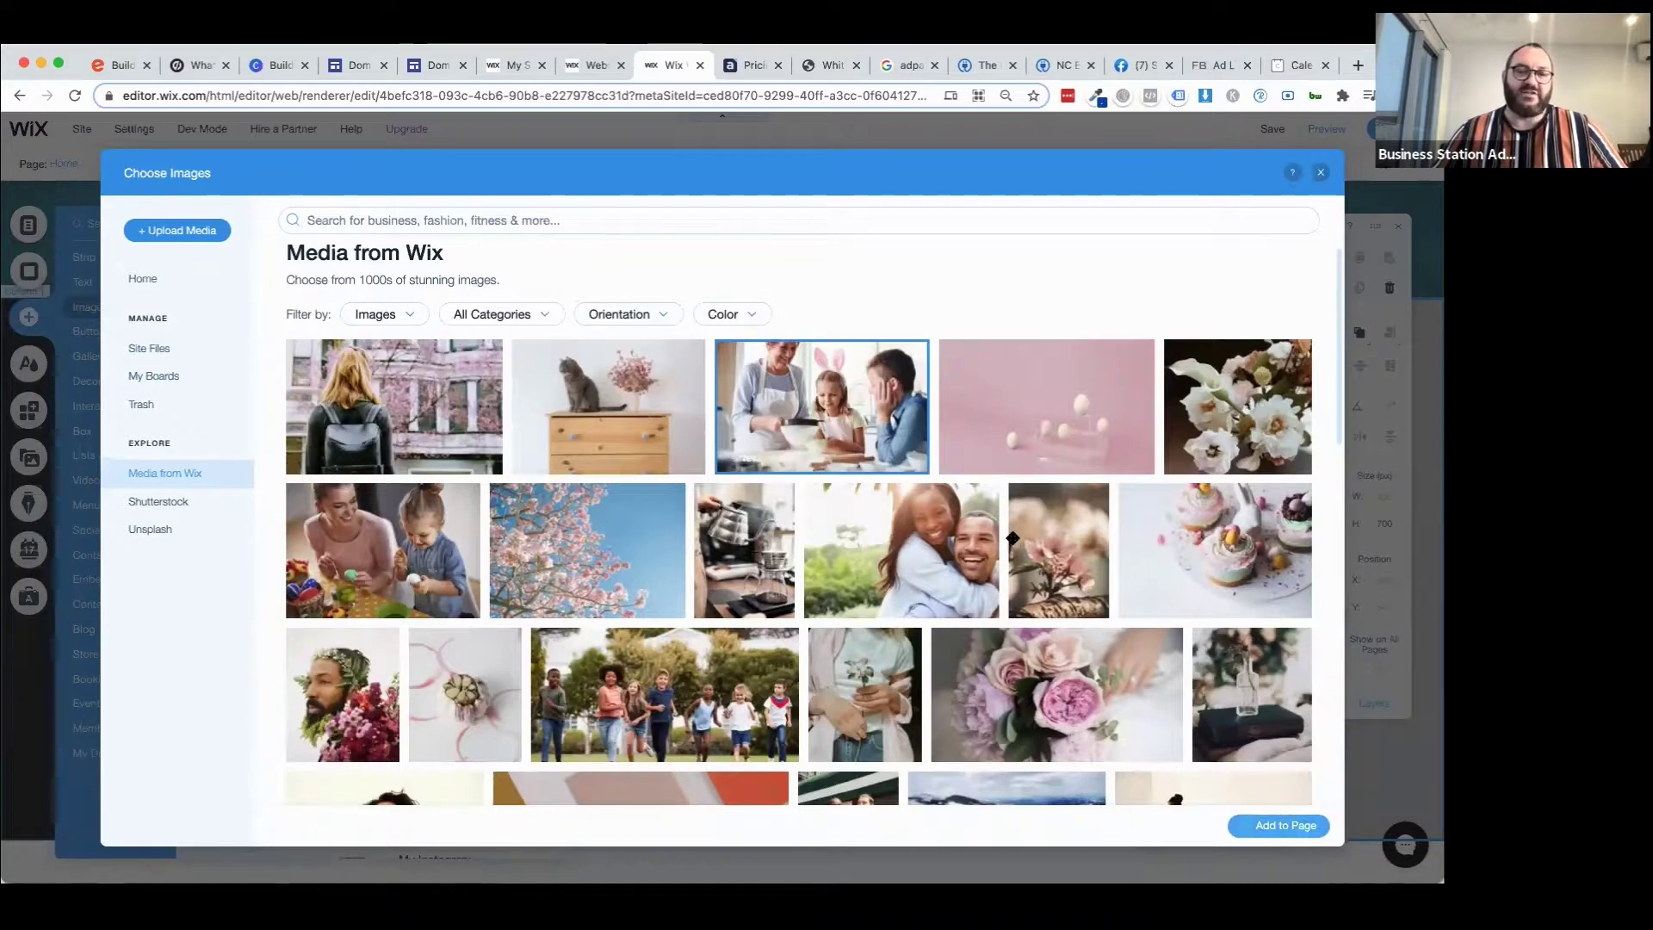
click(1278, 824)
Place the baking photo in the black column, shrink it to about 472 by 319 px and center it between the gridlines.
drag(560, 548, 317, 554)
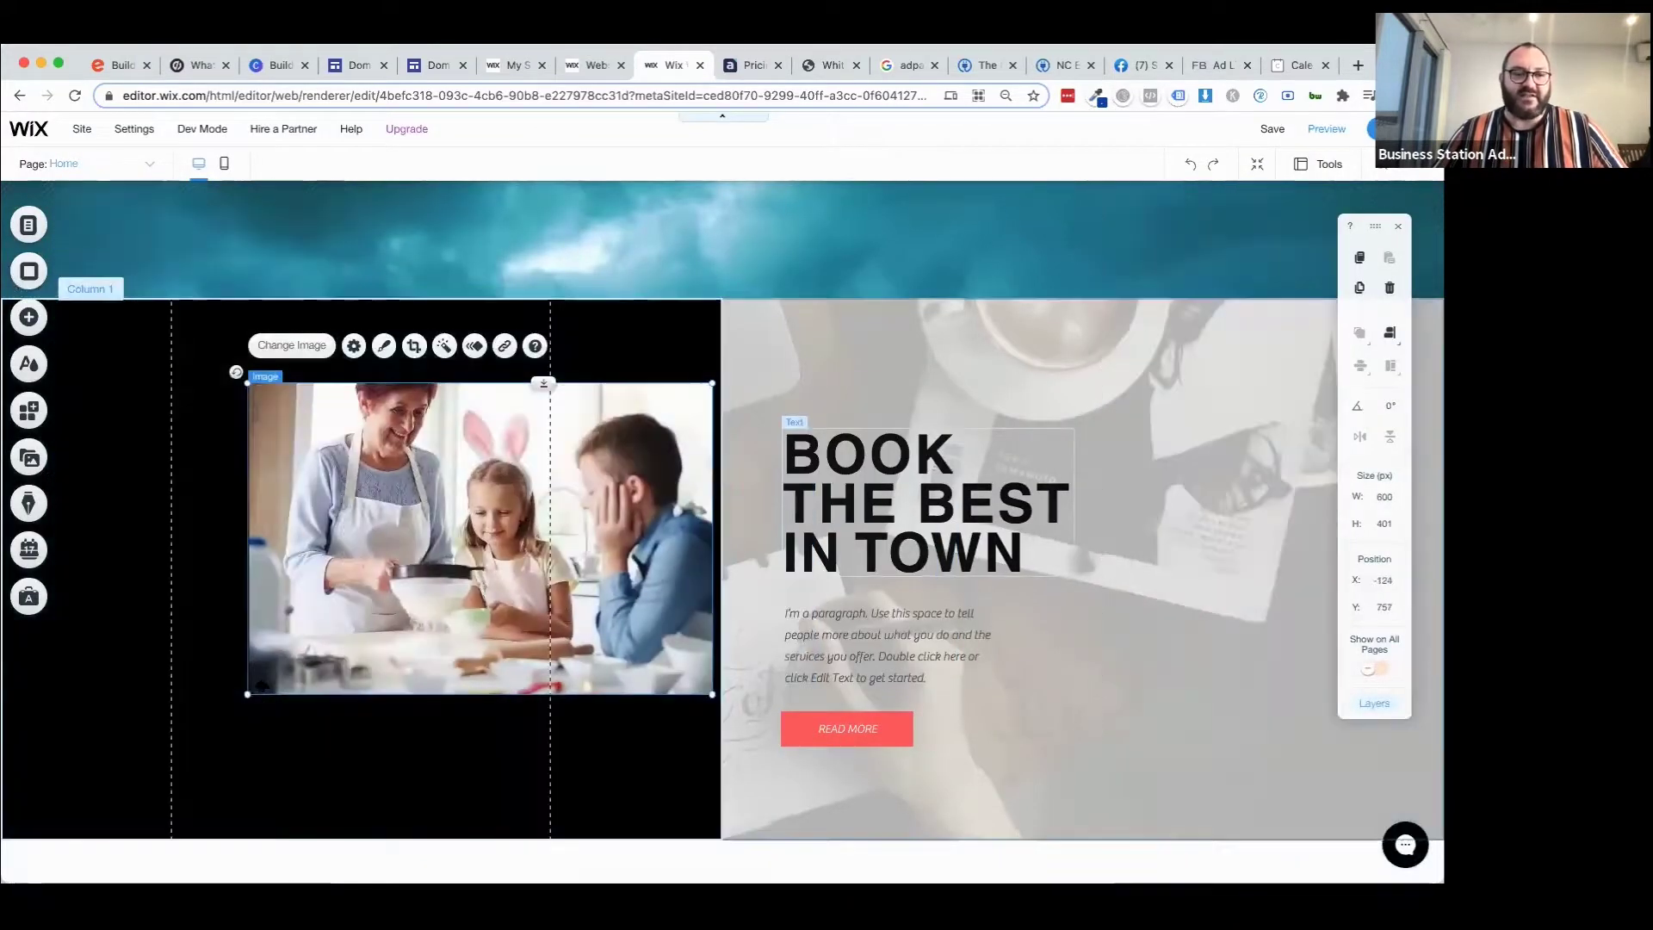
drag(345, 645, 275, 667)
drag(643, 715, 545, 651)
click(430, 680)
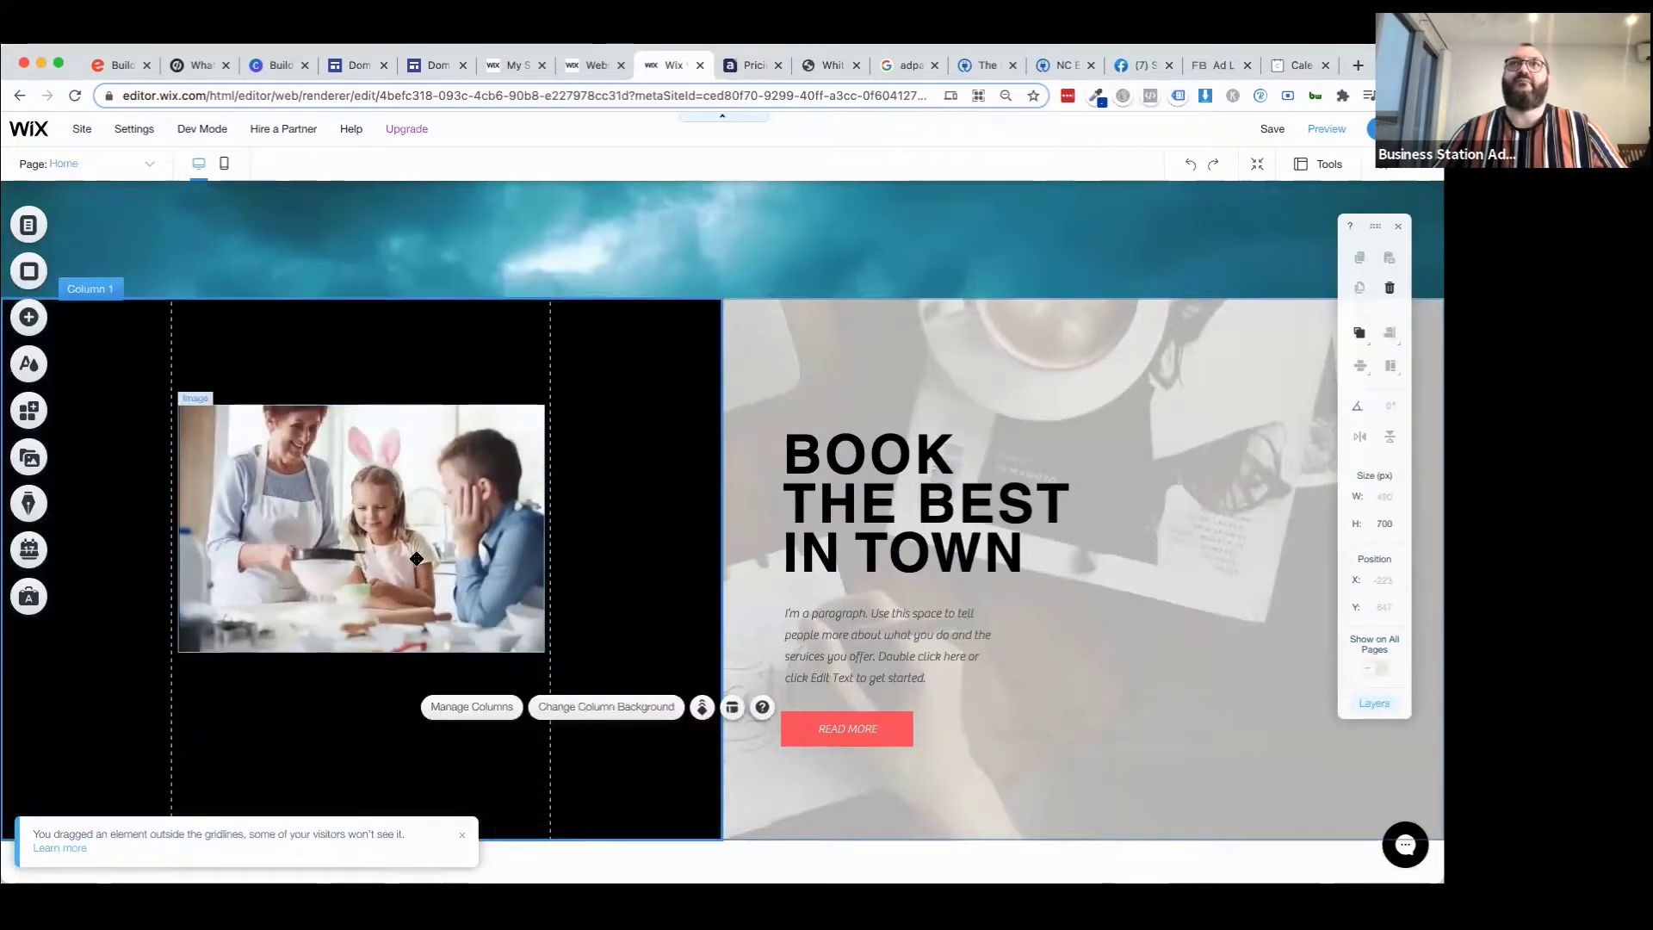
click(417, 559)
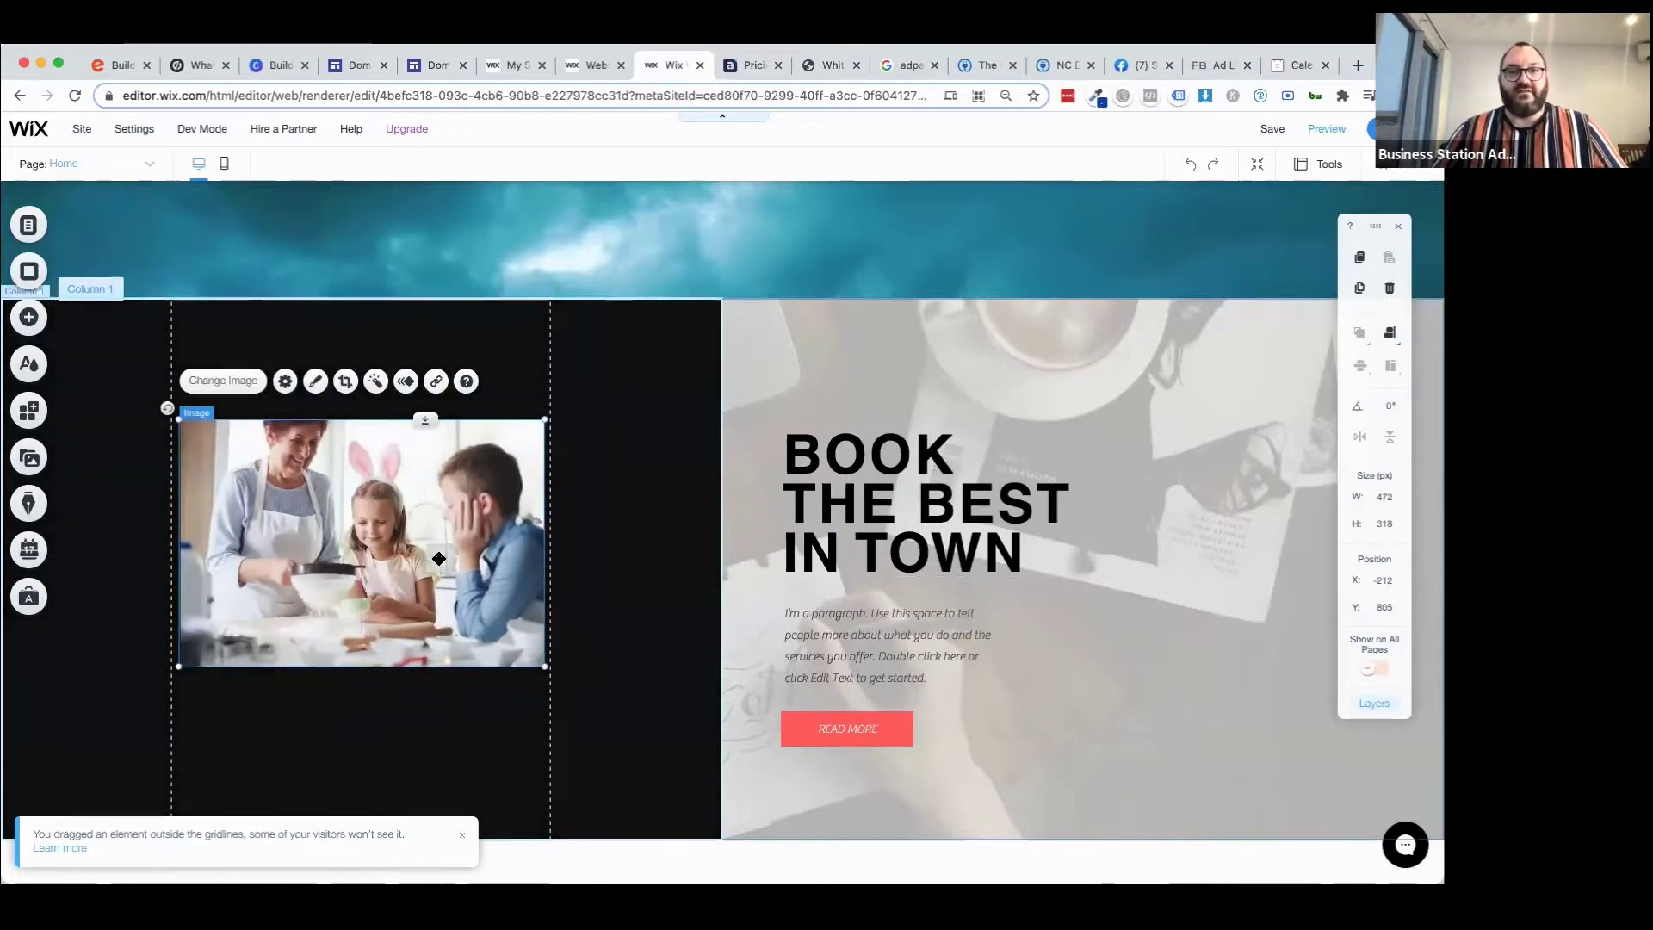
drag(439, 559, 441, 583)
Preview the landing page and review it from the banner down to the footer.
scroll(575, 586, down, 1)
scroll(614, 608, up, 10)
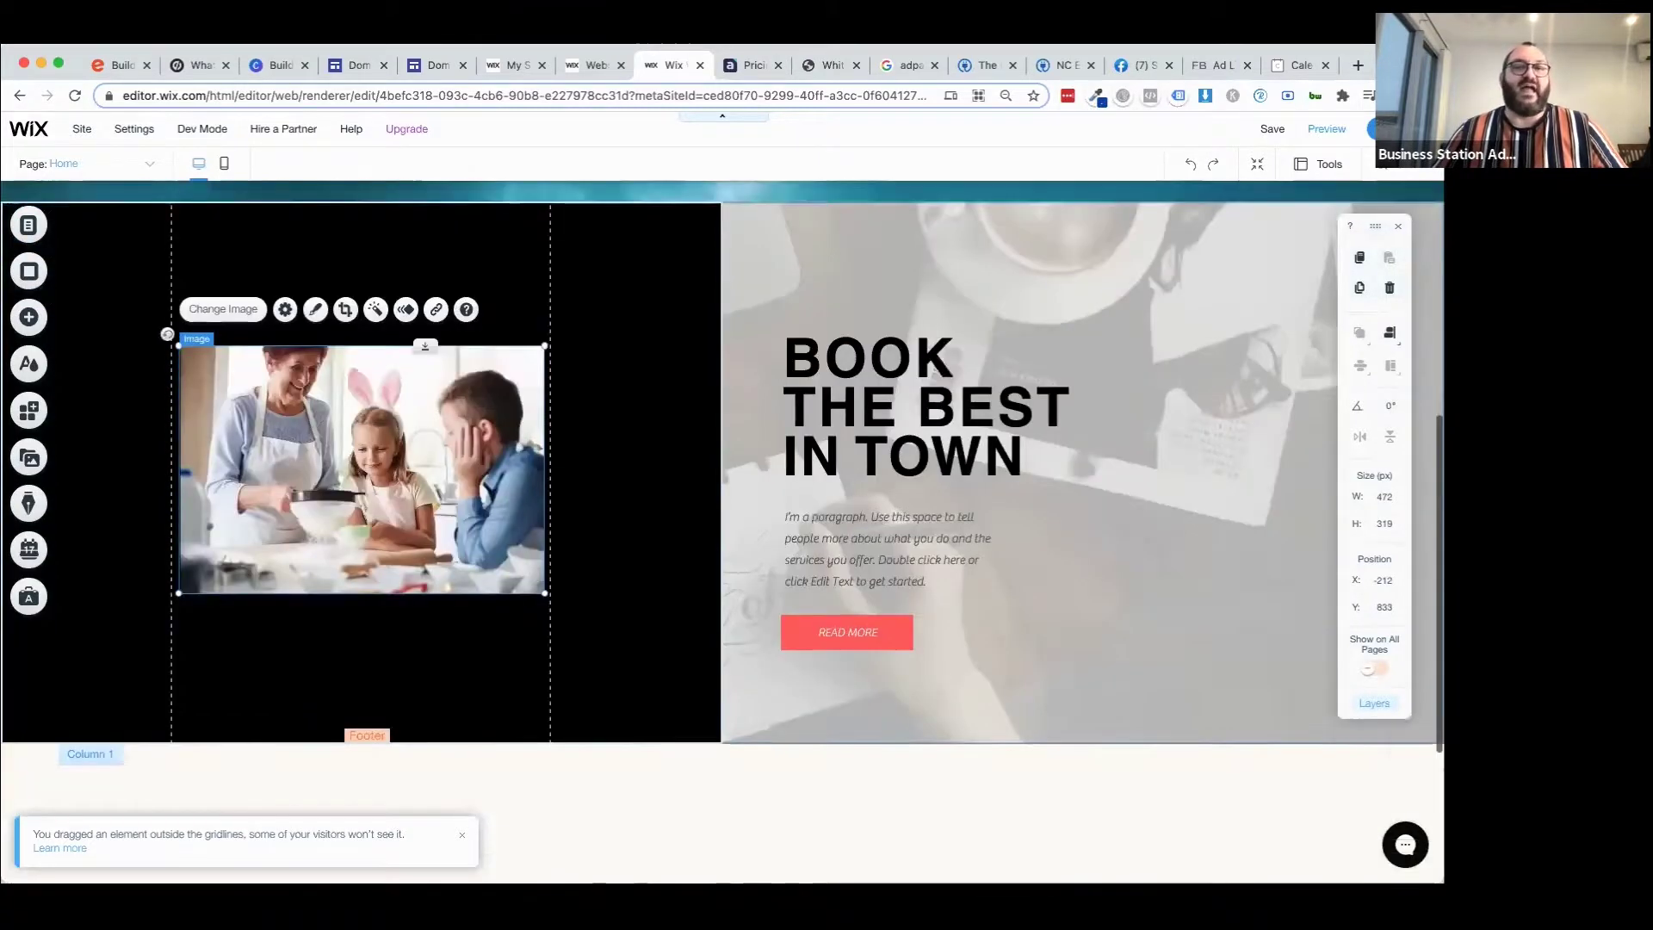
click(1325, 131)
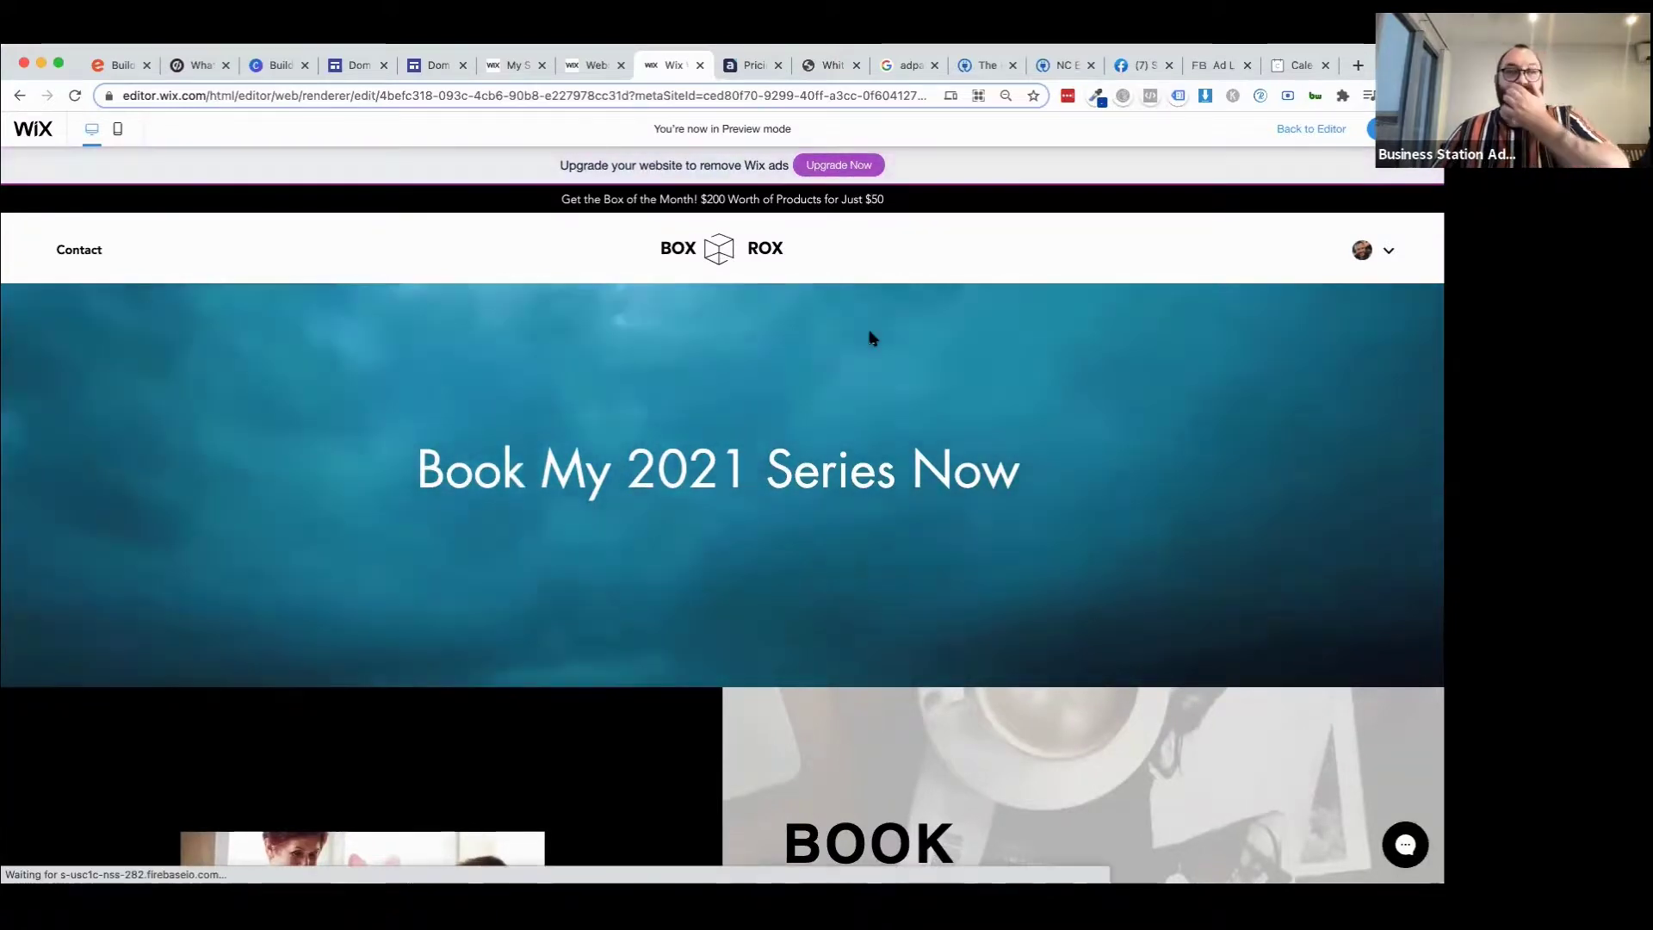
scroll(870, 336, down, 10)
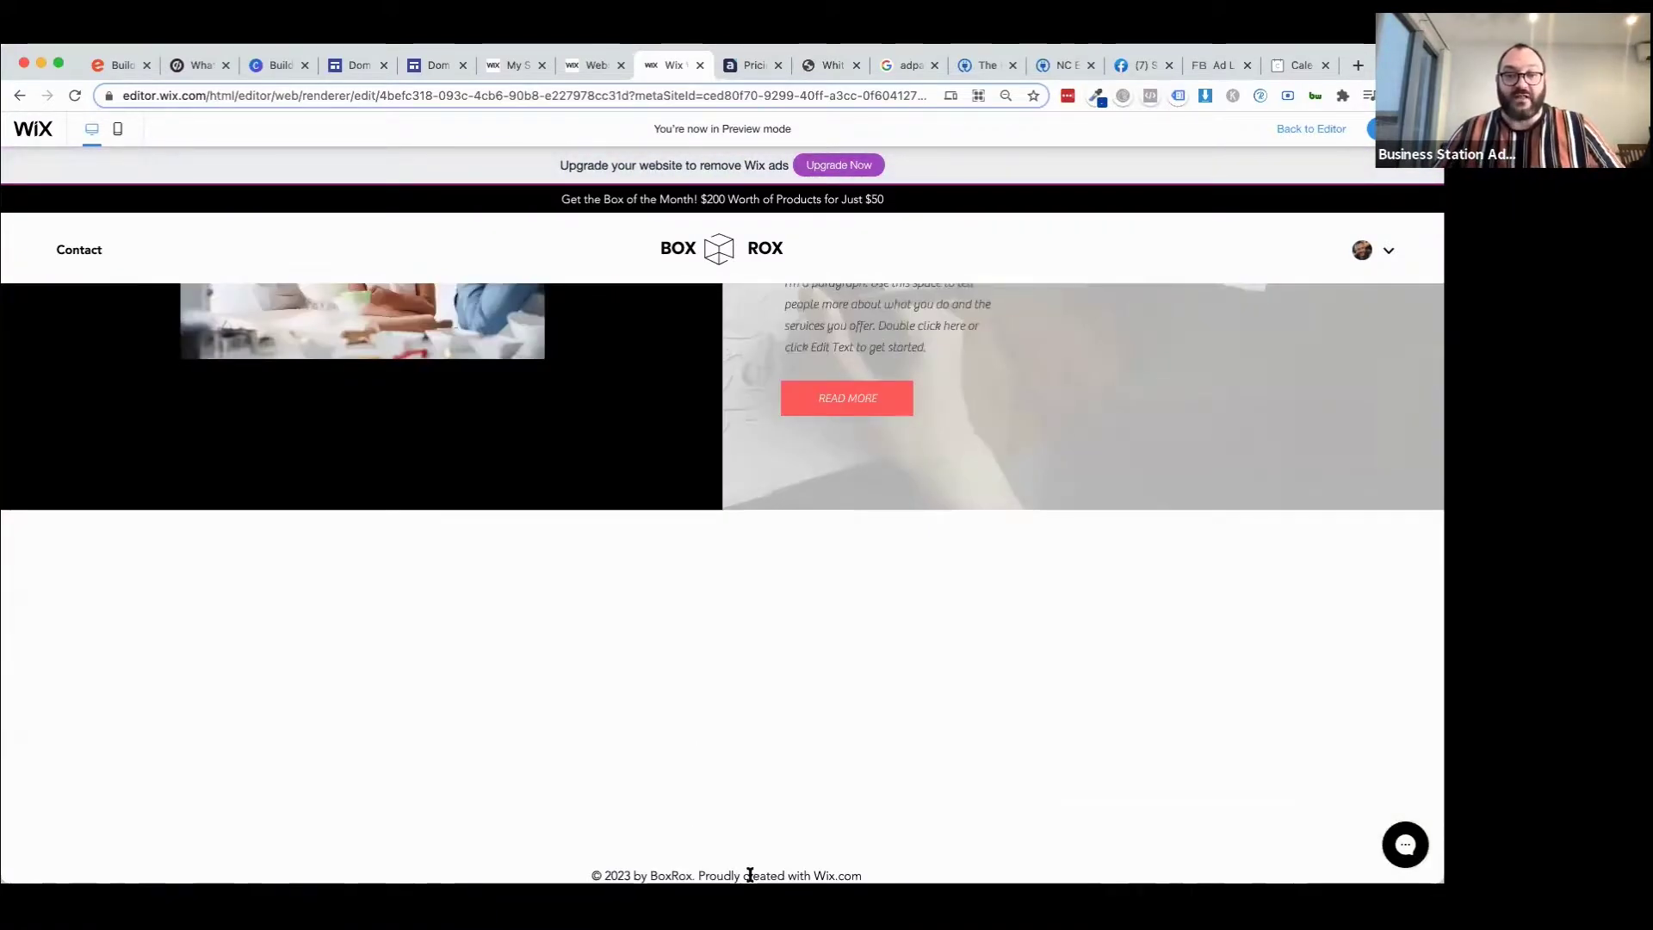
Switch to the AdPage pricing site and sign in to the agency dashboard with the saved email and password.
scroll(826, 681, up, 10)
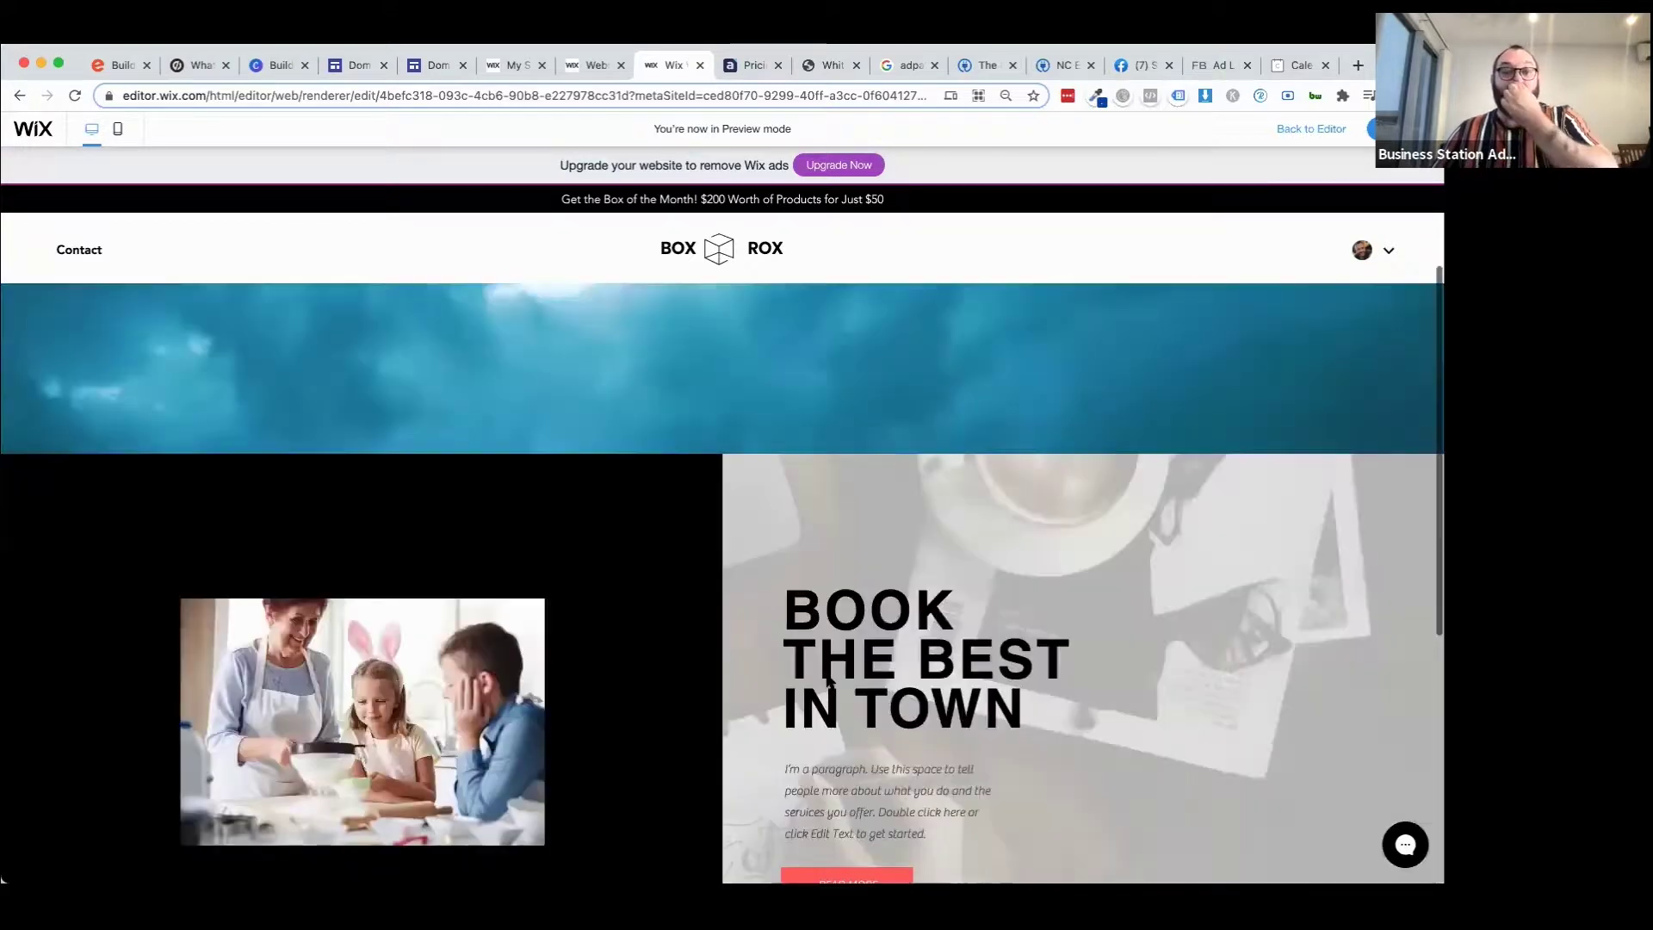
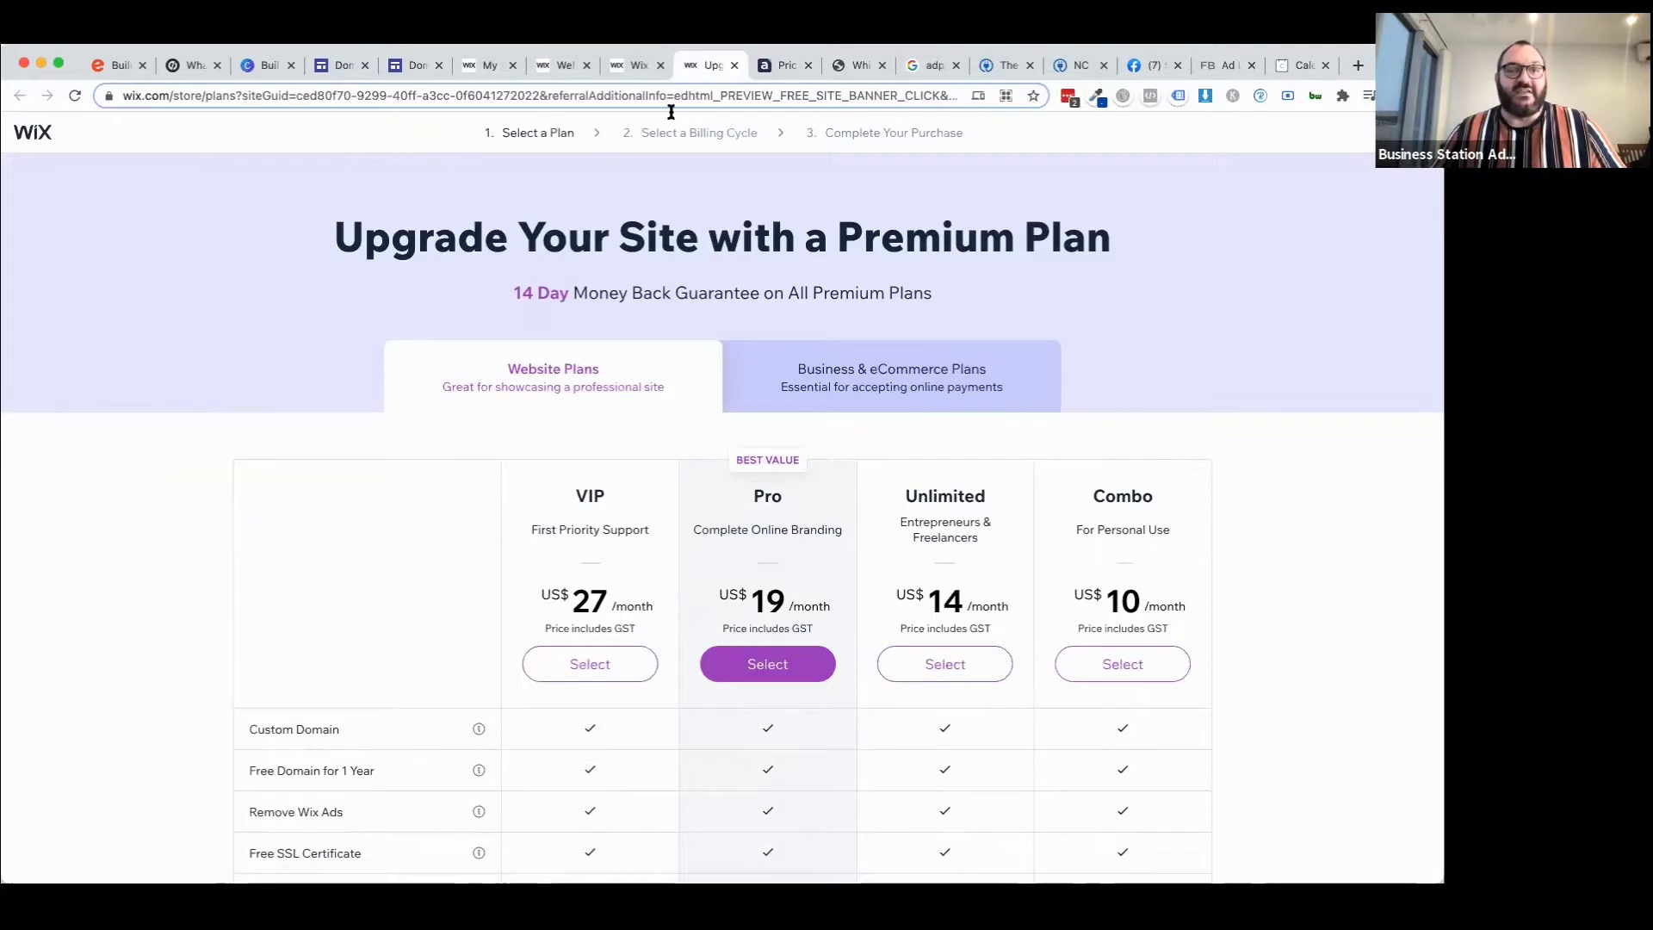
click(771, 74)
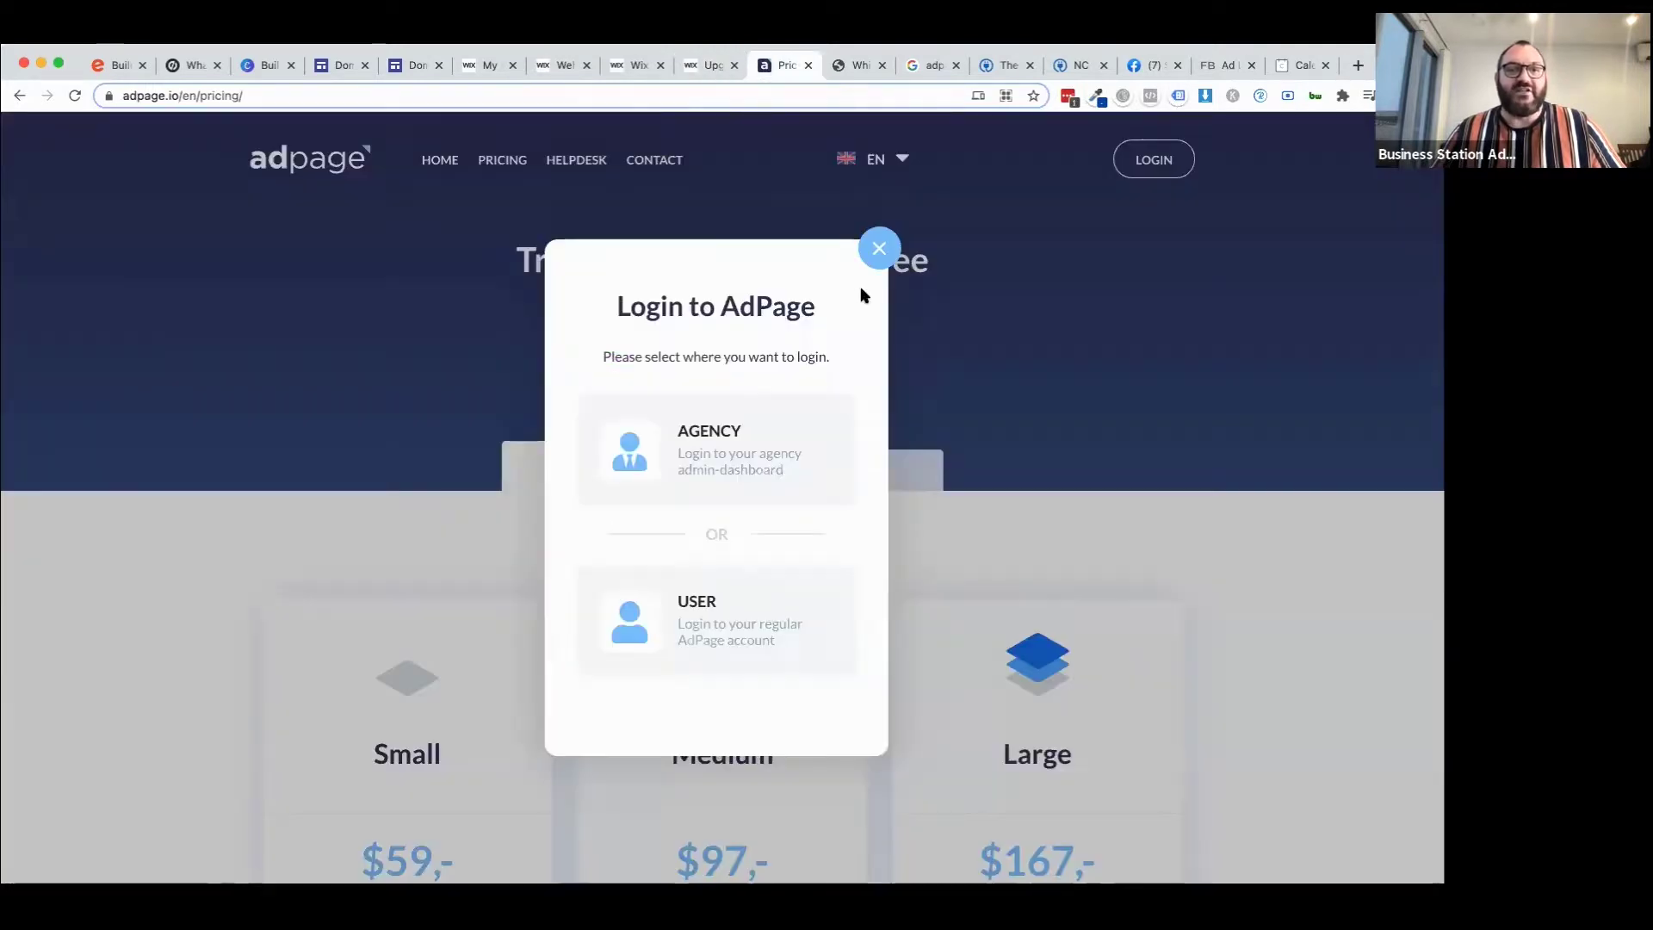
click(711, 433)
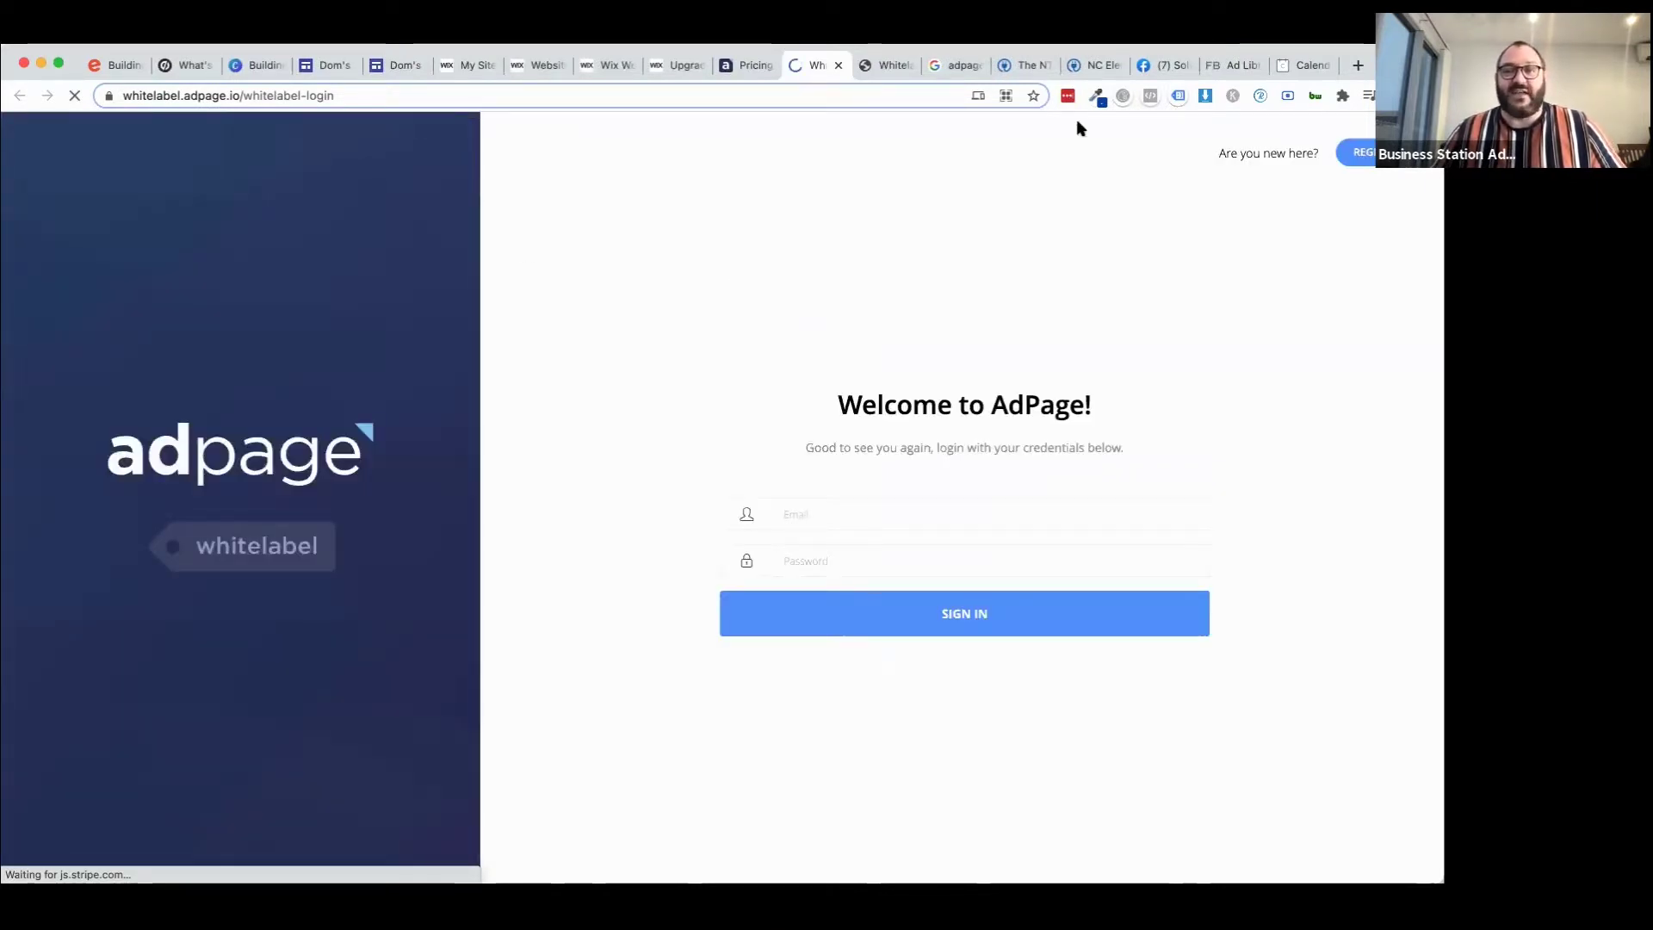
click(1070, 516)
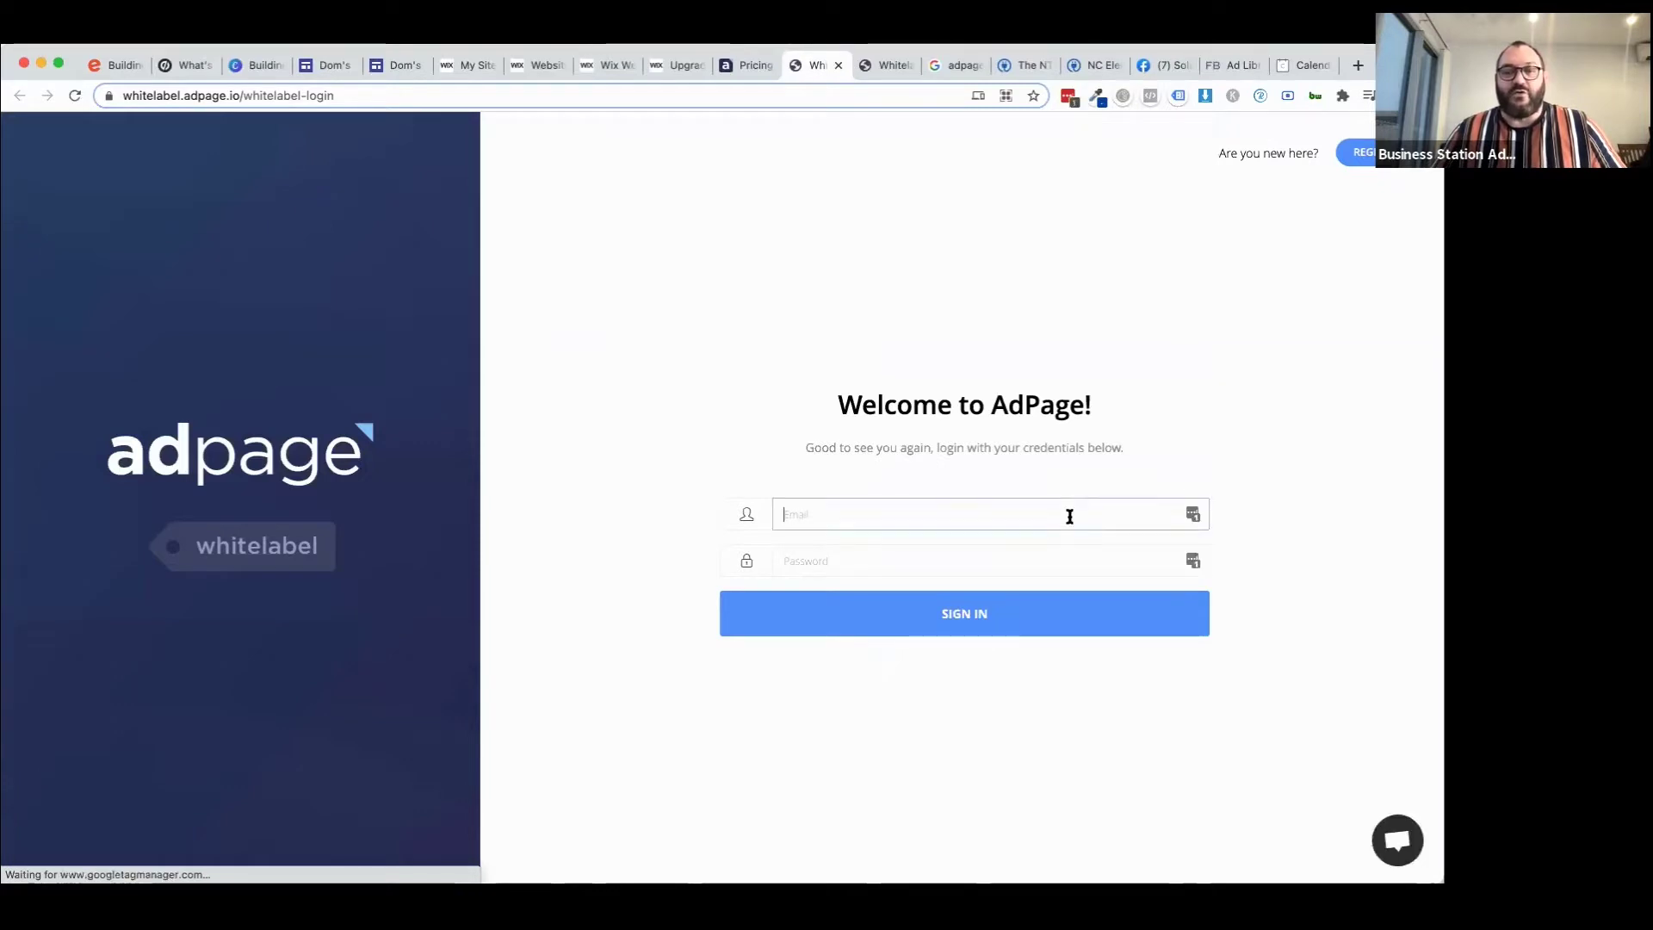
click(1194, 517)
click(999, 633)
click(964, 631)
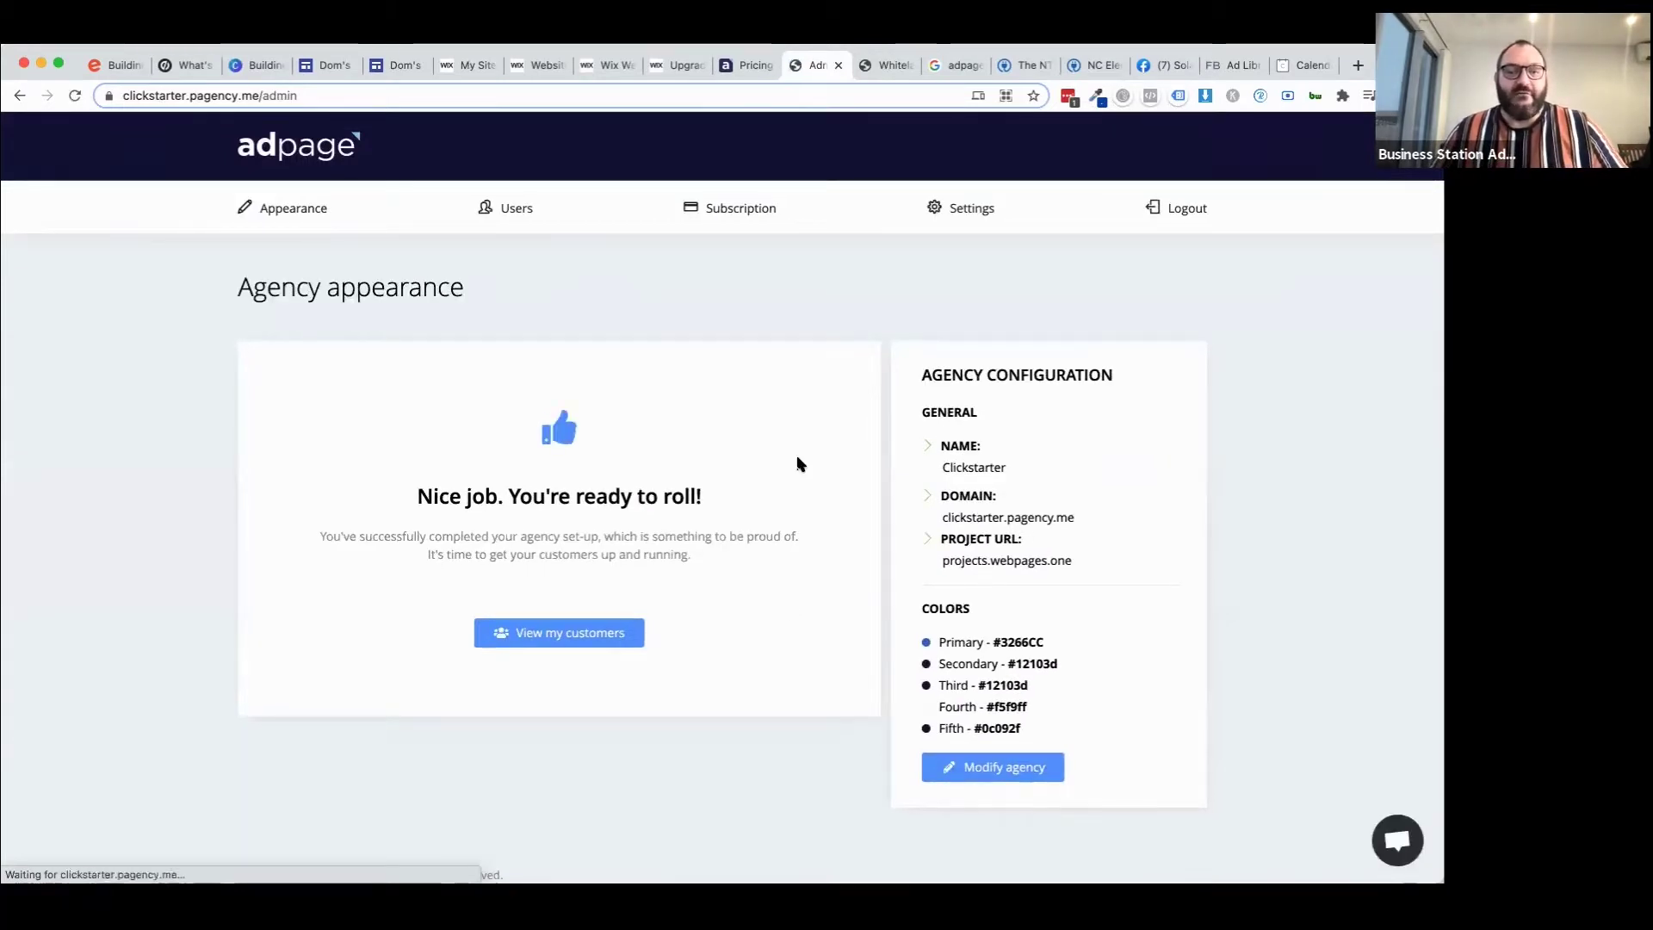
Open the agency's customer list, log in as the Clickstarter Clients account and open its projects.
click(535, 636)
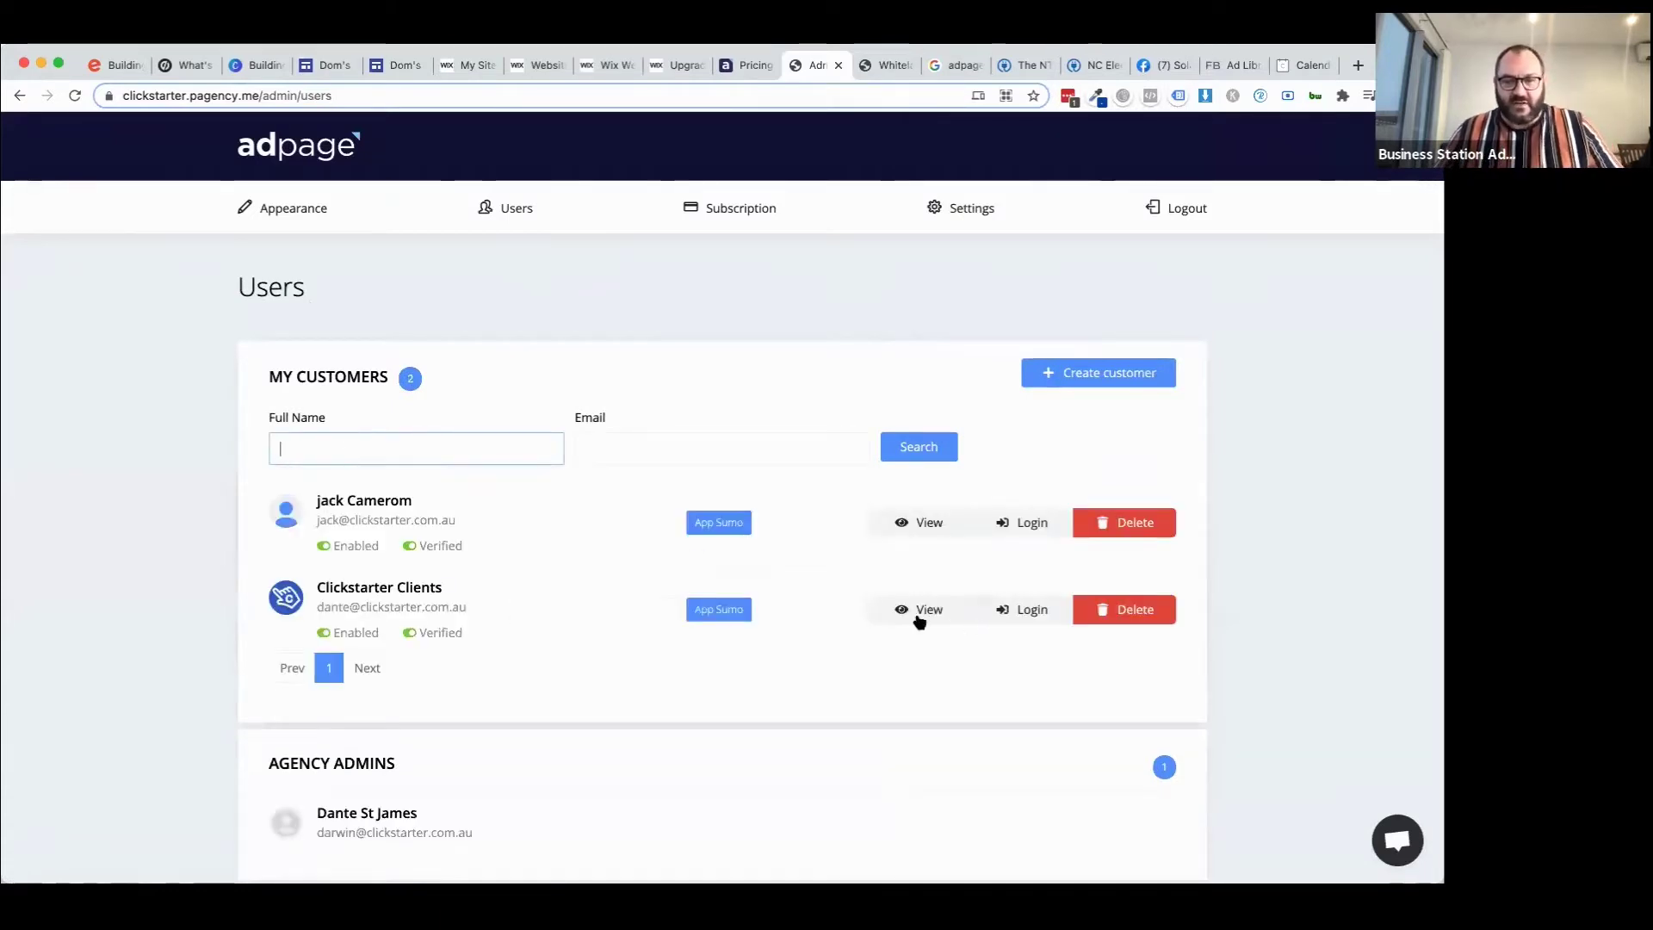
click(1017, 613)
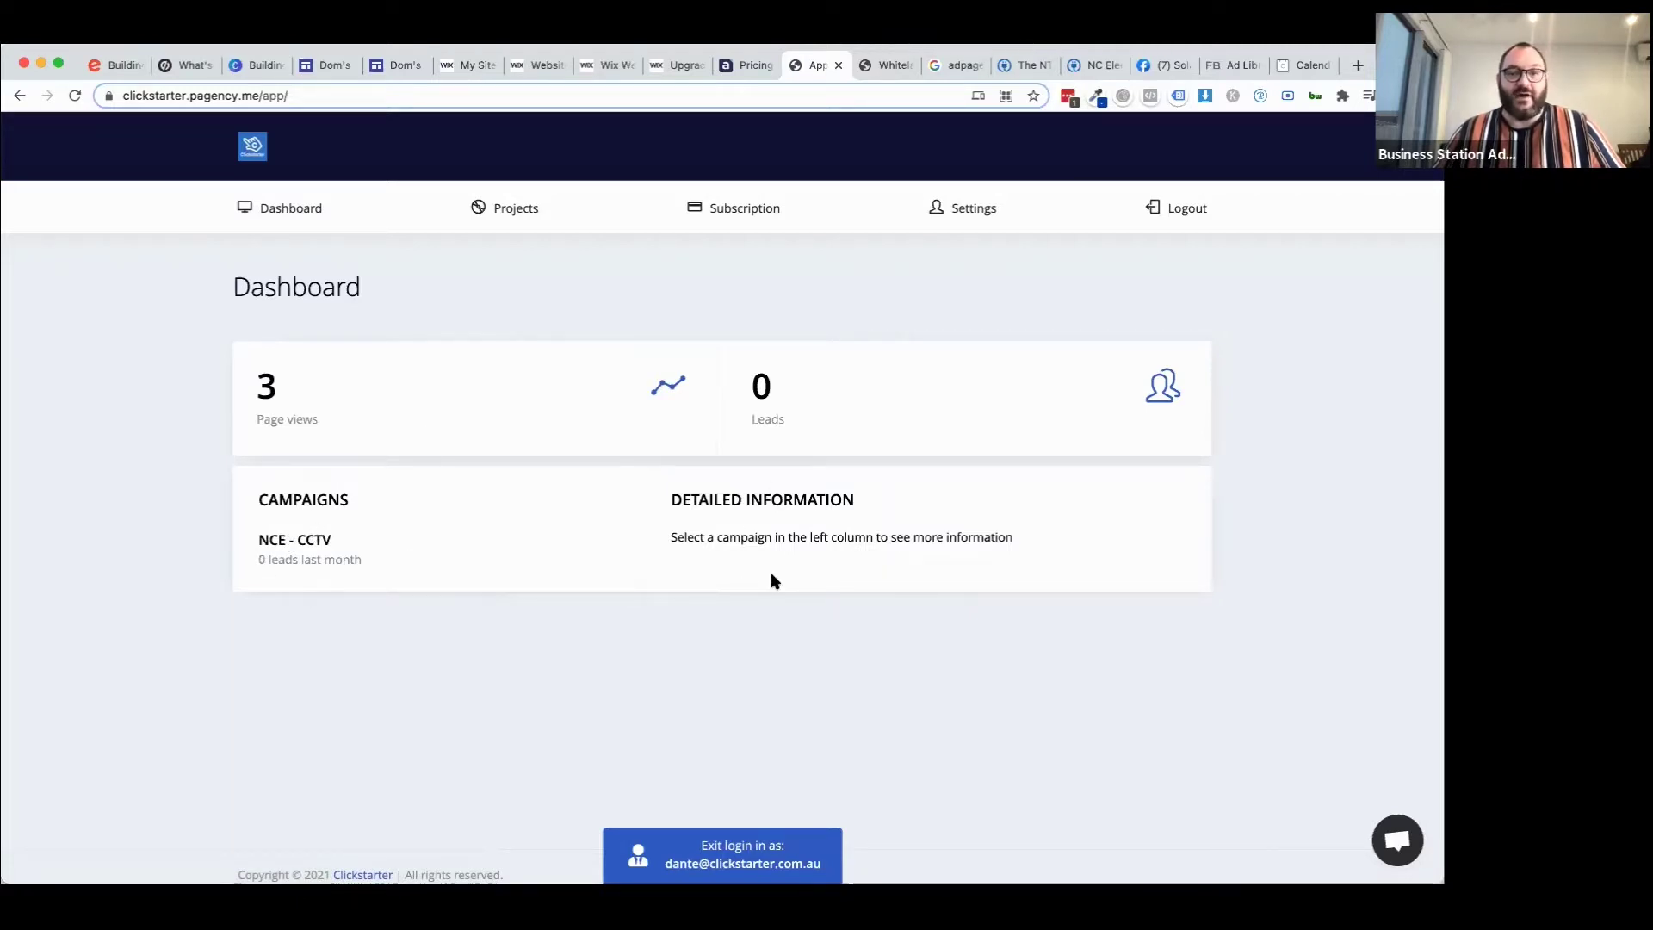
scroll(686, 727, down, 2)
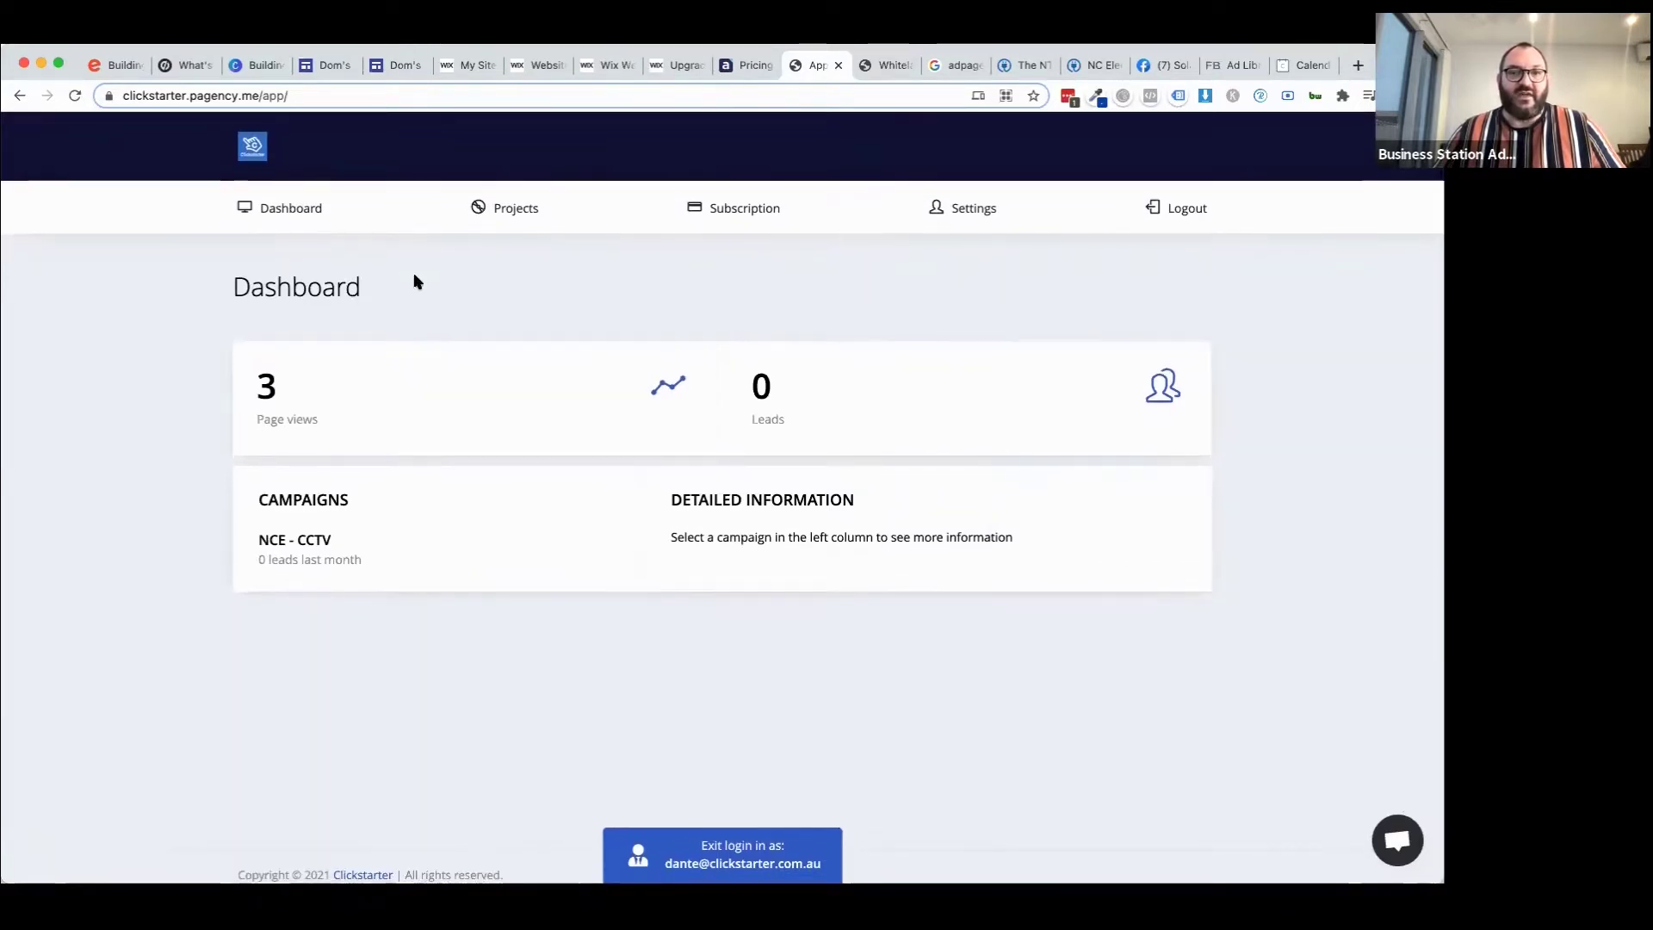
click(498, 214)
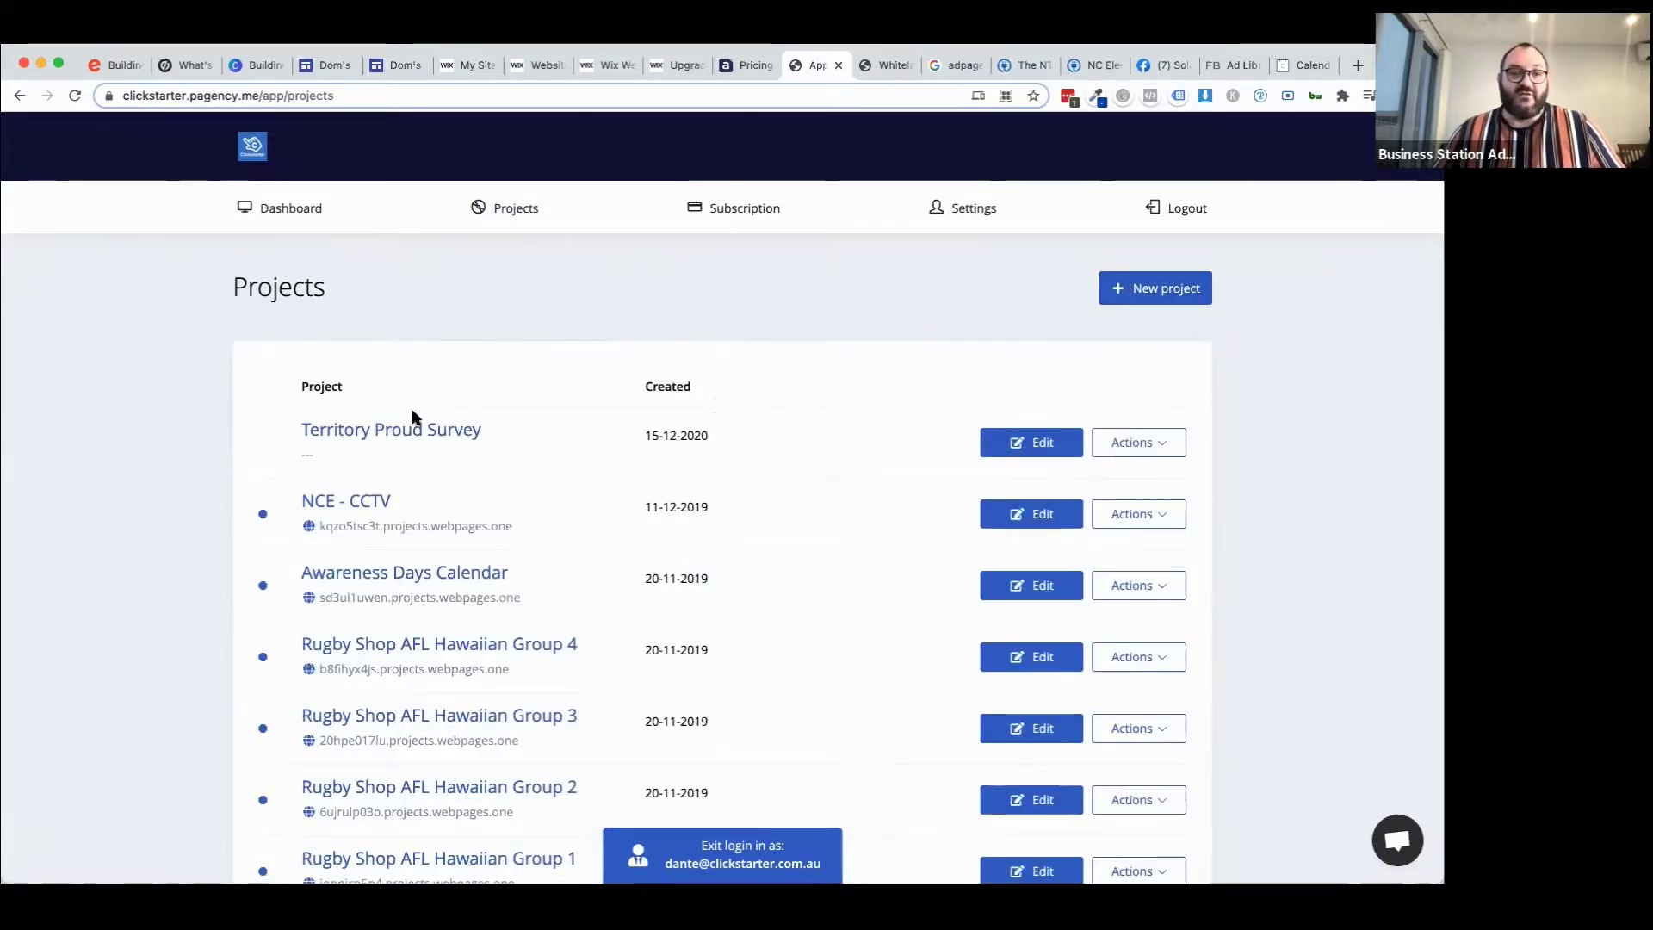
Start a new project and look through the campaign templates, from the quizzes to the skeleton layouts.
click(1158, 287)
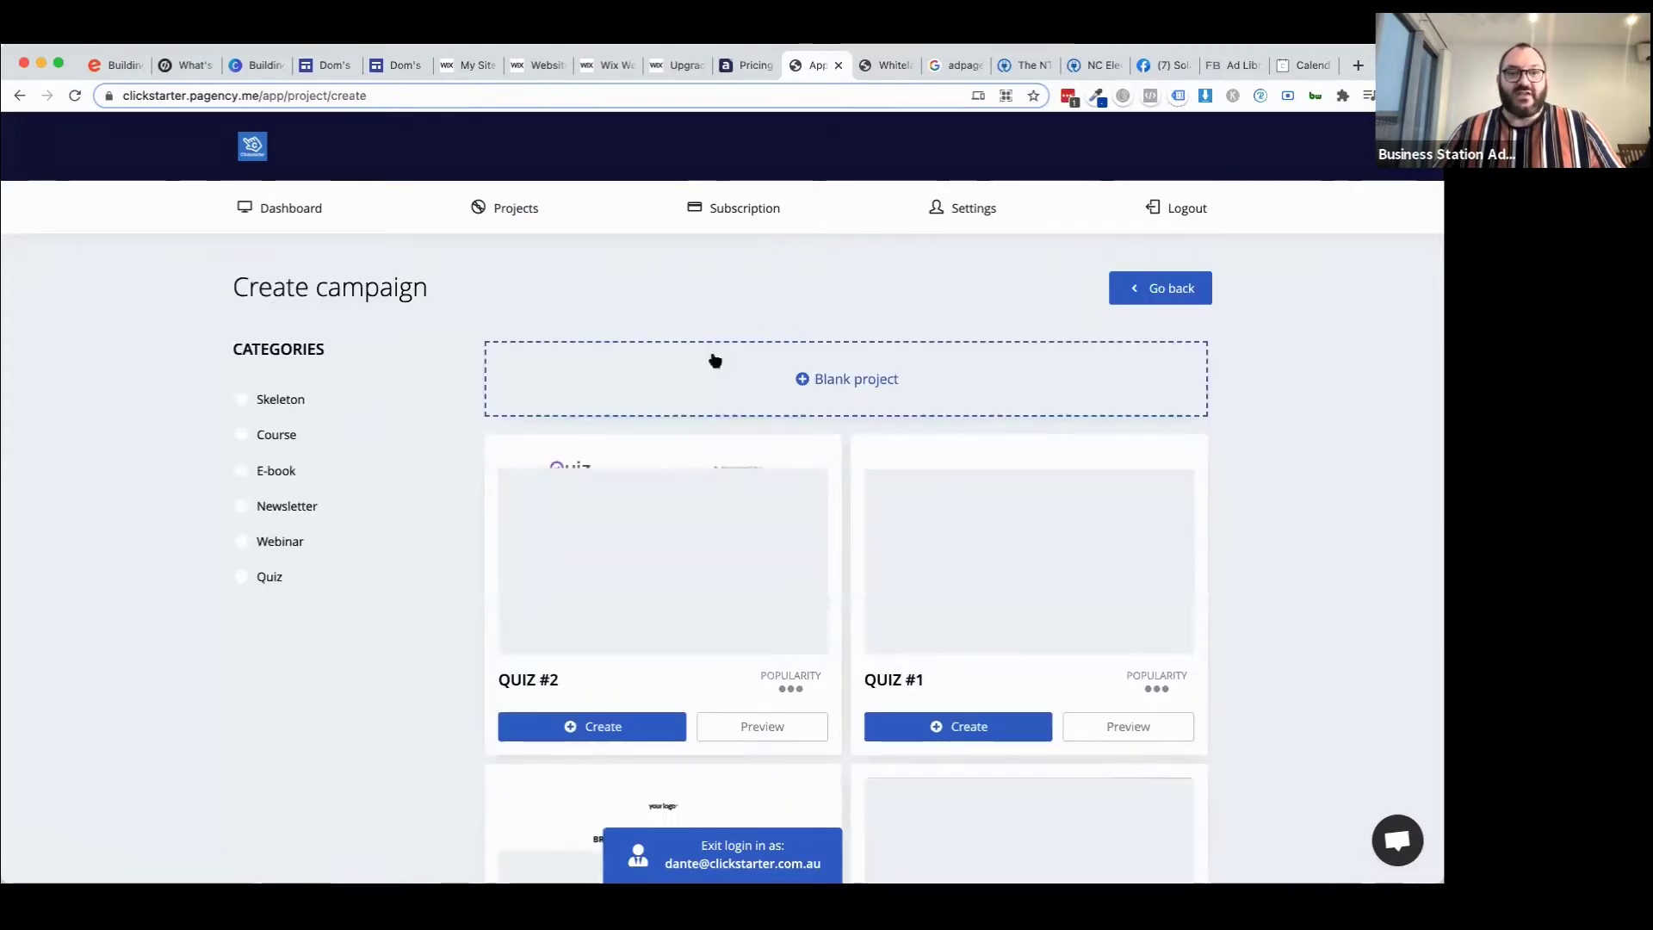
scroll(1291, 645, down, 3)
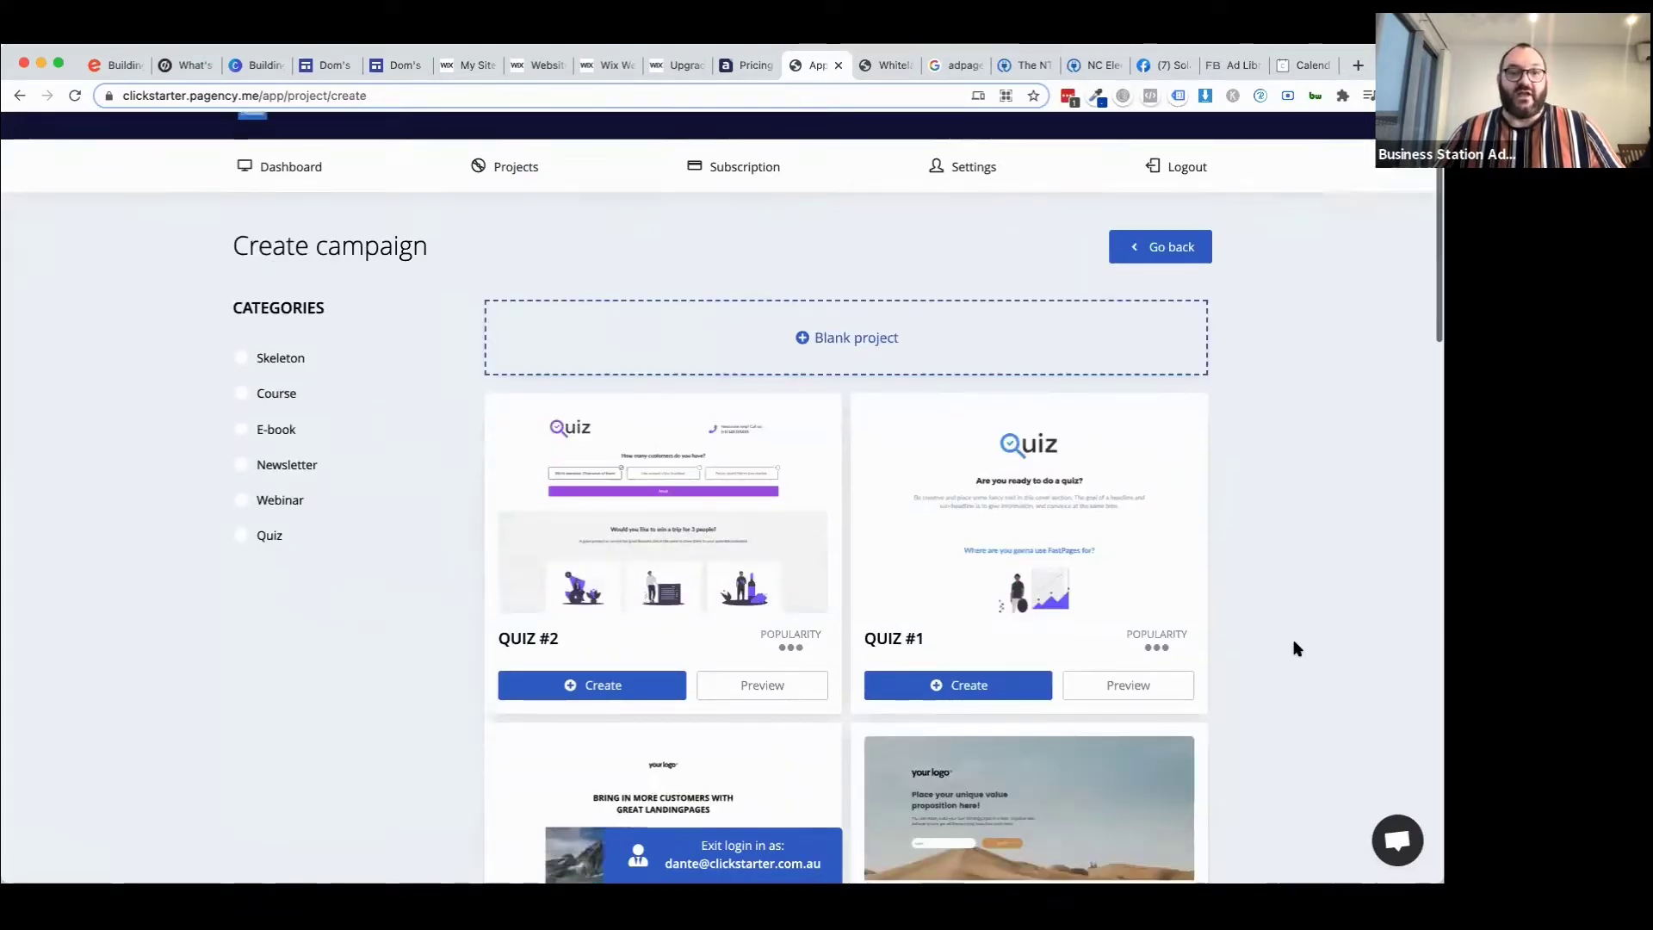
scroll(1289, 526, down, 5)
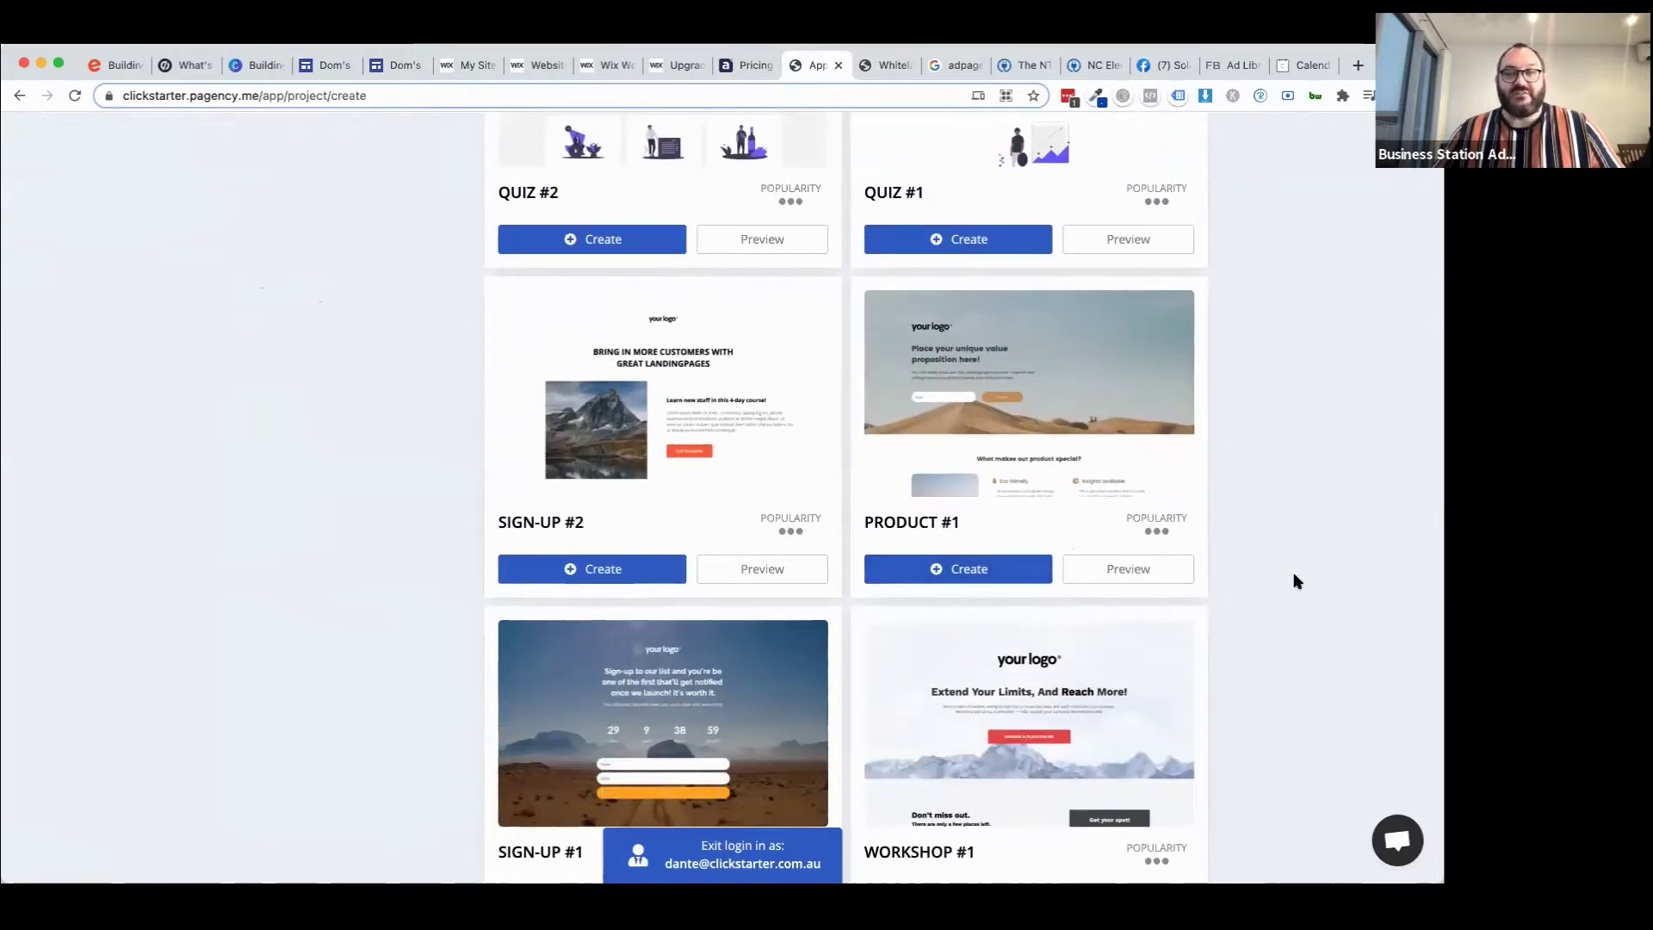
scroll(1294, 580, down, 3)
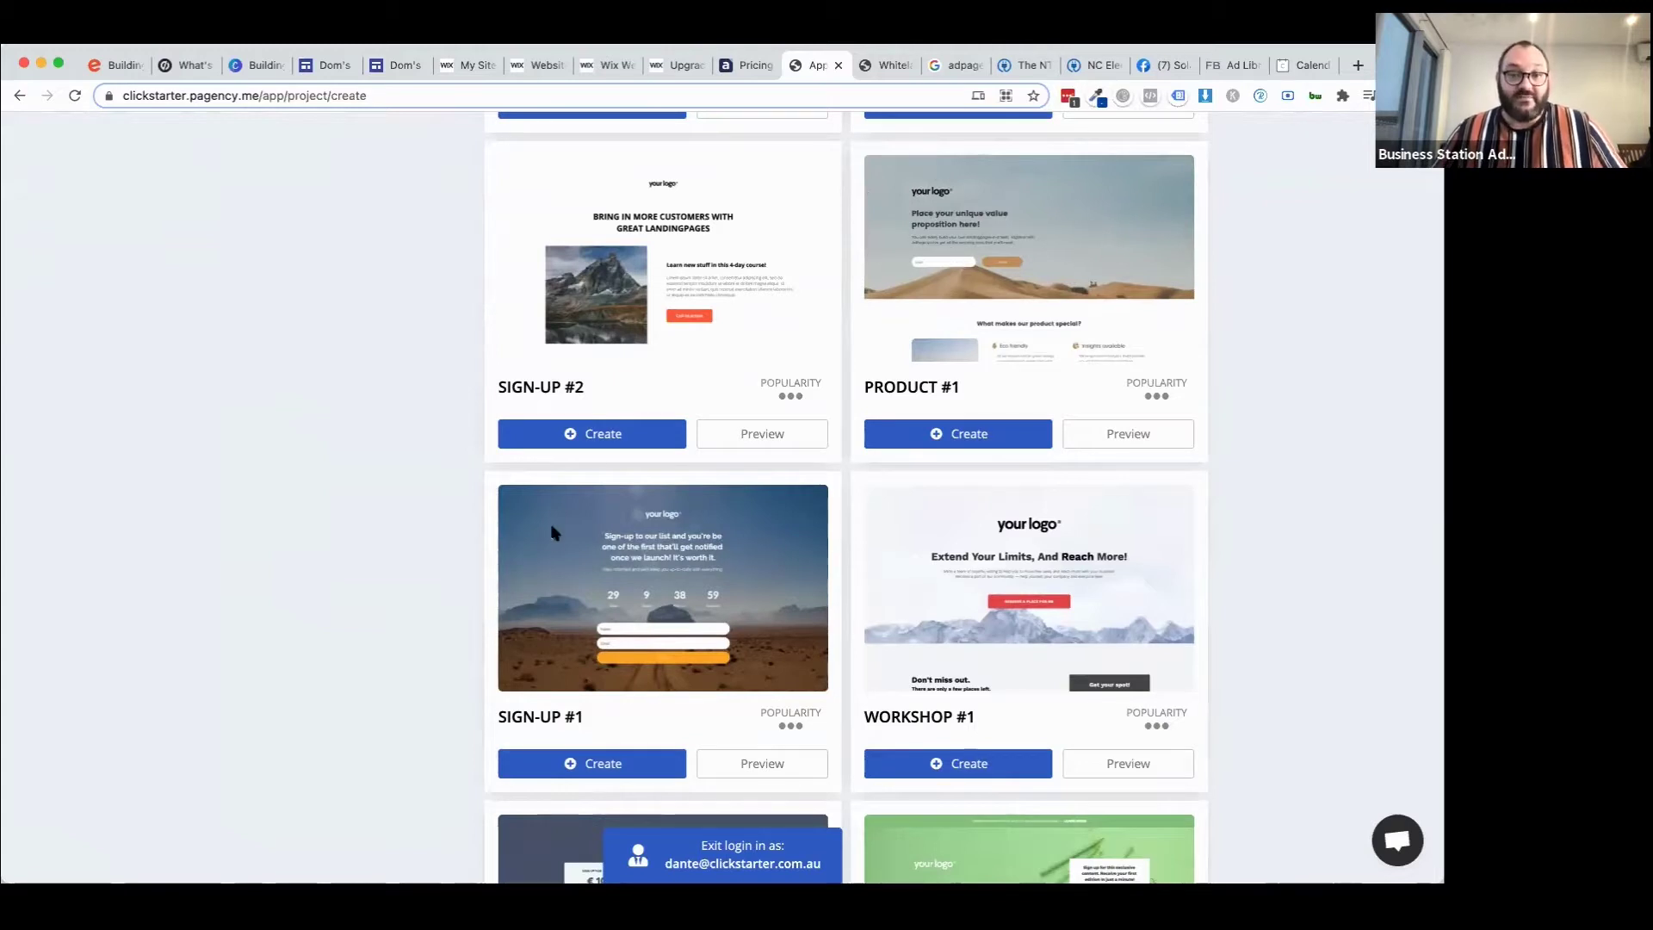
scroll(365, 711, down, 5)
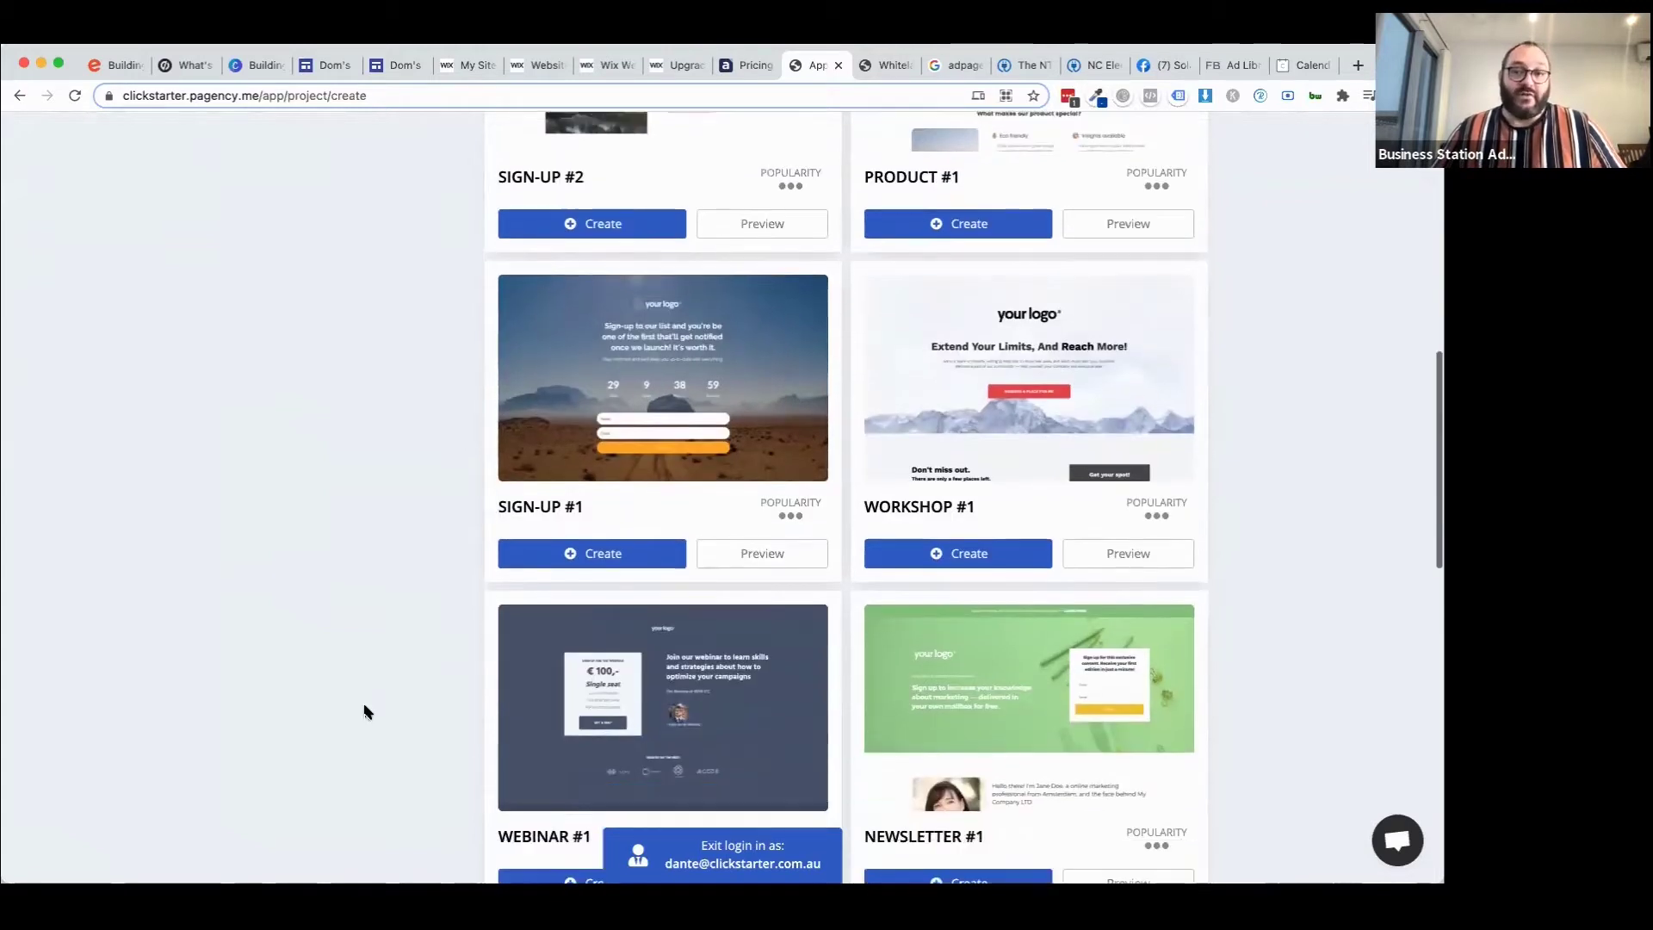
scroll(365, 711, down, 1)
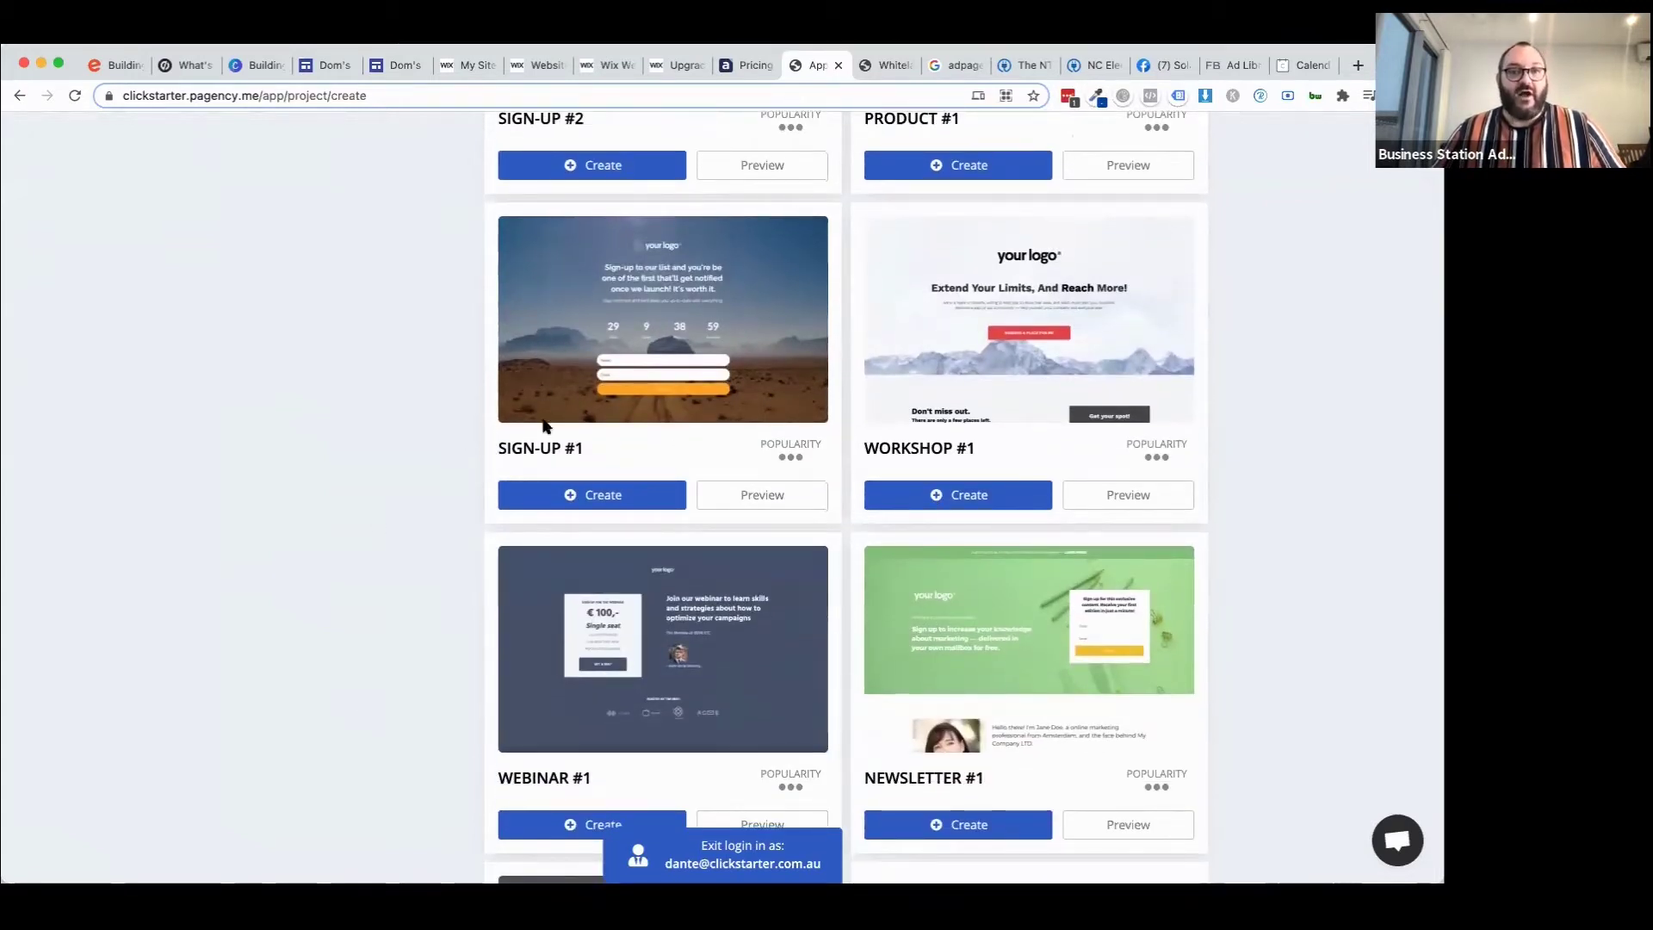
scroll(1276, 694, down, 8)
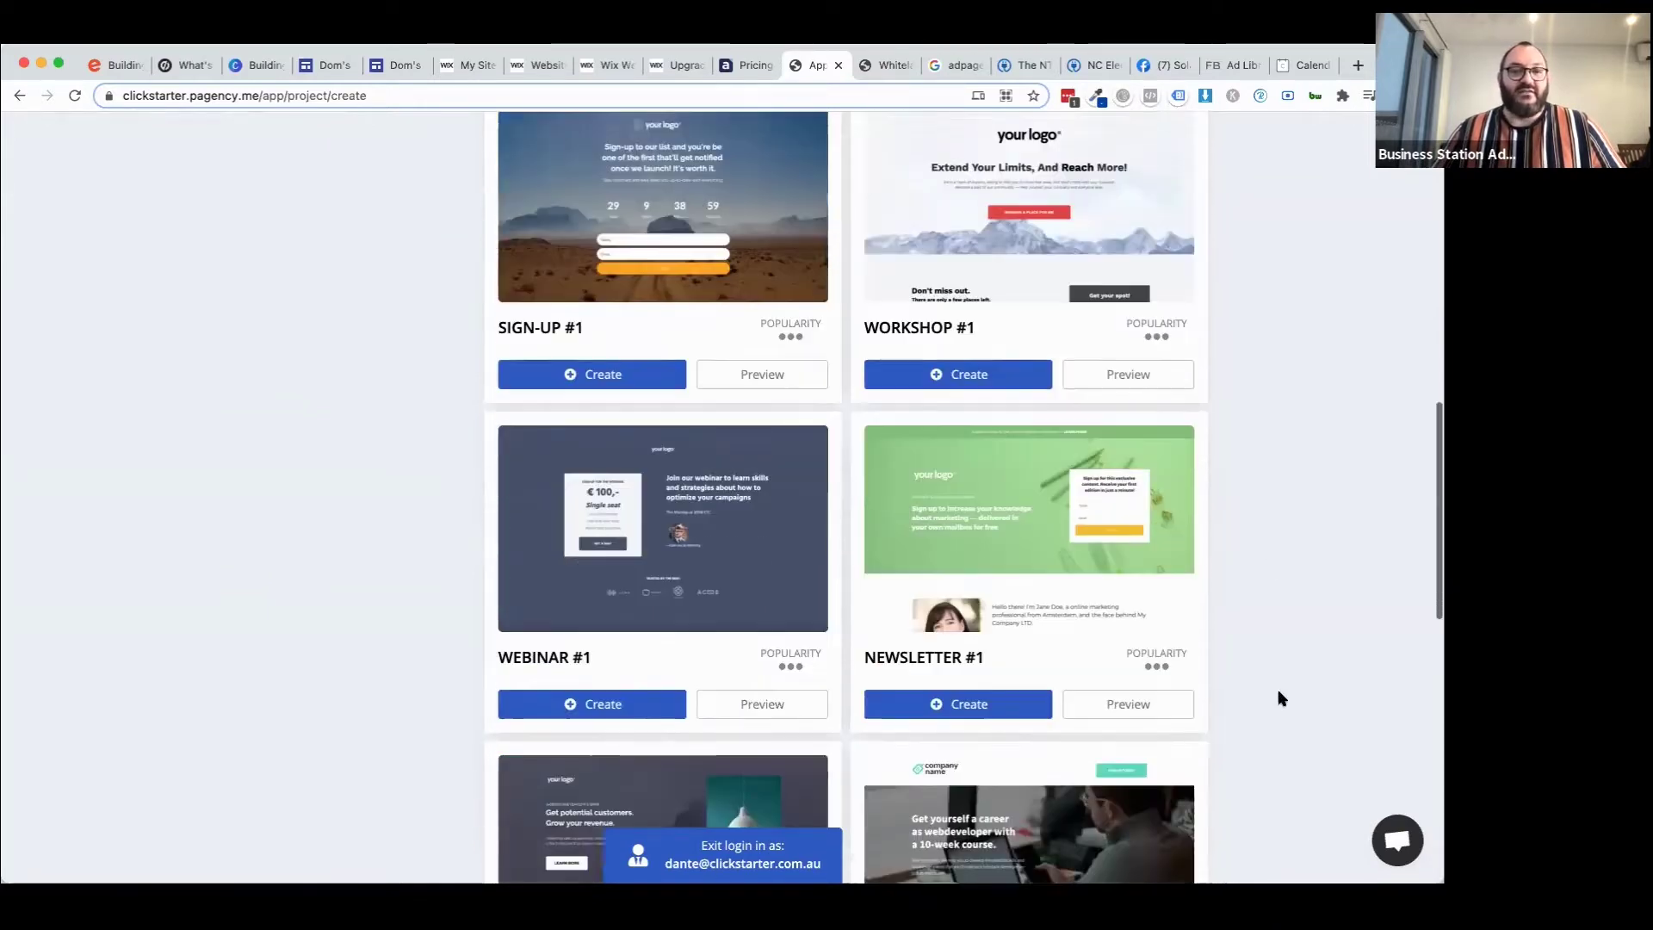
scroll(1280, 698, down, 10)
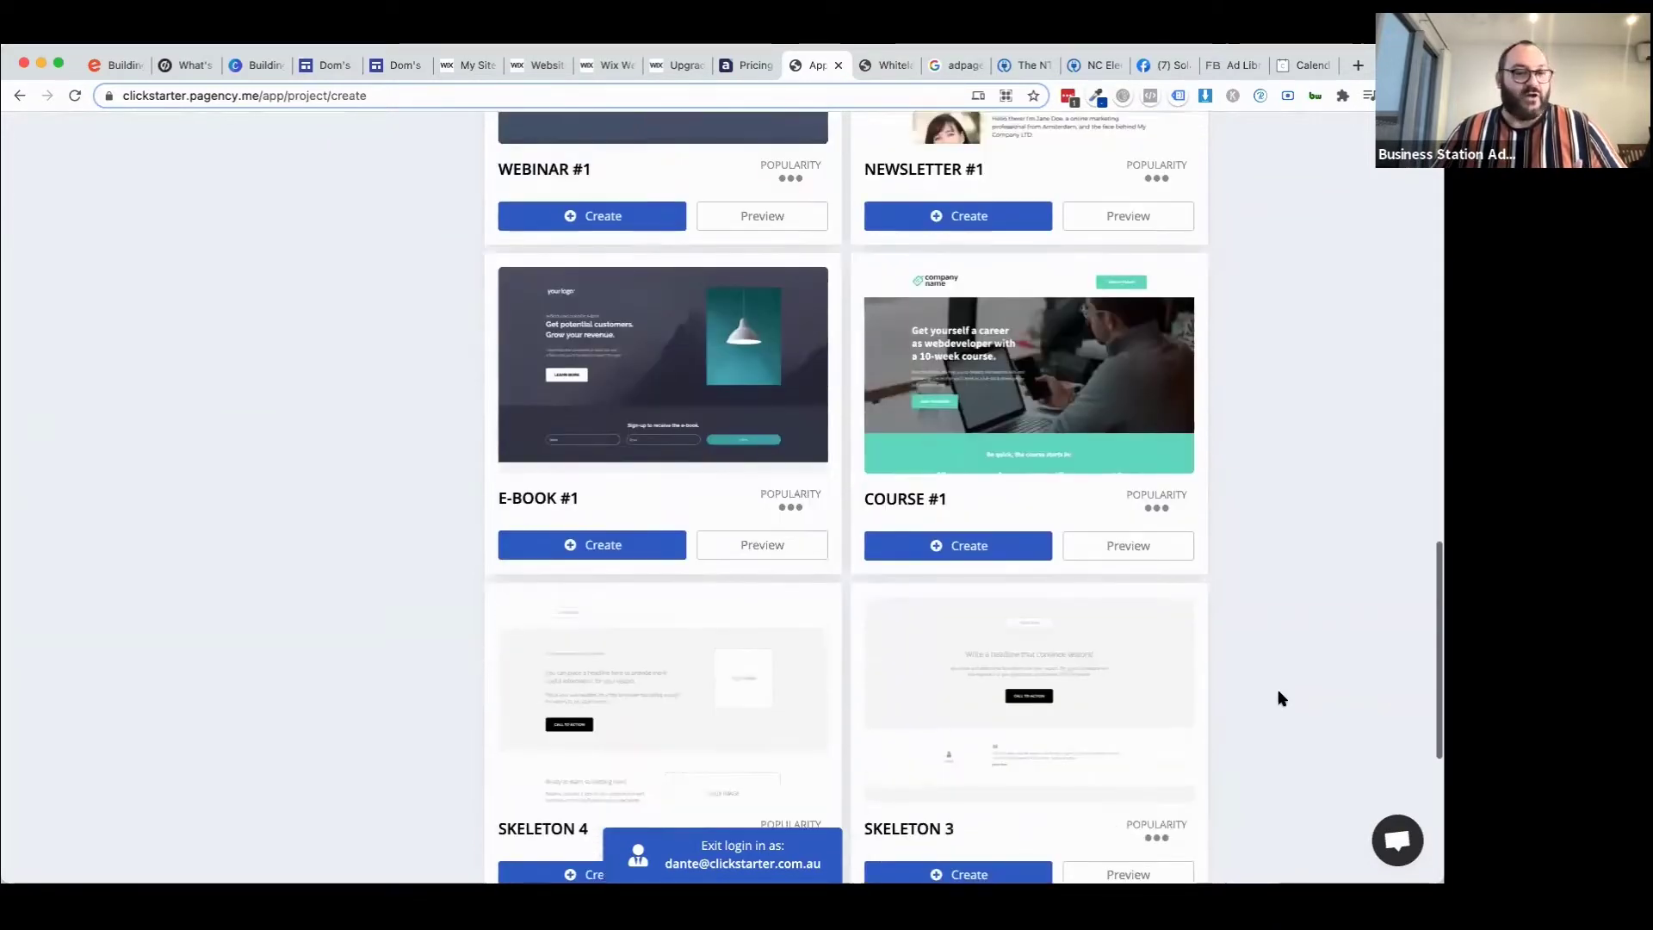
scroll(1280, 698, down, 4)
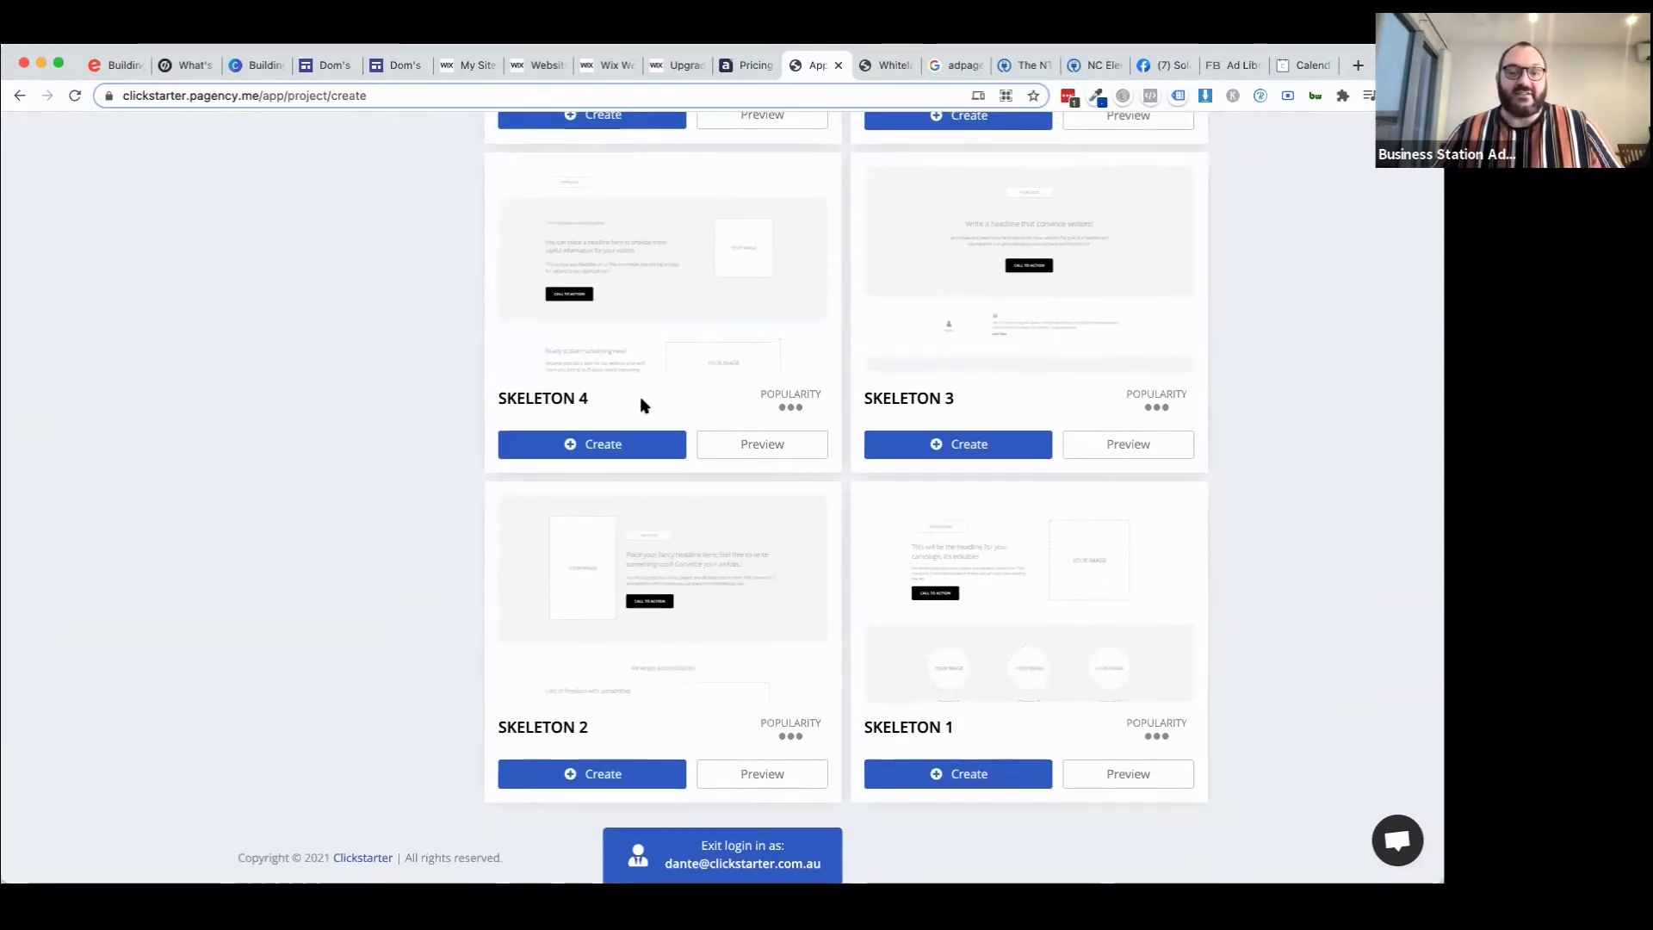
scroll(1160, 544, up, 4)
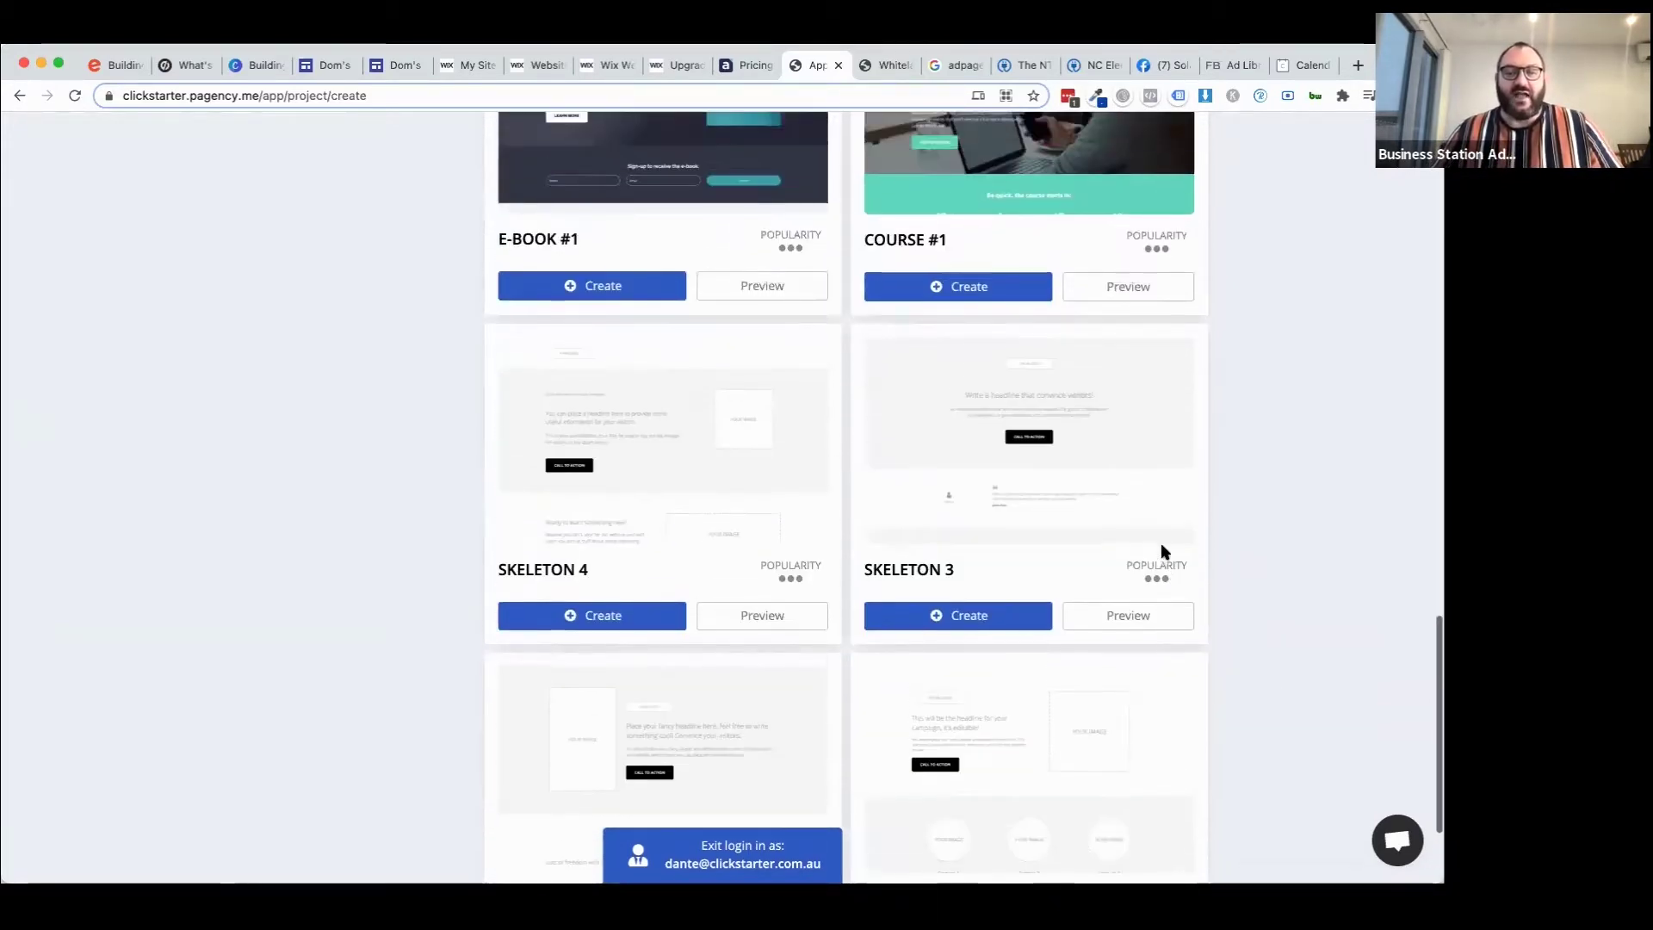
scroll(1160, 551, up, 5)
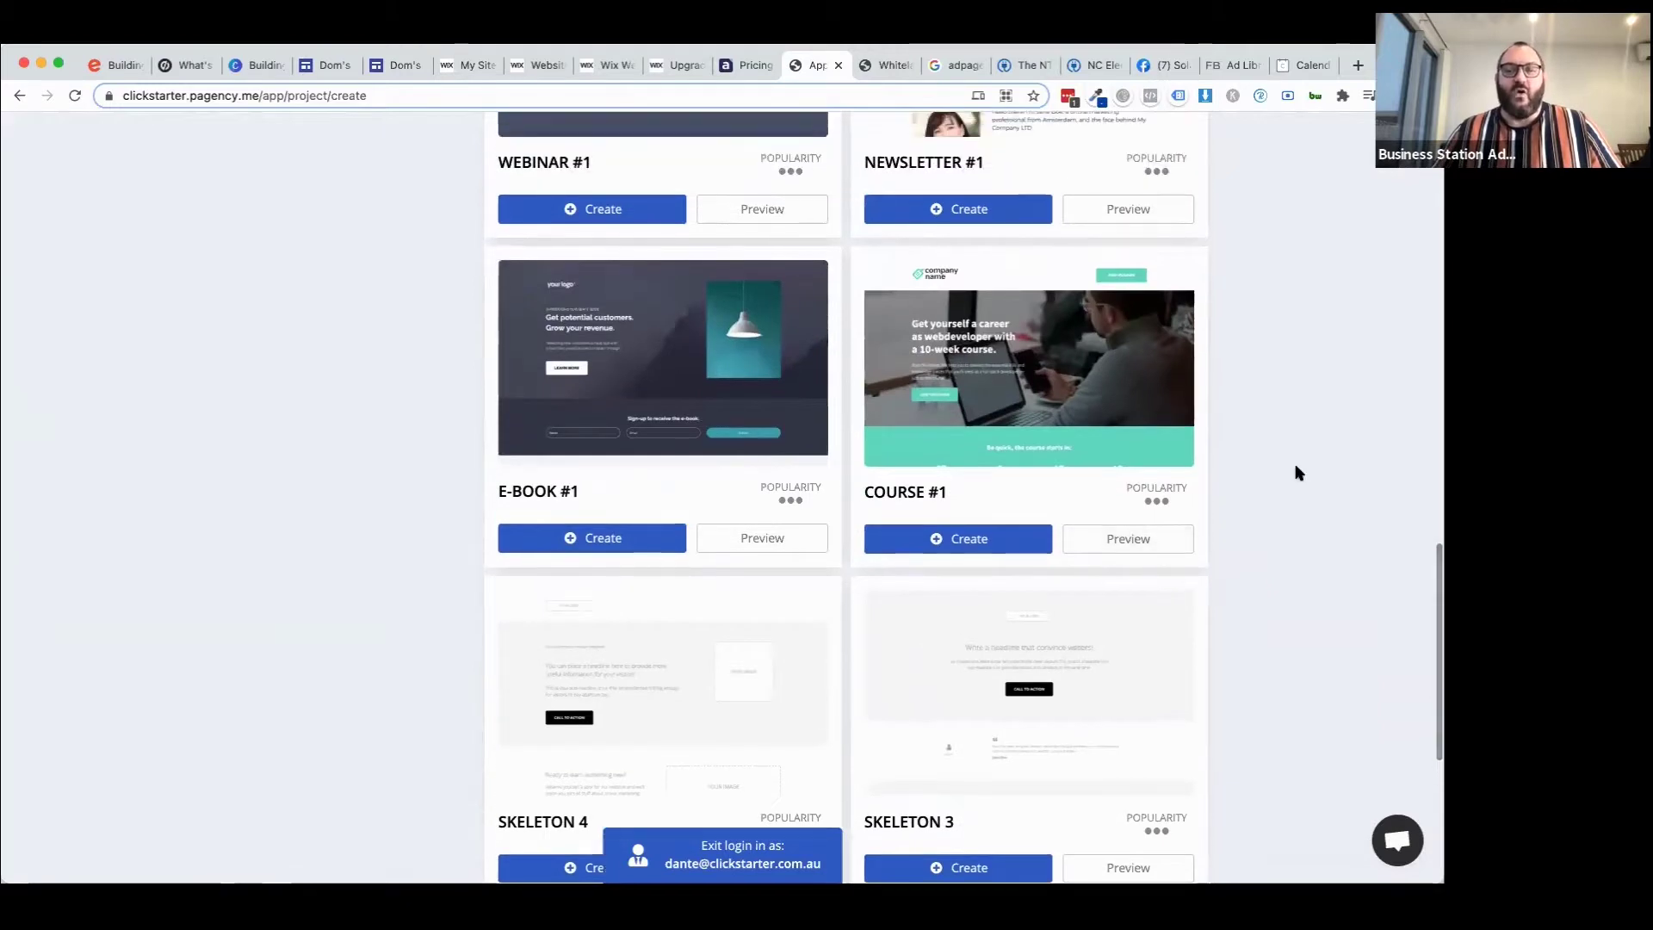
Create a project named "Test Page" from the Course #1 template.
click(960, 595)
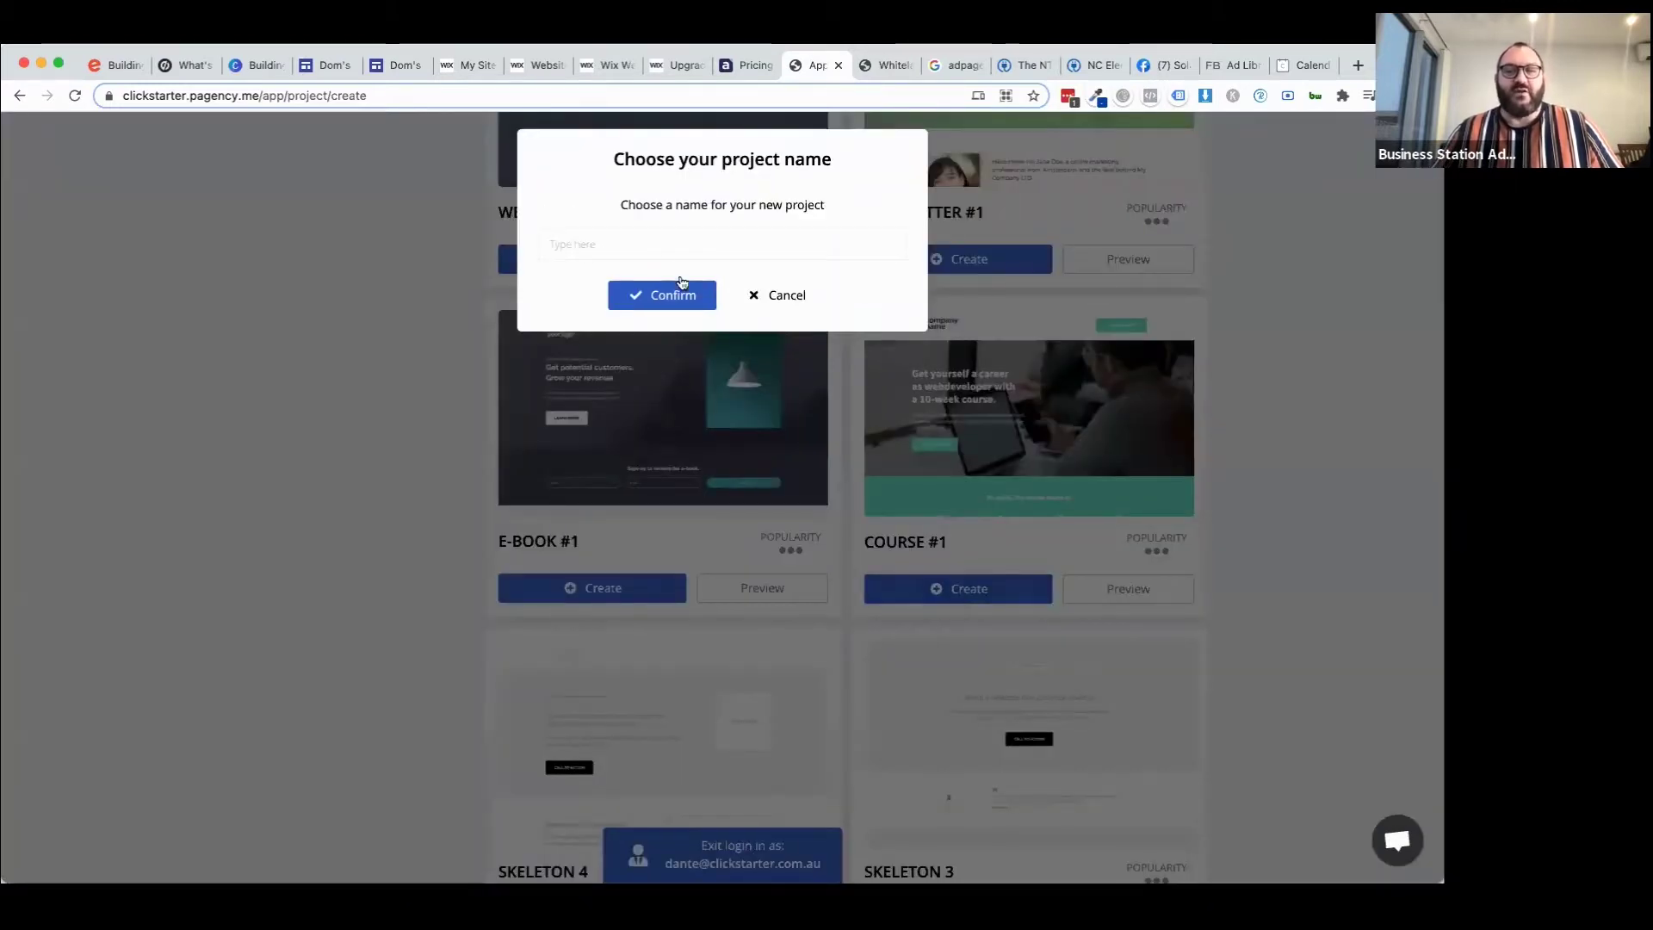
click(641, 243)
text(Test Page)
click(647, 301)
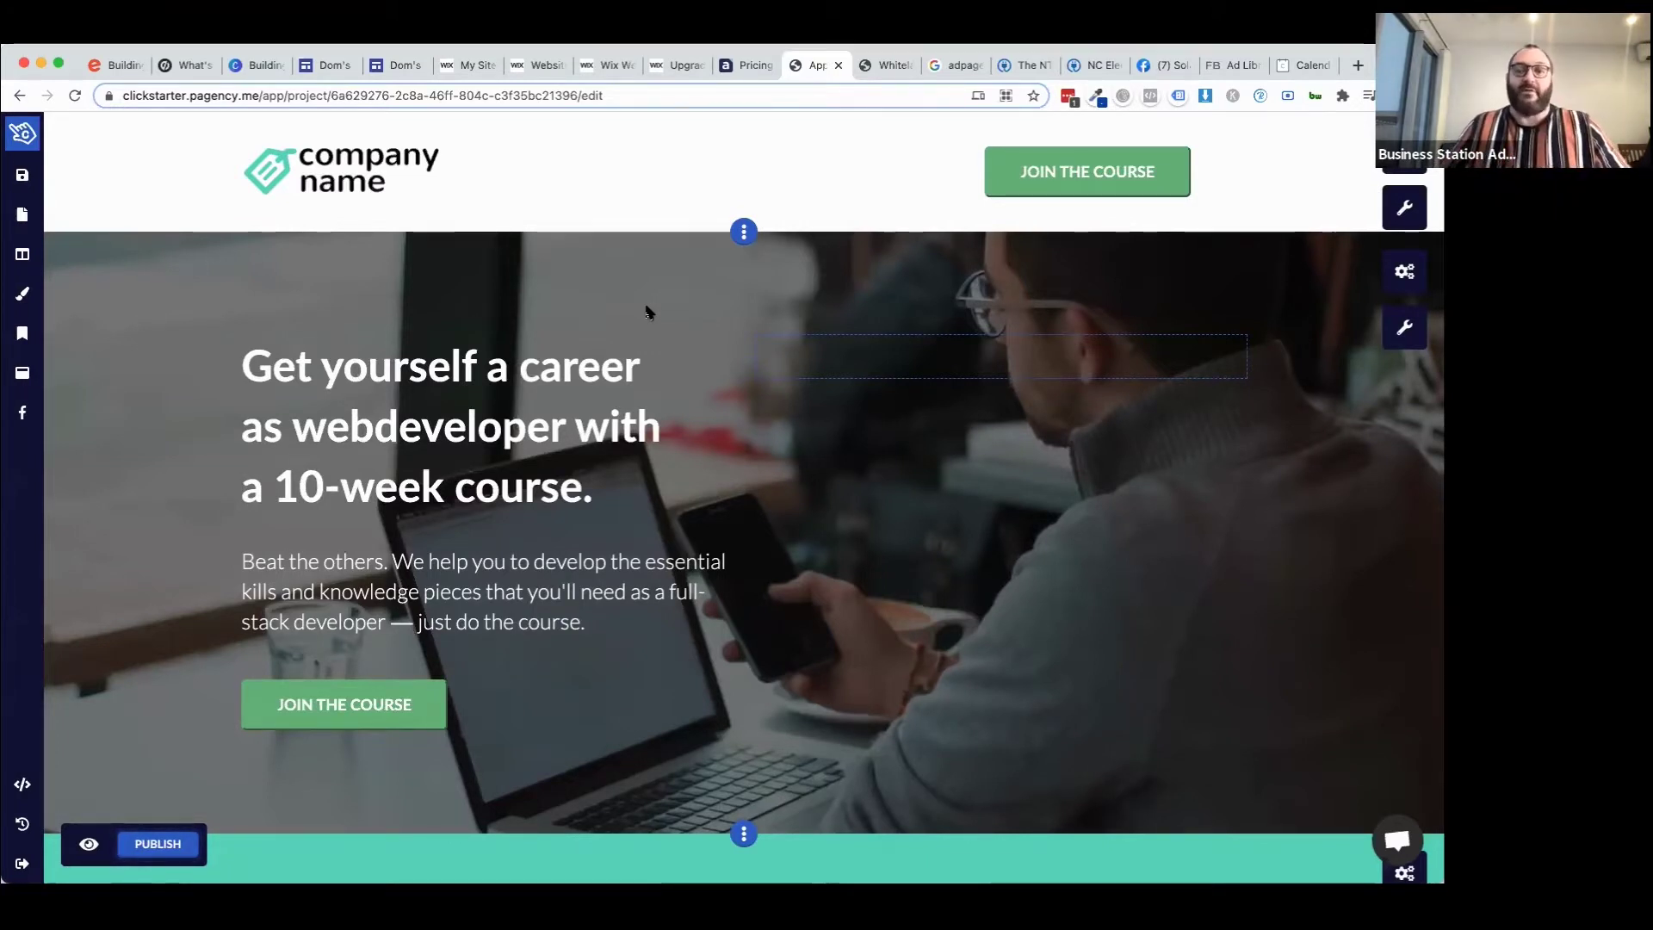
Set the background color of the box around the header's JOIN THE COURSE button to dark red #A10606.
click(358, 165)
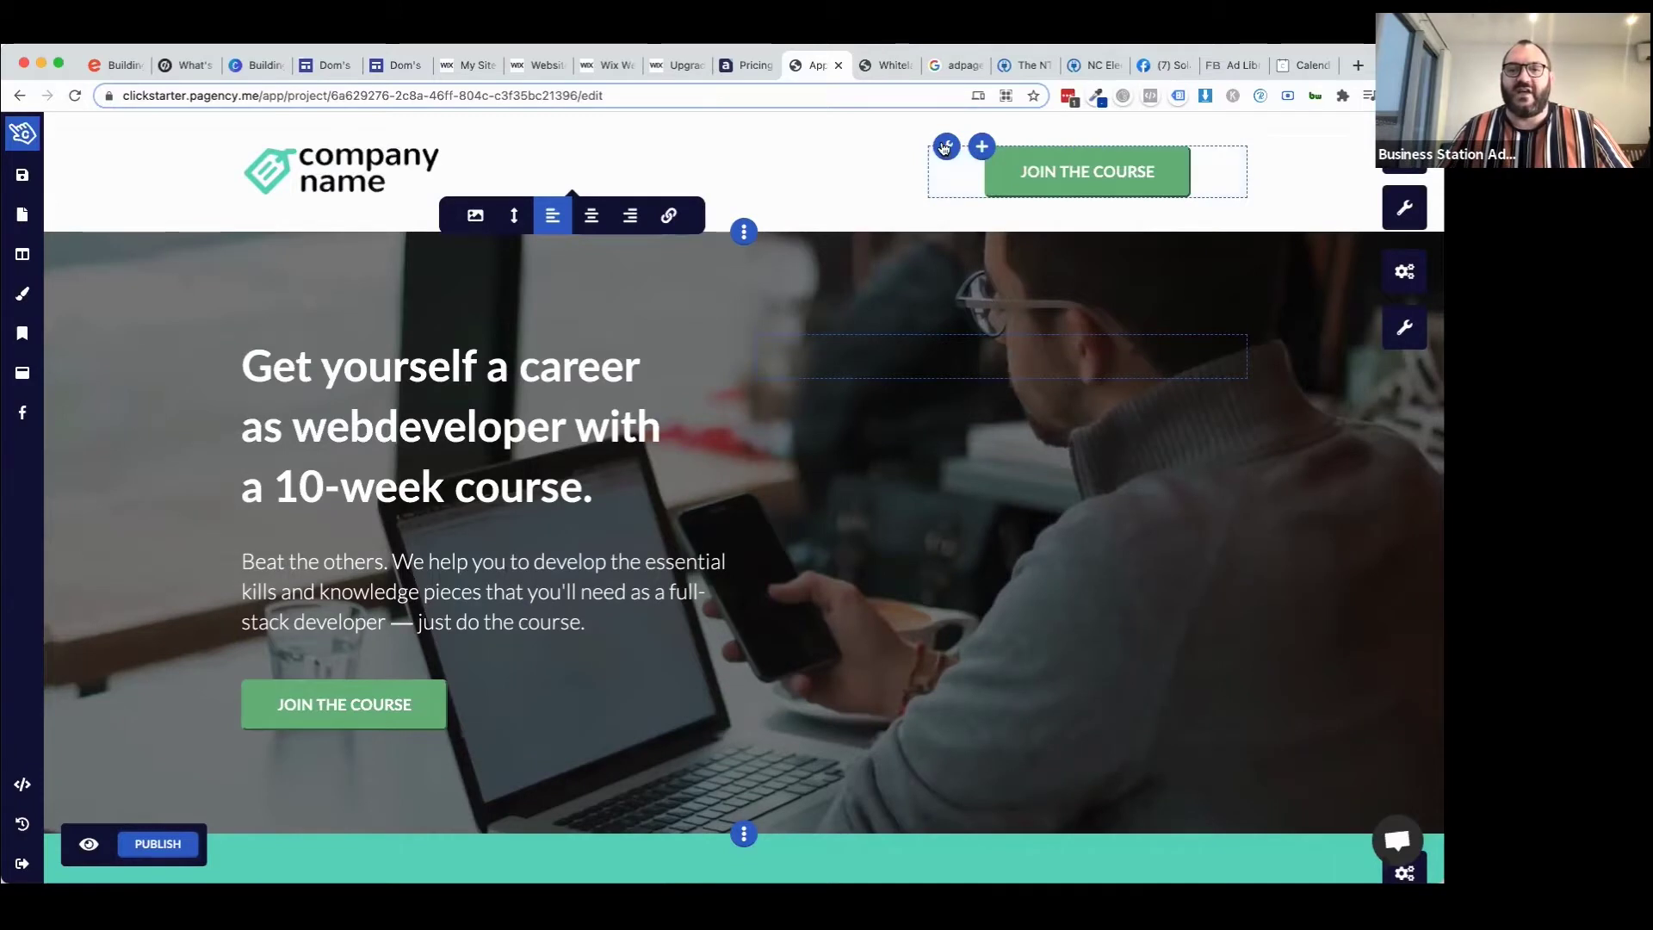
click(946, 147)
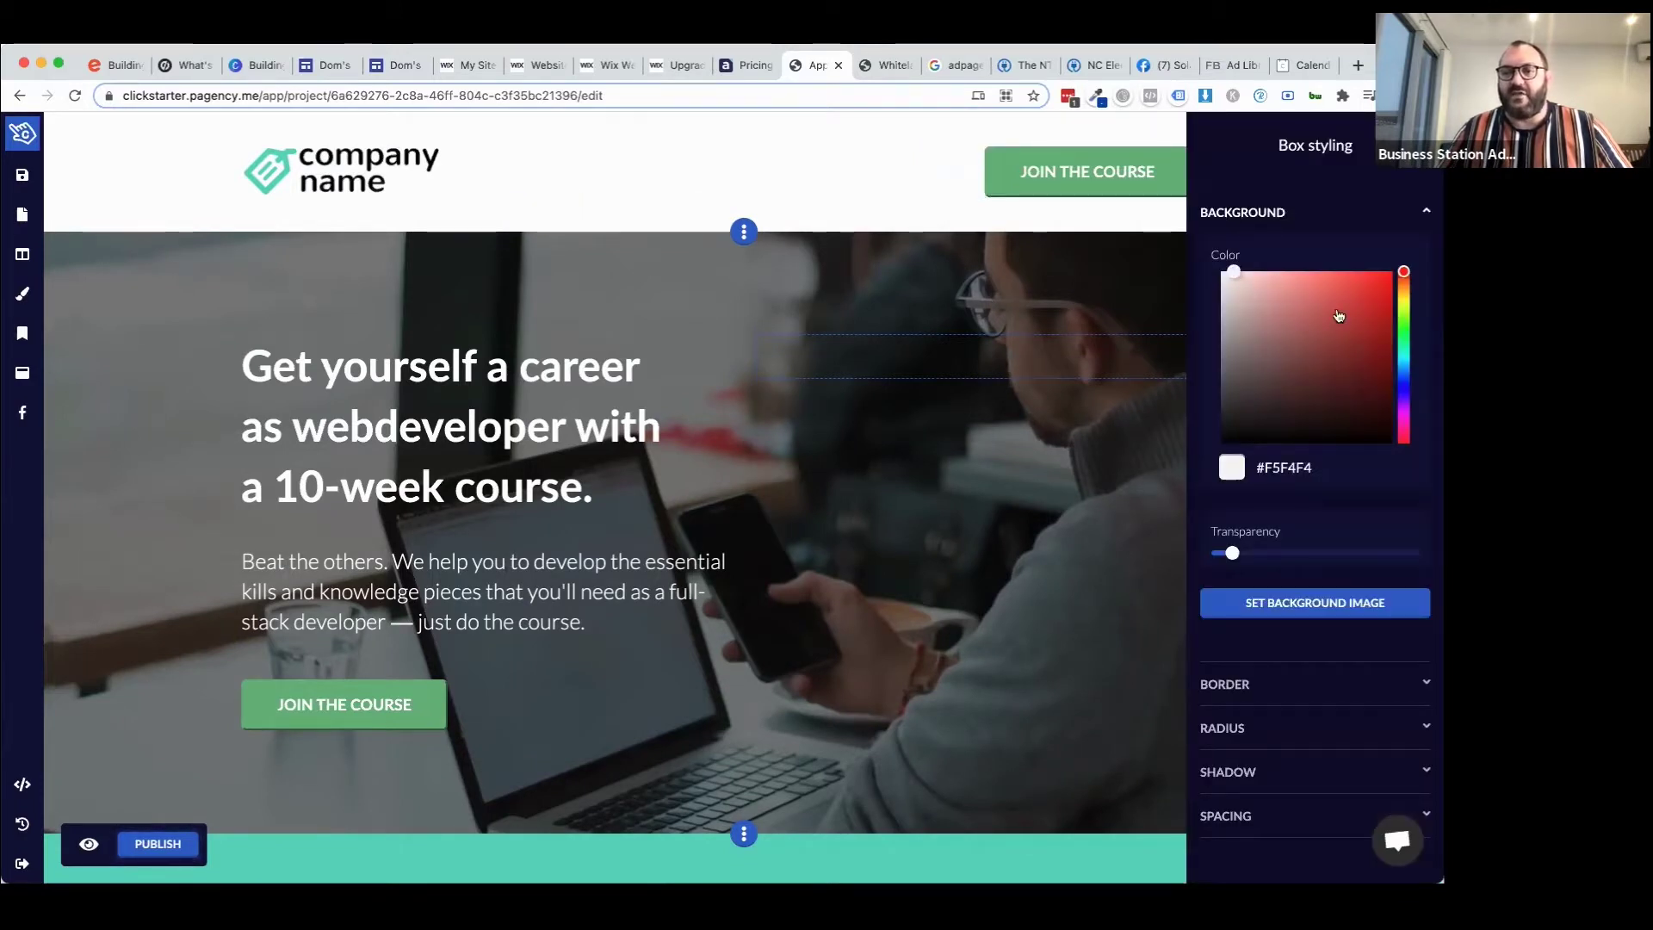
drag(1339, 315, 1364, 333)
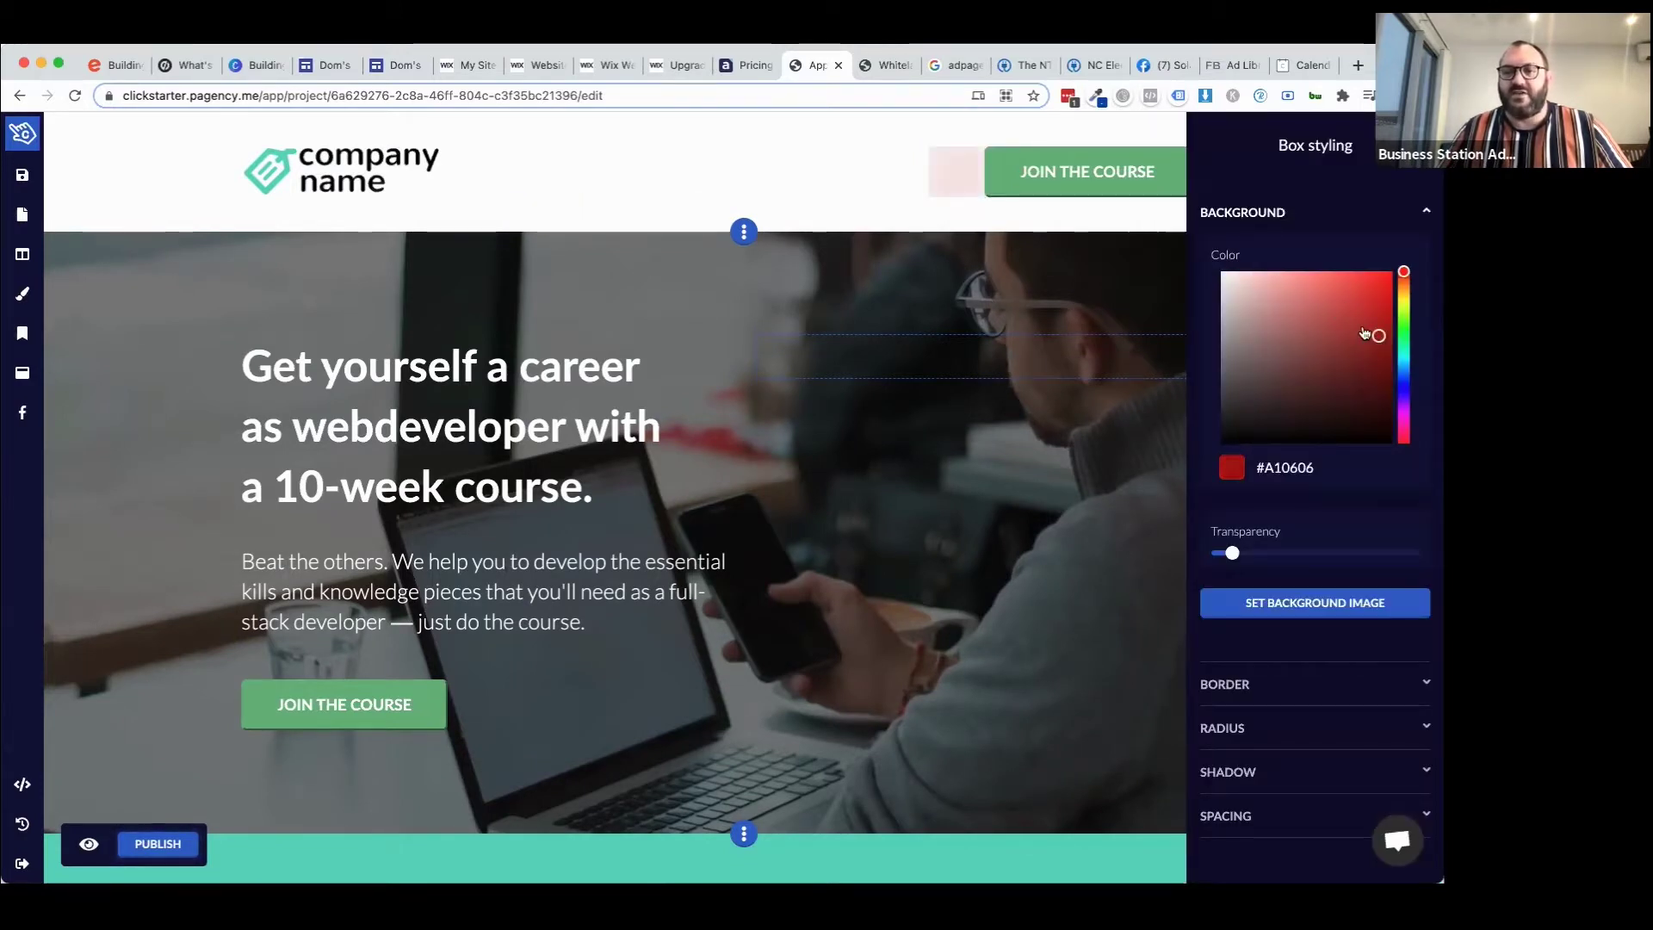
click(1315, 605)
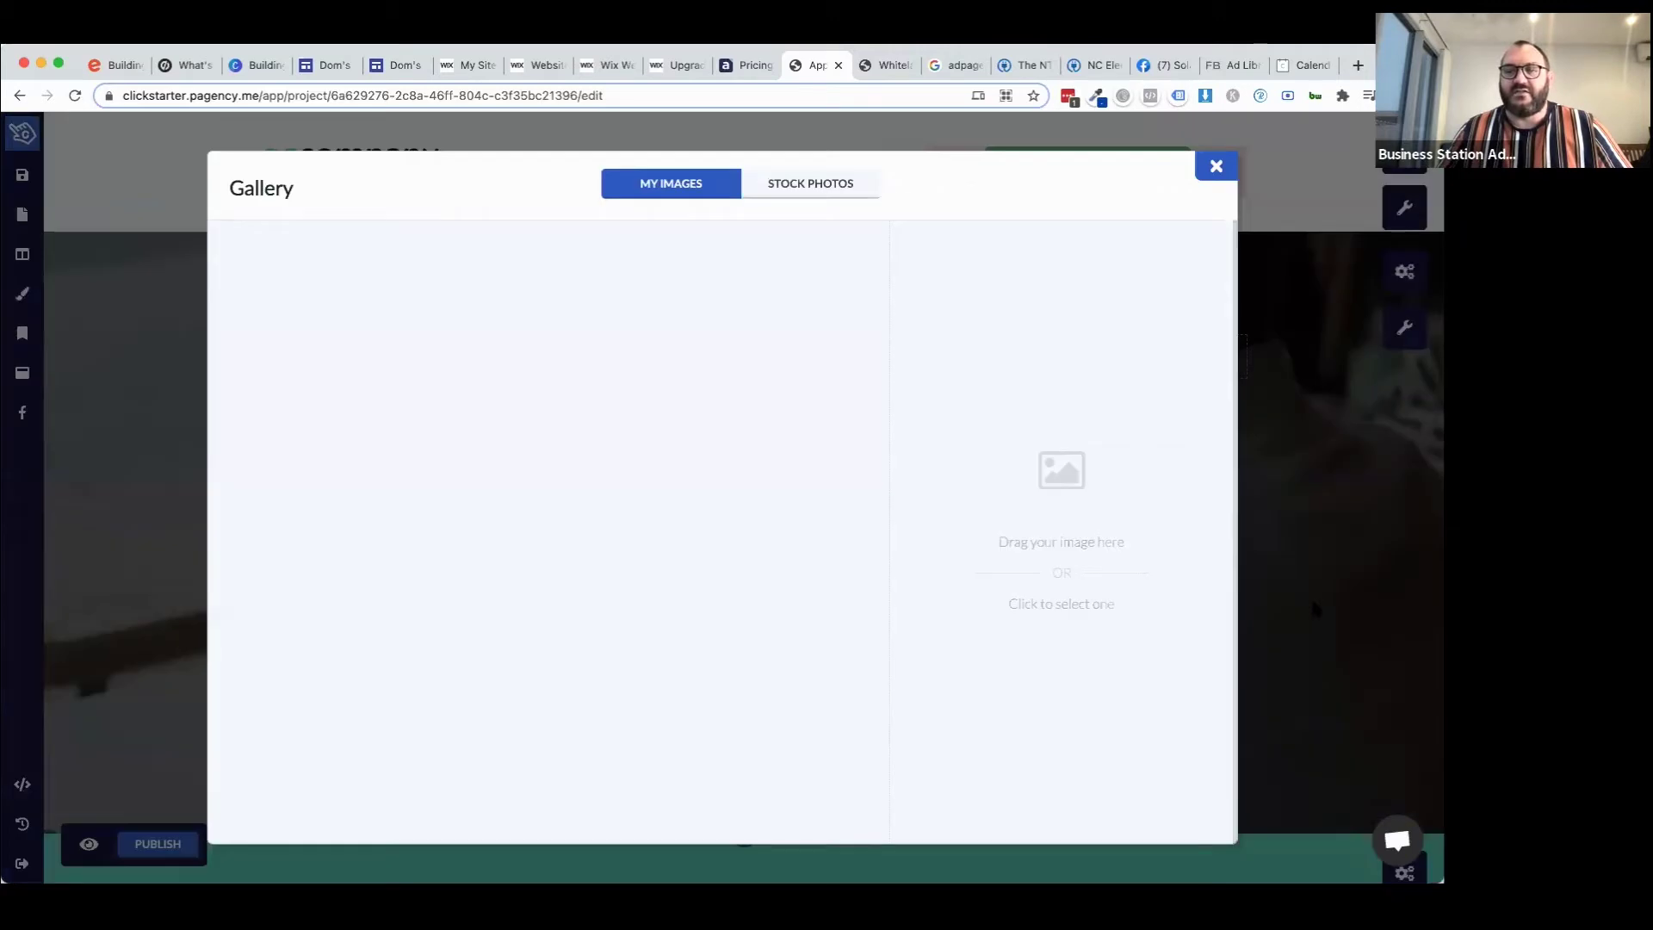
click(1217, 167)
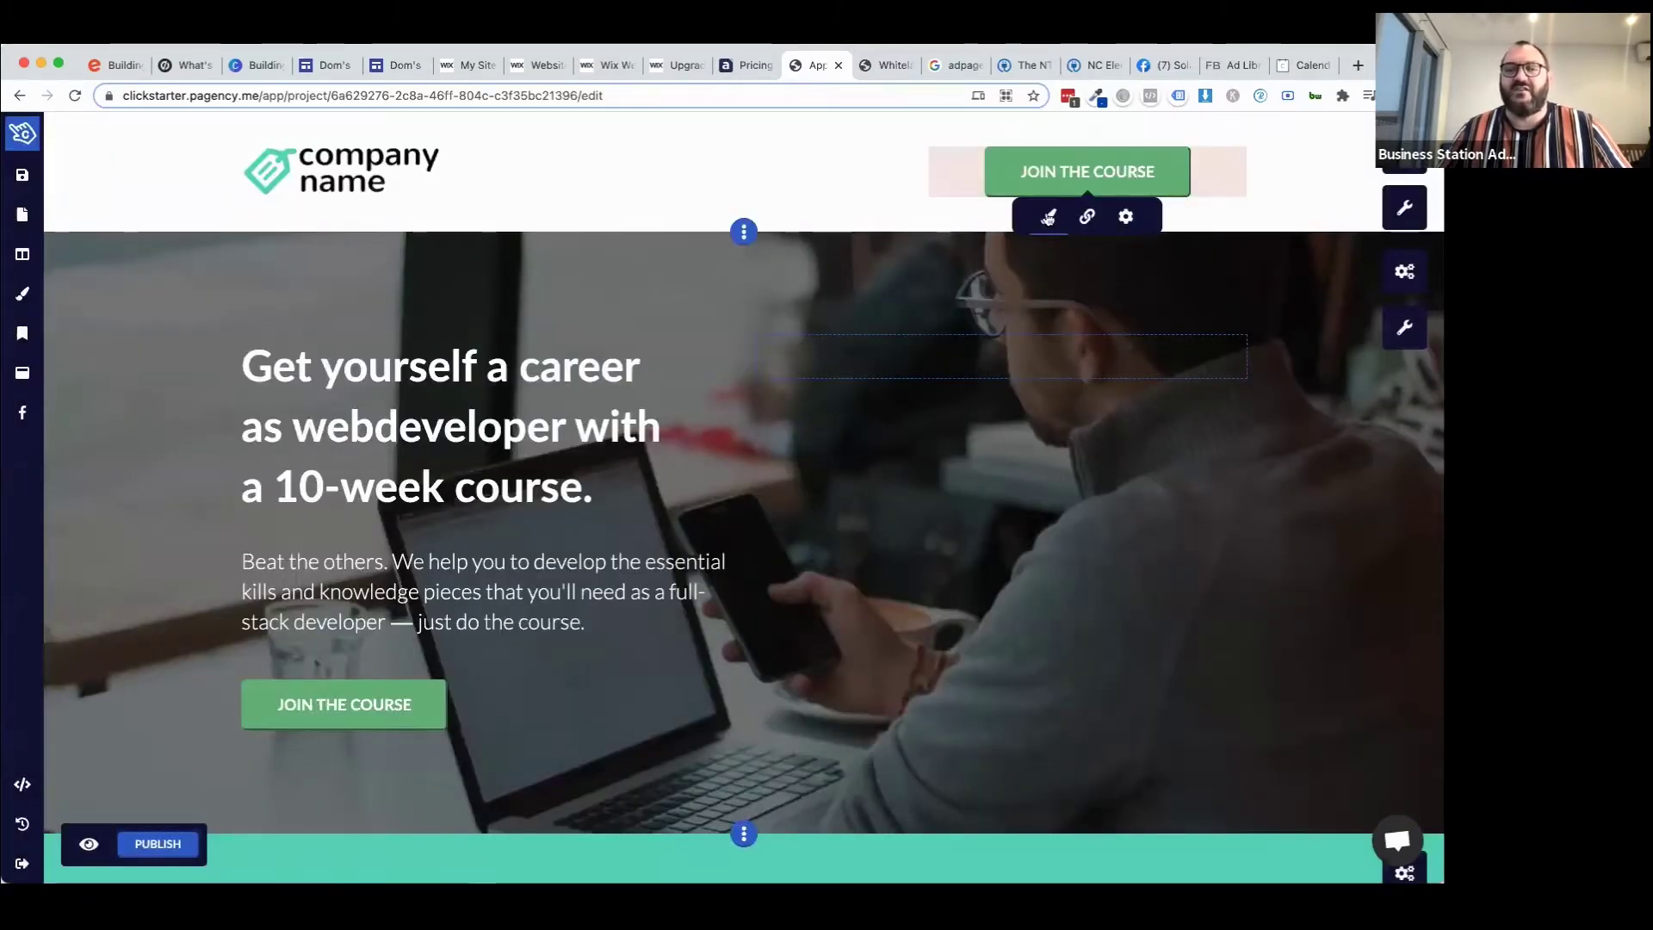
Change the header's JOIN THE COURSE button color to orange and close its styling options.
click(1048, 217)
drag(1177, 320, 1176, 270)
click(1261, 227)
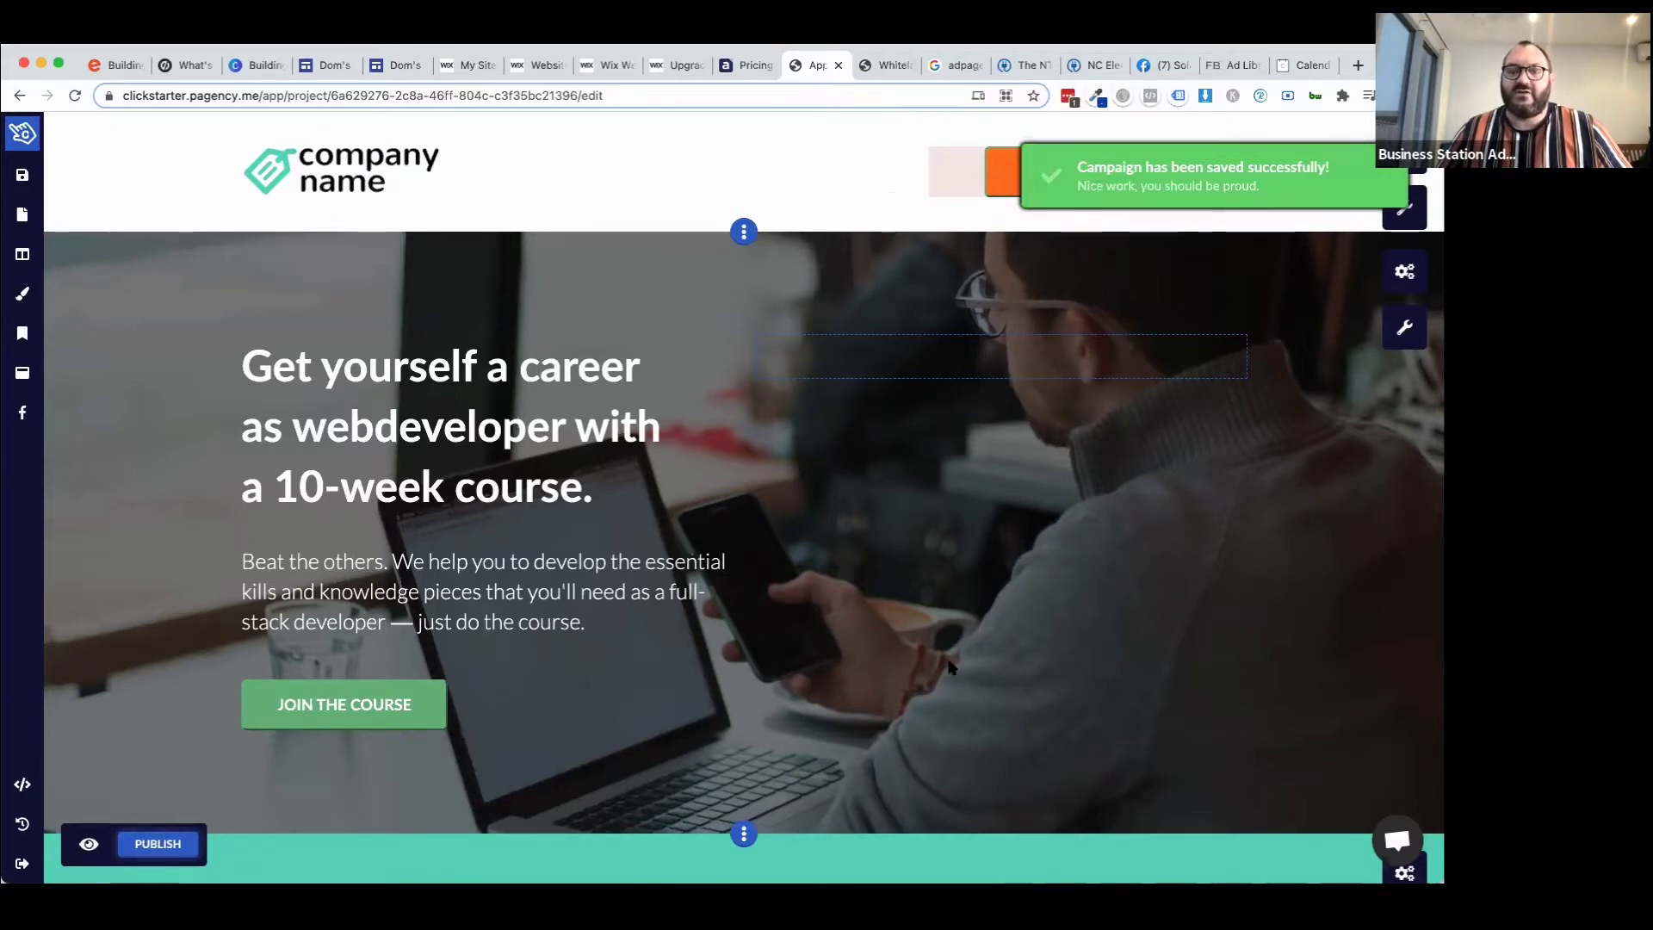
scroll(898, 377, down, 3)
scroll(990, 447, up, 3)
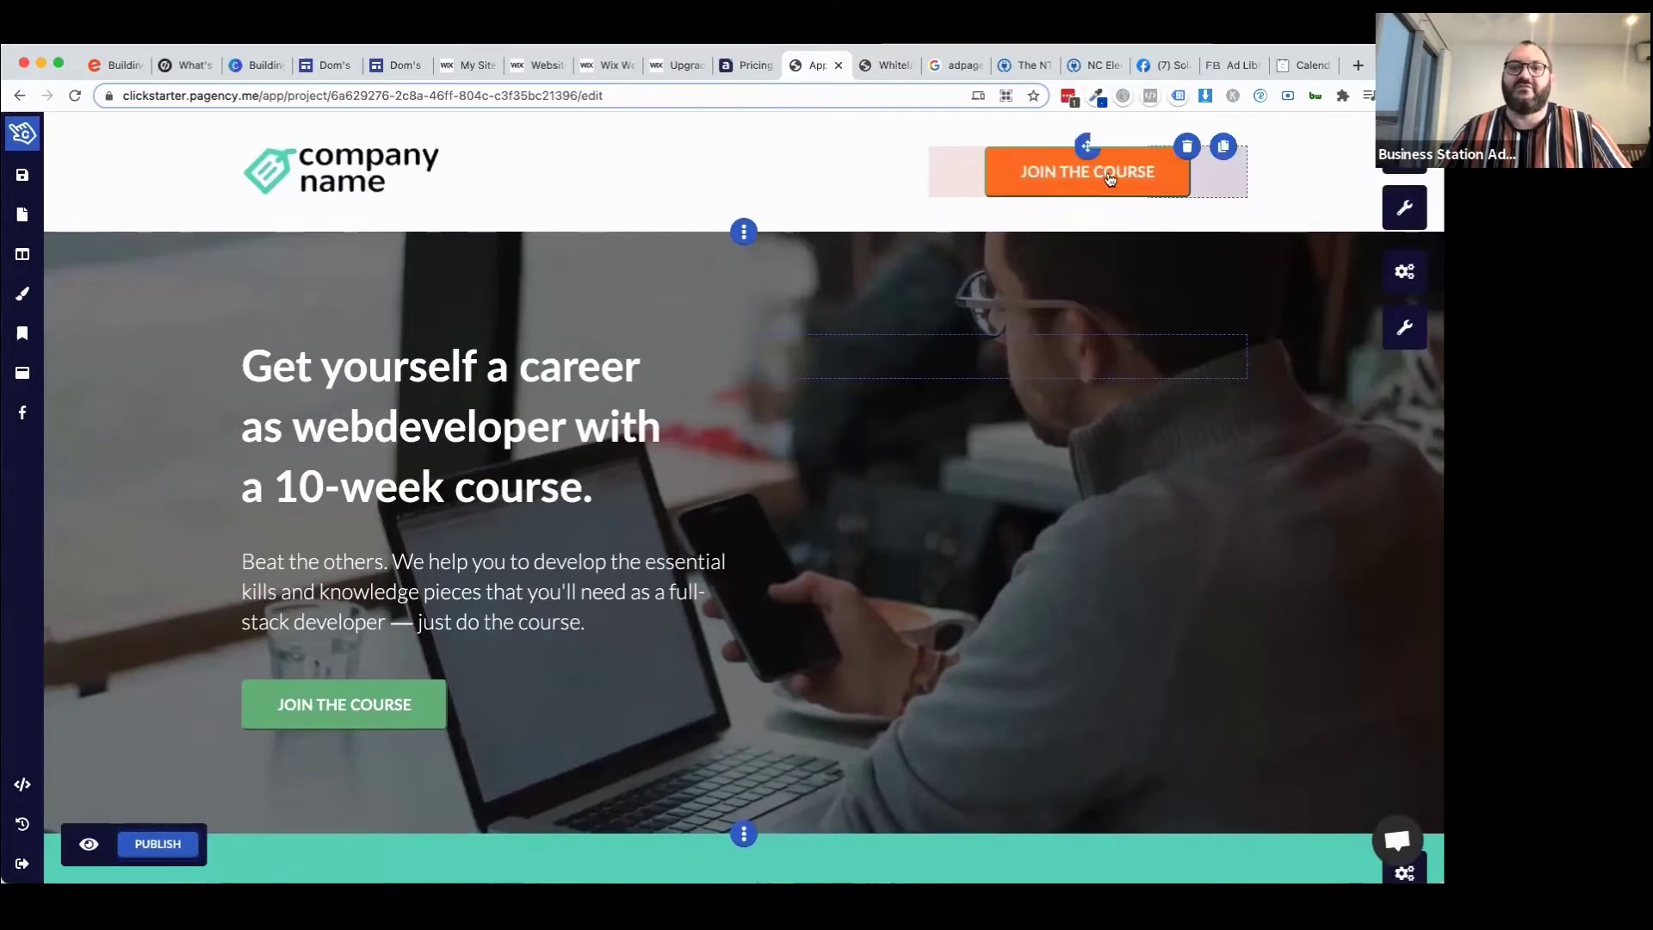
triple_click(384, 372)
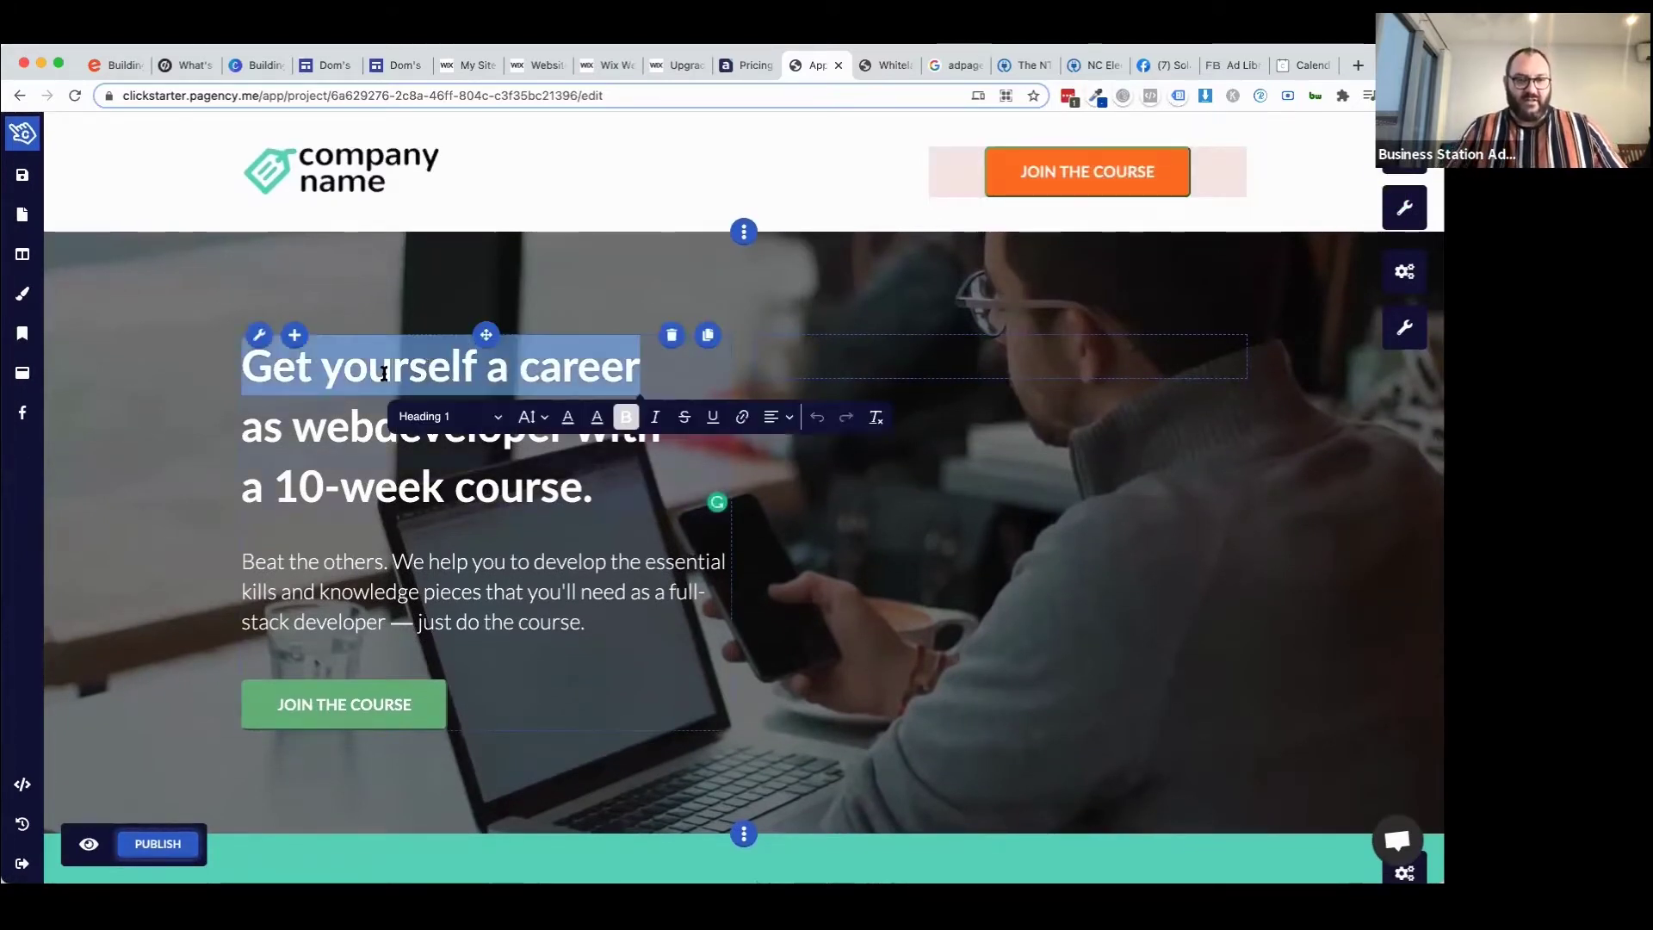
click(672, 335)
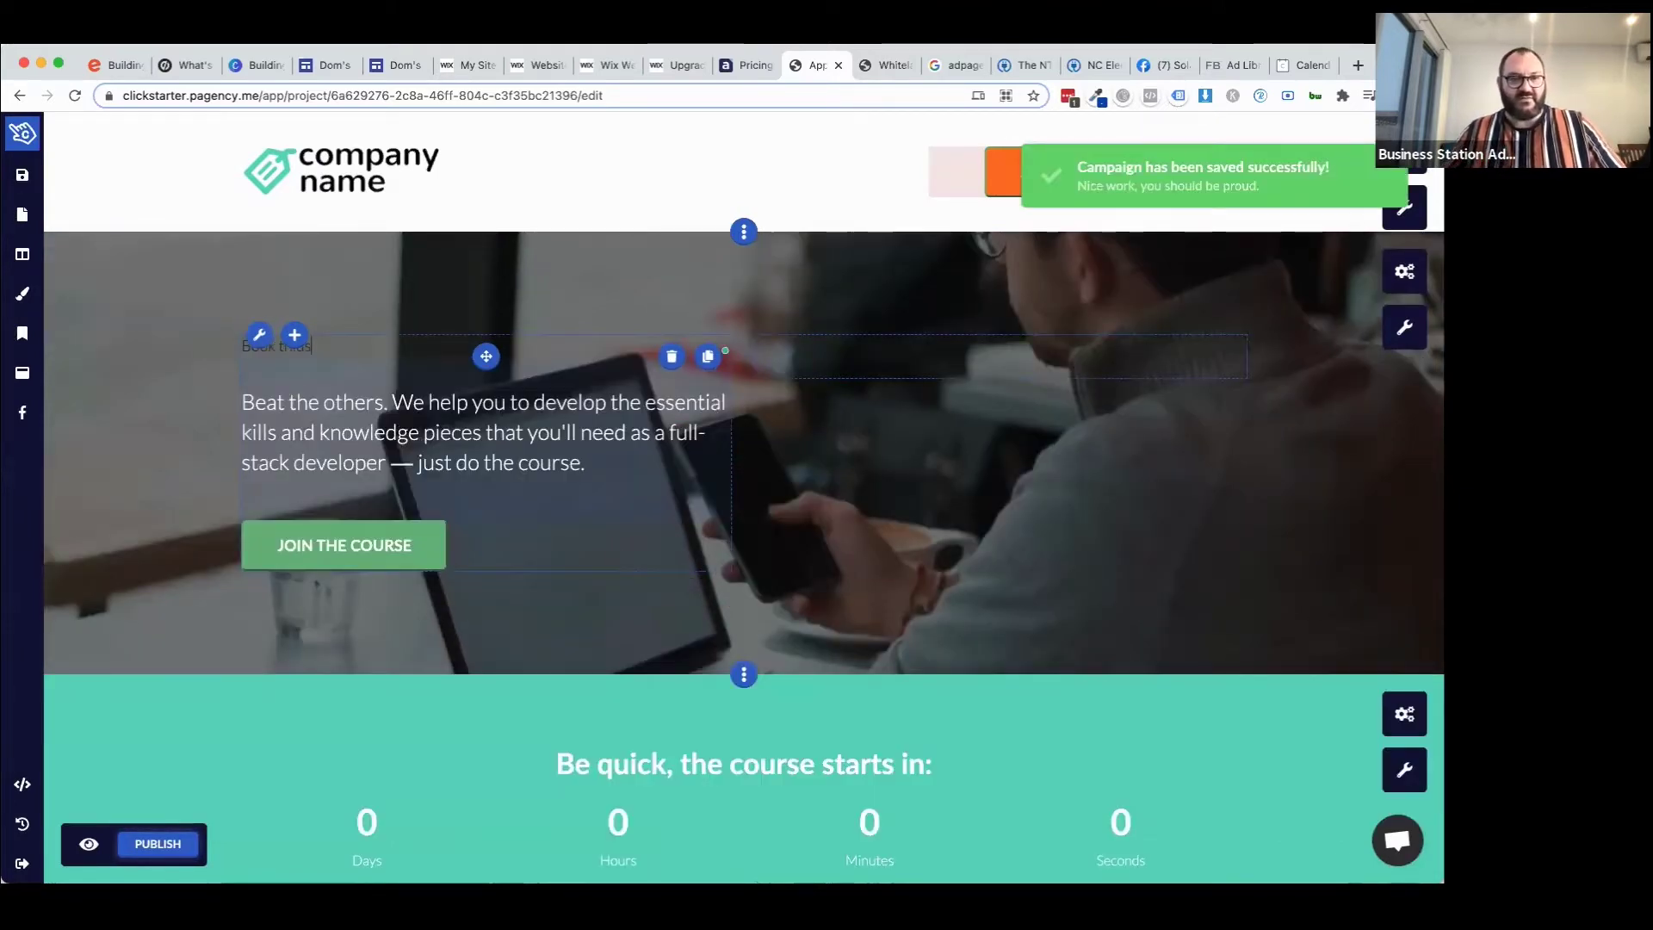
key(super+z)
Insert "Book the hottest ticket in town" after the word "Get" in the hero section's headline.
double_click(394, 368)
text(Book tht)
key(BackSpace)
text(e ho)
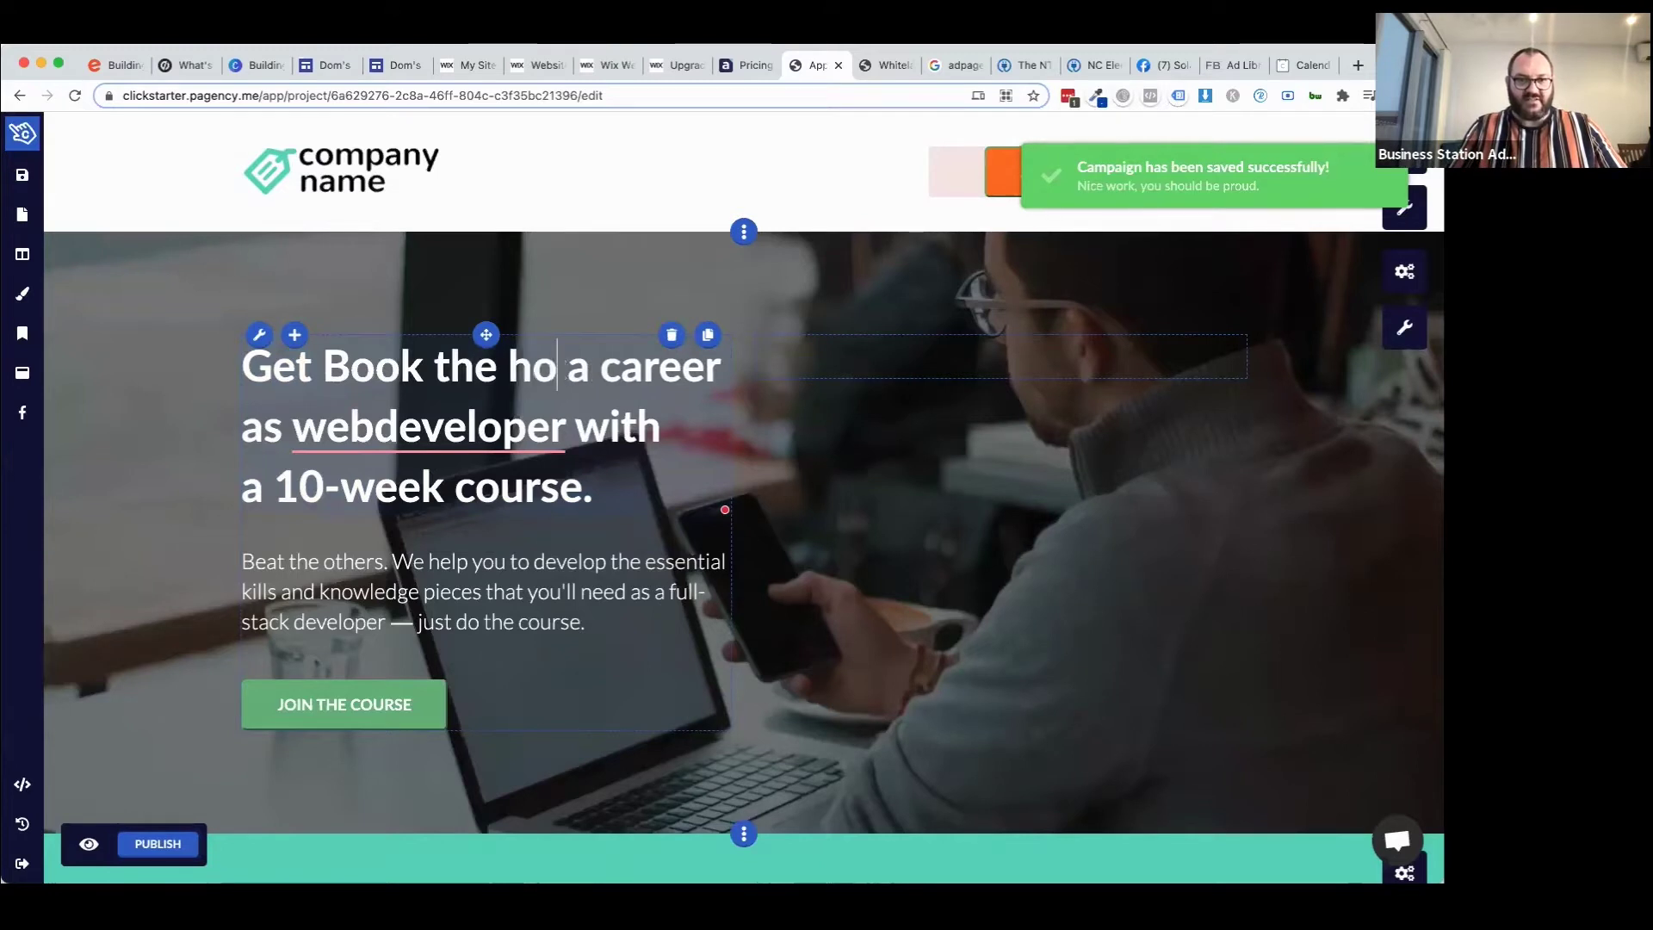
text(teest)
key(BackSpace)
key(BackSpace)
key(BackSpace)
text(est ticket in town)
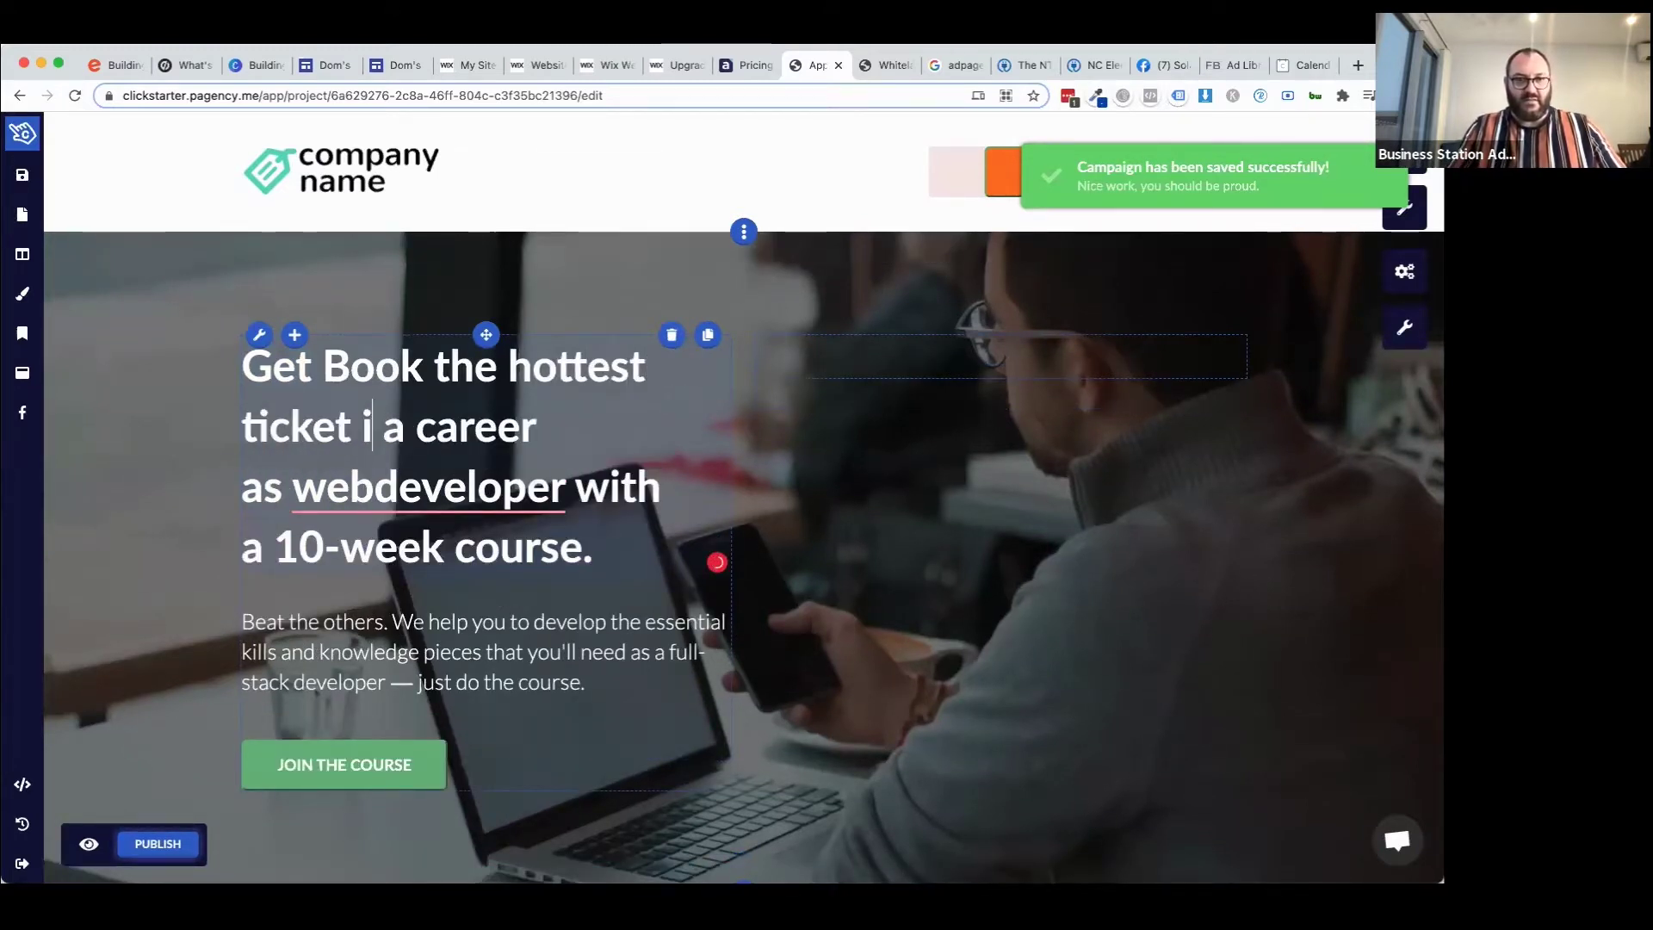
Remove the leftover template wording from the hero headline so that it reads "Book the hottest ticket in town.".
key(shift+Down)
key(shift+Down)
key(shift+Down)
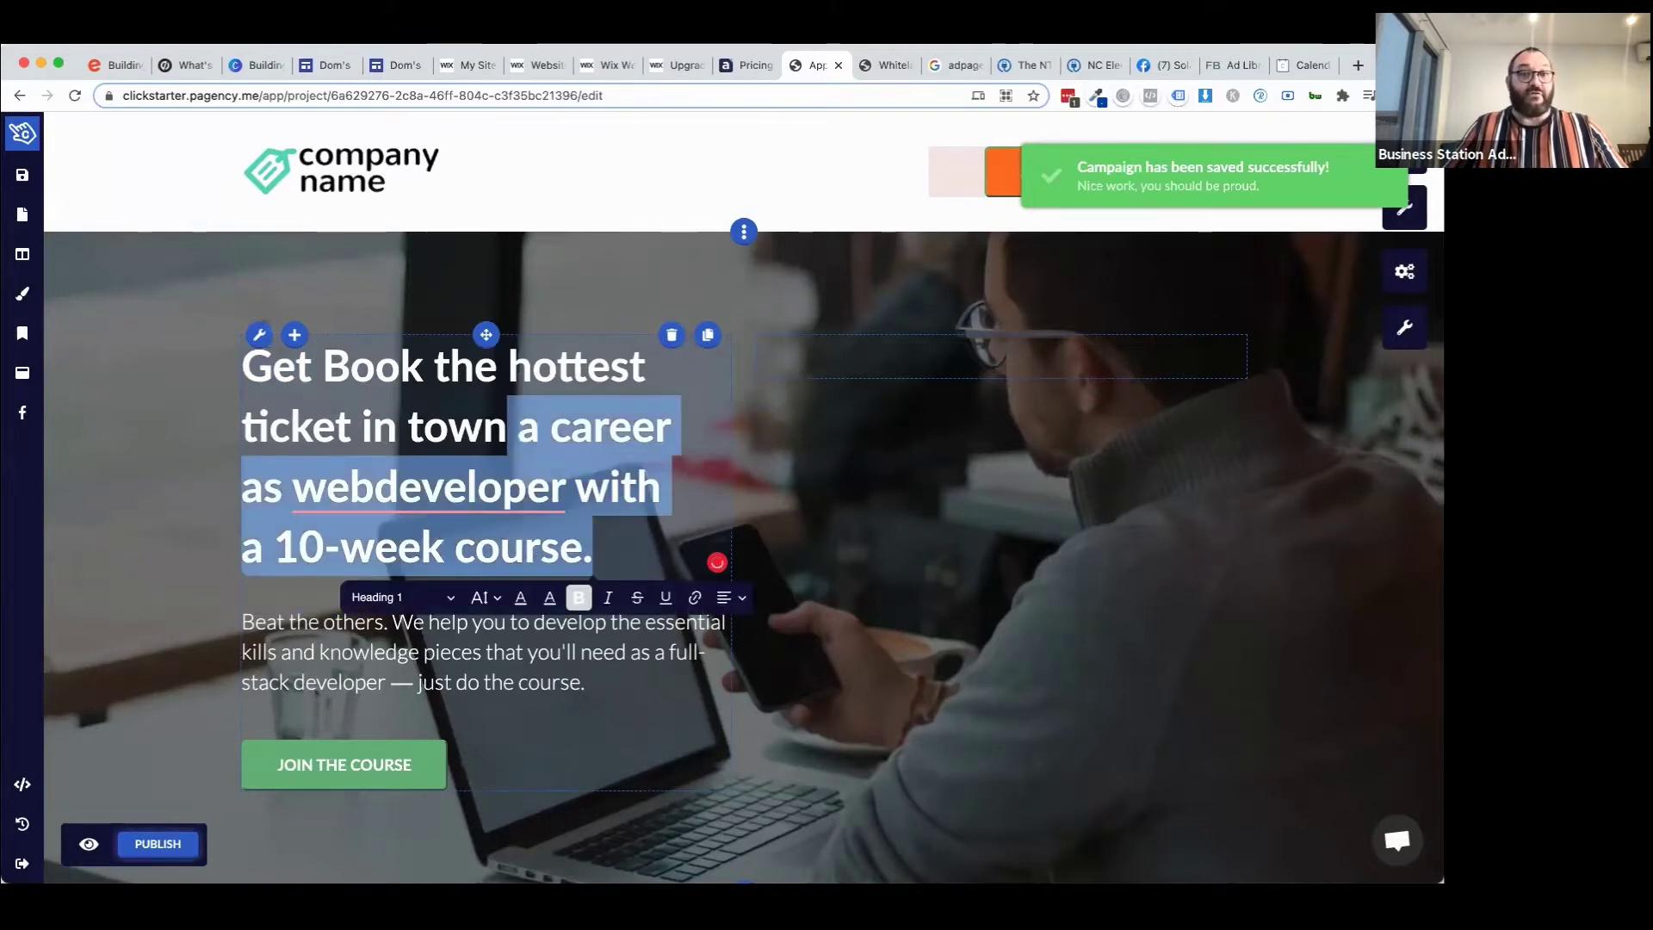
key(BackSpace)
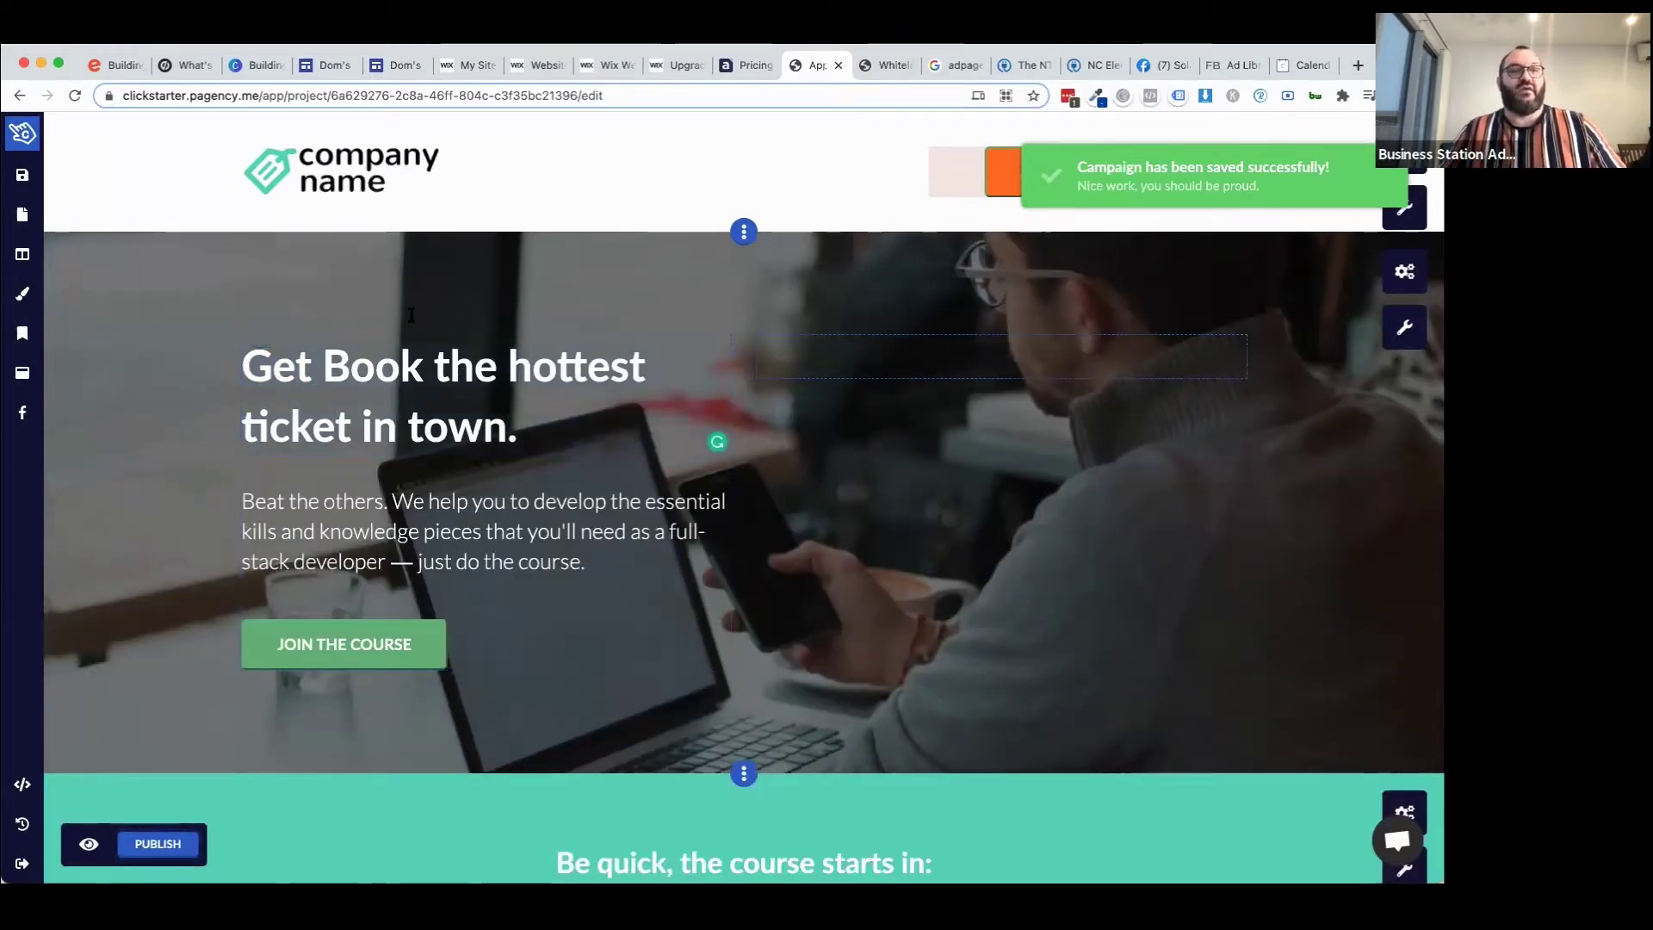
double_click(265, 366)
key(BackSpace)
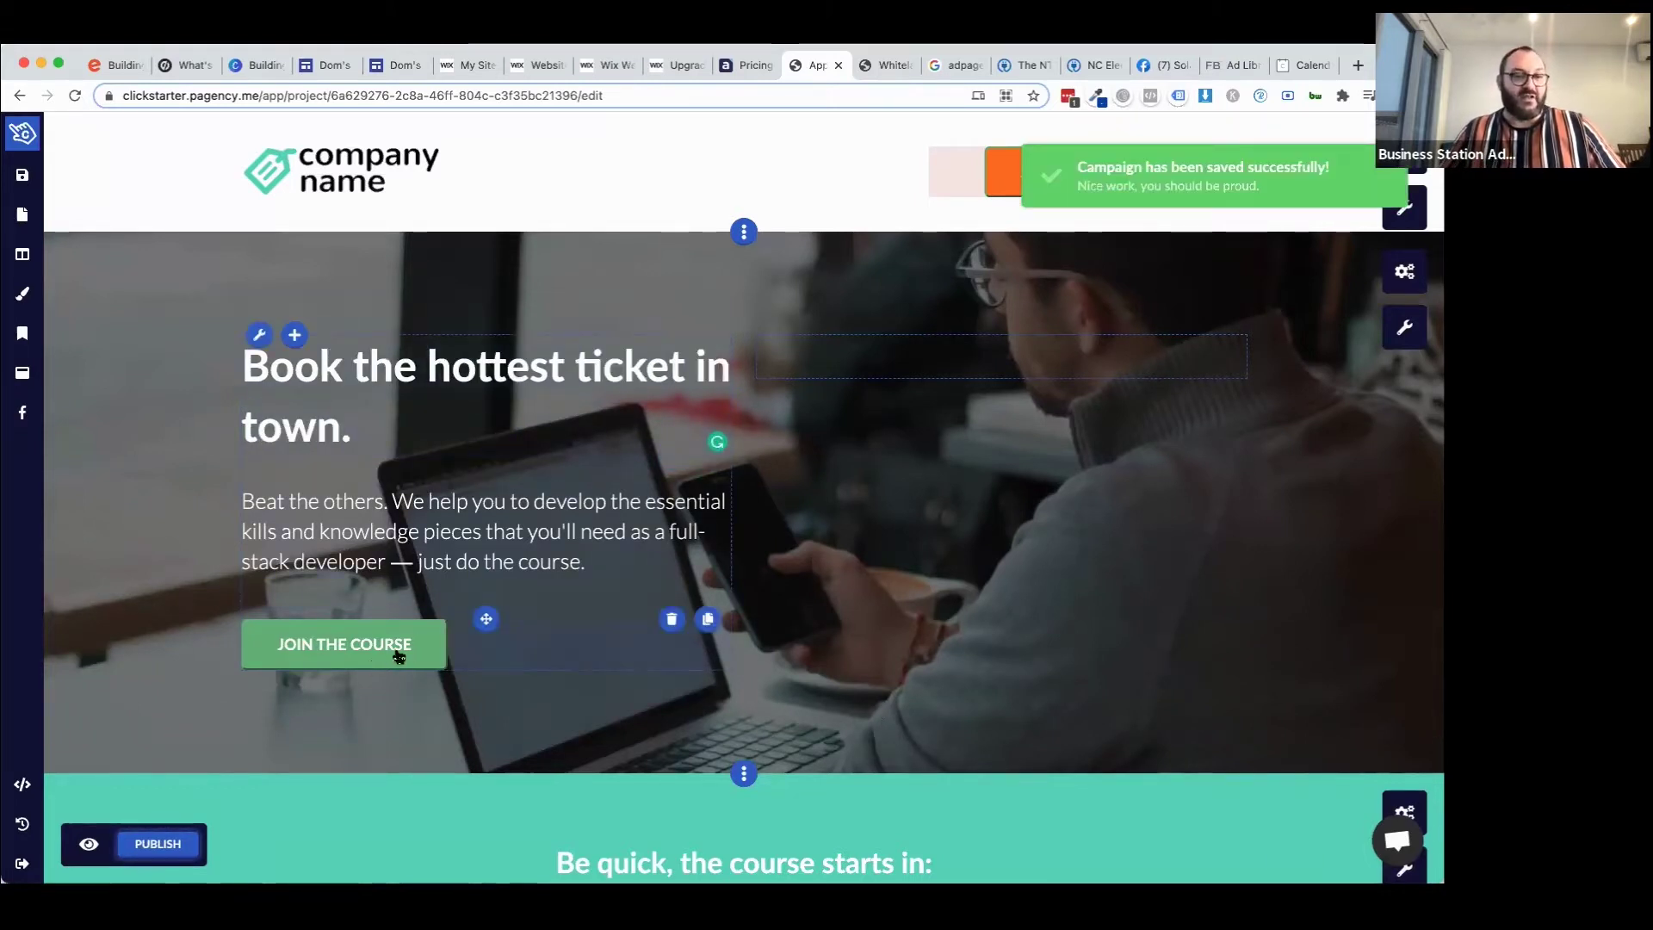
Look over the page sections and preview the landing page in laptop, tablet and phone sizes, ending on the desktop size.
scroll(890, 683, down, 5)
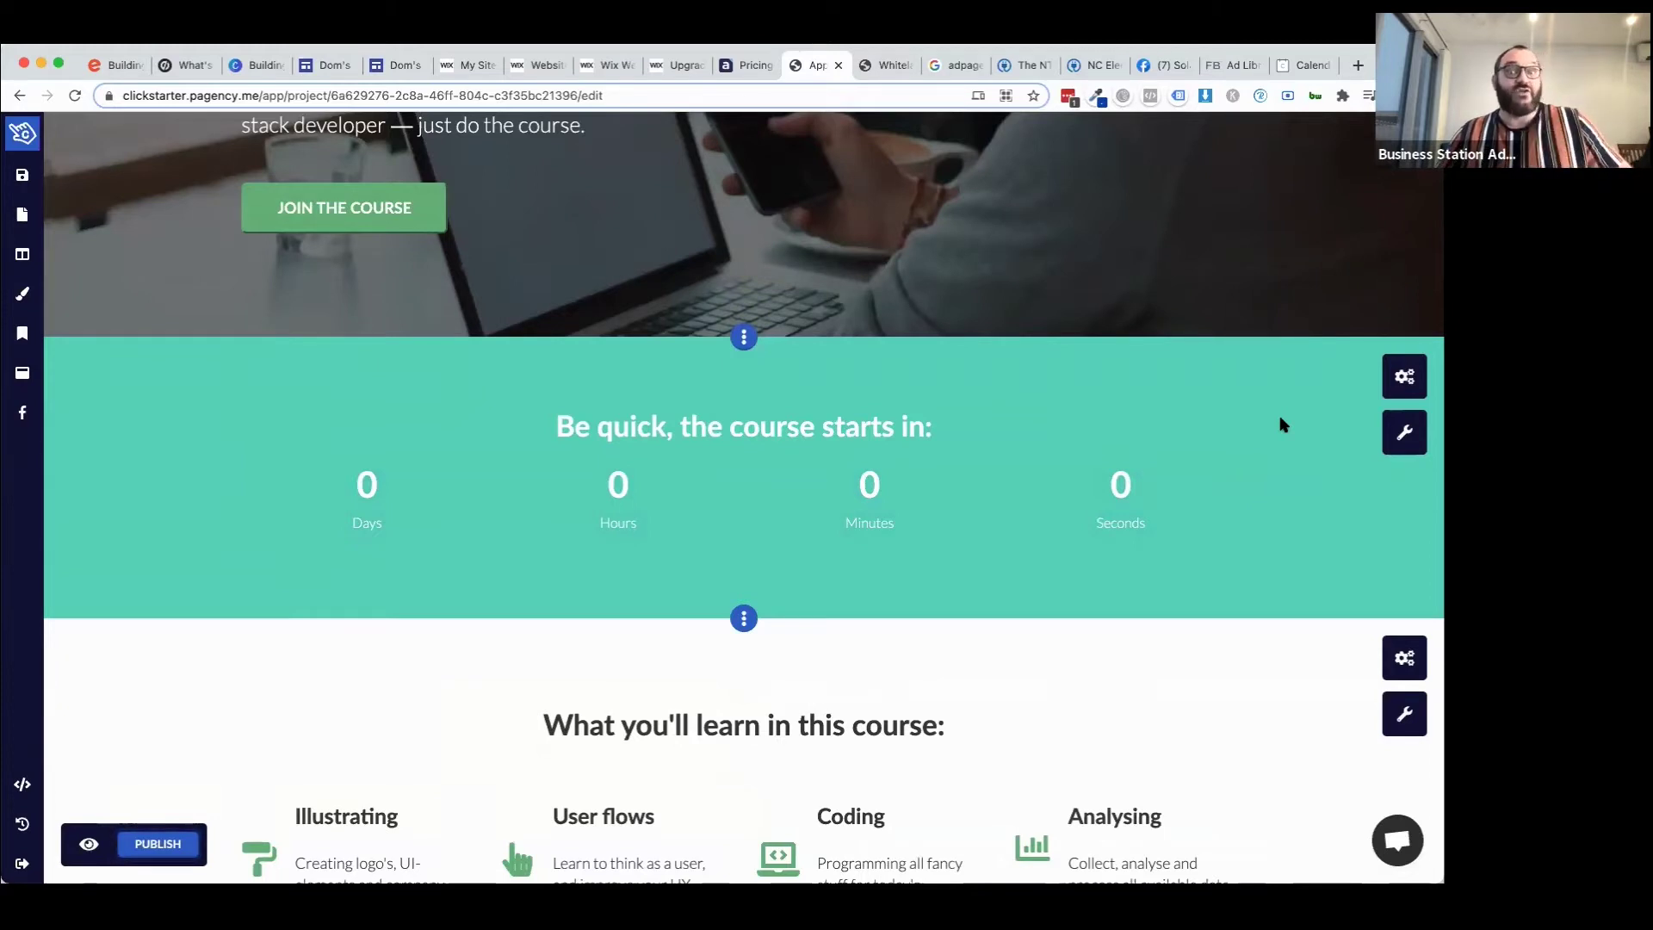
scroll(431, 700, down, 5)
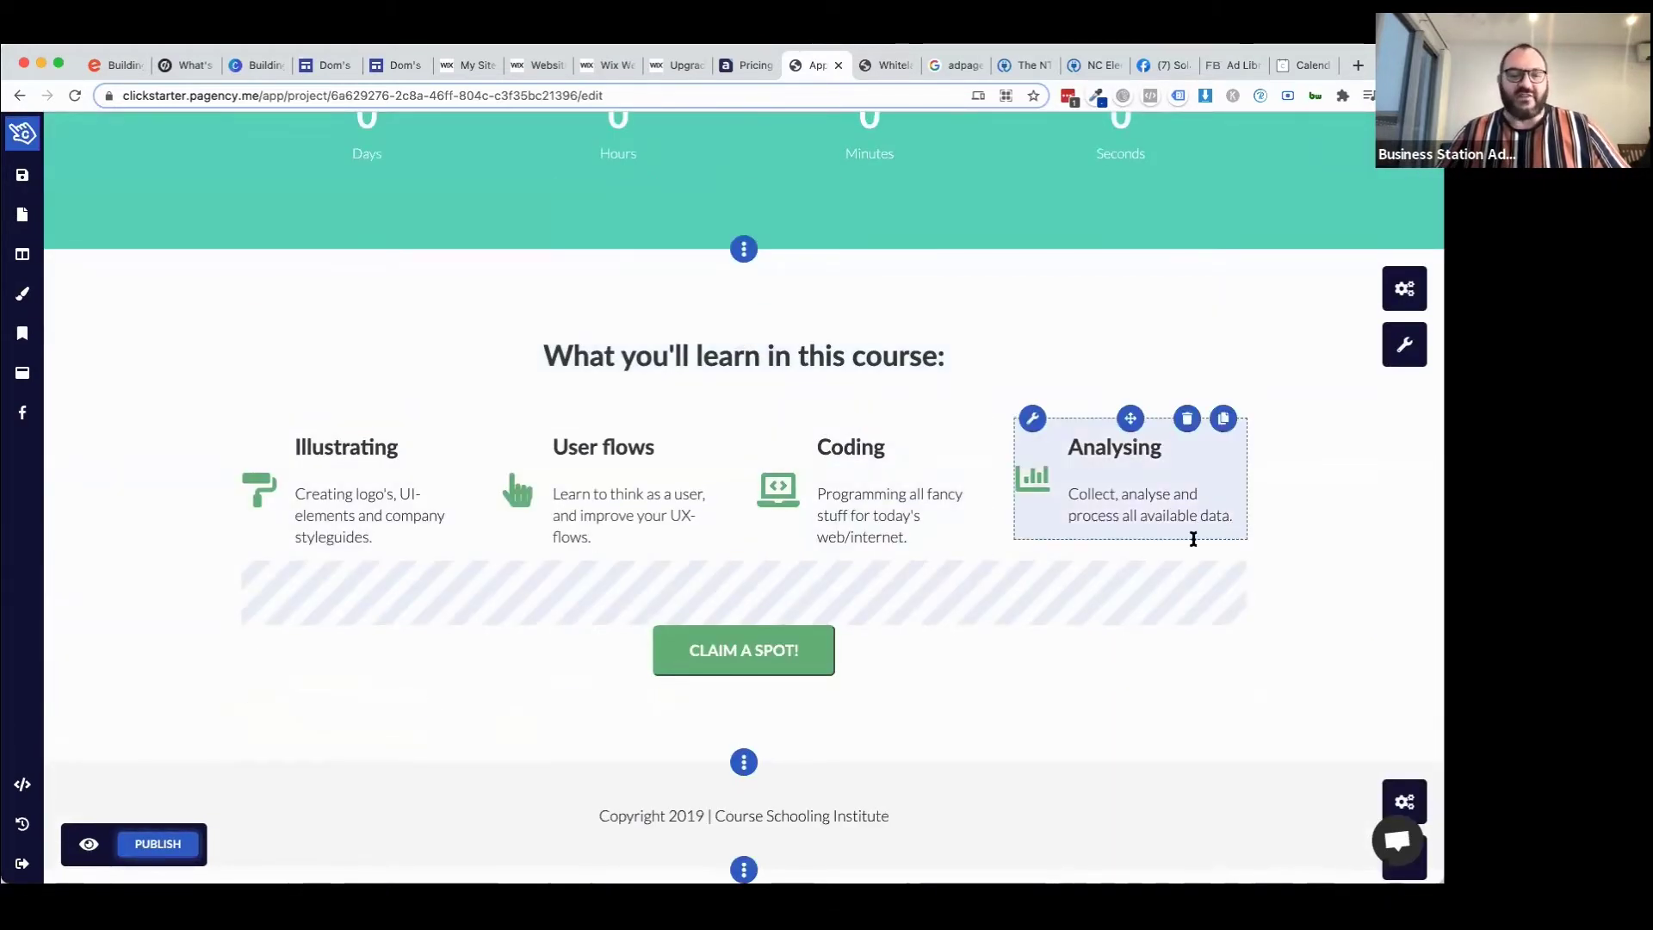
scroll(1317, 643, up, 10)
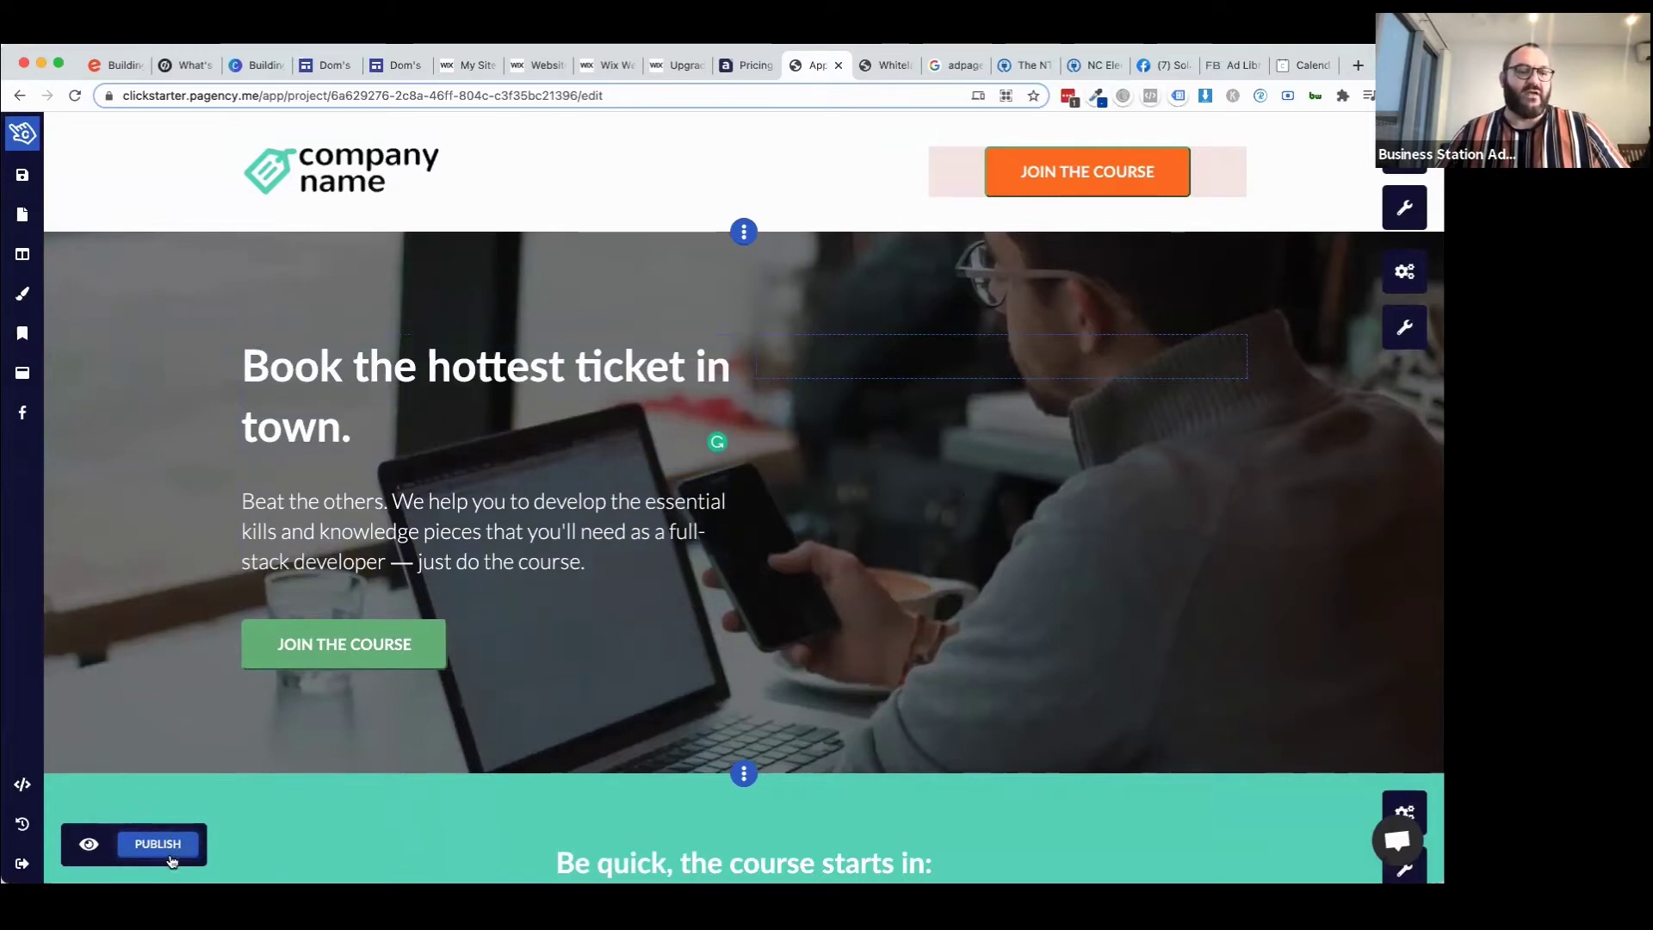
click(91, 846)
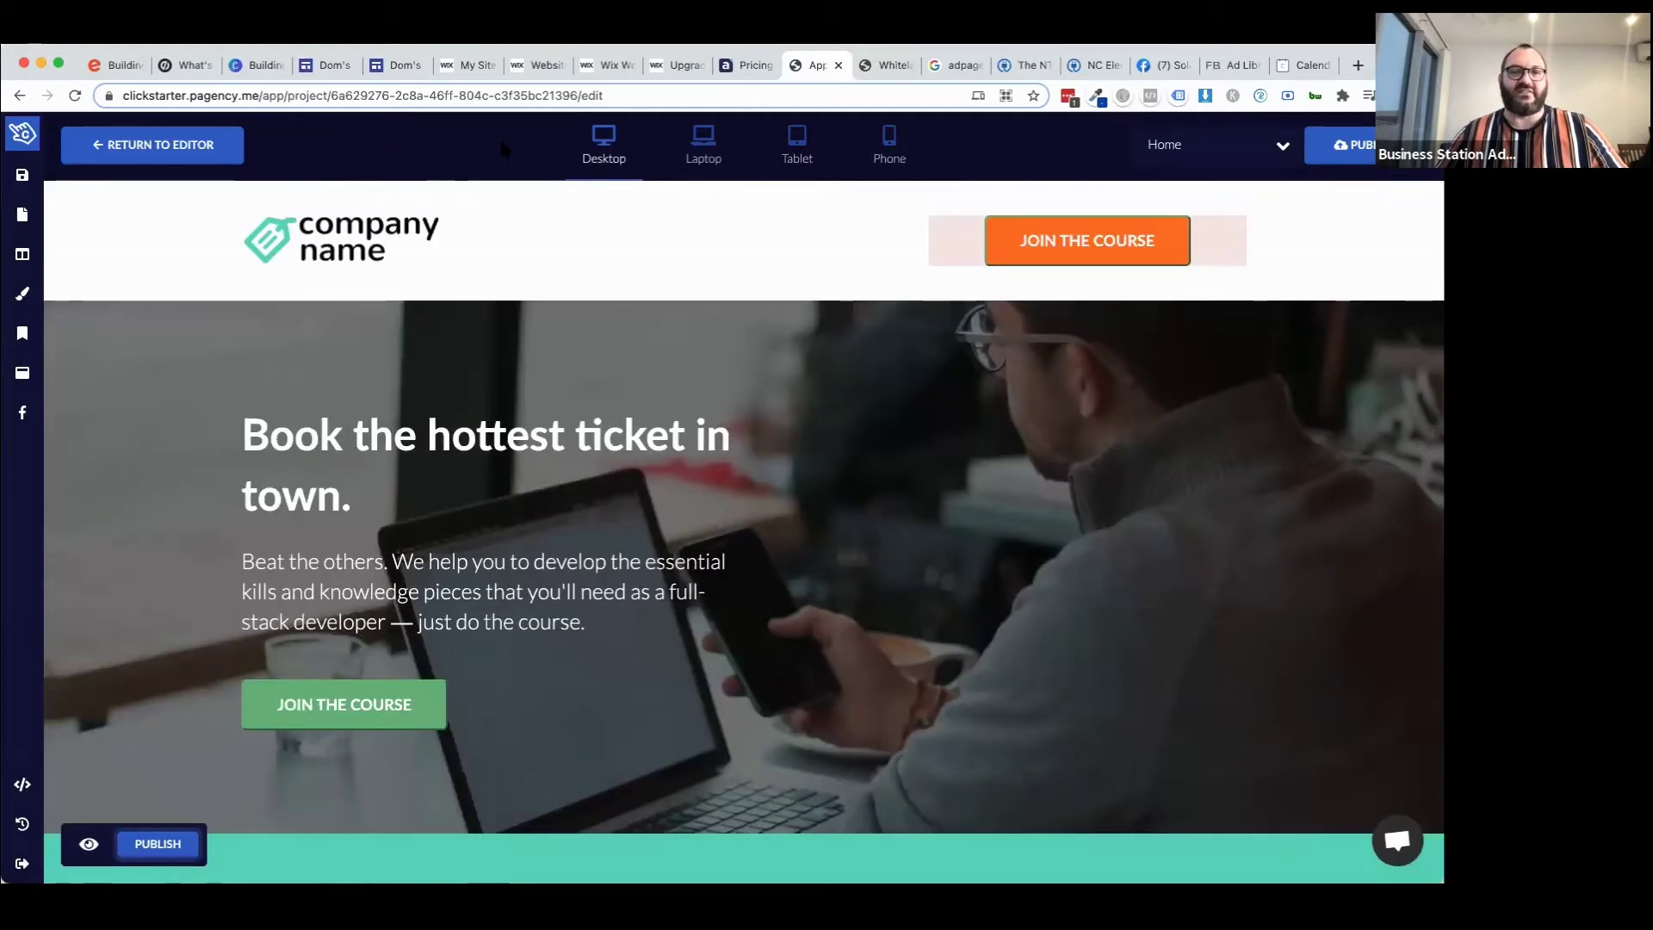
click(693, 148)
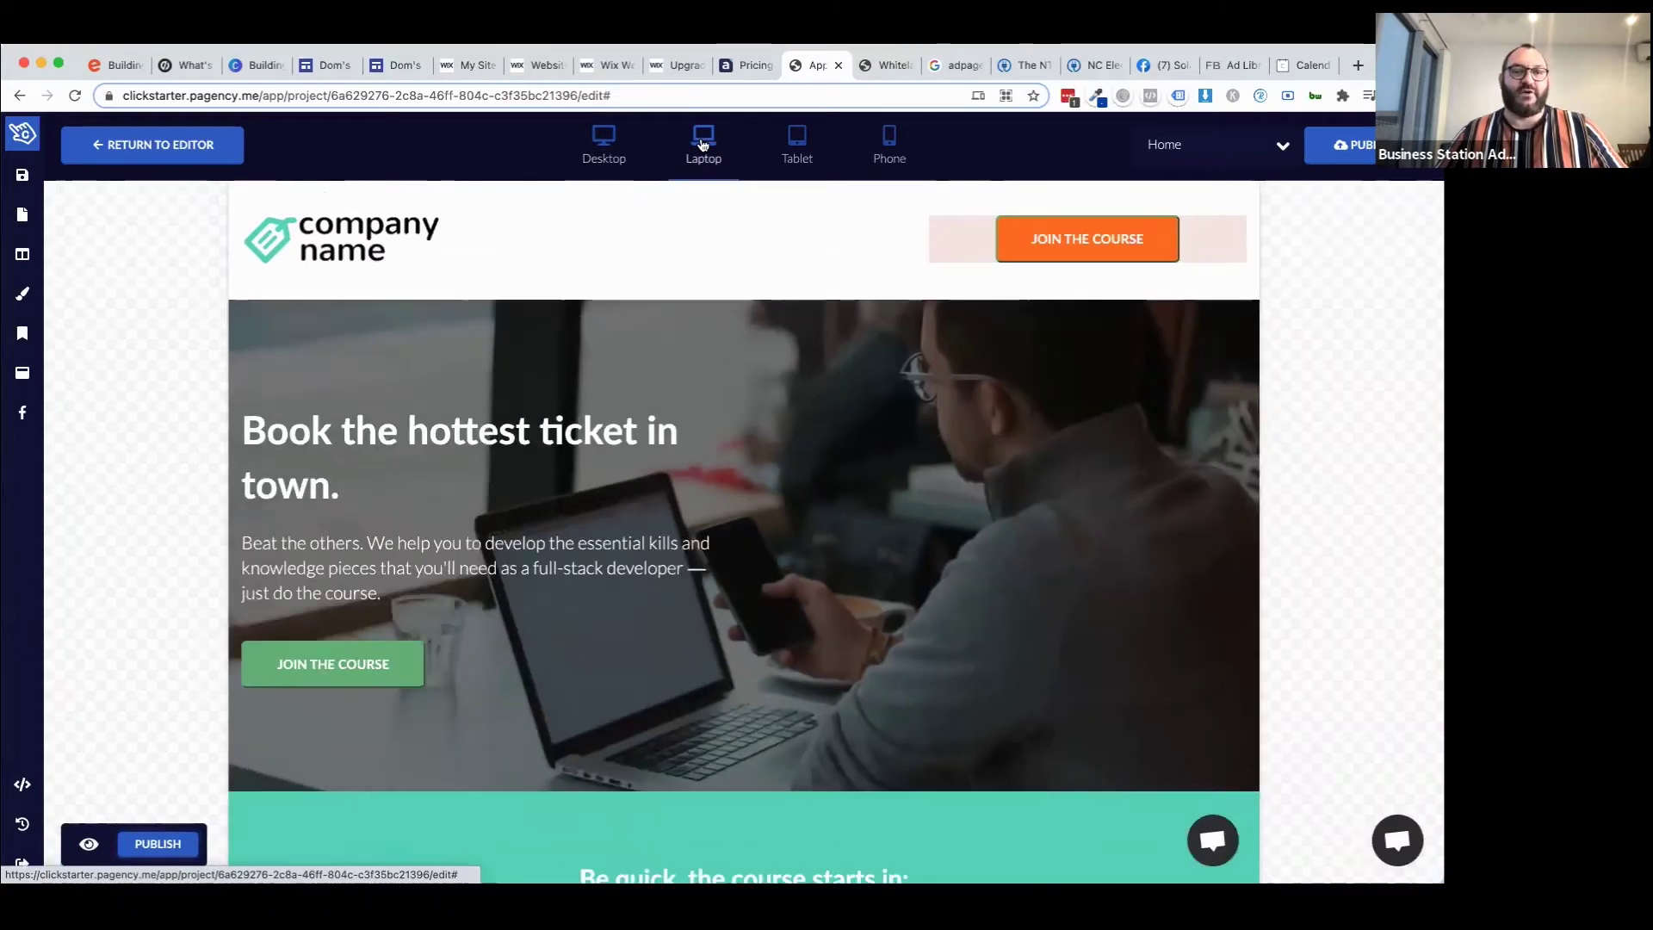
click(797, 148)
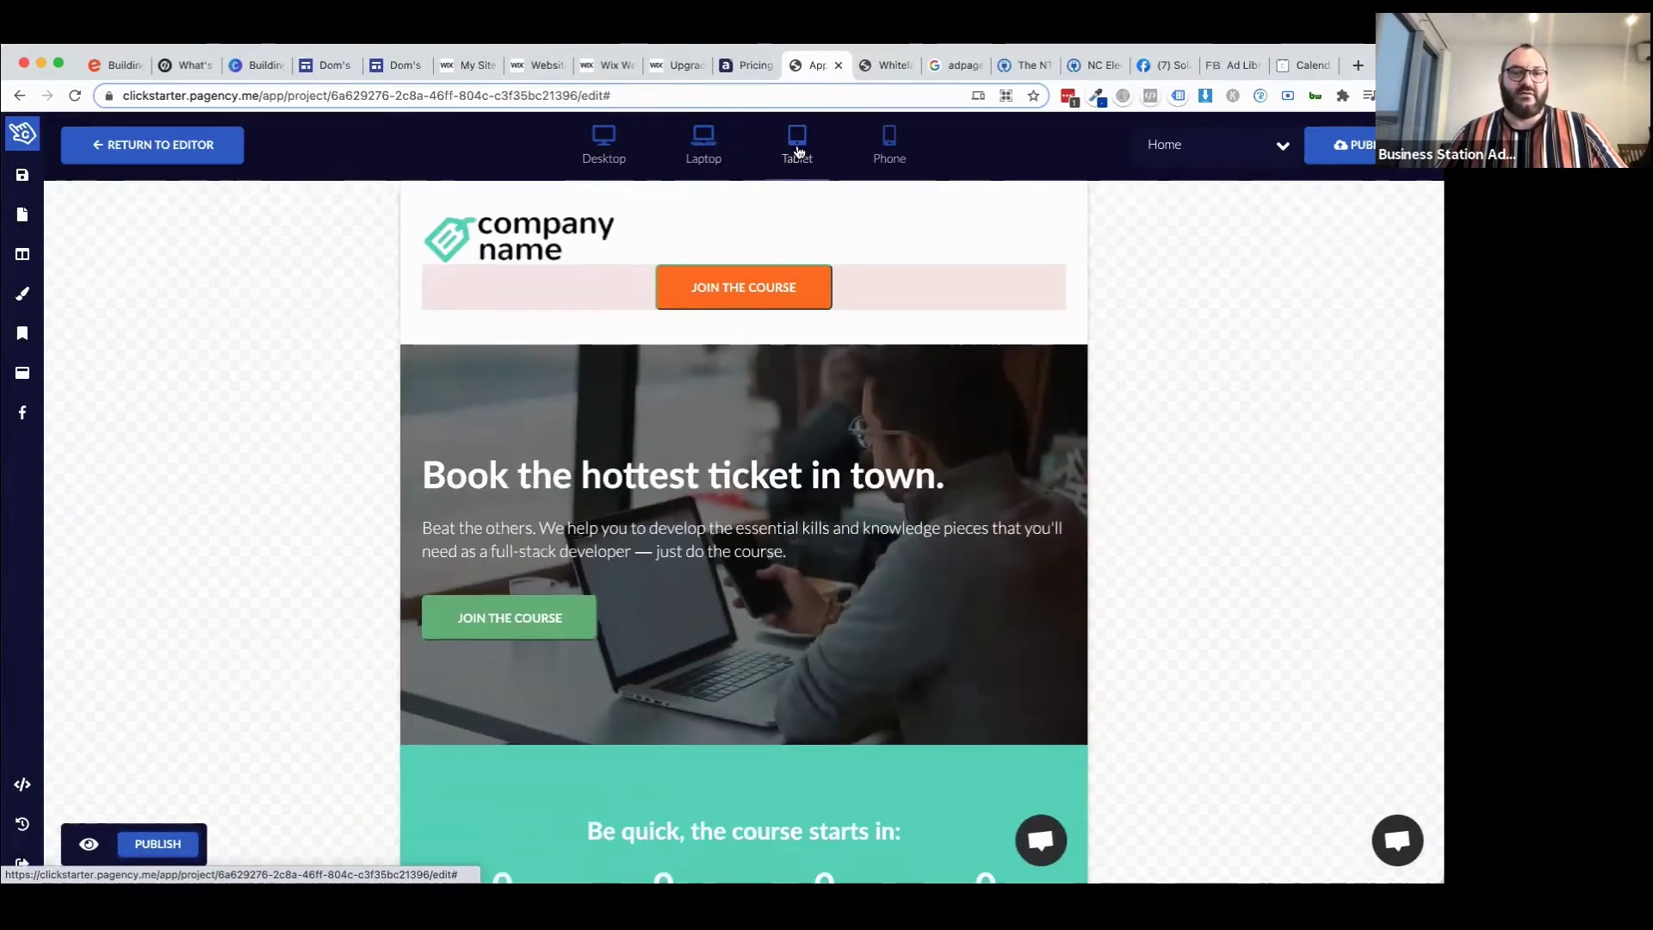
click(891, 151)
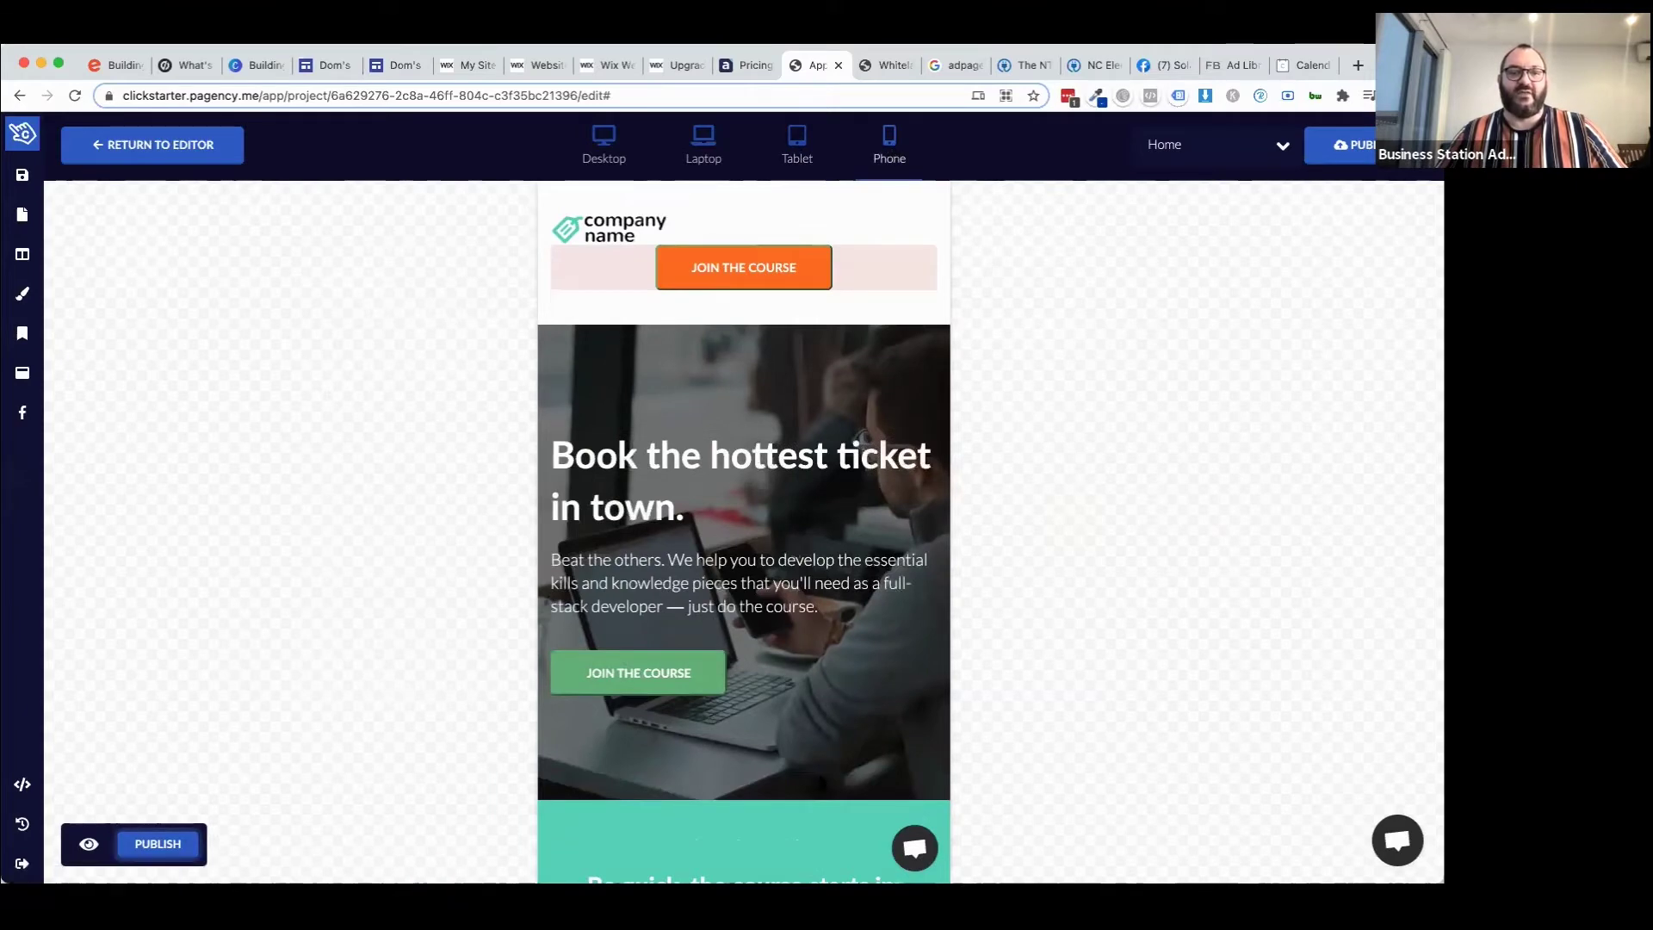
scroll(819, 781, down, 10)
scroll(819, 779, up, 15)
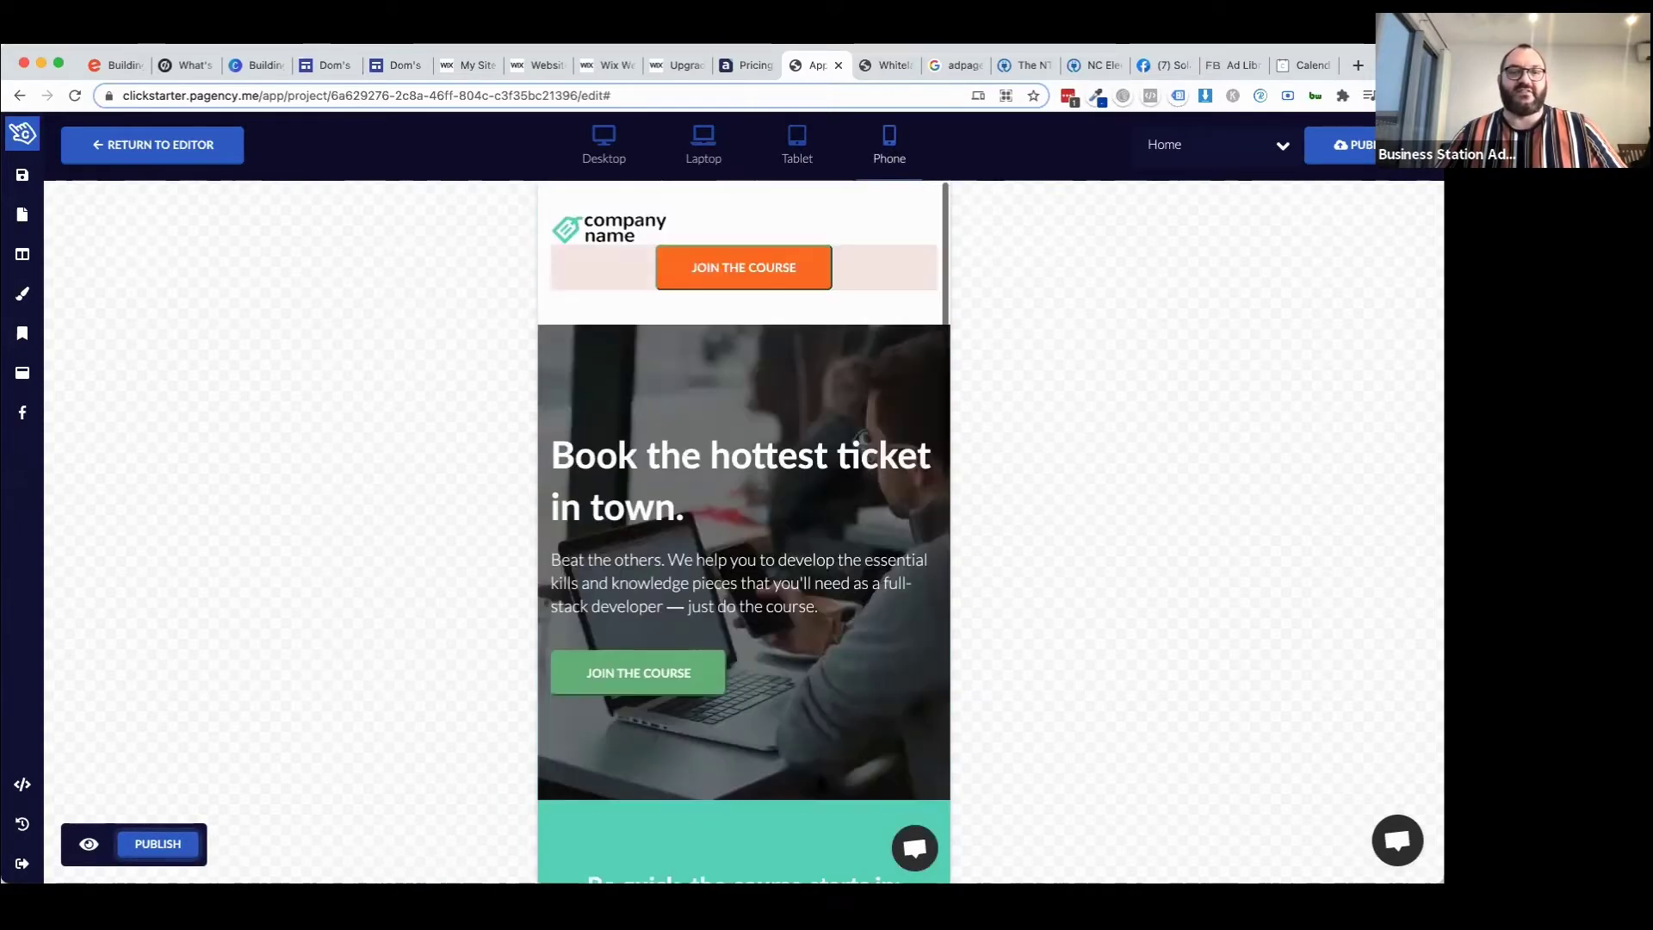
click(600, 136)
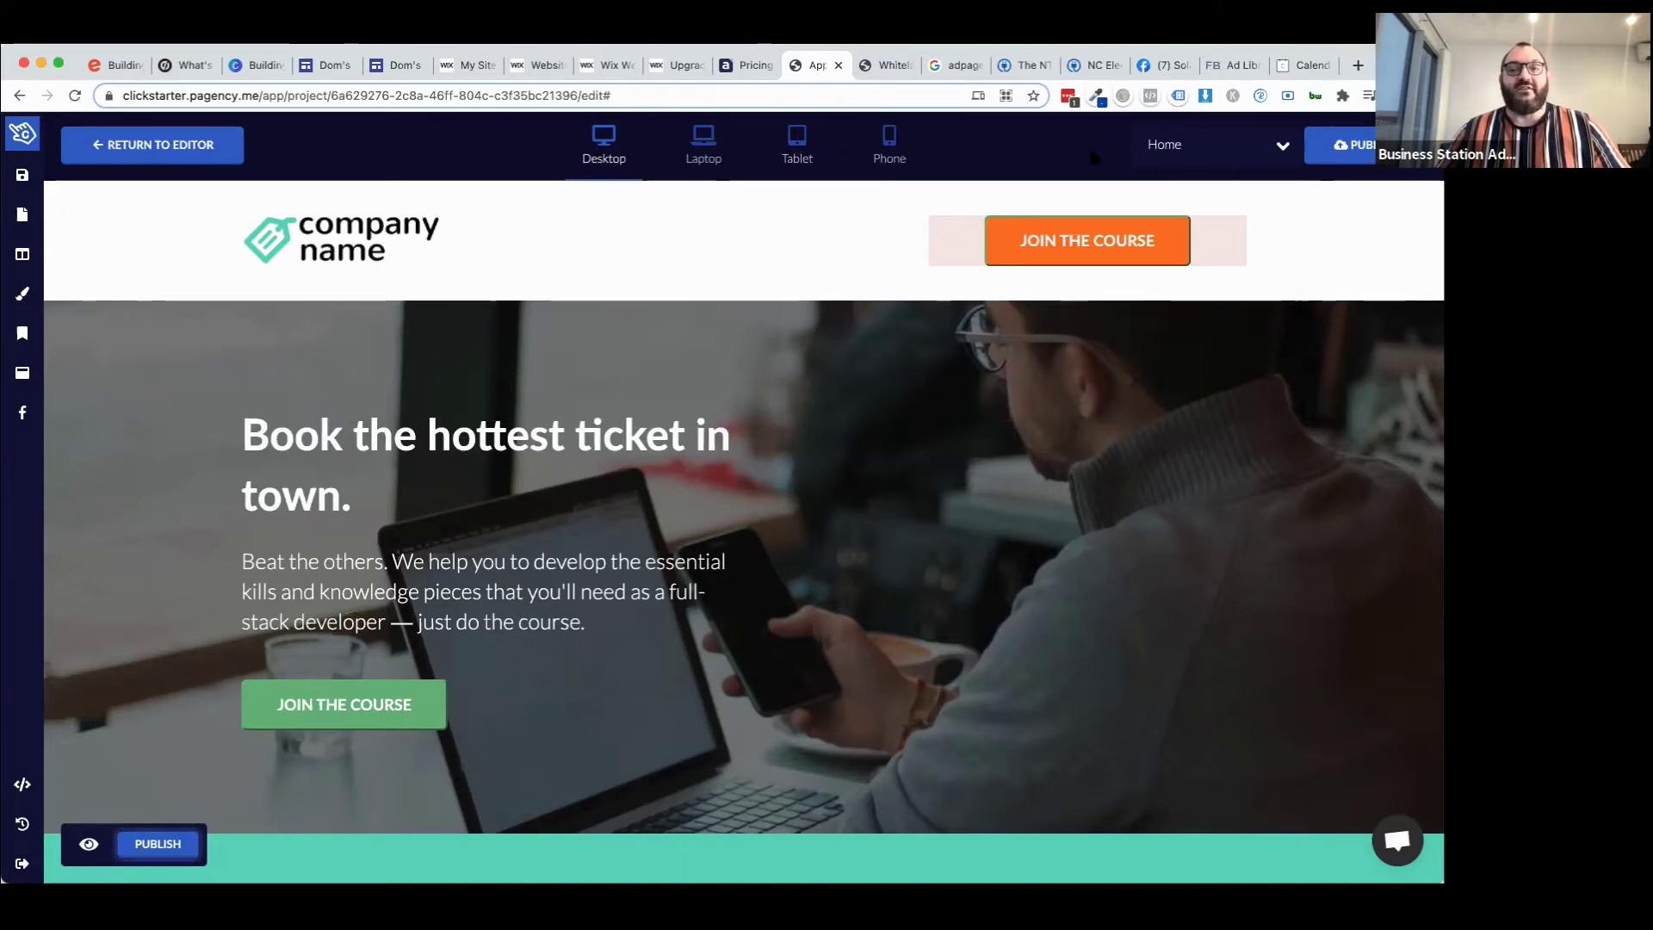
Switch to the Canva presentation and present its closing Thank you slide full screen with the Standard type.
click(256, 64)
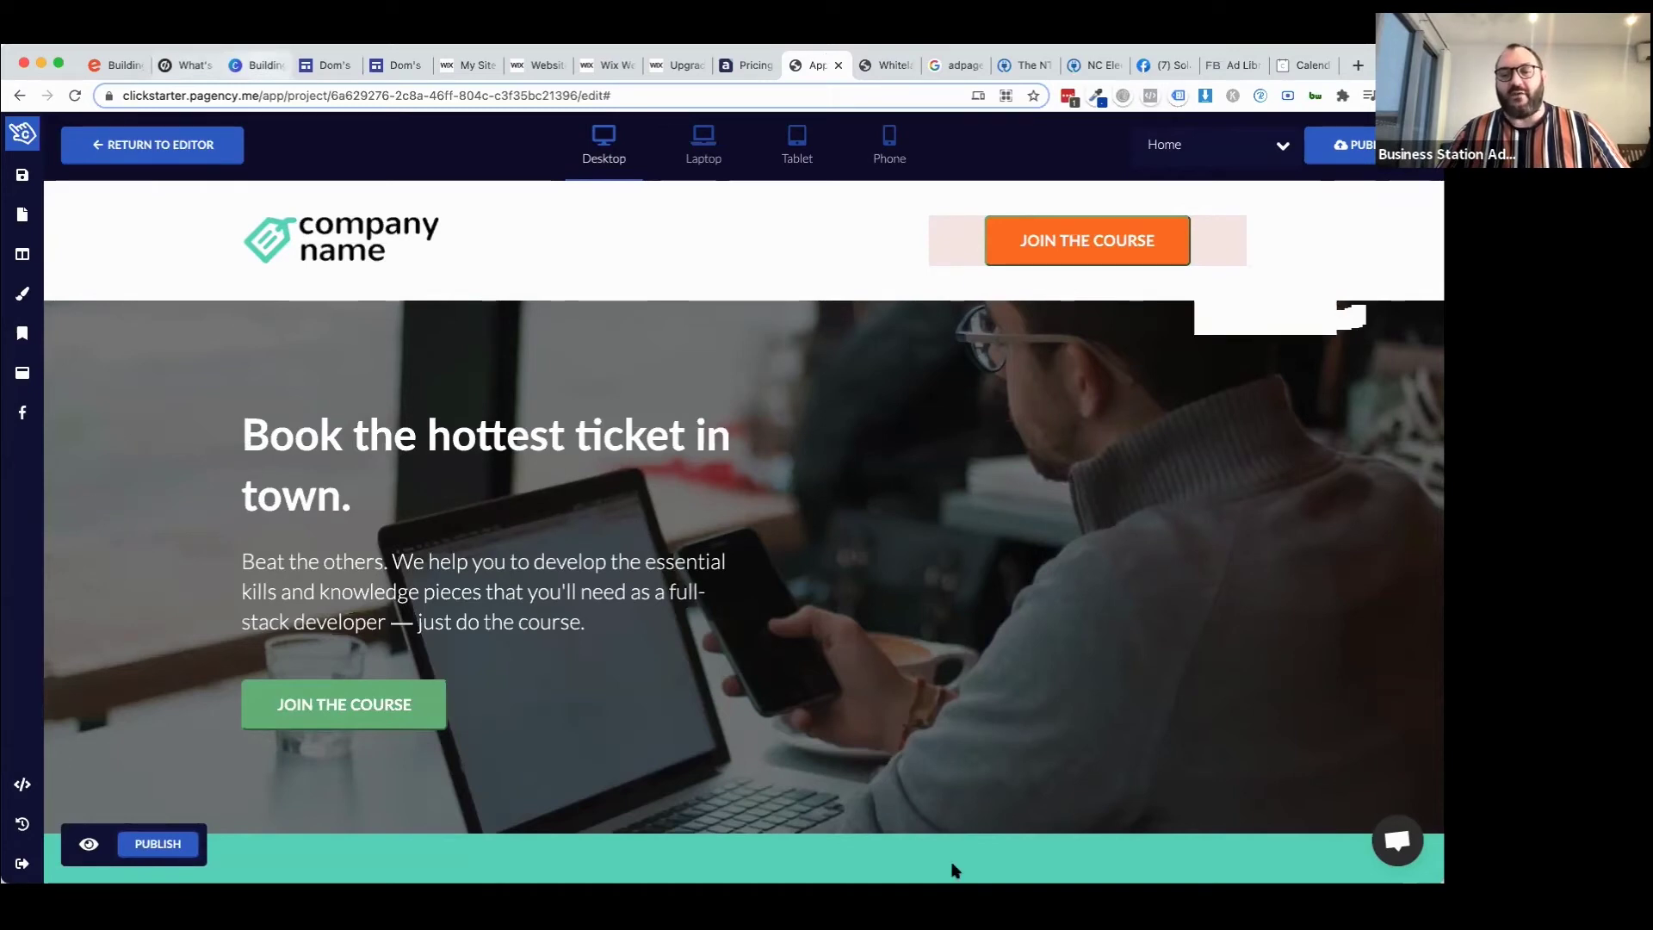
scroll(1107, 620, down, 5)
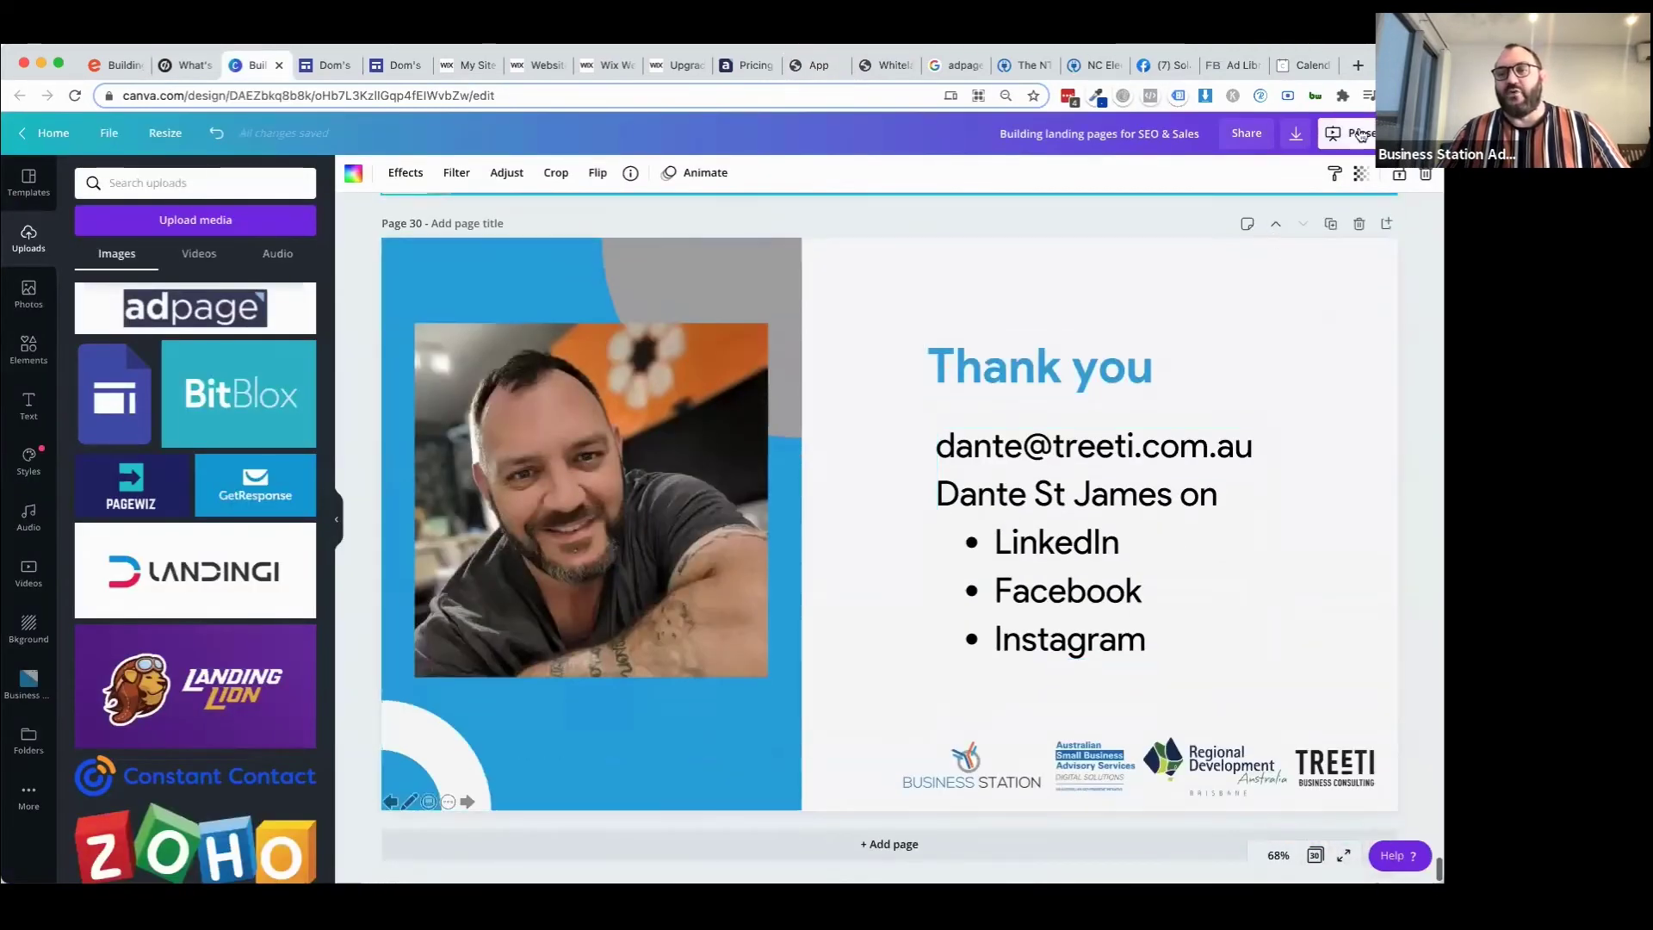
click(1364, 139)
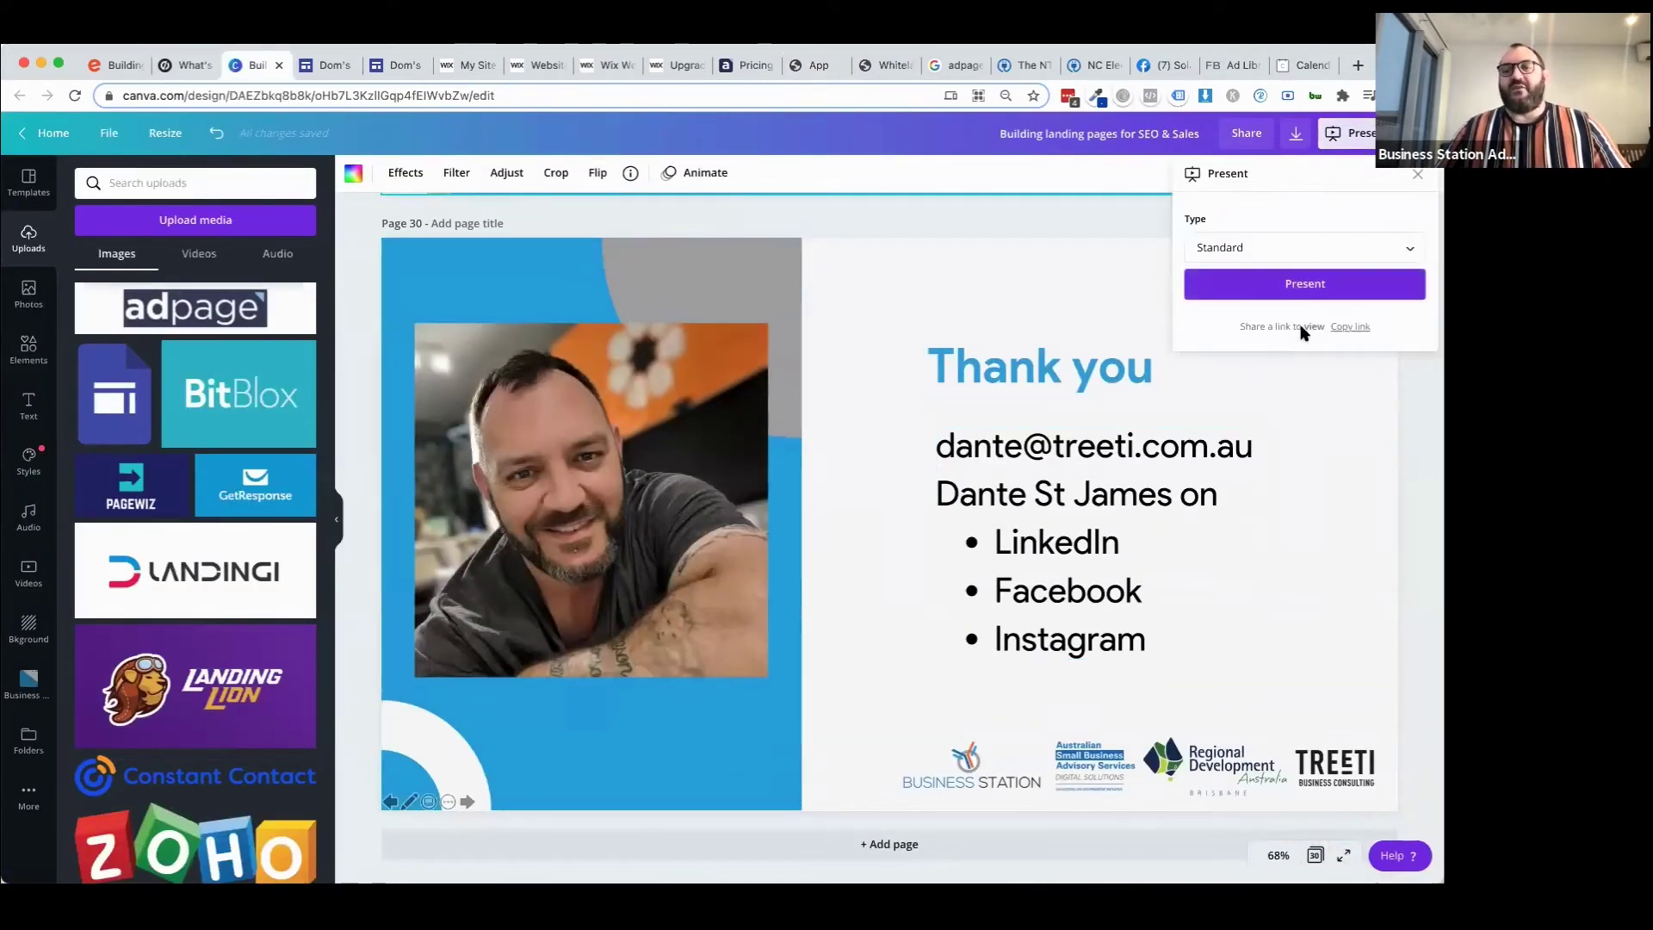
click(1296, 286)
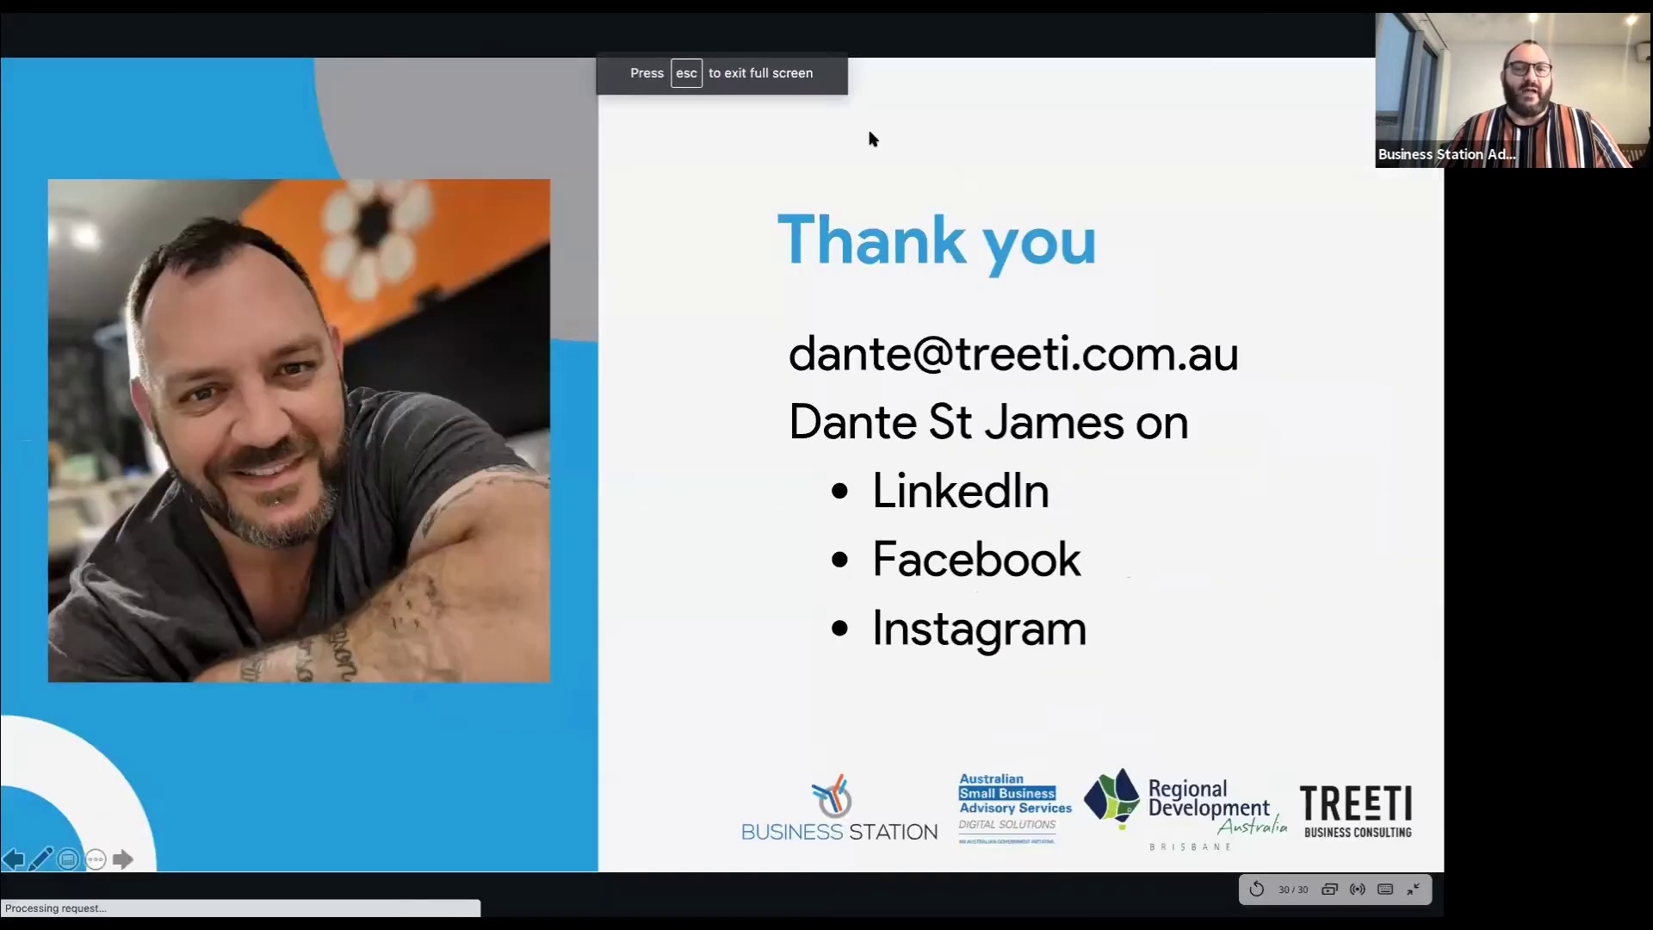